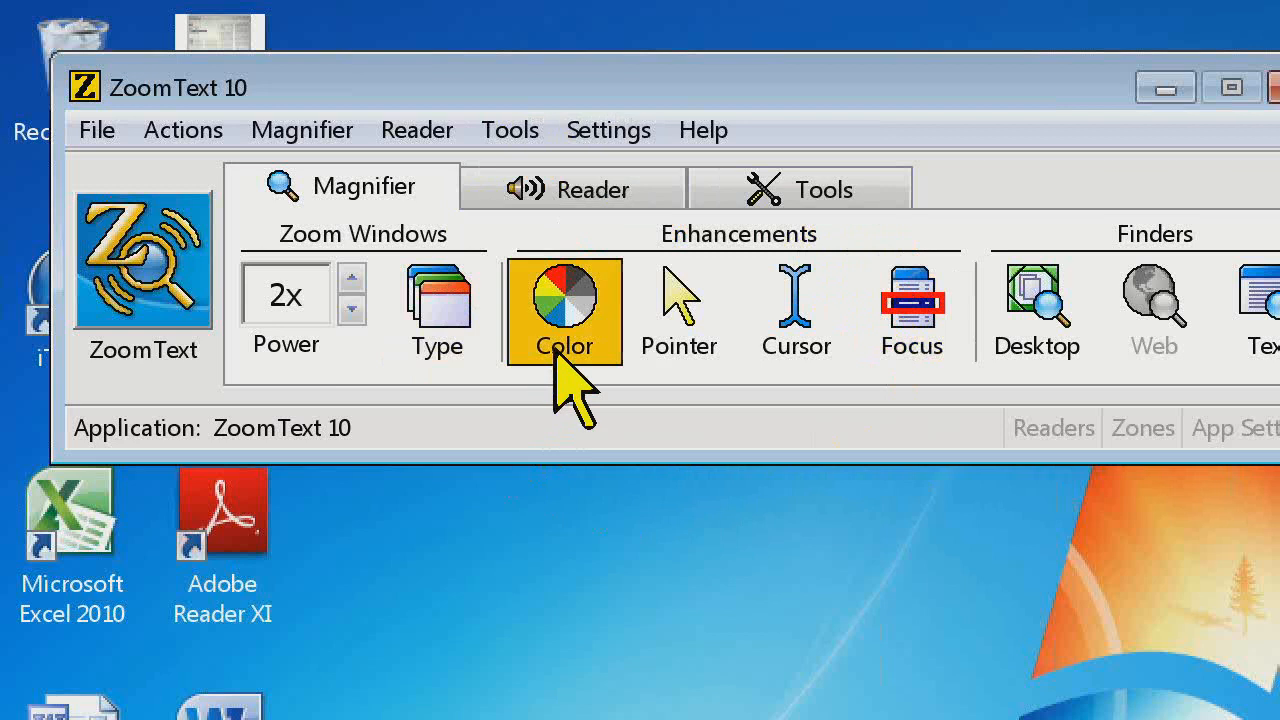
Switch the color enhancement between Custom and Normal, finishing on Normal
left_click(607, 360)
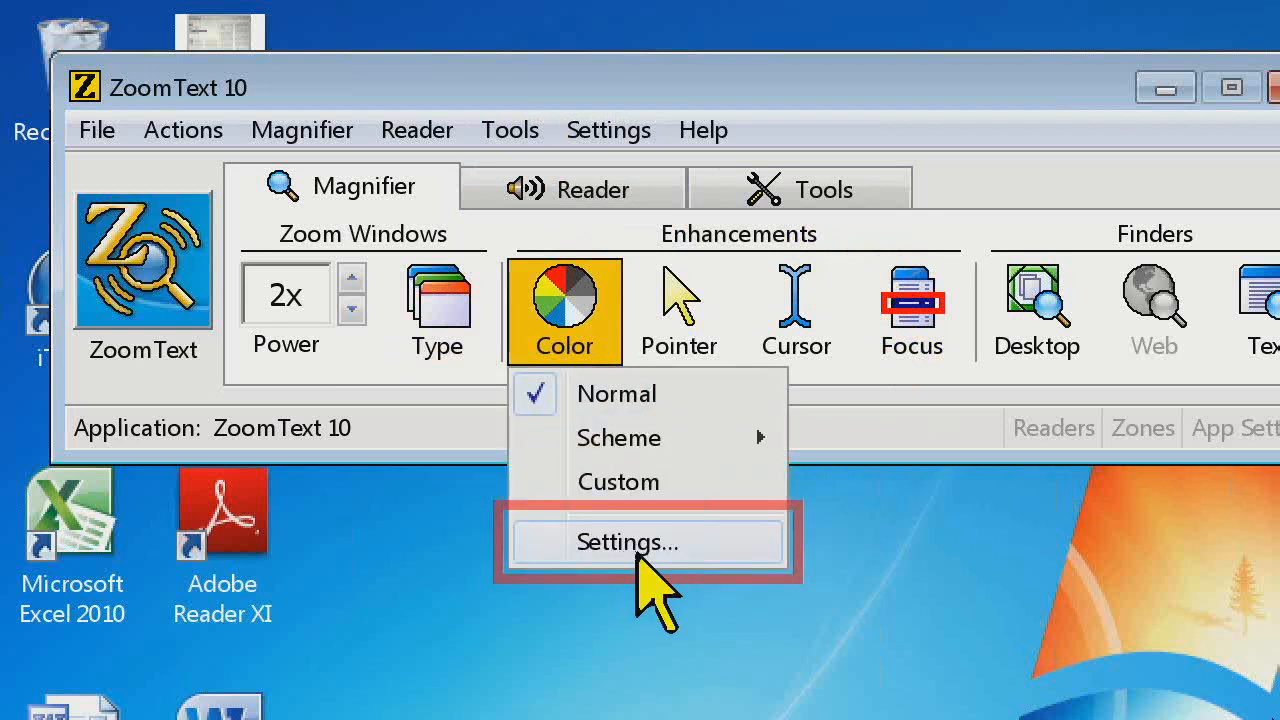
left_click(660, 483)
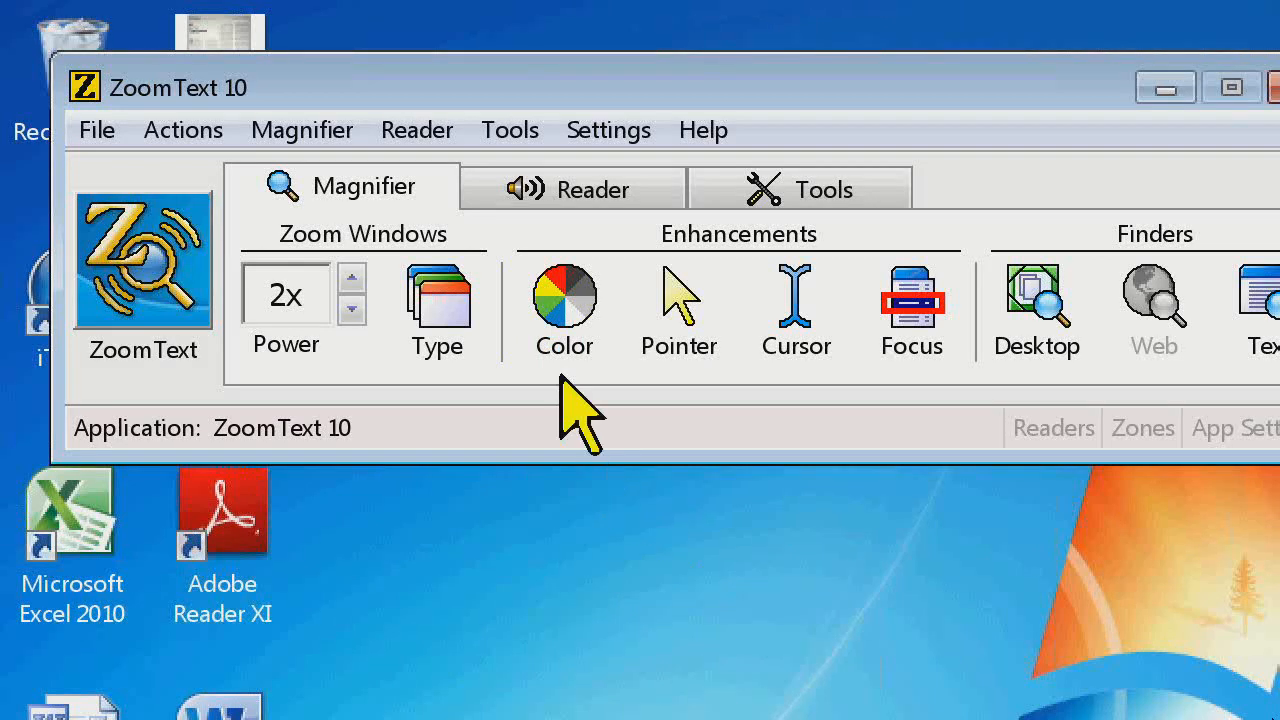
left_click(548, 342)
mouse_move(582, 432)
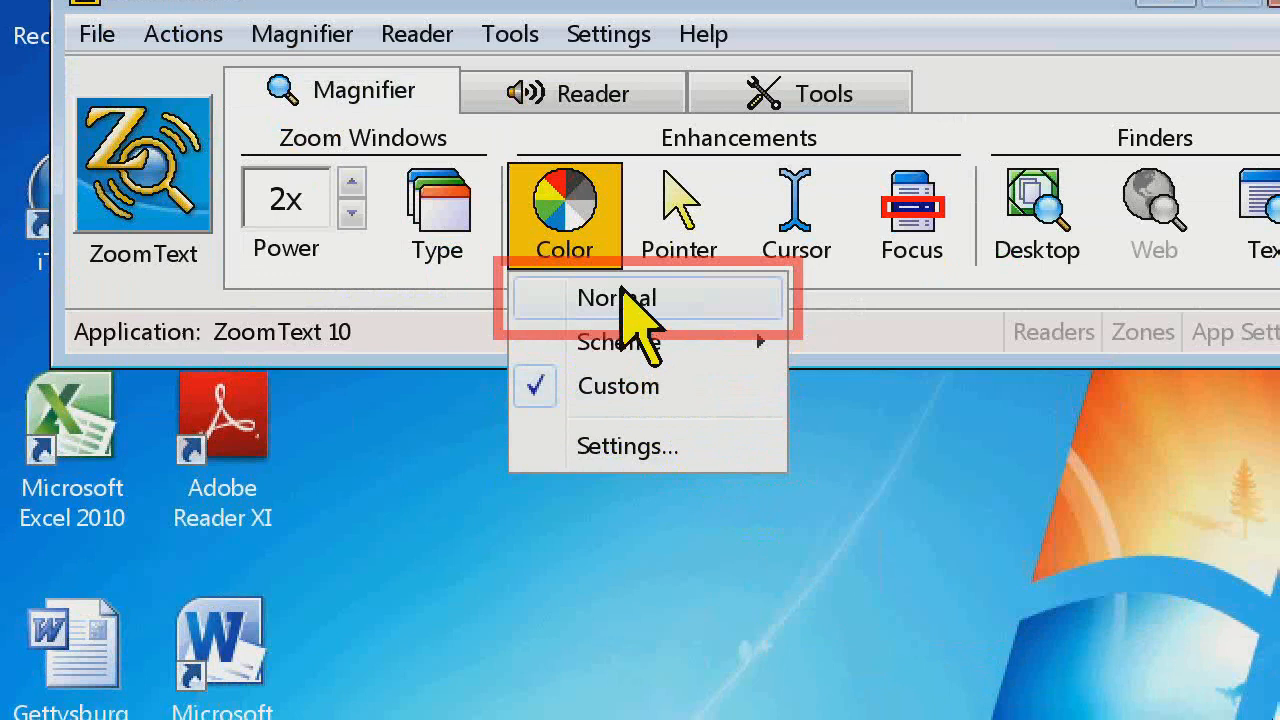
left_click(621, 292)
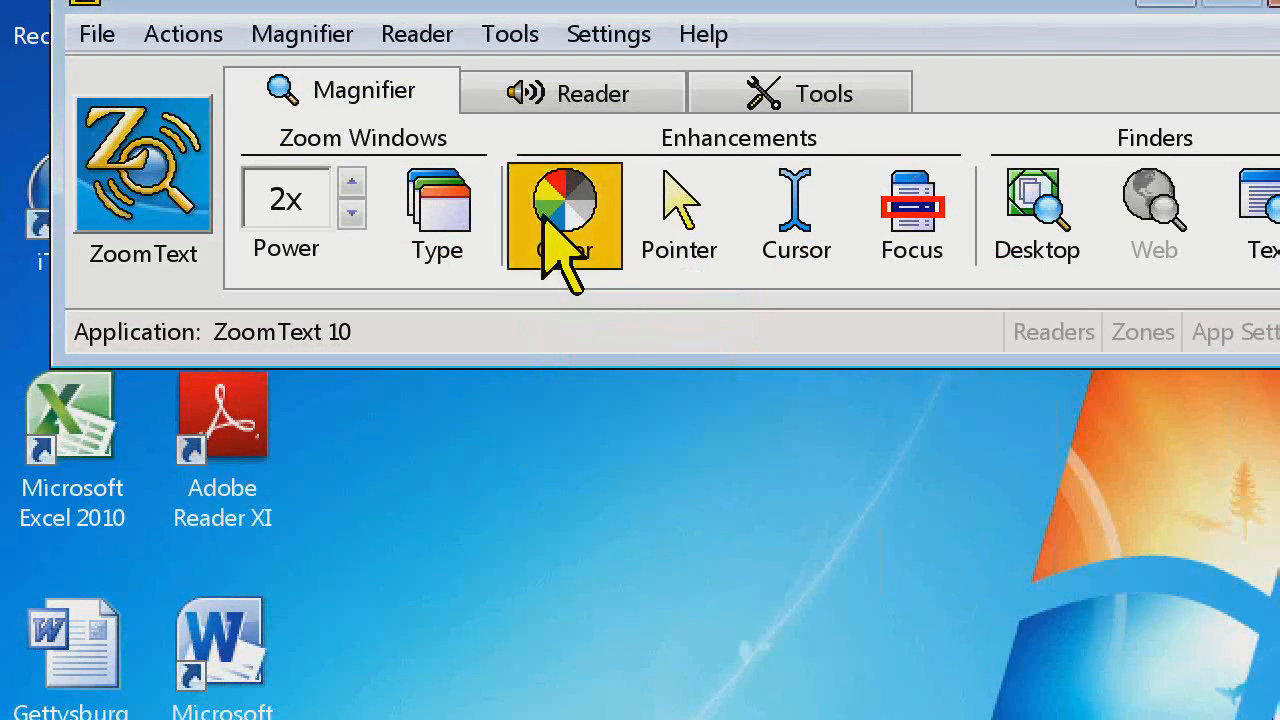
left_click(556, 238)
left_click(562, 392)
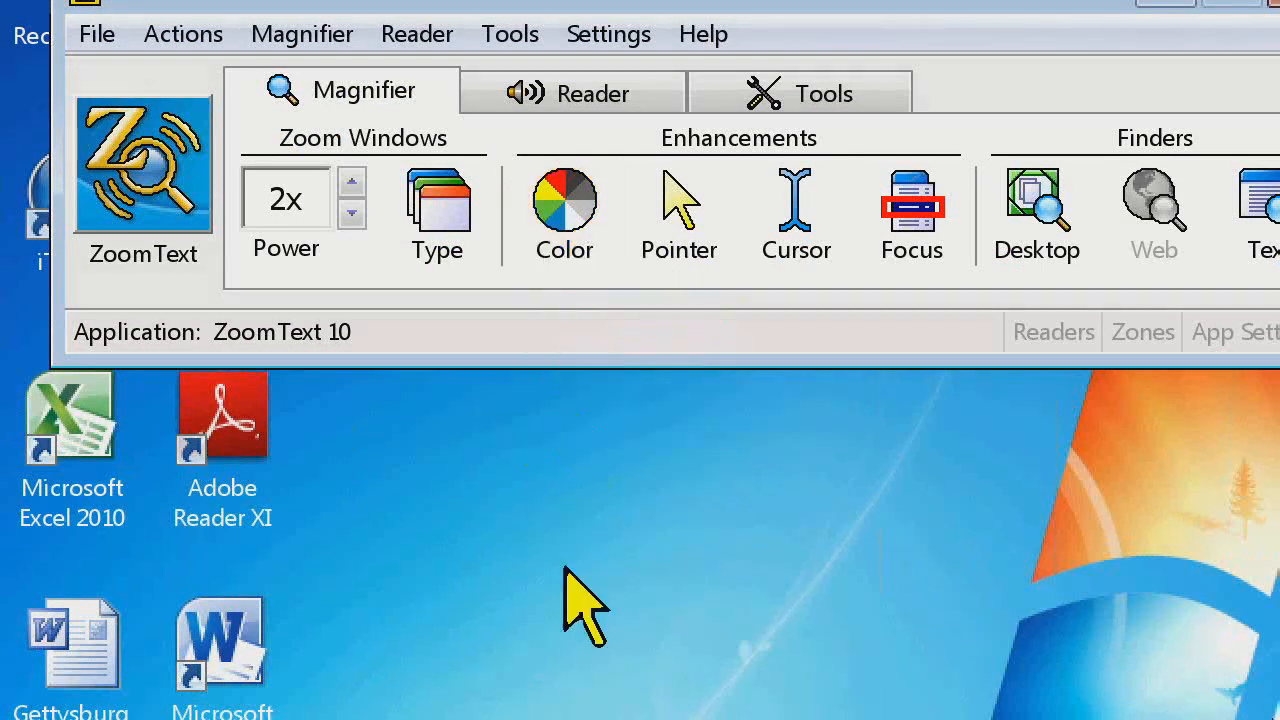
left_click(571, 210)
left_click(590, 300)
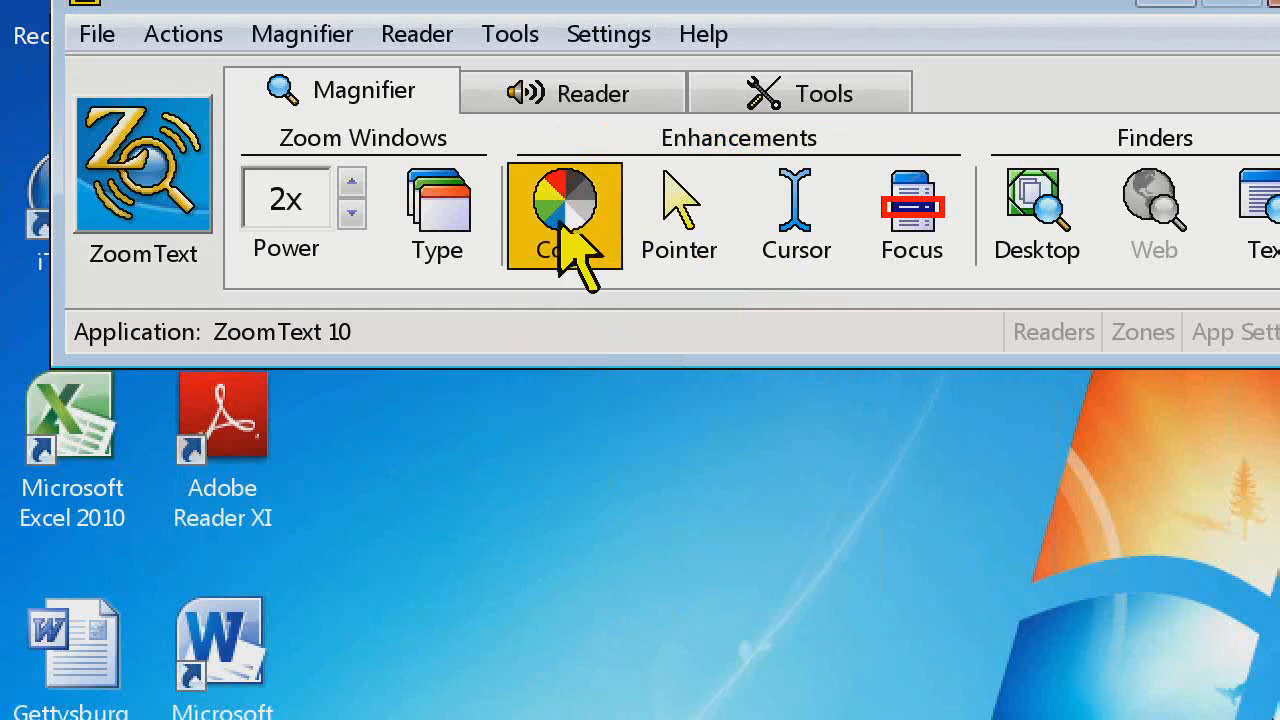
Open the color enhancement settings and close them again
left_click(577, 240)
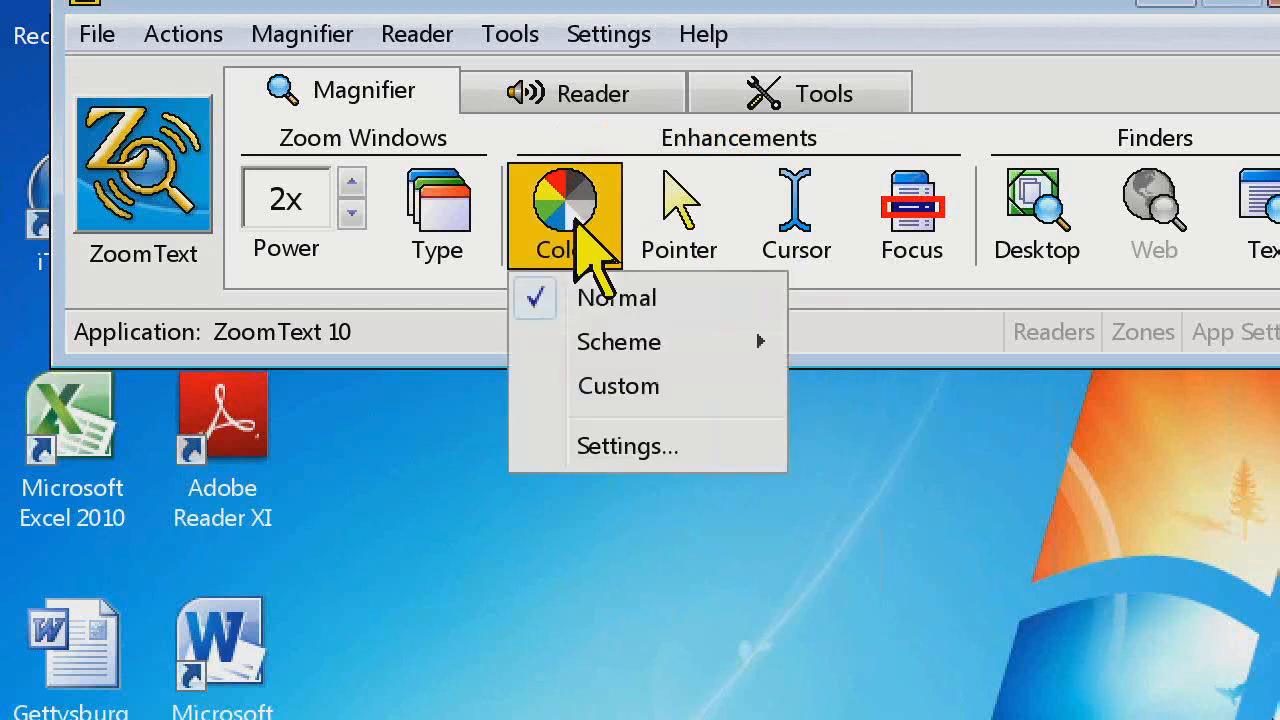
left_click(603, 448)
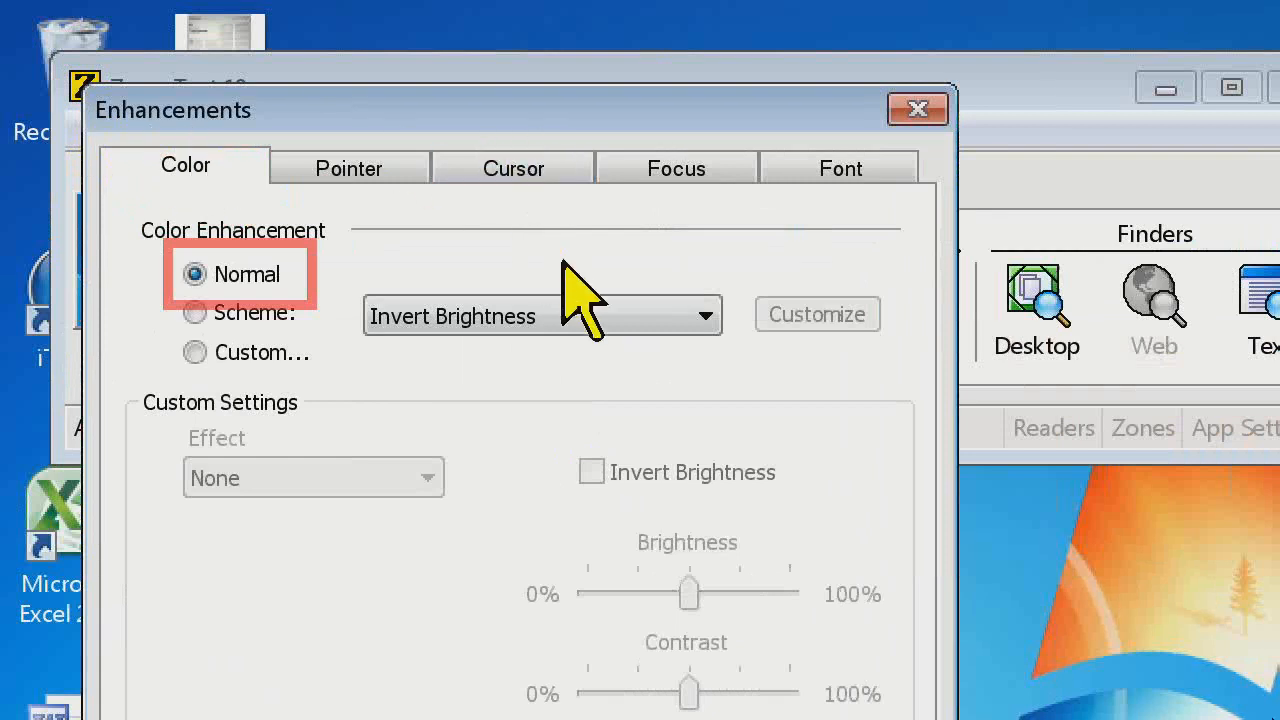
left_click(918, 110)
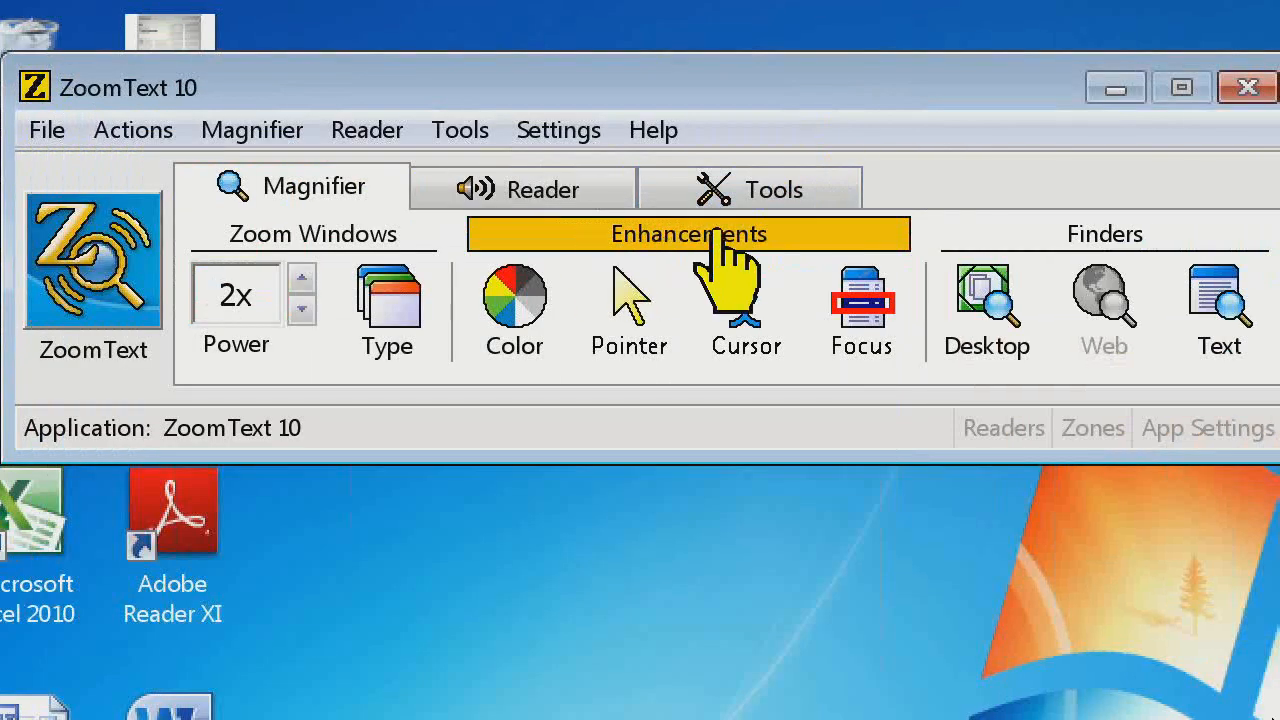
In the Enhancements settings, choose the Custom color enhancement and set its effect to Two-Color
left_click(703, 258)
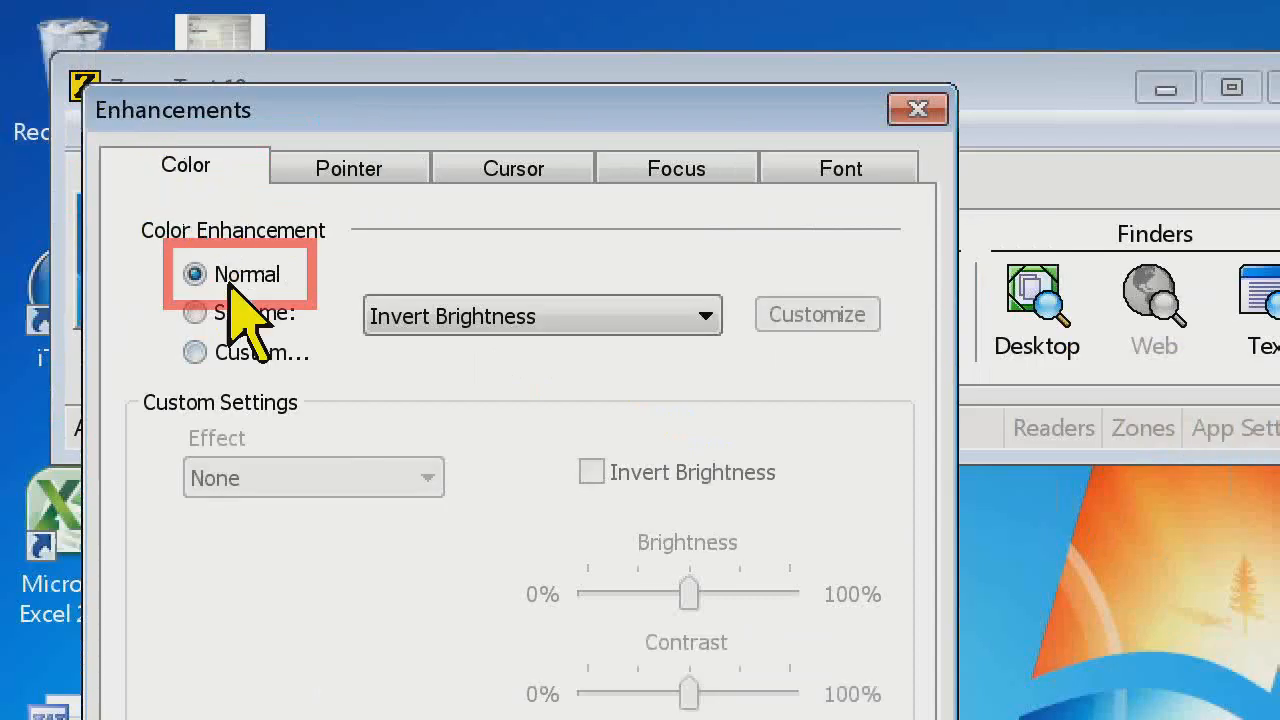
left_click(197, 353)
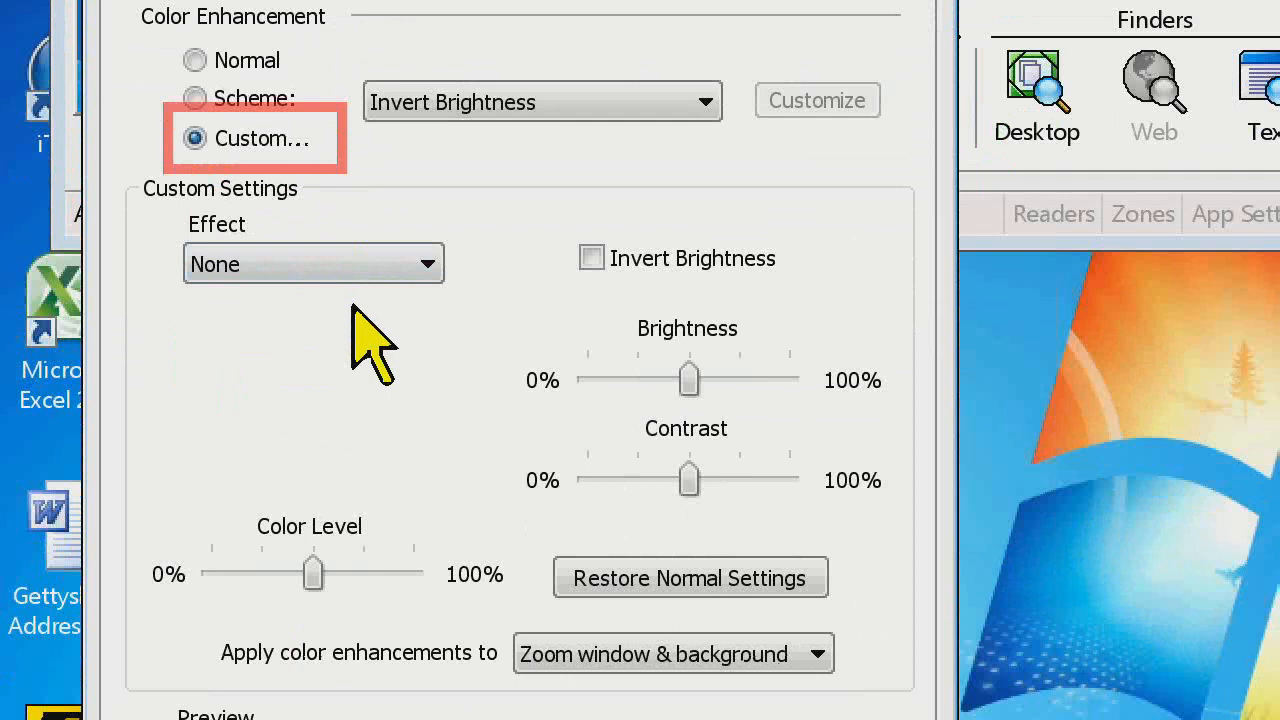
left_click(430, 265)
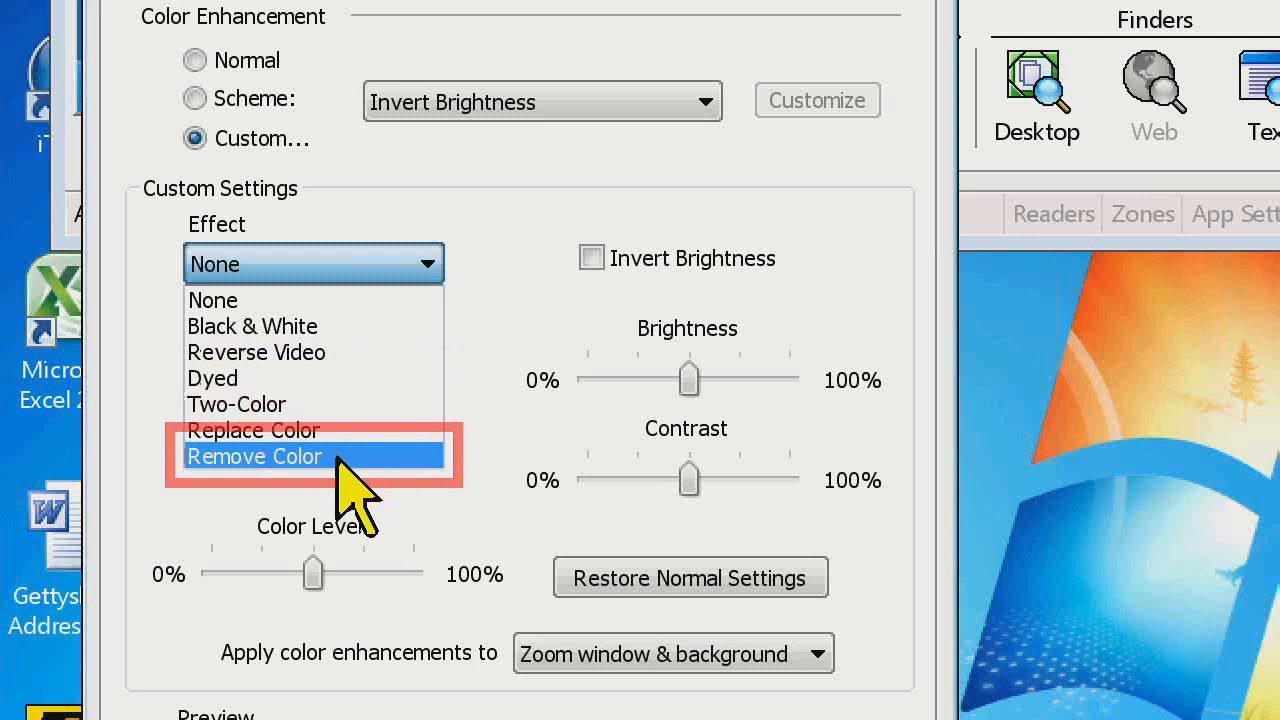
left_click(290, 404)
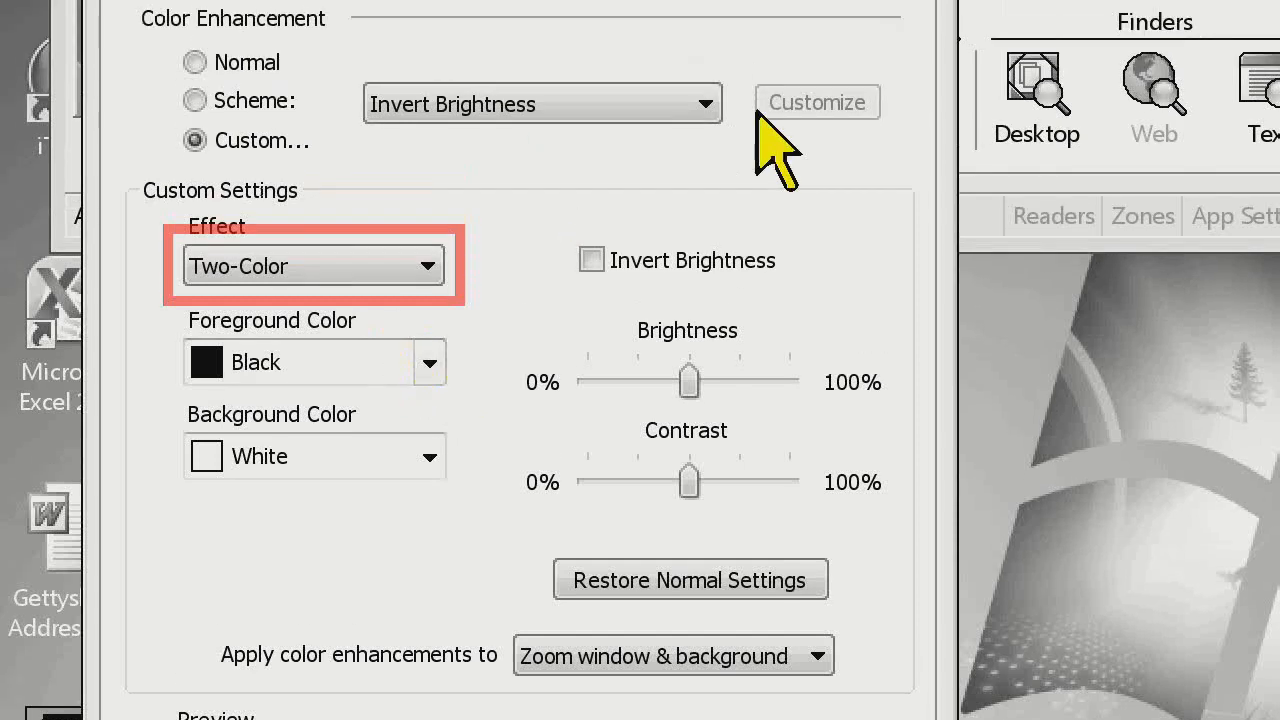
left_click(675, 34)
left_click(880, 235)
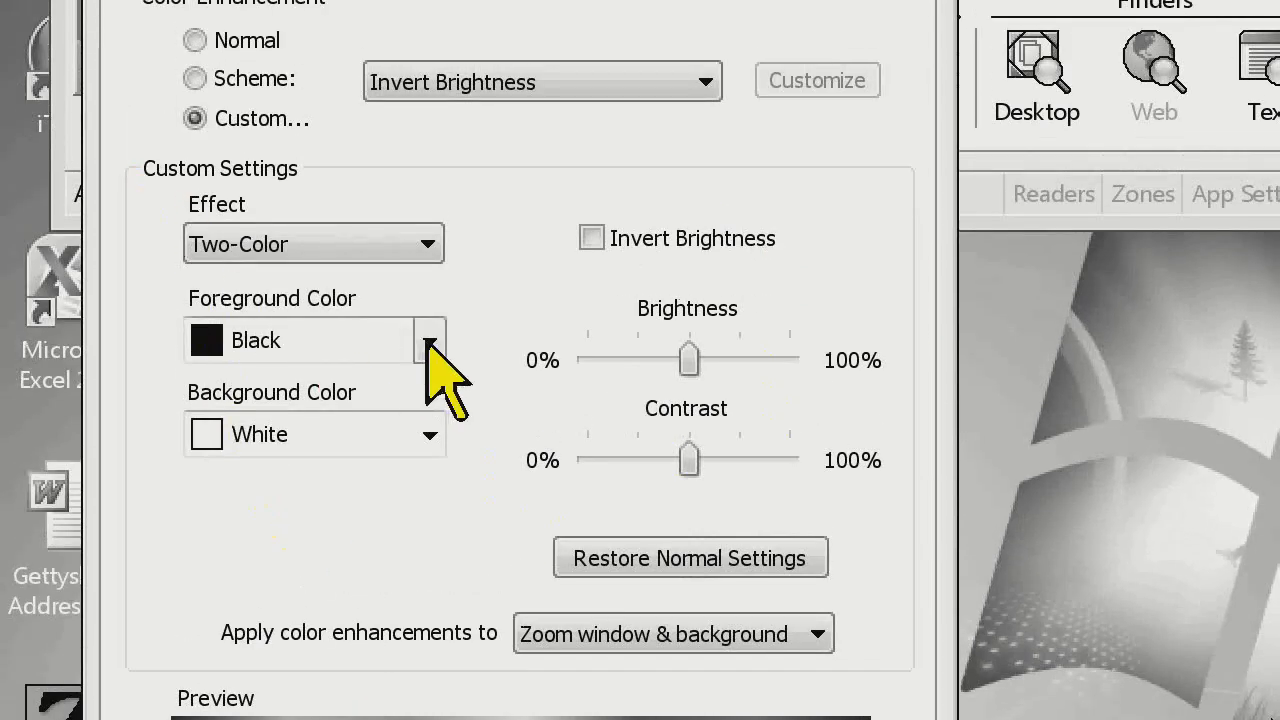
Review the colors offered for the foreground and the background of the Two-Color effect, without changing either
left_click(430, 342)
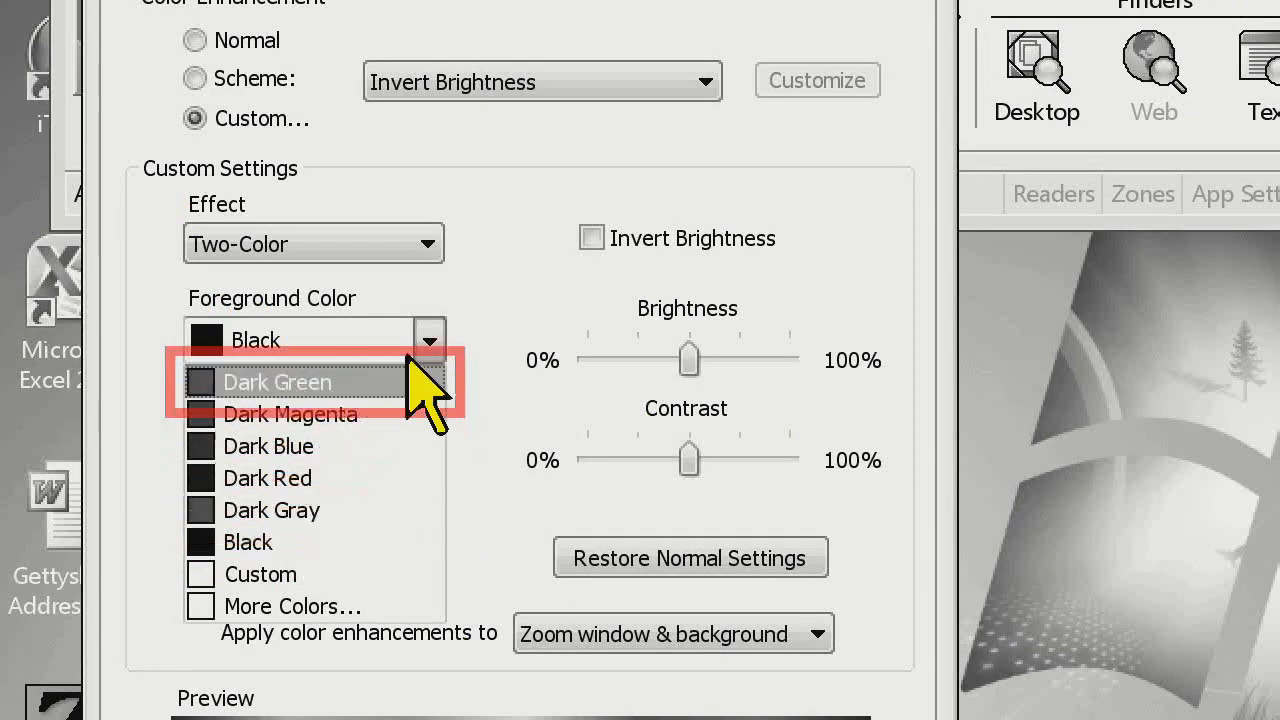
left_click(522, 285)
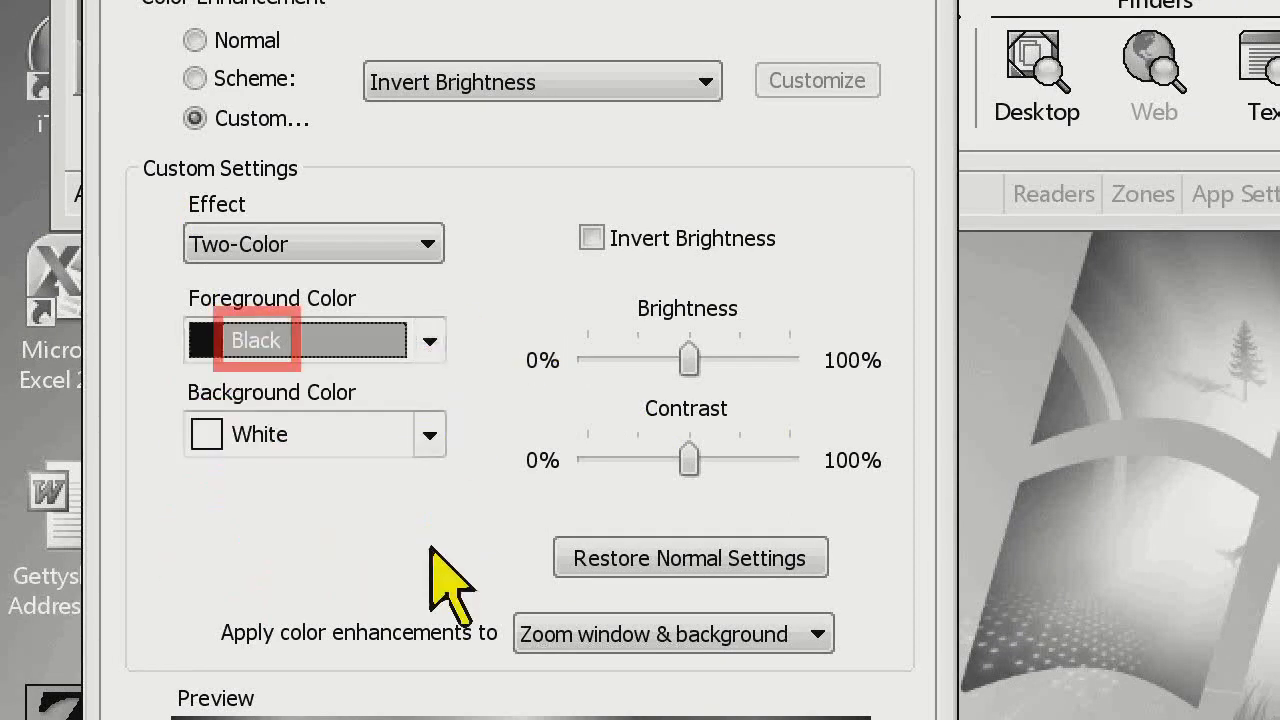
left_click(429, 434)
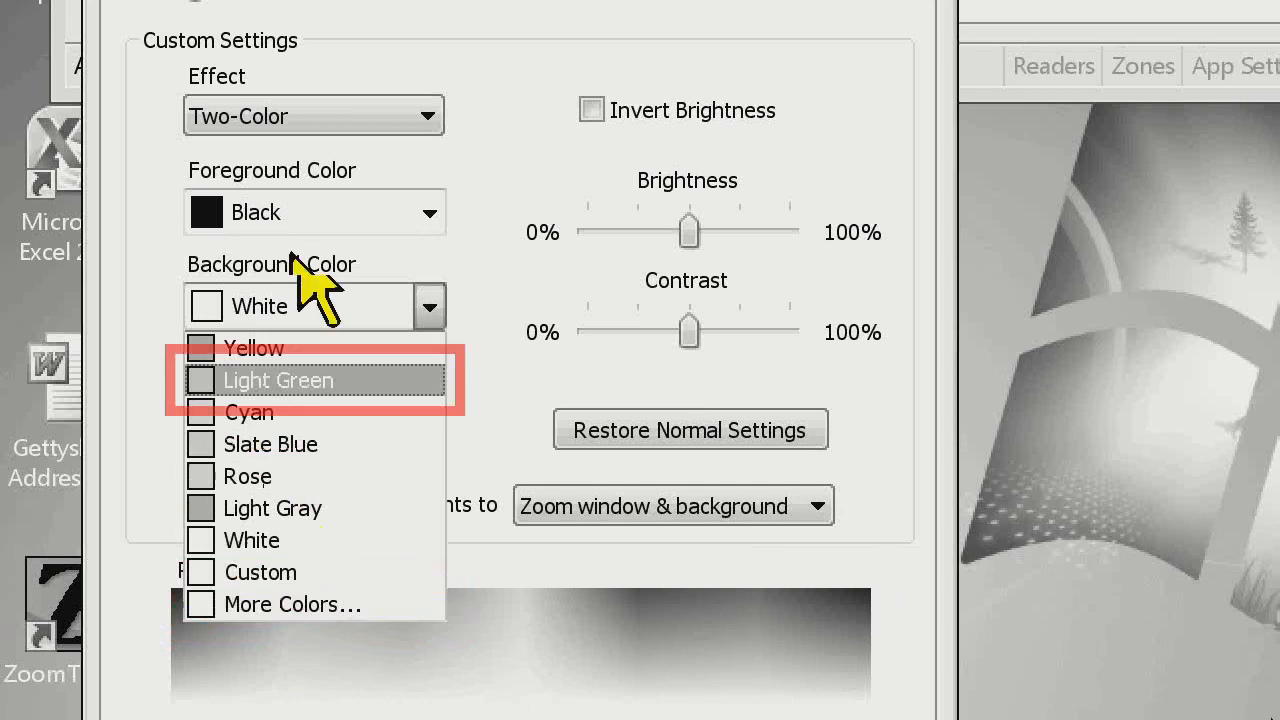
left_click(347, 251)
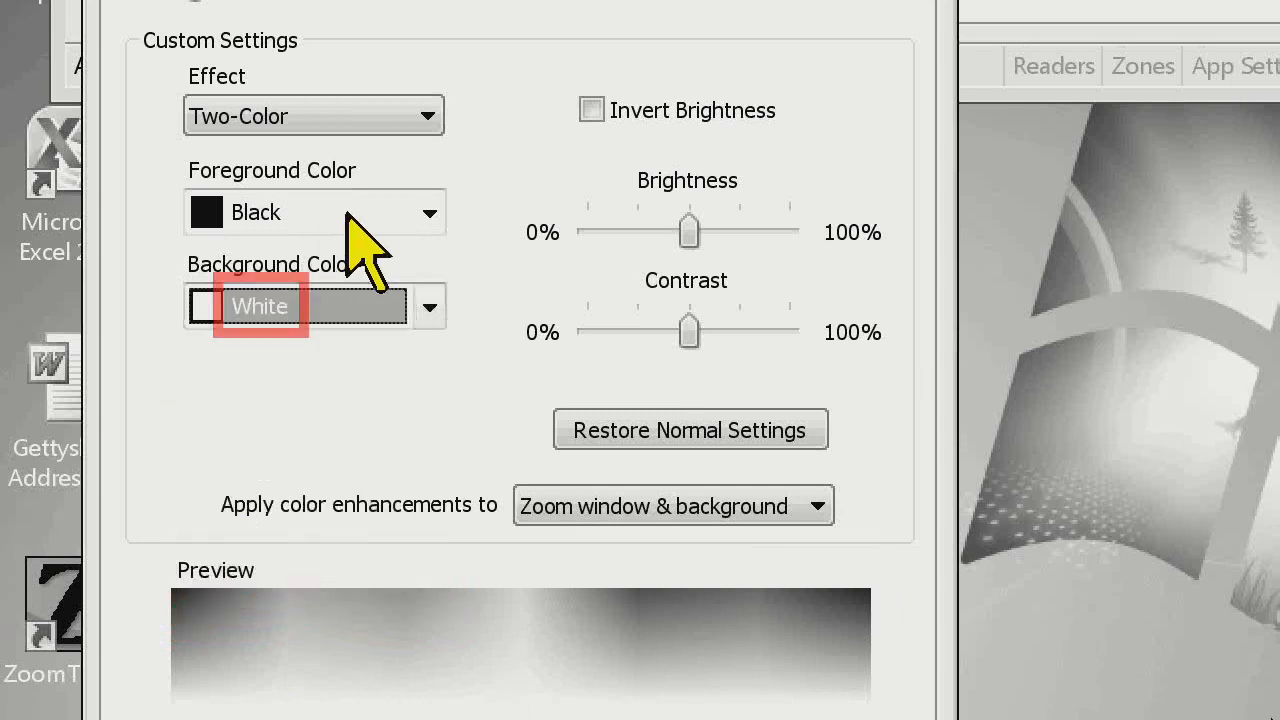
Explore More Colors for the foreground color, expand the custom color definition, and cancel the color picker
left_click(348, 213)
left_click(289, 505)
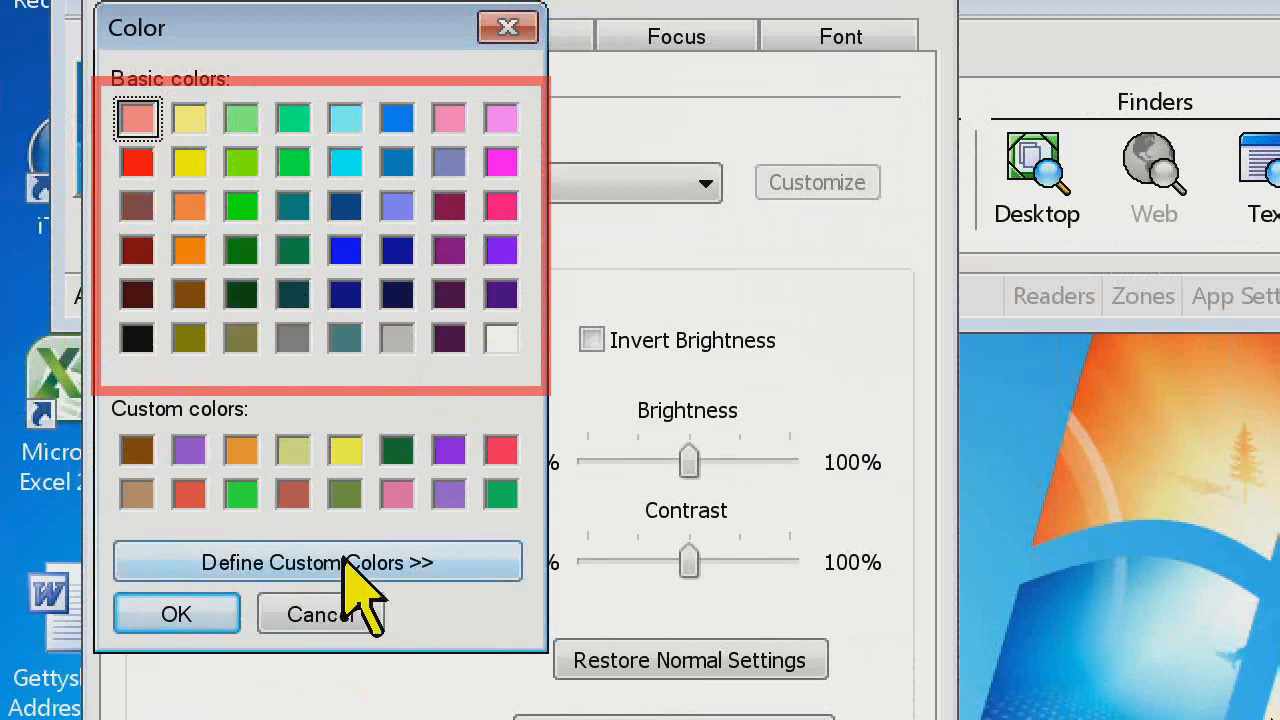
left_click(388, 562)
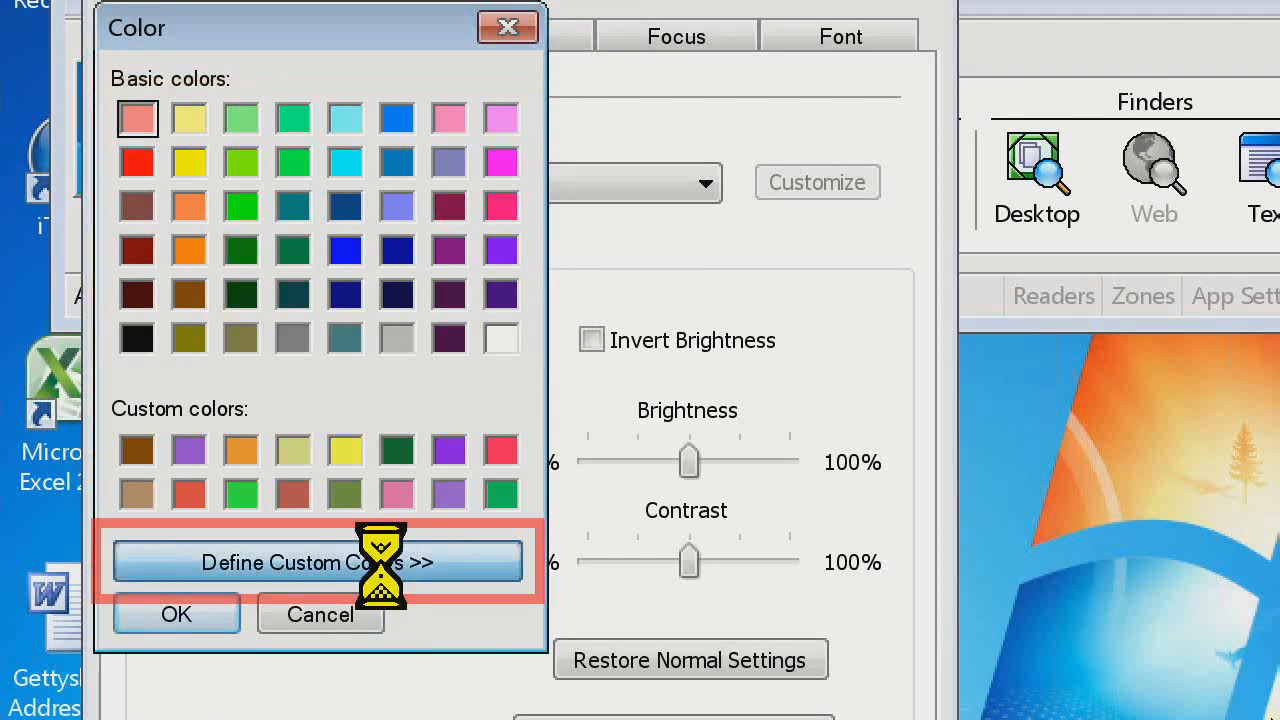
left_click_drag(791, 120, 672, 229)
left_click(320, 612)
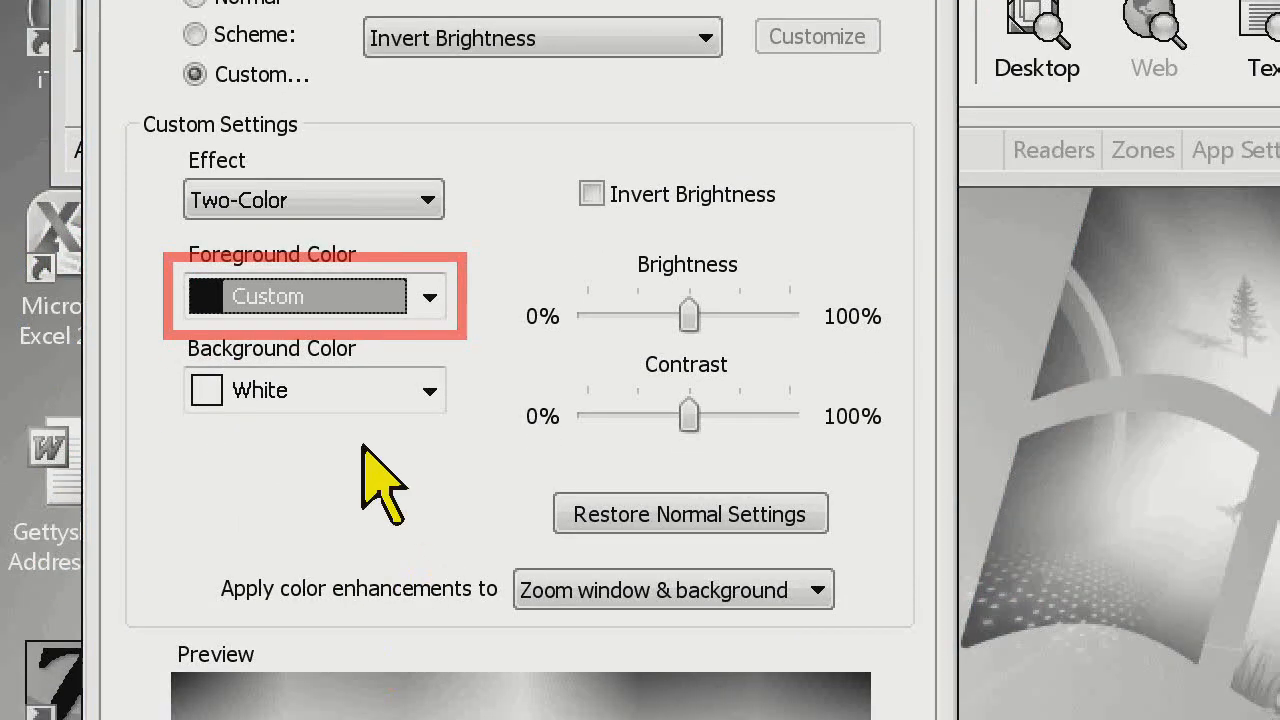
Set the foreground color to Dark Blue and the background color to Yellow, and try Invert Brightness on and off
left_click(429, 297)
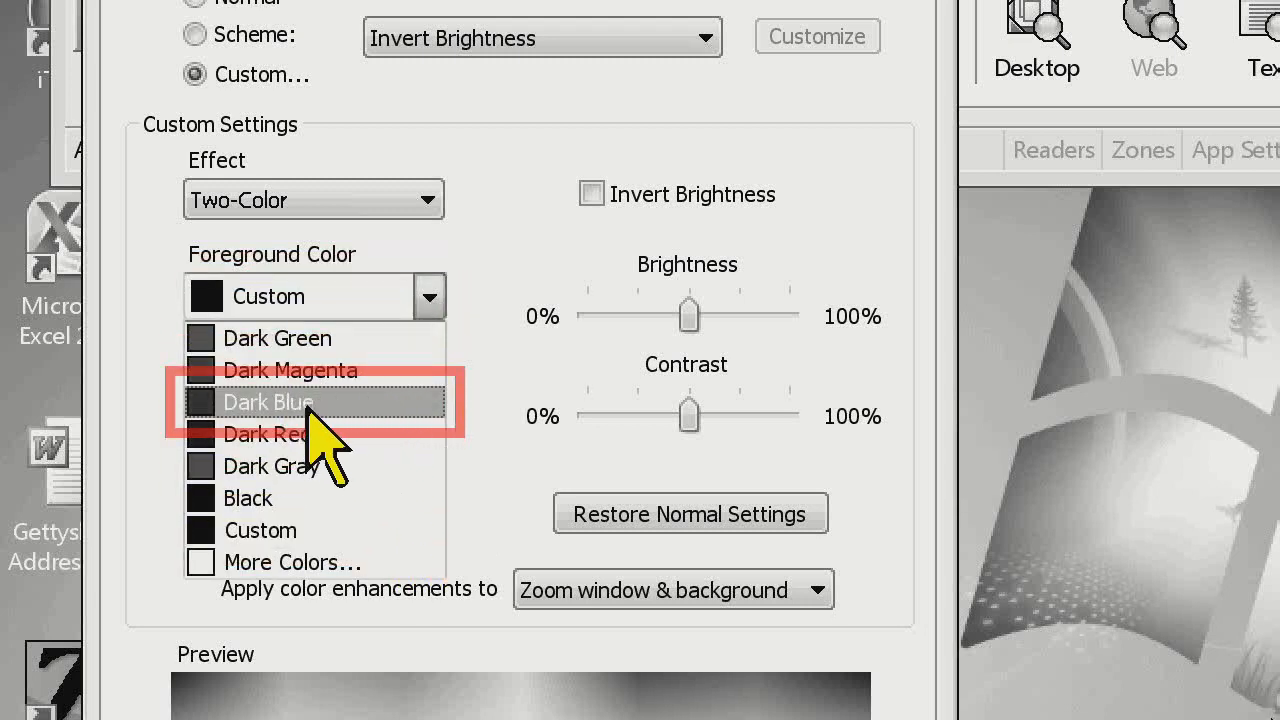
left_click(280, 405)
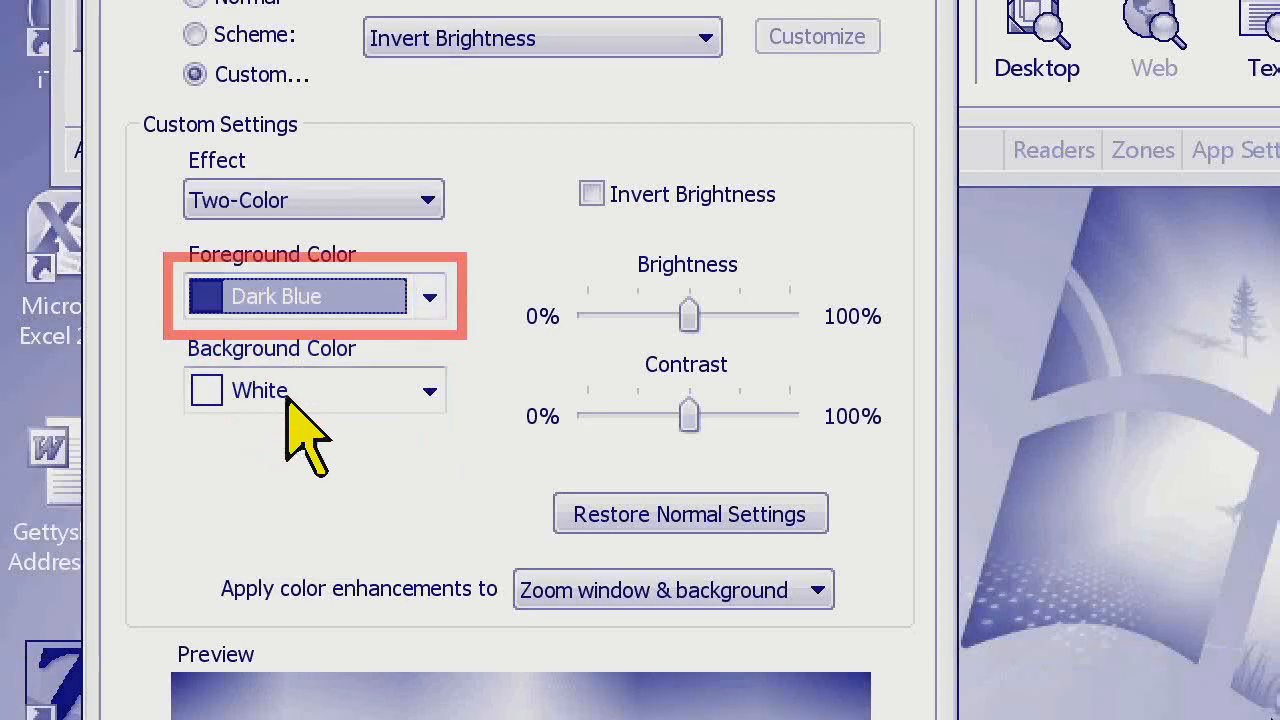
left_click(429, 306)
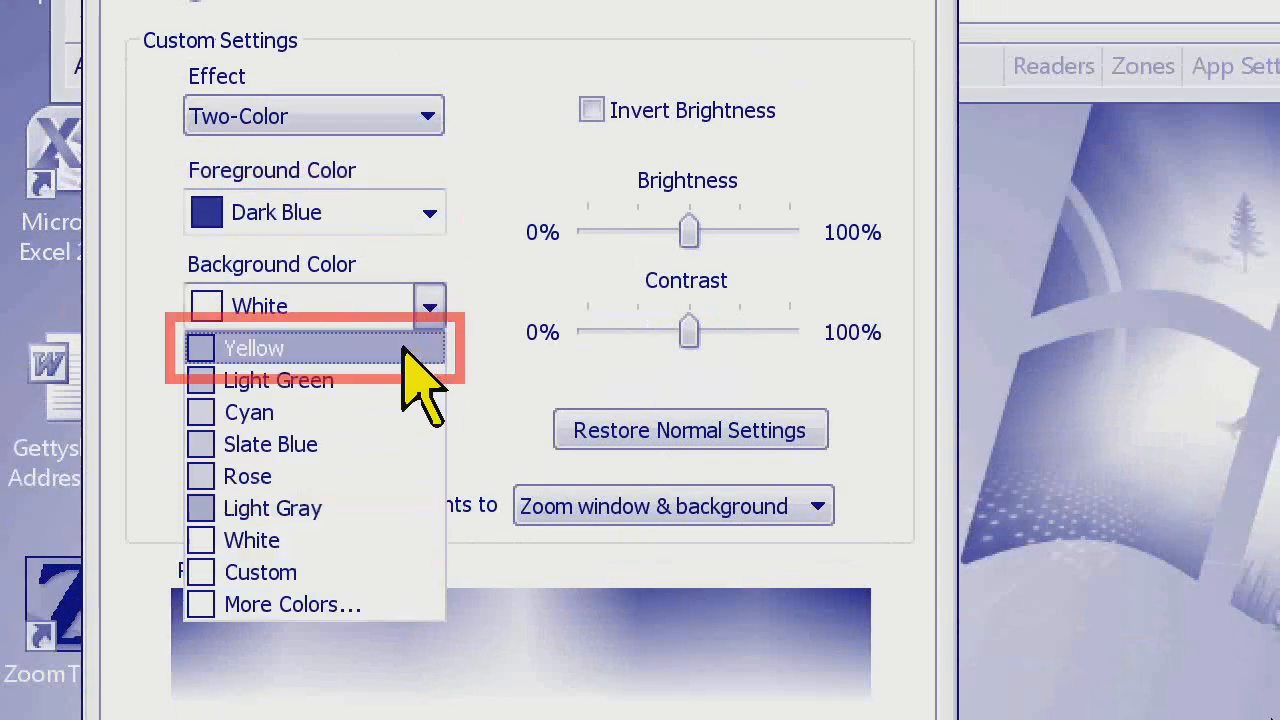
left_click(420, 350)
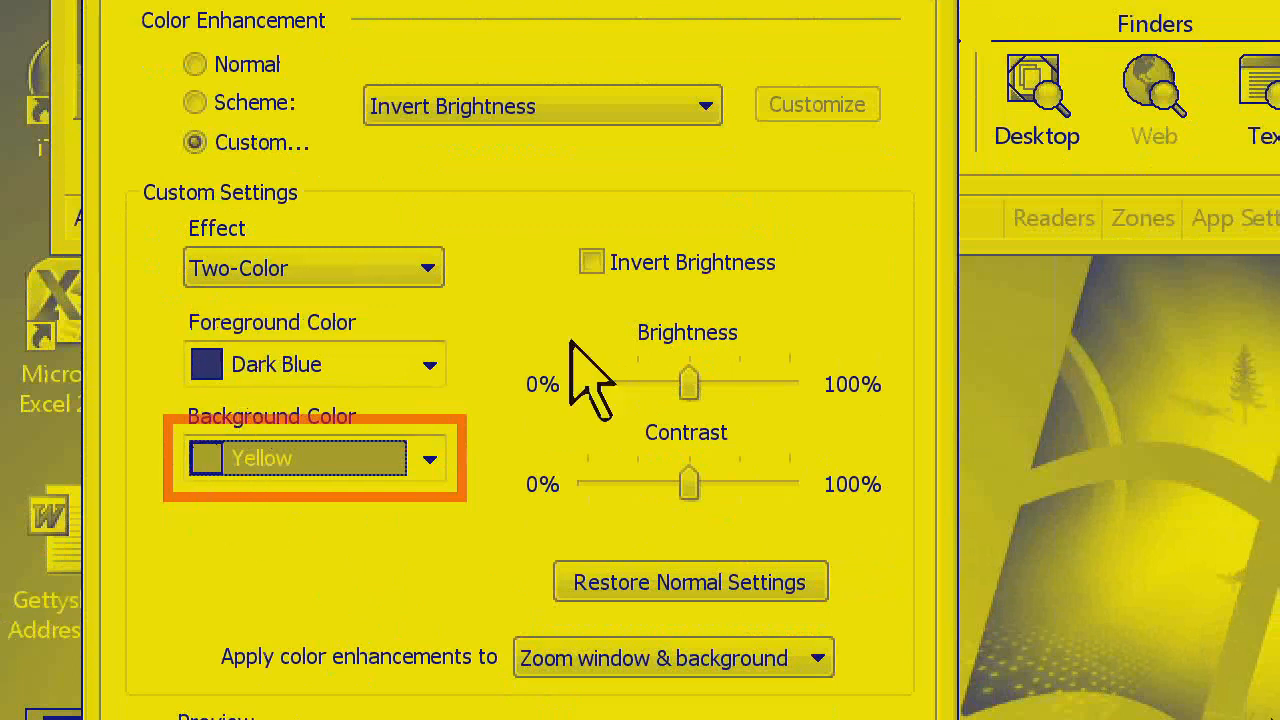
left_click(591, 262)
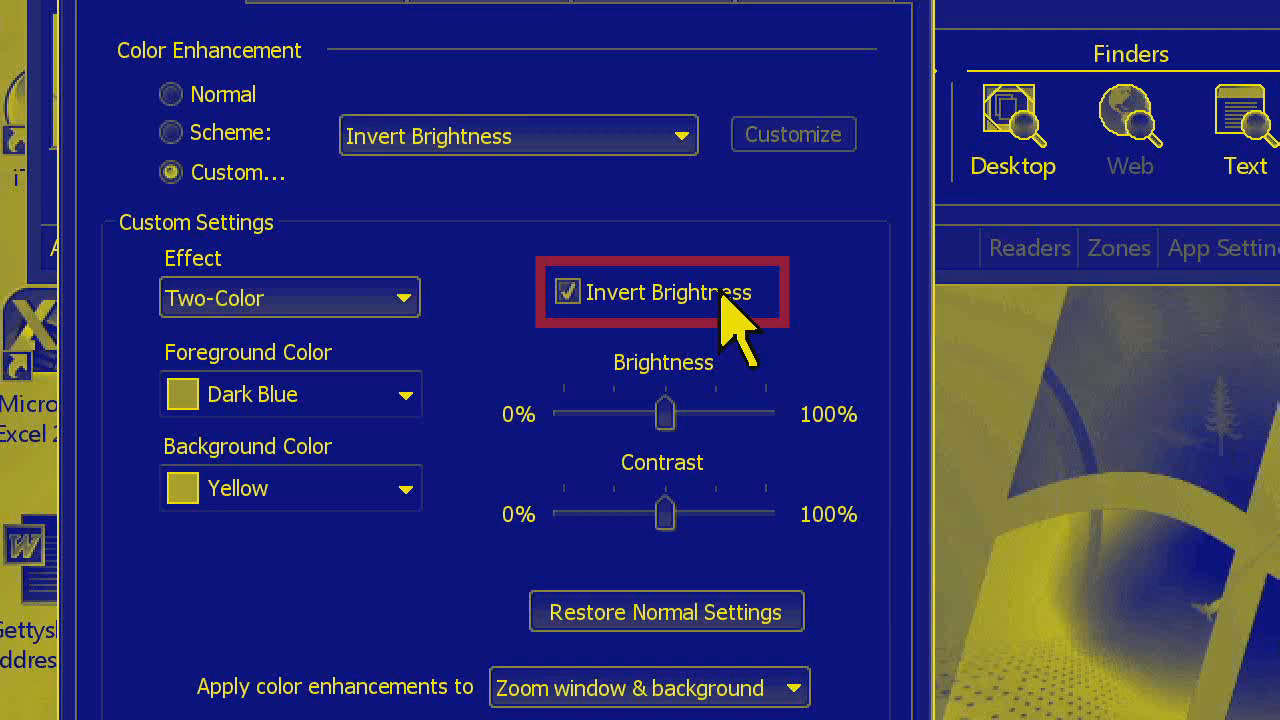
left_click(722, 295)
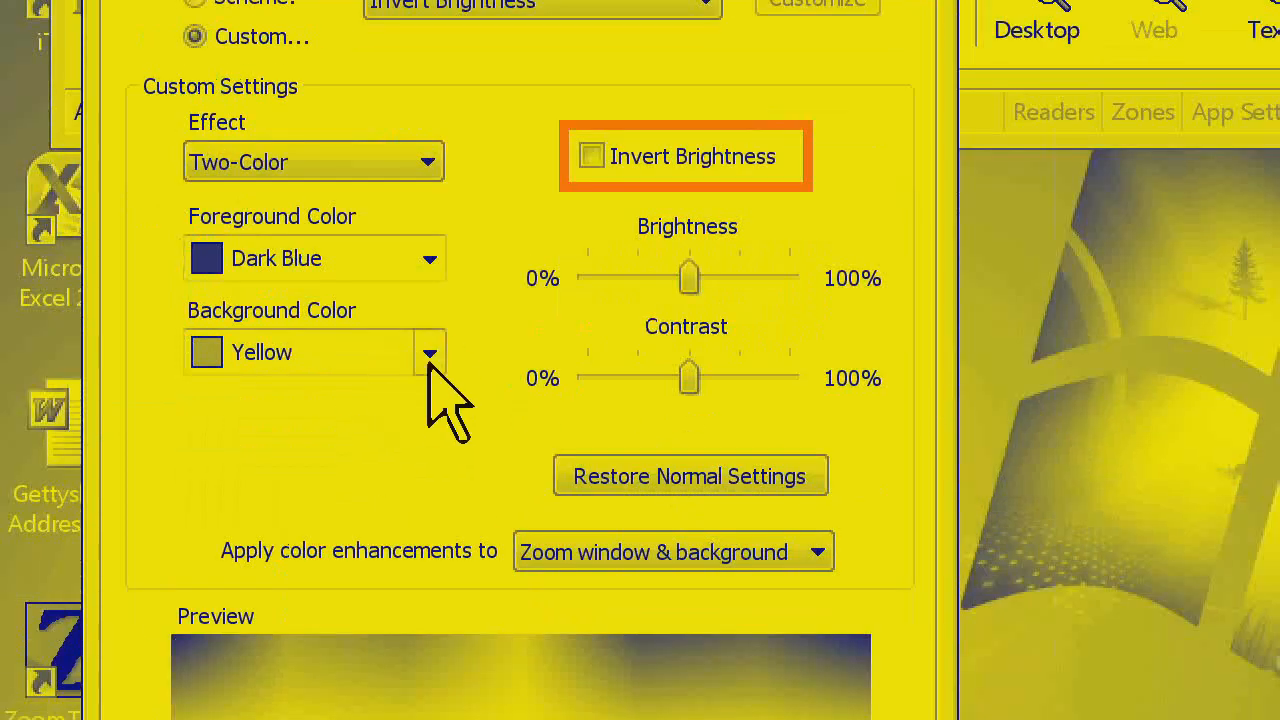
Change the background color to Light Green and the foreground color to Dark Green
left_click(405, 488)
left_click(386, 430)
left_click(428, 259)
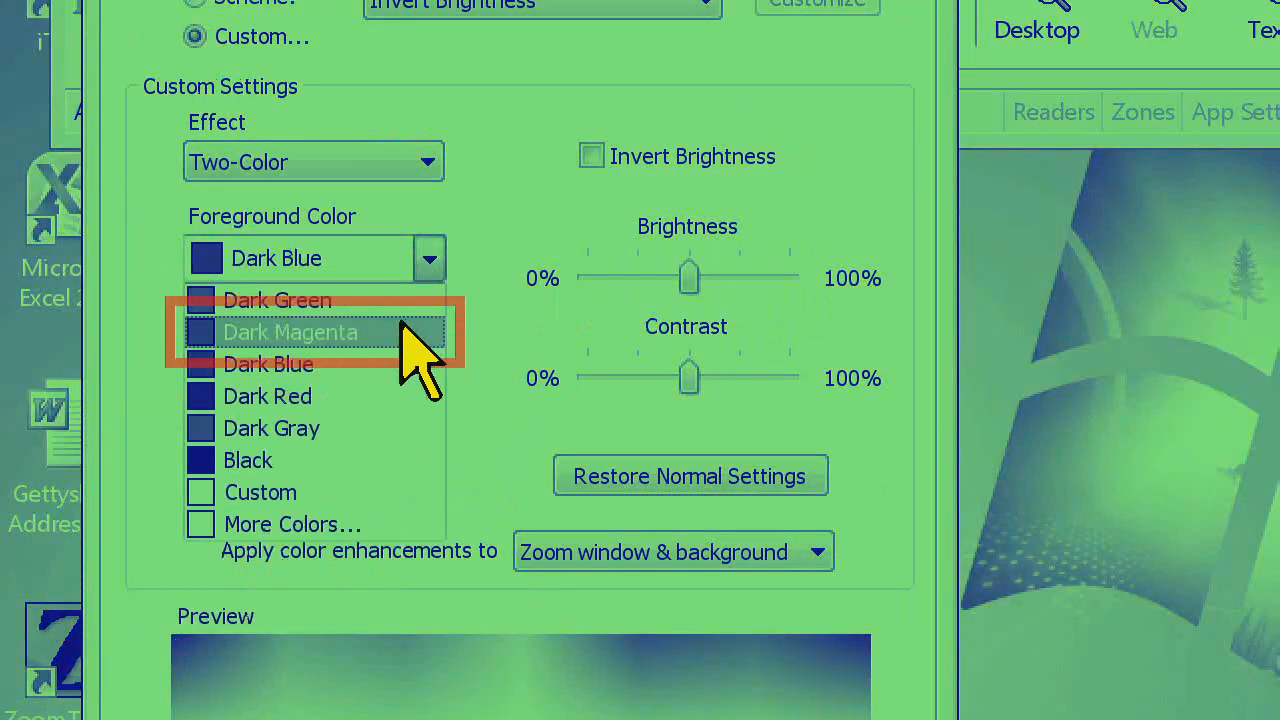
left_click(402, 300)
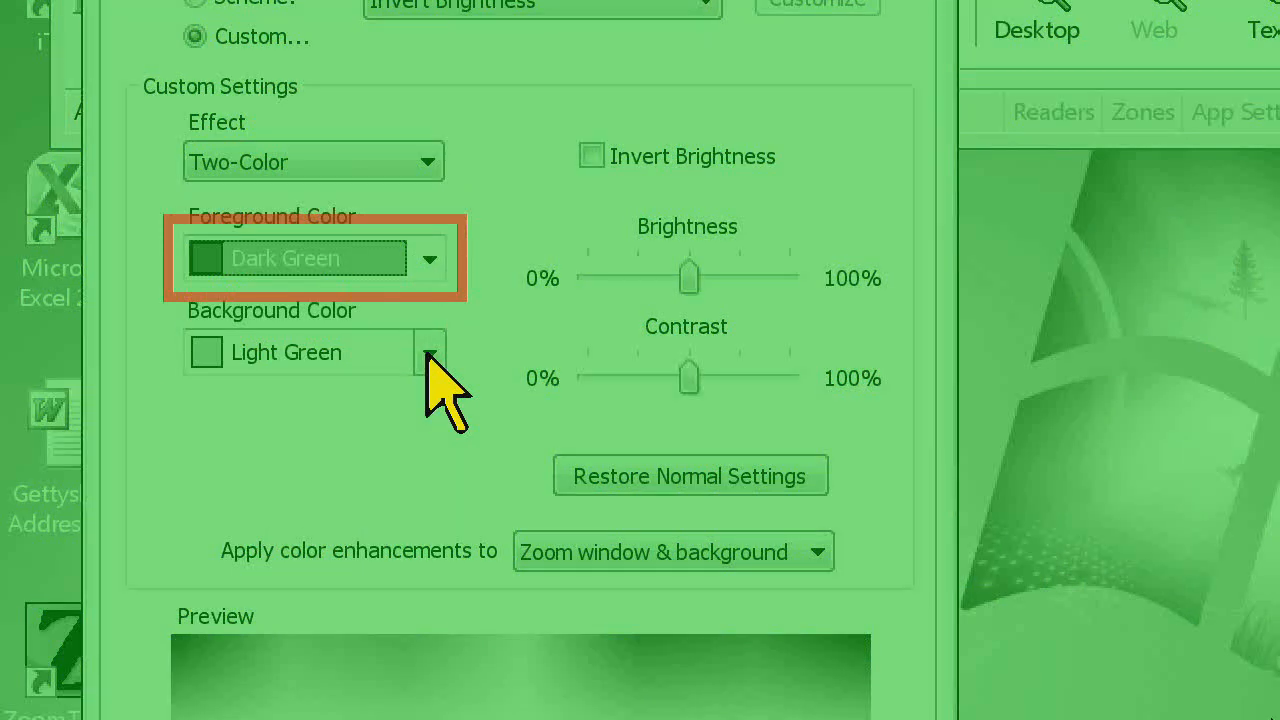
Change the background color to Slate Blue and the foreground color to Dark Magenta
left_click(429, 354)
left_click(365, 489)
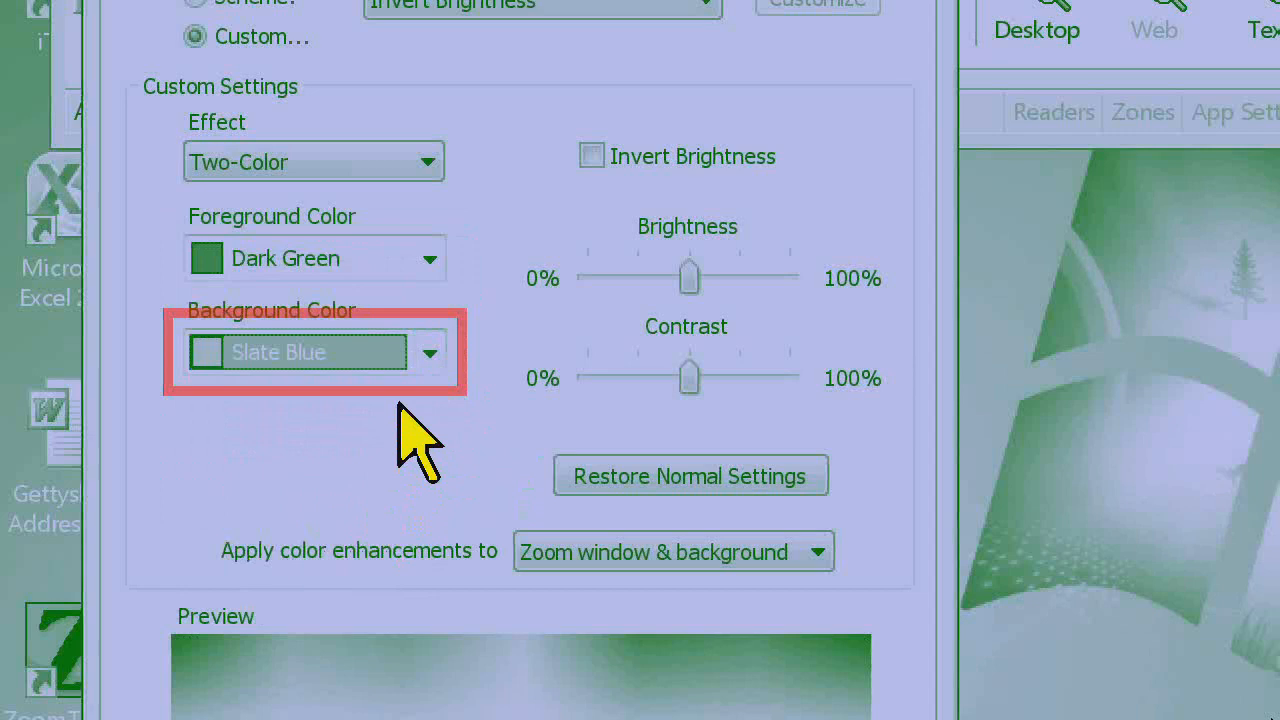
left_click(430, 353)
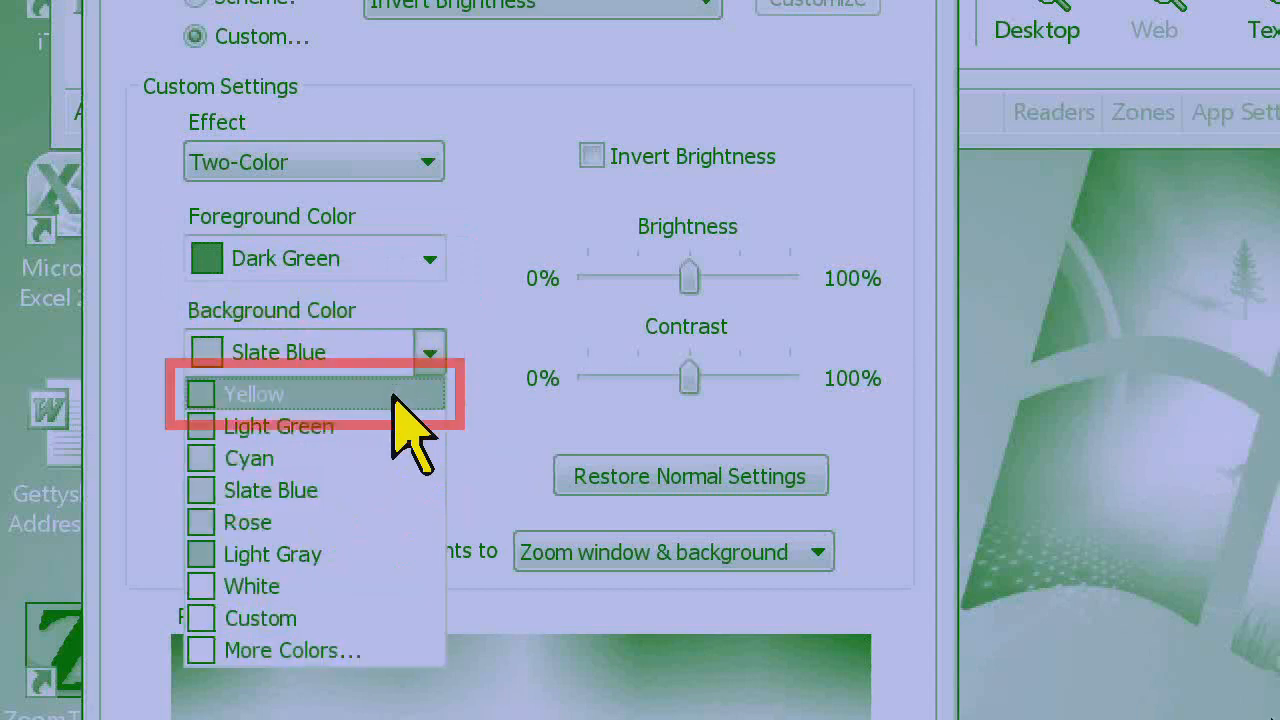
left_click(430, 258)
left_click(430, 258)
left_click(392, 335)
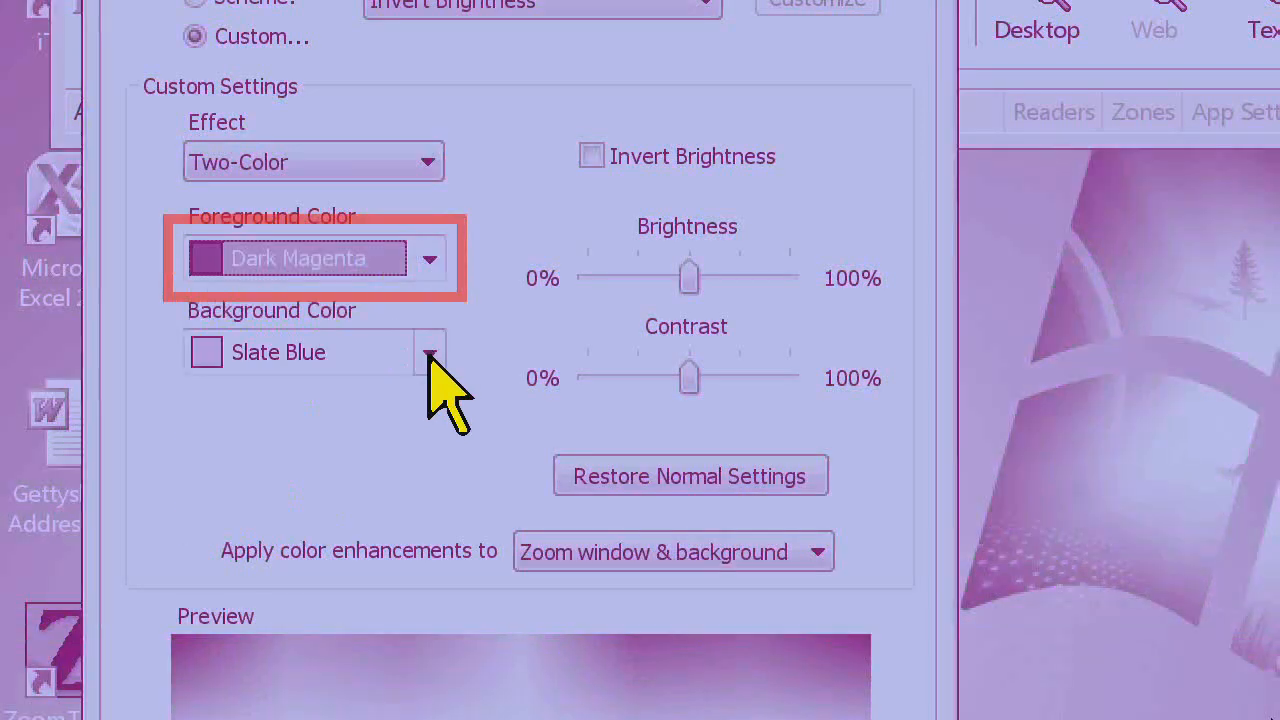
Set the background color to Yellow and enable Invert Brightness
left_click(430, 353)
left_click(402, 378)
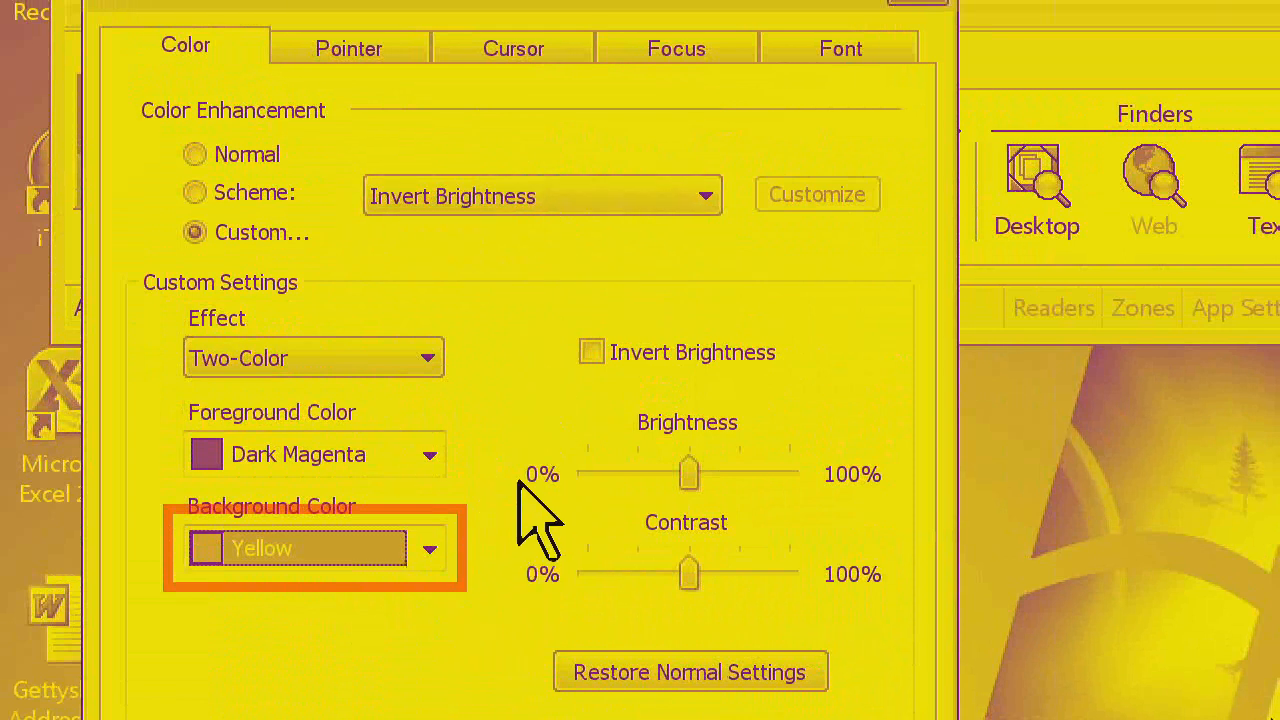
left_click(591, 353)
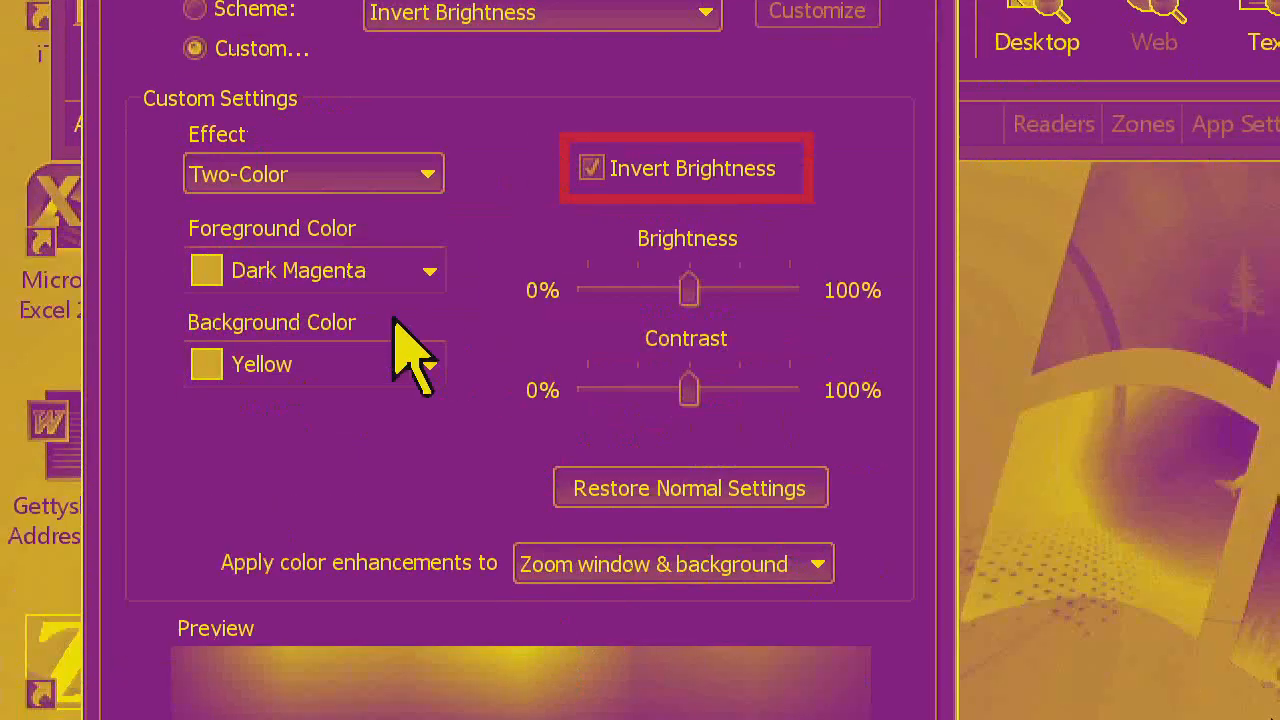
Change the foreground color to Dark Blue, keeping the Yellow background
left_click(400, 275)
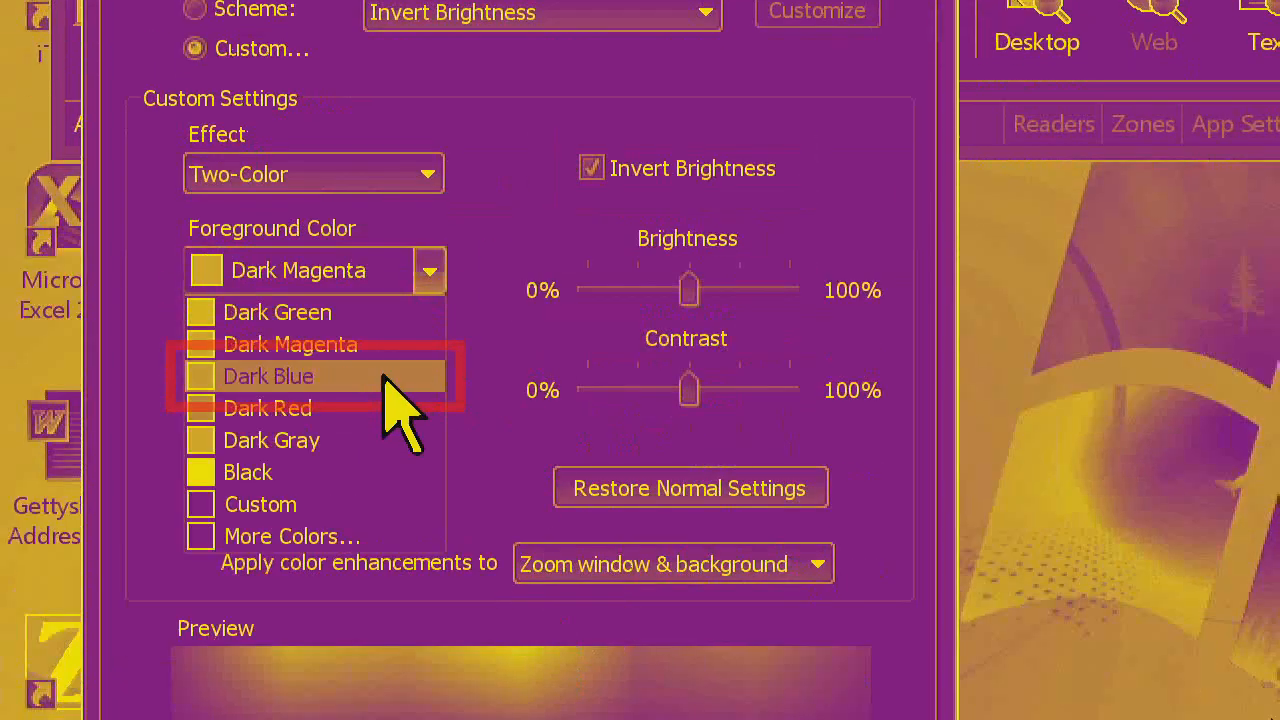
left_click(393, 372)
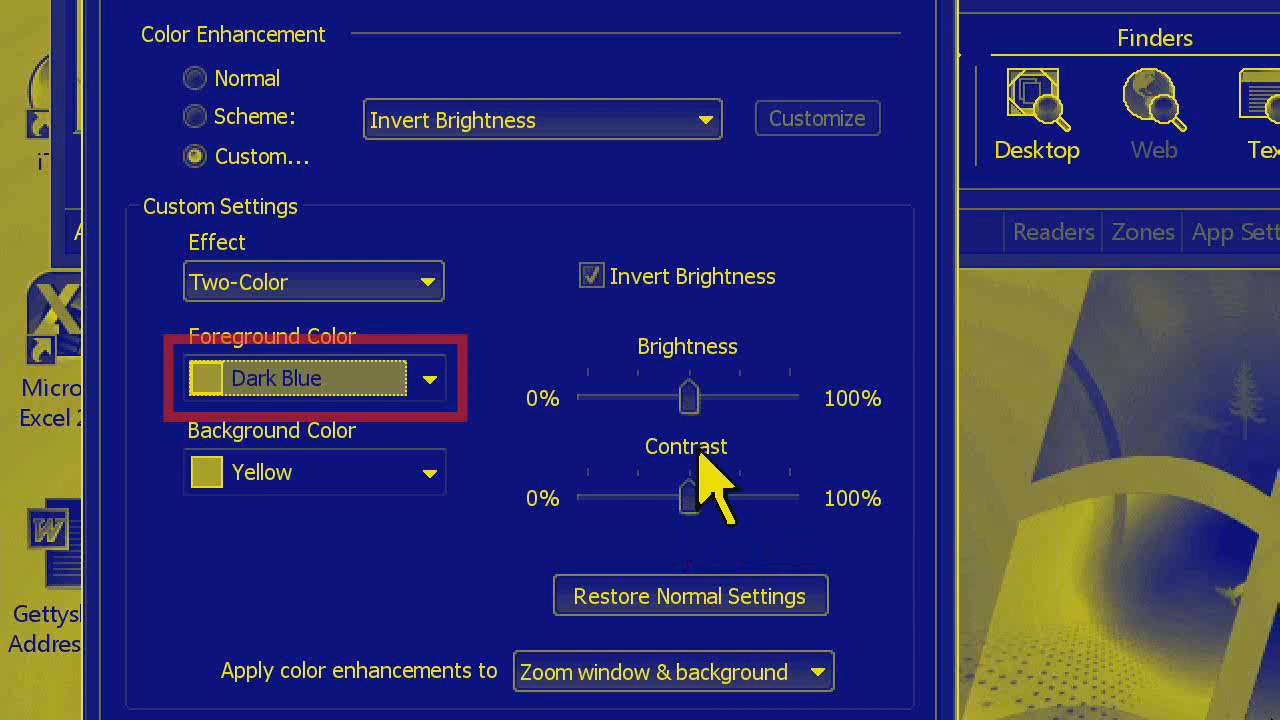
mouse_move(695, 398)
left_mouse_down()
mouse_move(762, 393)
mouse_move(637, 398)
mouse_move(710, 406)
left_mouse_up()
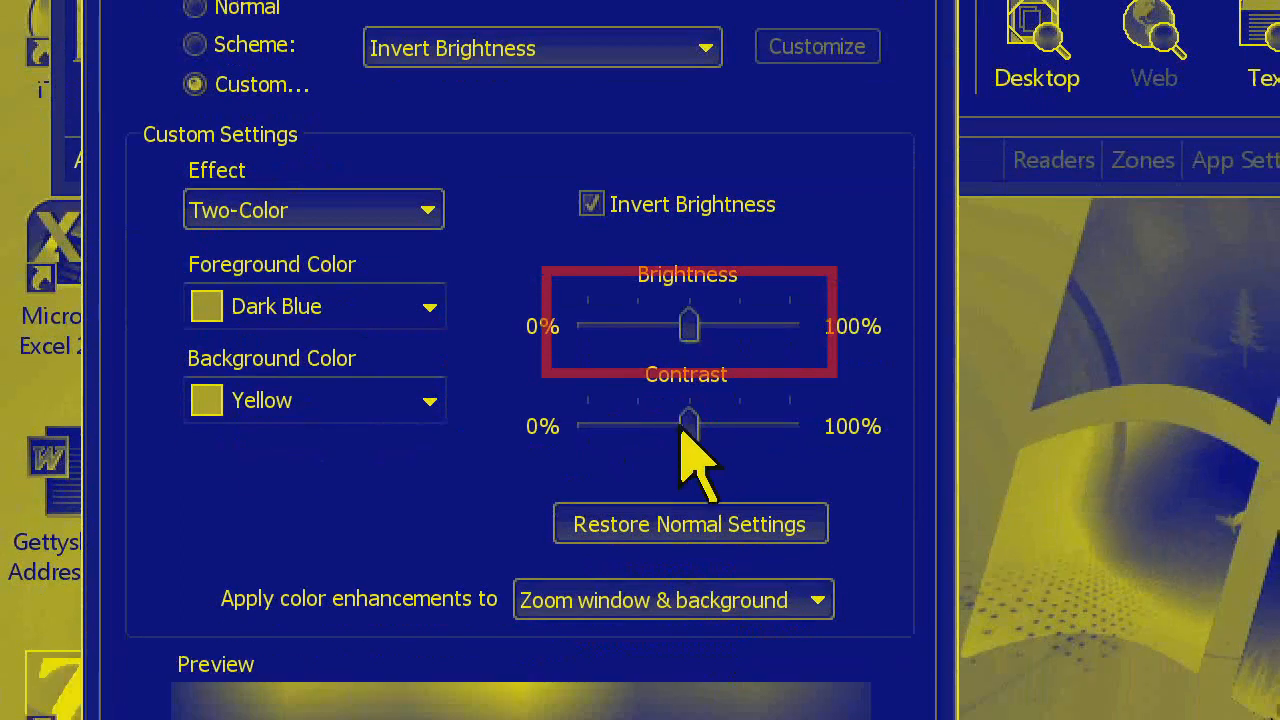
Try the contrast at 0% and at 100%, and bring it back to about 38%
left_click_drag(690, 498, 652, 497)
left_click_drag(636, 428, 588, 428)
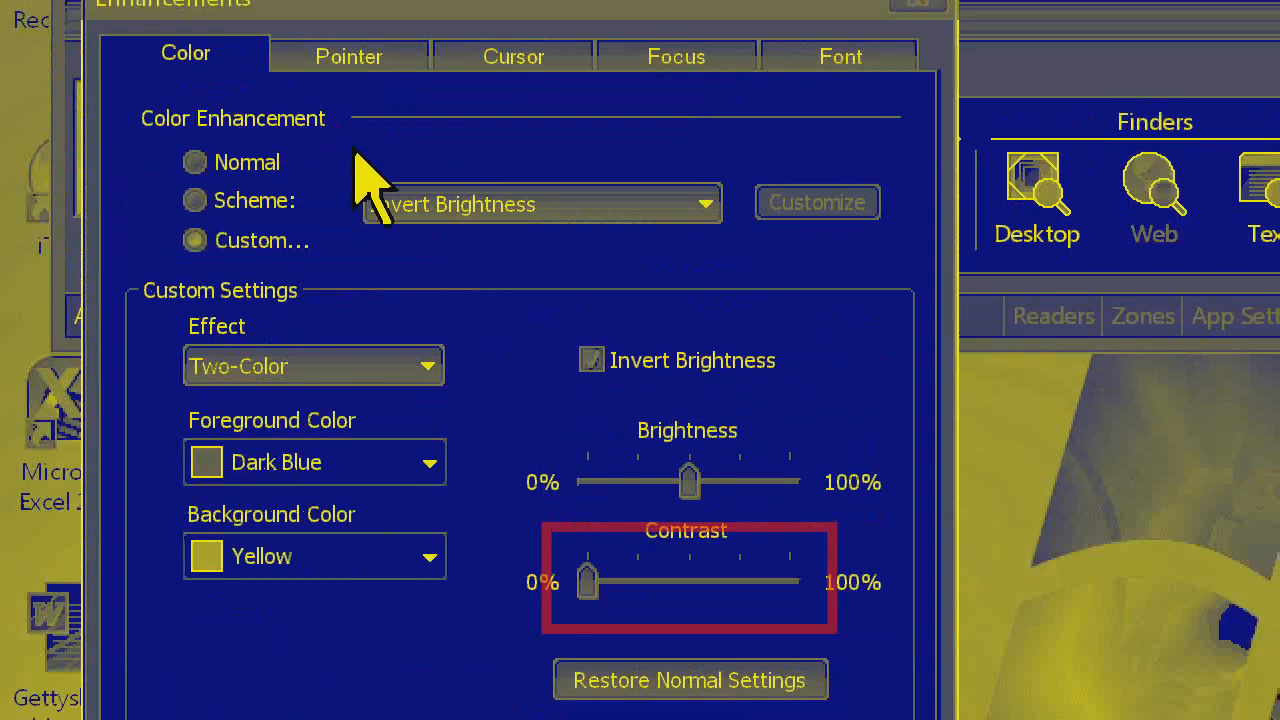
left_click_drag(586, 563, 663, 558)
left_click_drag(675, 410, 795, 412)
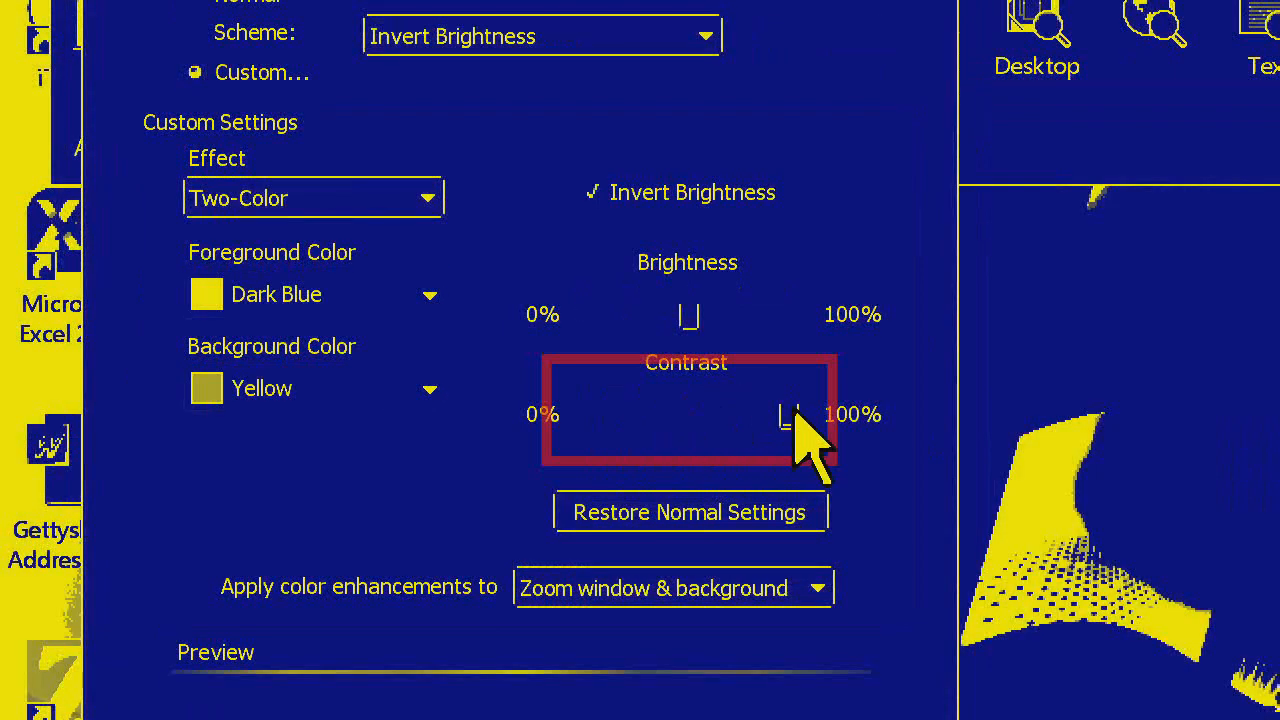
mouse_move(790, 410)
left_mouse_down()
mouse_move(686, 410)
mouse_move(801, 419)
left_mouse_up()
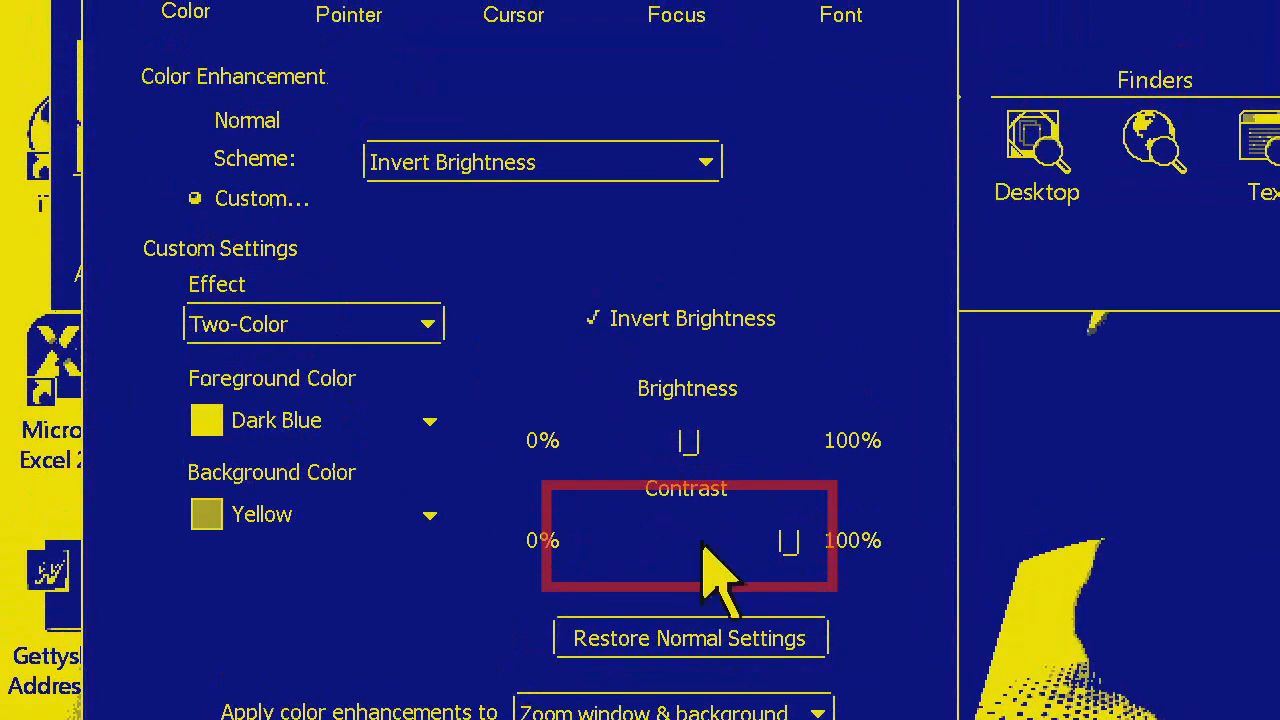
left_click_drag(789, 540, 660, 545)
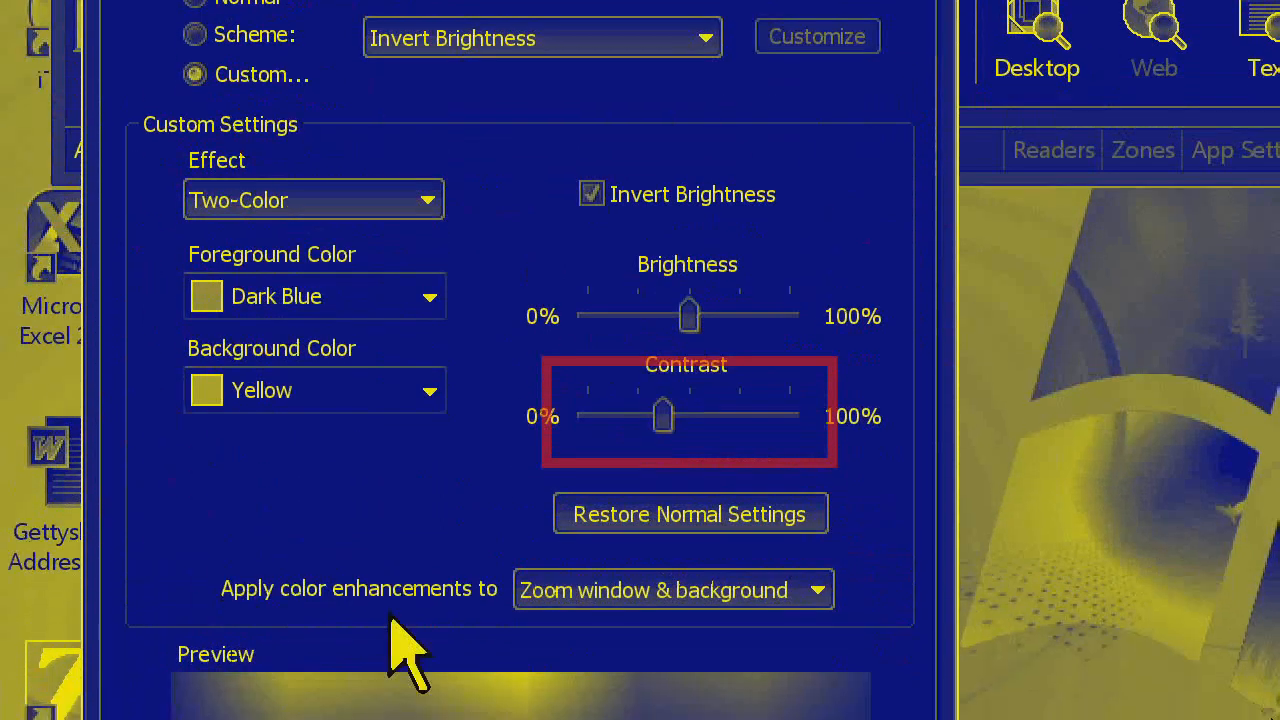
Set the contrast to about 25% after comparing it with 100%, and apply the color enhancement settings
key("Left")
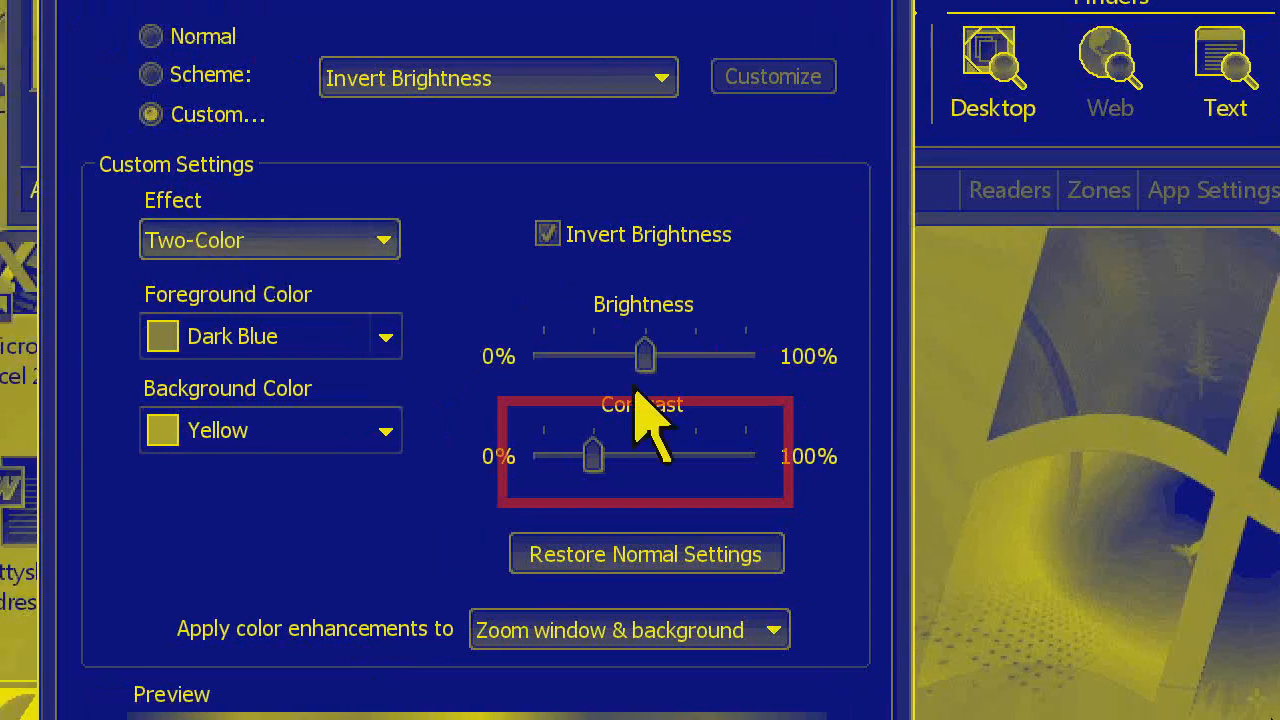
key("Left")
left_click_drag(568, 456, 786, 460)
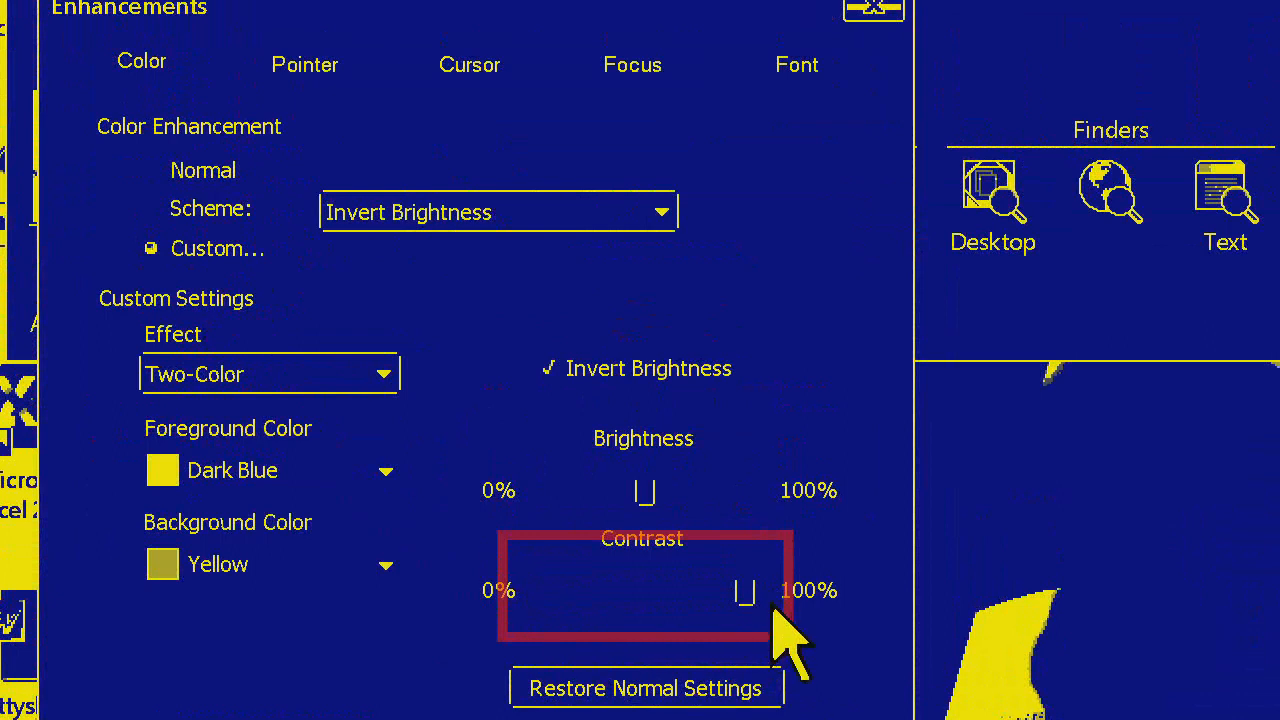
left_click_drag(742, 592, 594, 592)
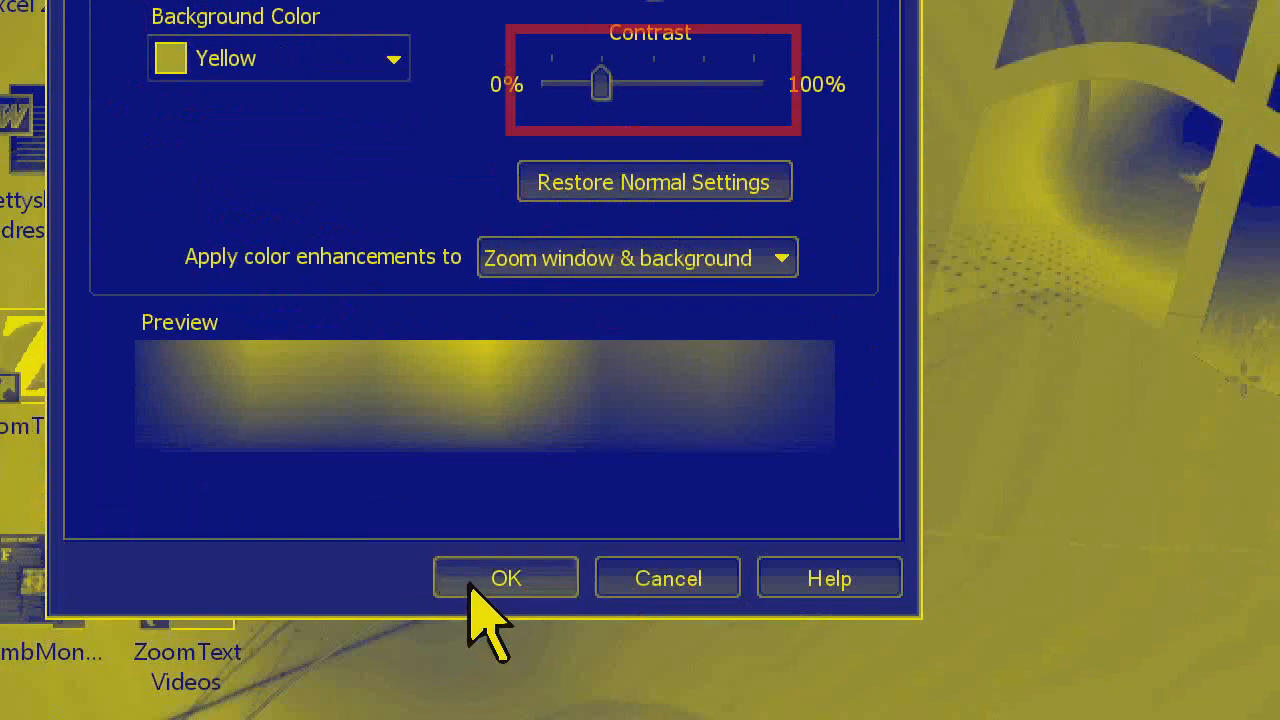
left_click(486, 577)
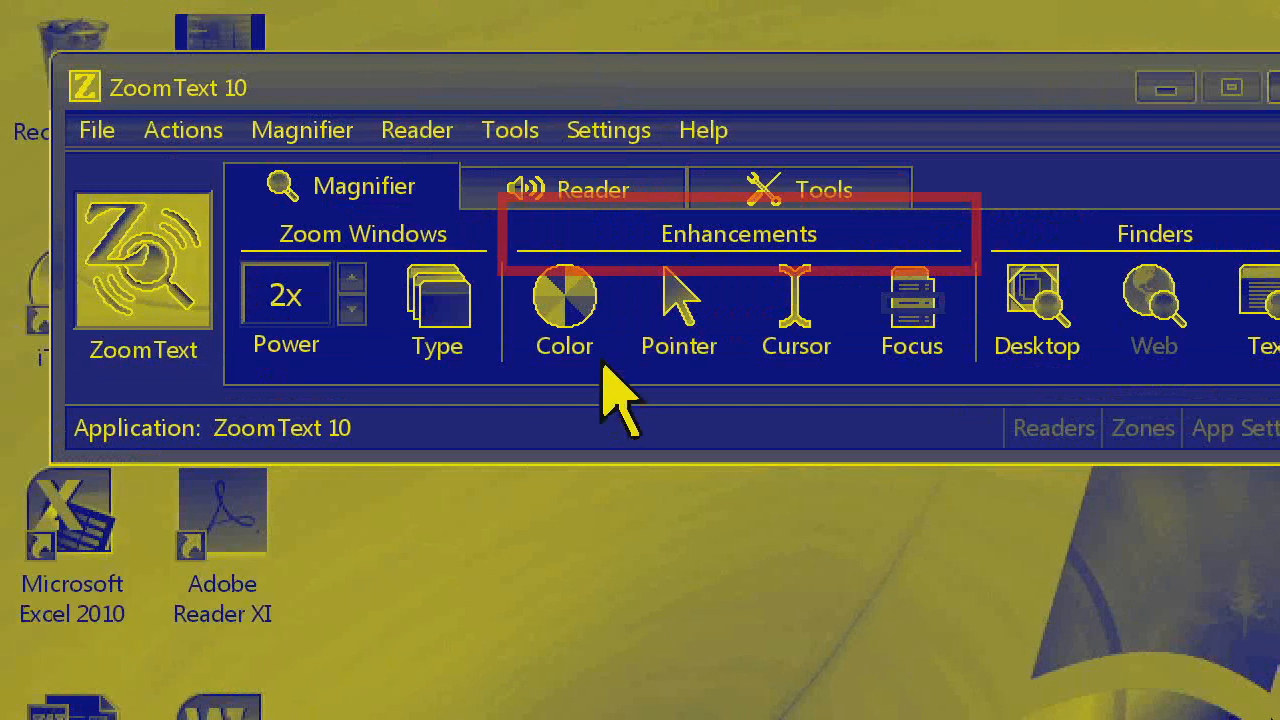
Switch the color enhancement to Normal and back to Custom
left_click(563, 320)
left_click(566, 394)
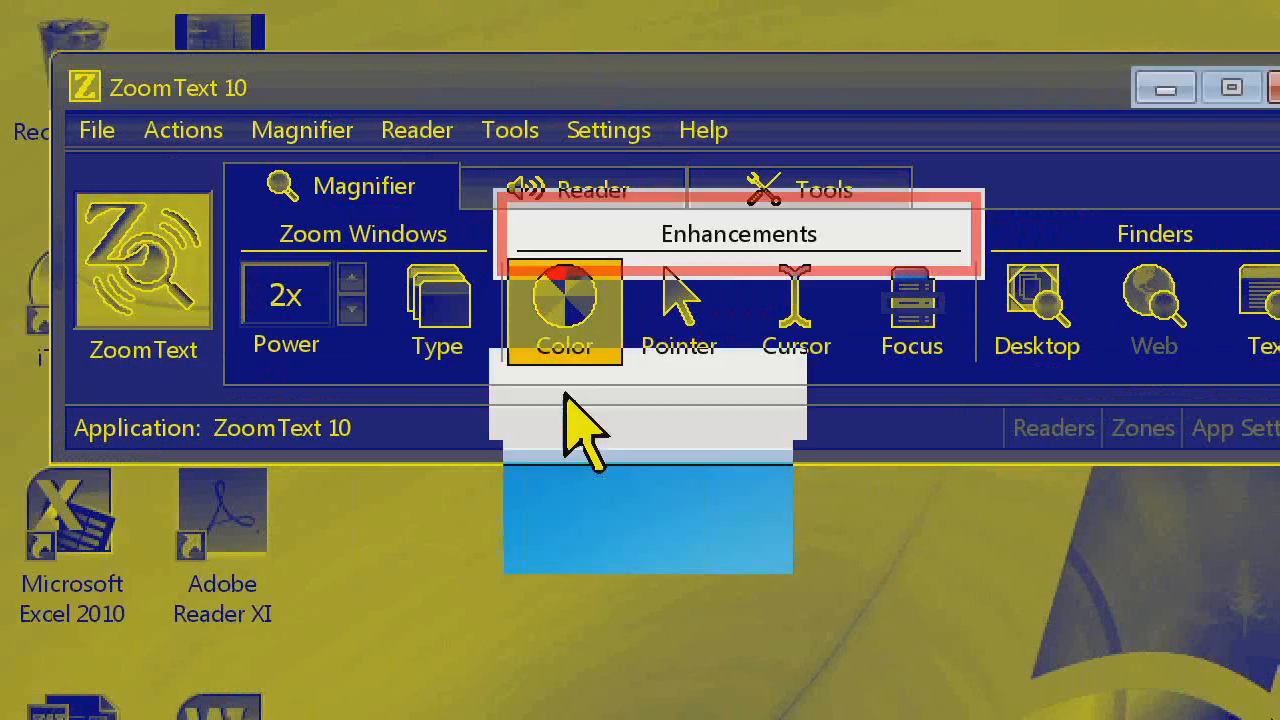
left_click(550, 340)
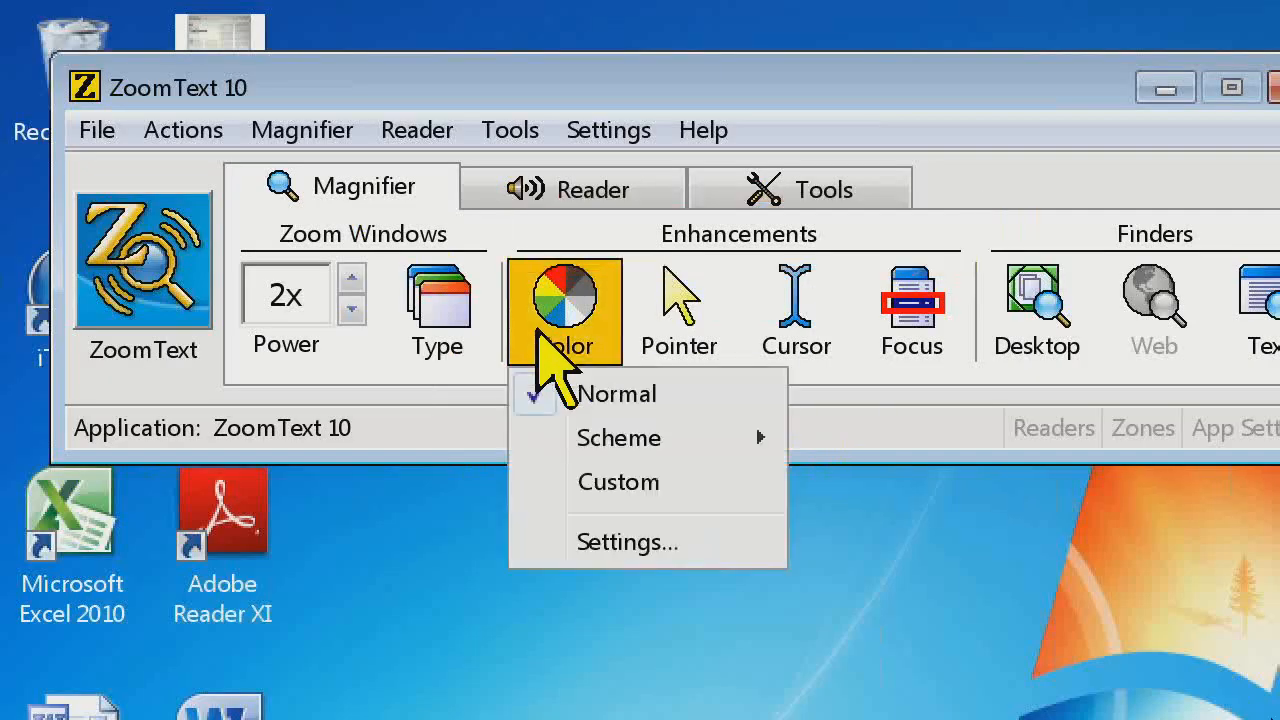
left_click(577, 512)
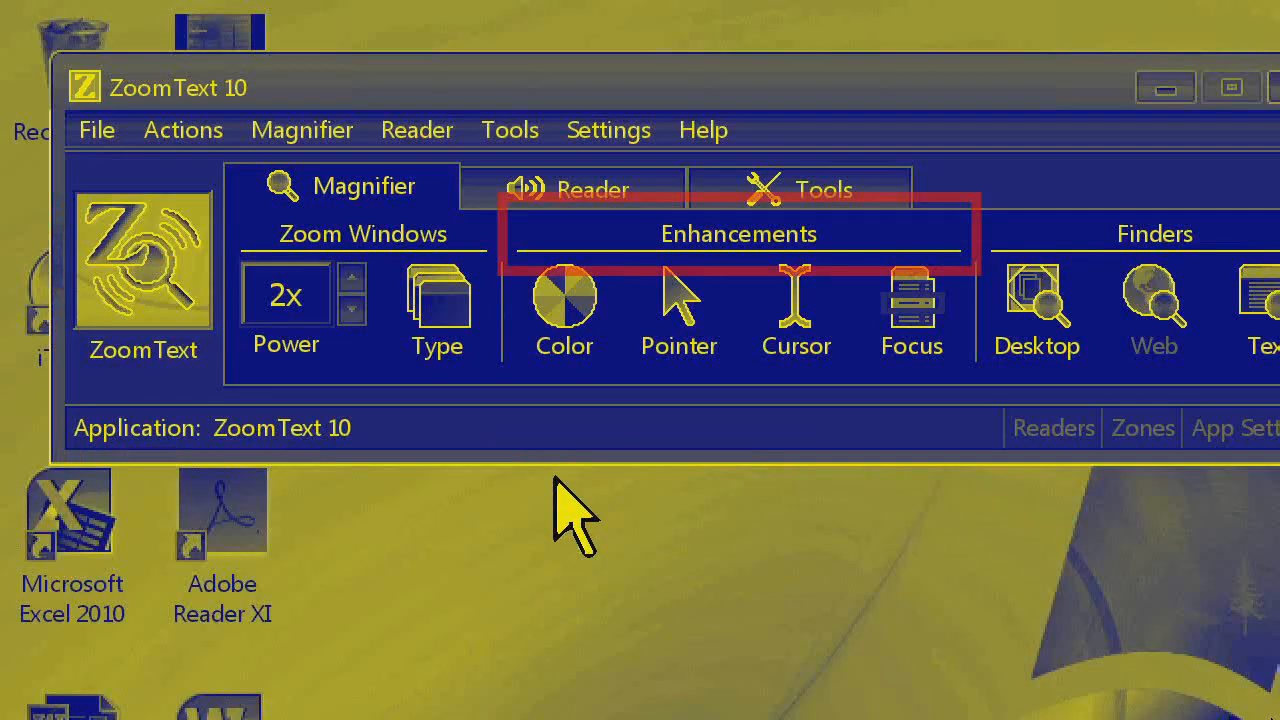
Reopen the color enhancement settings and turn off Invert Brightness
left_click(585, 308)
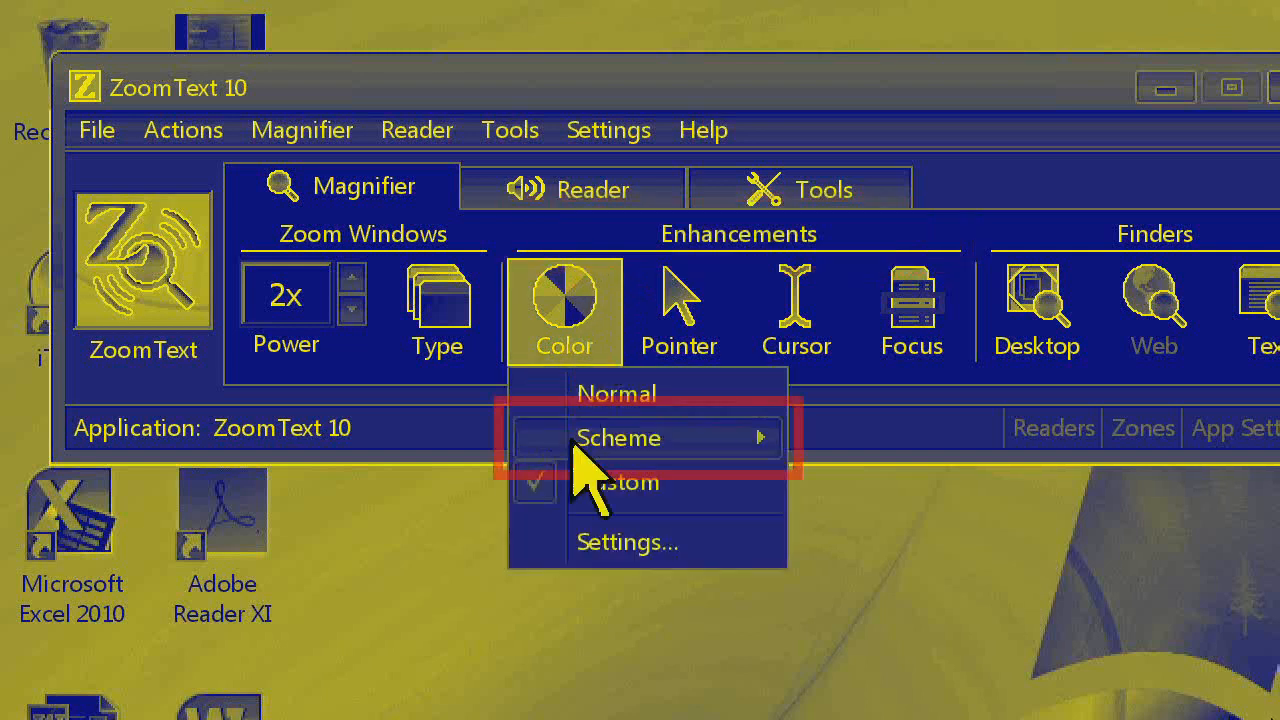
left_click(595, 542)
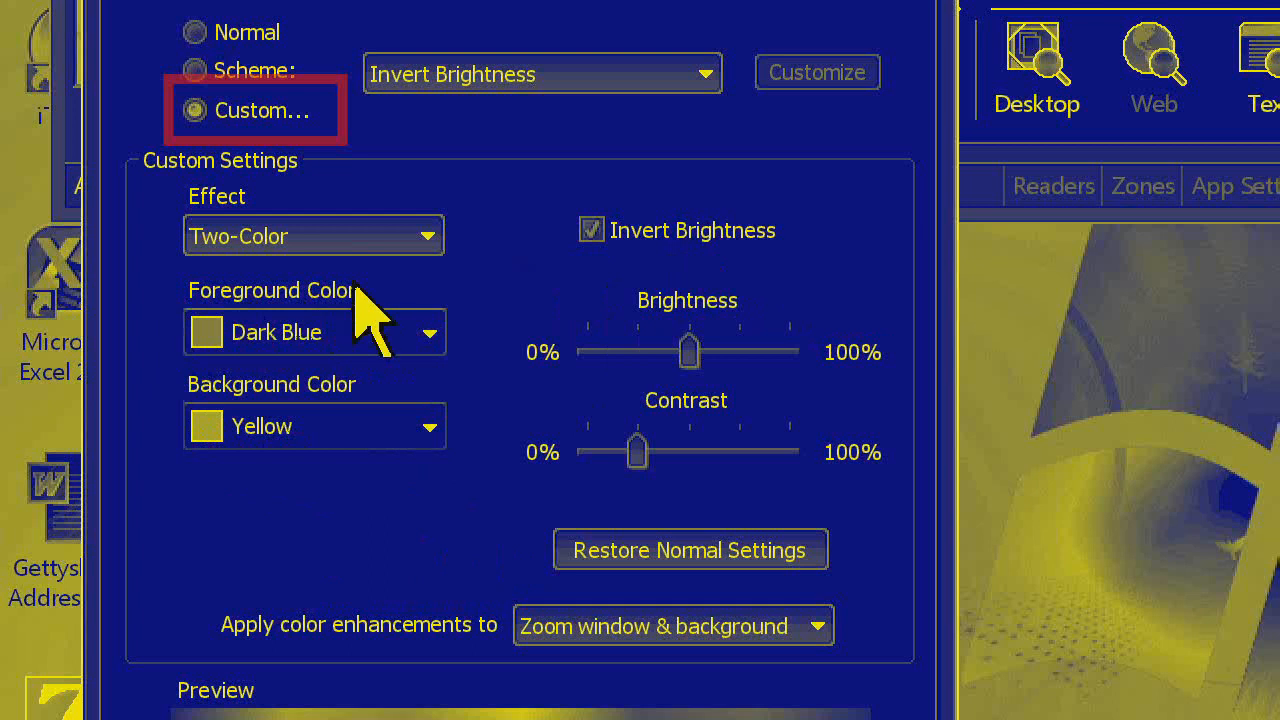
left_click(680, 230)
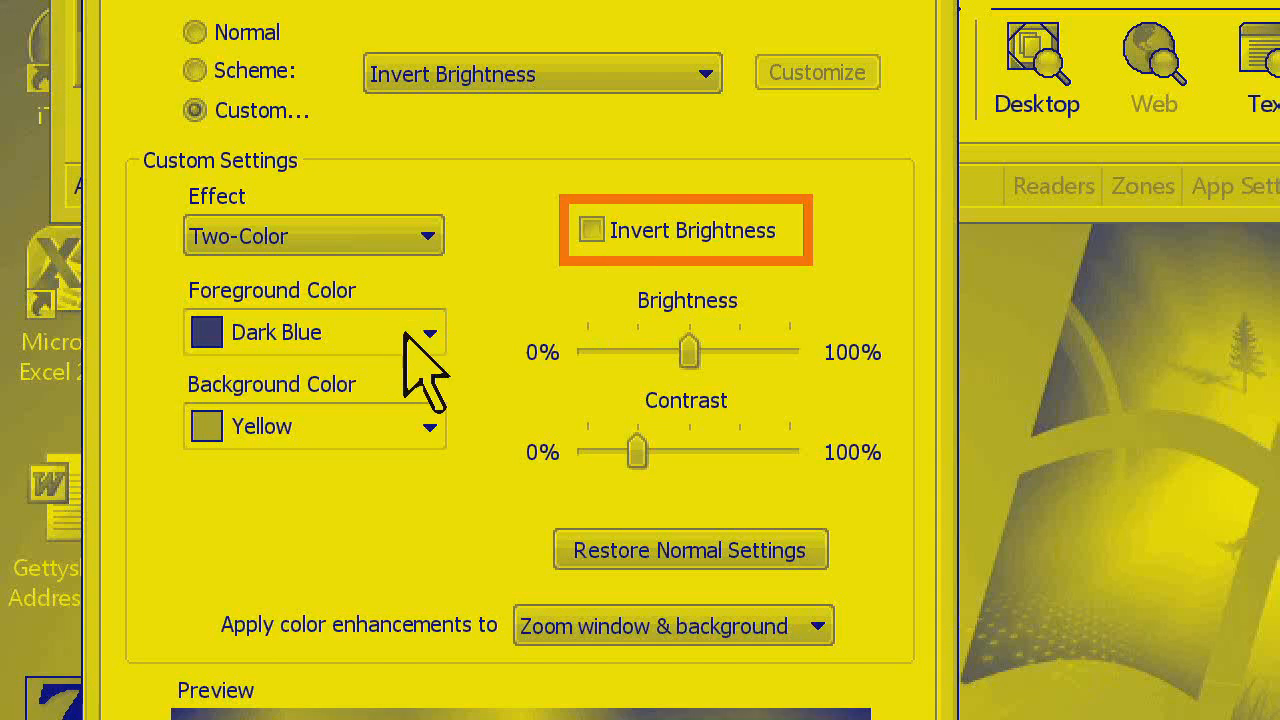
Check the foreground color choices and change the background color to Slate Blue
left_click(428, 334)
left_click(405, 438)
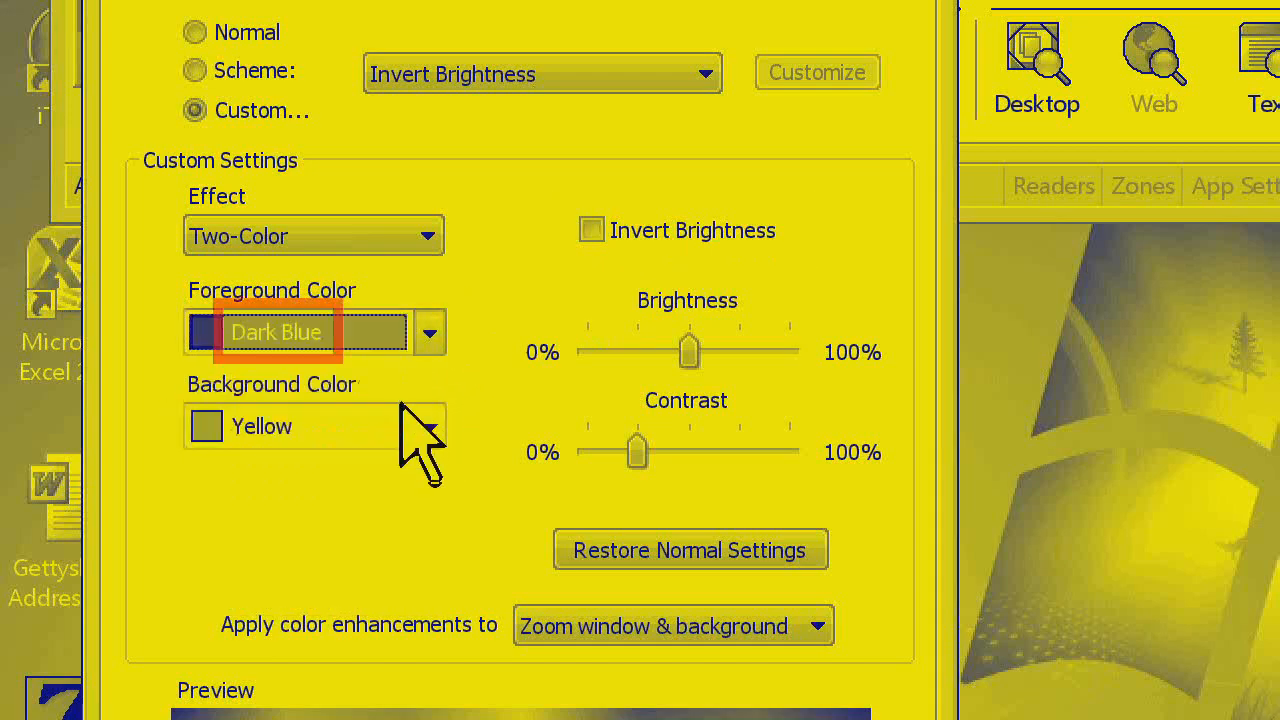
left_click(410, 418)
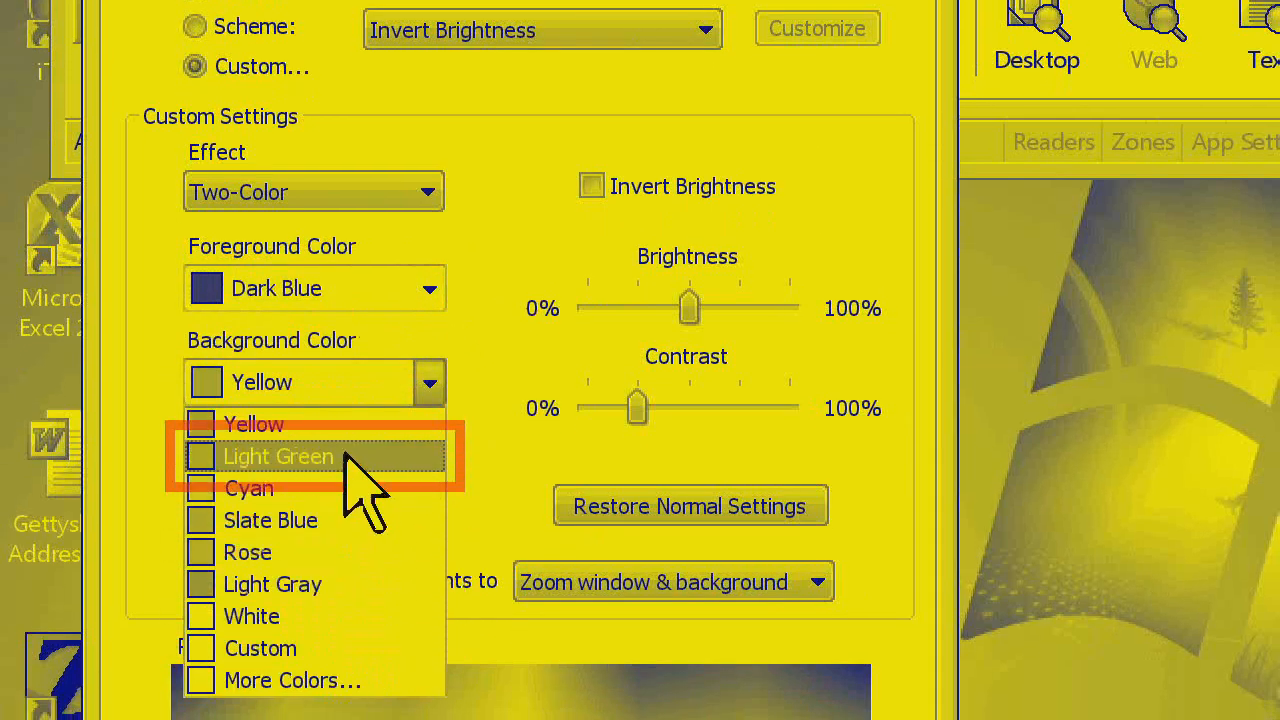
left_click(345, 520)
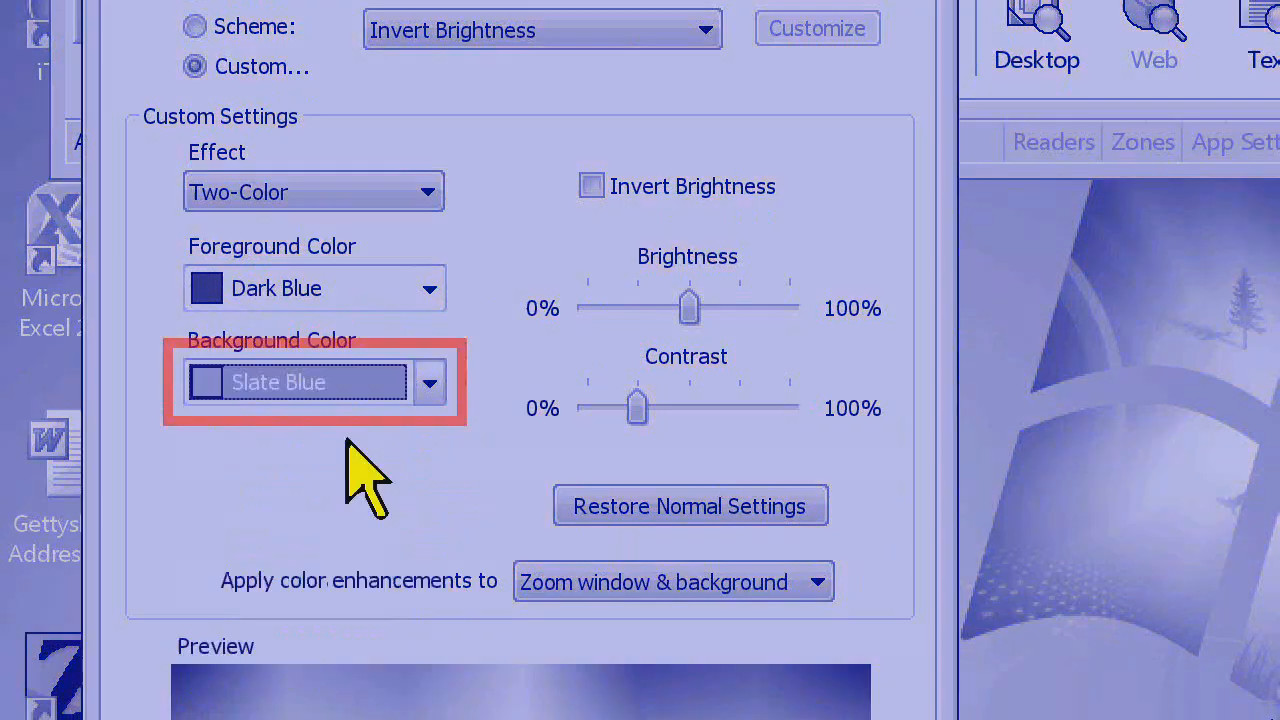
Set a custom foreground color by choosing yellow from the basic colors under More Colors
left_click(428, 280)
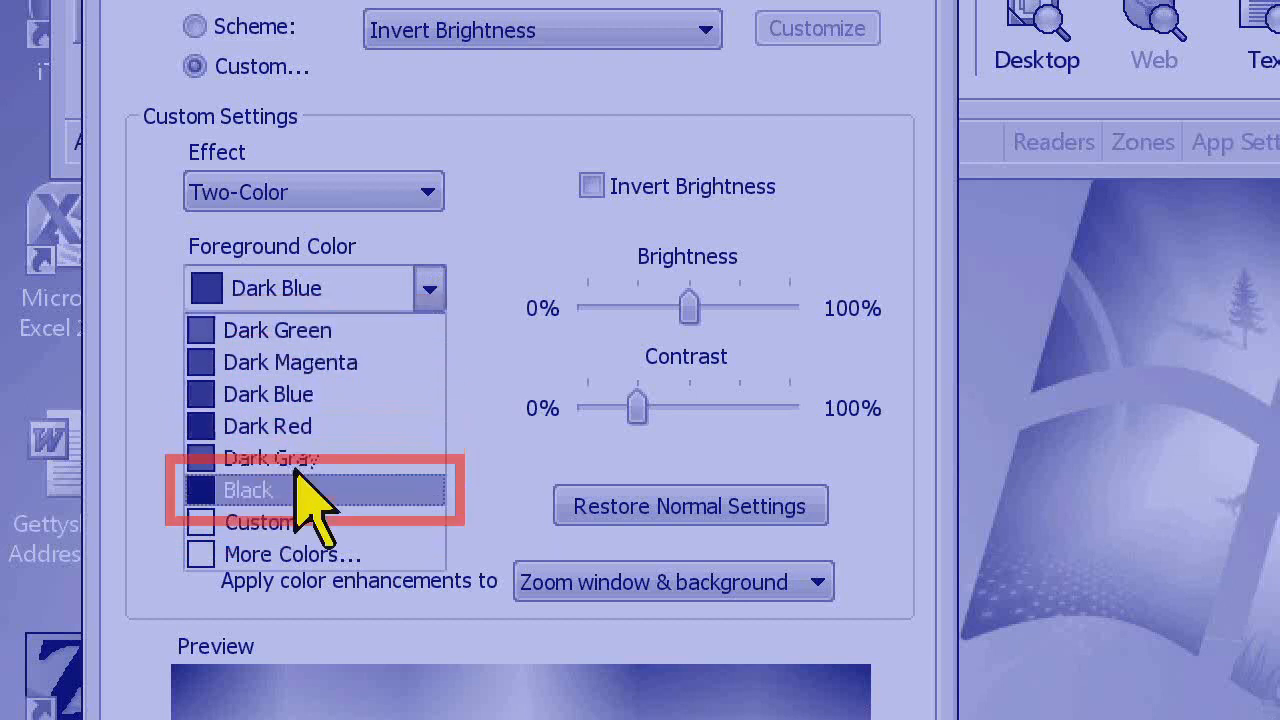
left_click(283, 557)
left_click(190, 145)
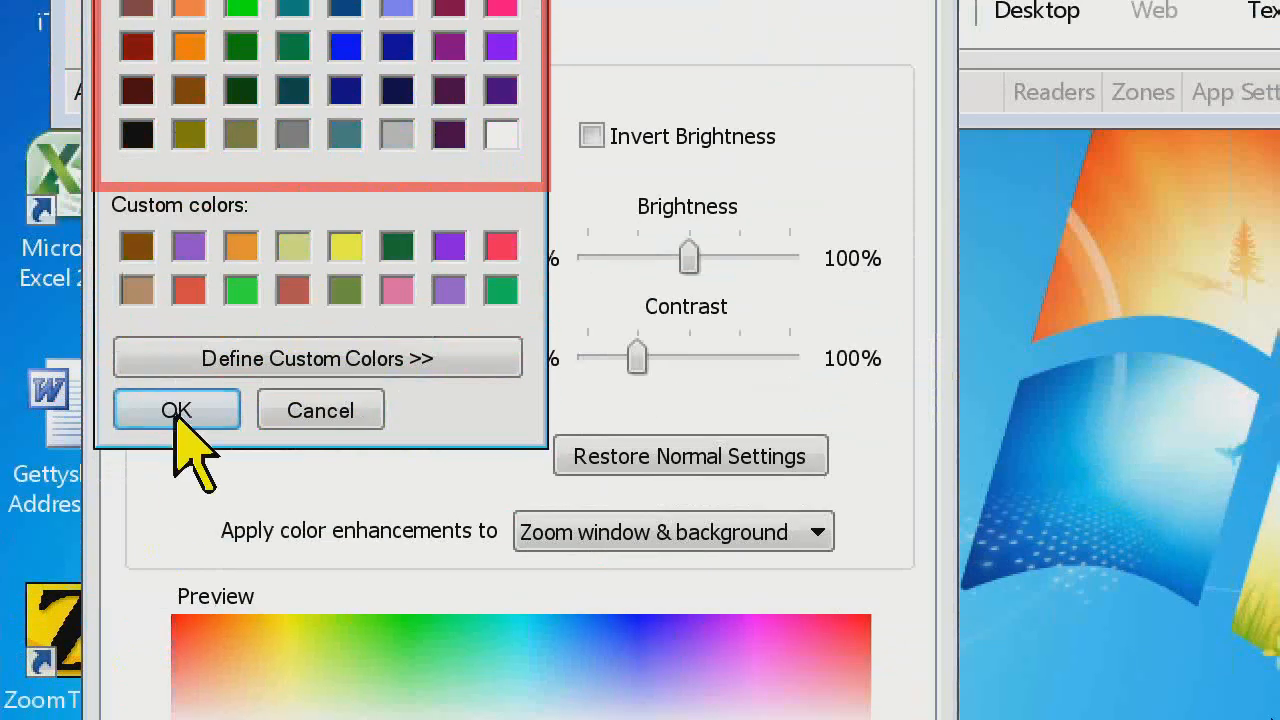
left_click(176, 596)
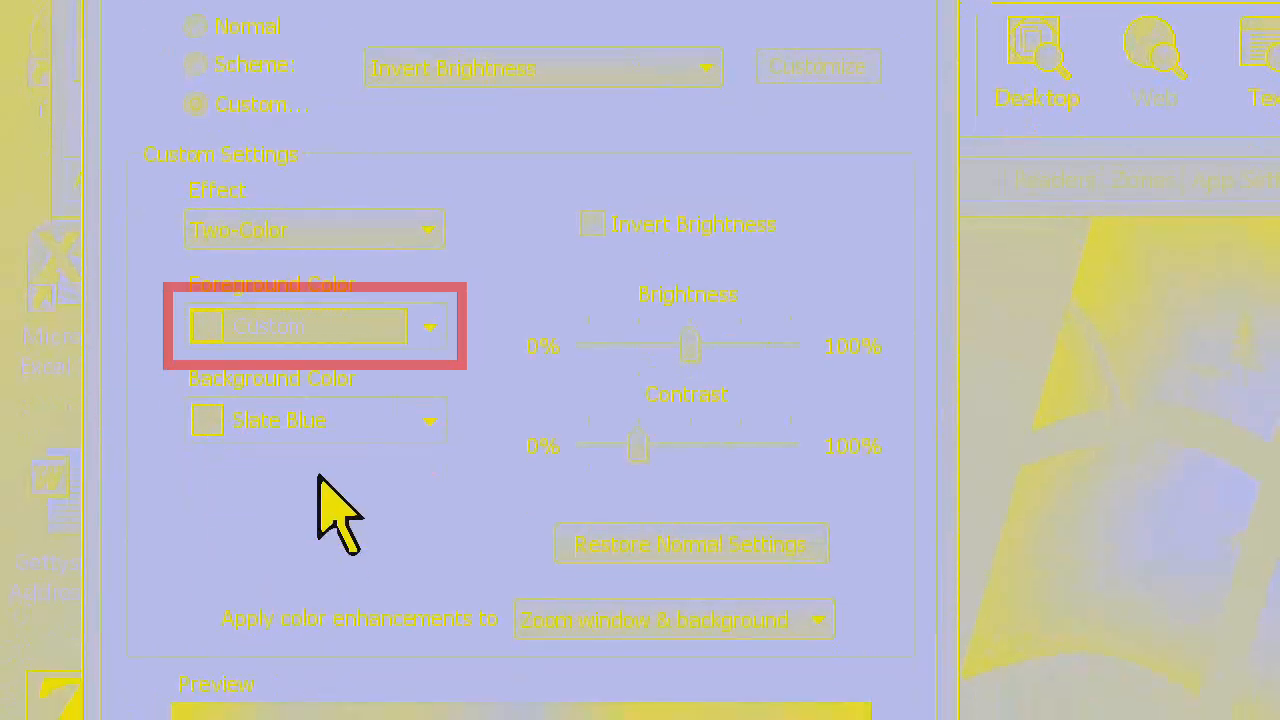
Set a custom background color by choosing bright blue from the basic colors under More Colors
left_click(432, 420)
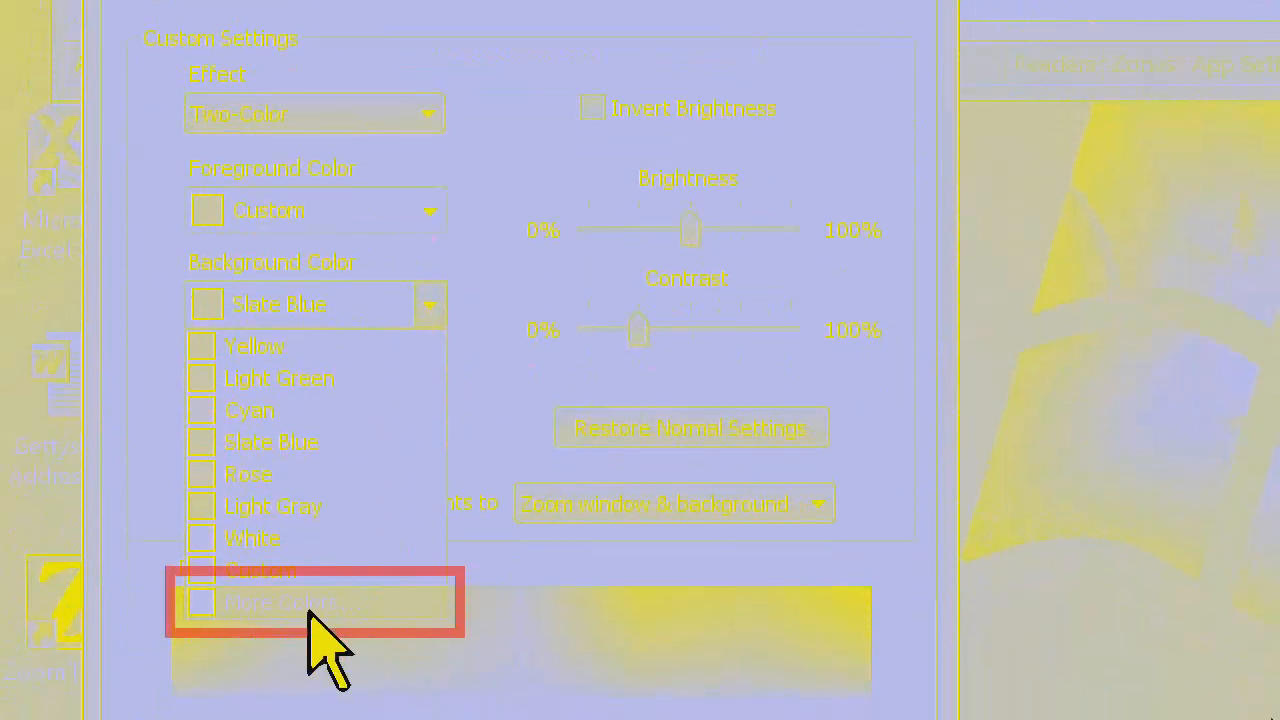
left_click(308, 607)
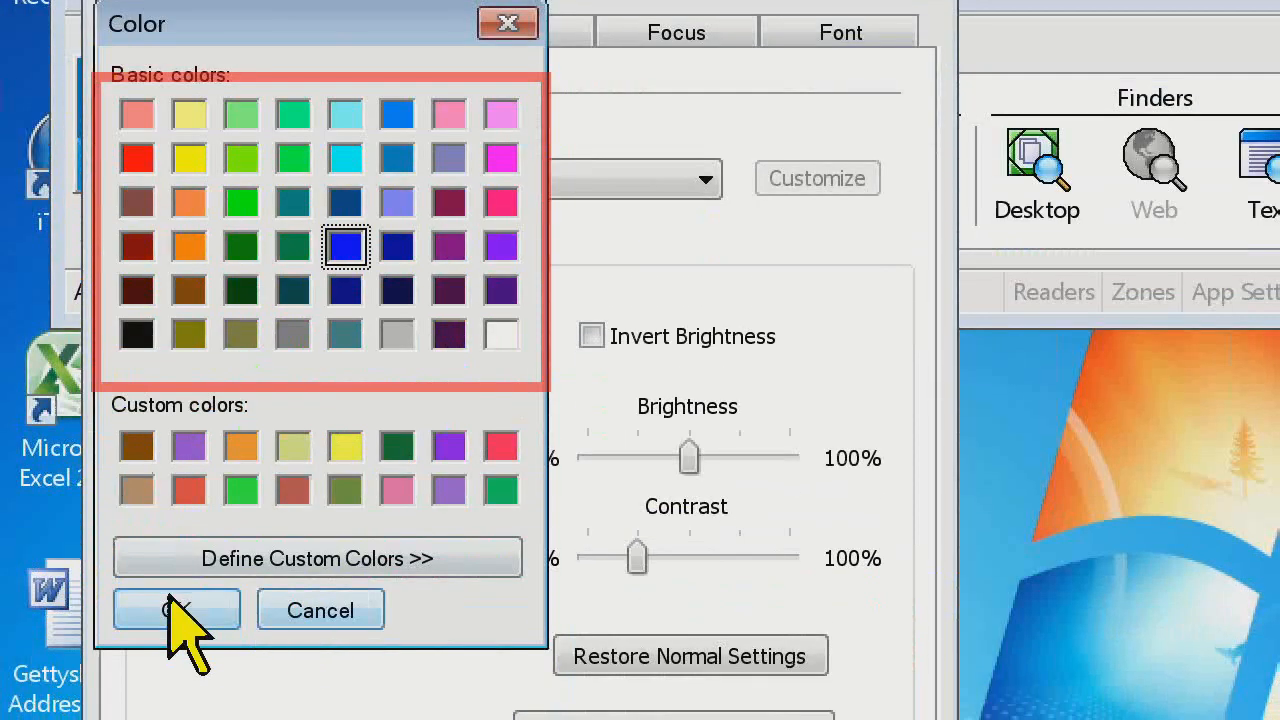
left_click(177, 610)
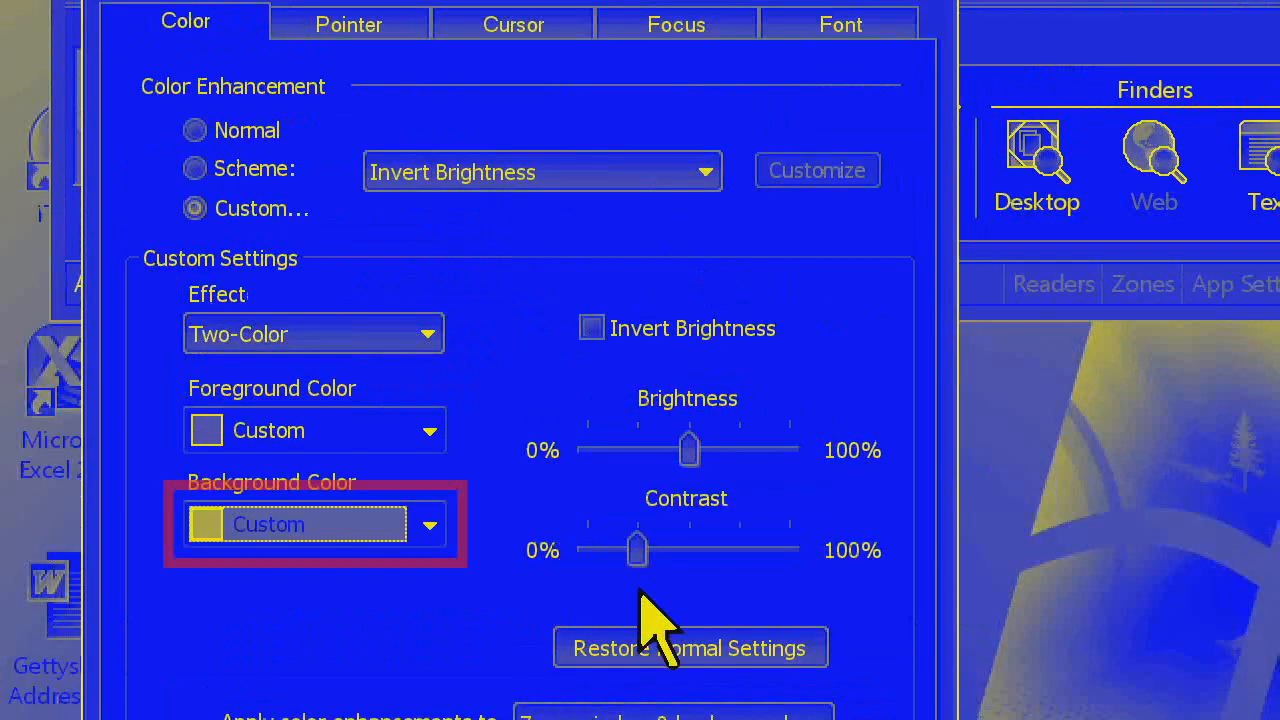
Lower the contrast to about 12% and try Invert Brightness on and off
left_click_drag(637, 414, 786, 404)
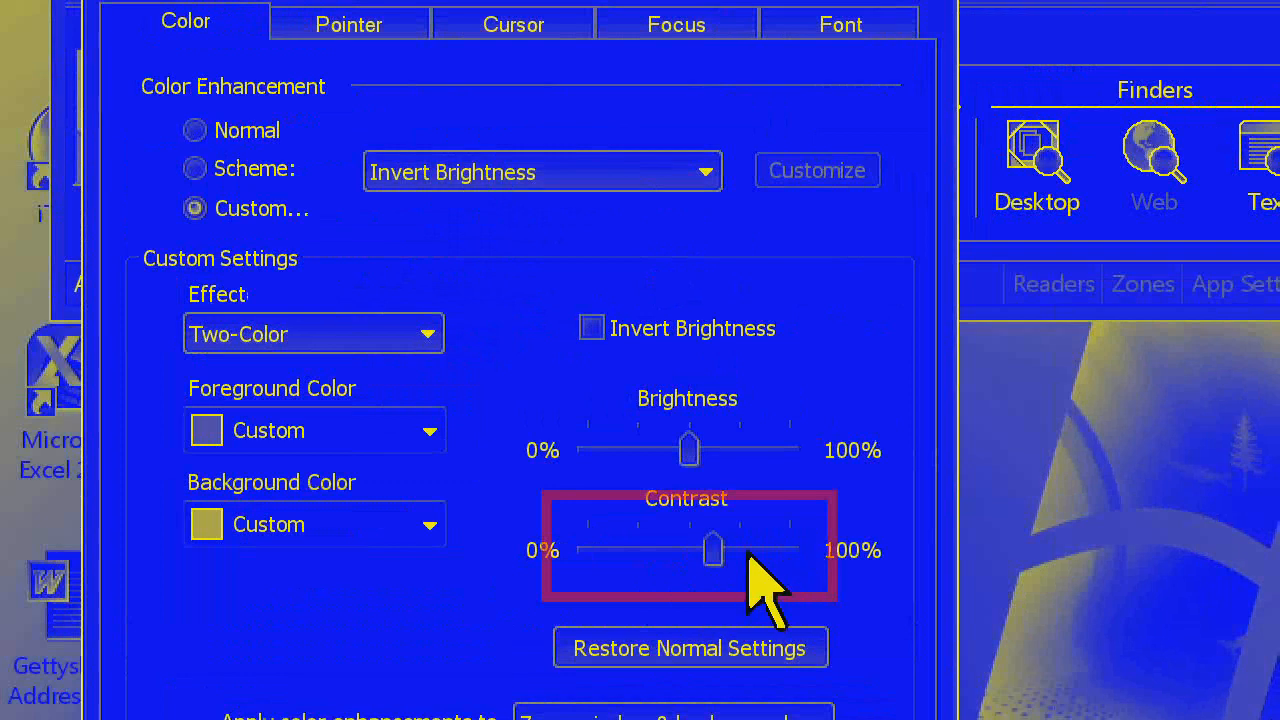
left_click_drag(713, 545, 611, 556)
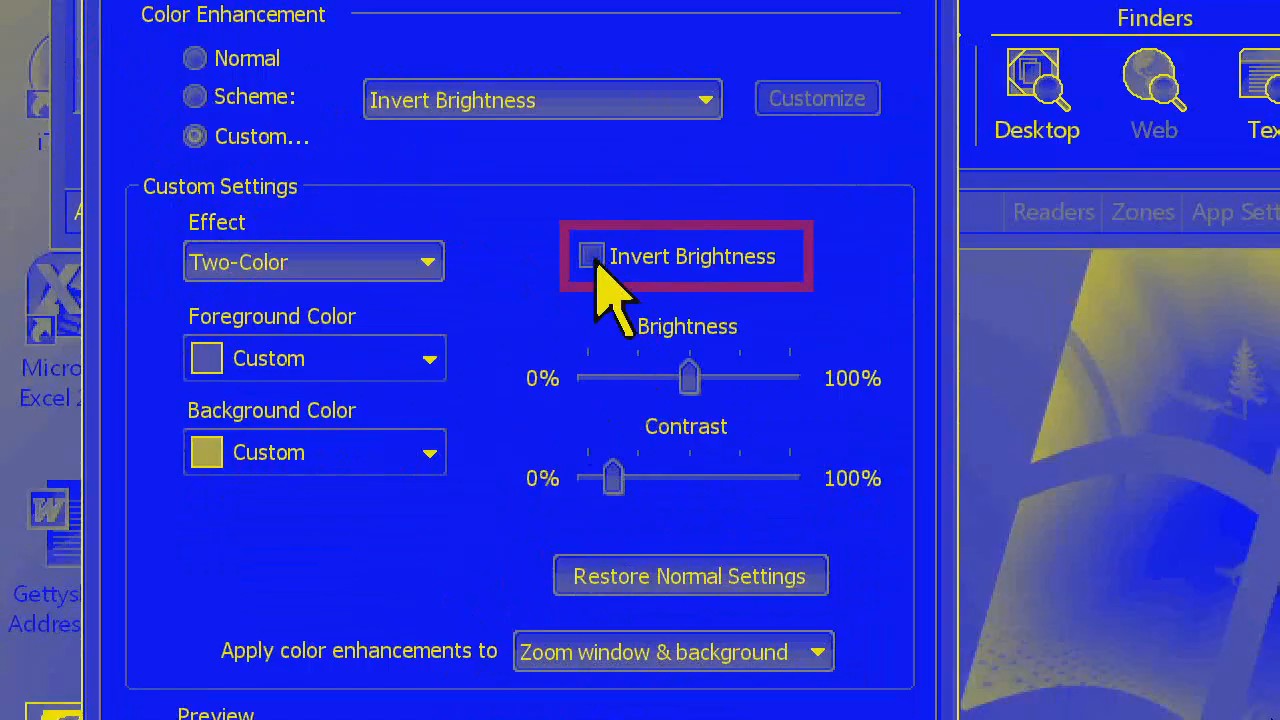
left_click(592, 257)
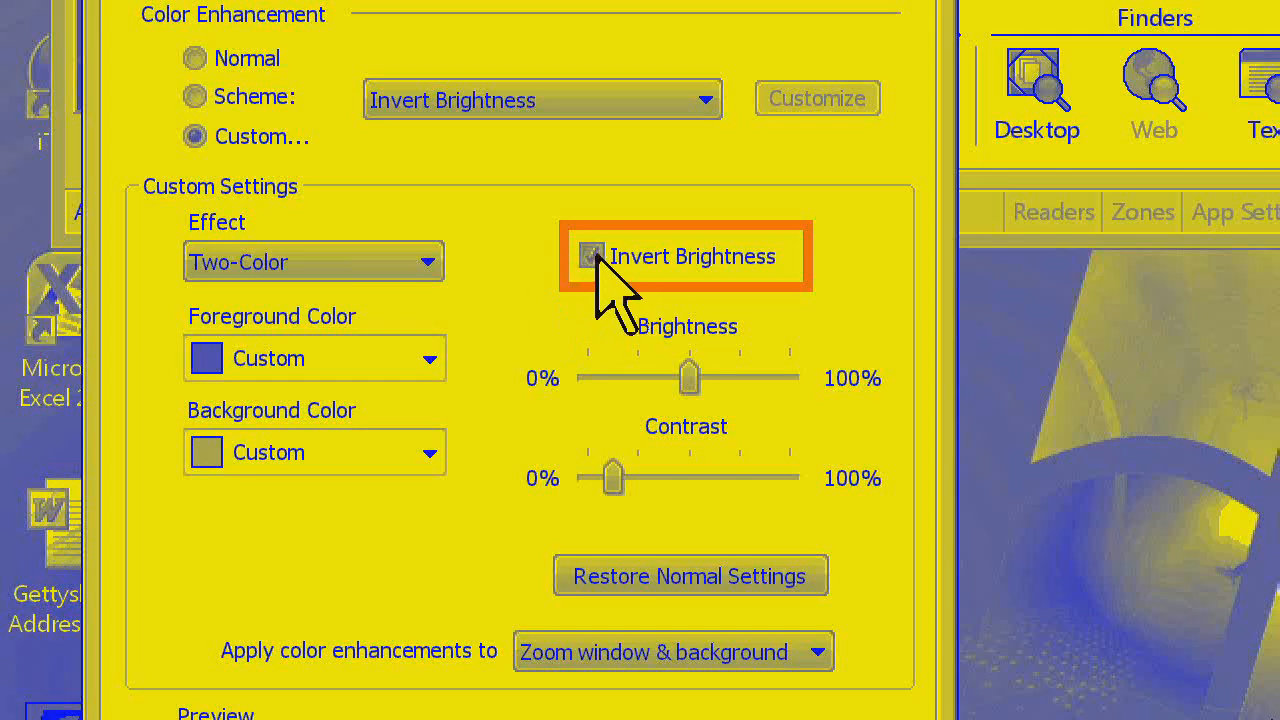
left_click(592, 257)
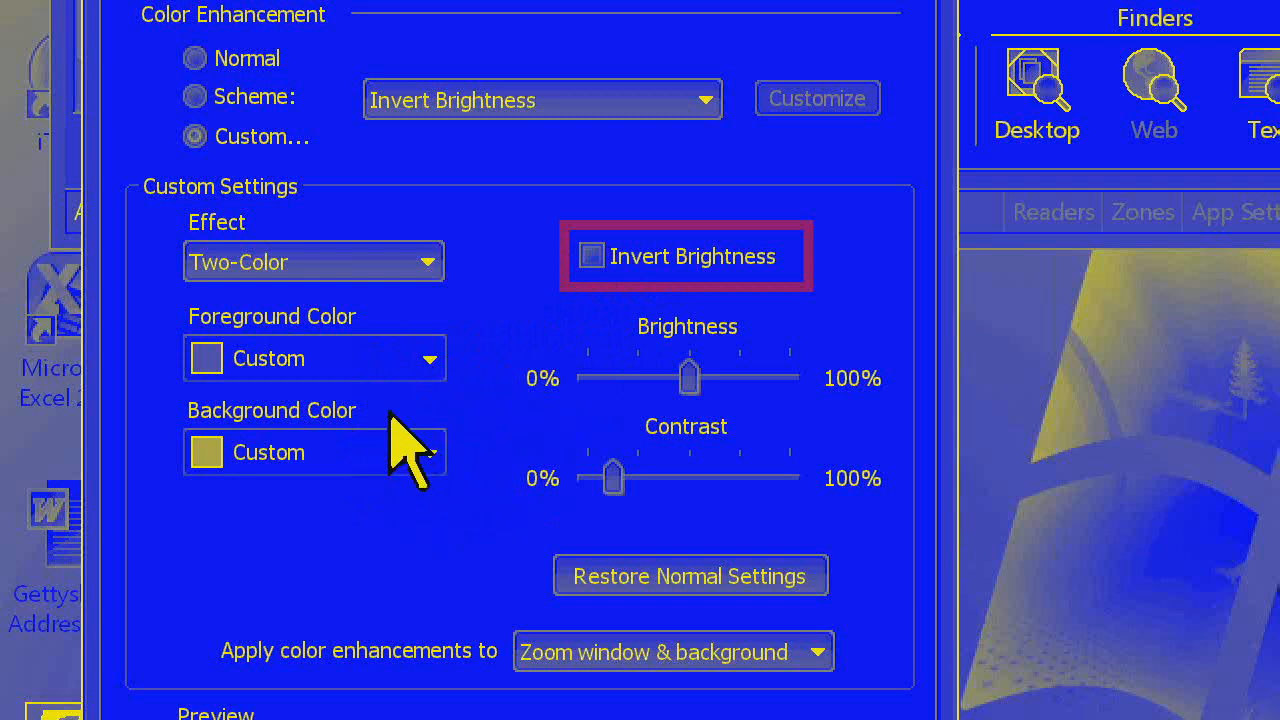
mouse_move(612, 478)
left_mouse_down()
mouse_move(667, 478)
mouse_move(614, 478)
left_mouse_up()
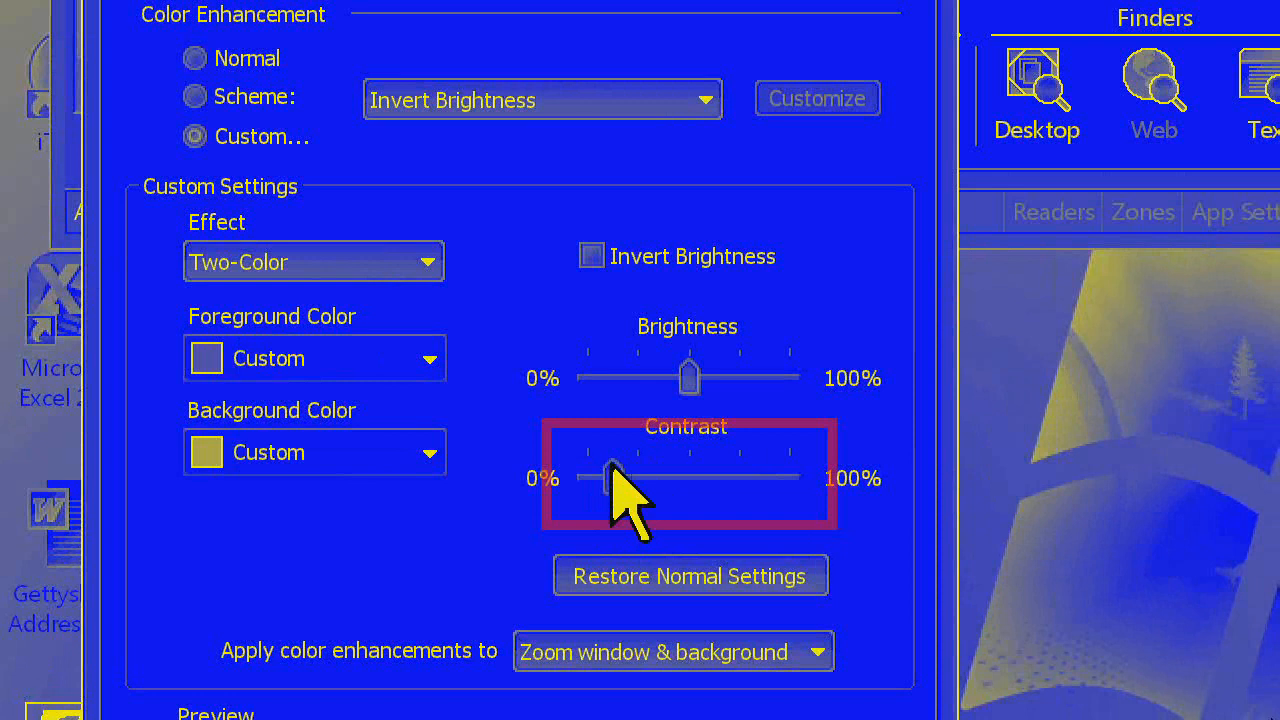
Look through the available foreground colors and the predefined color schemes
left_click(430, 360)
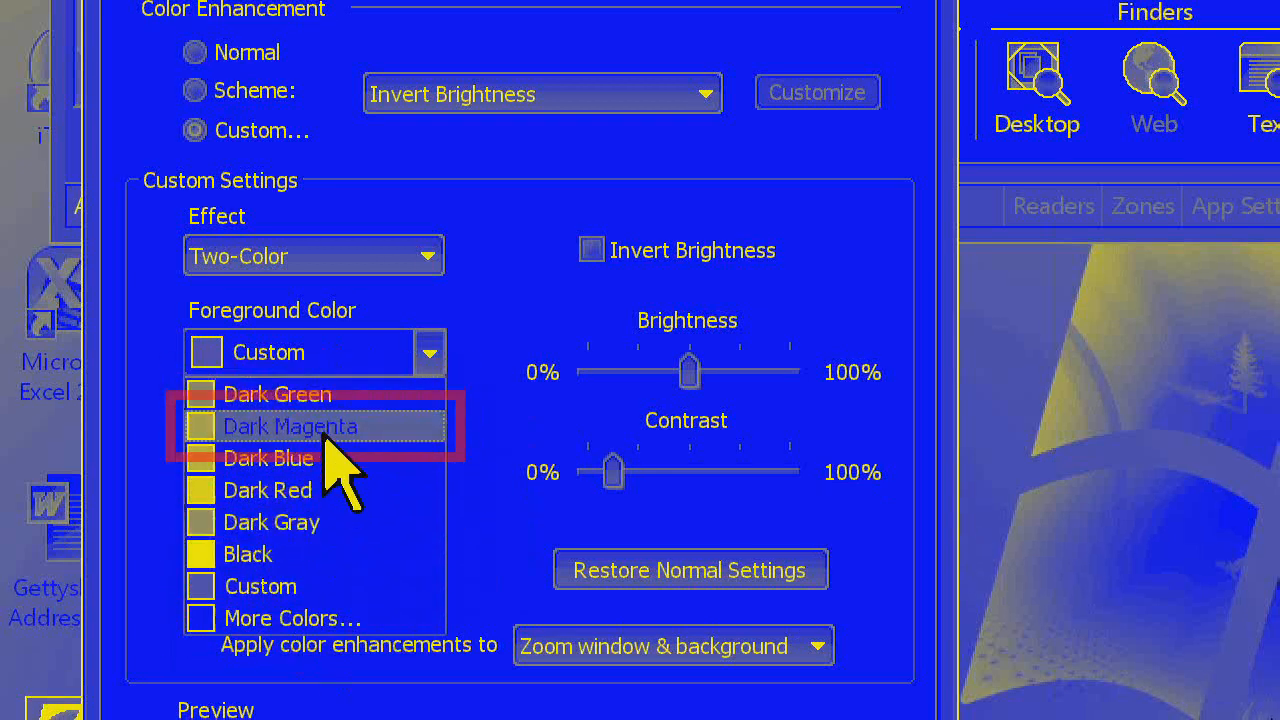
key("Escape")
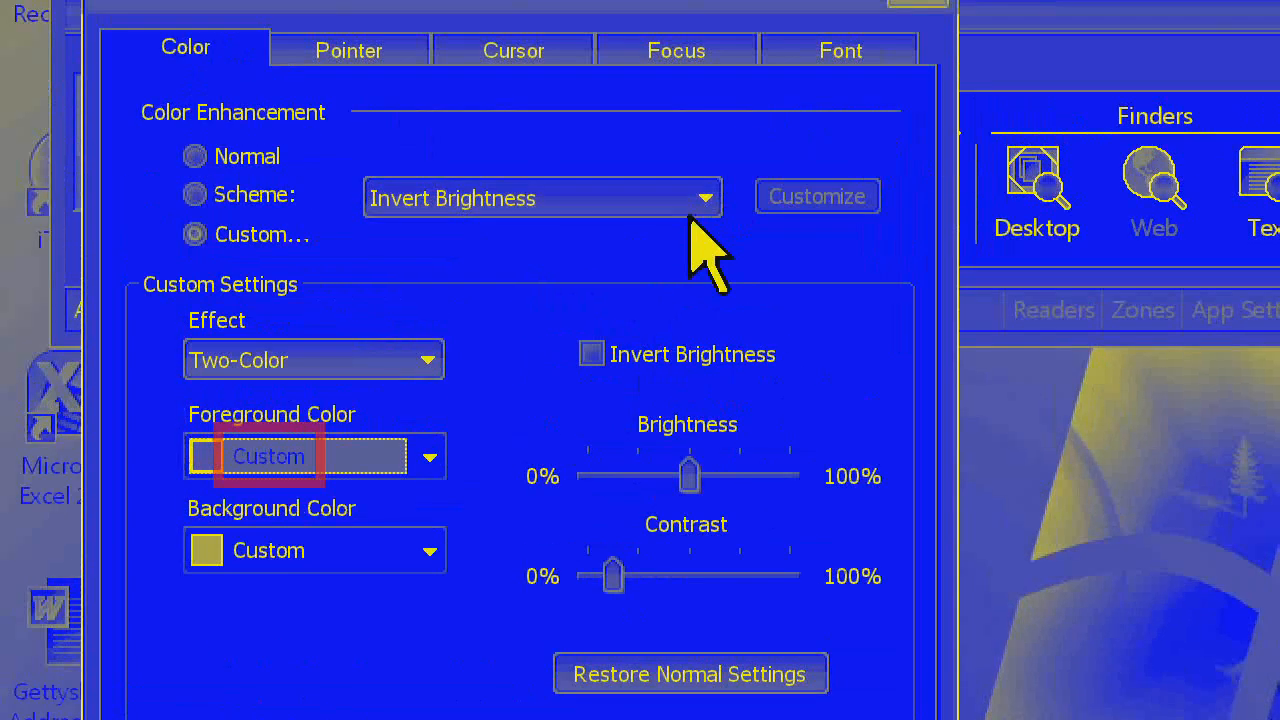
left_click(700, 96)
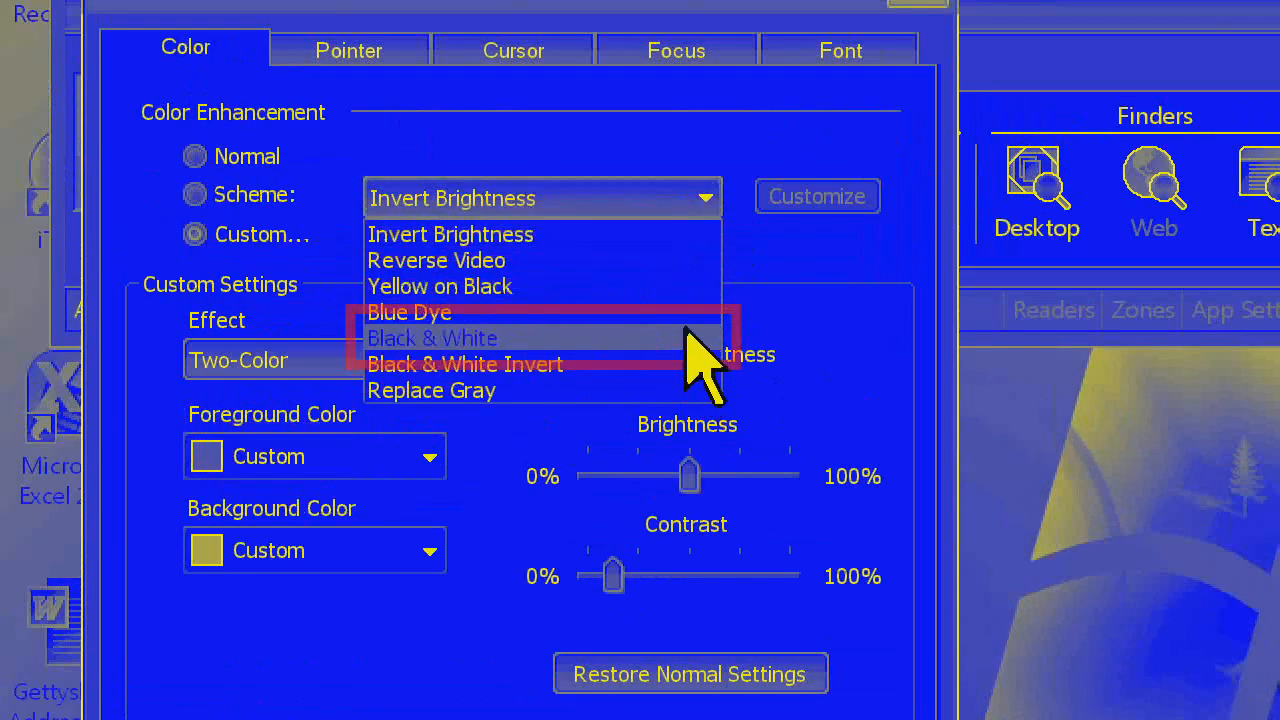
left_click(829, 305)
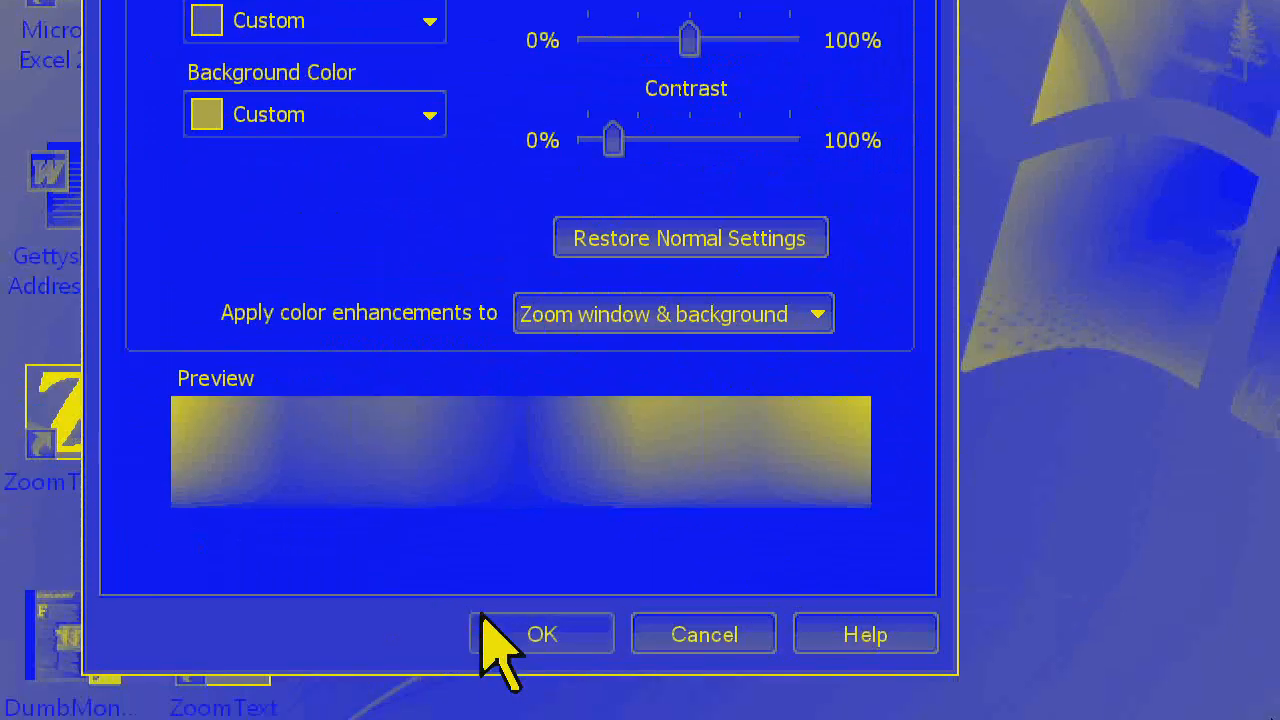
Accept the custom Two-Color settings and look at the command for saving them as default
left_click(495, 630)
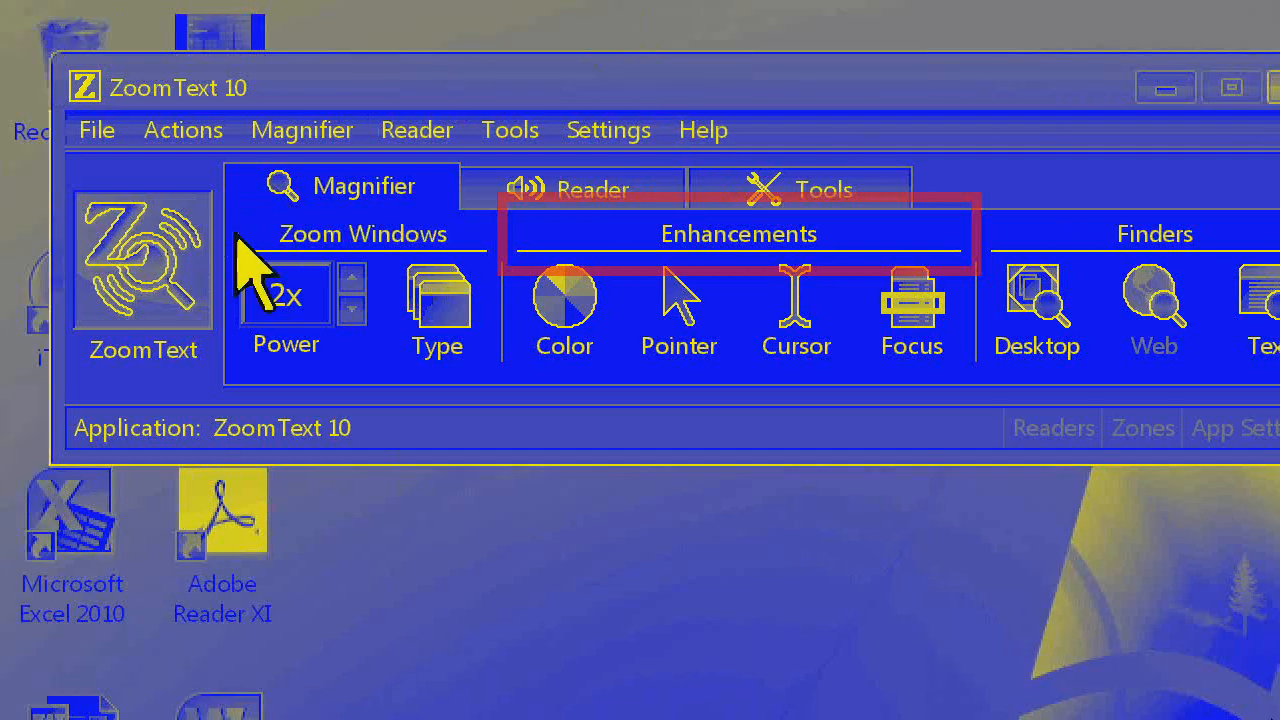
left_click(98, 138)
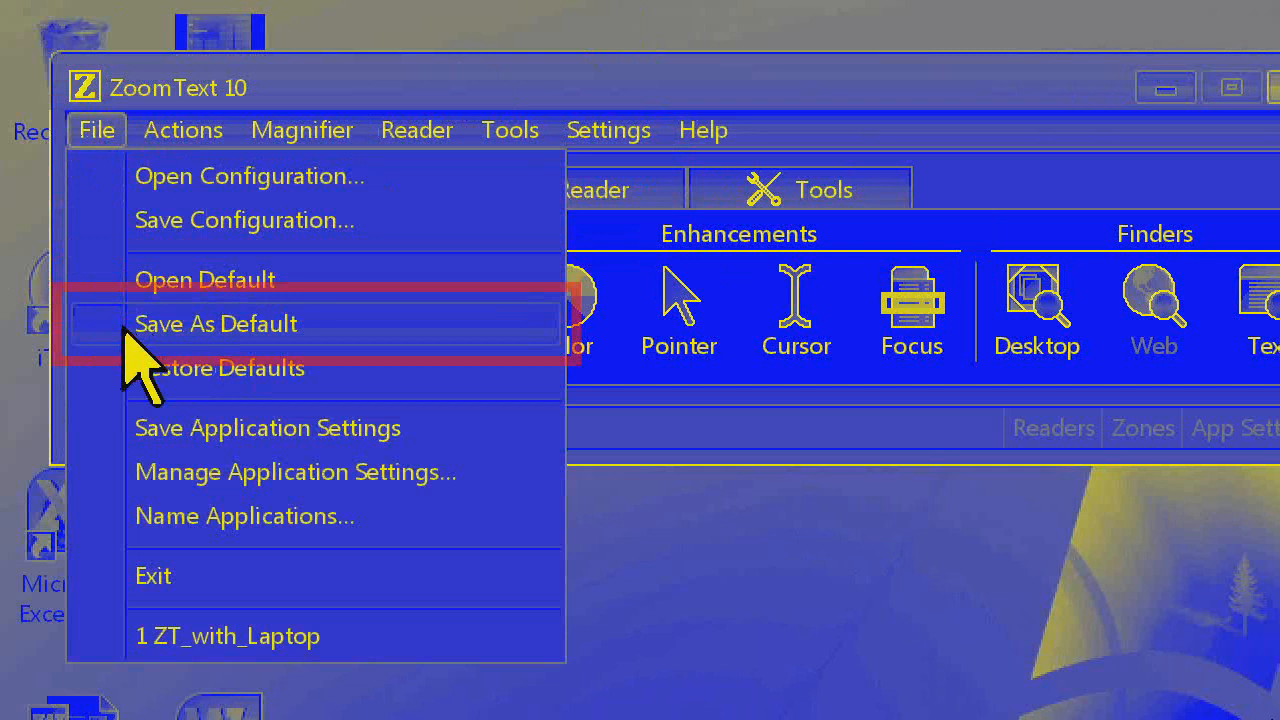
left_click(594, 285)
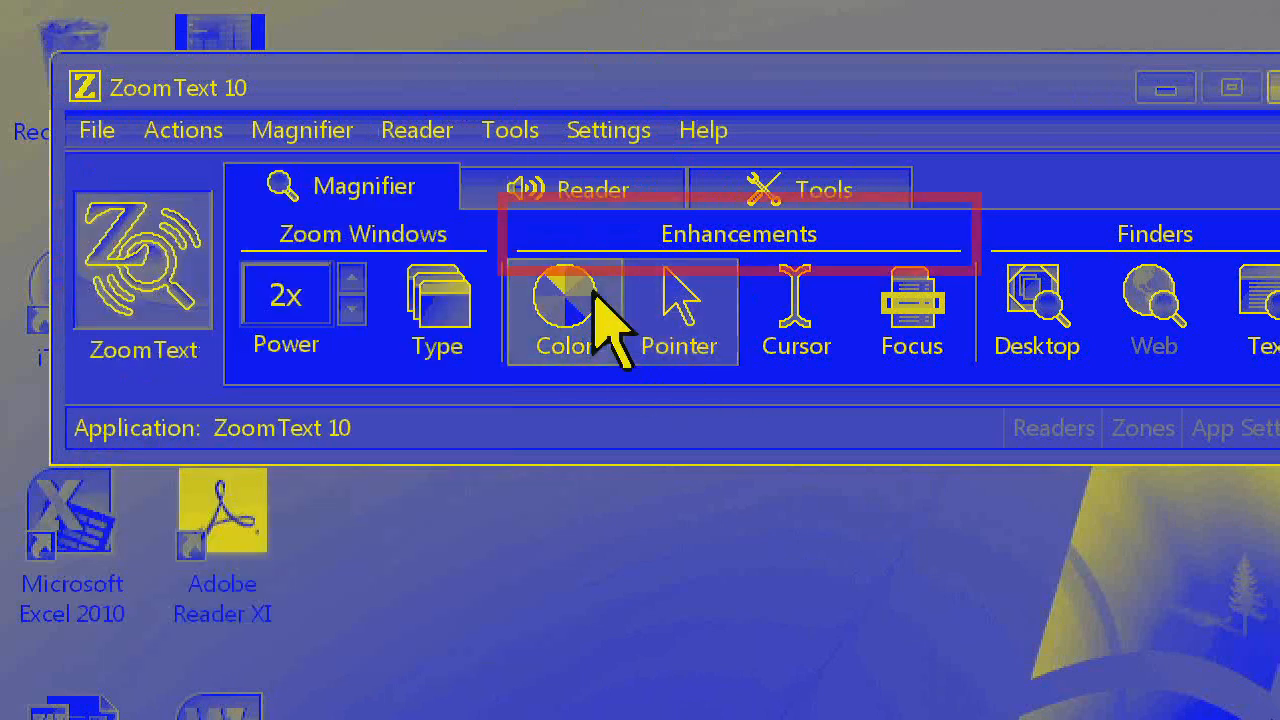
Reopen the color enhancement settings and change the custom effect to Replace Color
left_click(588, 298)
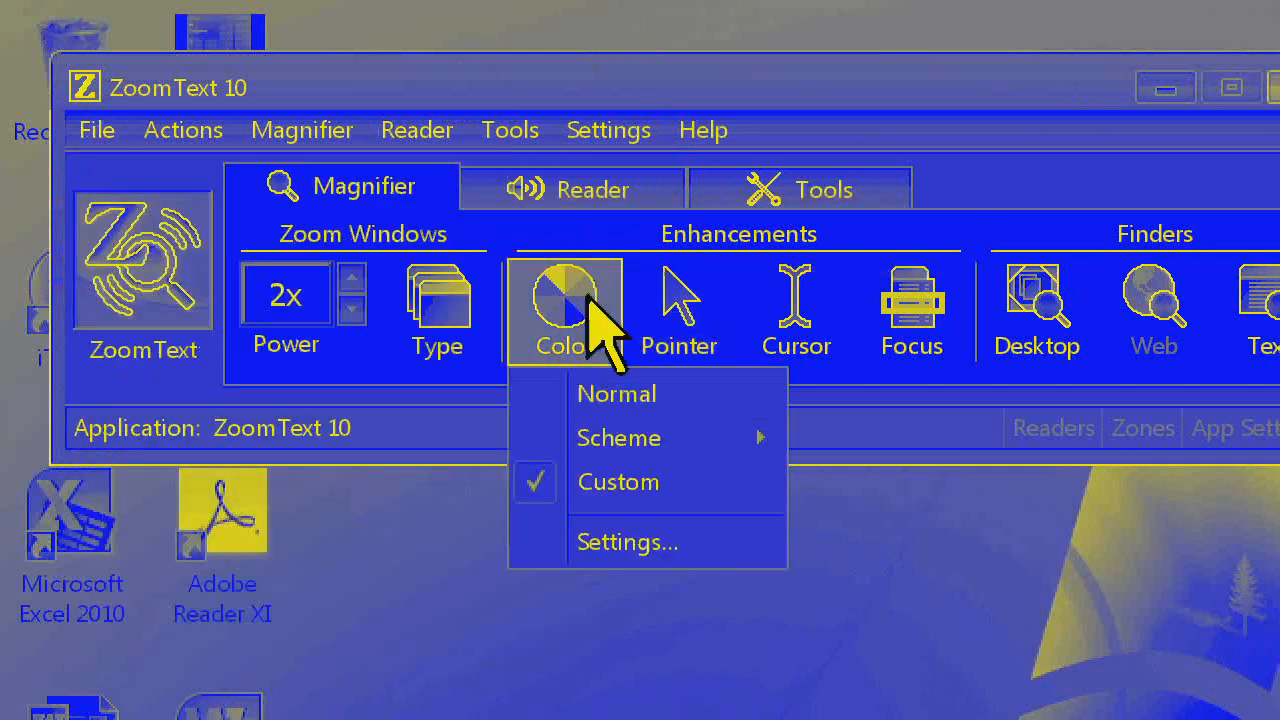
left_click(607, 543)
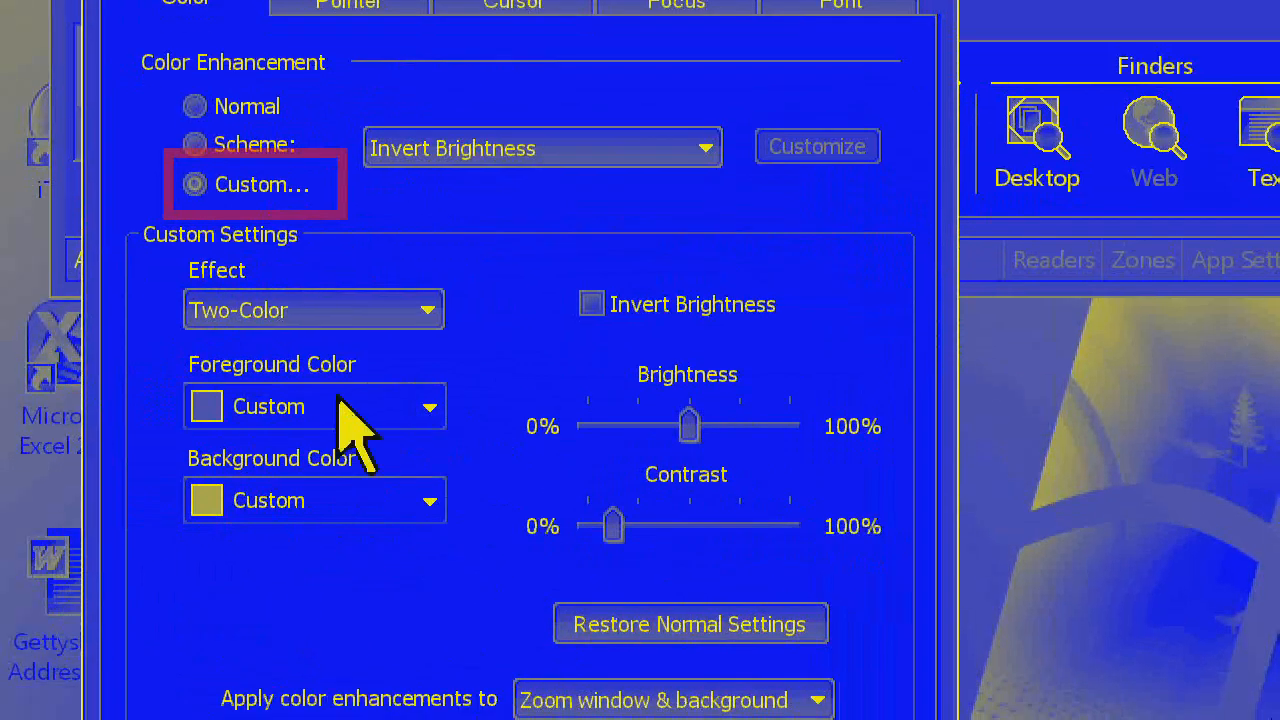
left_click(380, 312)
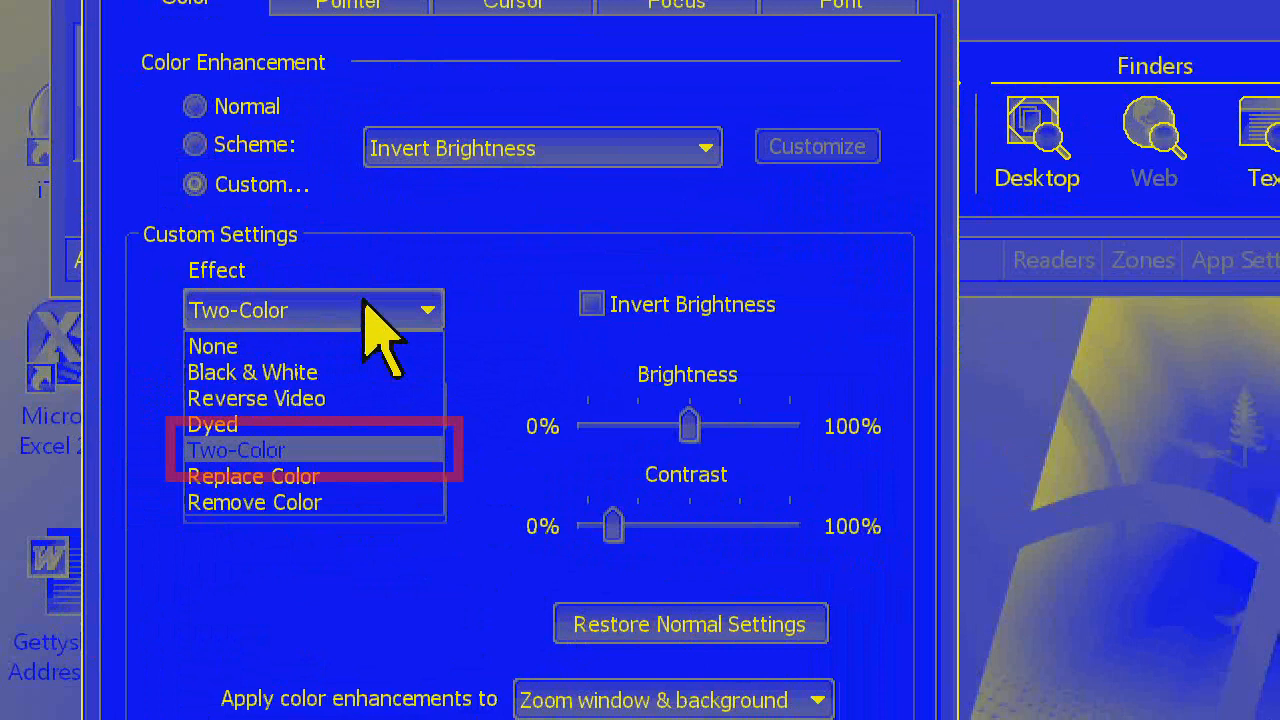
left_click(300, 477)
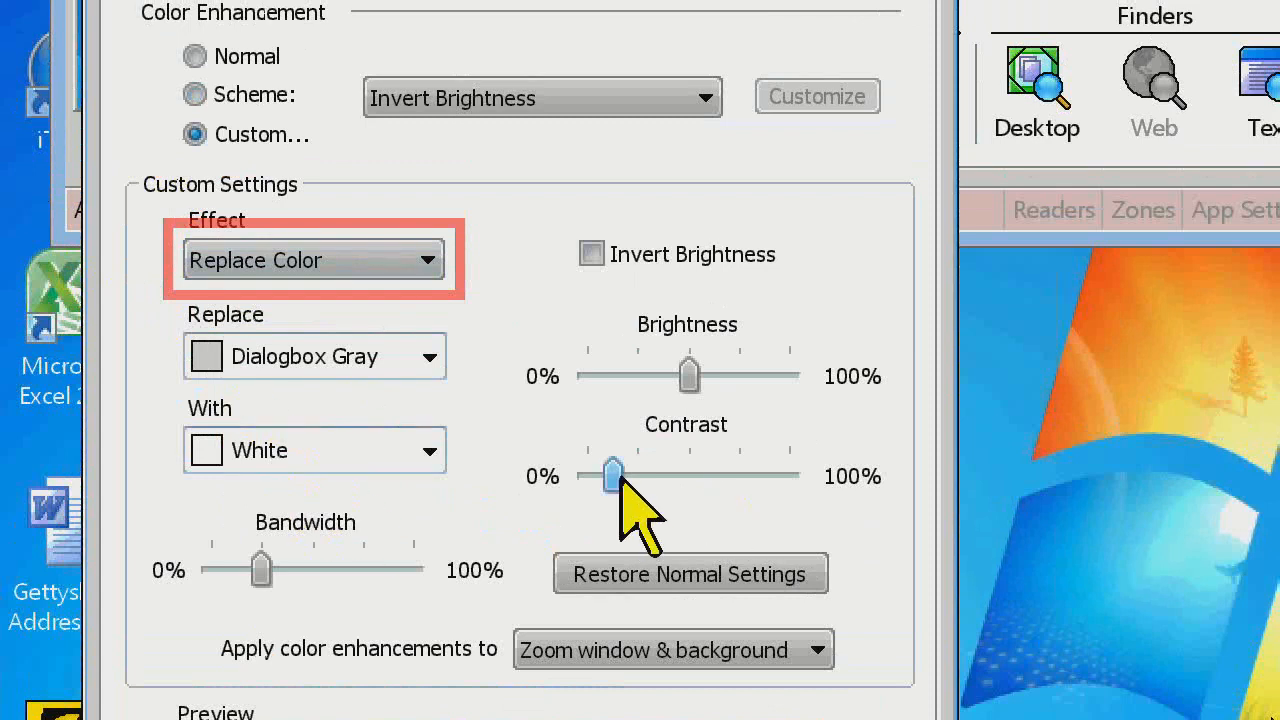
Try the contrast at 0%, keep Dialogbox Gray as the color to replace, and set the contrast to about 50%
mouse_move(621, 478)
left_mouse_down()
mouse_move(690, 470)
mouse_move(587, 476)
left_mouse_up()
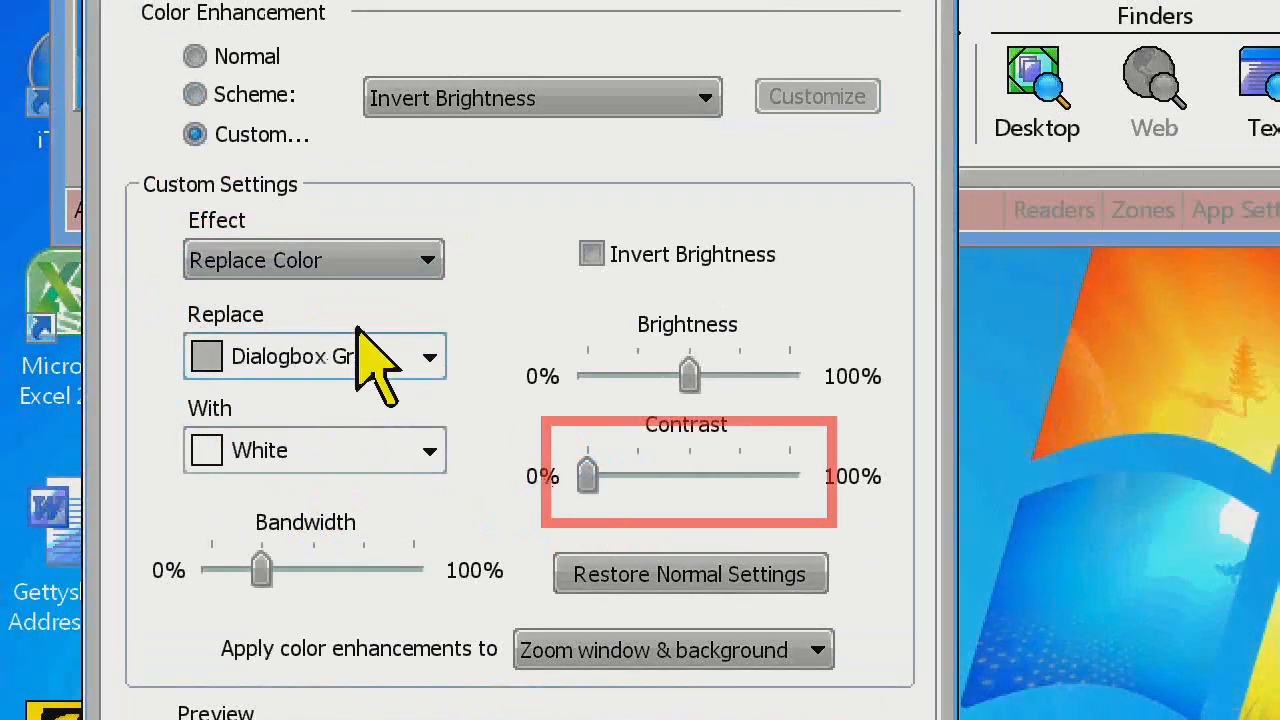
left_click(430, 360)
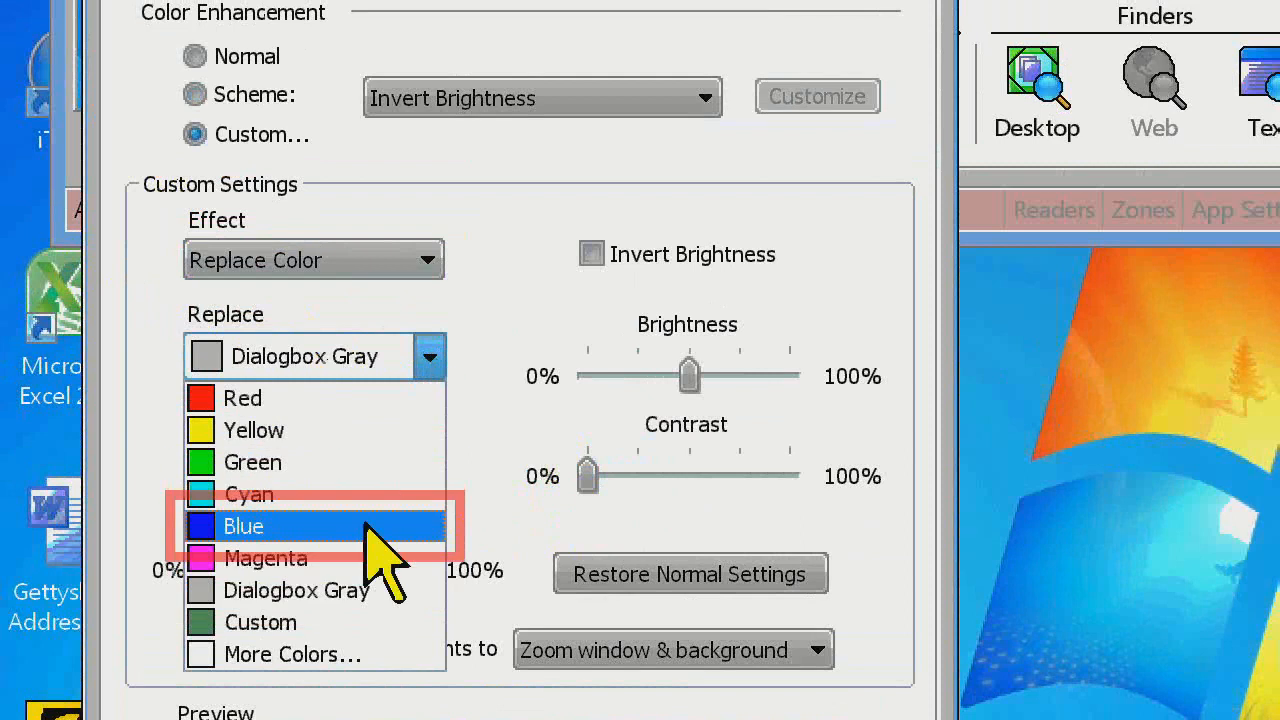
left_click(350, 590)
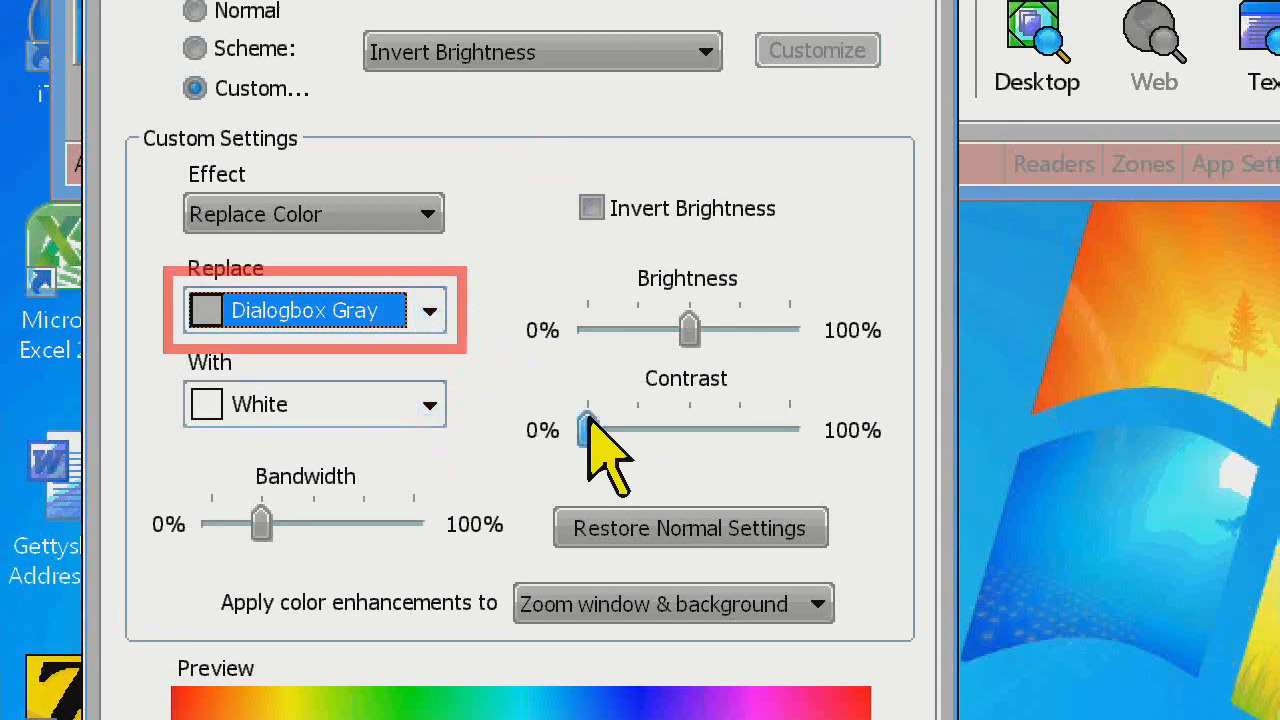
left_click_drag(590, 428, 689, 428)
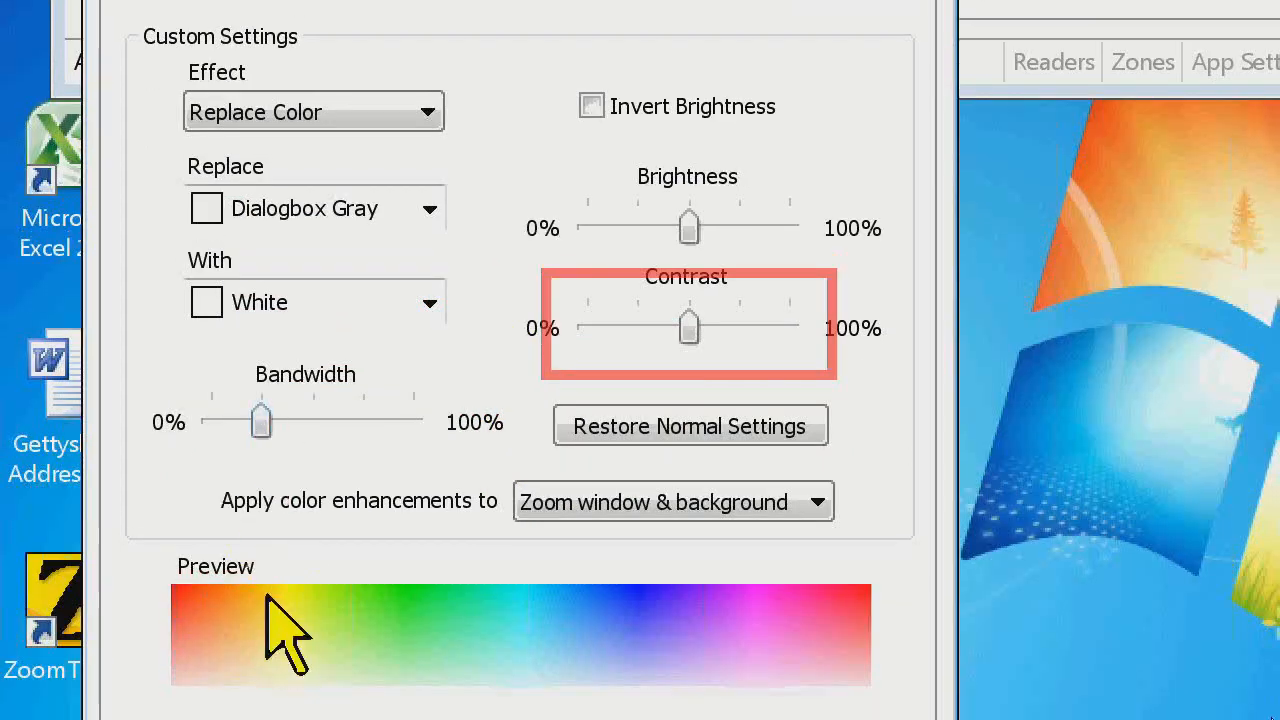
Compare the Dialogbox Gray replacement at 0% and 100% bandwidth, leaving the bandwidth at about 50%
left_click_drag(266, 410, 210, 402)
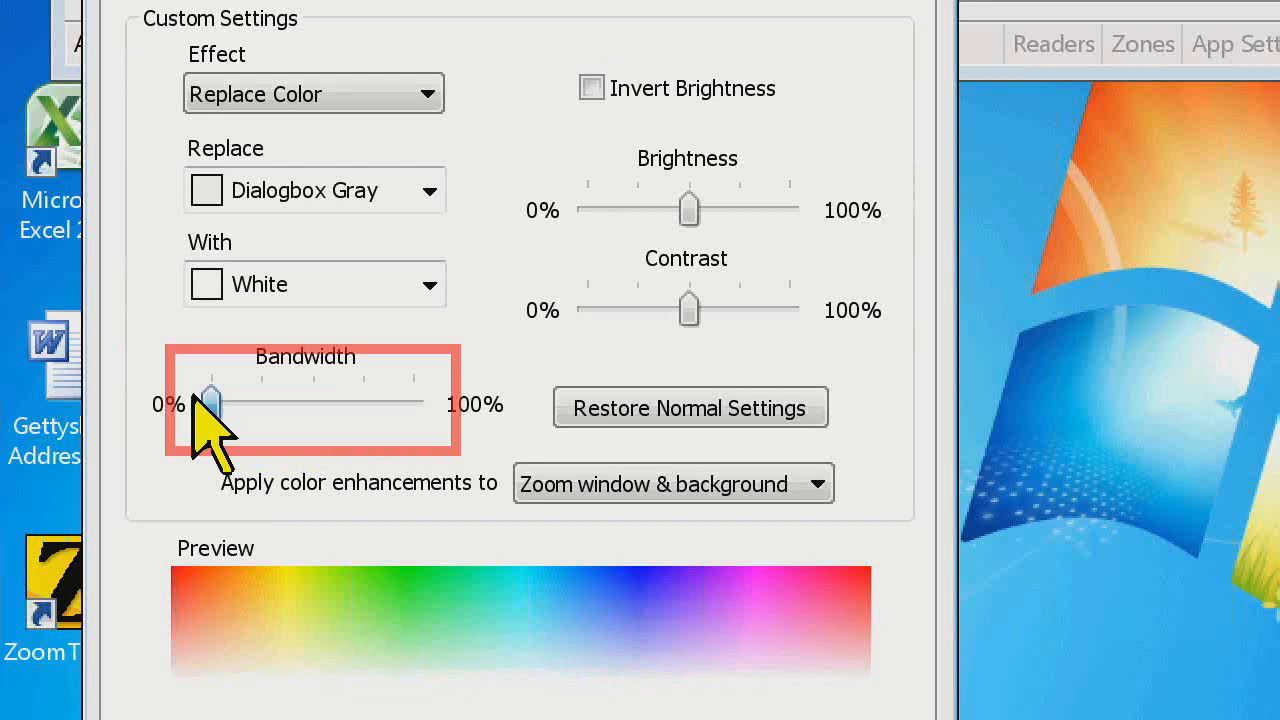
left_click_drag(213, 404, 186, 400)
left_click_drag(210, 405, 440, 402)
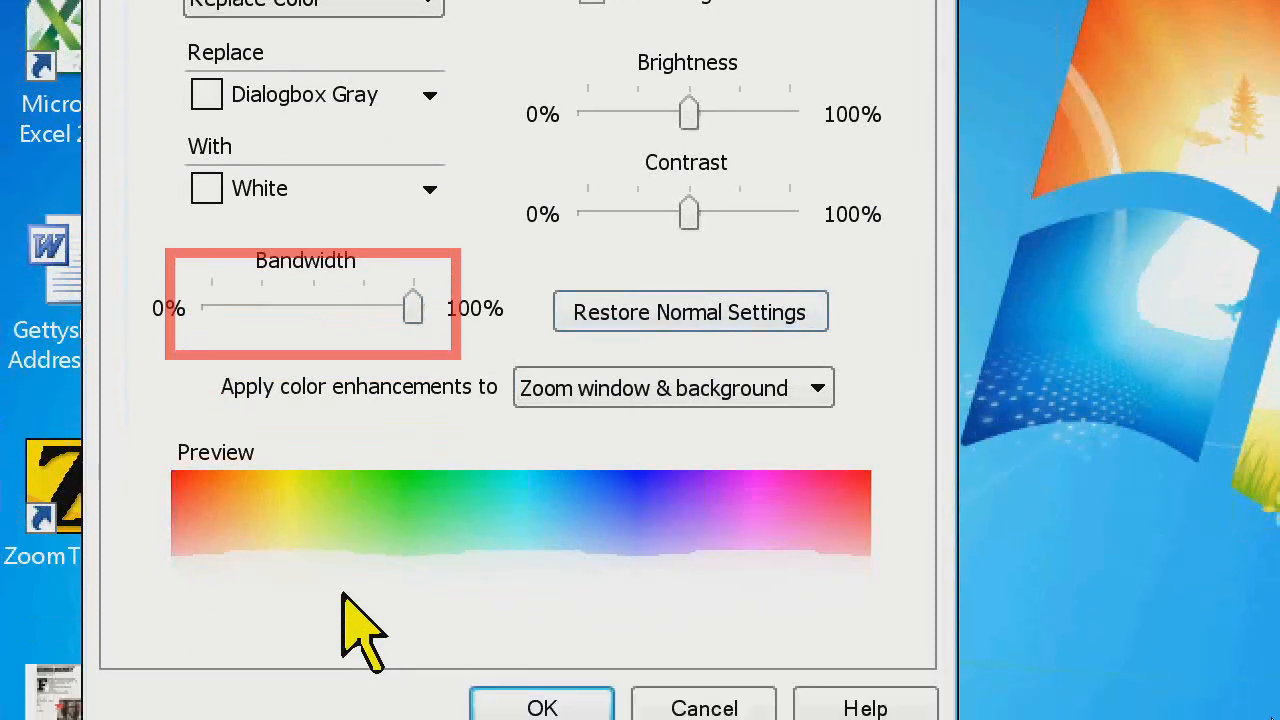
left_click_drag(413, 306, 195, 305)
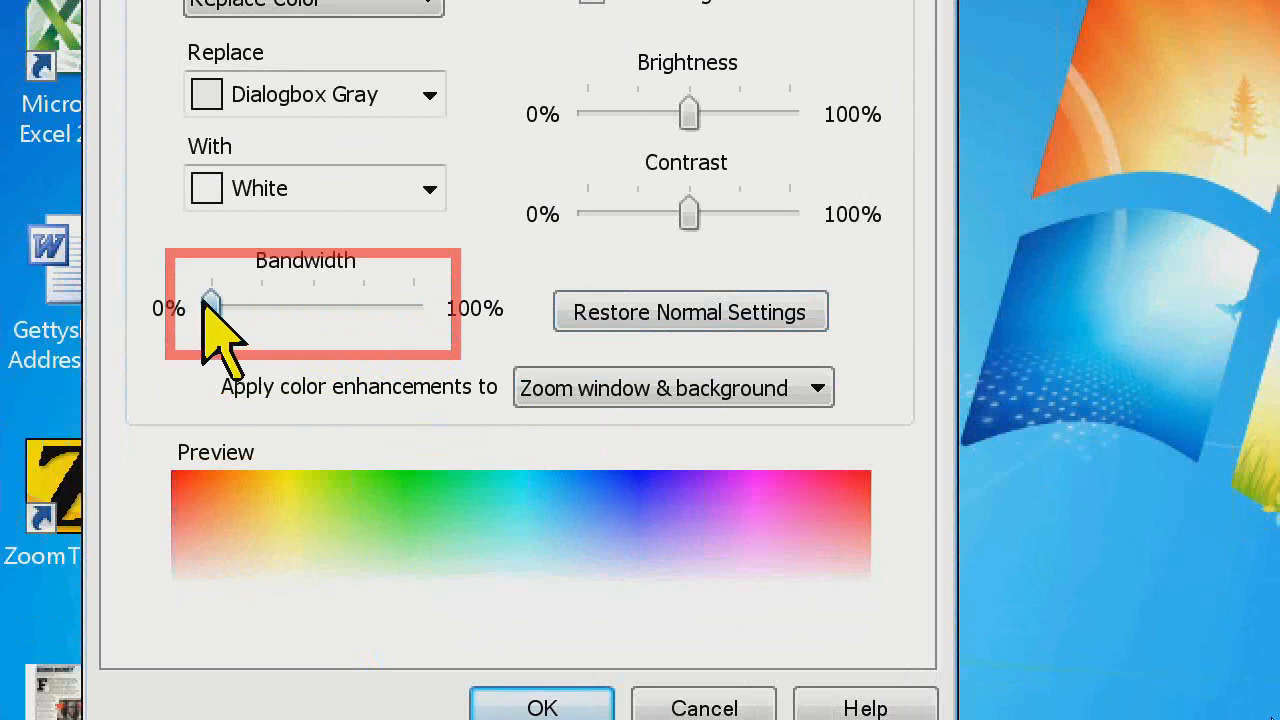
left_click_drag(207, 303, 417, 307)
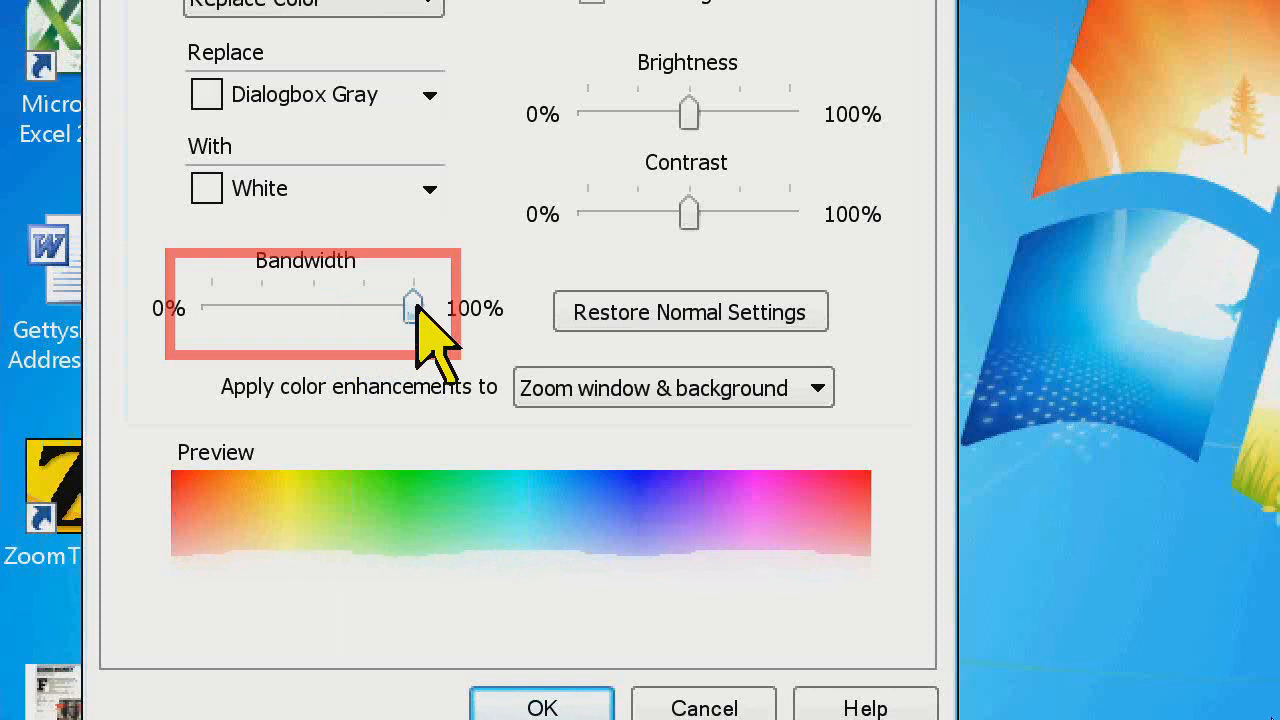
mouse_move(417, 300)
left_mouse_down()
mouse_move(163, 314)
mouse_move(226, 331)
mouse_move(285, 320)
mouse_move(383, 334)
mouse_move(418, 312)
left_mouse_up()
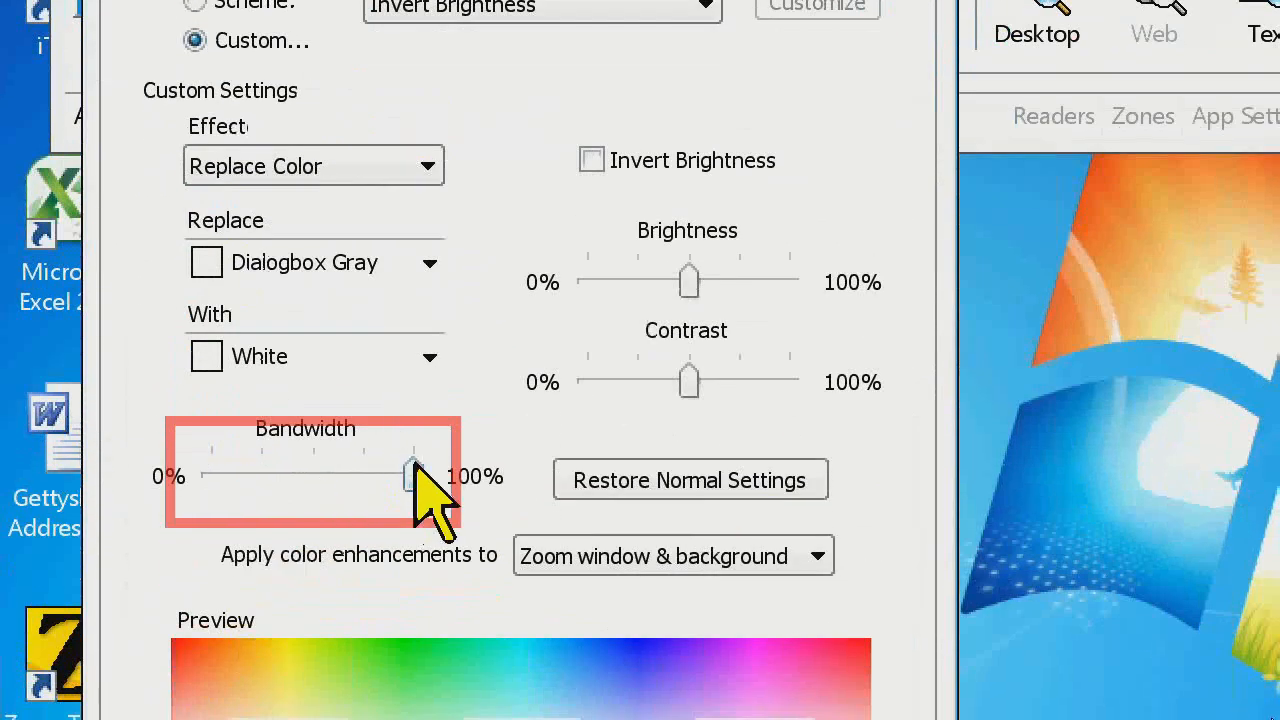
left_click_drag(415, 475, 313, 476)
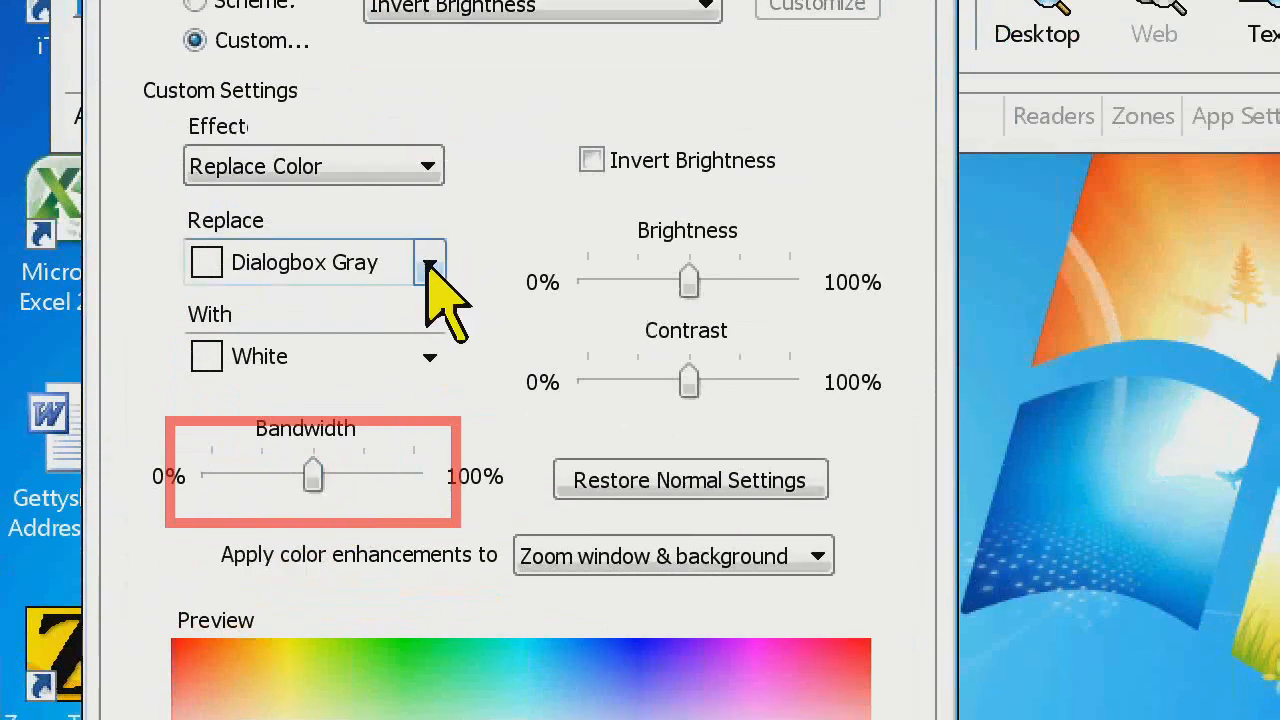
Set the color replacement to replace Red with Blue
left_click(438, 266)
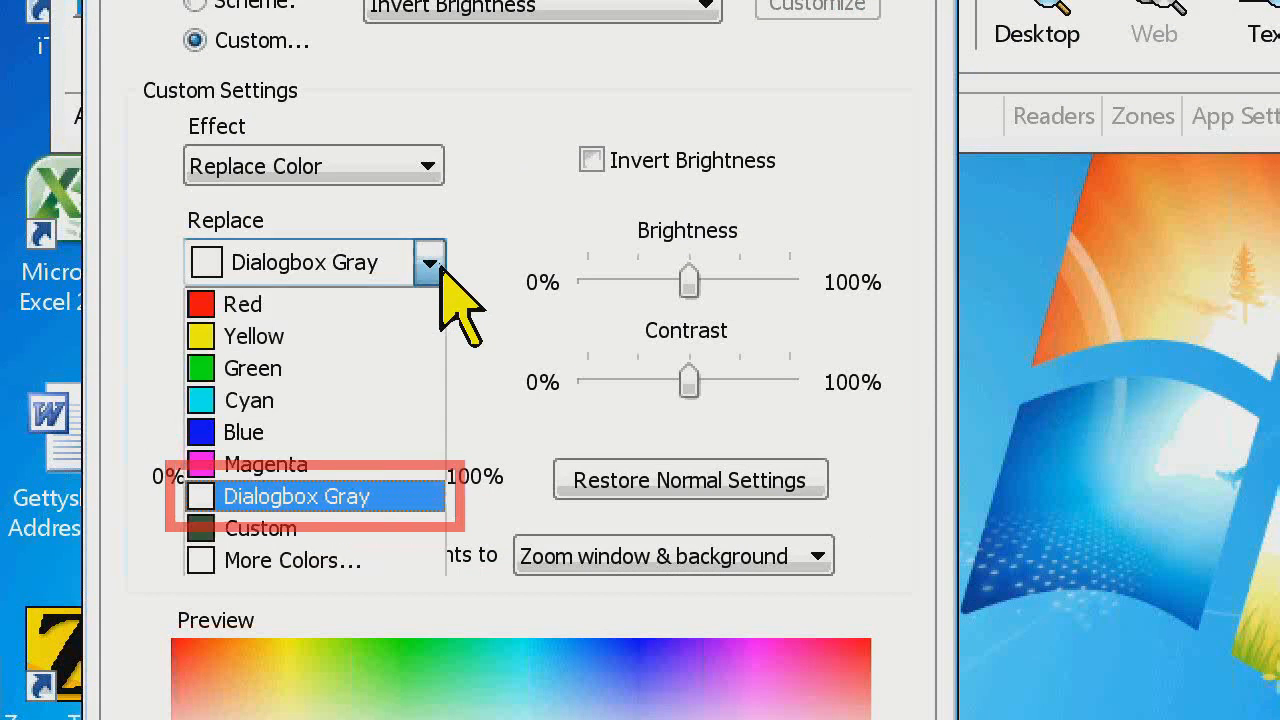
left_click(430, 303)
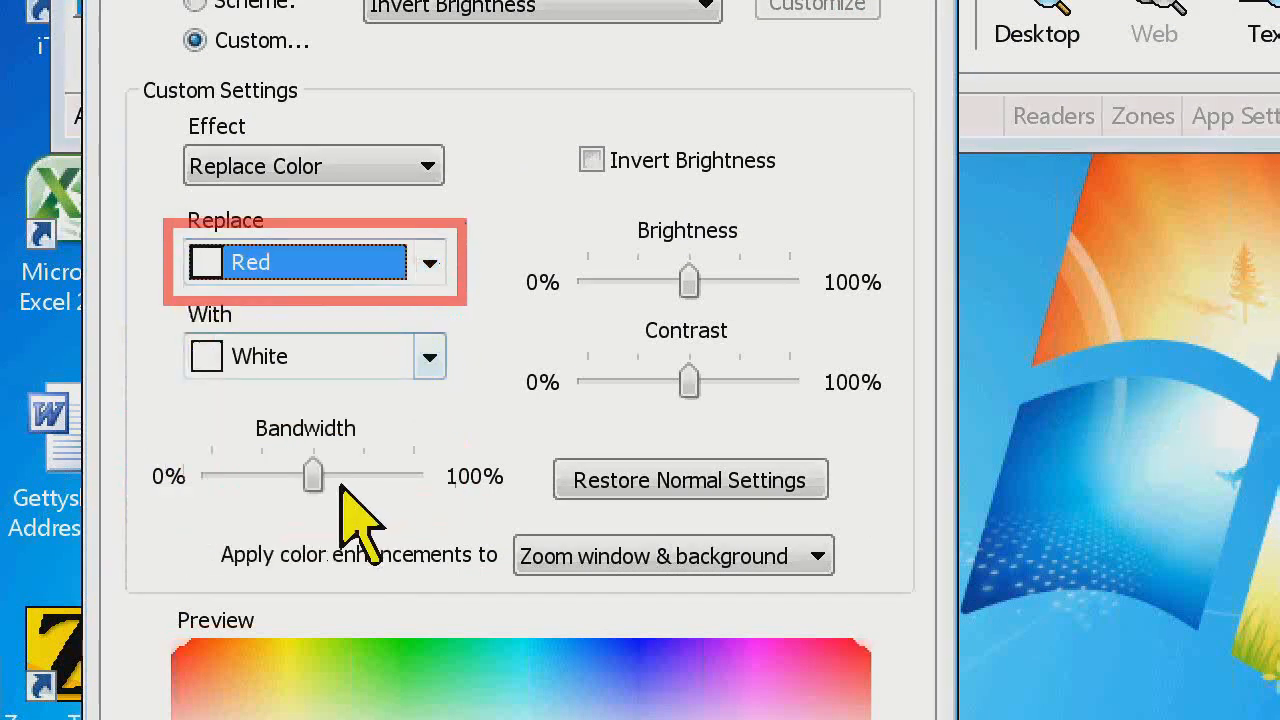
left_click(430, 358)
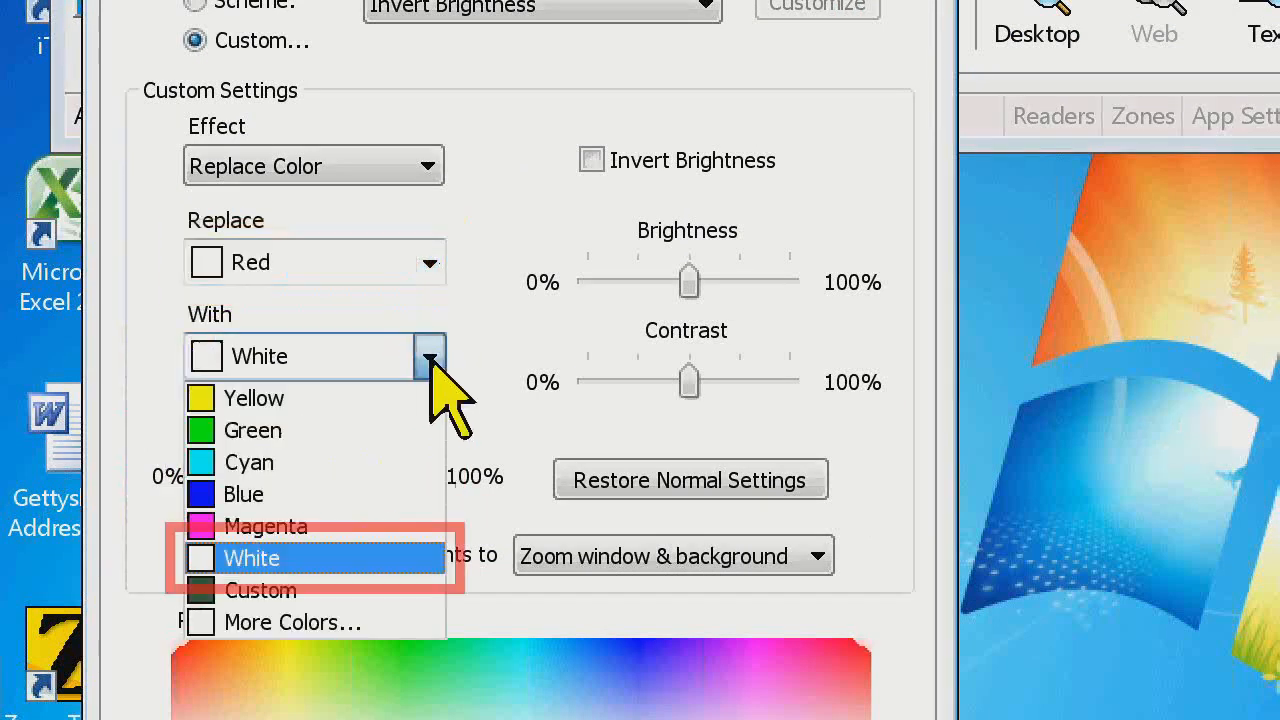
left_click(355, 494)
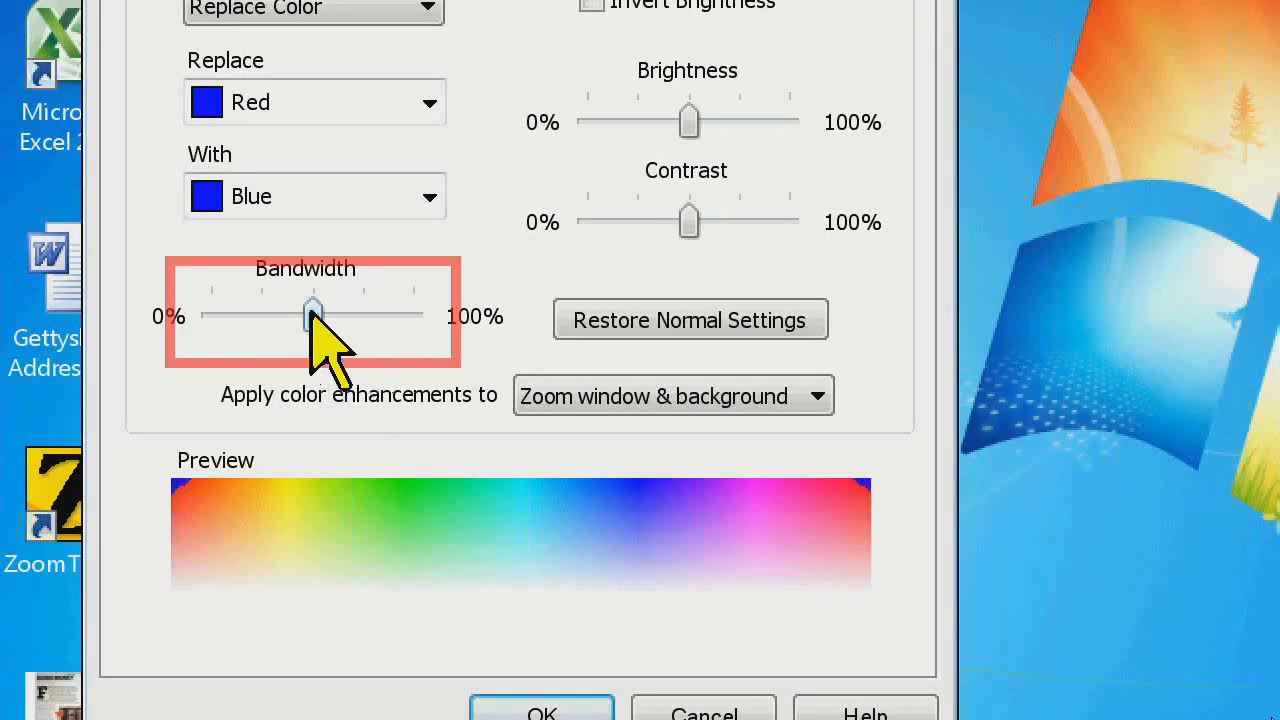
Change the color to replace to Yellow and raise the bandwidth to 100%
left_click(429, 103)
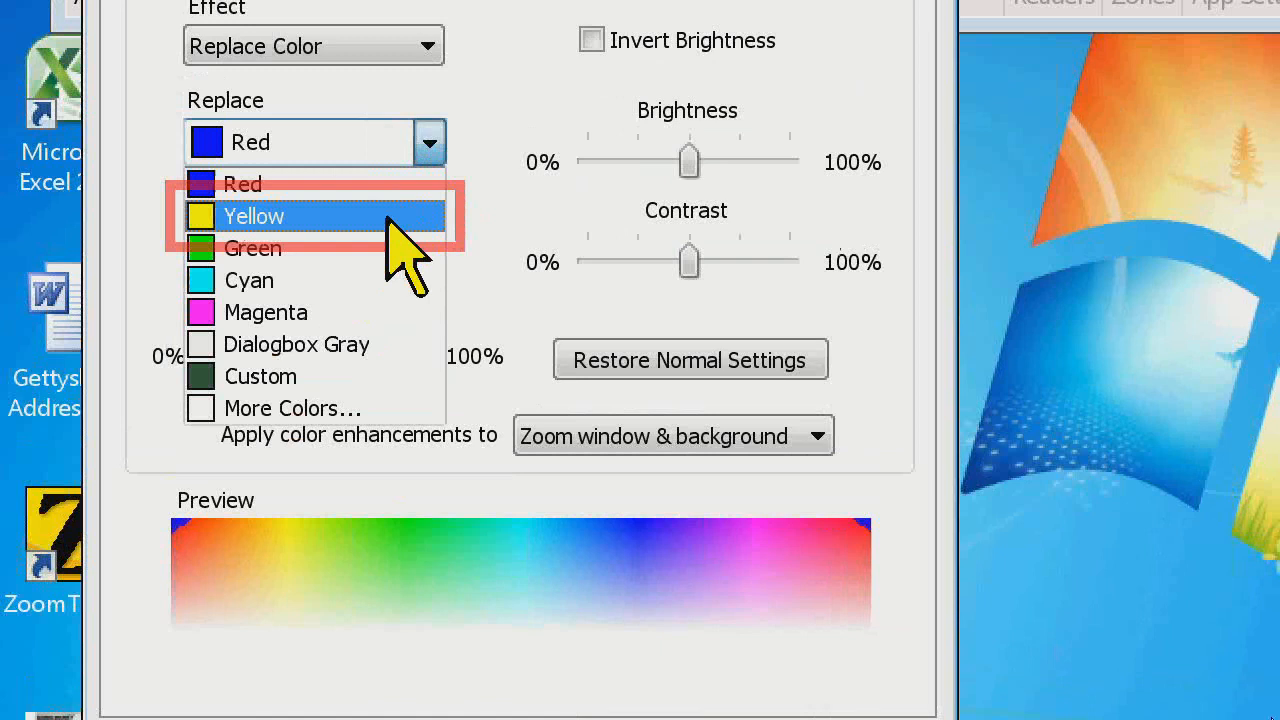
left_click(390, 218)
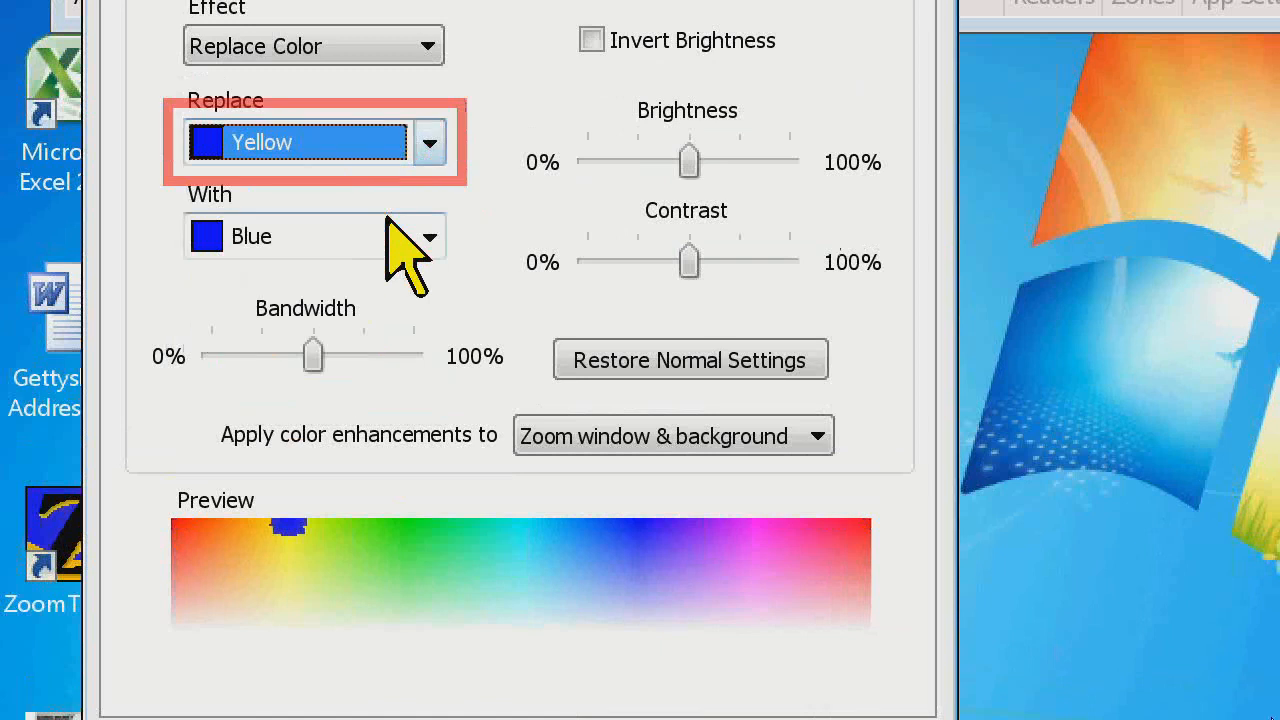
mouse_move(314, 355)
left_mouse_down()
mouse_move(363, 357)
mouse_move(308, 352)
left_mouse_up()
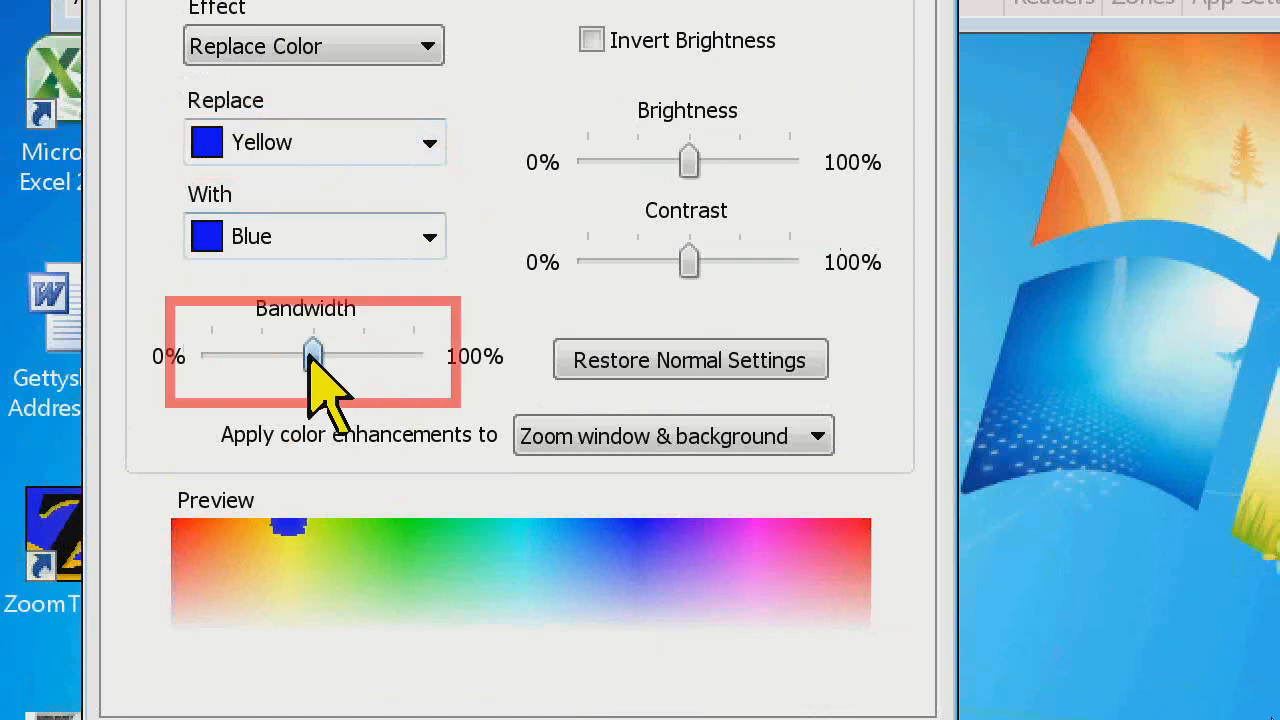
left_click_drag(388, 356, 414, 356)
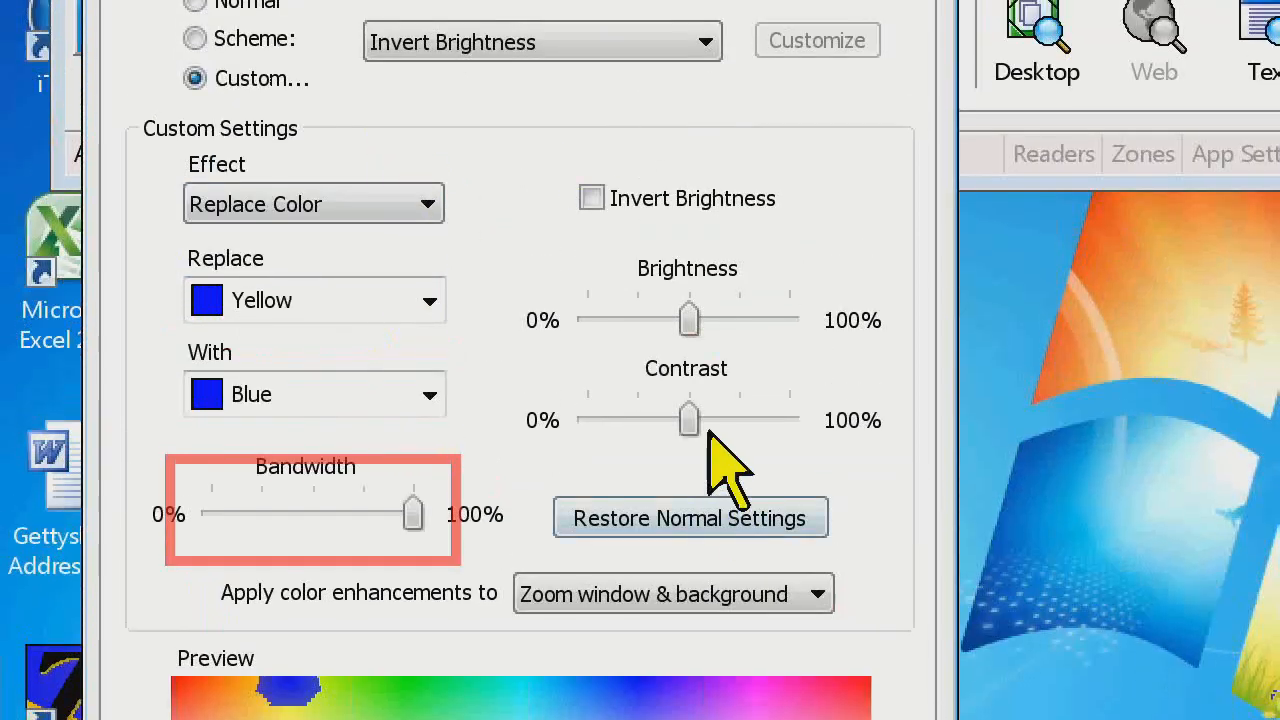
Move the Enhancements dialog off the desktop icons, compare 0% and 100% bandwidth on them, and settle on about 50%
left_click_drag(689, 421, 690, 460)
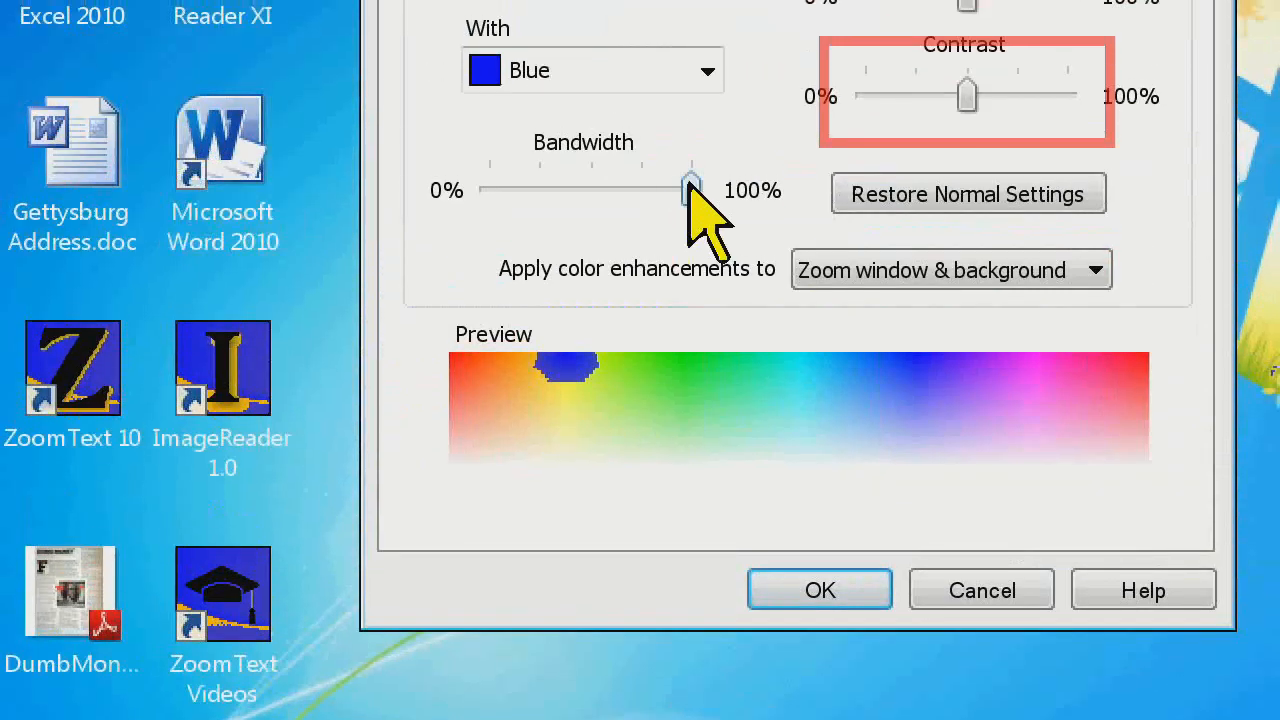
left_click_drag(690, 72, 488, 72)
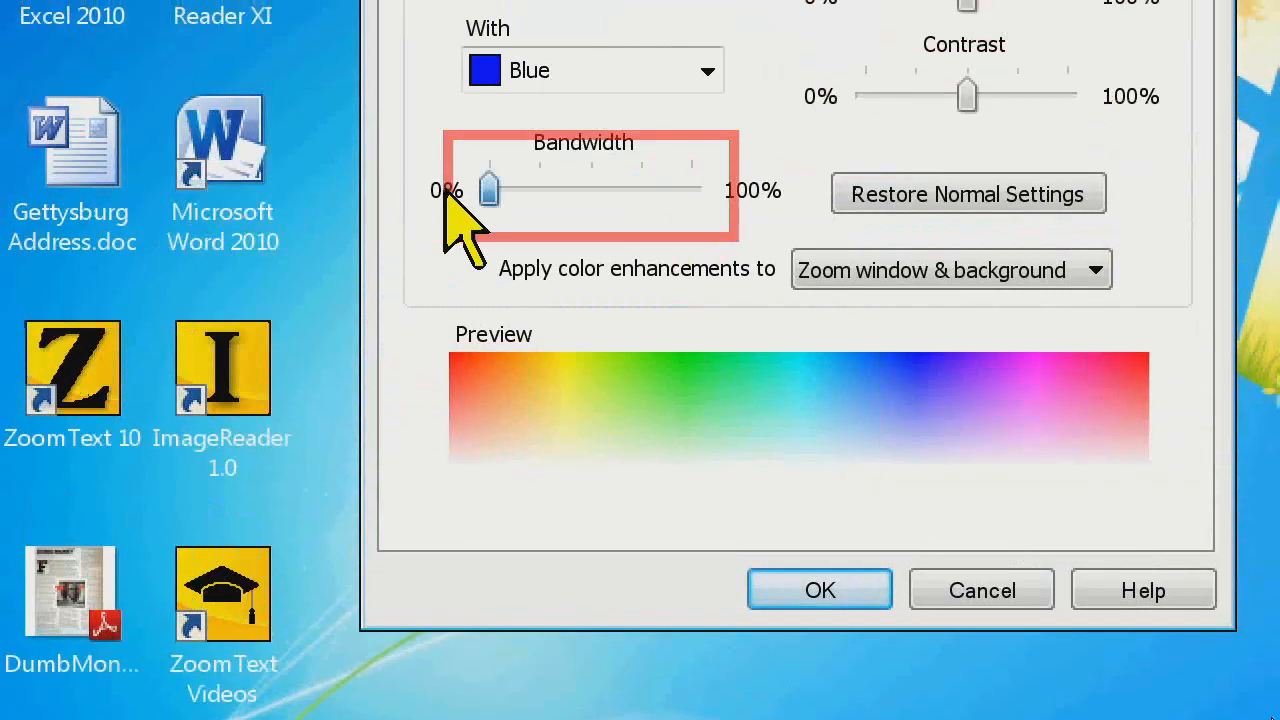
left_click_drag(493, 188, 737, 188)
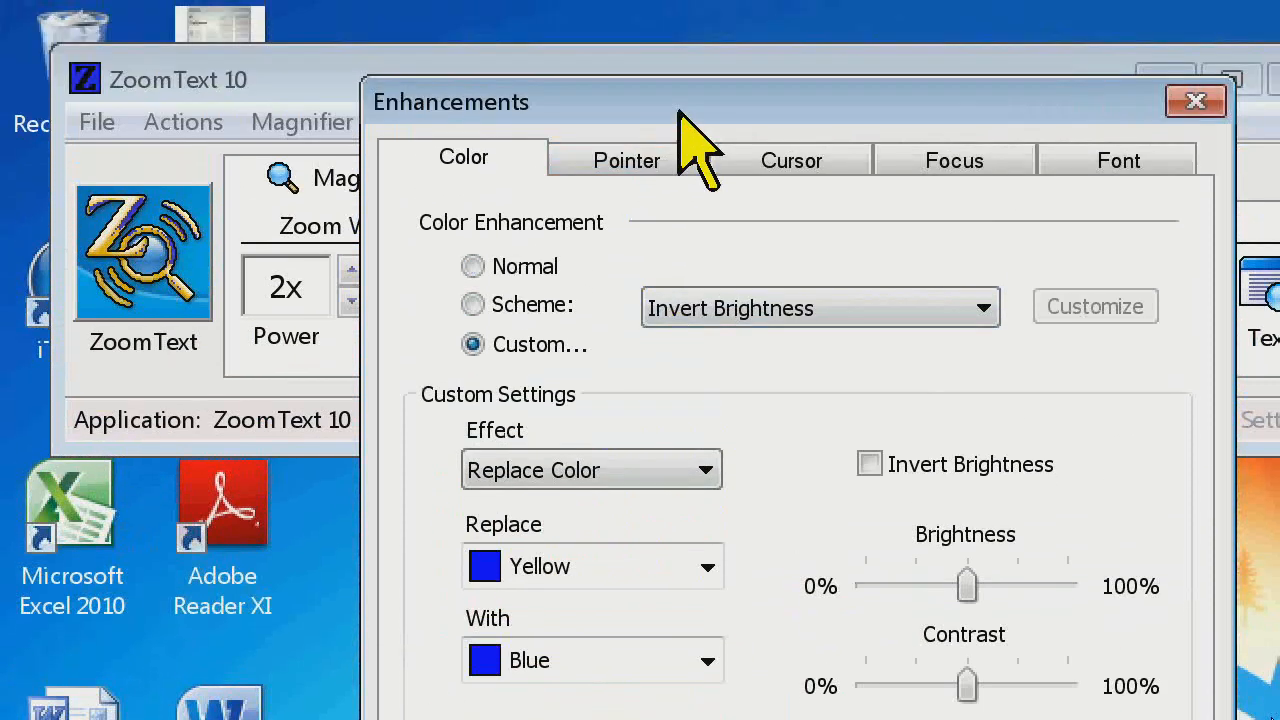
left_click_drag(680, 110, 490, 126)
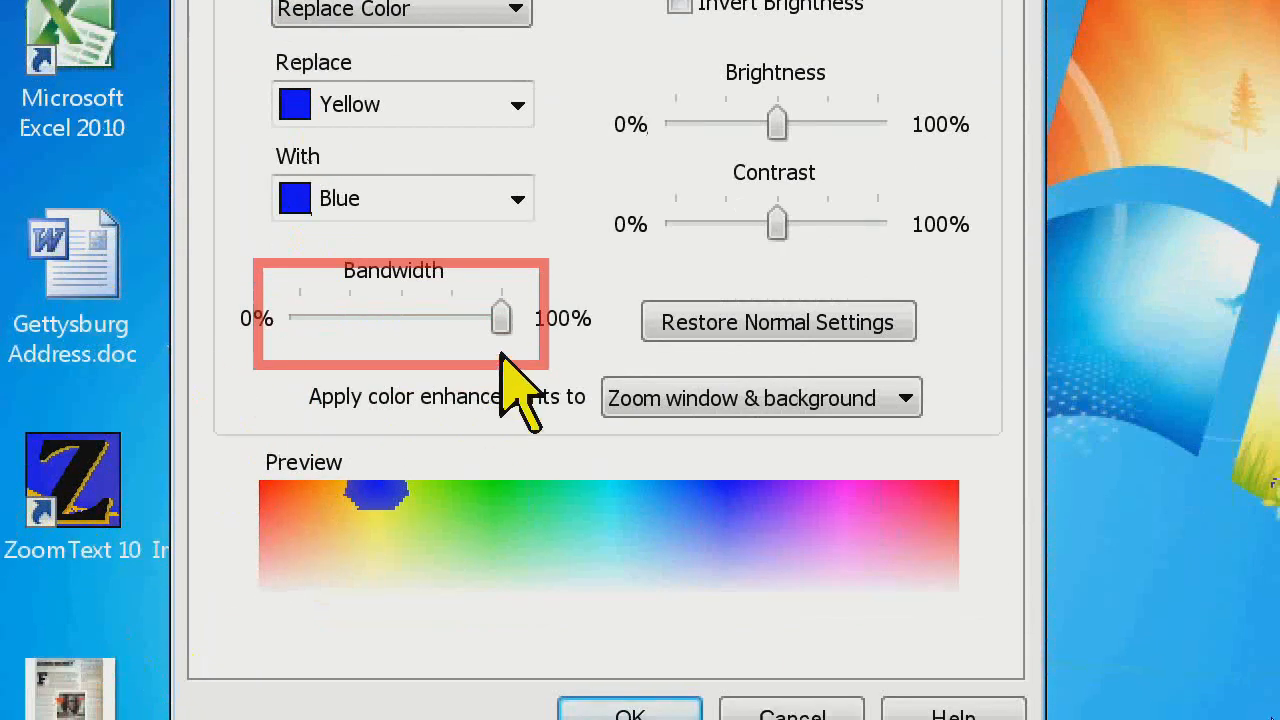
left_click_drag(500, 320, 398, 325)
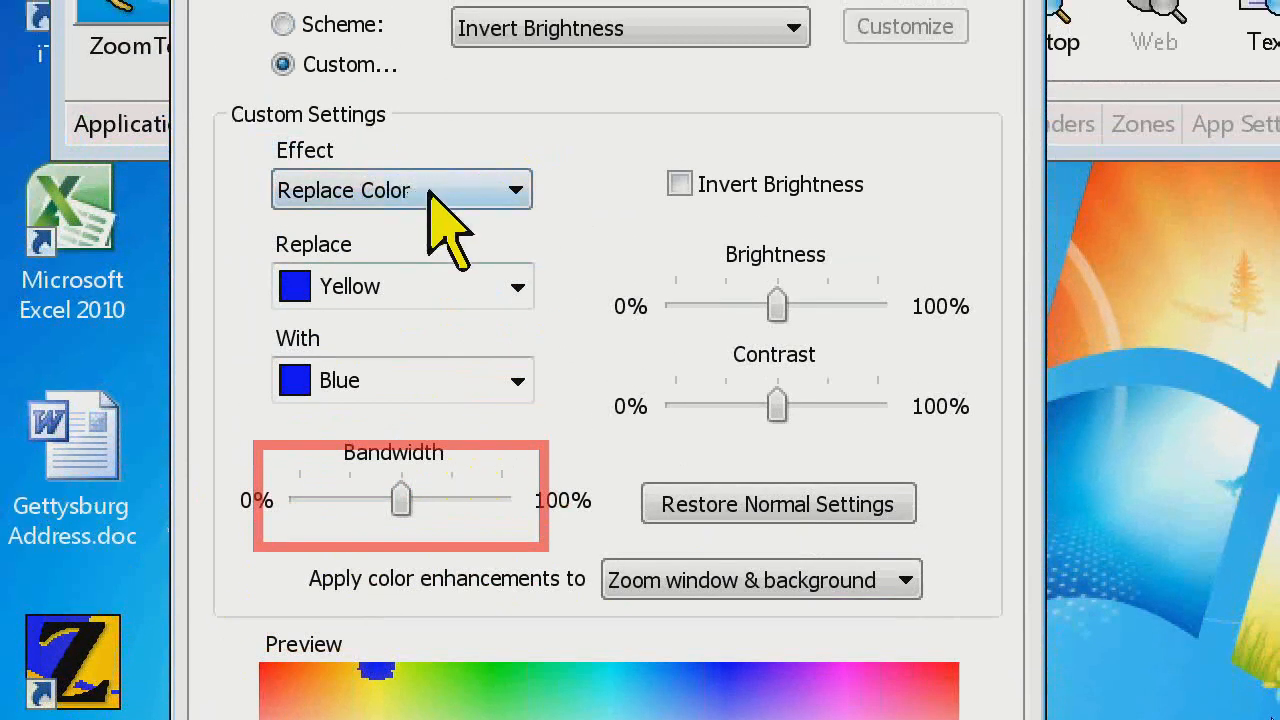
Change the effect to Dyed, try Light Red as the dye color, and set it to Green
left_click(520, 192)
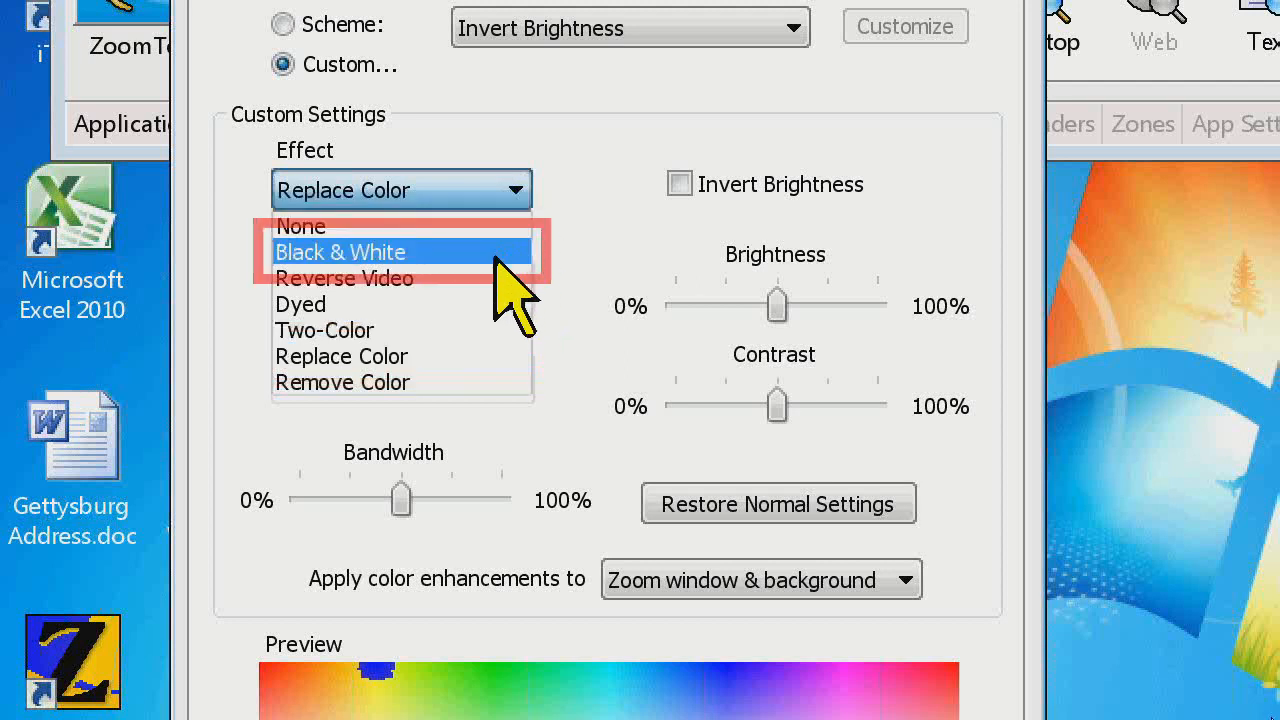
left_click(440, 304)
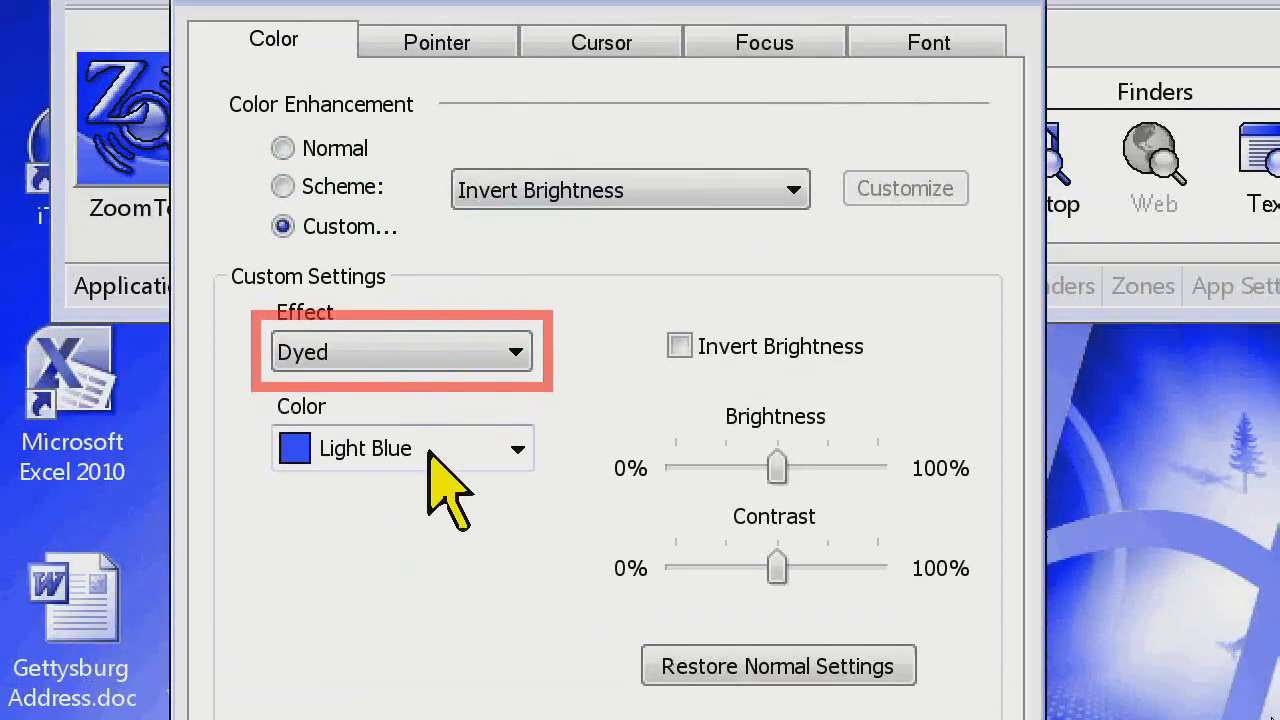
left_click(517, 287)
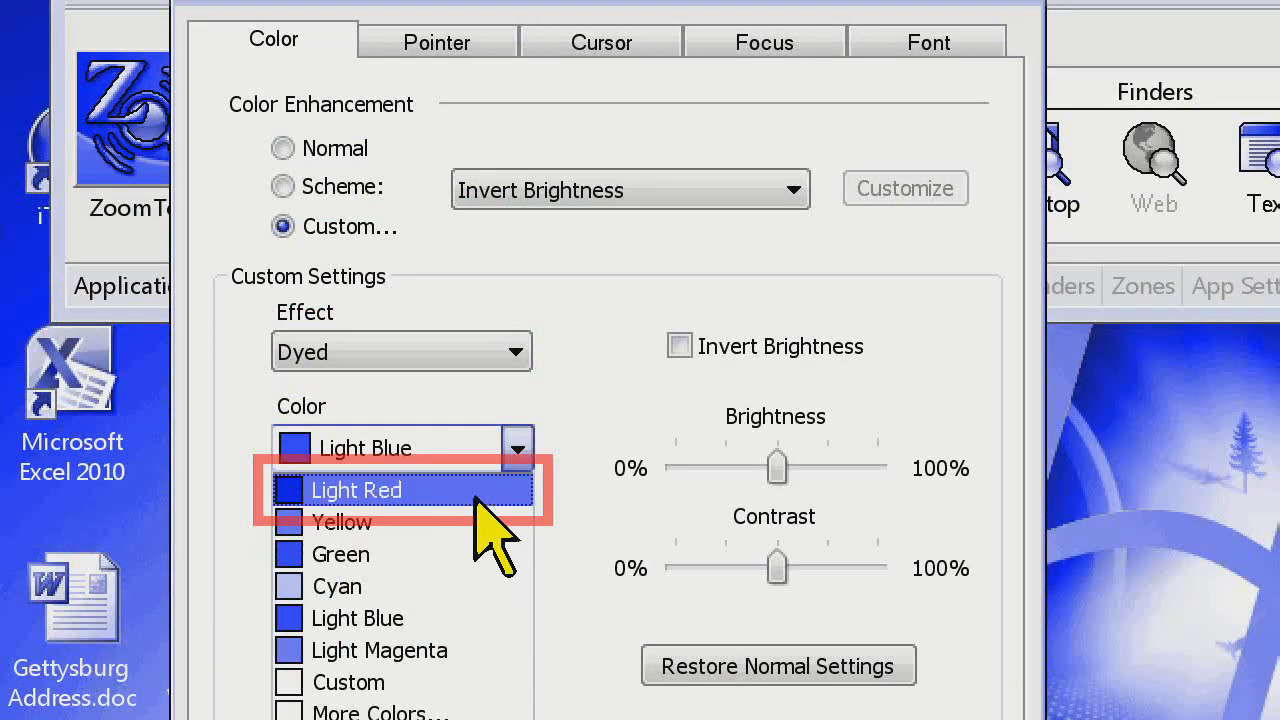
left_click(477, 495)
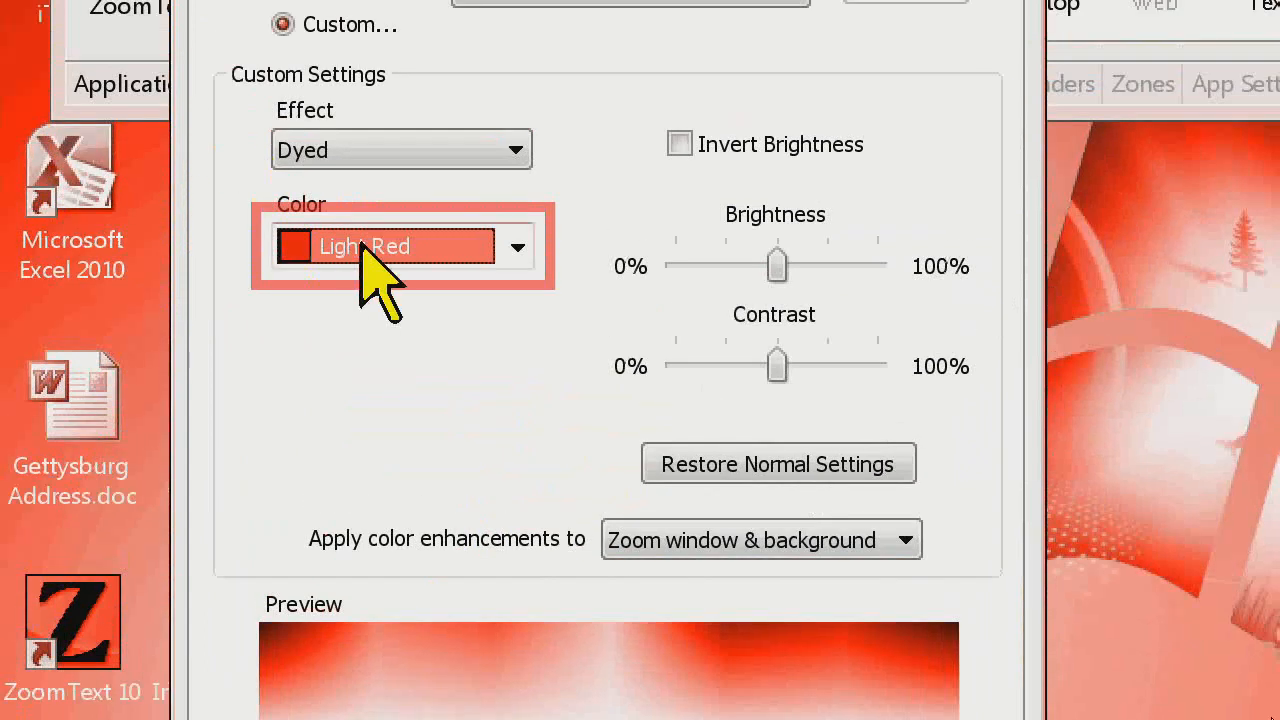
left_click(410, 535)
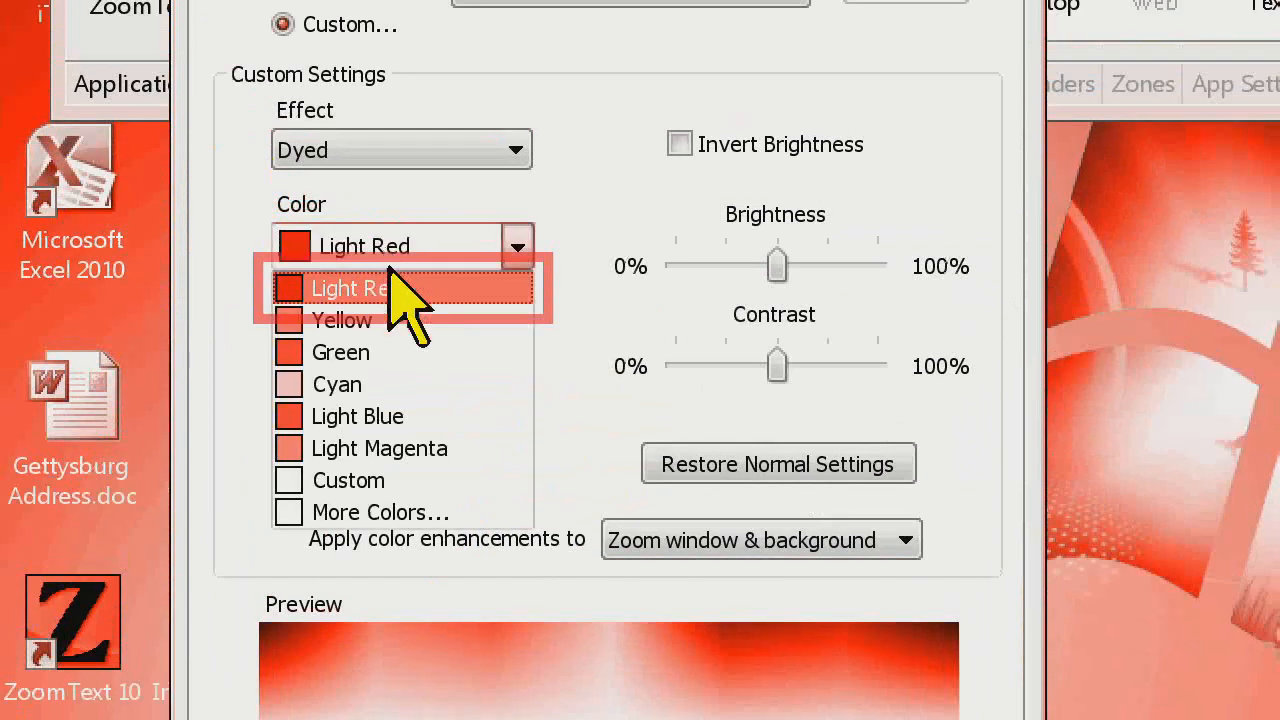
left_click(366, 352)
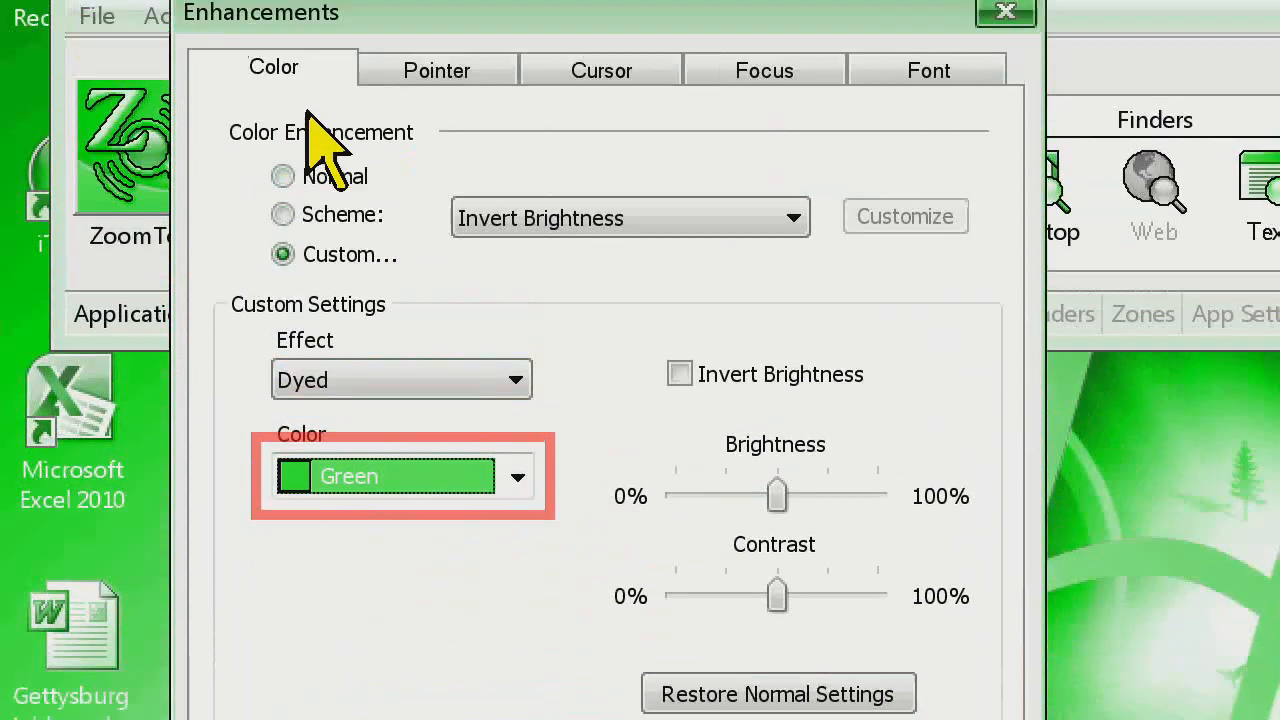
Set the dye color to Light Blue
left_click(490, 476)
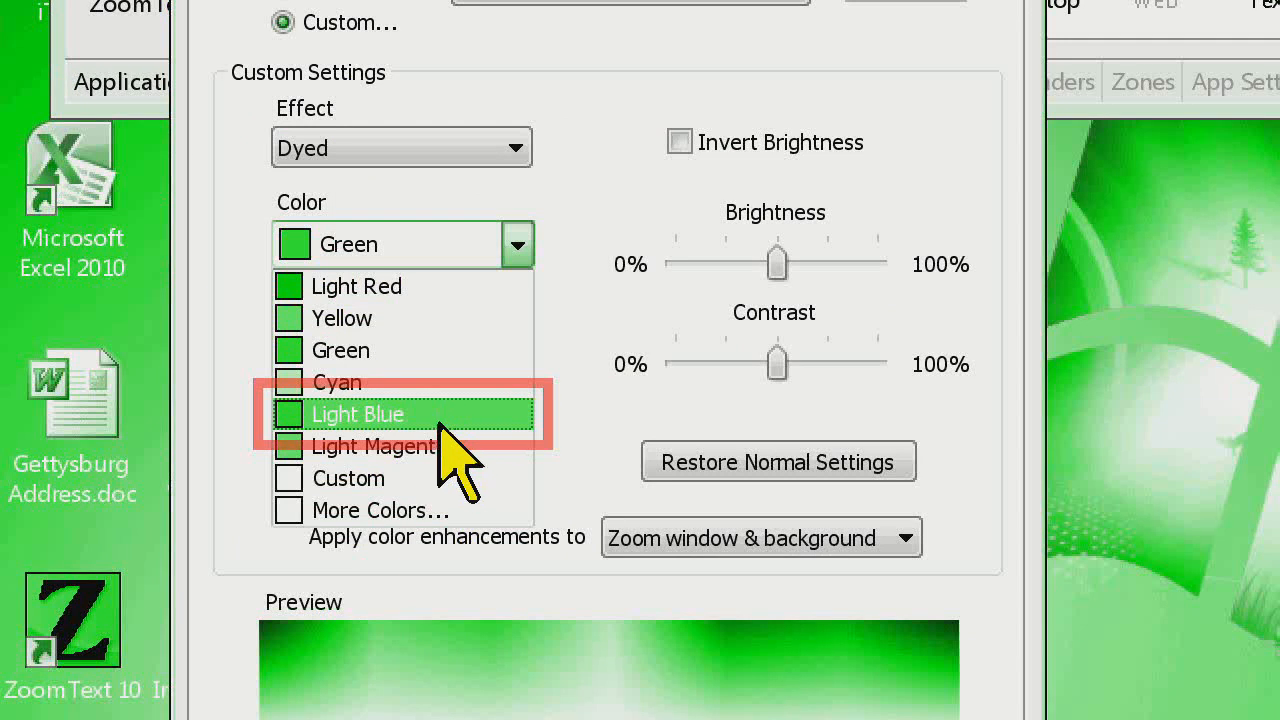
left_click(440, 422)
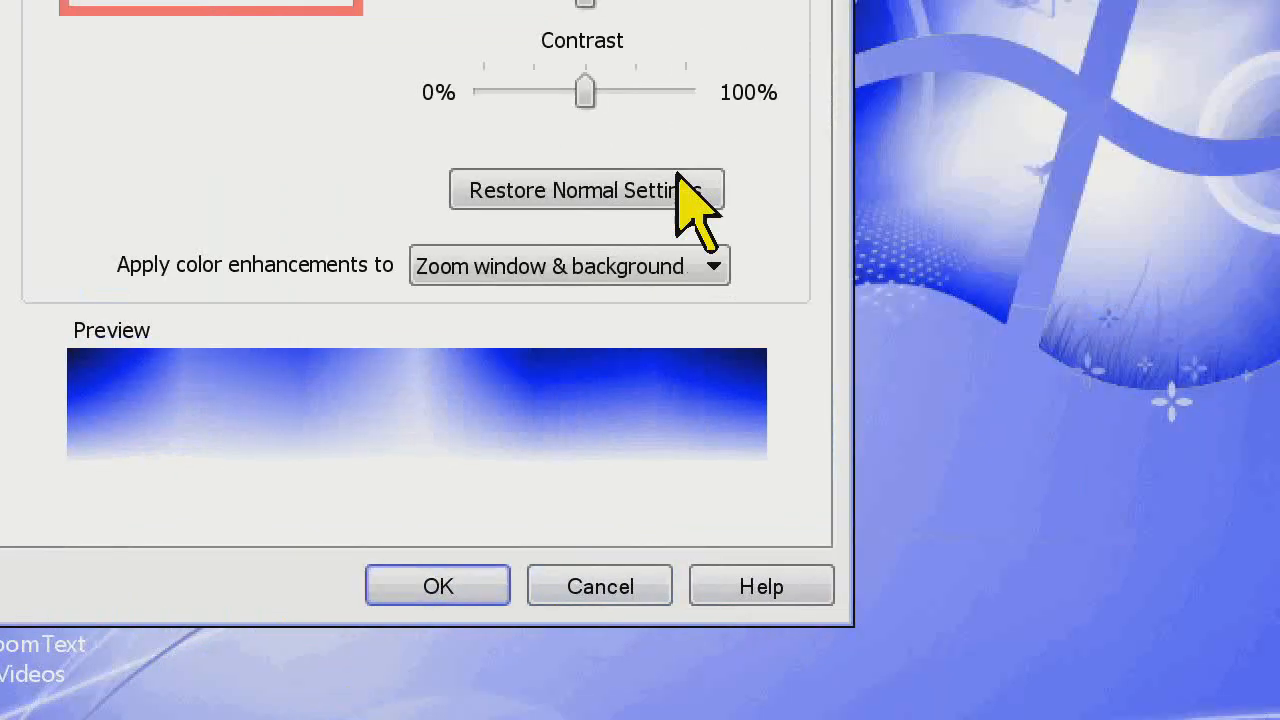
left_click(328, 200)
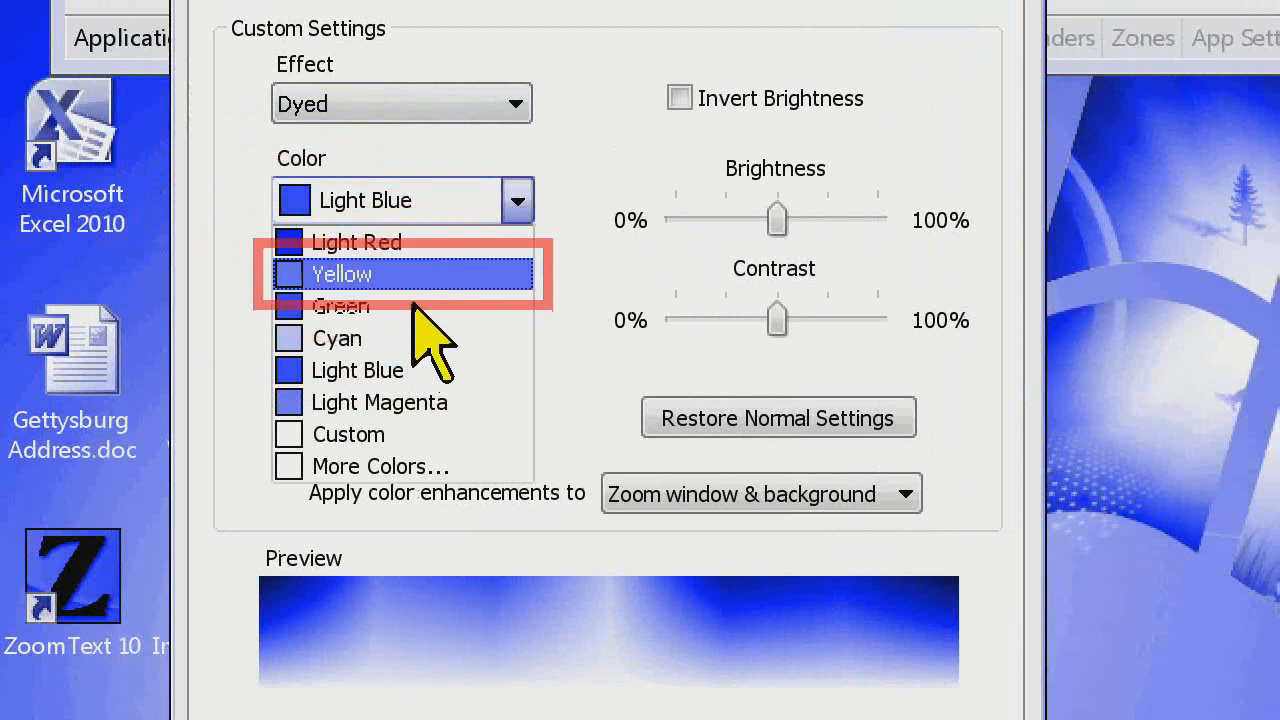
left_click(423, 242)
left_click(426, 214)
left_click(430, 370)
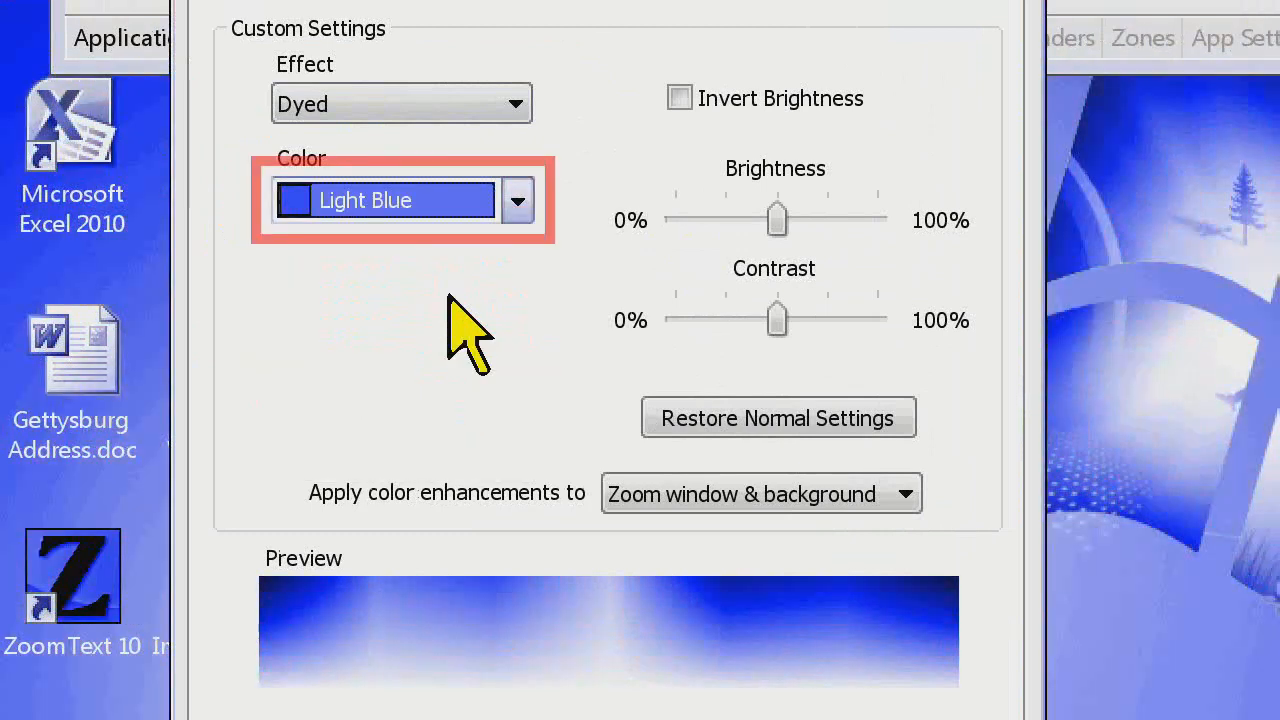
Try Light Magenta as the dye color, and set it to Light Red
left_click(466, 206)
left_click(422, 405)
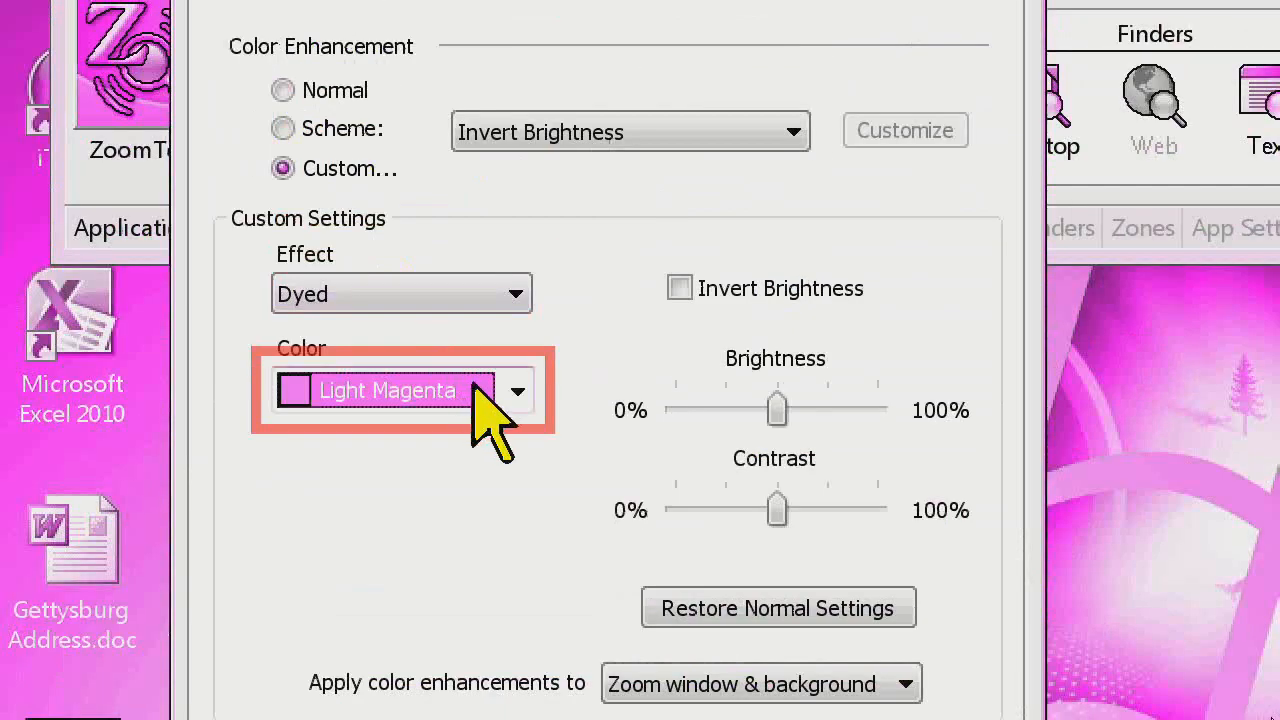
left_click(476, 390)
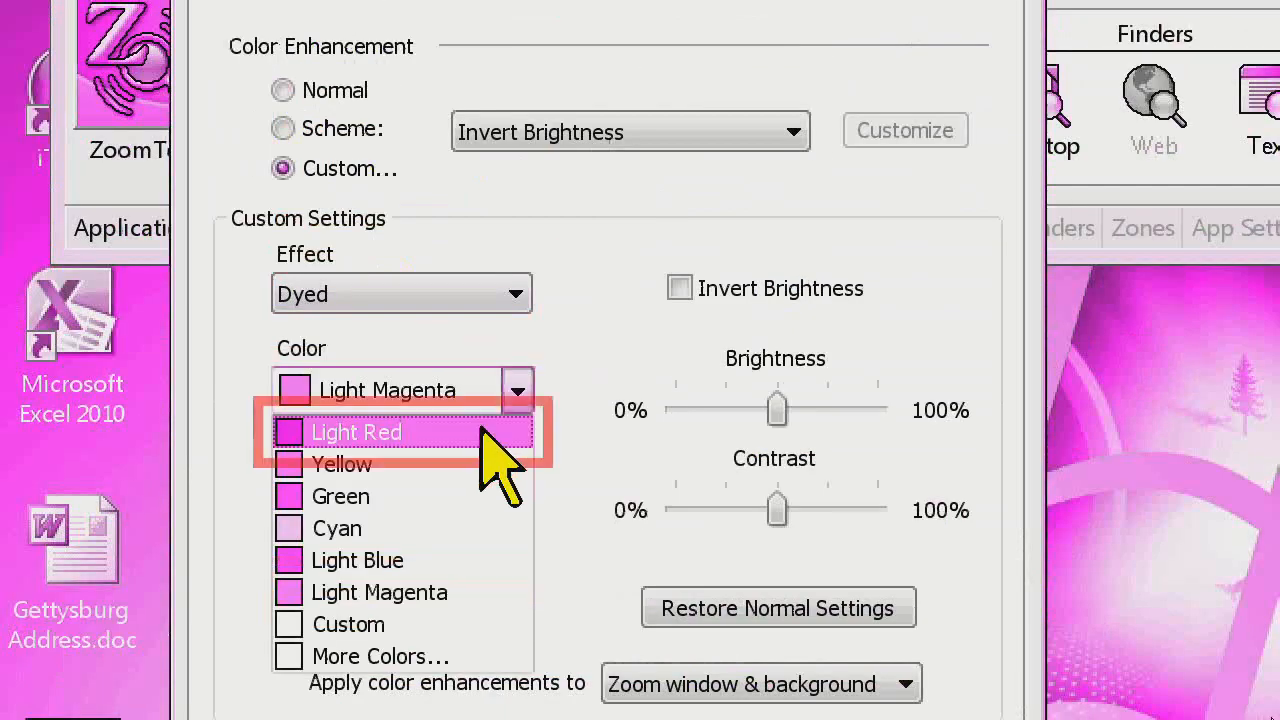
left_click(478, 432)
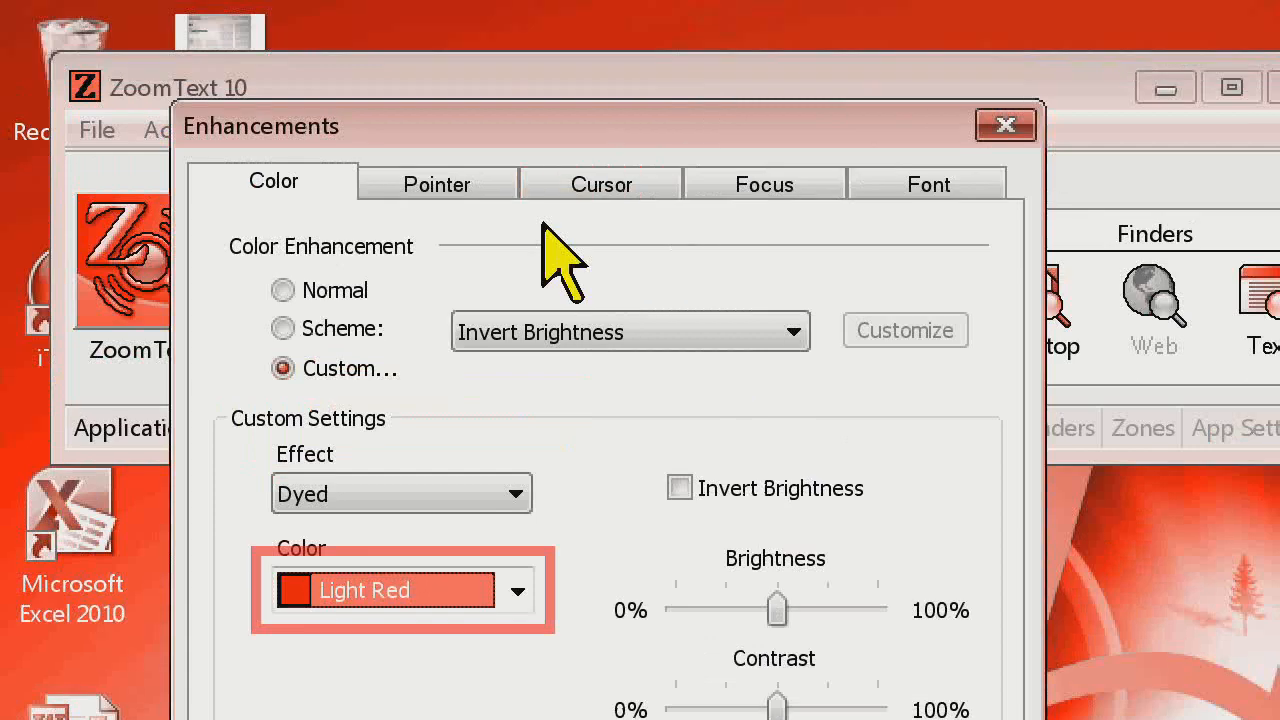
Change the color effect to Two-Color and close the Enhancements dialog
left_click(512, 294)
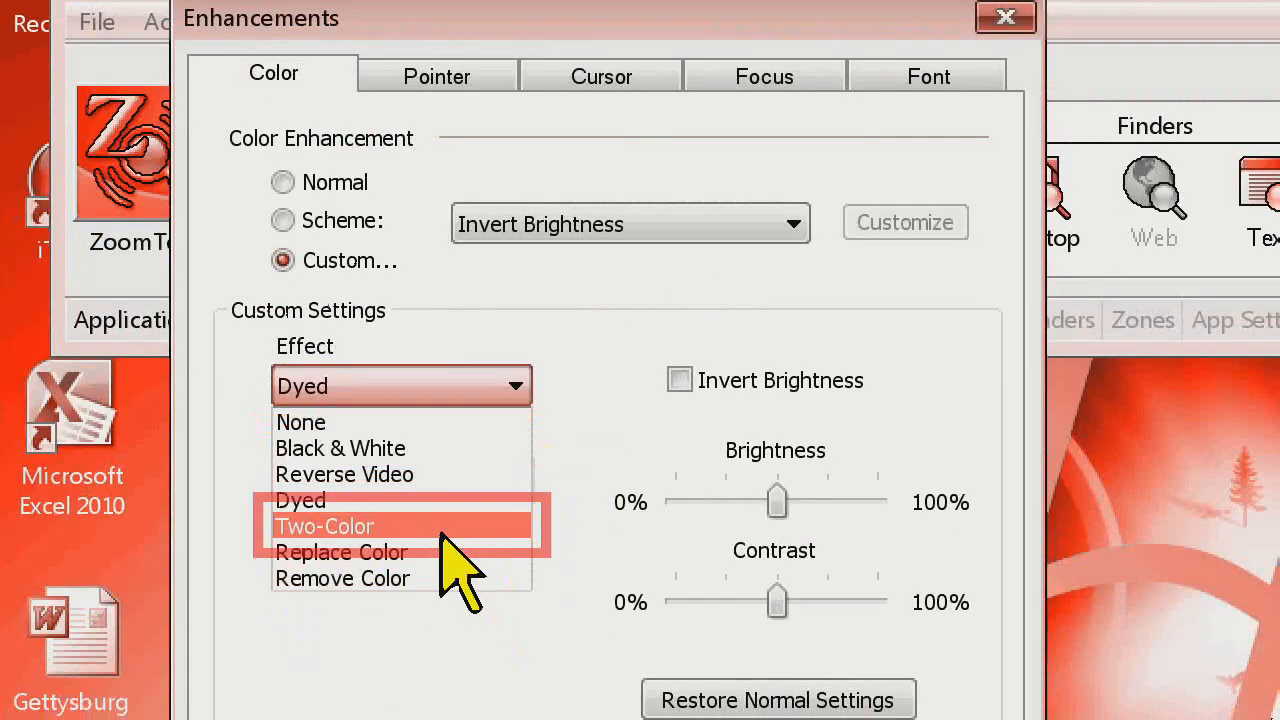
left_click(441, 527)
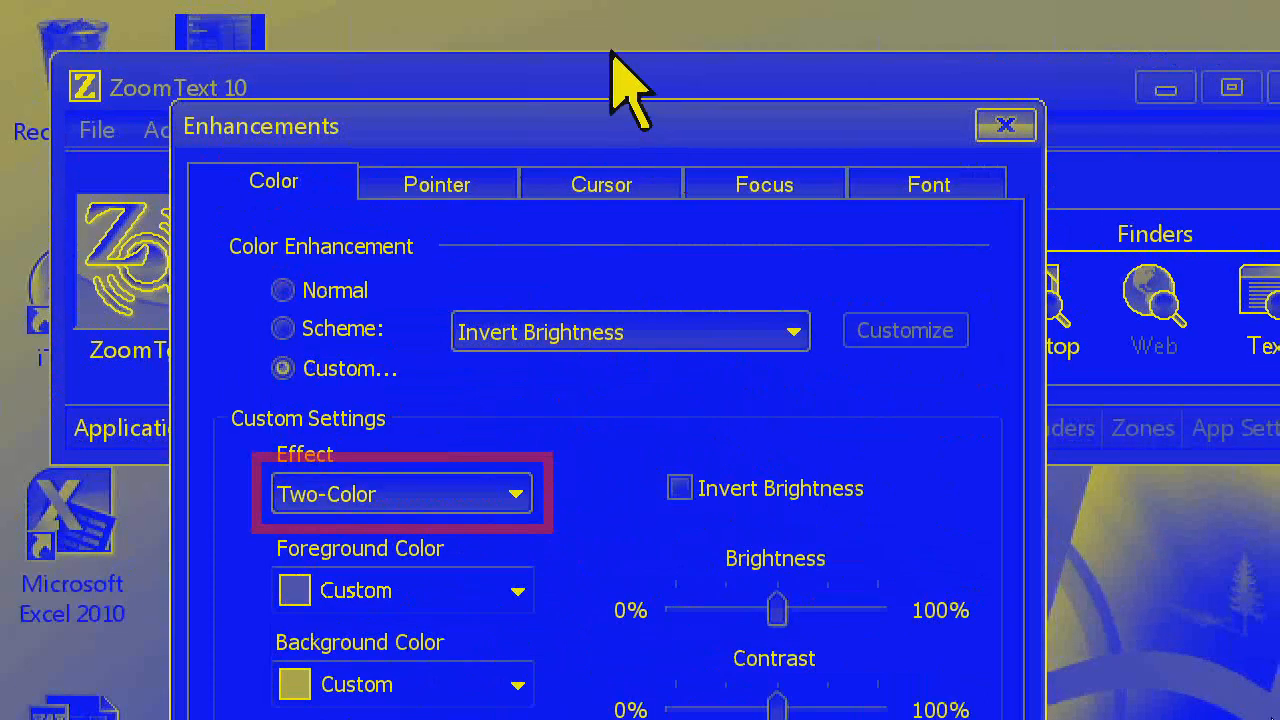
left_click(1005, 126)
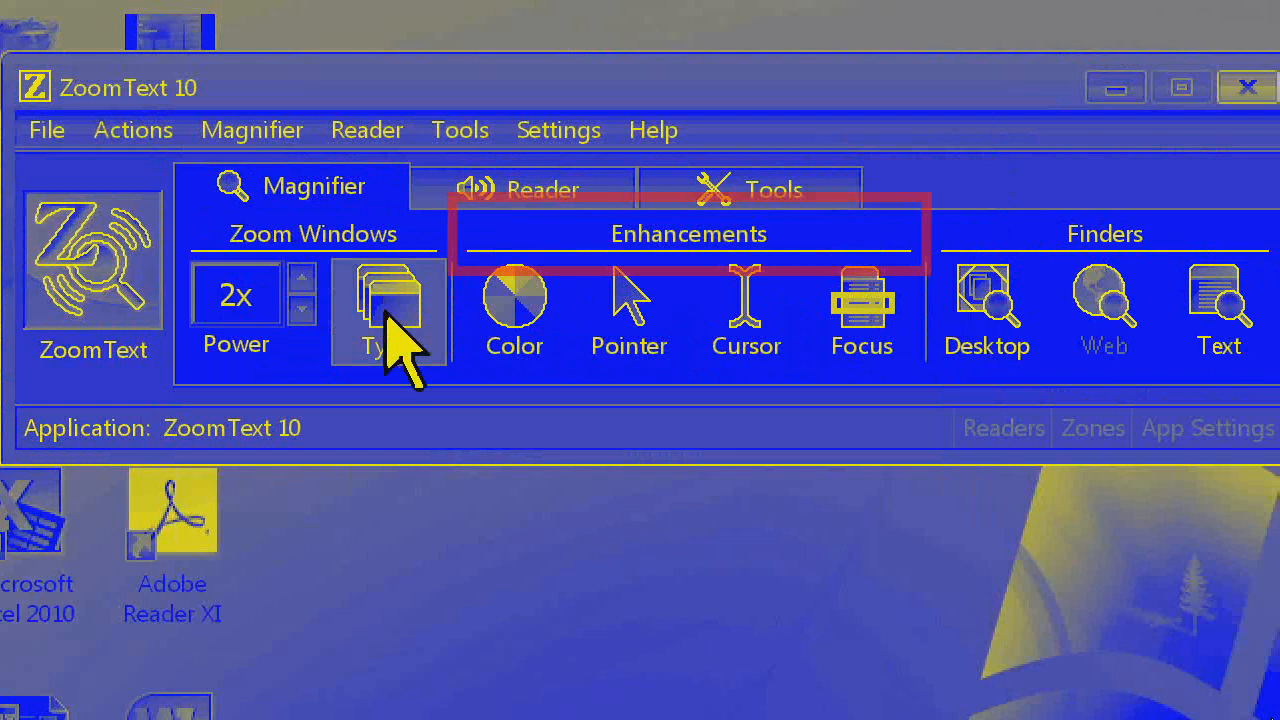
Return the color enhancement to Normal, and open the pointer enhancement settings in Custom mode
left_click(495, 352)
left_click(495, 395)
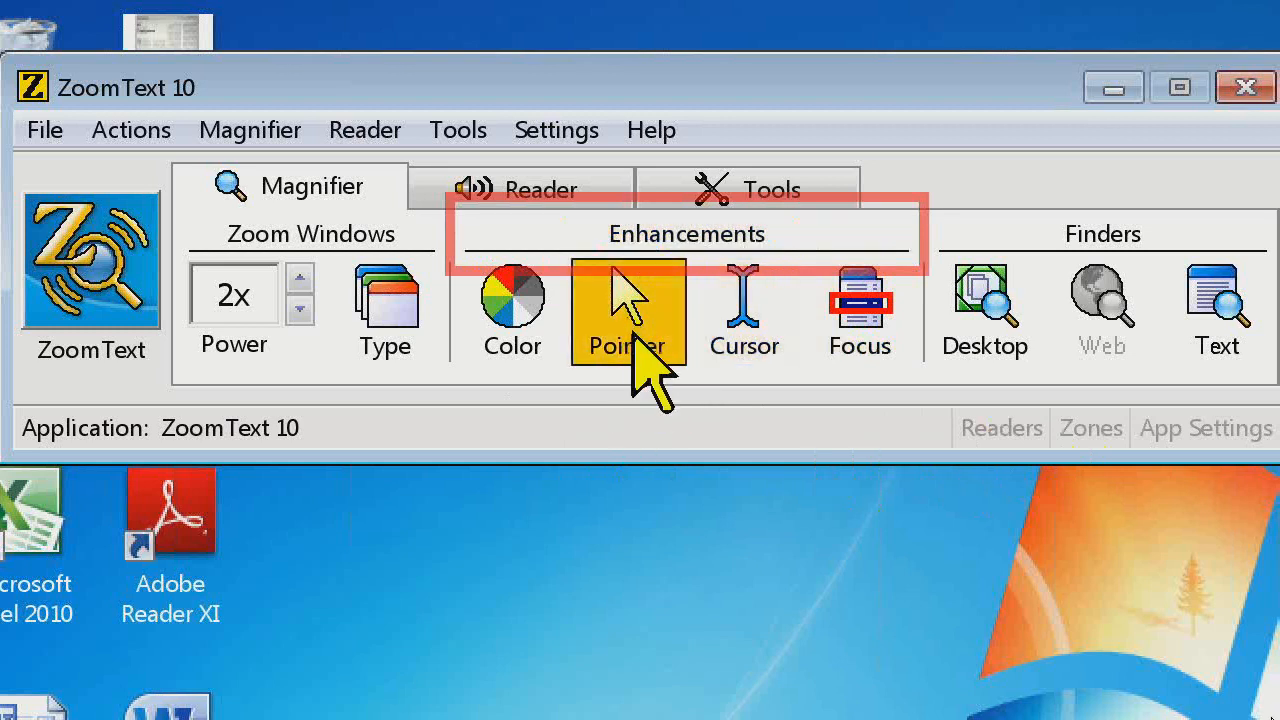
left_click(632, 344)
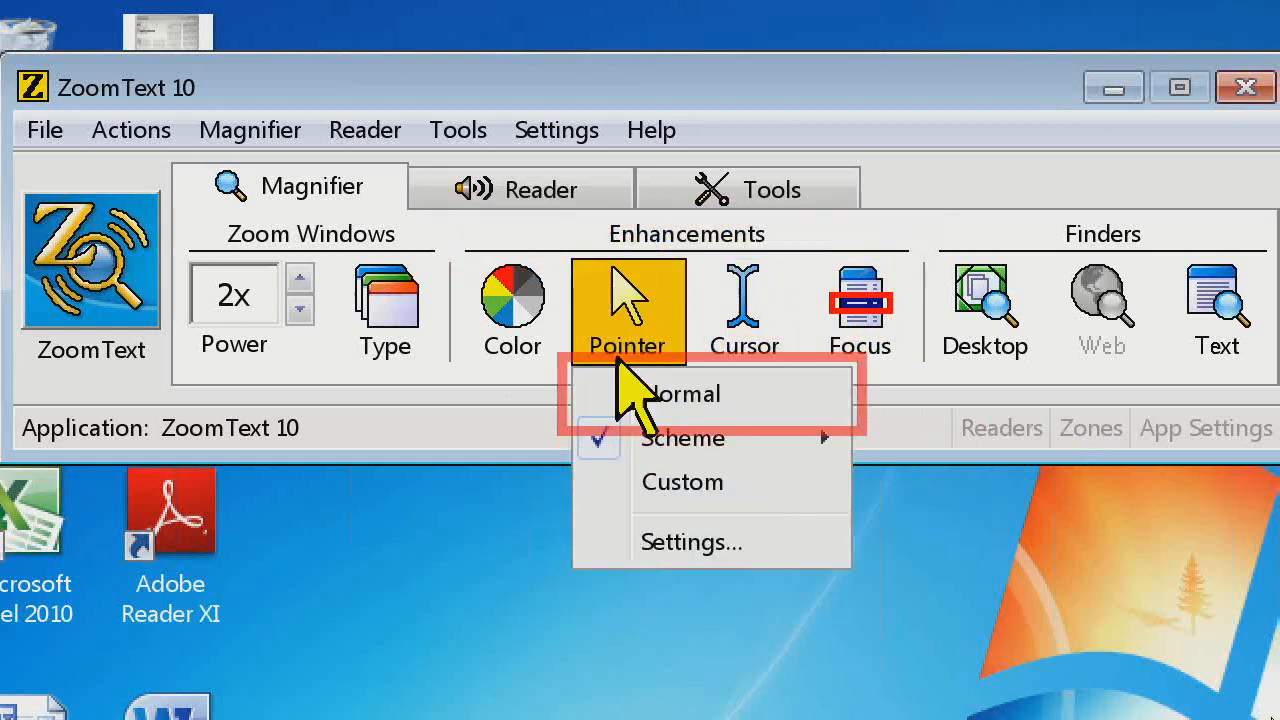
left_click(640, 541)
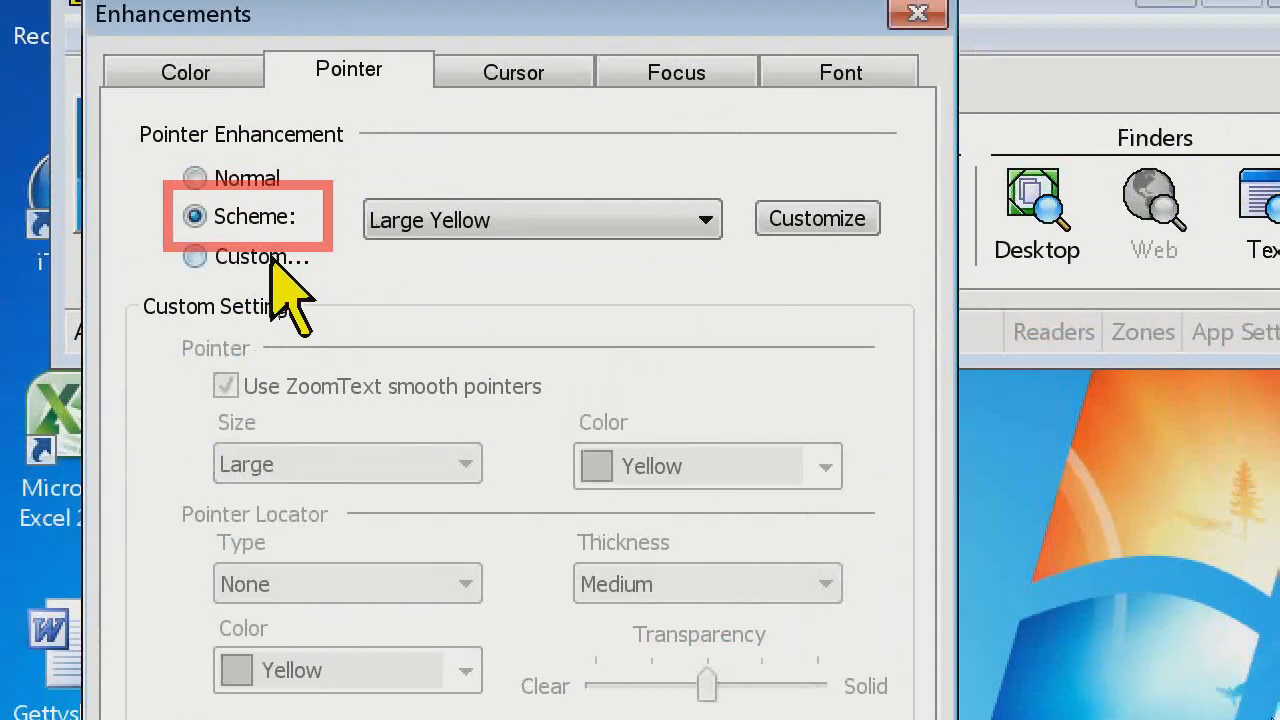
left_click(274, 258)
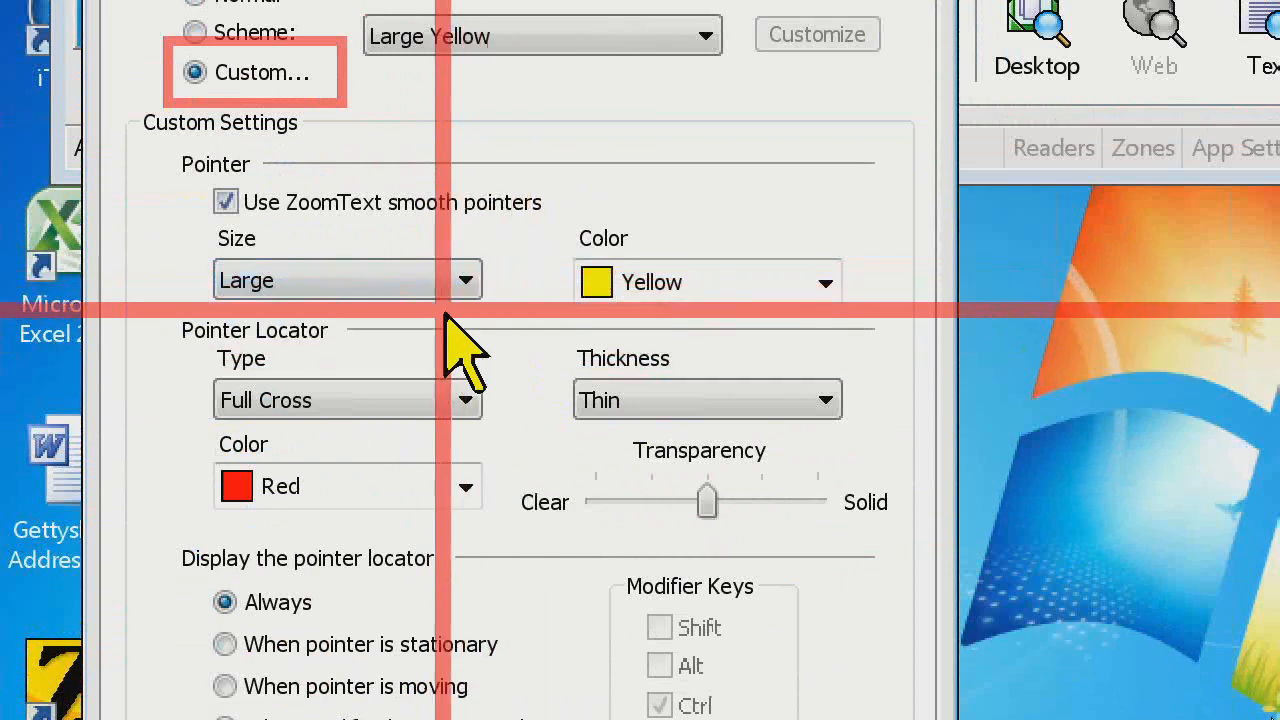
Set the custom pointer's size to Extra Large and its color to Green
left_click(466, 282)
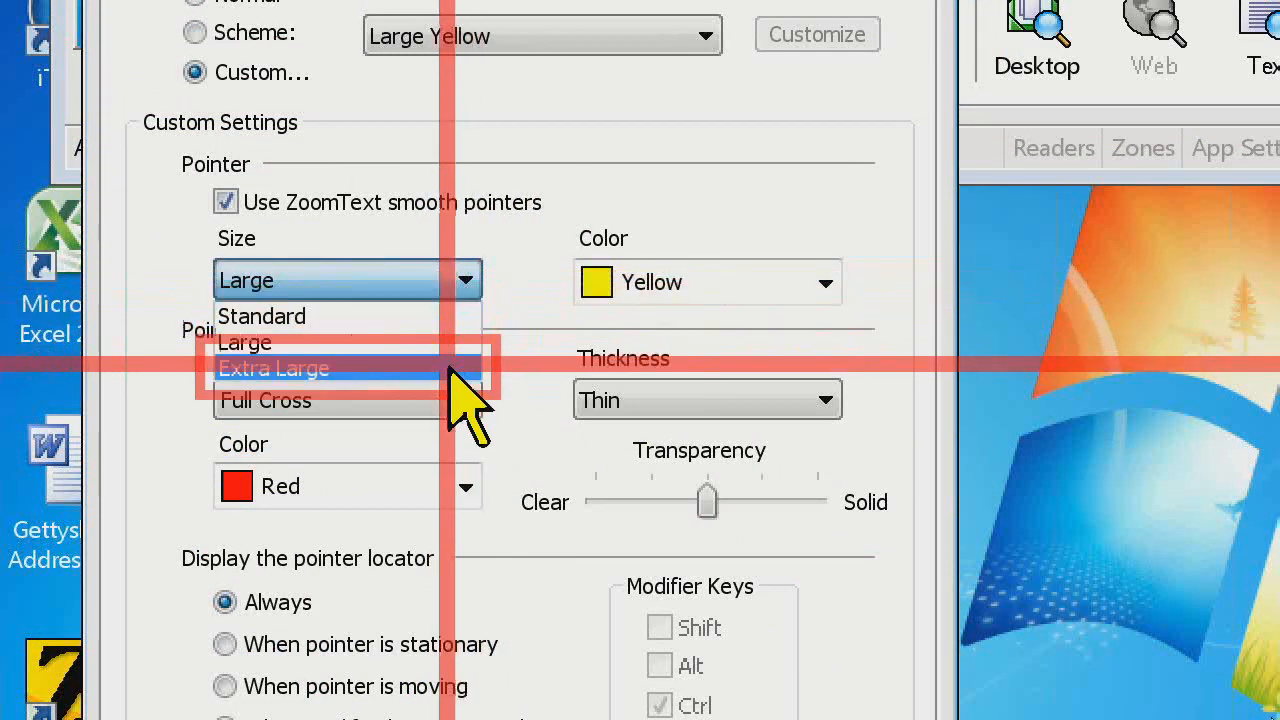
left_click(443, 368)
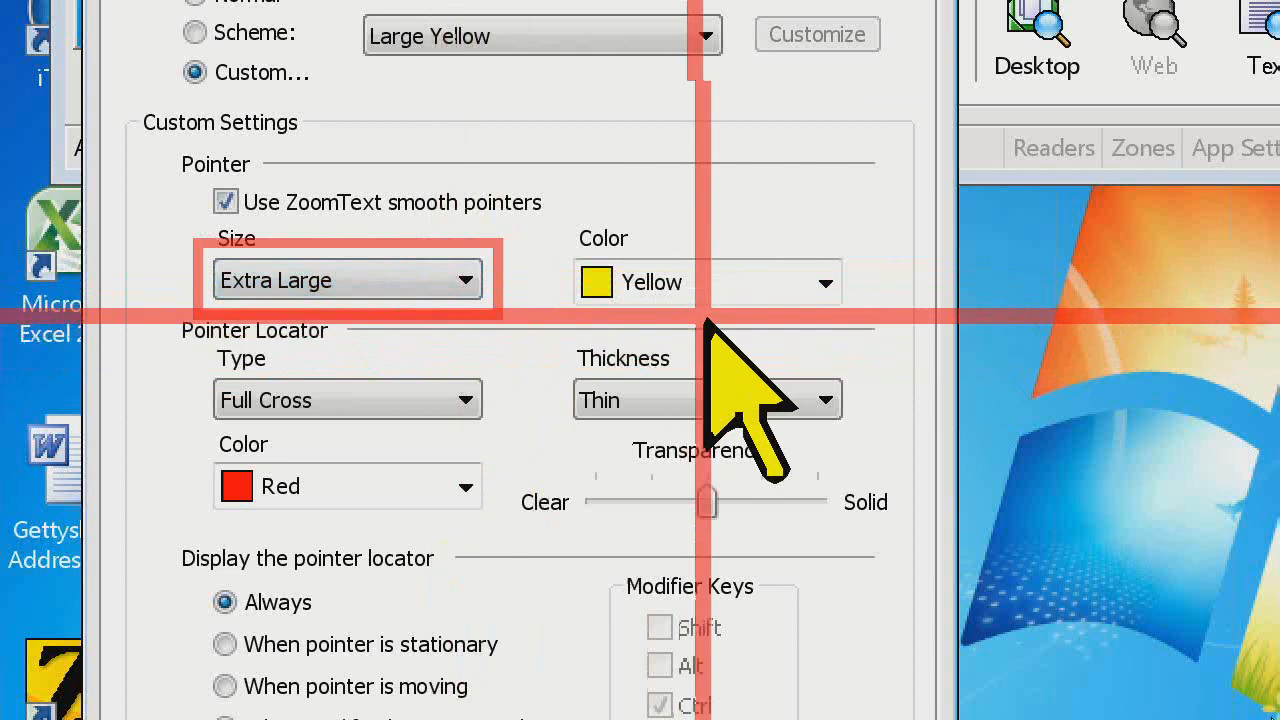
left_click(825, 283)
left_click(766, 418)
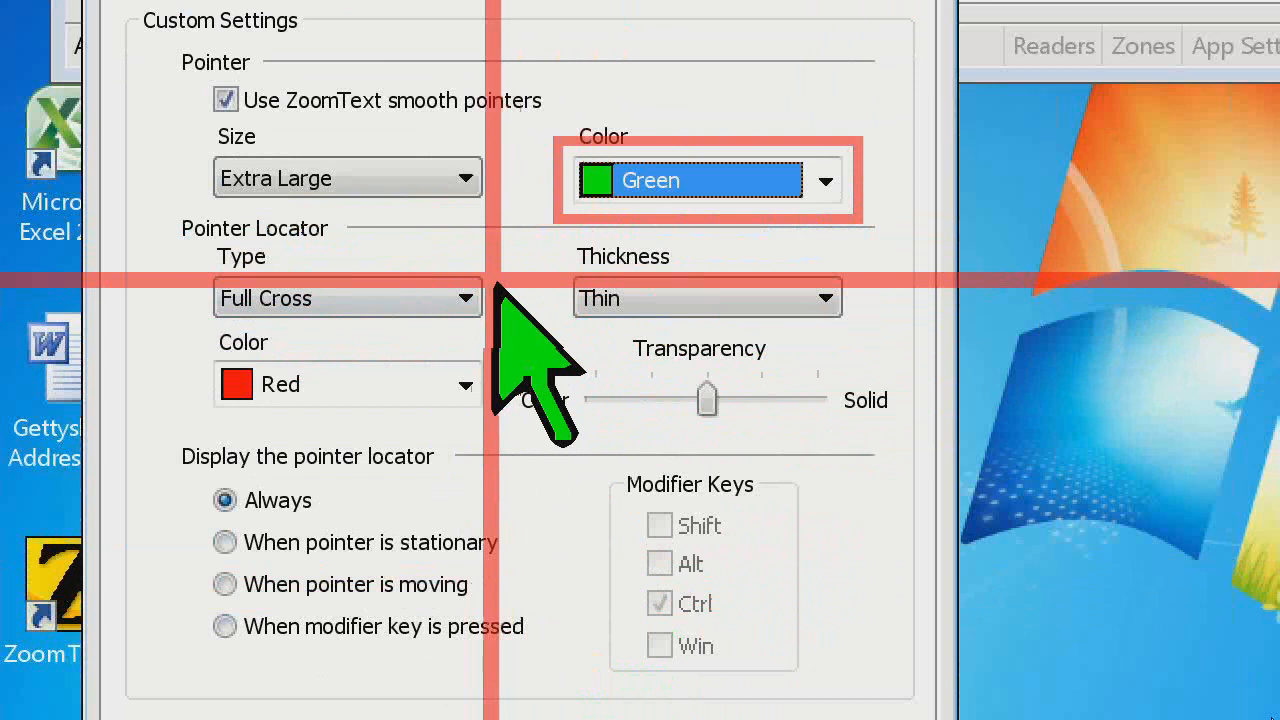
Set the pointer locator to a Blue Circle of Medium thickness and try out its transparency
left_click(459, 290)
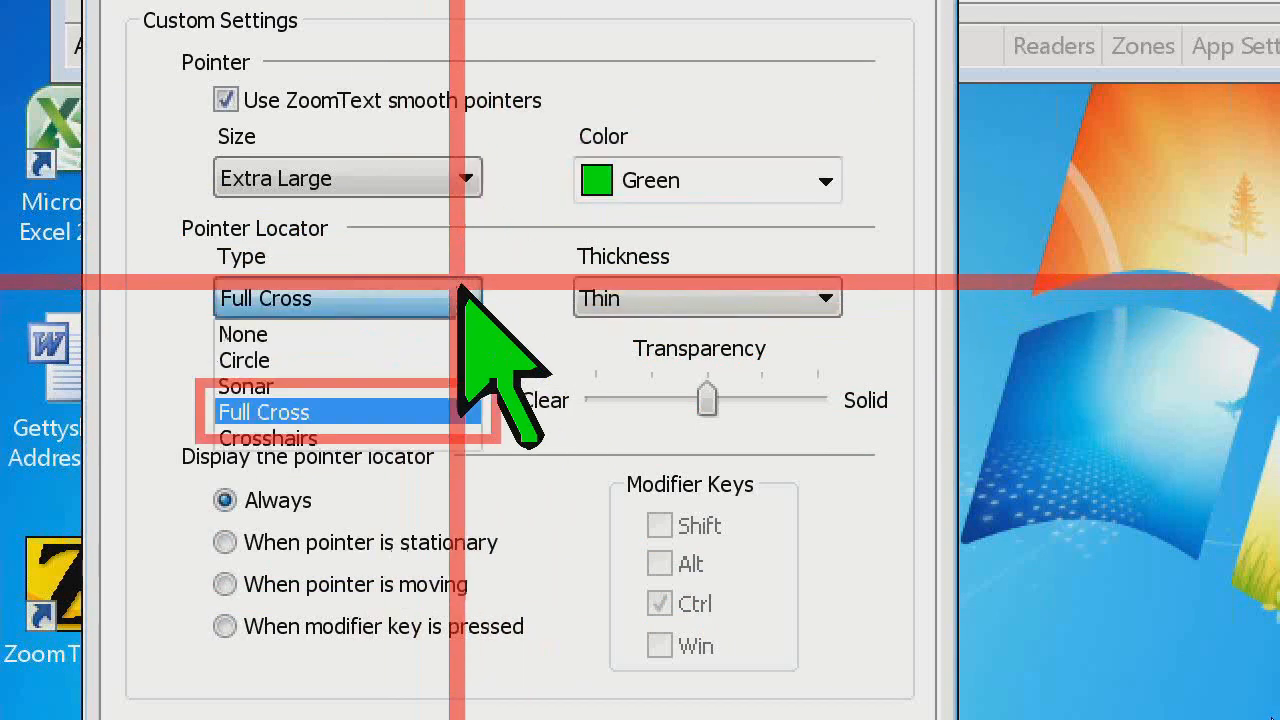
left_click(450, 352)
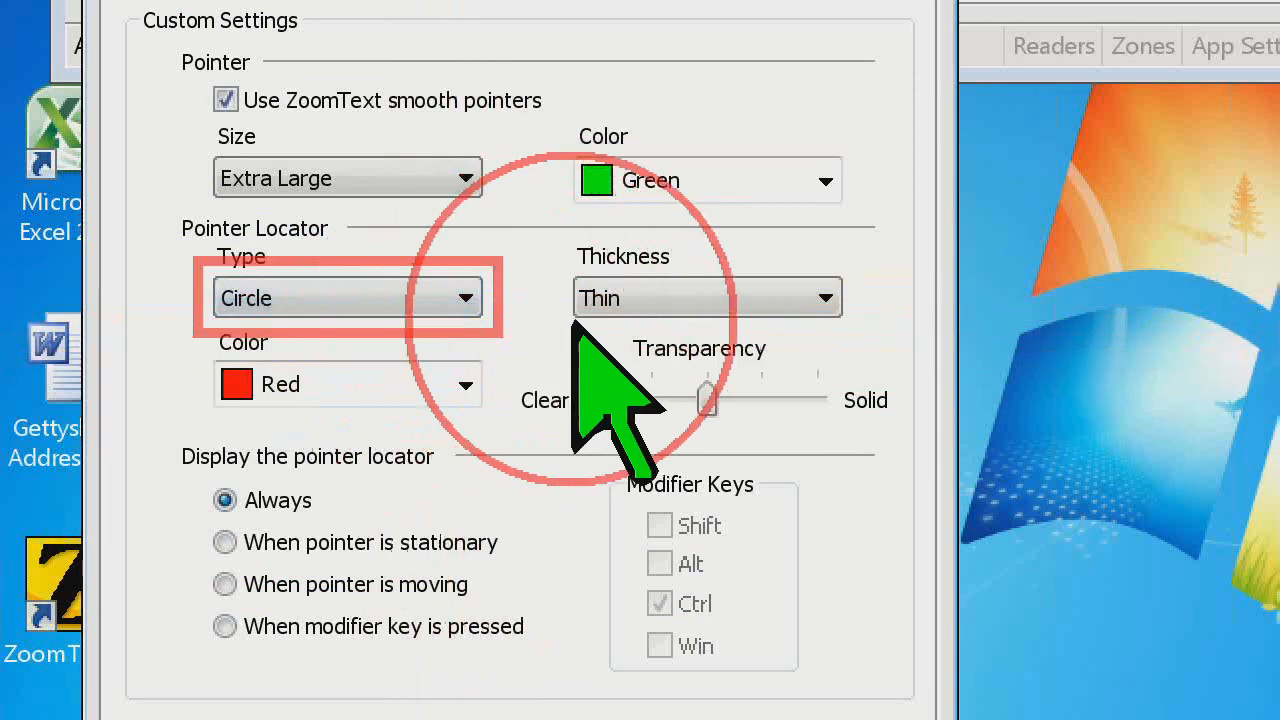
left_click(805, 298)
left_click(771, 358)
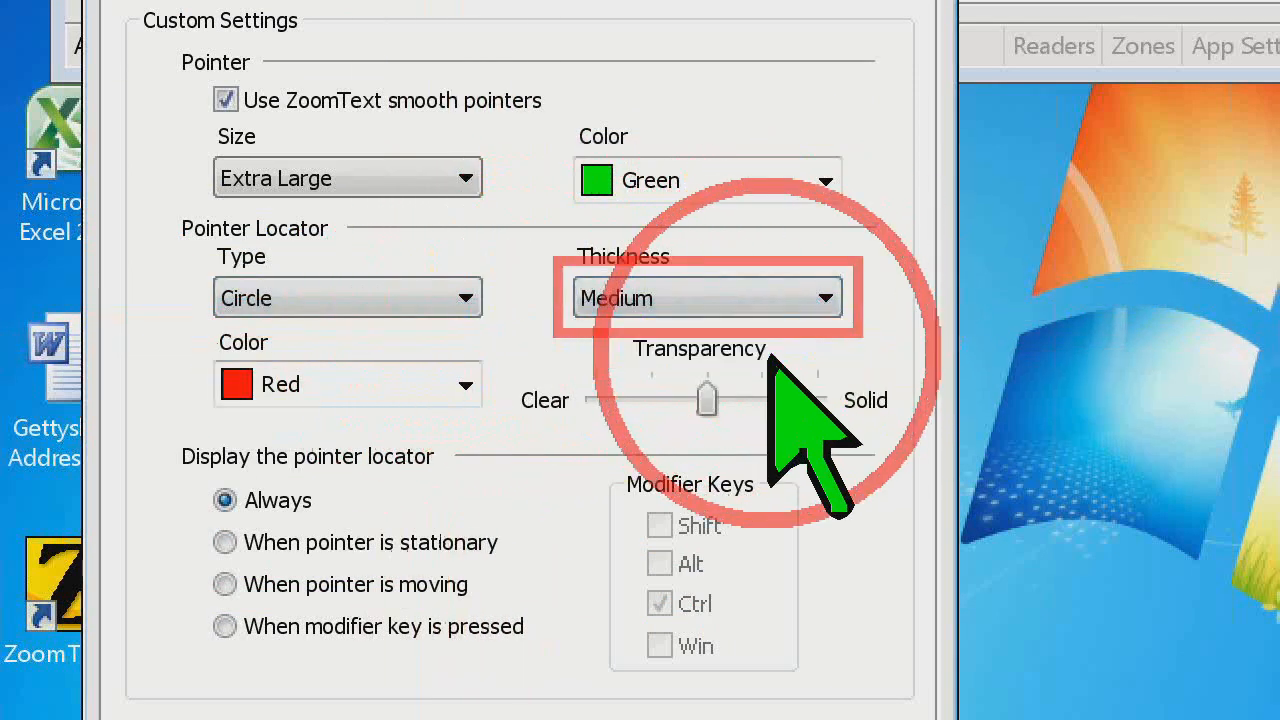
left_click(466, 384)
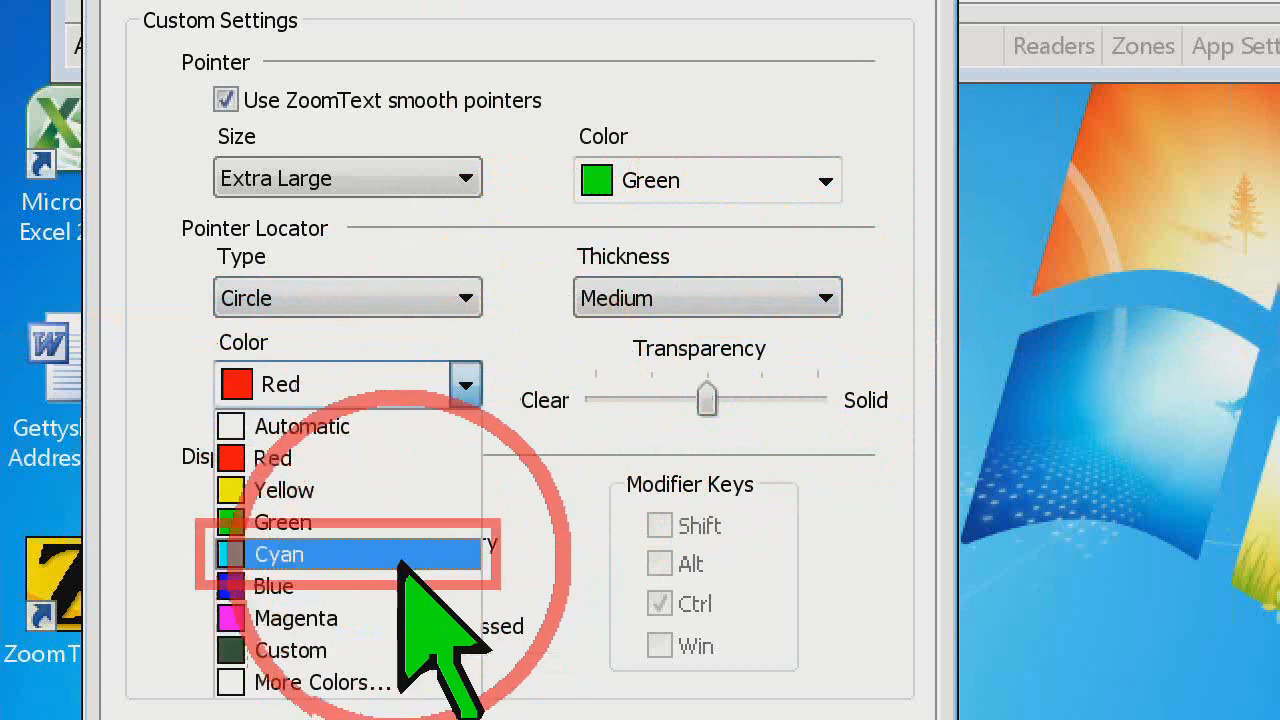
left_click(420, 586)
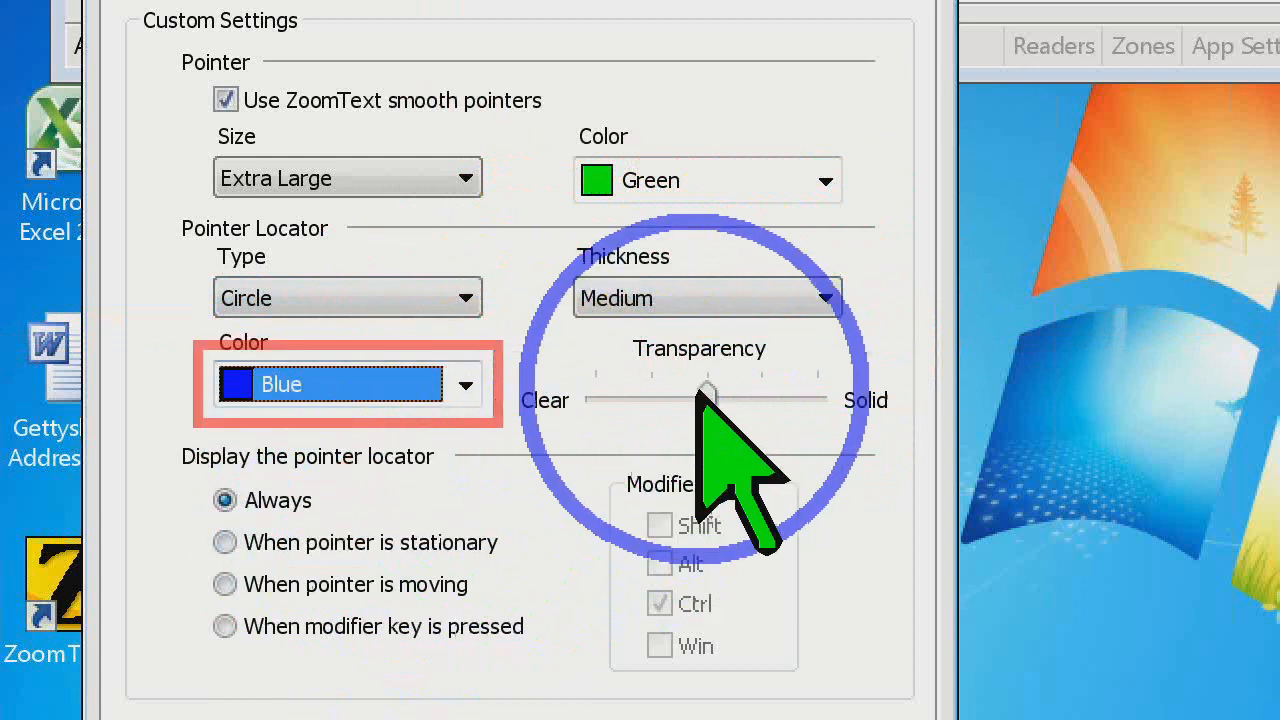
mouse_move(705, 398)
left_mouse_down()
mouse_move(595, 400)
mouse_move(822, 400)
mouse_move(708, 400)
left_mouse_up()
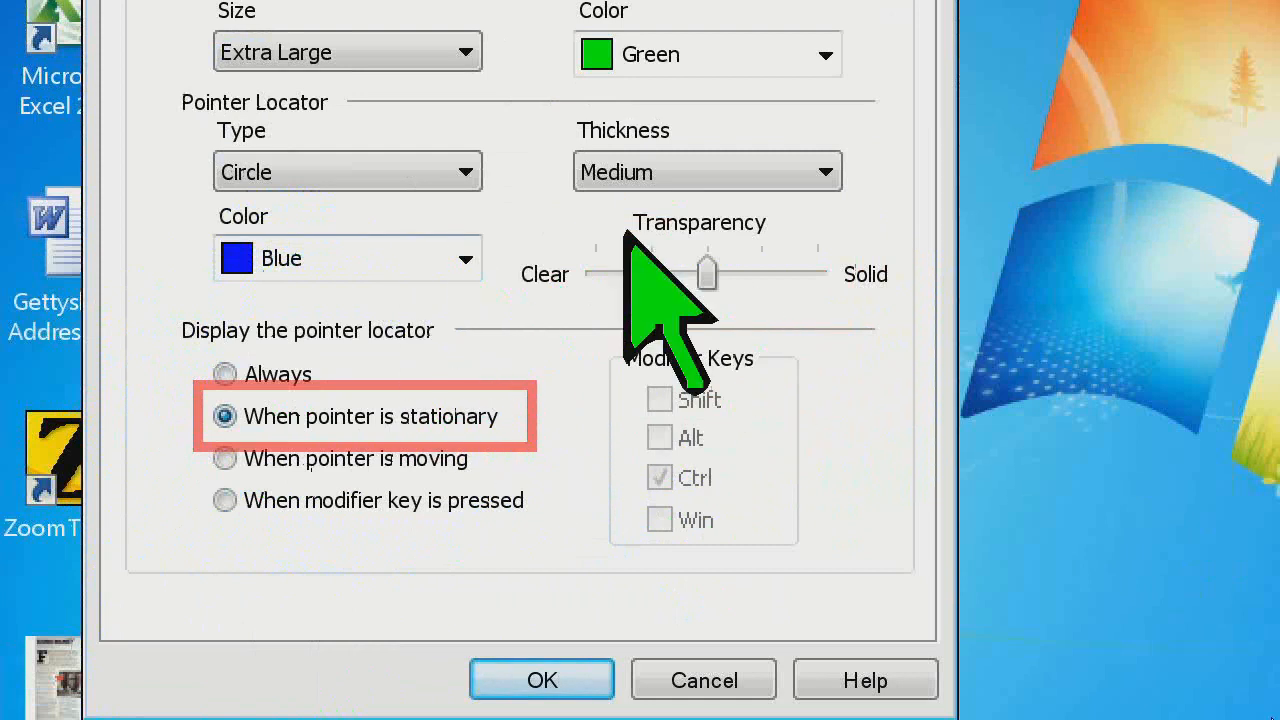
Try displaying the pointer locator when the pointer is moving and when the Ctrl modifier key is pressed
left_click(366, 456)
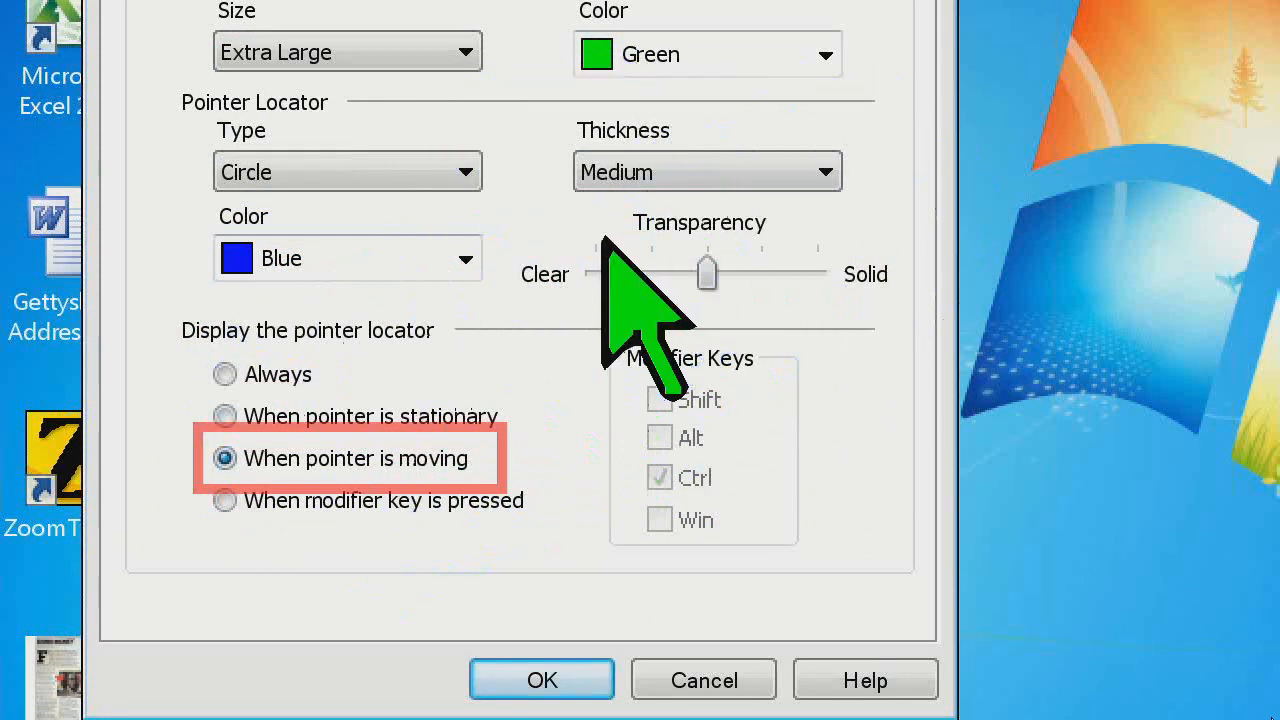
left_click(410, 500)
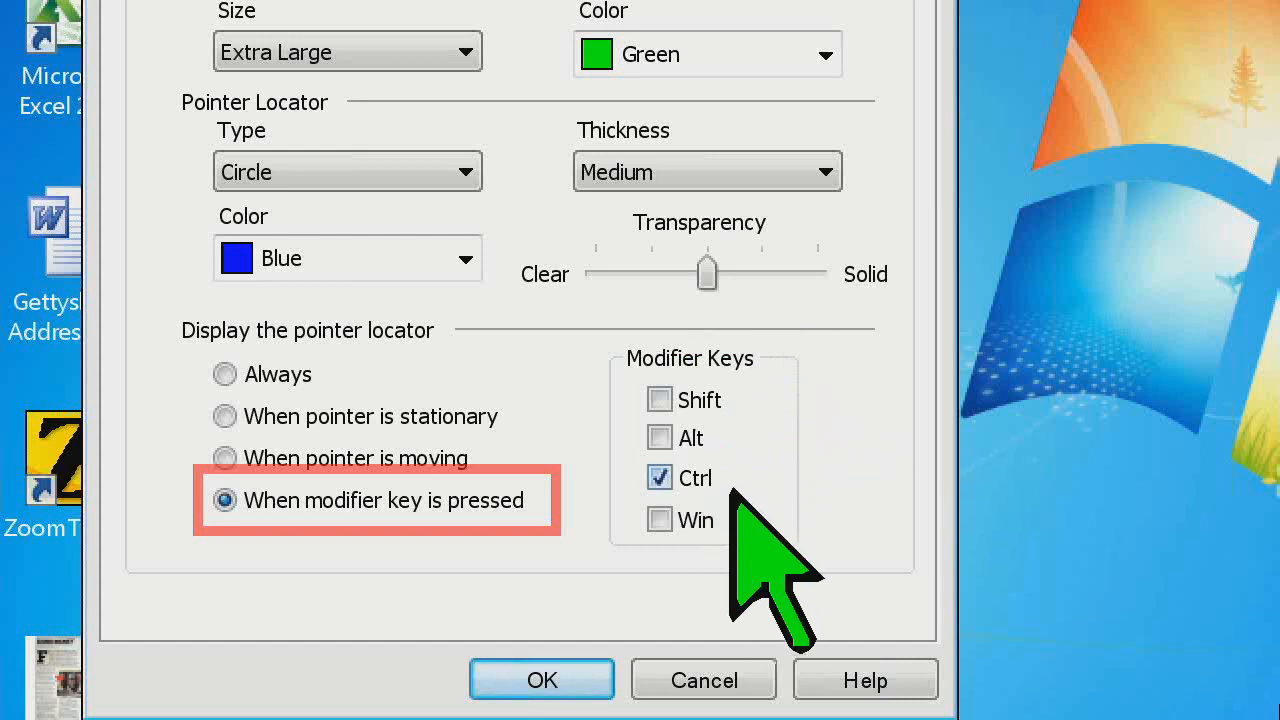
key("ctrl")
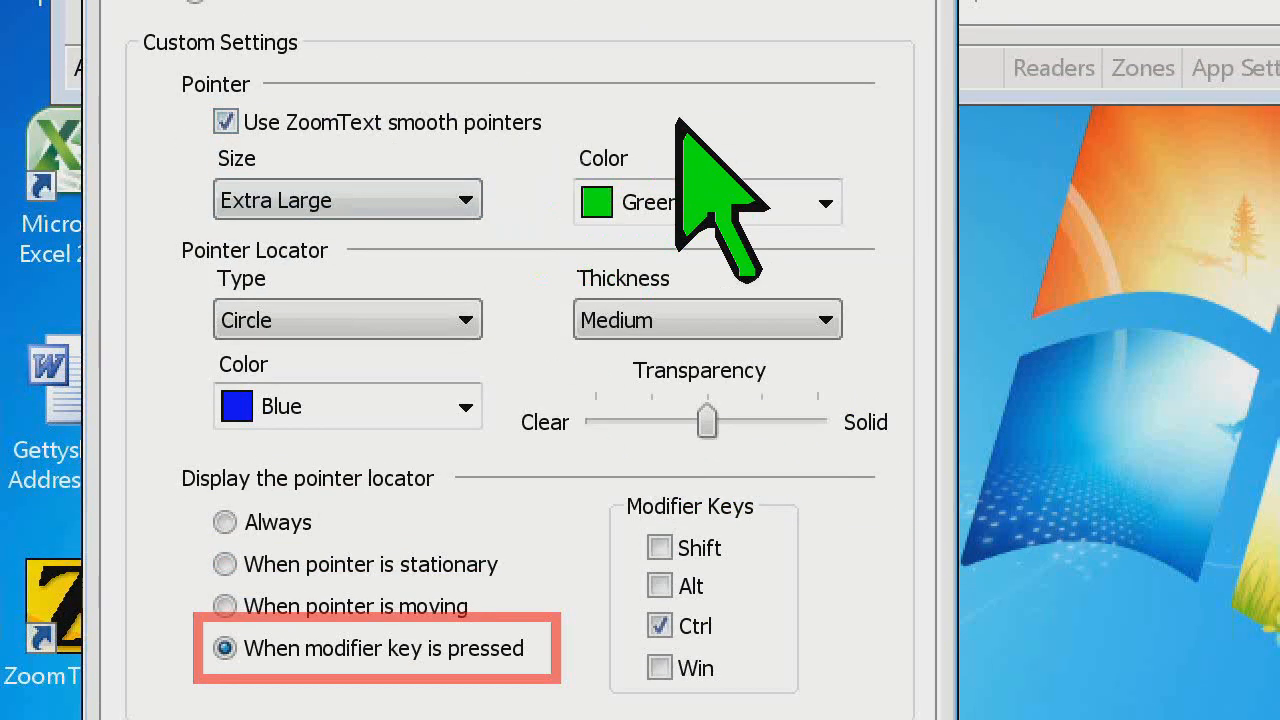
Set the pointer size to Large and have the pointer locator displayed Always
left_click(391, 200)
left_click(383, 260)
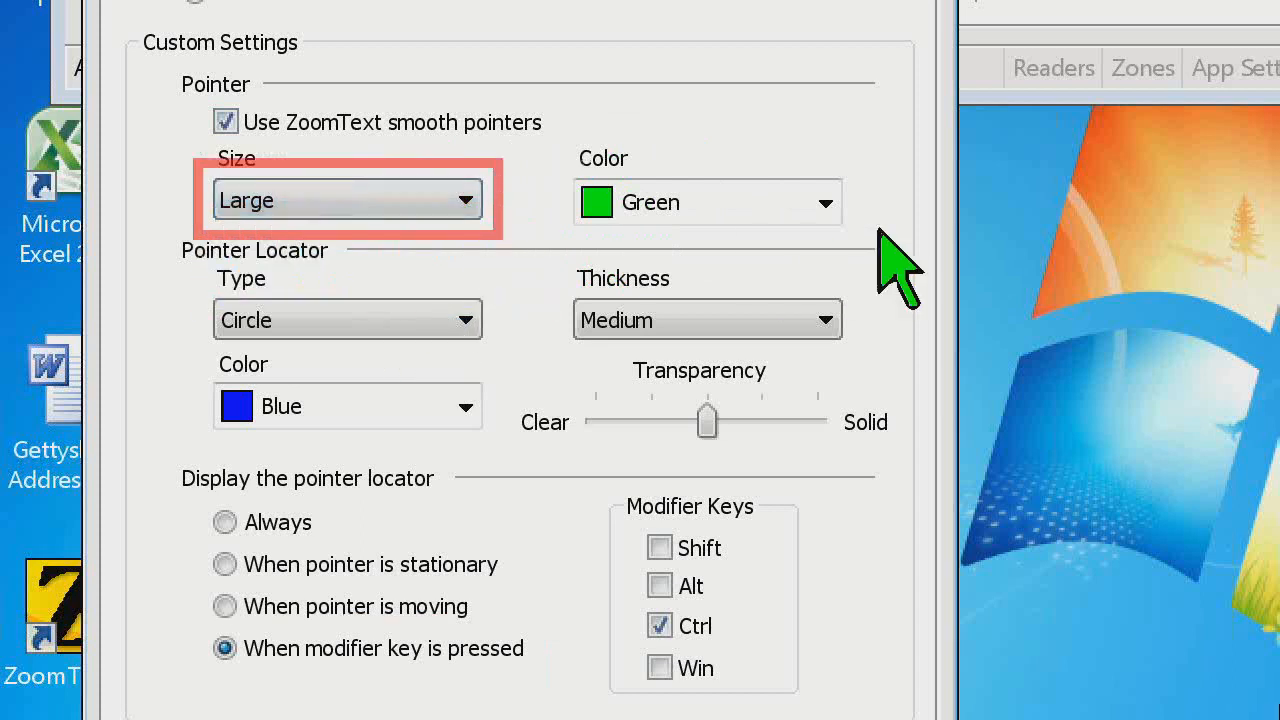
left_click(826, 203)
left_click(826, 203)
left_click(430, 320)
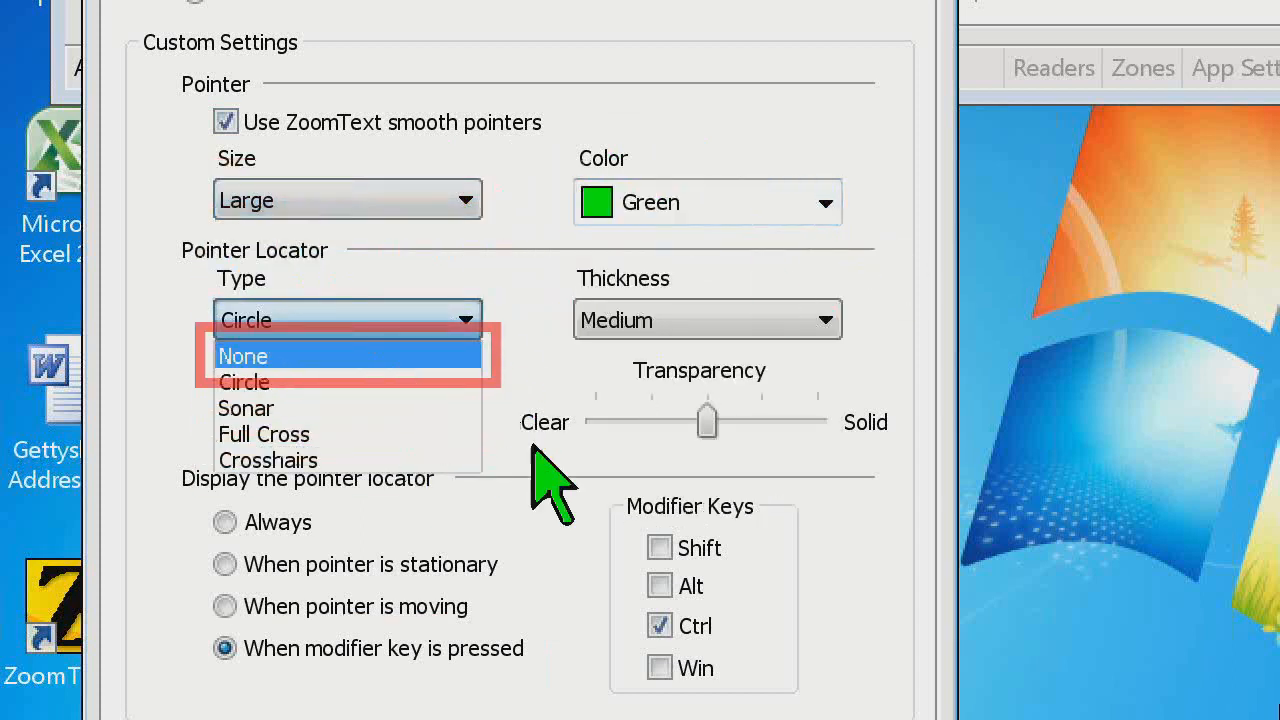
left_click(300, 528)
left_click(295, 524)
Try Sonar and Full Cross as the pointer locator type
left_click(428, 328)
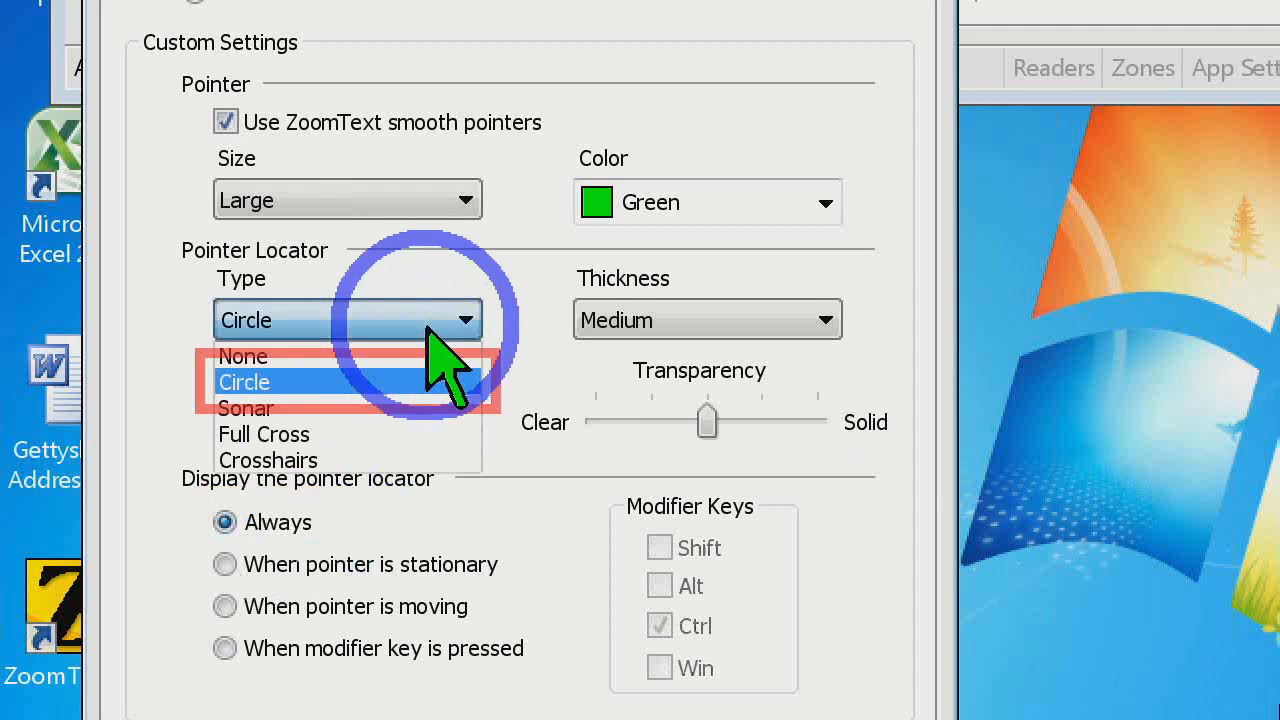
left_click(393, 408)
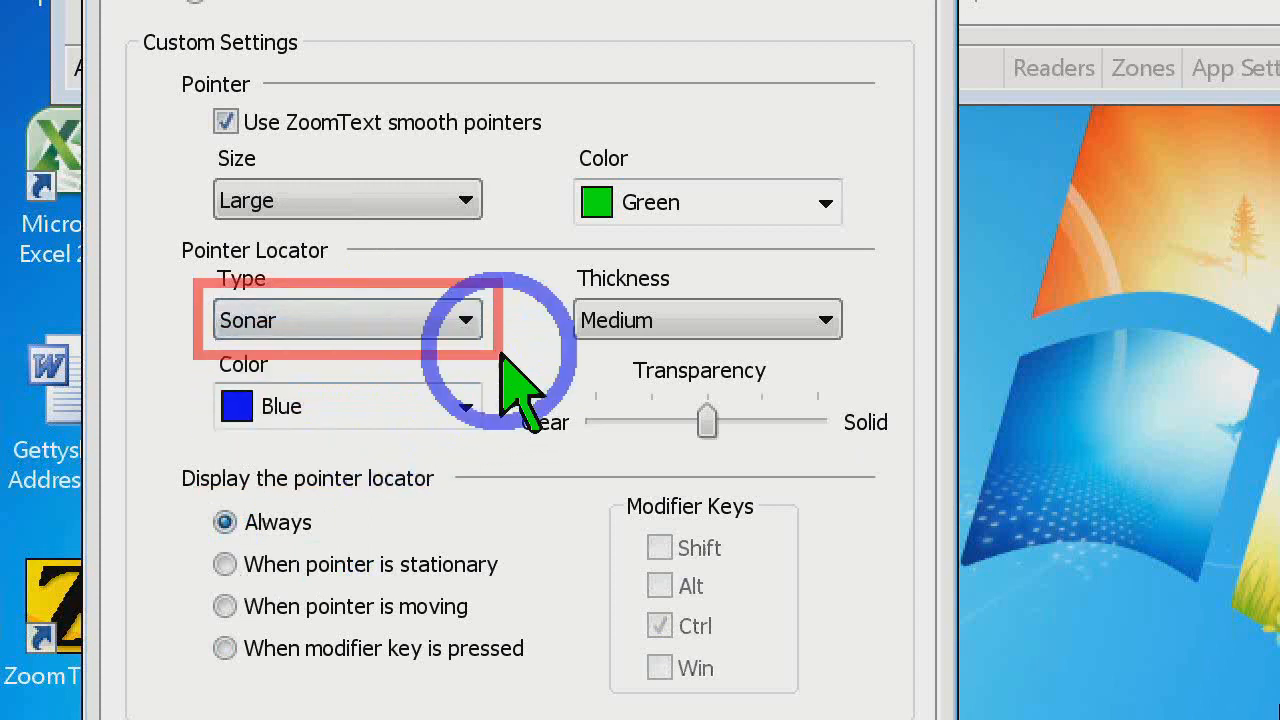
left_click(458, 330)
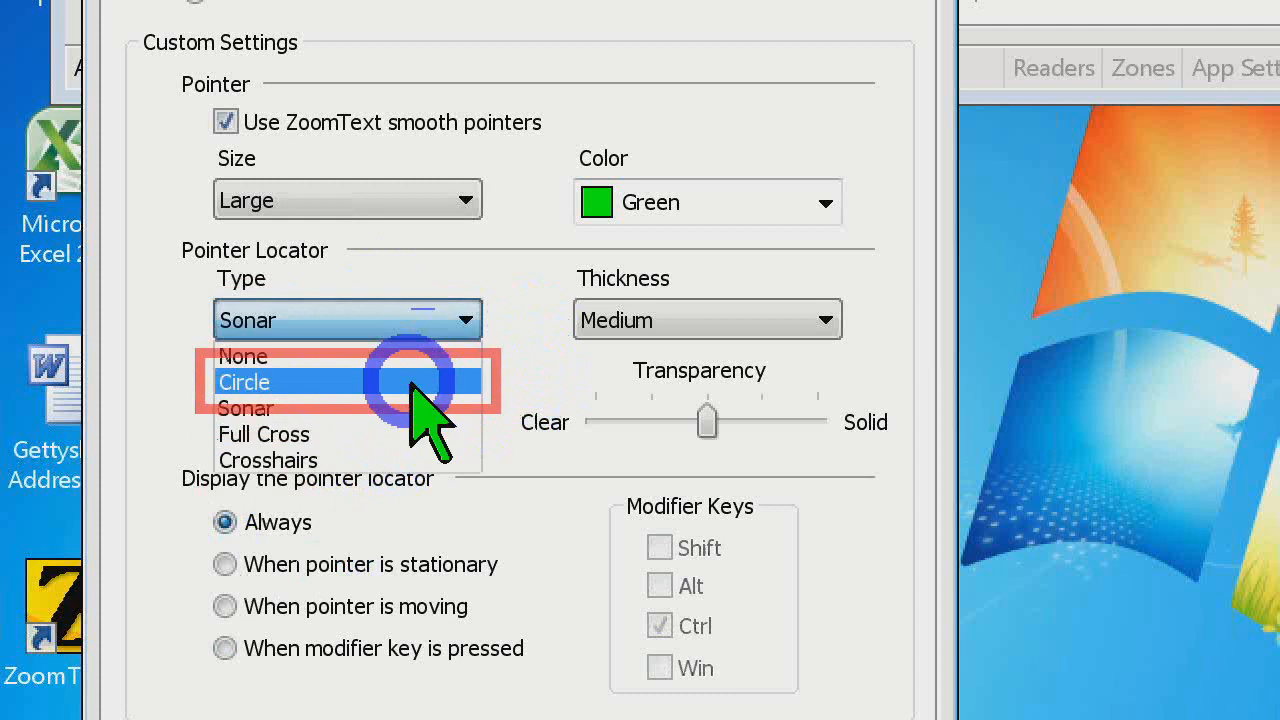
left_click(395, 440)
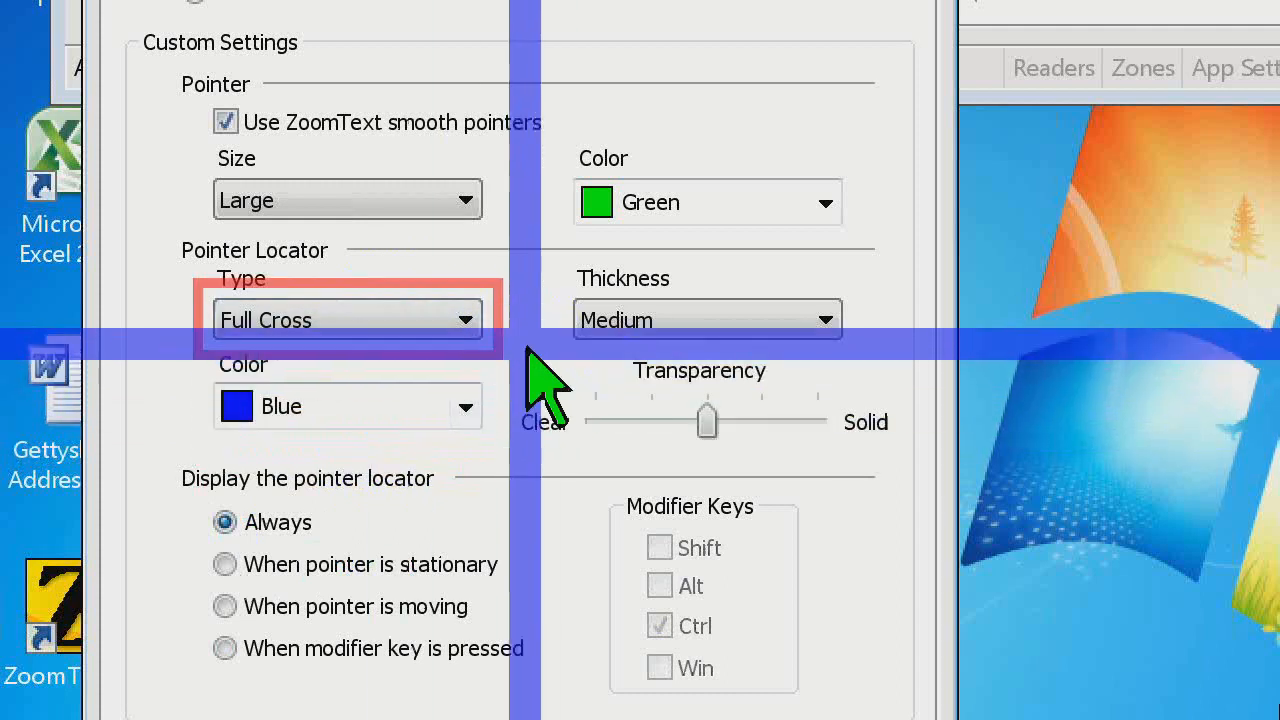
Set the pointer locator type to Crosshairs and its thickness to Thin
left_click(445, 332)
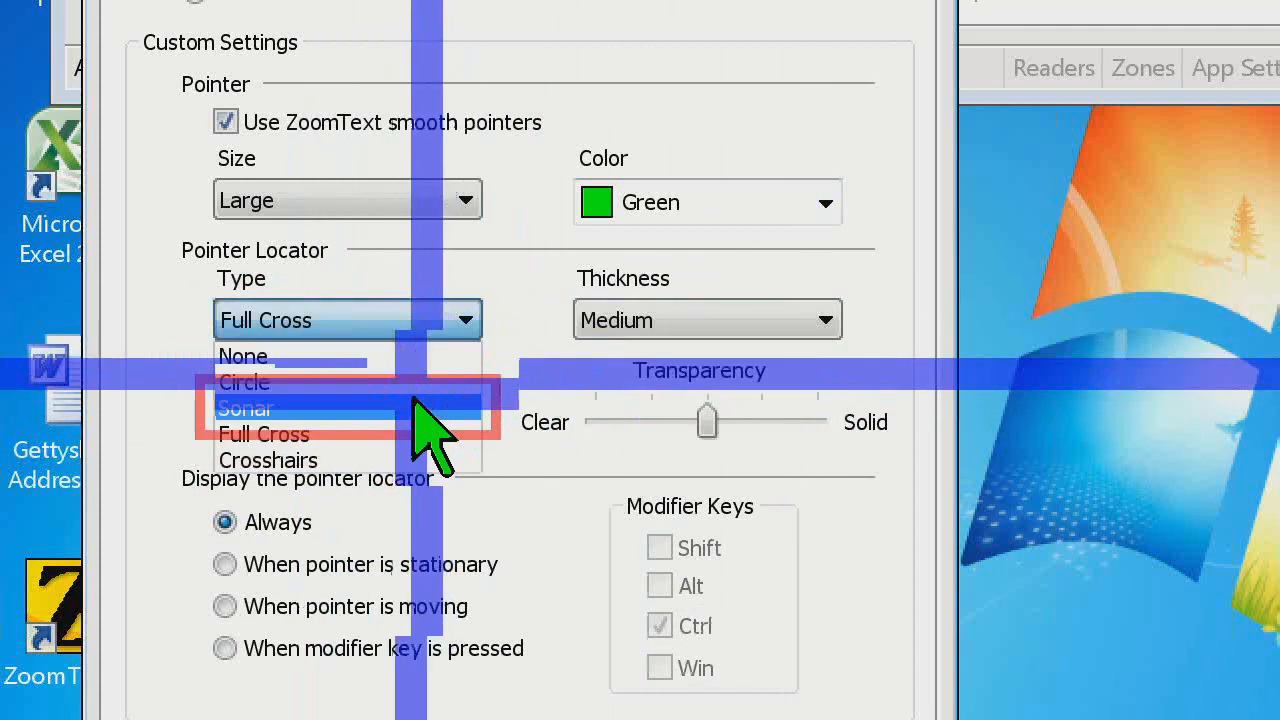
left_click(400, 457)
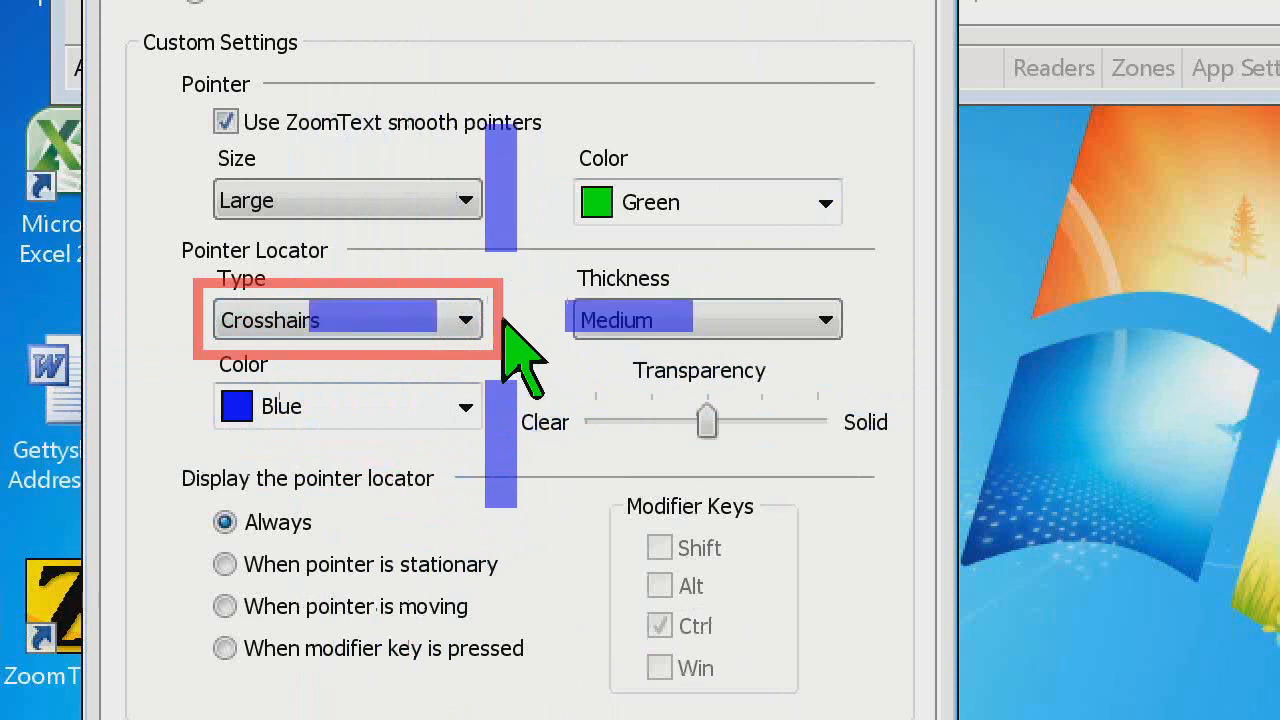
left_click(686, 330)
left_click(680, 357)
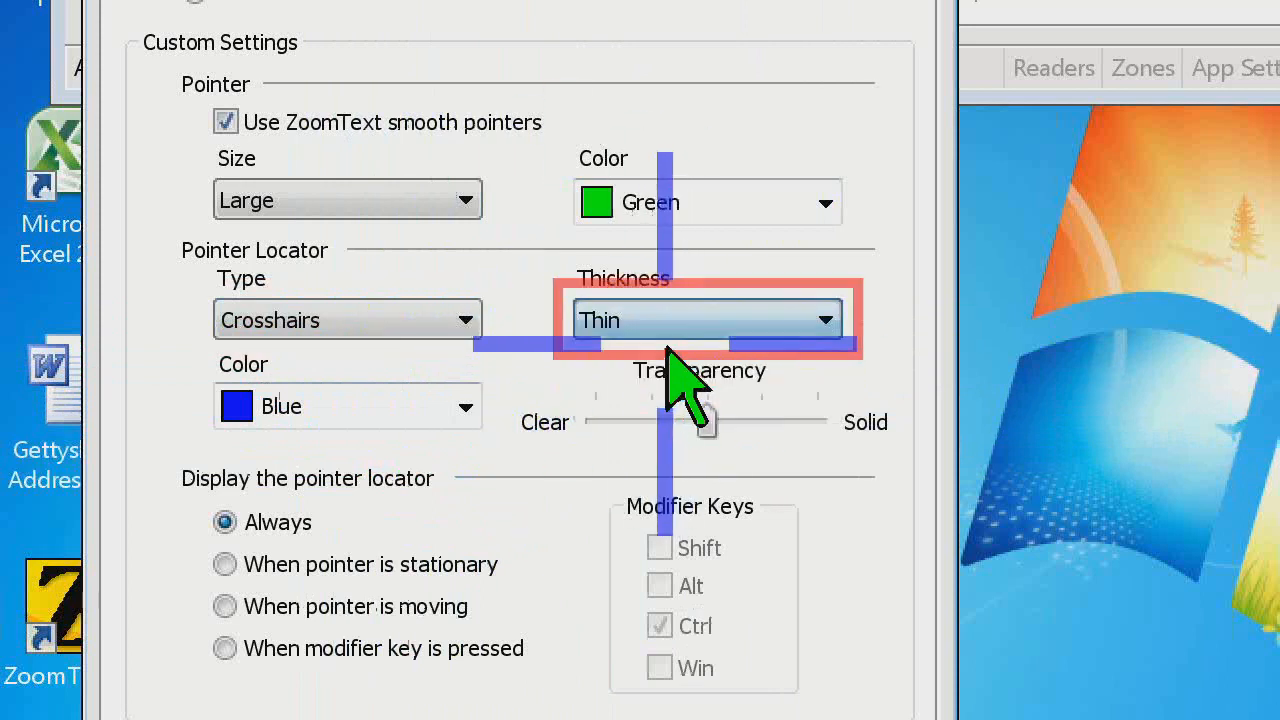
Set the pointer locator thickness to Medium and turn the locator off by setting its type to None
left_click(690, 320)
left_click(660, 382)
left_click(465, 405)
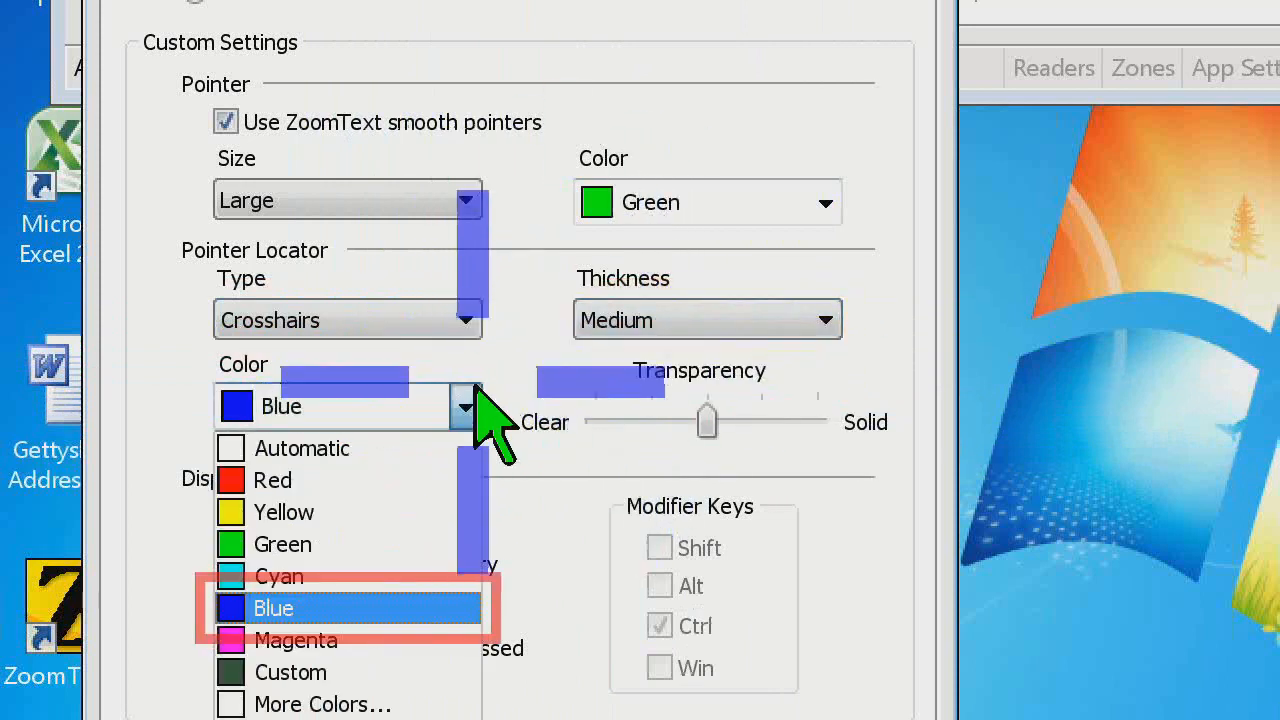
left_click(470, 405)
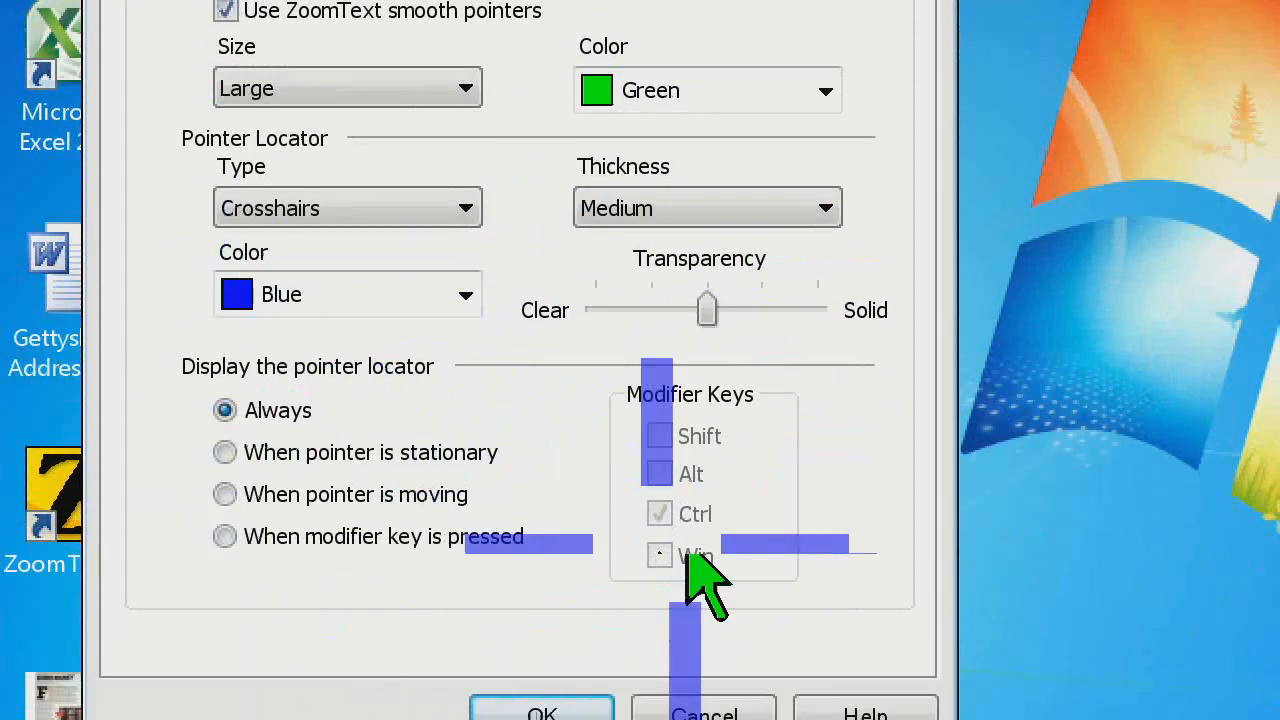
left_click(466, 210)
left_click(438, 242)
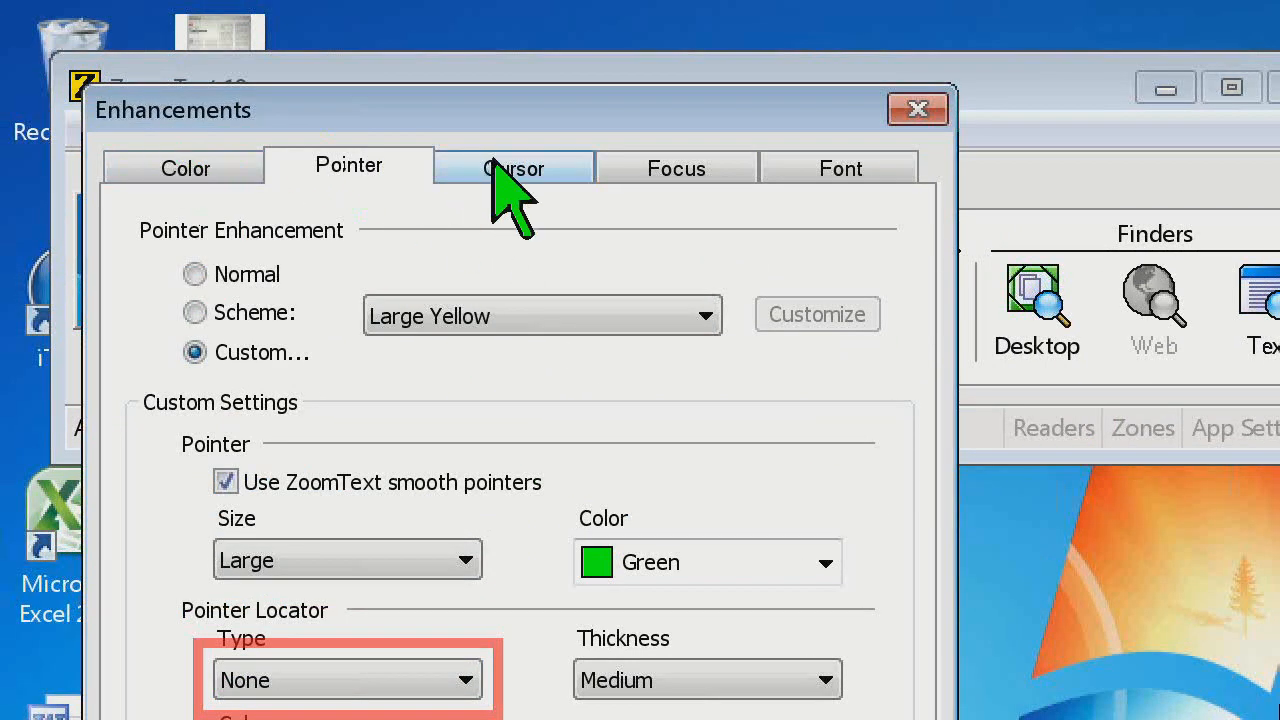
Switch the cursor enhancement from a scheme to Custom and preview its locator on the sample text
left_click(513, 170)
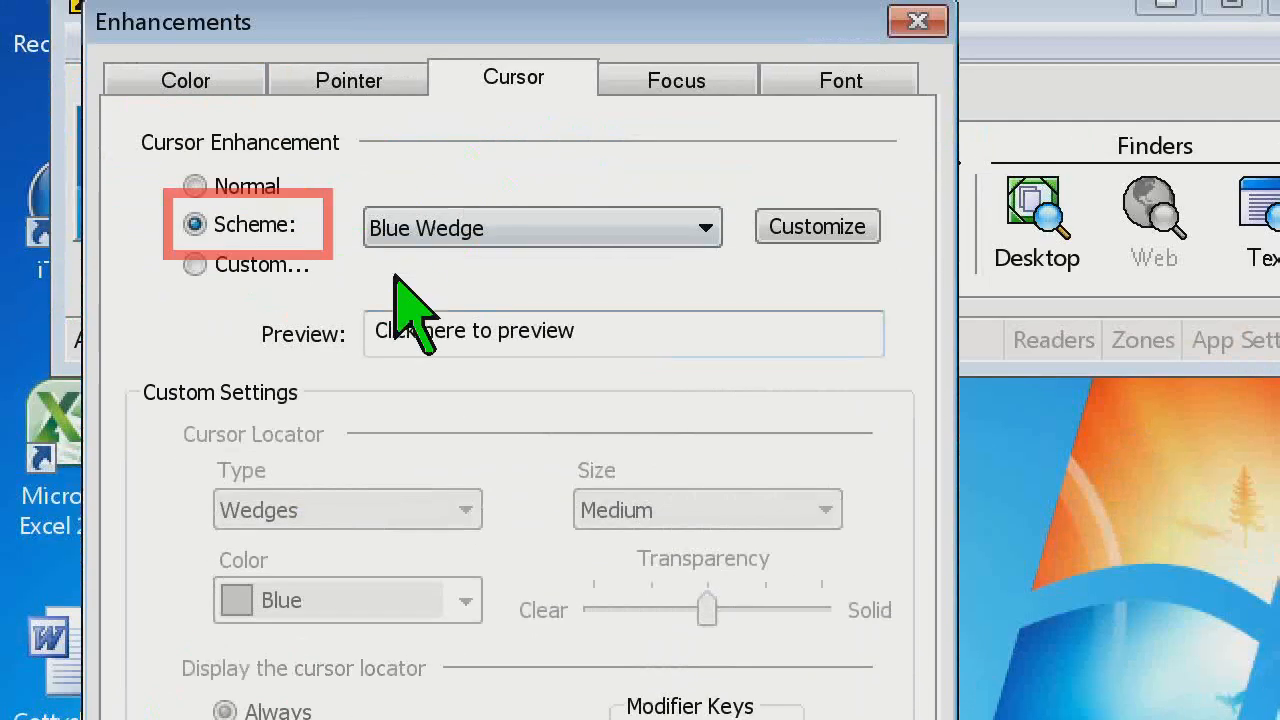
left_click(255, 264)
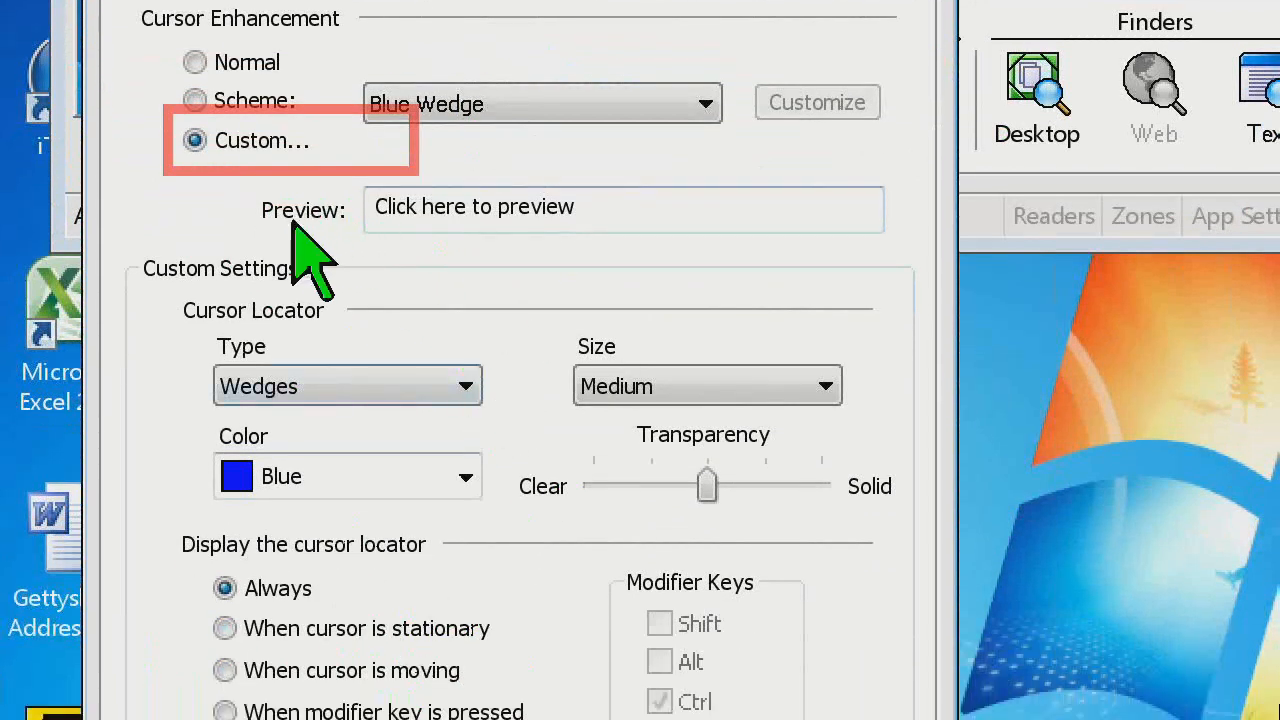
left_click(593, 207)
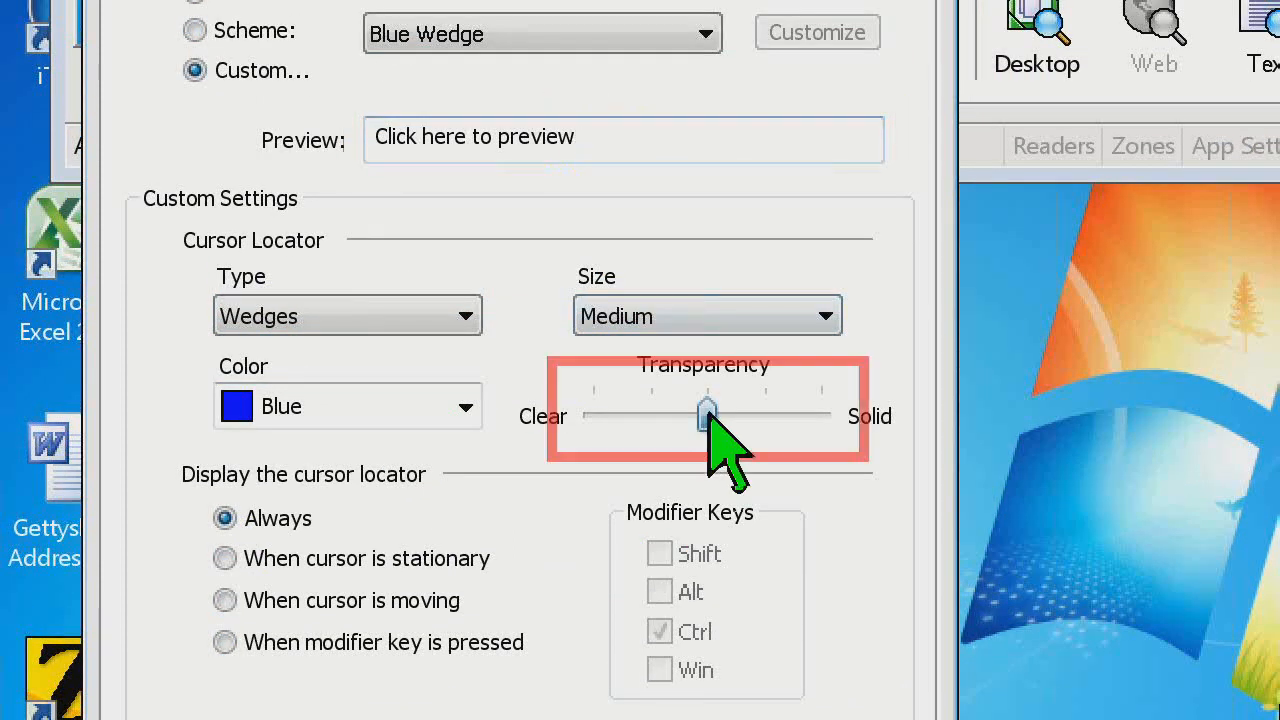
mouse_move(700, 410)
left_mouse_down()
mouse_move(610, 414)
mouse_move(696, 415)
left_mouse_up()
left_click(607, 136)
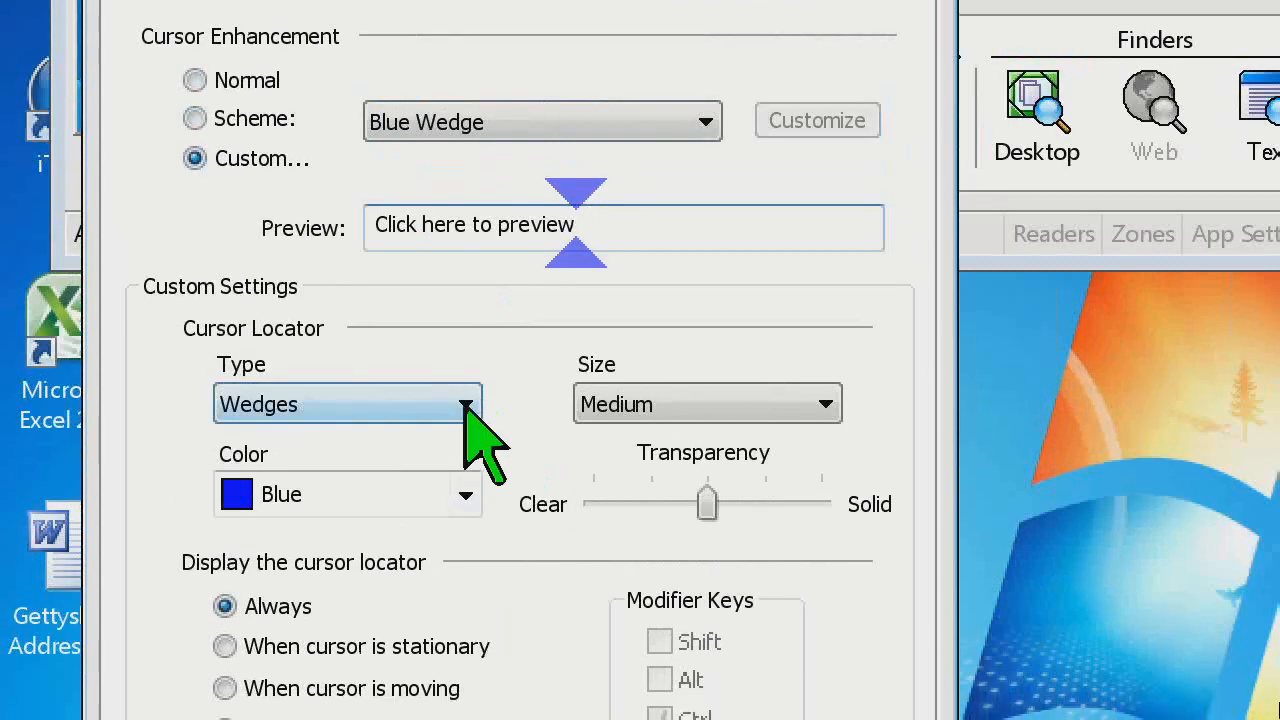
Preview the Wedges cursor locator type on the sample text
left_click(466, 408)
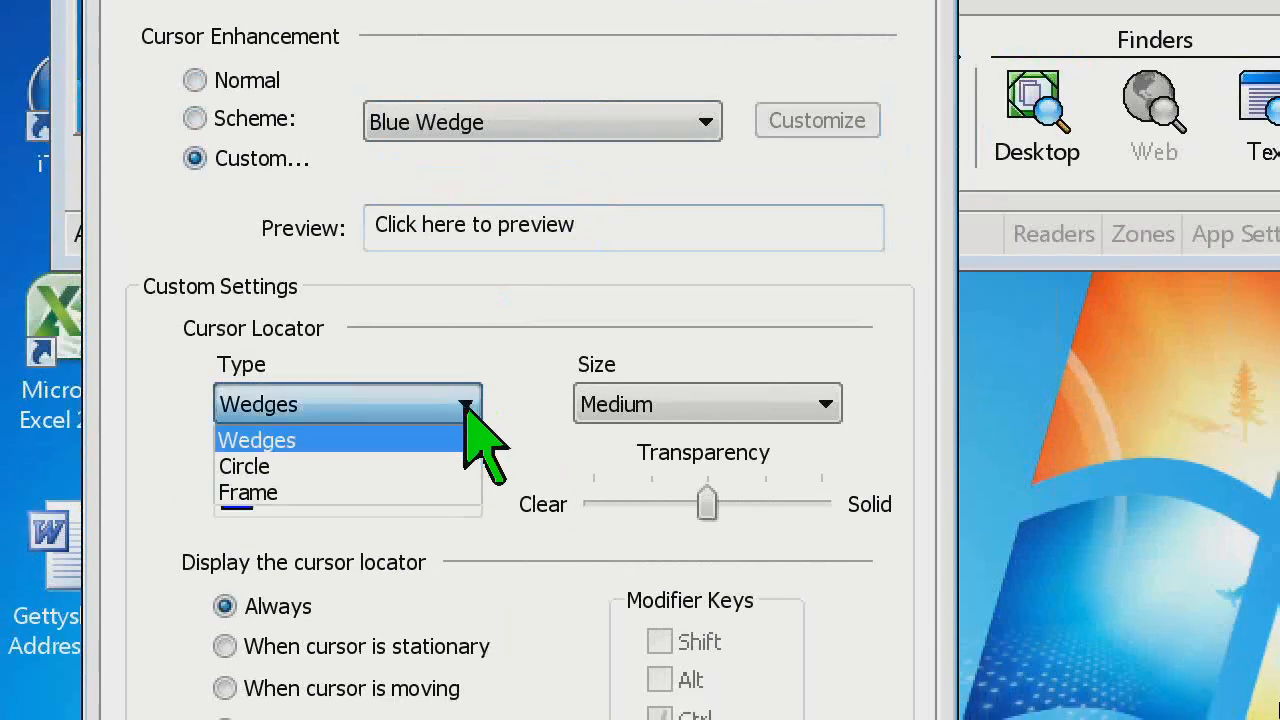
left_click(404, 440)
left_click(606, 226)
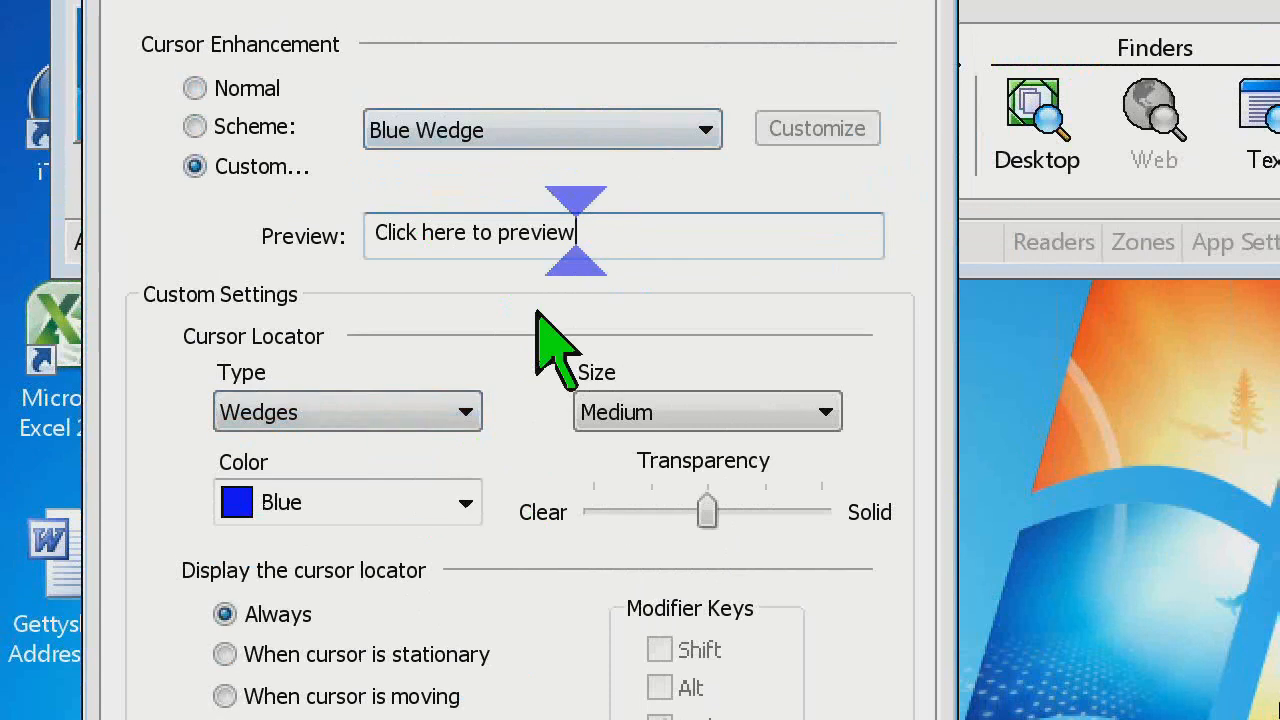
left_click(466, 412)
left_click(430, 449)
left_click(583, 239)
Try the Circle and Frame cursor locator types on the sample text and set the type back to Wedges
left_click(434, 420)
left_click(434, 474)
left_click(585, 240)
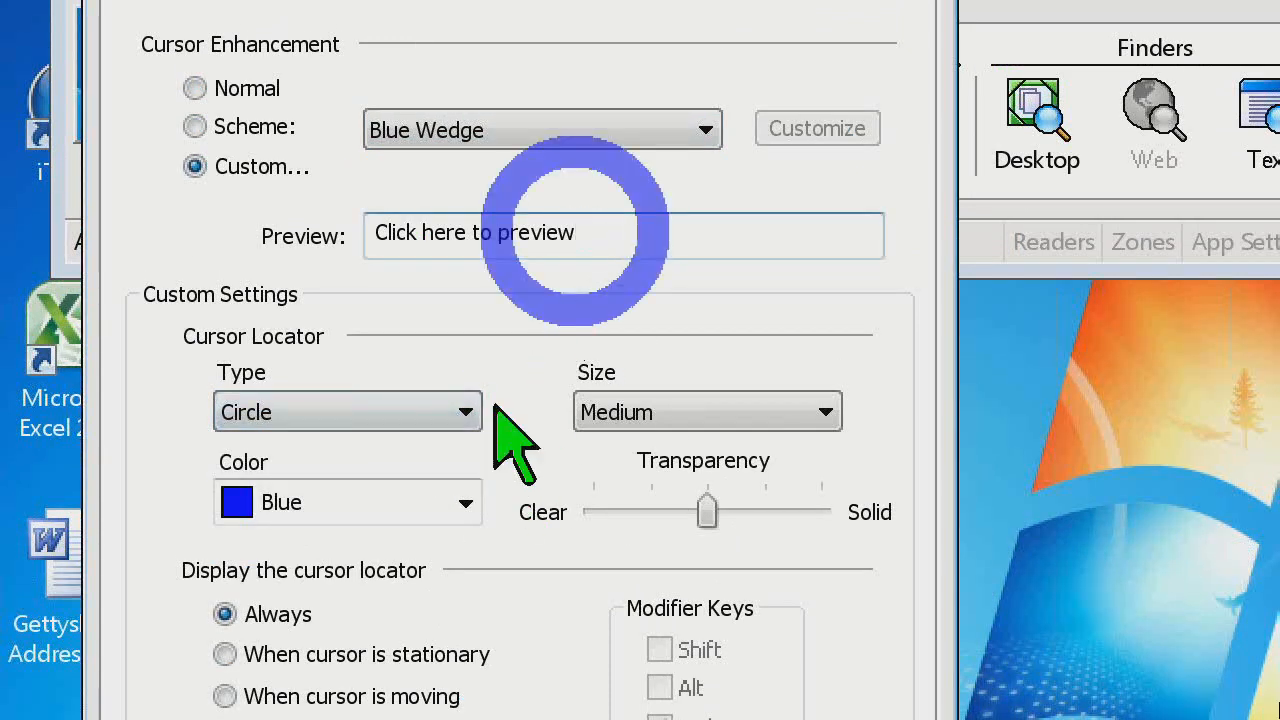
left_click(468, 414)
left_click(429, 502)
left_click(600, 240)
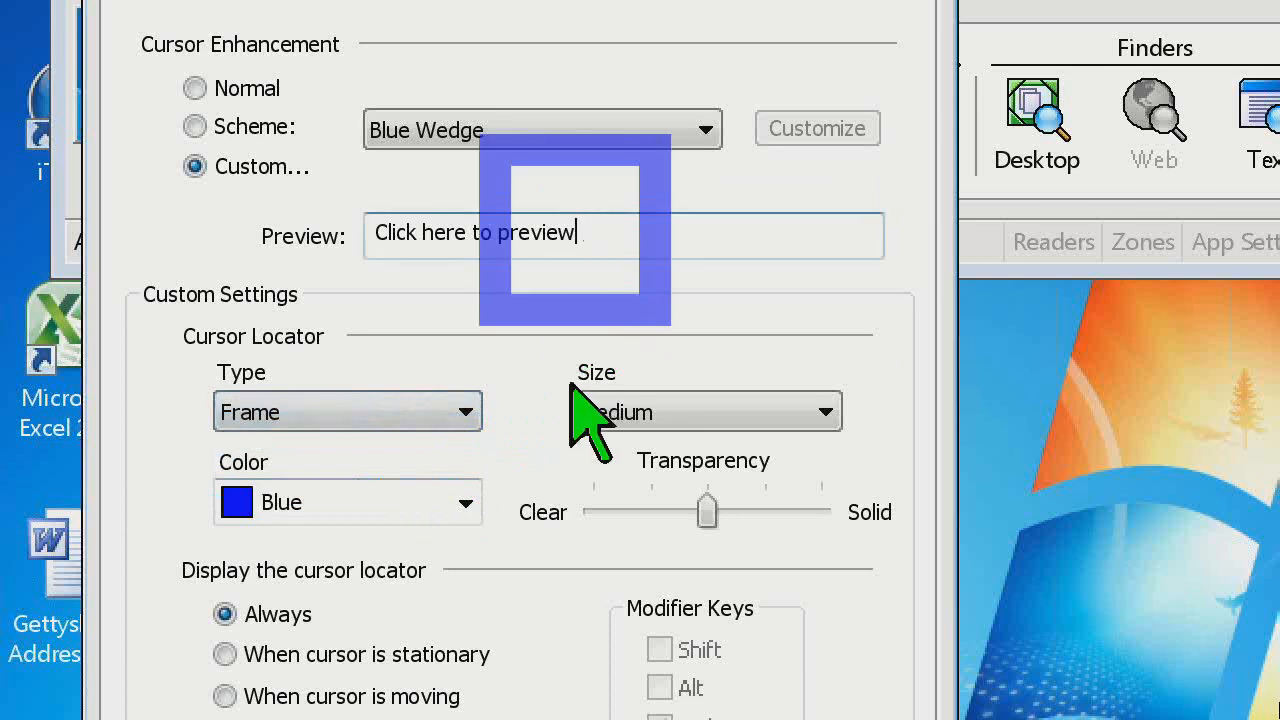
left_click(462, 414)
left_click(455, 449)
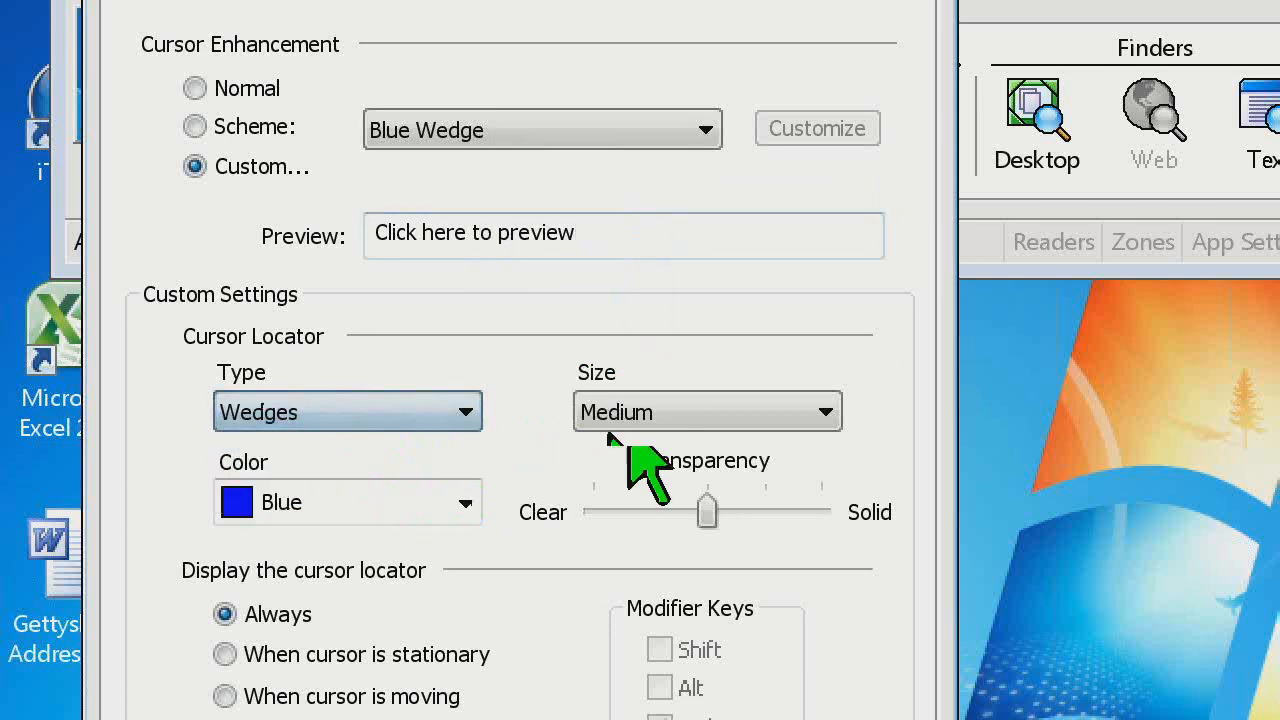
Try the Thin size for the wedge cursor locator on the sample text
left_click(640, 418)
left_click(638, 450)
left_click(631, 230)
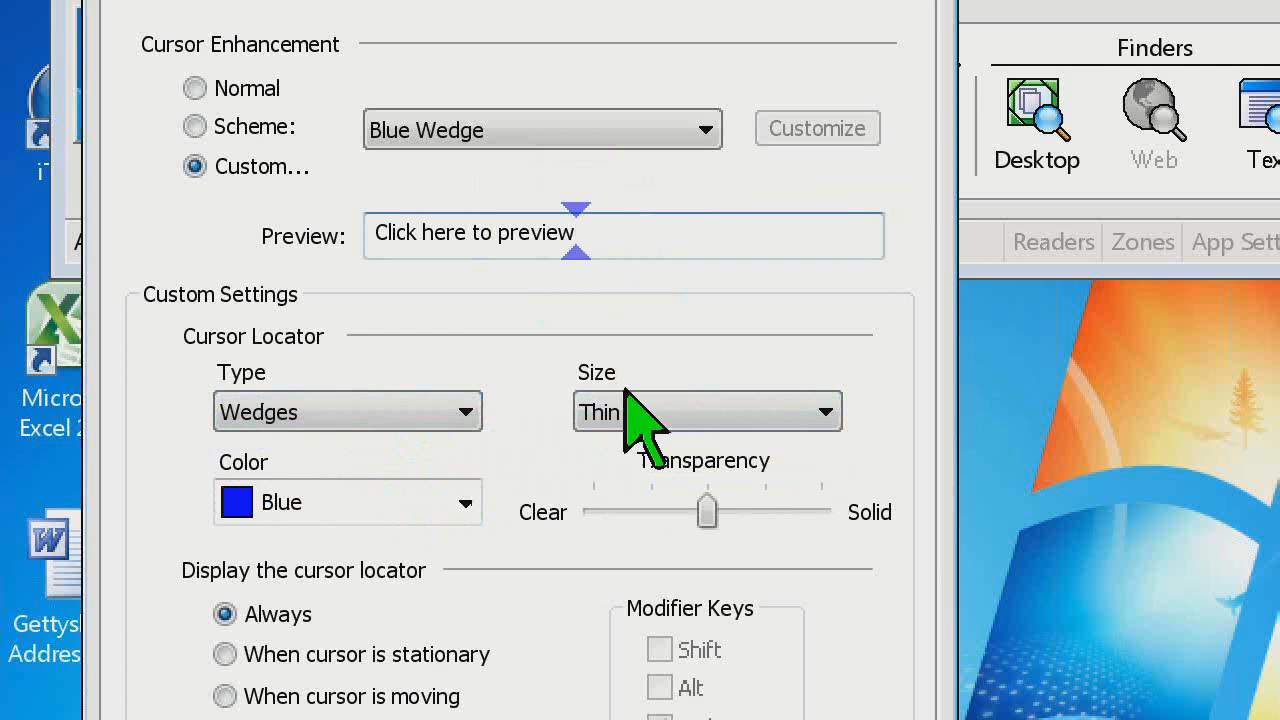
left_click(630, 410)
left_click(635, 412)
left_click(640, 232)
Try the Medium and Thick sizes for the wedge cursor locator on the sample text
left_click(650, 412)
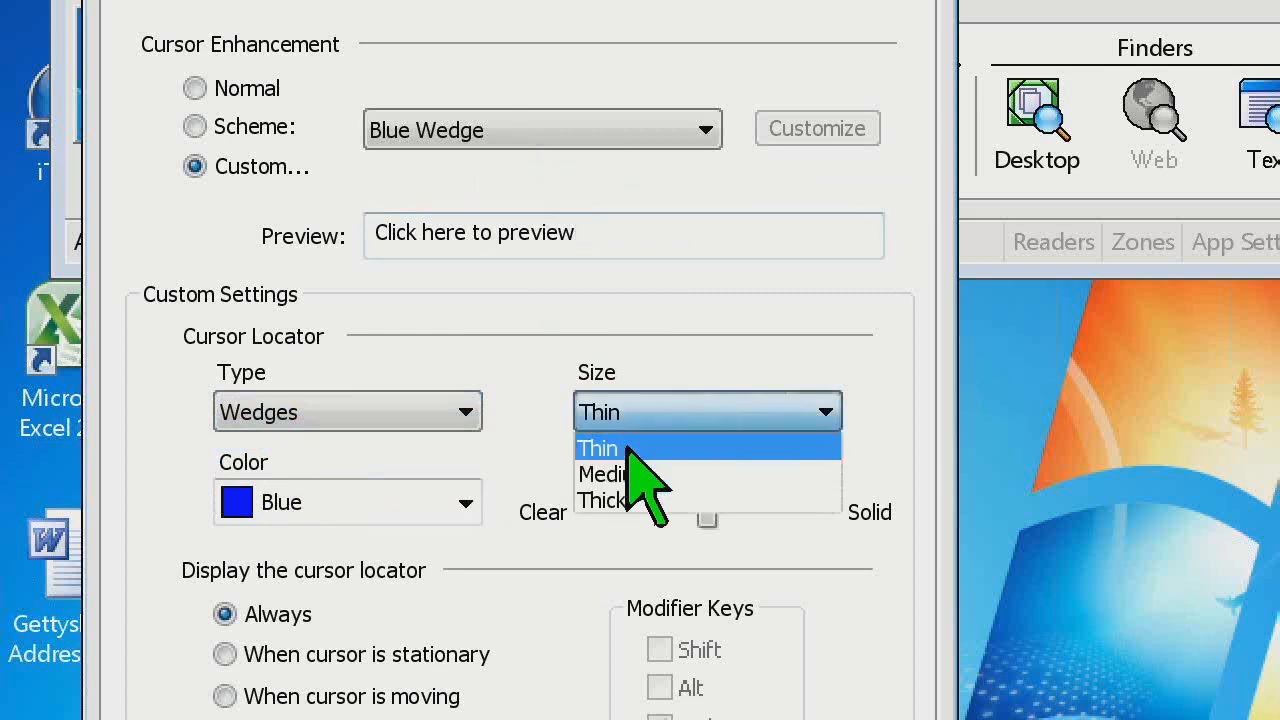
left_click(628, 474)
left_click(651, 234)
left_click(643, 412)
left_click(630, 500)
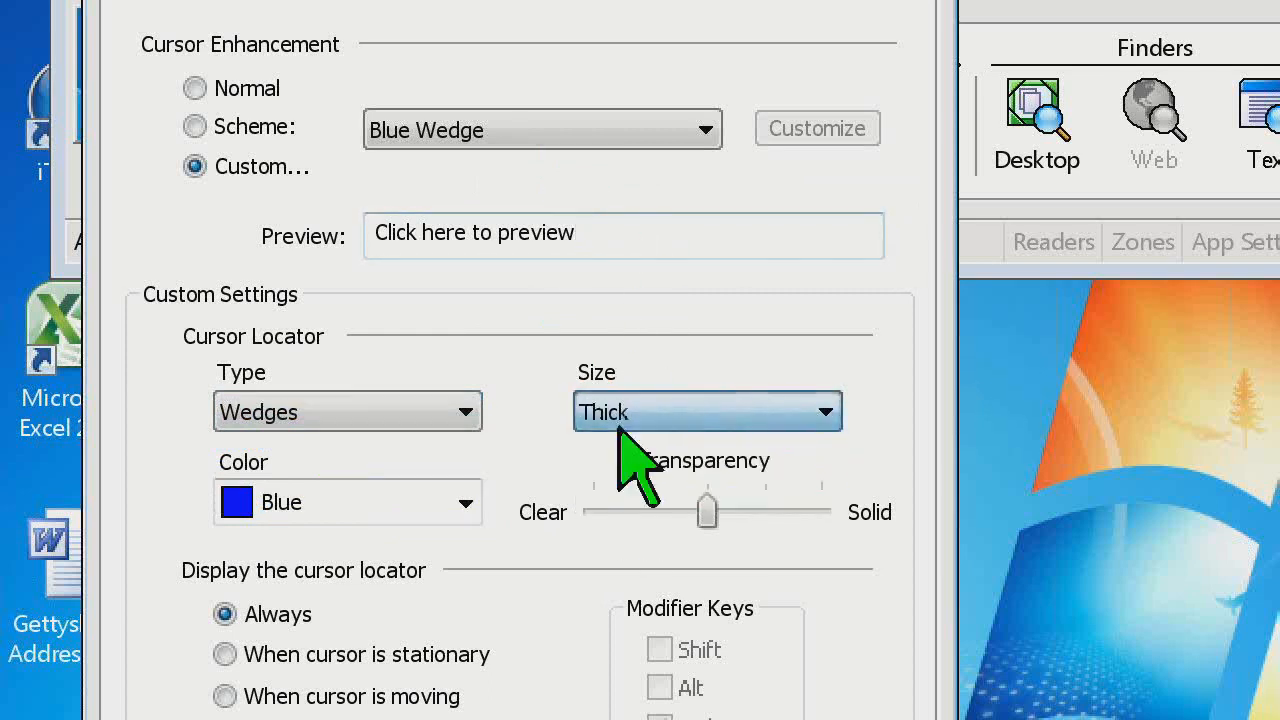
left_click(608, 232)
Try the Circle cursor locator type at the Thick size and at the Medium size
left_click(435, 414)
left_click(420, 446)
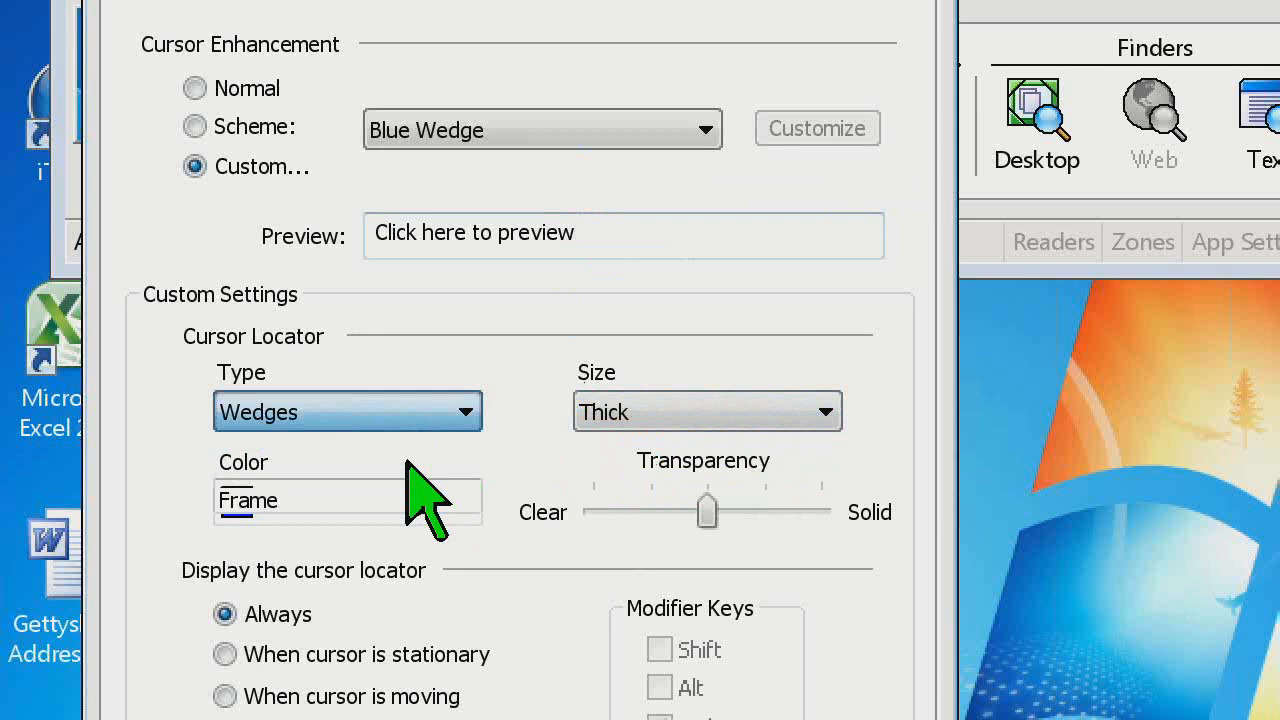
left_click(440, 410)
left_click(420, 474)
left_click(652, 236)
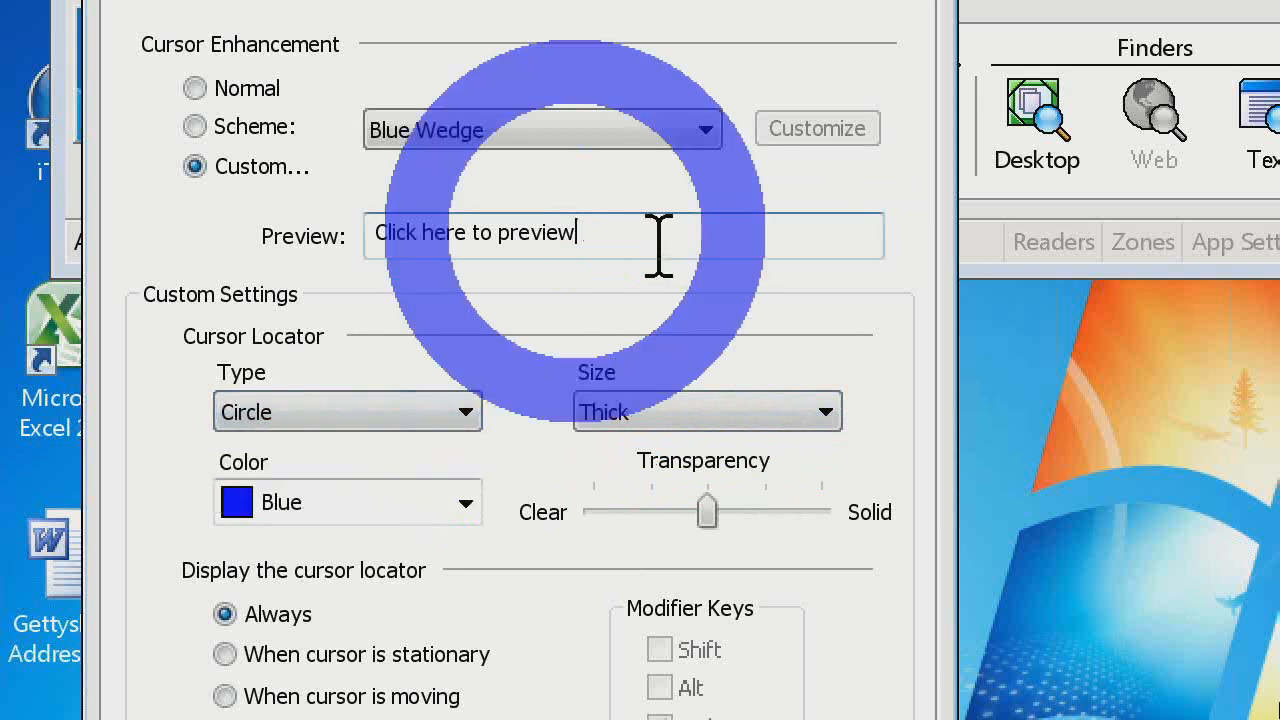
left_click(703, 410)
left_click(680, 471)
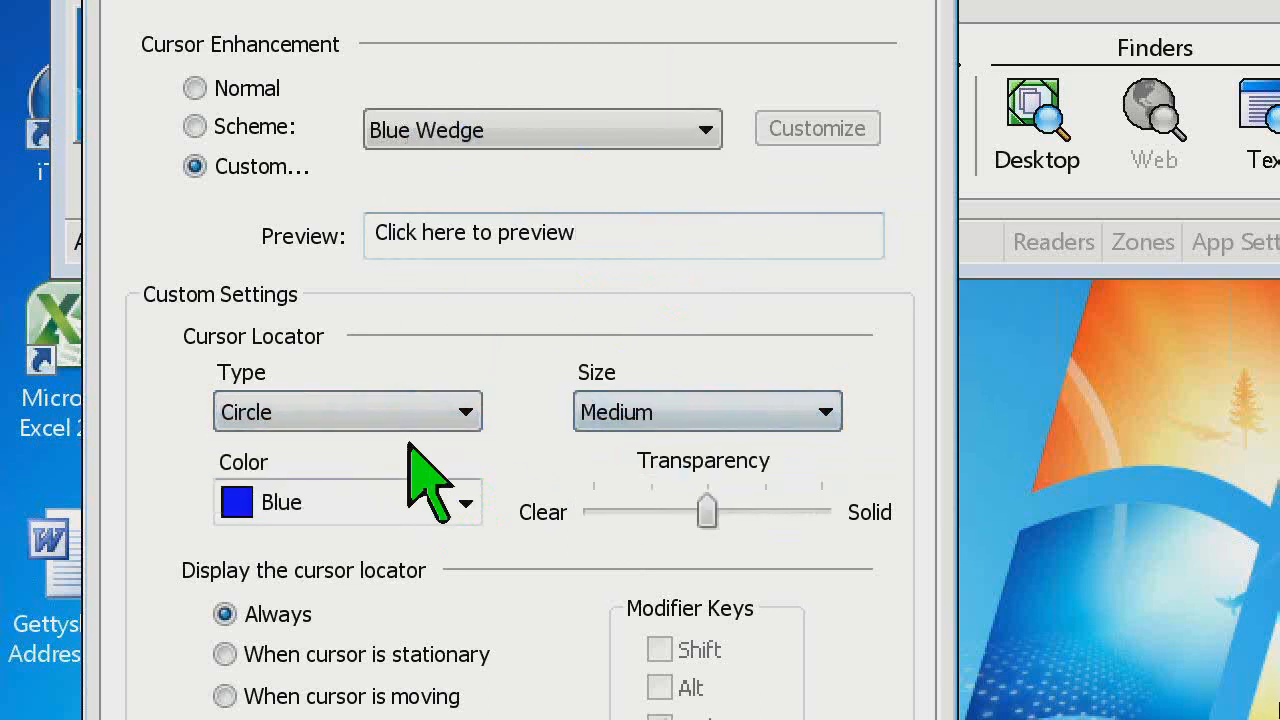
left_click(651, 234)
Try the Frame cursor locator type and preview it in Red
left_click(435, 414)
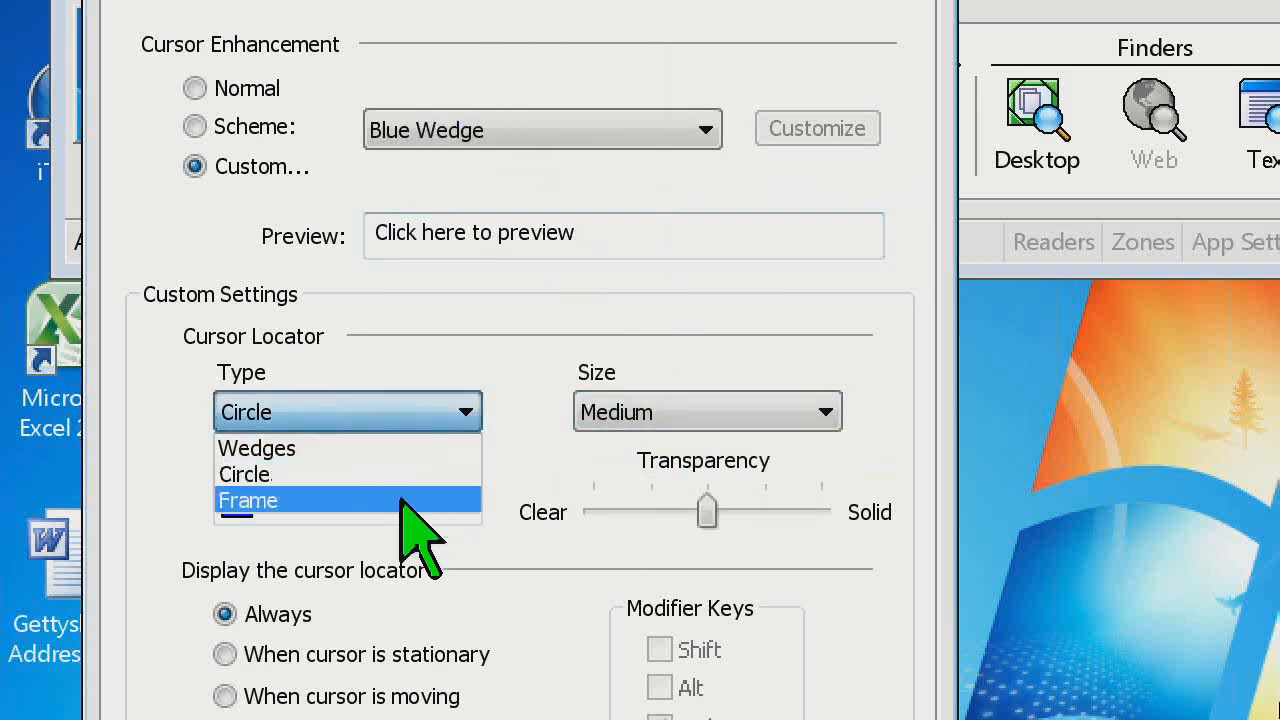
left_click(402, 500)
left_click(646, 234)
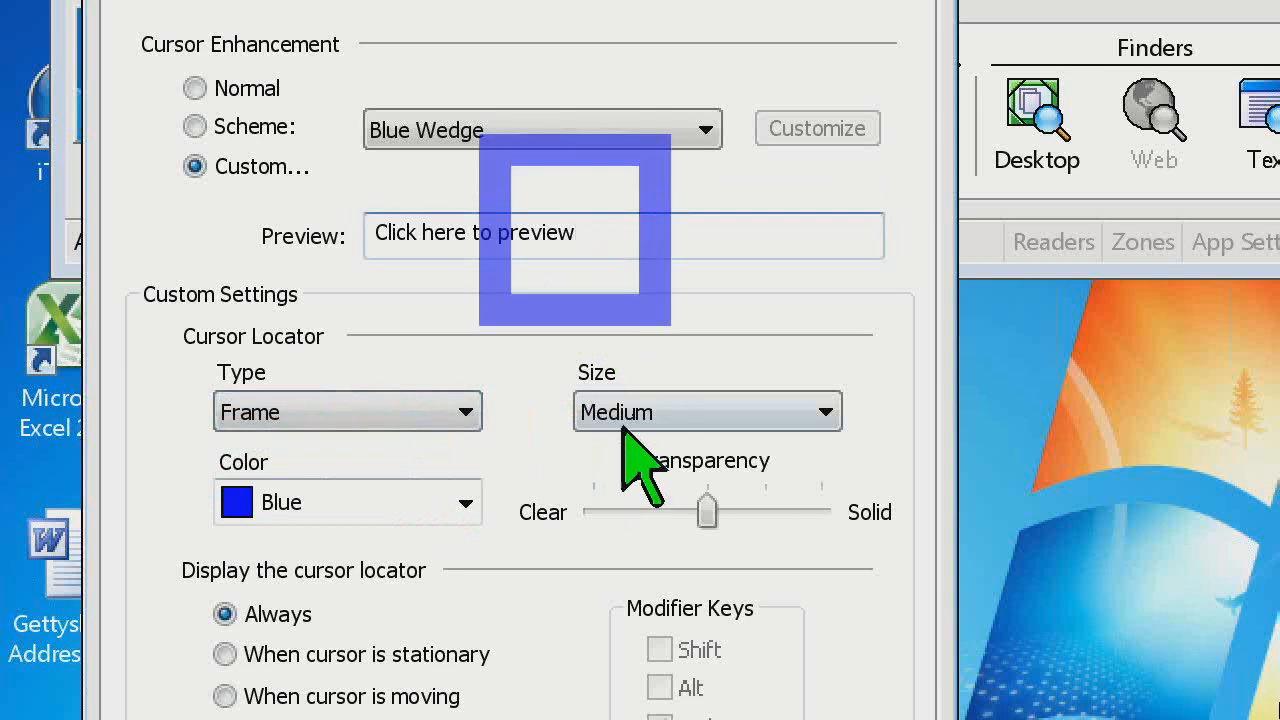
left_click(465, 503)
left_click(443, 574)
left_click(630, 245)
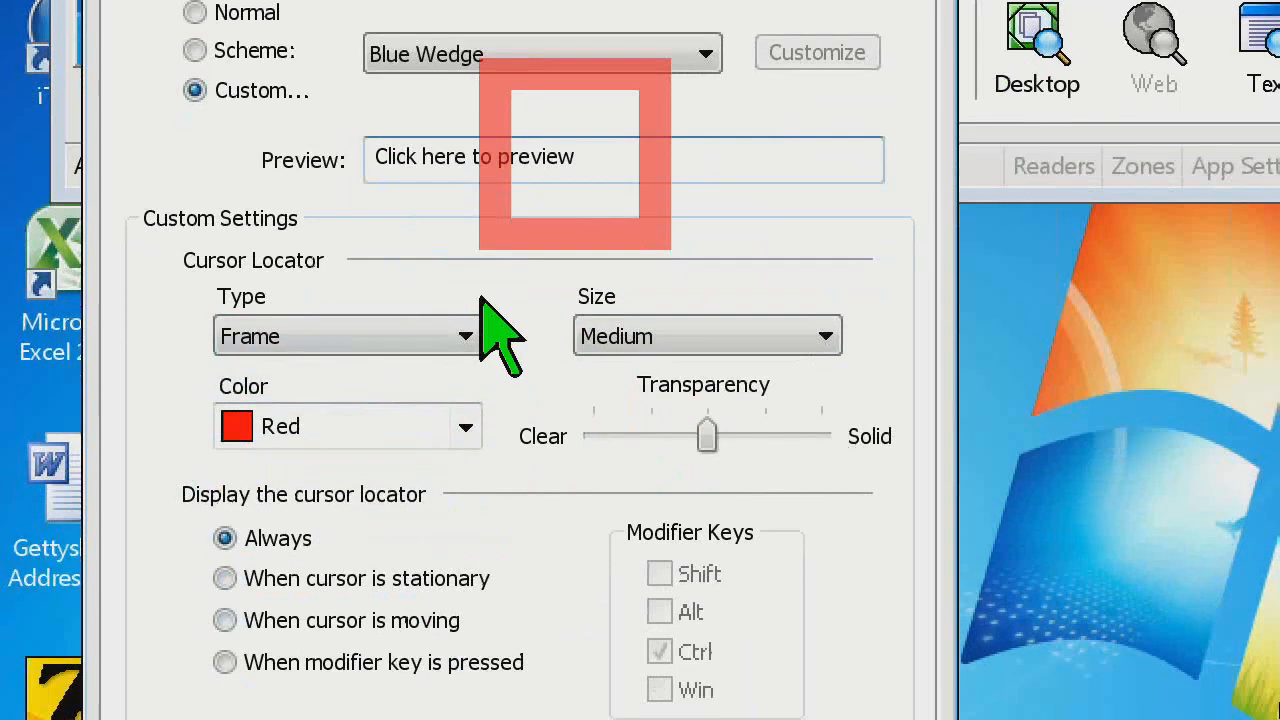
Set the cursor locator type to Circle and its color to Yellow, previewing the result
left_click(465, 412)
left_click(440, 399)
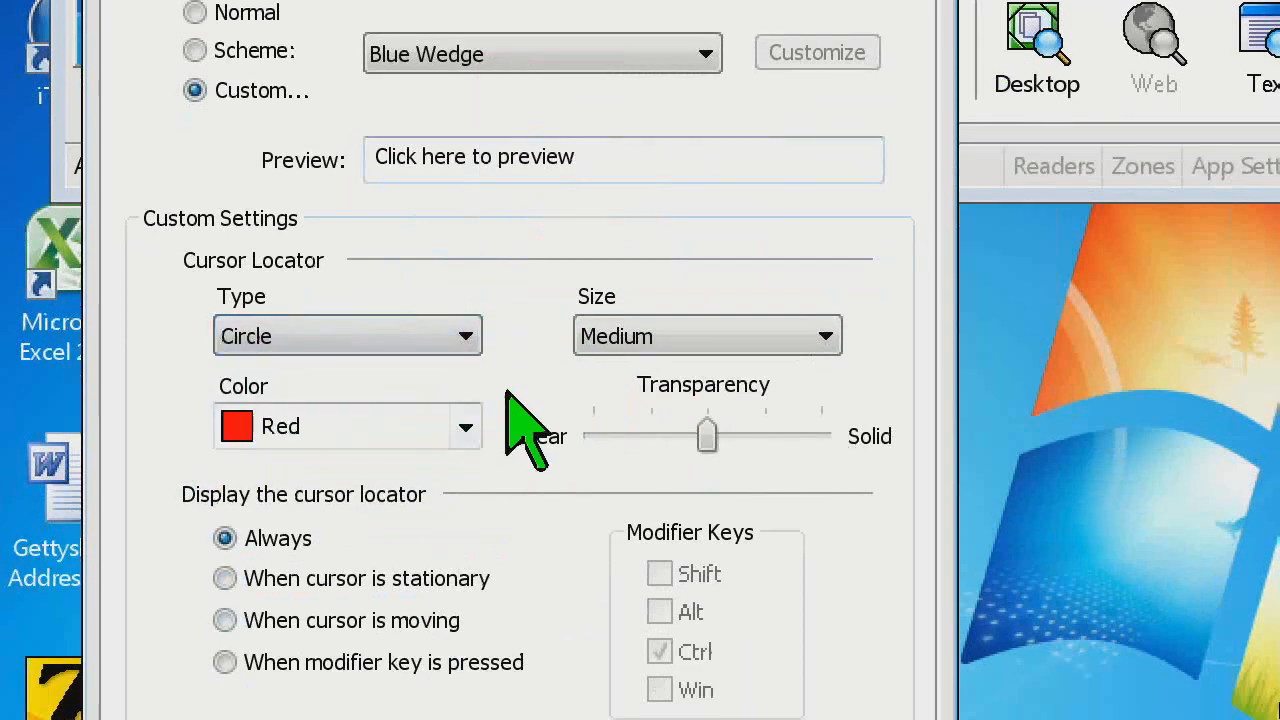
left_click(637, 140)
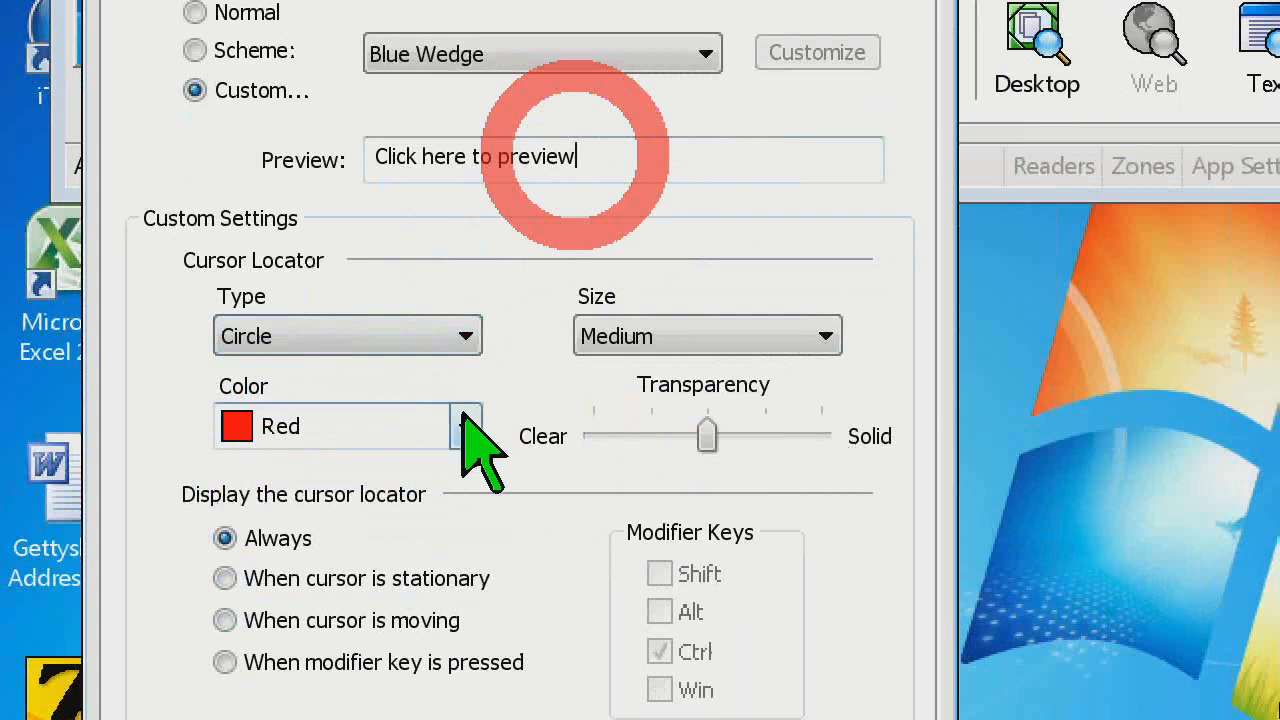
left_click(465, 426)
left_click(416, 531)
left_click(648, 168)
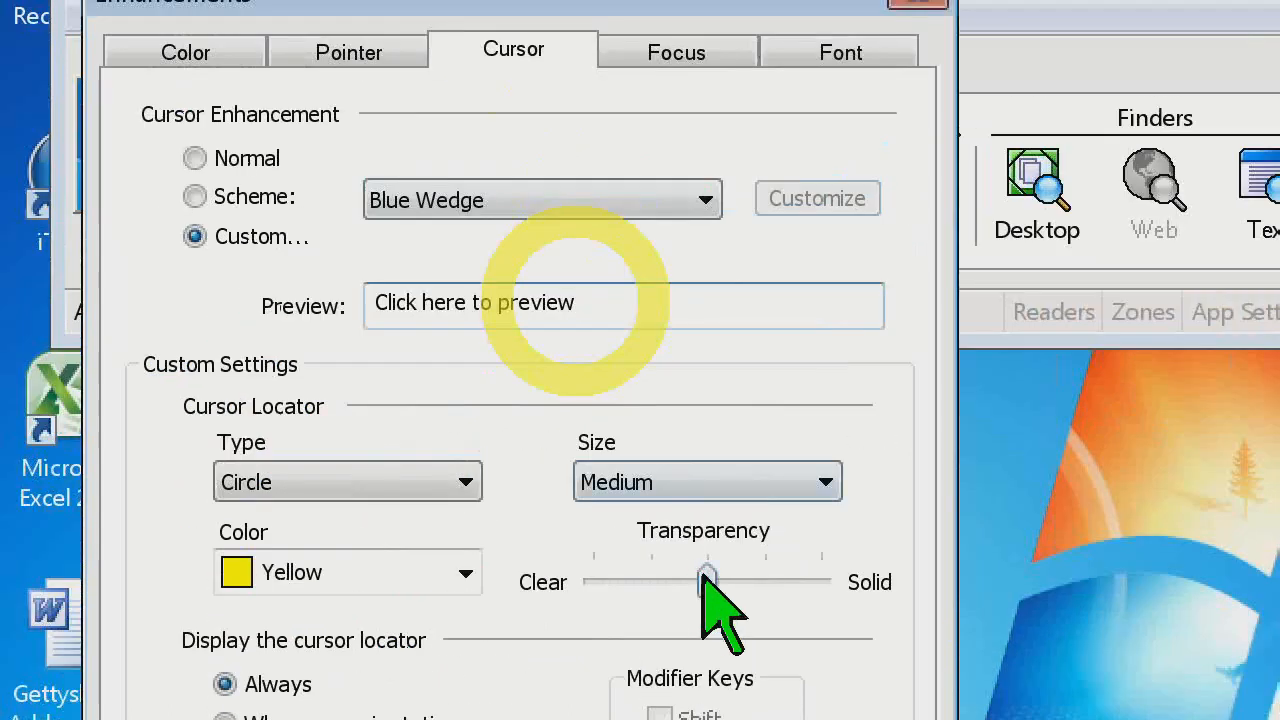
Try fully Solid transparency for the cursor locator, moving the text cursor back and forth through the sample text
left_click_drag(706, 582, 830, 585)
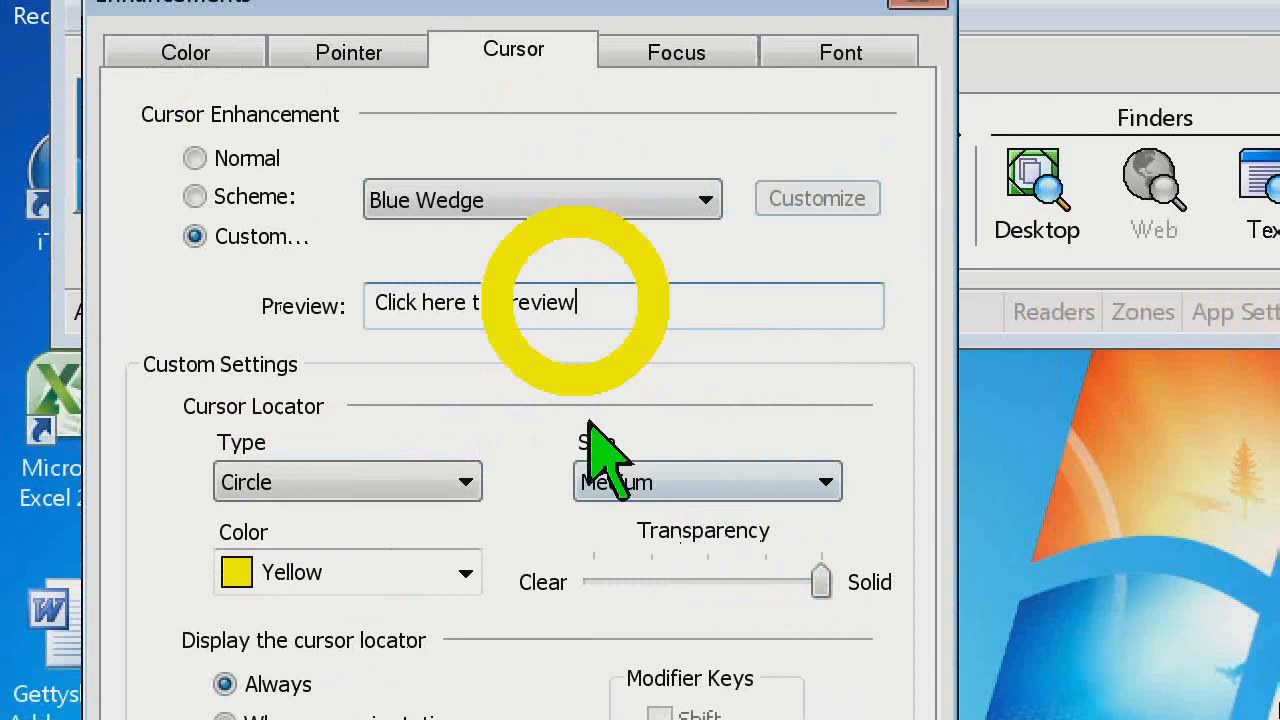
key("Left")
key("Left")
key("Left")
key("Left")
key("Left")
key("Left")
key("Left")
key("Left")
key("Left")
key("Left")
key("Left")
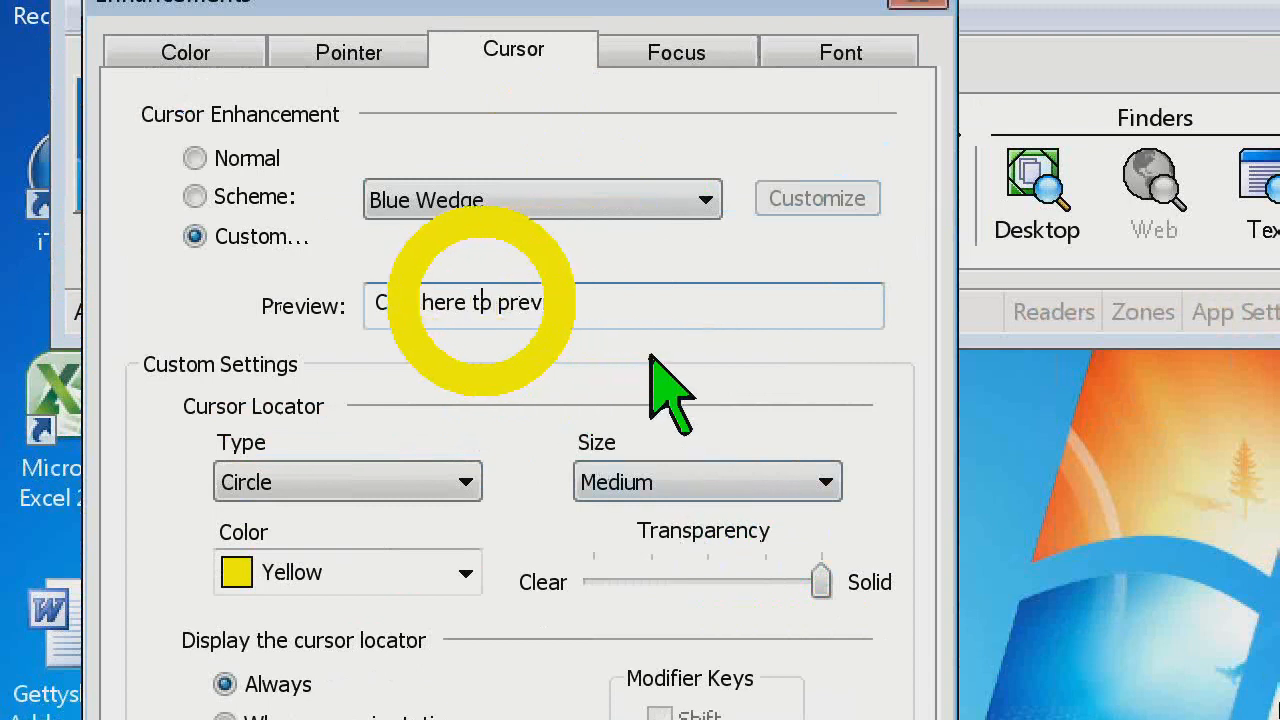
key("Right")
key("Right")
key("Right")
key("Right")
key("Right")
key("Right")
key("Right")
key("Right")
key("Right")
key("Right")
key("Right")
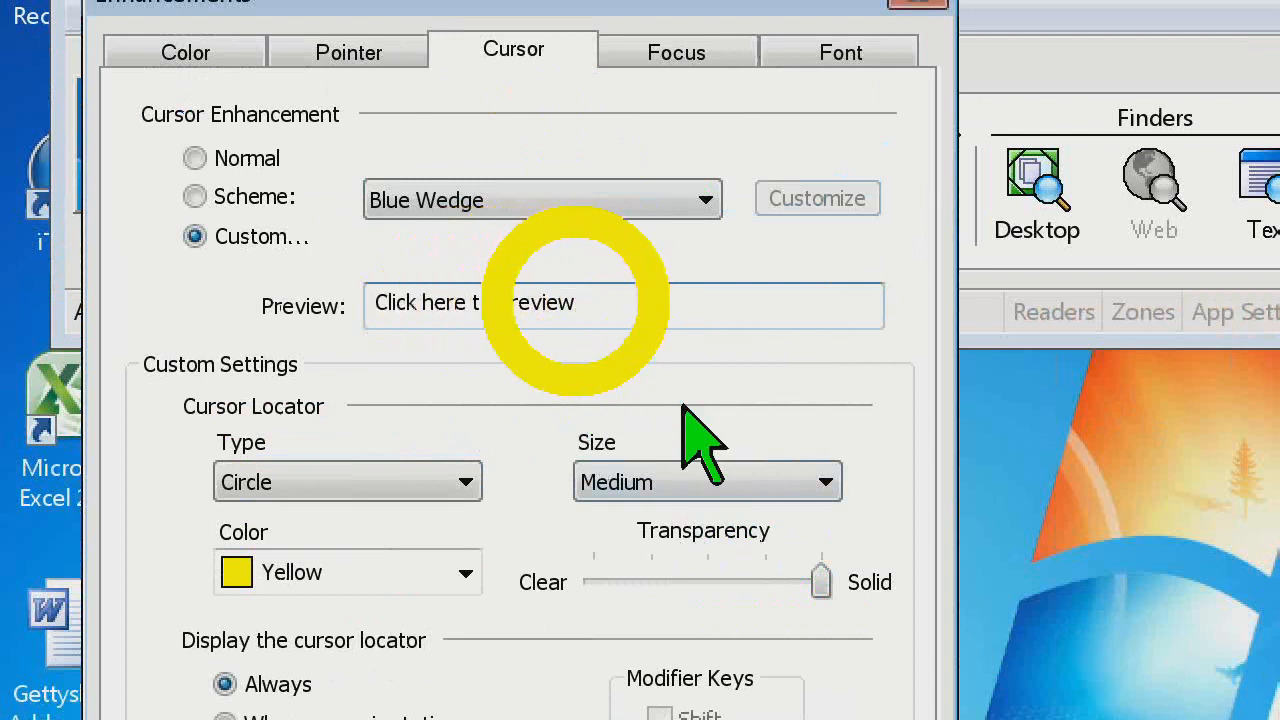
Set the cursor locator transparency slightly toward Clear from the midpoint and preview it, keeping the Circle type
left_click_drag(820, 582, 677, 553)
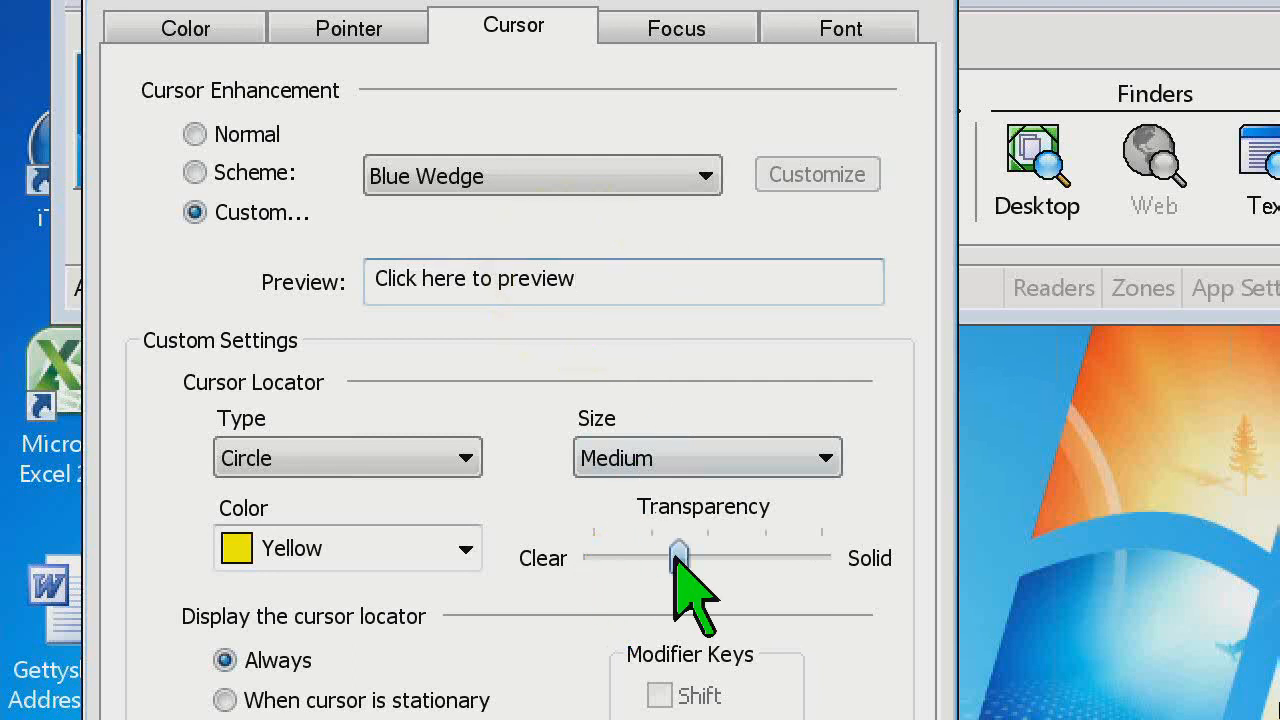
left_click(650, 285)
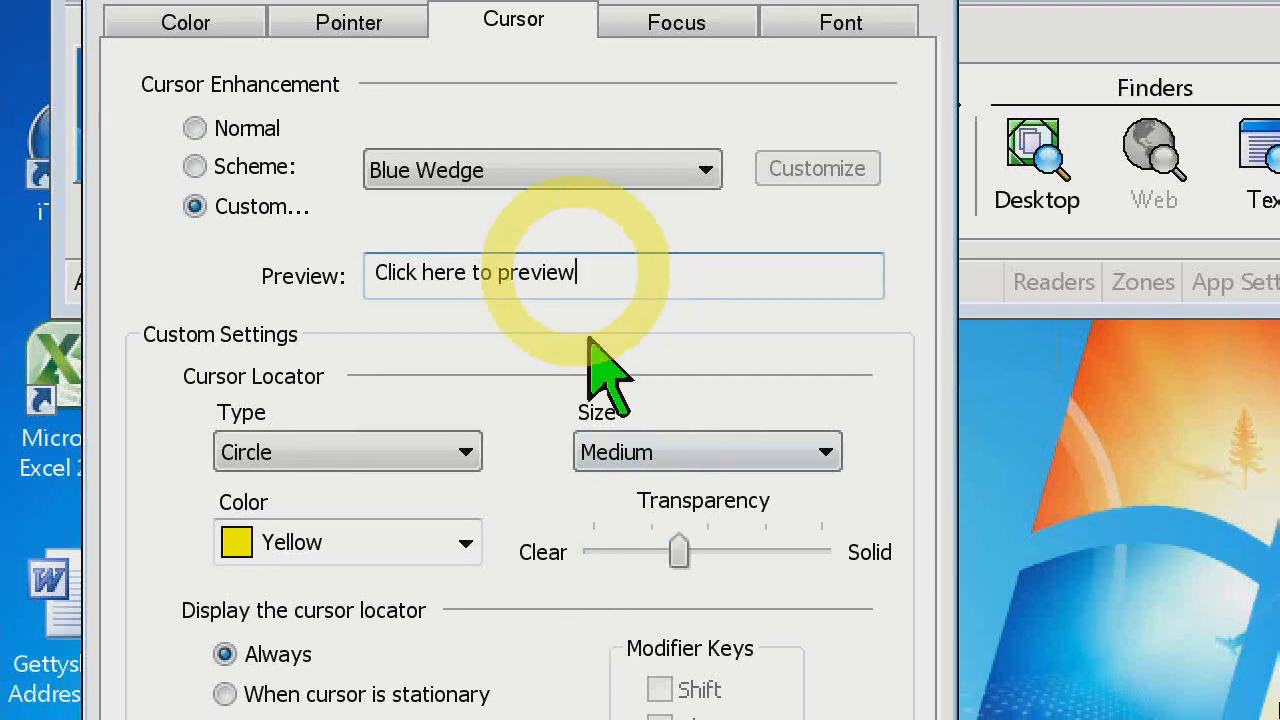
left_click(462, 452)
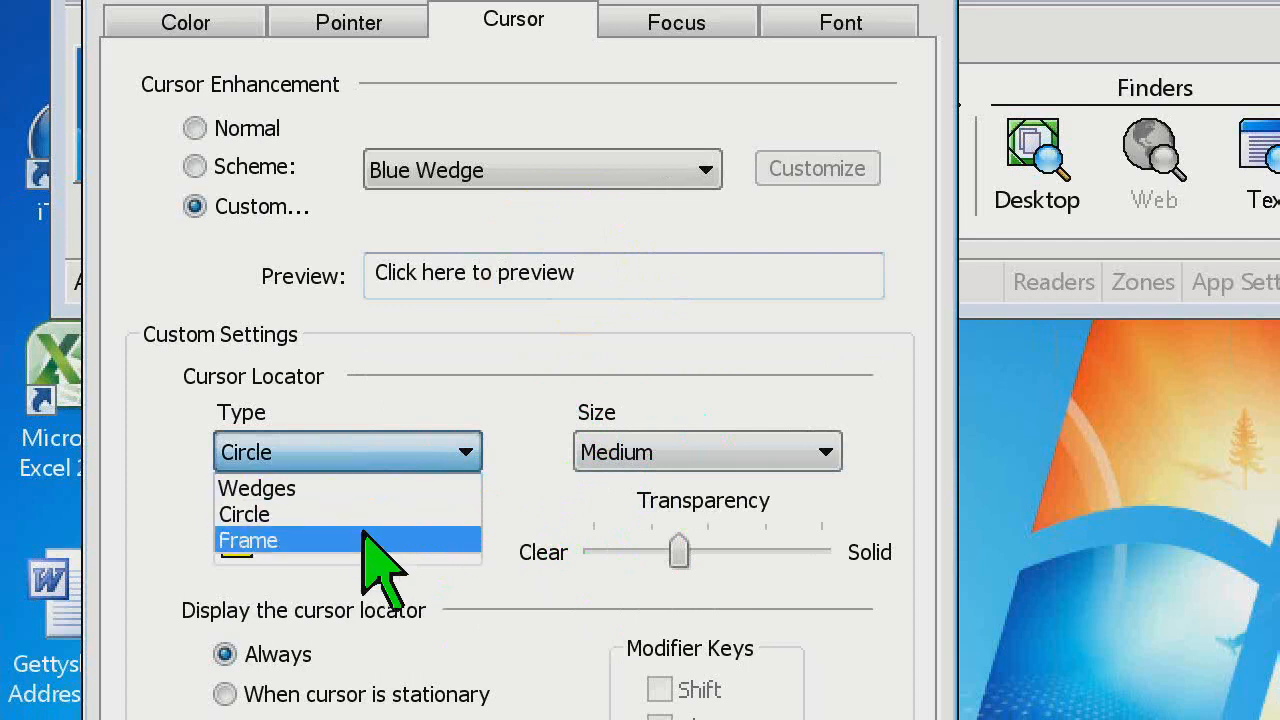
left_click(517, 441)
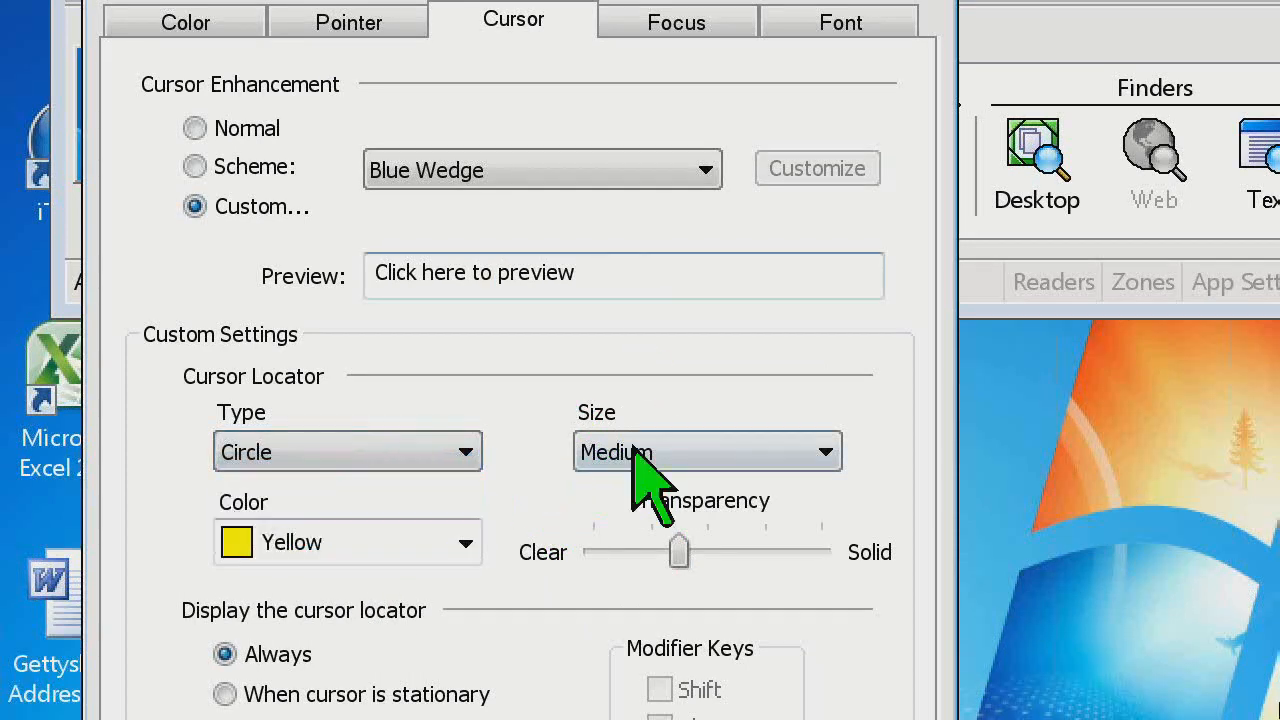
Try the Thick circle locator while moving the text cursor through the sample text, and set the size back to Medium
left_click(803, 452)
left_click(750, 535)
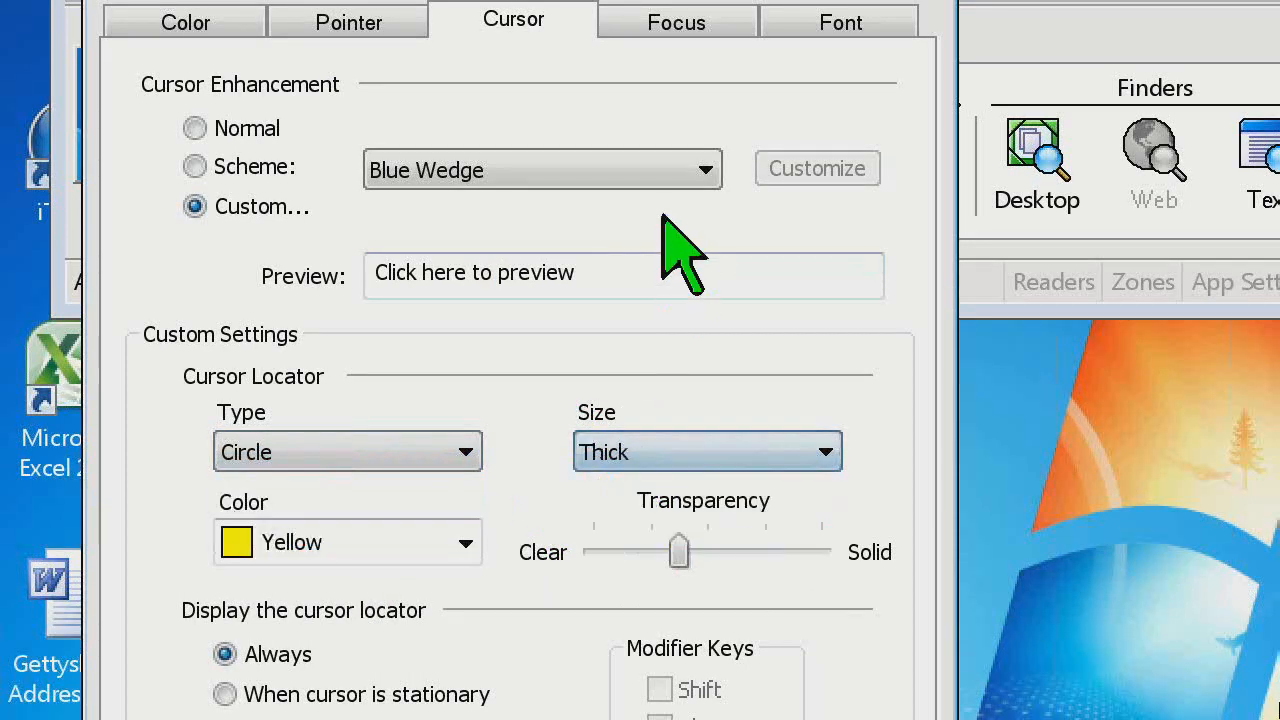
left_click(720, 280)
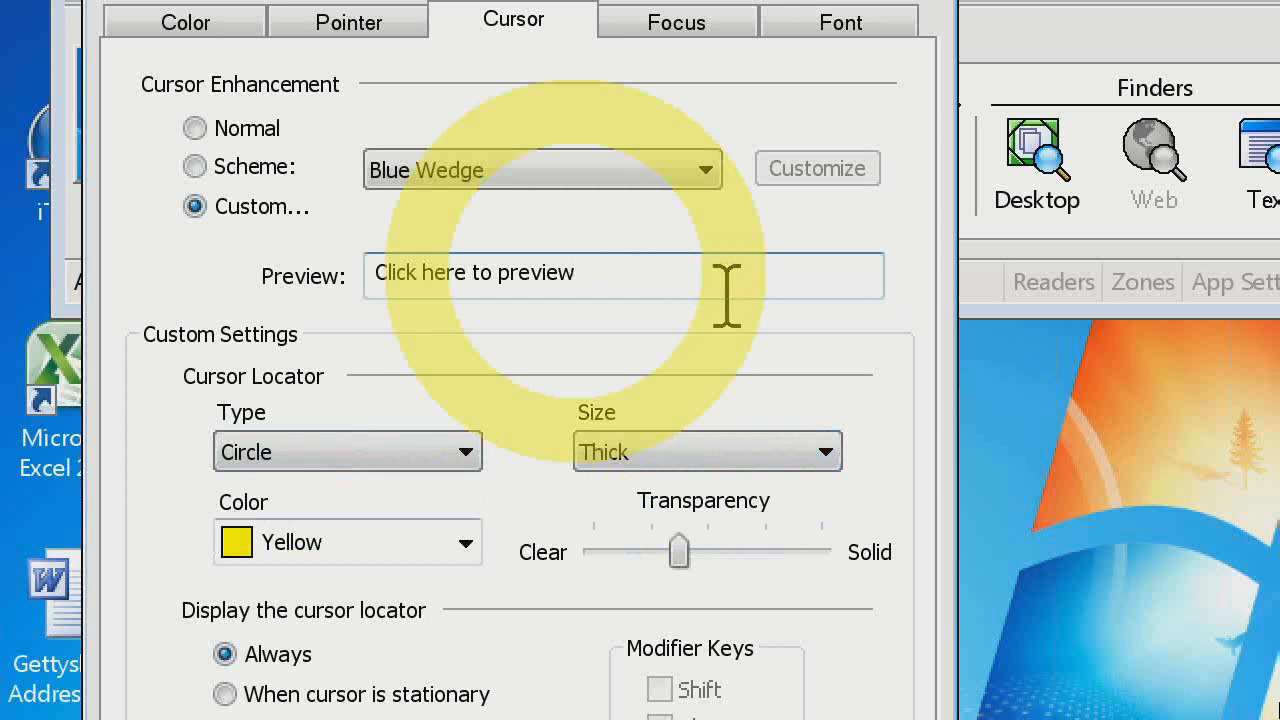
key("Left")
key("Left")
key("Left")
key("Left")
key("Left")
key("Left")
key("Left")
key("Right")
key("Right")
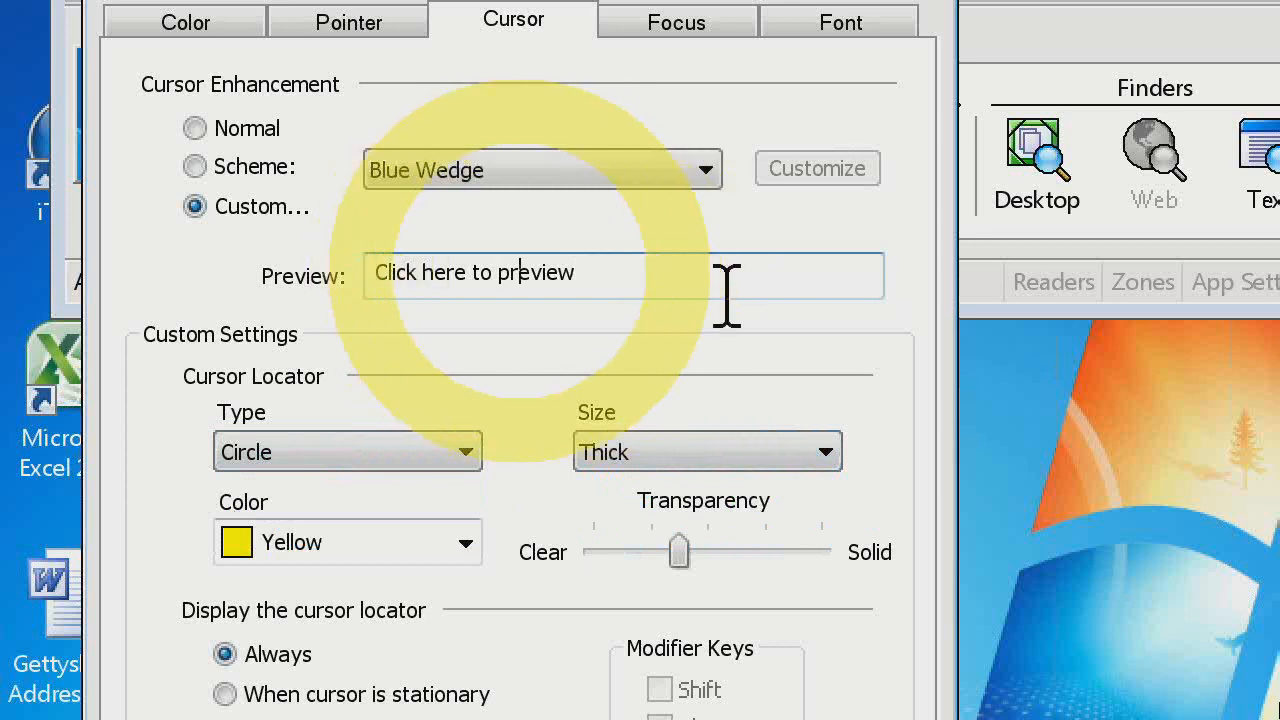
left_click(615, 452)
left_click(635, 512)
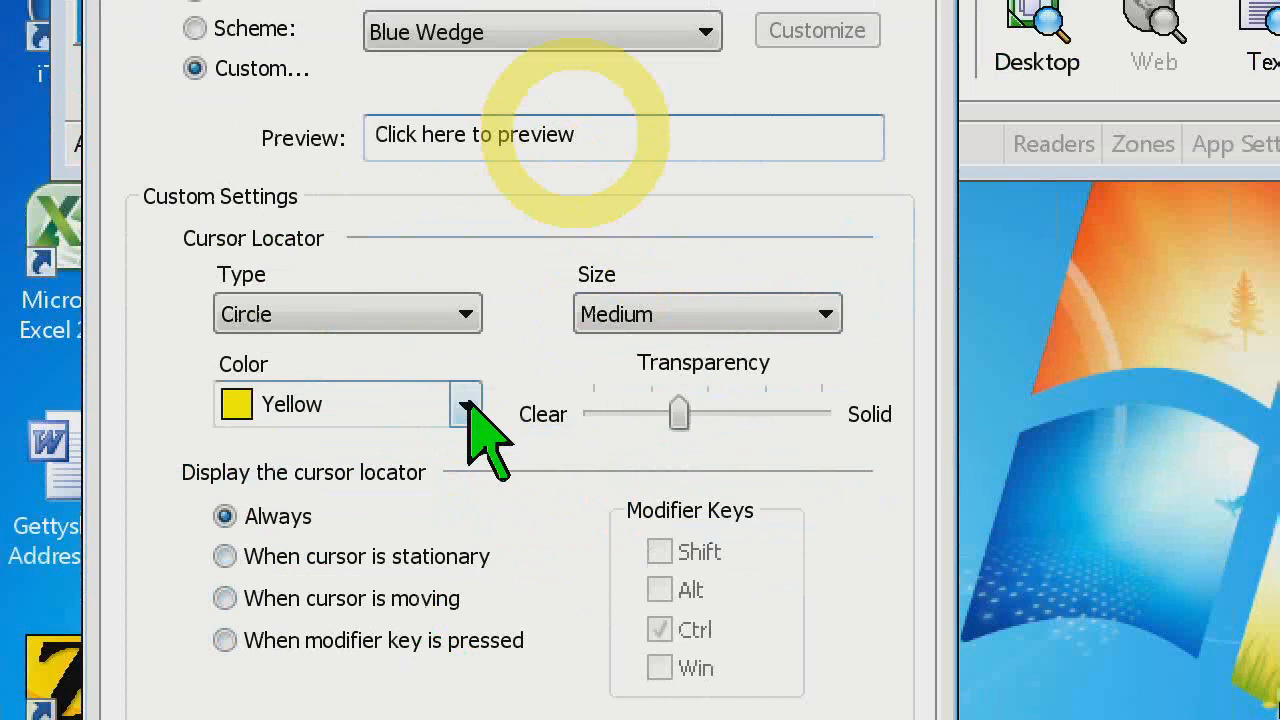
Keep the cursor locator Yellow and try displaying it only when the cursor is stationary or moving, previewing it in the sample text
left_click(466, 542)
left_click(478, 538)
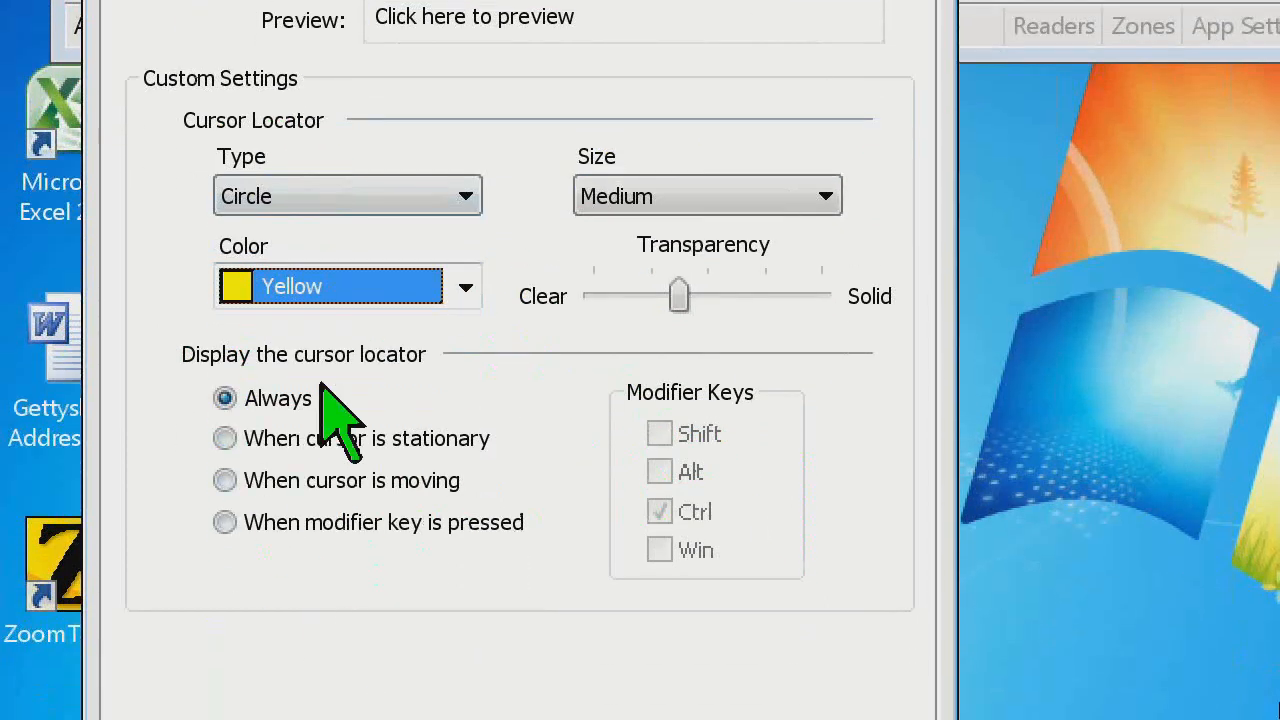
left_click(226, 439)
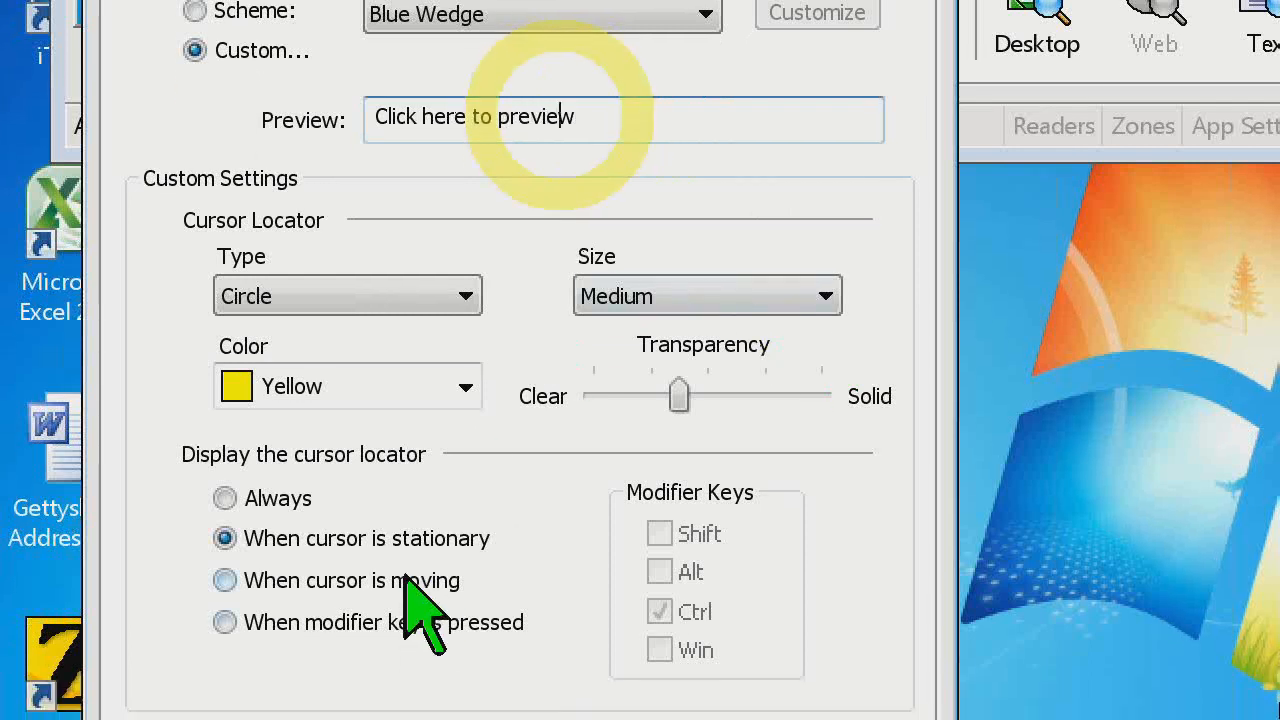
left_click(410, 628)
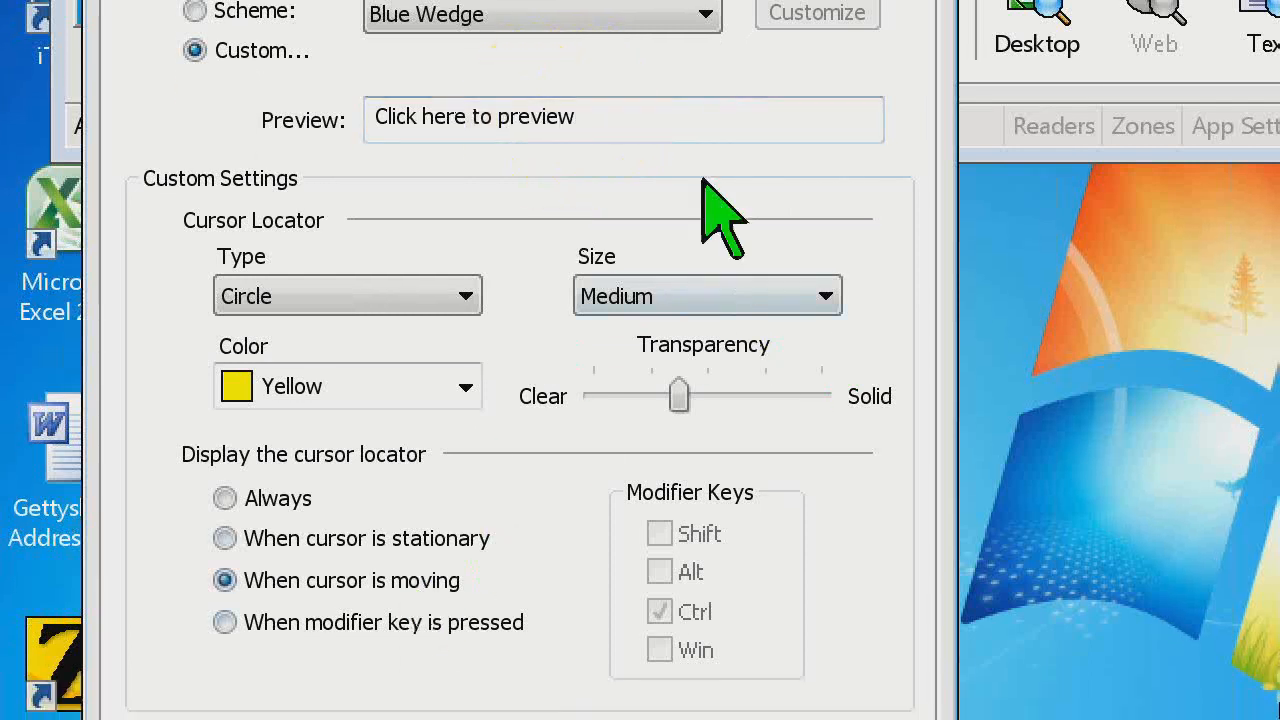
left_click(717, 124)
key("Left")
key("Left")
key("Left")
key("Left")
key("Left")
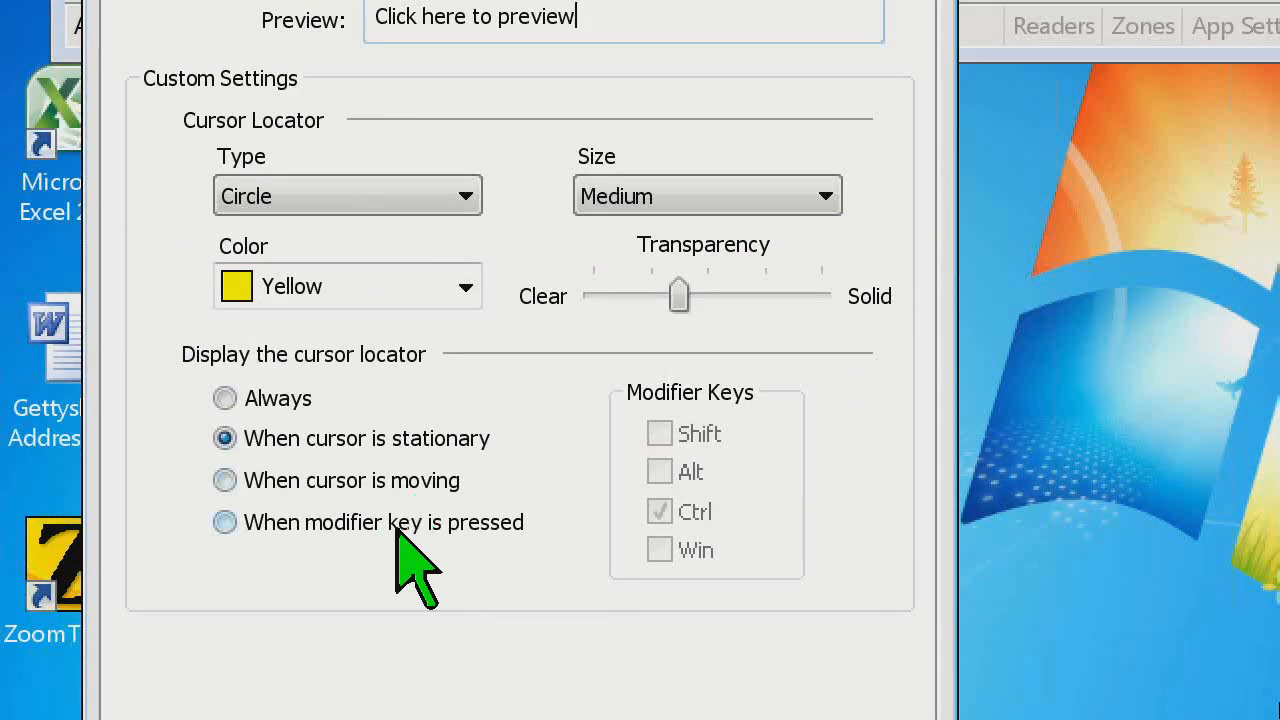
Try displaying the cursor locator only while the Ctrl modifier is held, and set its display back to Always
left_click(385, 530)
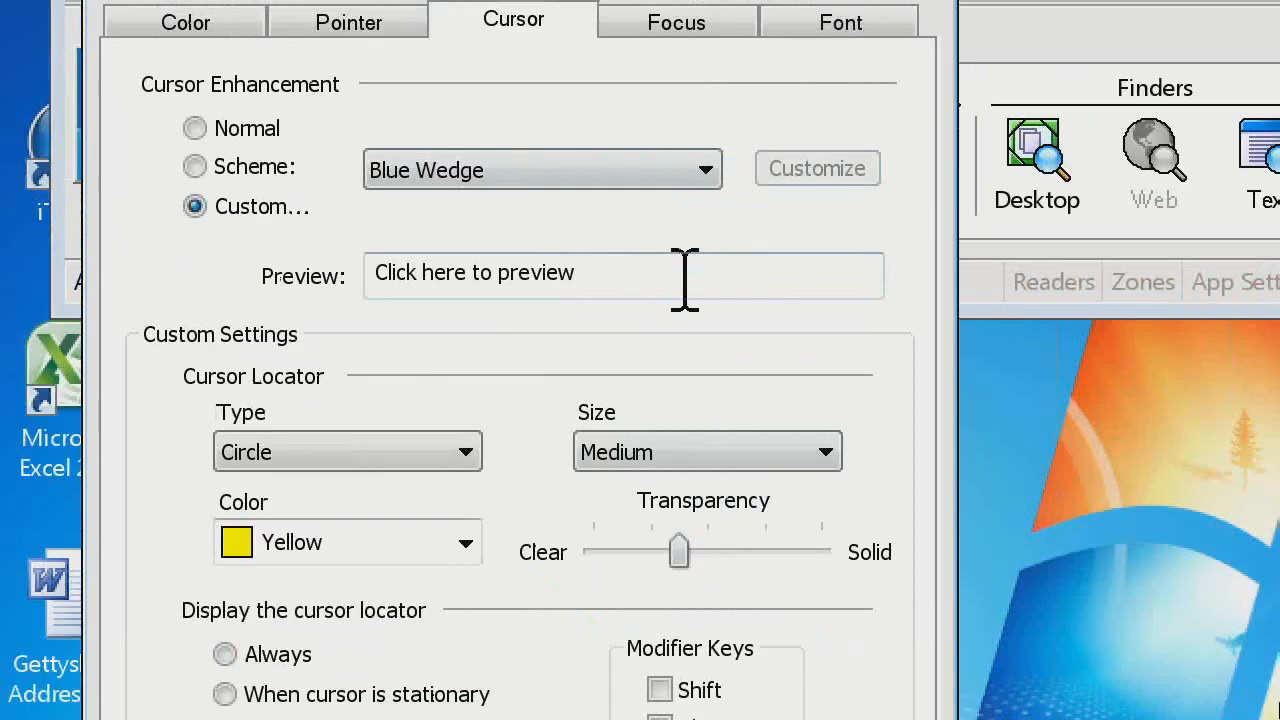
key("ctrl")
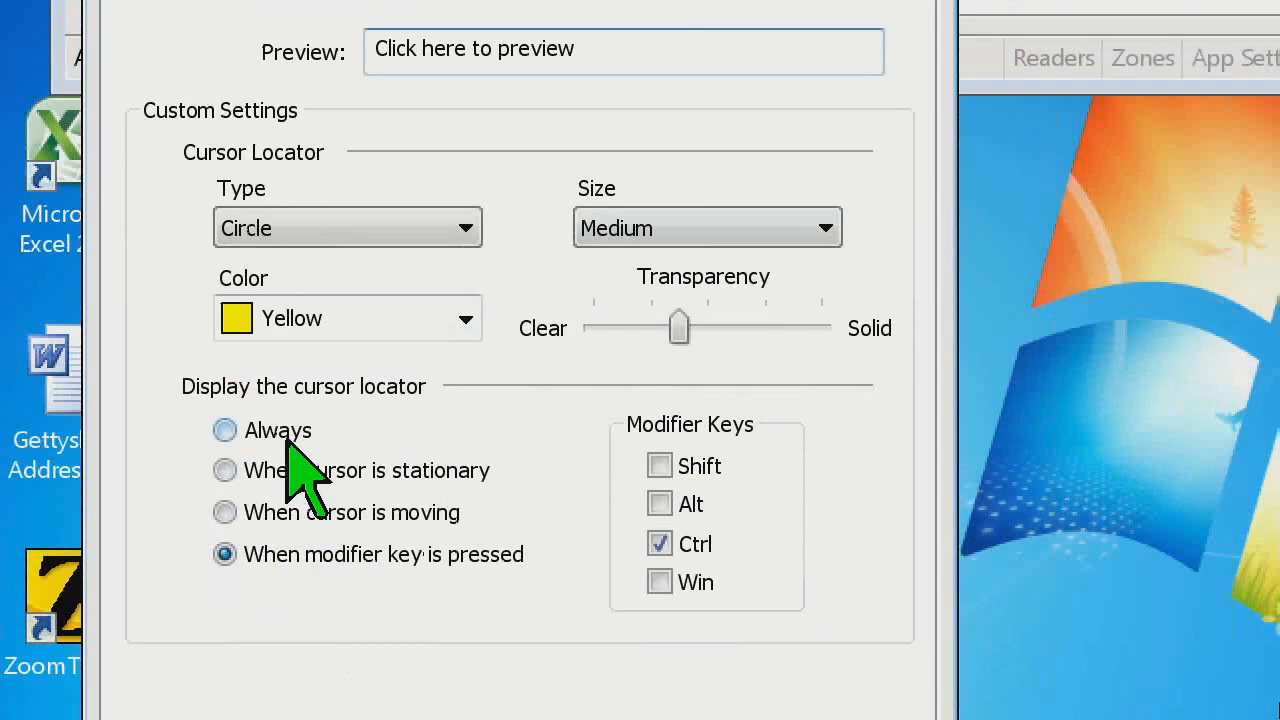
left_click(280, 656)
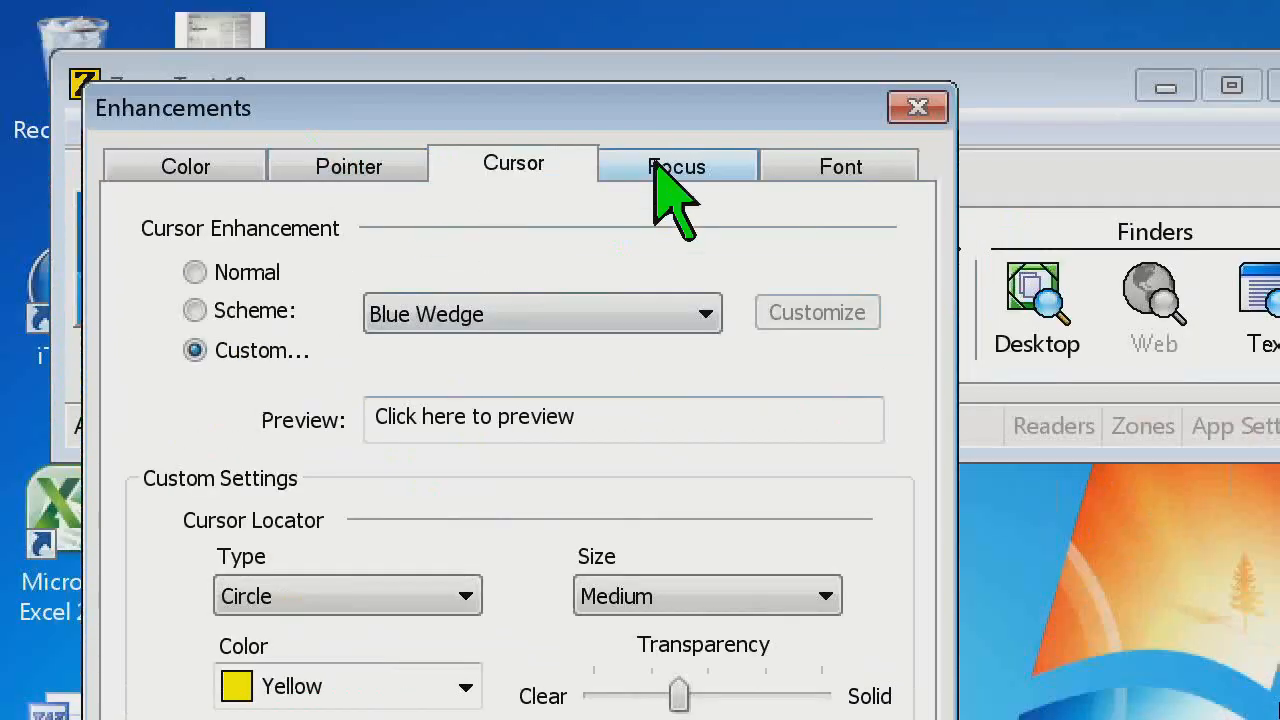
Switch the focus enhancement to Custom and set the focus locator's type to Block and its color to Yellow
left_click(662, 166)
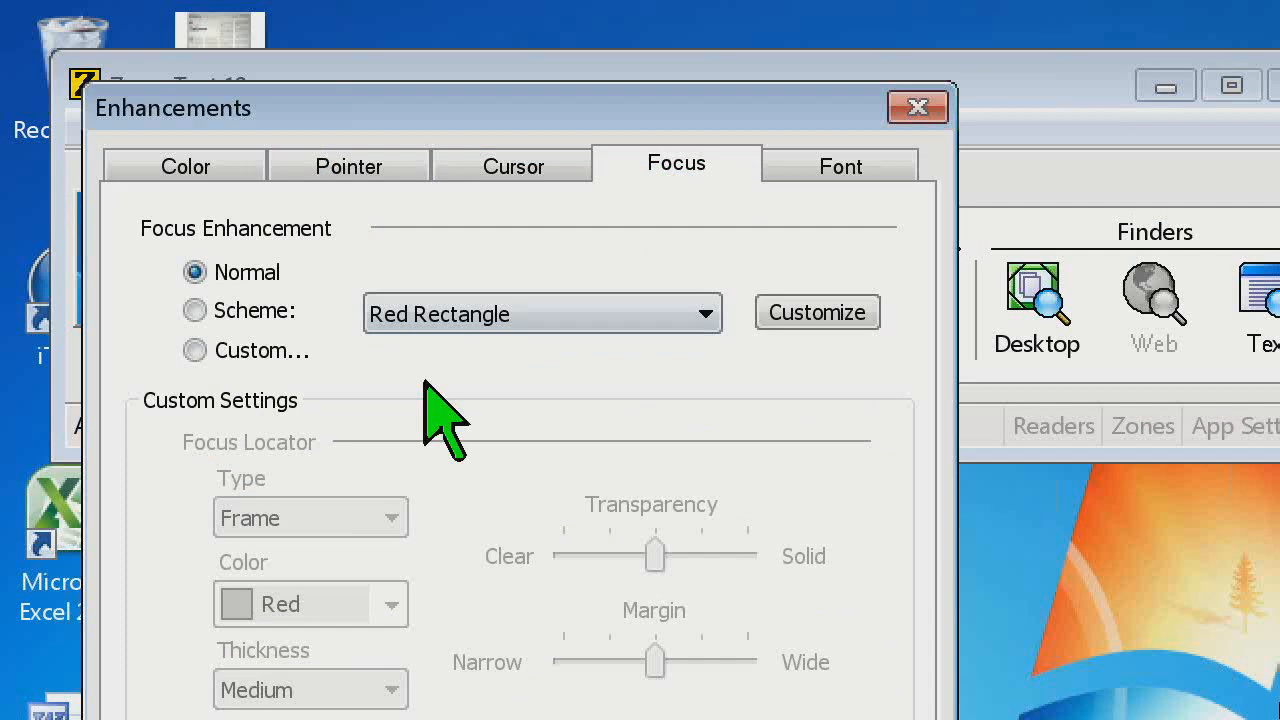
left_click(256, 350)
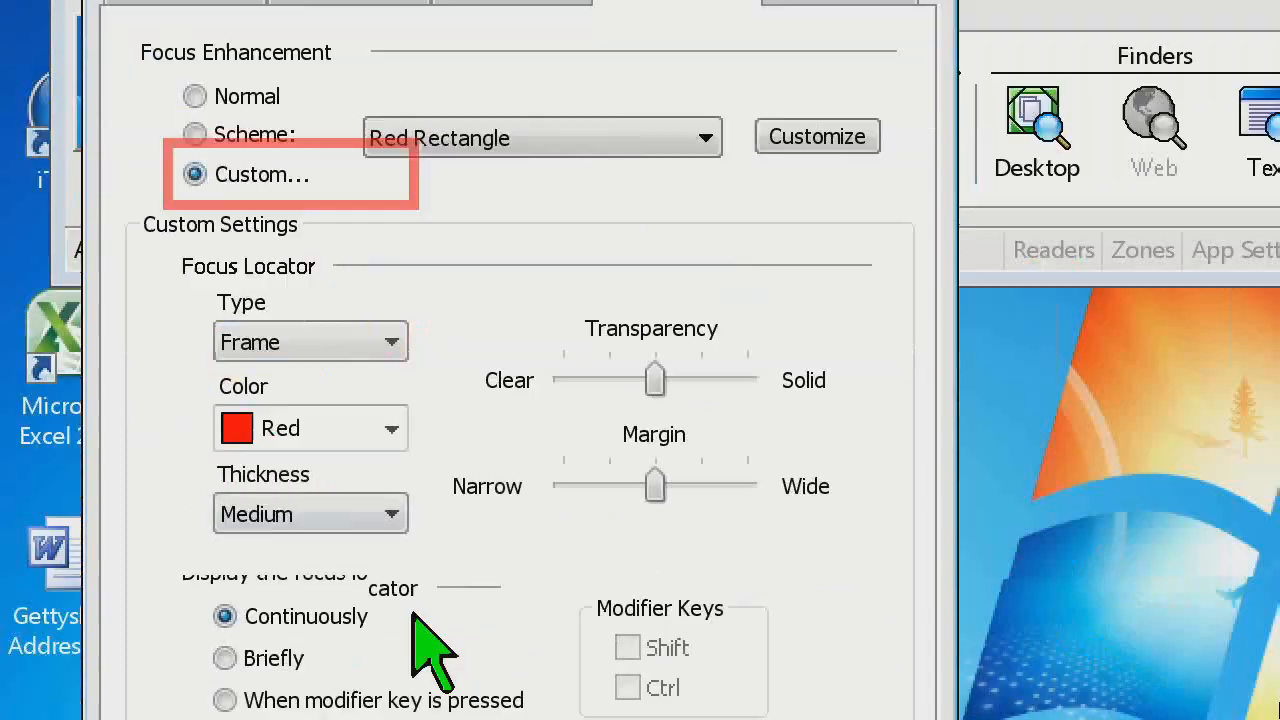
left_click(388, 518)
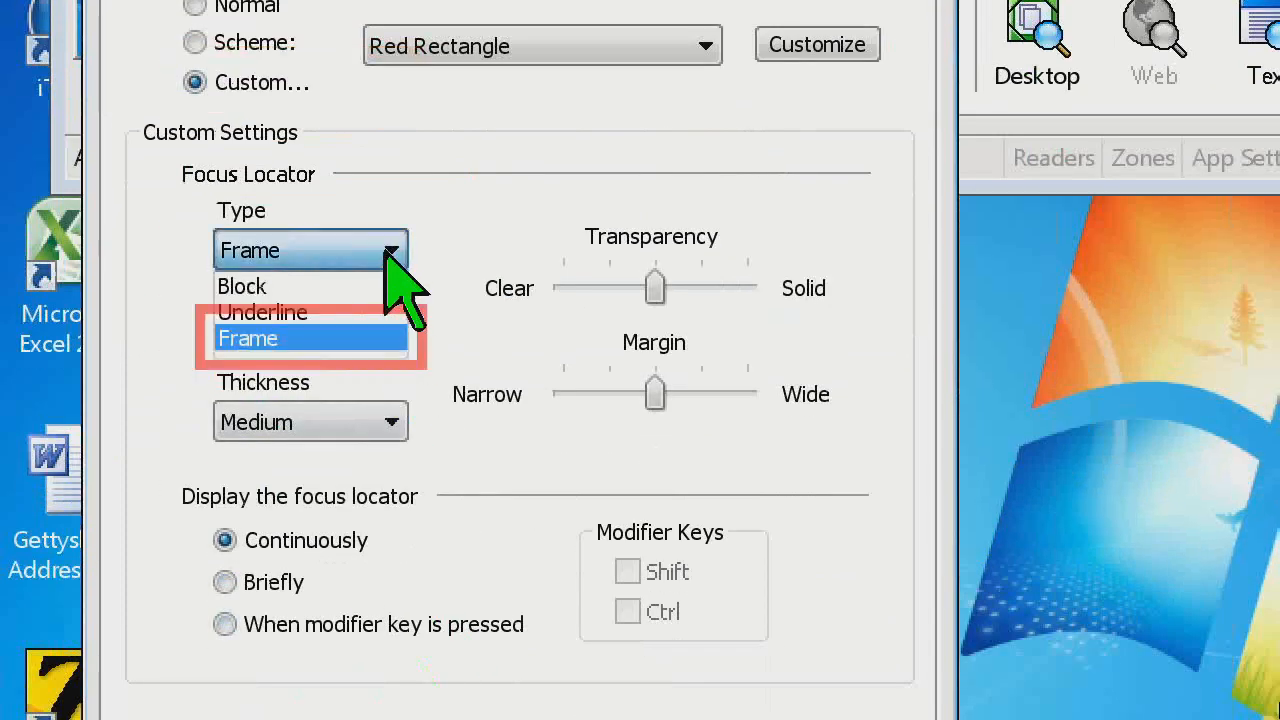
left_click(280, 287)
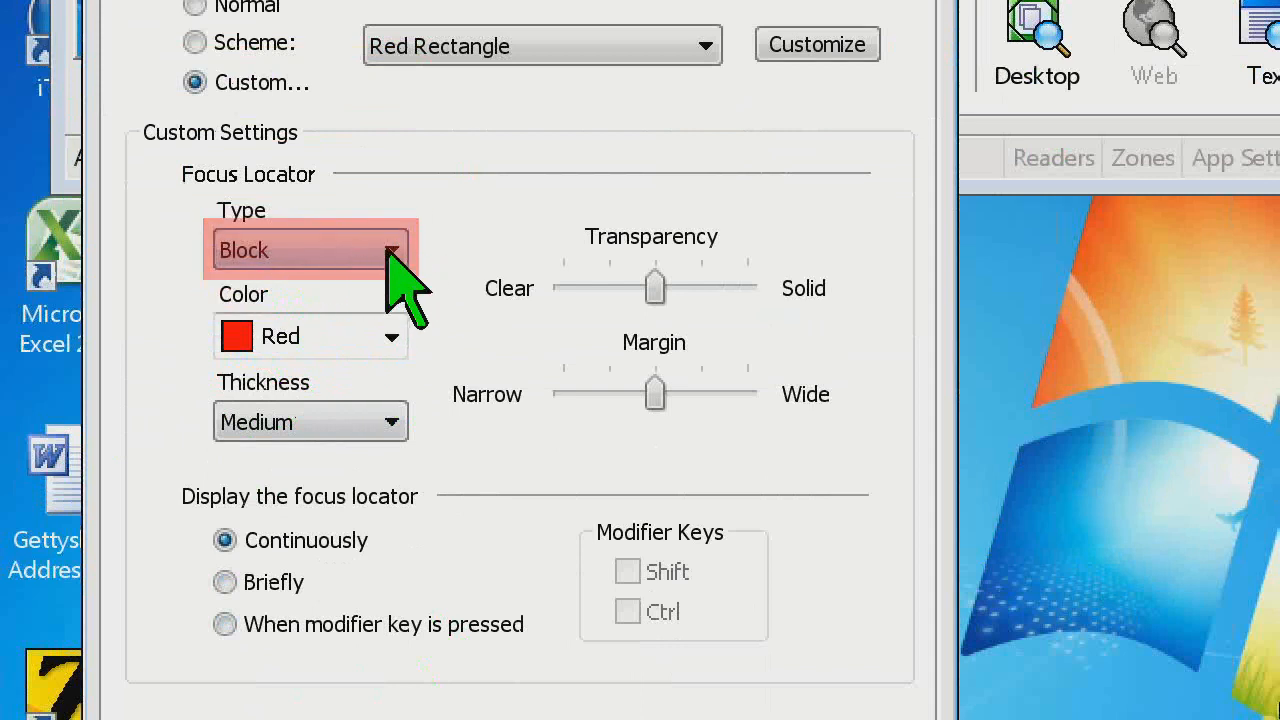
left_click(391, 337)
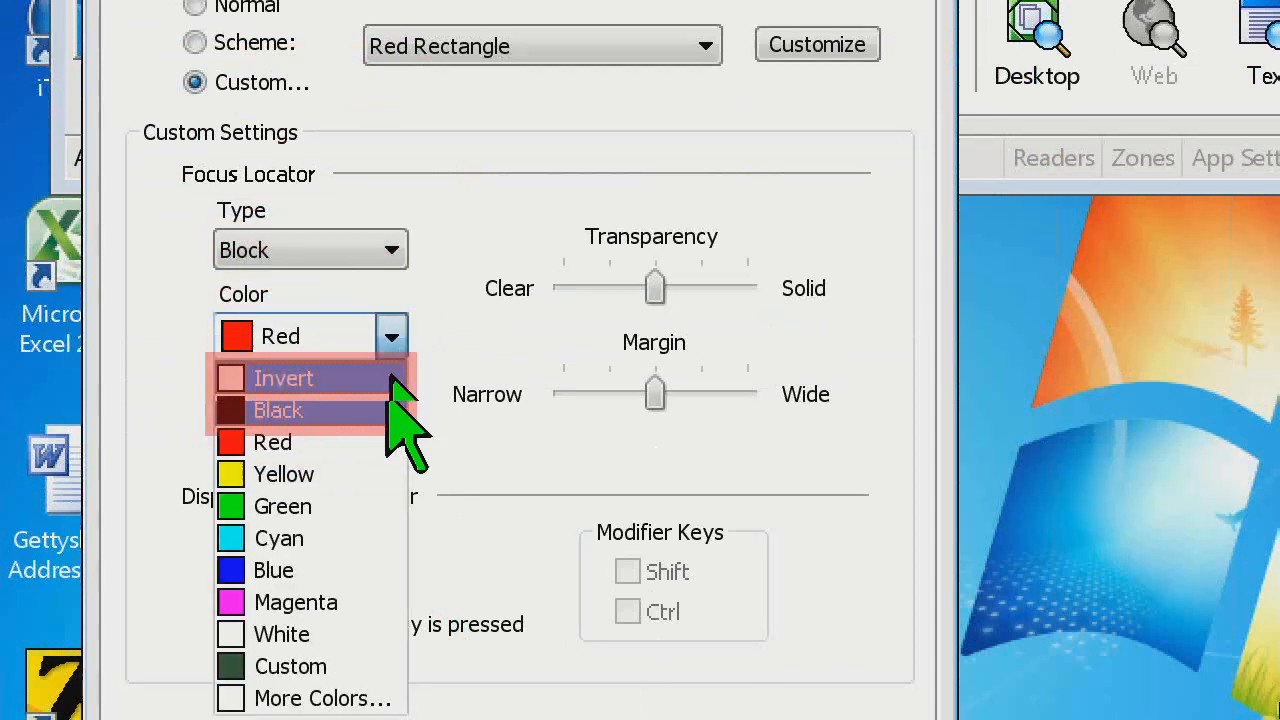
left_click(365, 472)
Try the Underline type for the focus locator and return it to Block
left_click(391, 246)
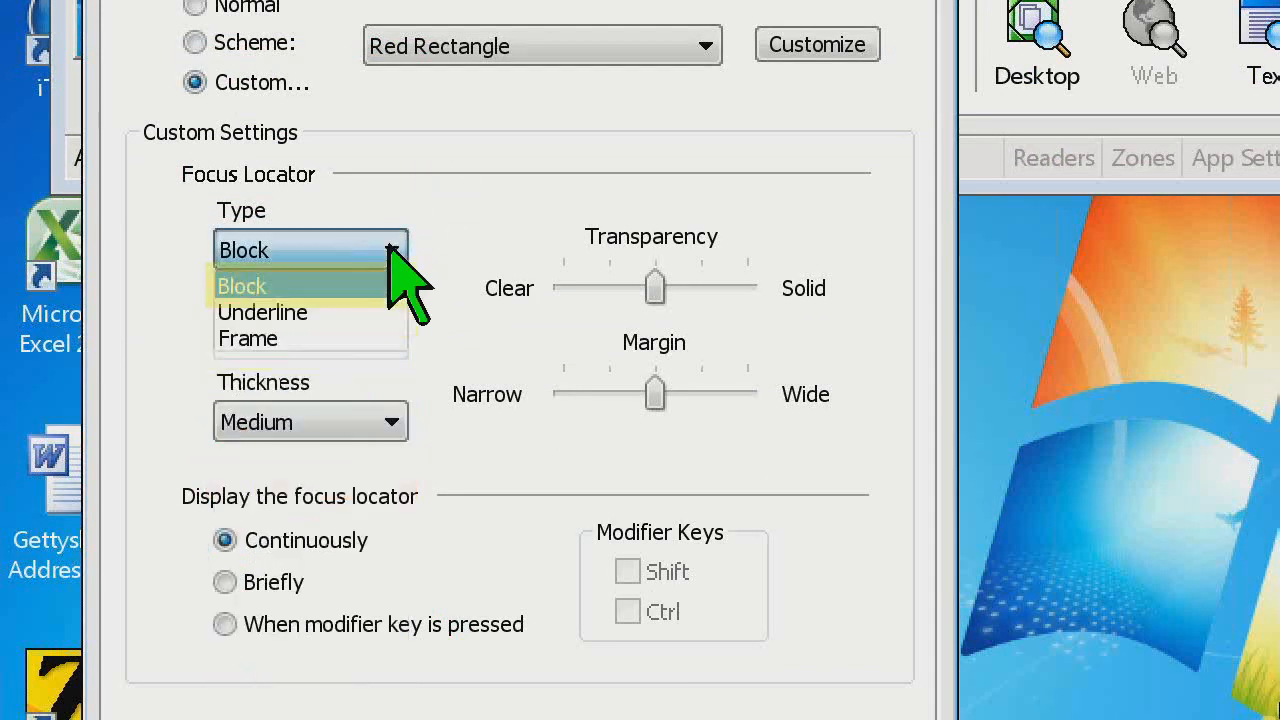
left_click(393, 245)
left_click(393, 250)
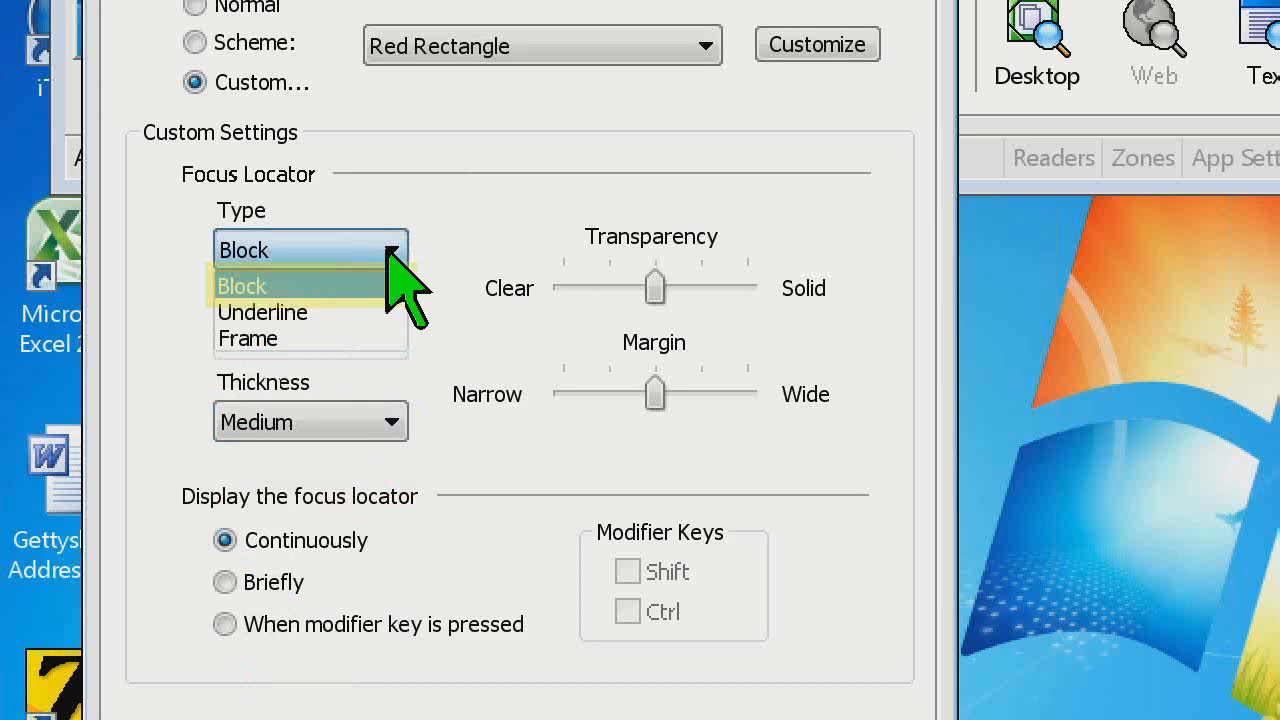
left_click(305, 307)
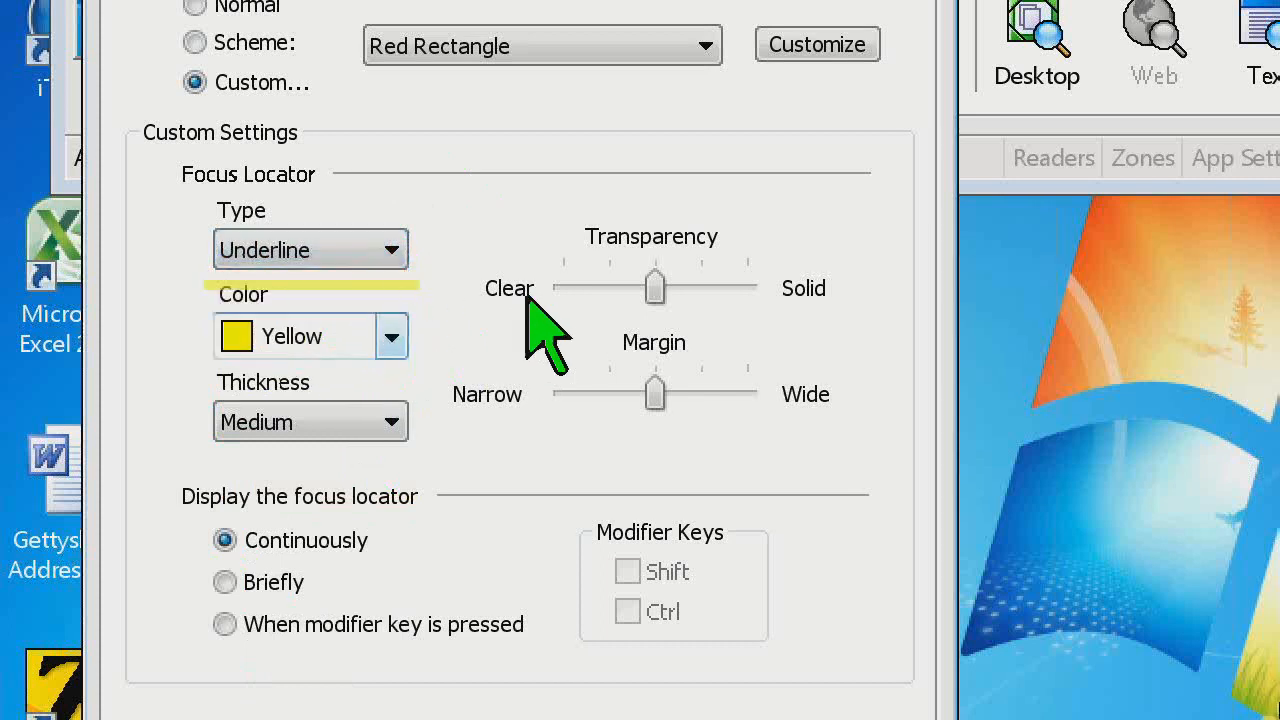
left_click(389, 258)
left_click(382, 285)
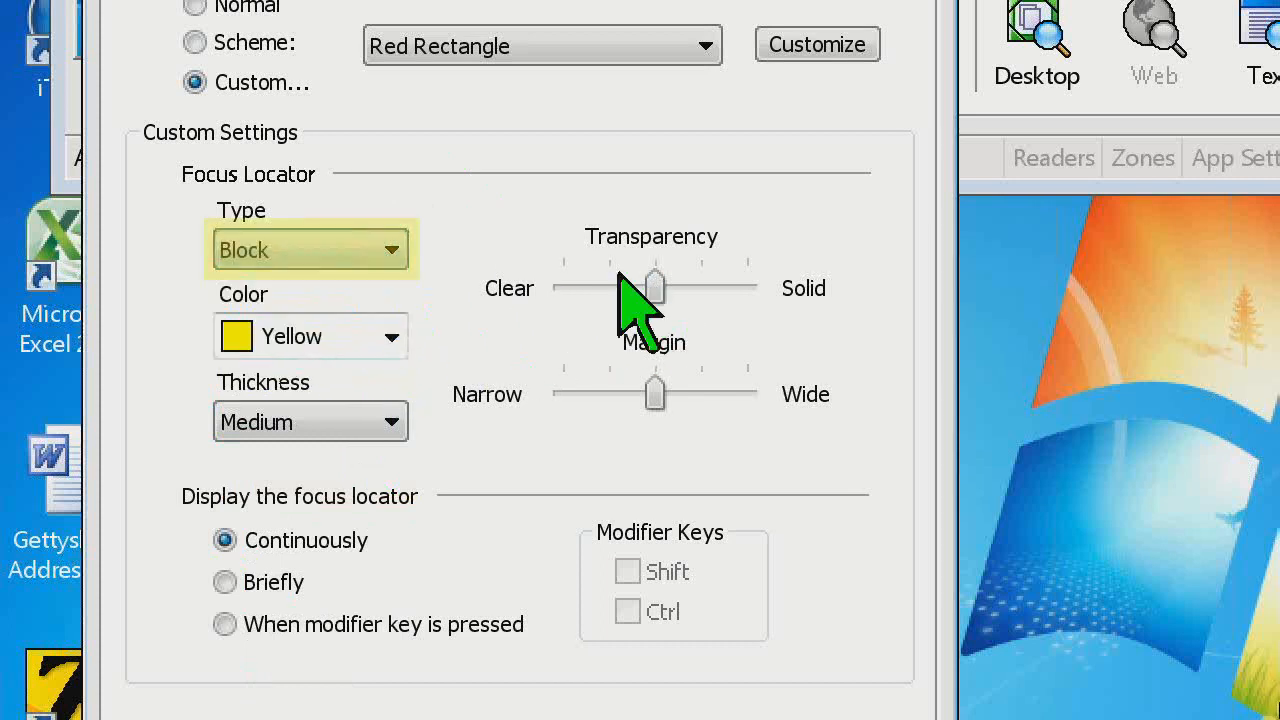
Try fully Solid transparency for the yellow focus locator, keeping the Block type
left_click_drag(658, 288, 752, 287)
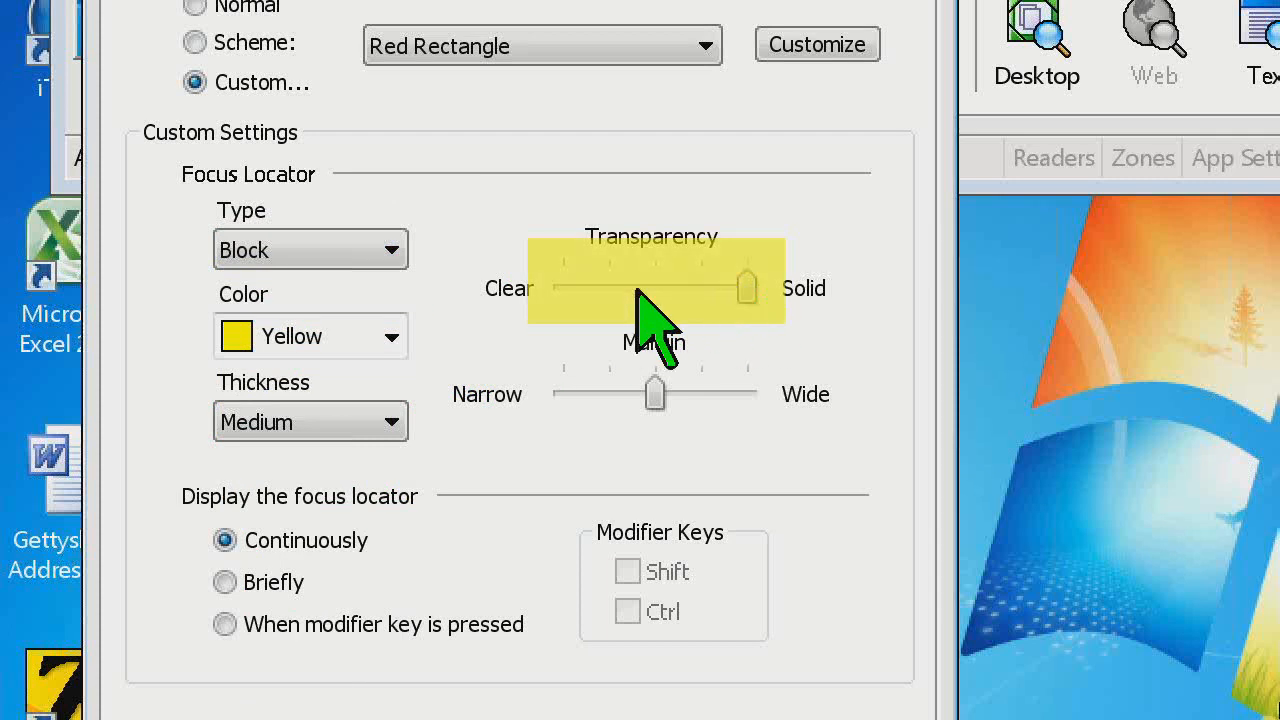
left_click(250, 250)
left_click(360, 257)
left_click(392, 236)
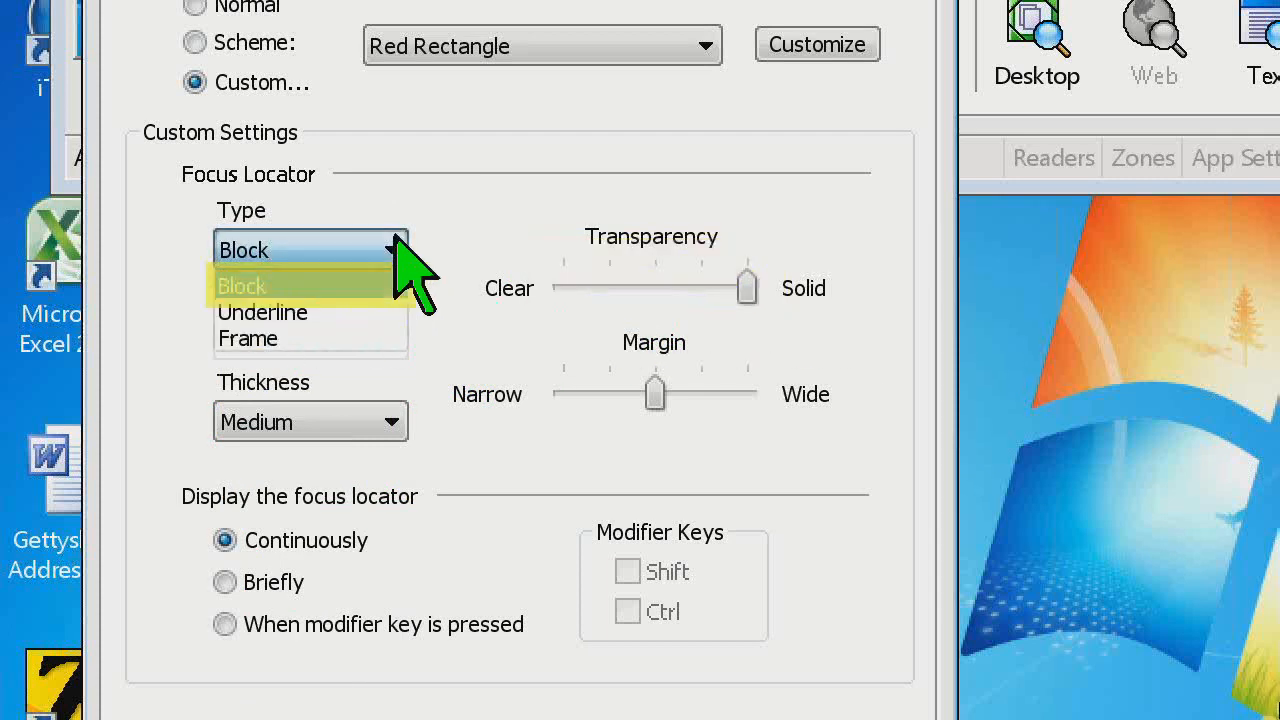
left_click(396, 236)
Move the focus forward and back through the dialog's controls to examine how the solid yellow Block locator marks them
key("Tab")
key("Tab")
key("Tab")
key("Tab")
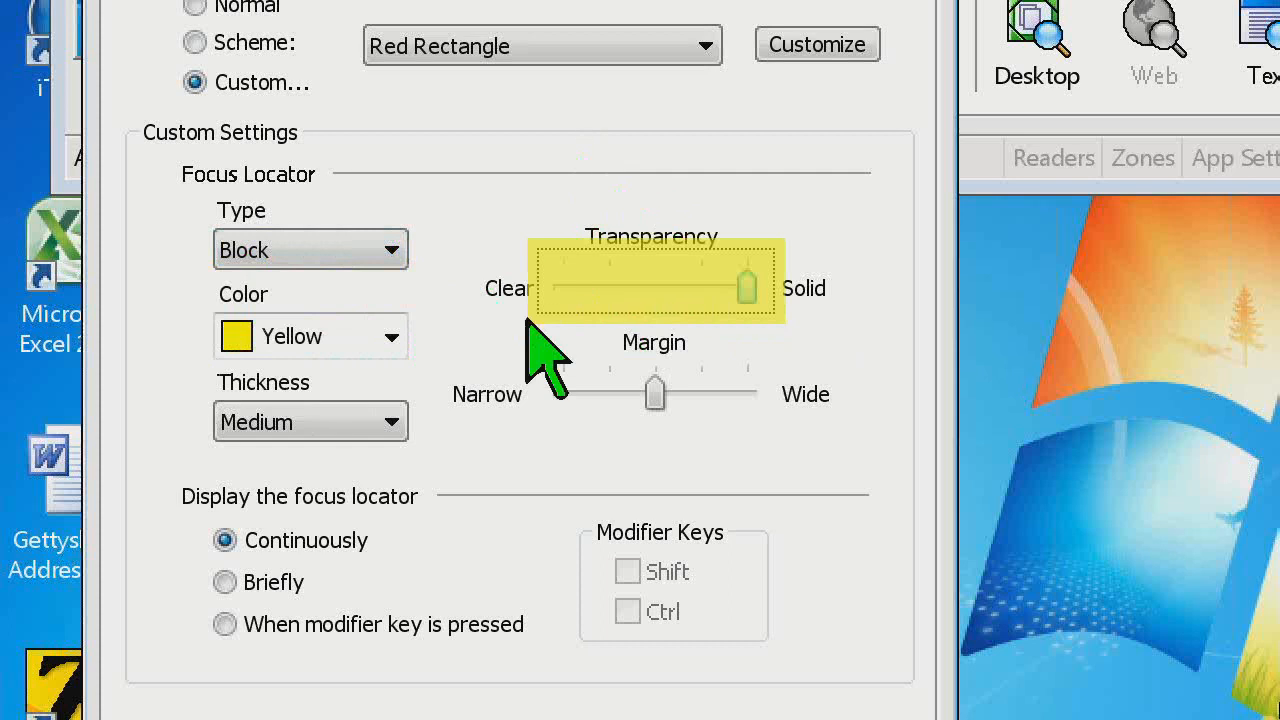
key("Tab")
key("Tab")
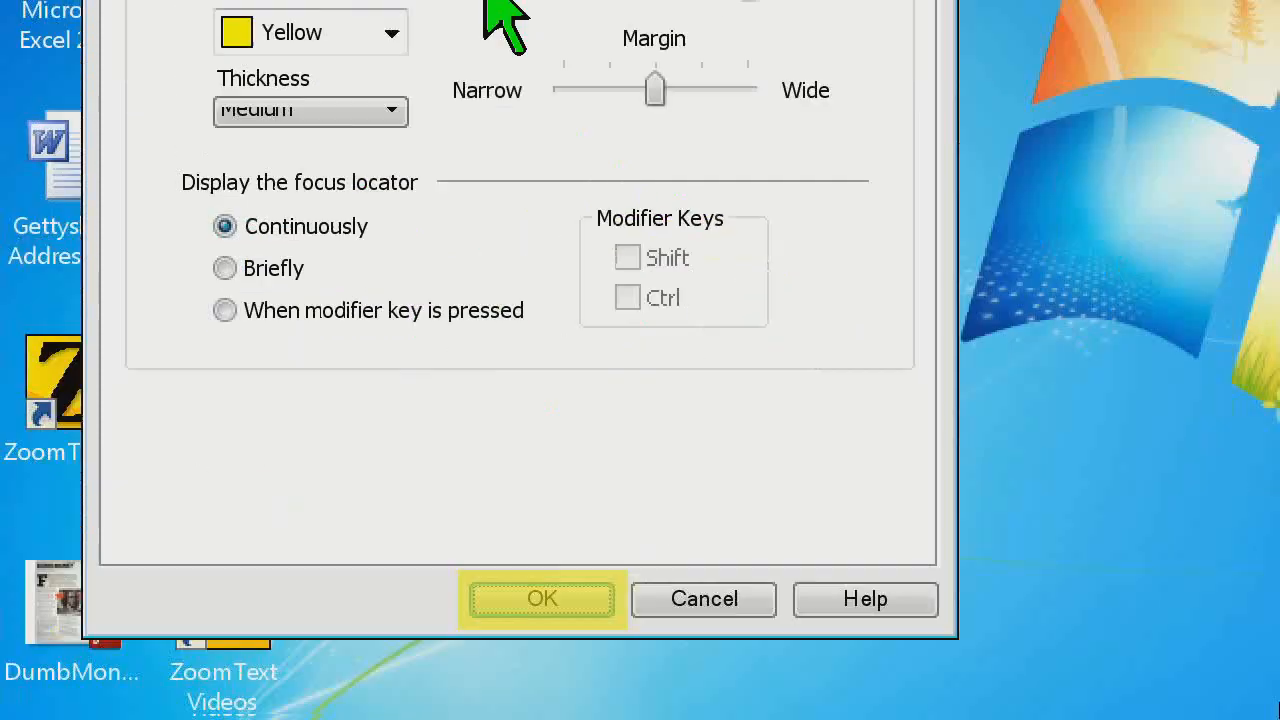
key("Tab")
key("Tab")
key("shift+Tab")
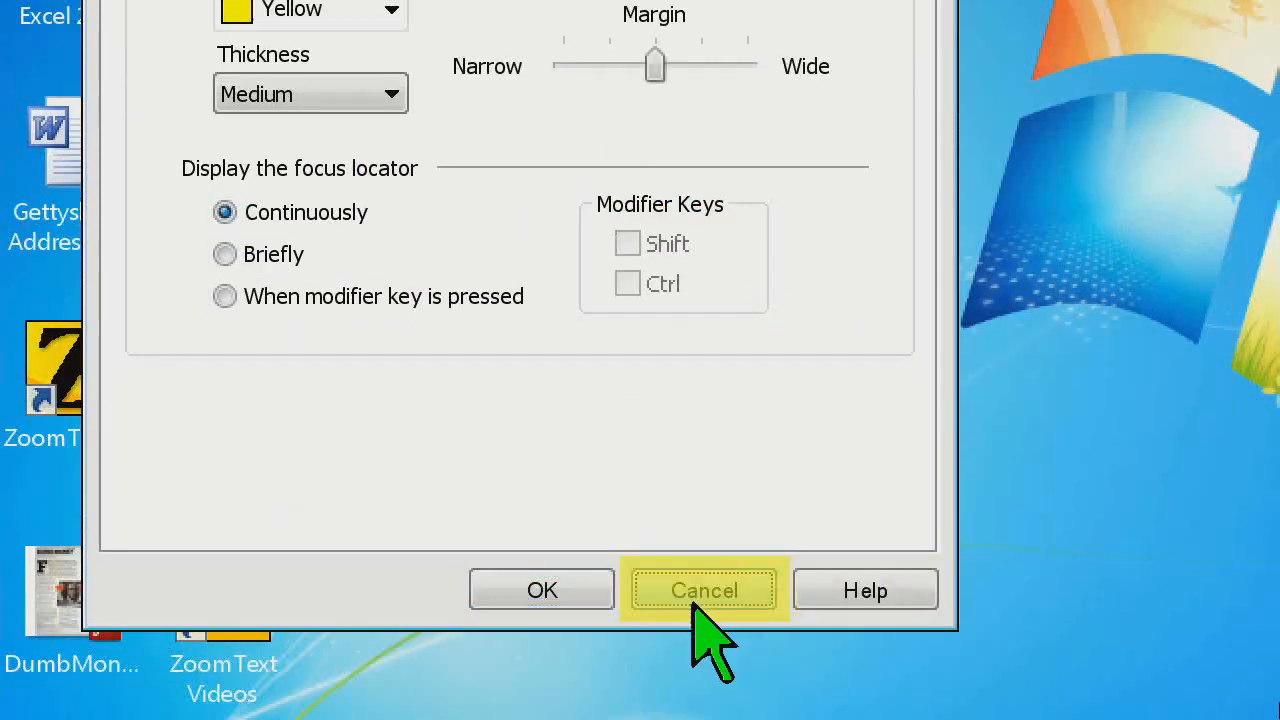
key("shift+Tab")
key("Tab")
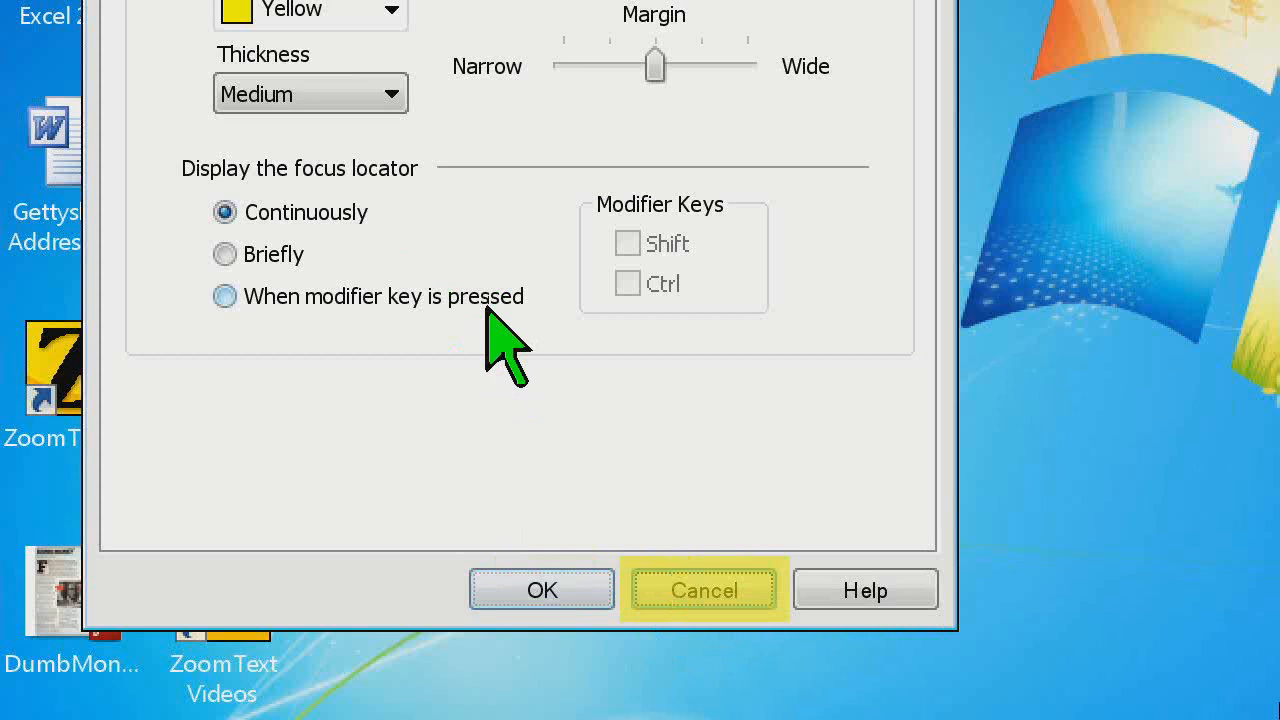
key("shift+Tab")
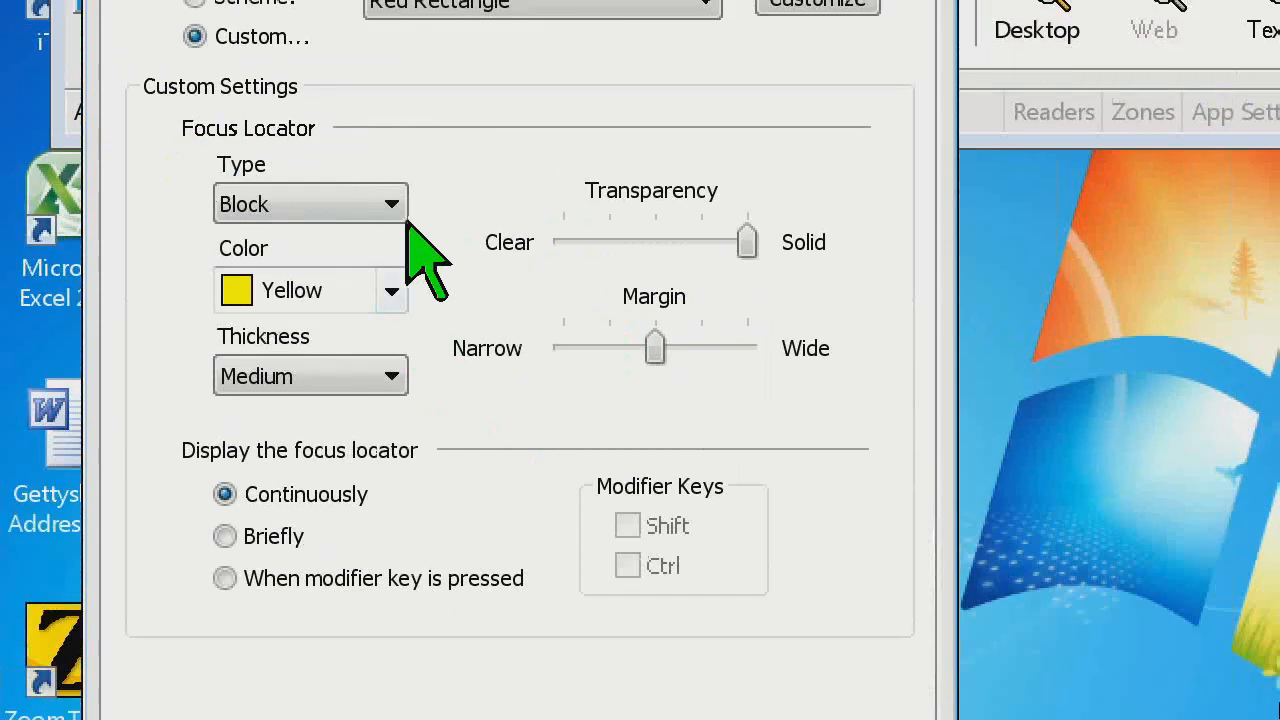
Compare the Underline and Frame focus locator types, settle on Underline, and set its color to Red
left_click(390, 204)
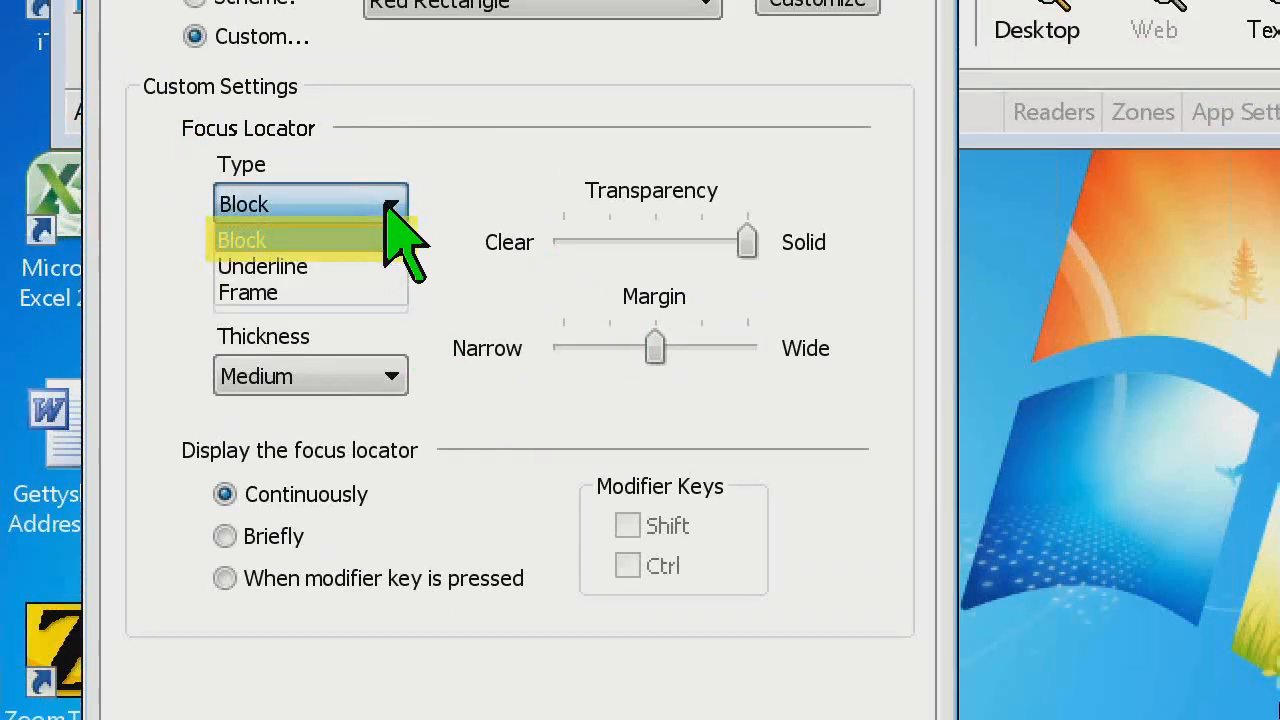
left_click(400, 266)
left_click(390, 208)
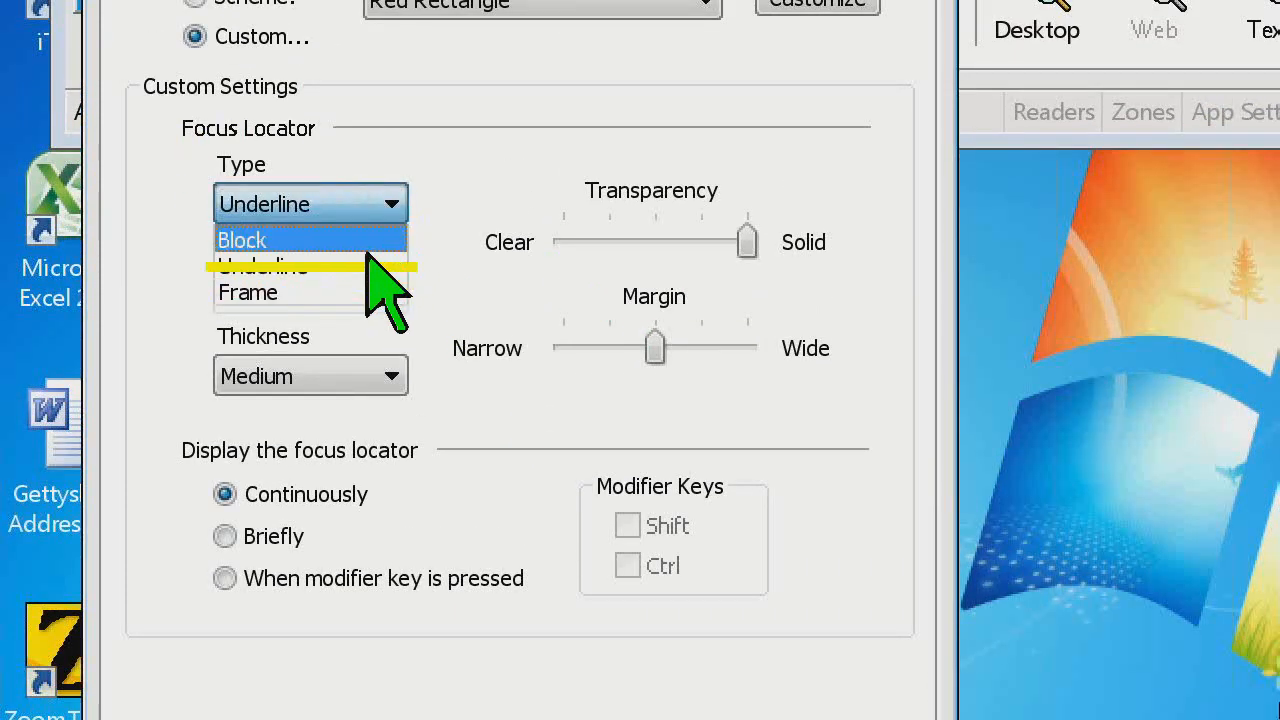
left_click(380, 292)
left_click(391, 204)
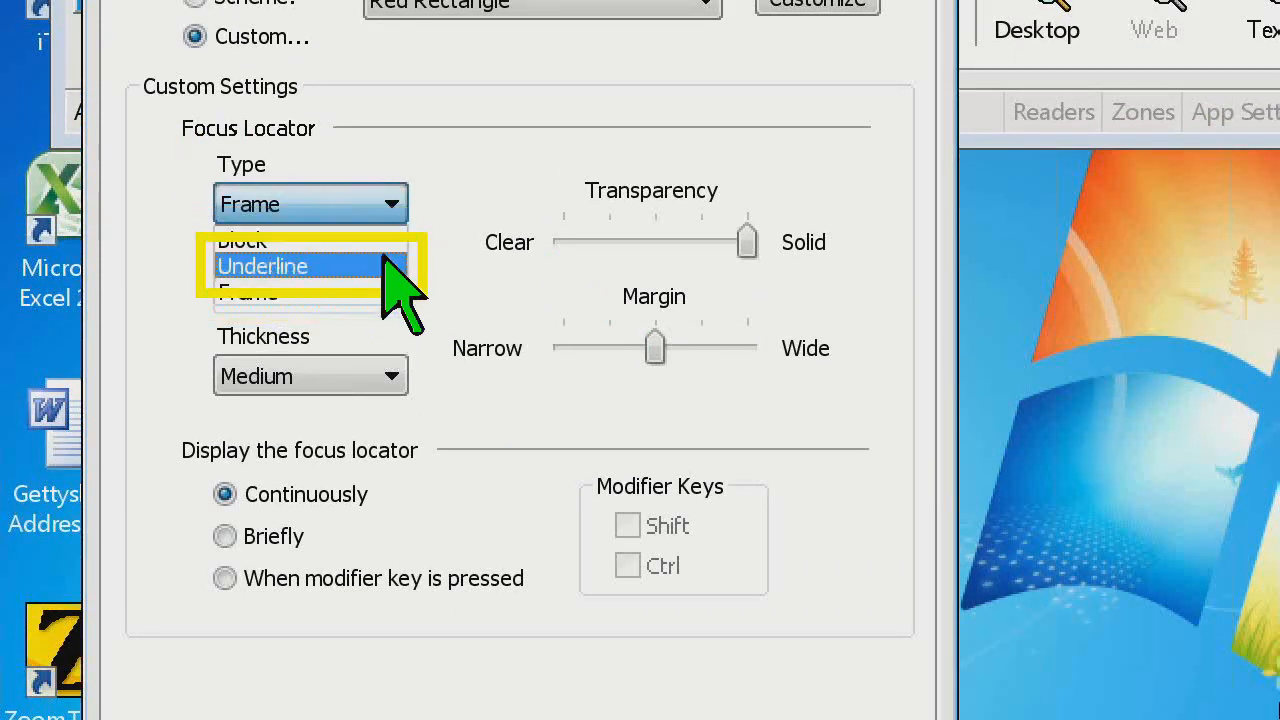
left_click(385, 266)
left_click(391, 290)
left_click(350, 394)
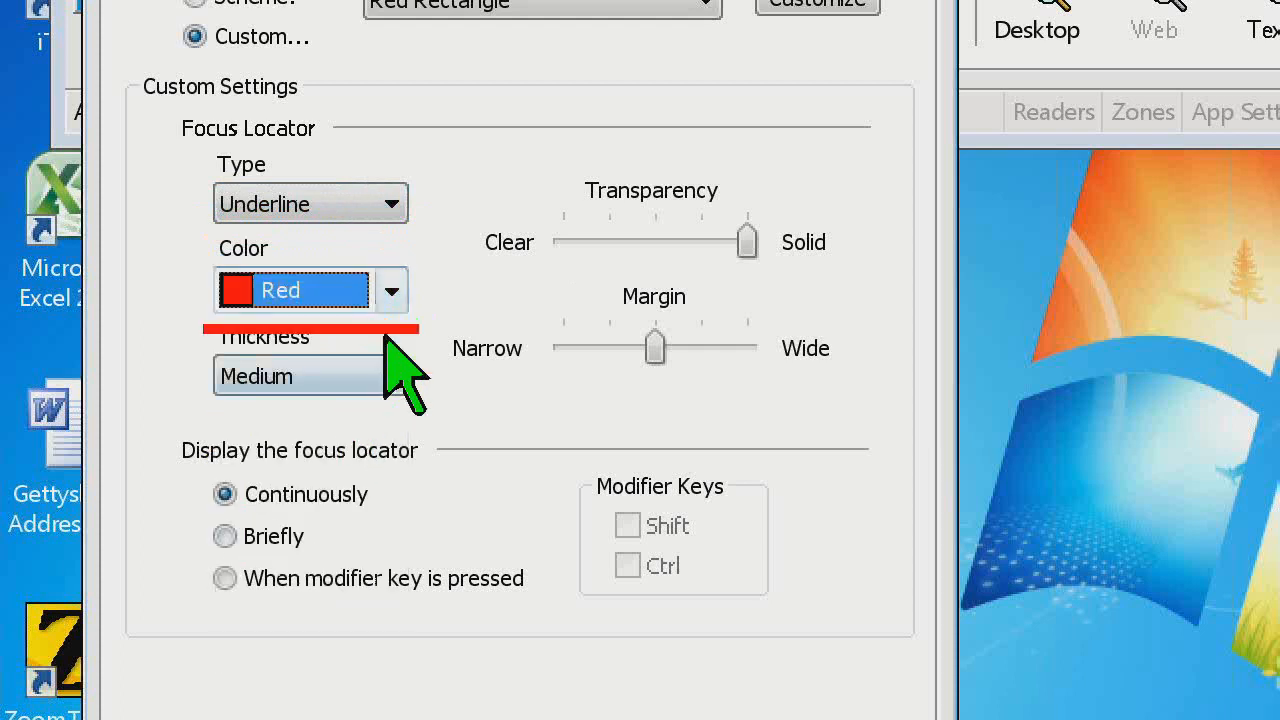
Set the focus locator's transparency to the midpoint and its margin to the narrowest setting, previewing it across the dialog's controls
left_click_drag(742, 242, 654, 231)
left_click_drag(652, 348, 443, 337)
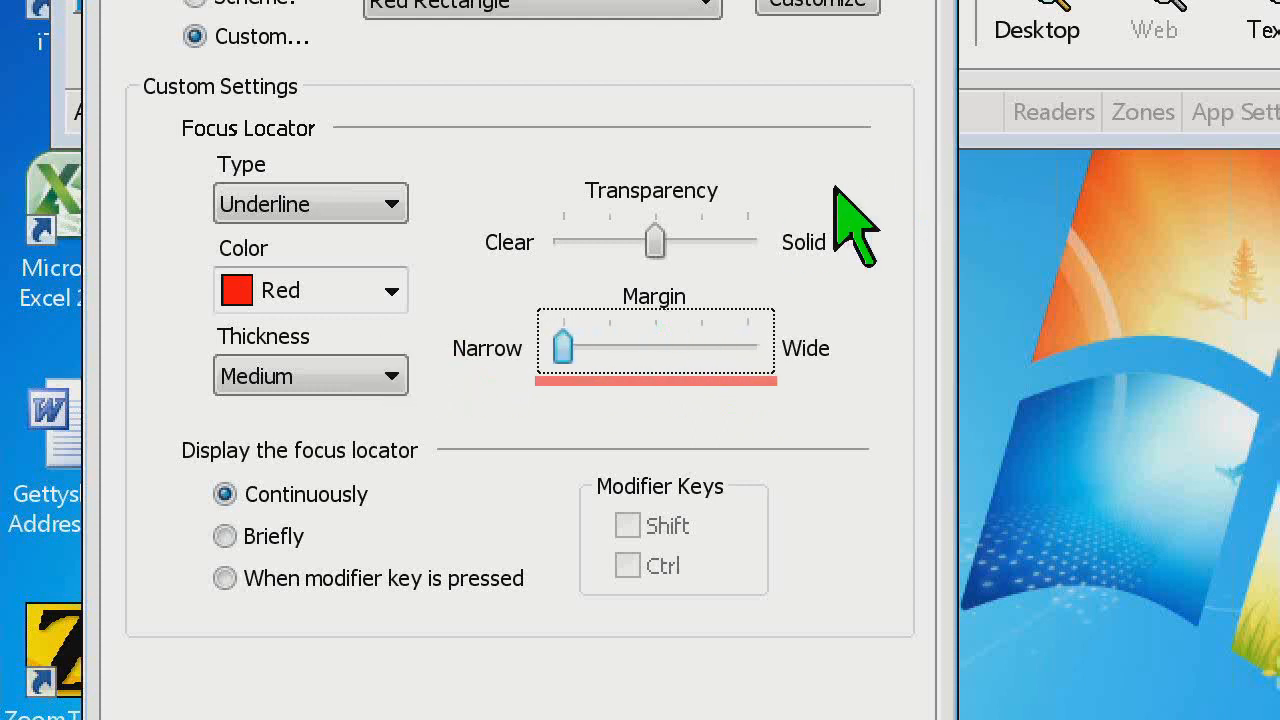
key("Tab")
key("Tab")
key("Tab")
key("Tab")
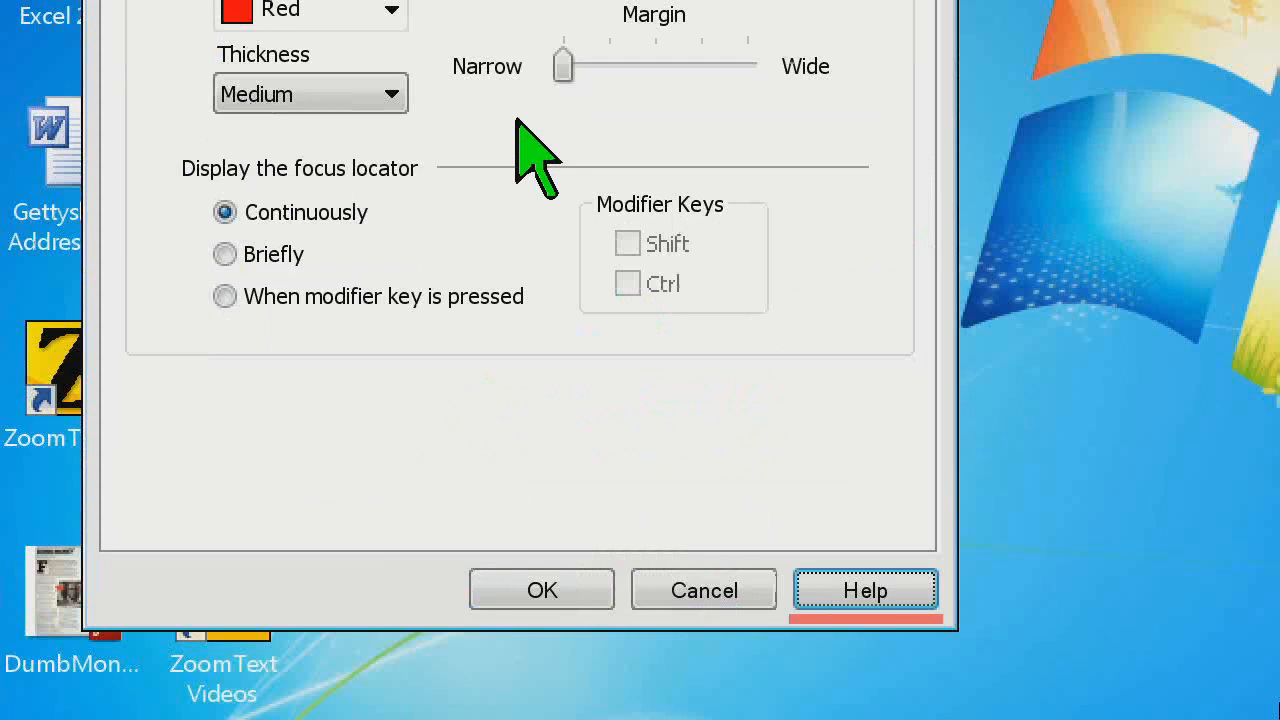
key("shift+Tab")
key("shift+Tab")
key("shift+Tab")
Try the widest margin for the focus locator across the dialog's controls, and set the margin back to the narrowest setting
left_click_drag(563, 66, 760, 68)
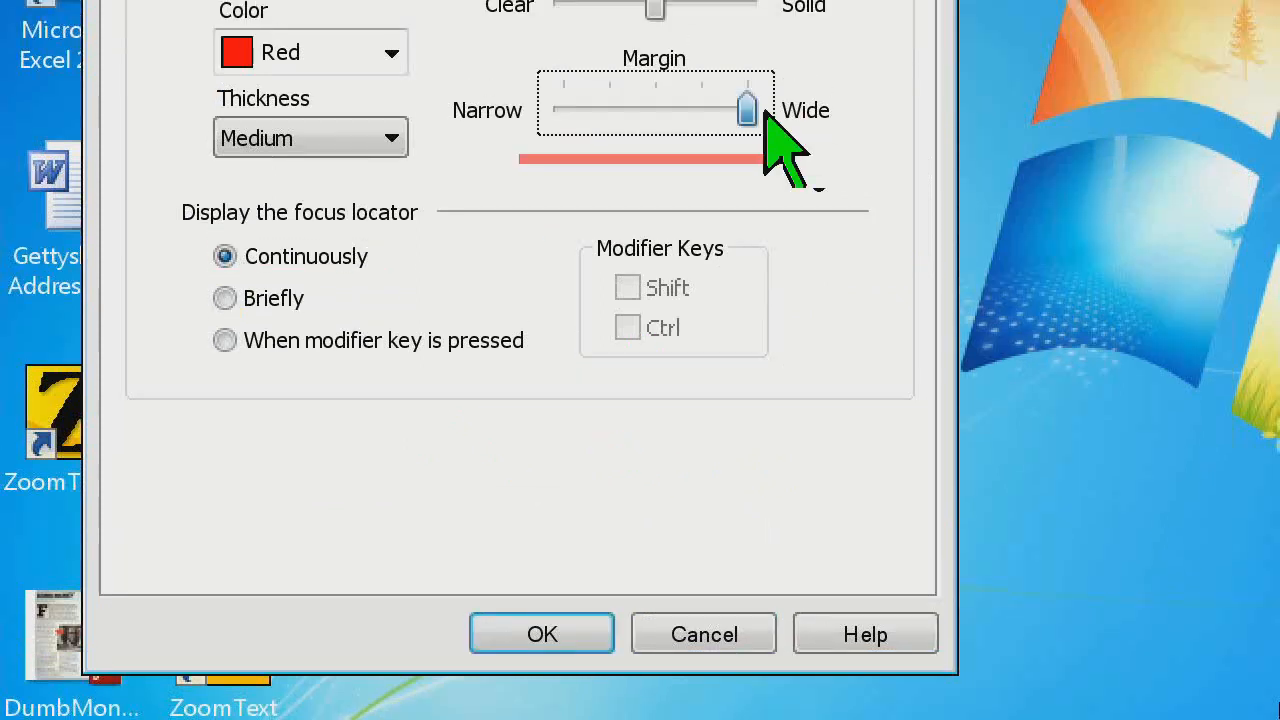
key("Tab")
key("Tab")
key("Tab")
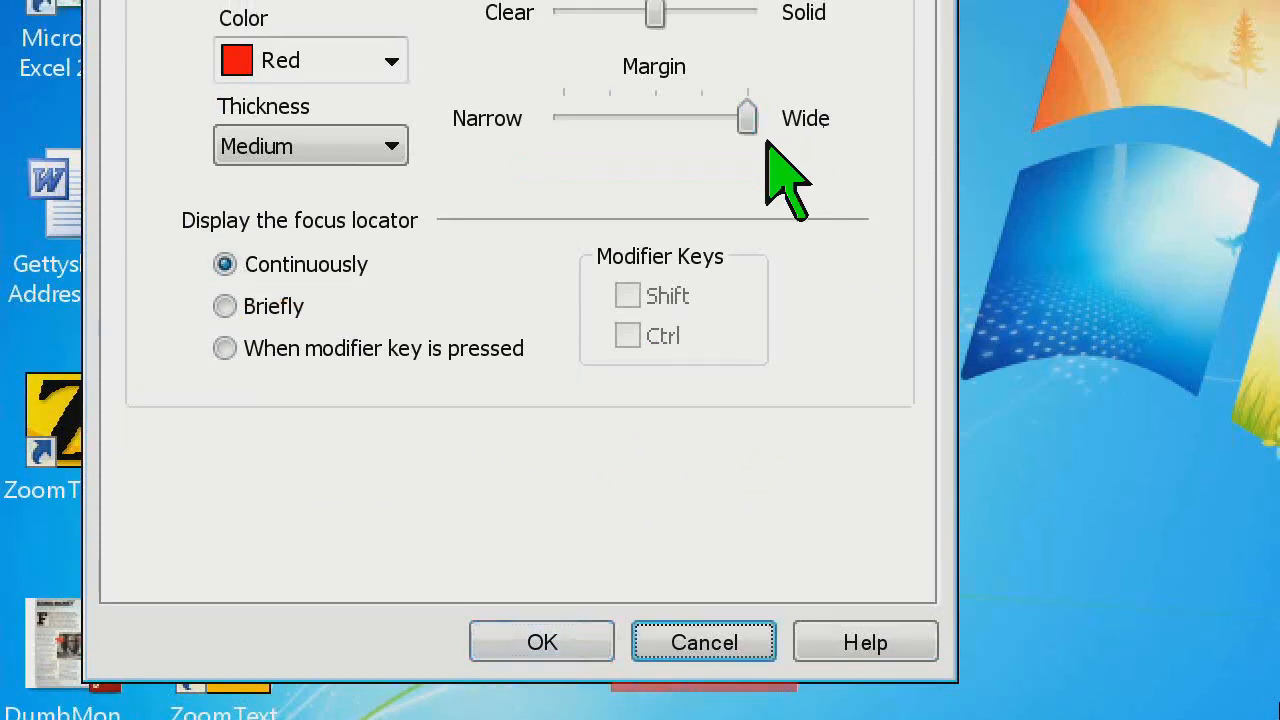
key("Tab")
key("shift+Tab")
key("shift+Tab")
key("shift+Tab")
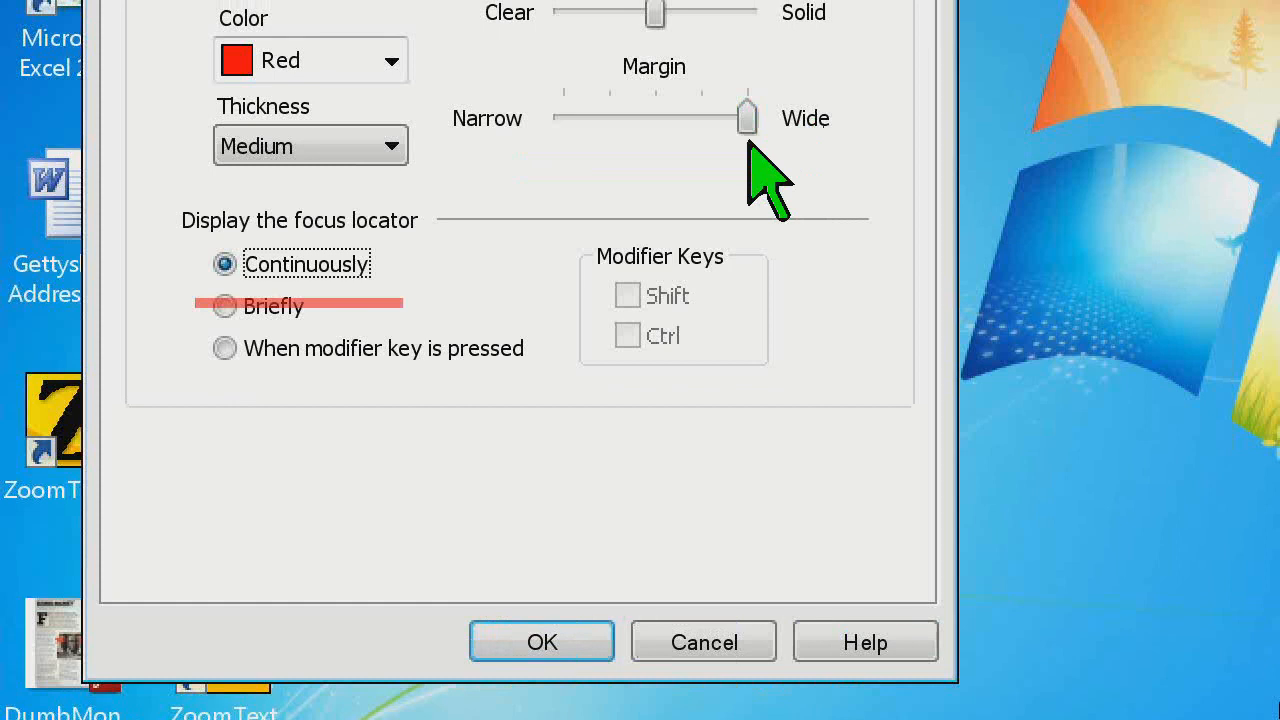
key("shift+Tab")
left_click_drag(746, 120, 560, 152)
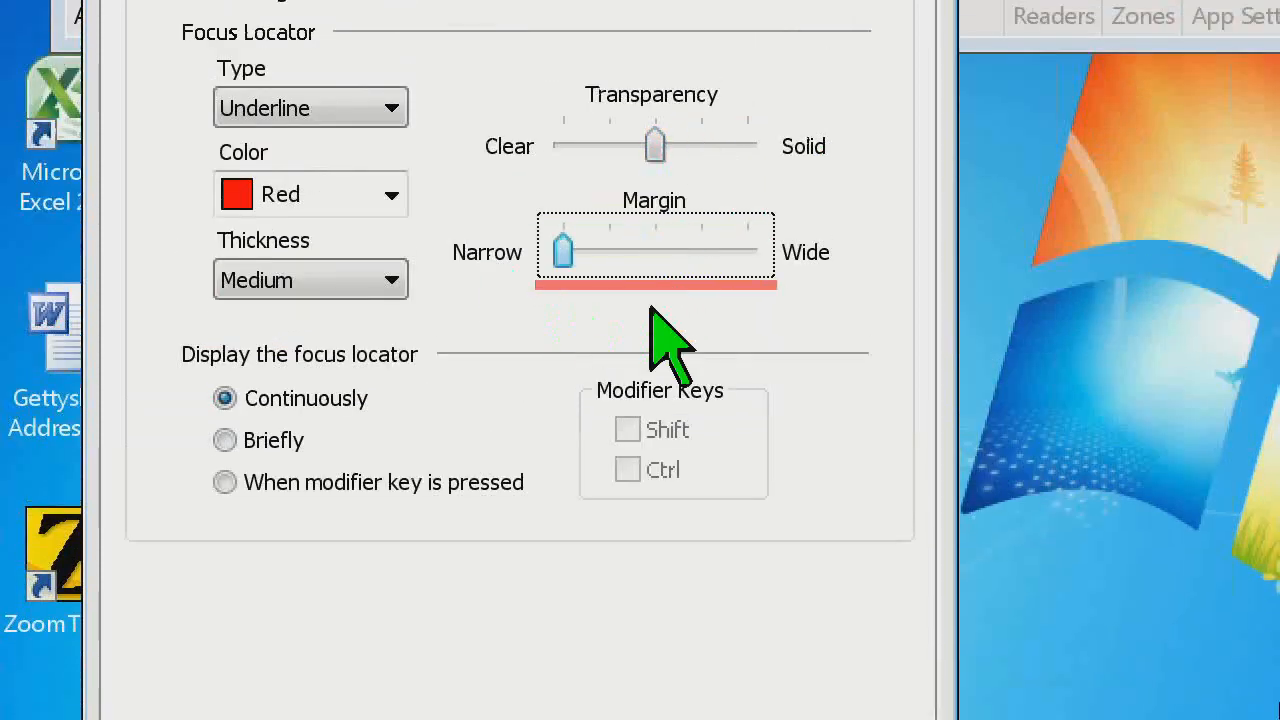
key("Tab")
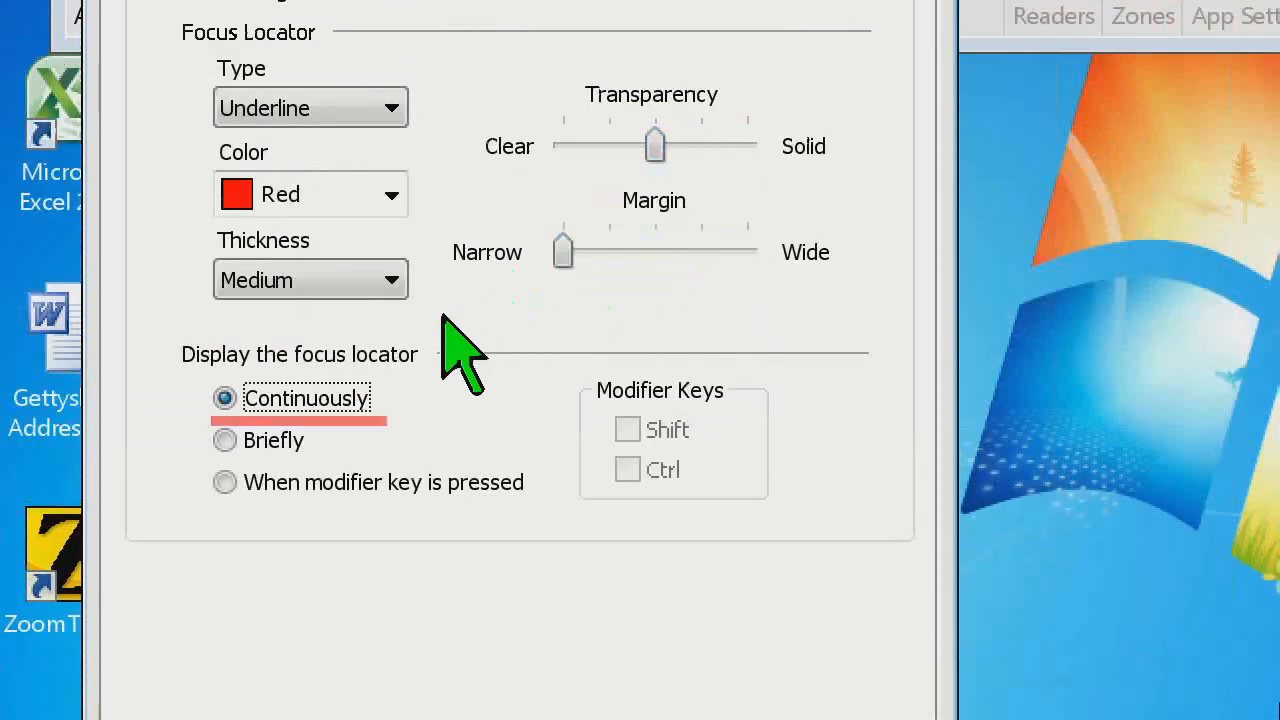
Try the Thin thickness for the focus locator underline, and set the thickness to Thick
left_click(391, 282)
left_click(383, 312)
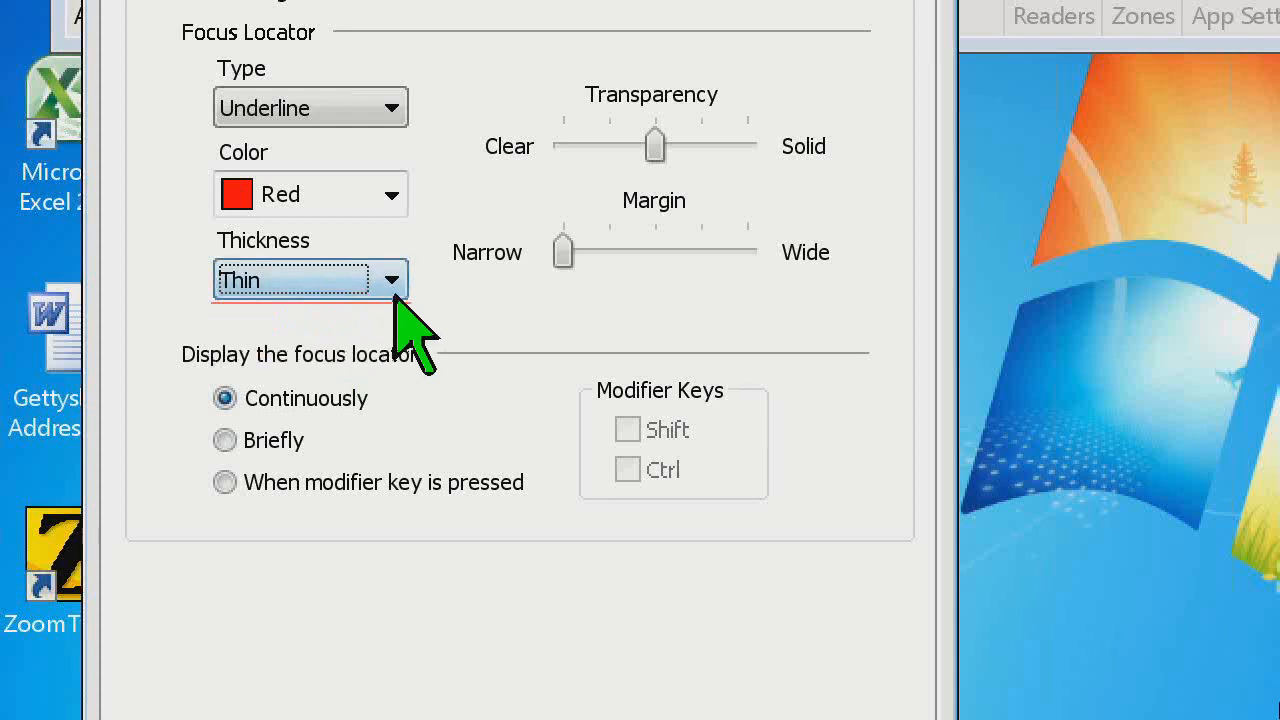
left_click(400, 280)
left_click(380, 366)
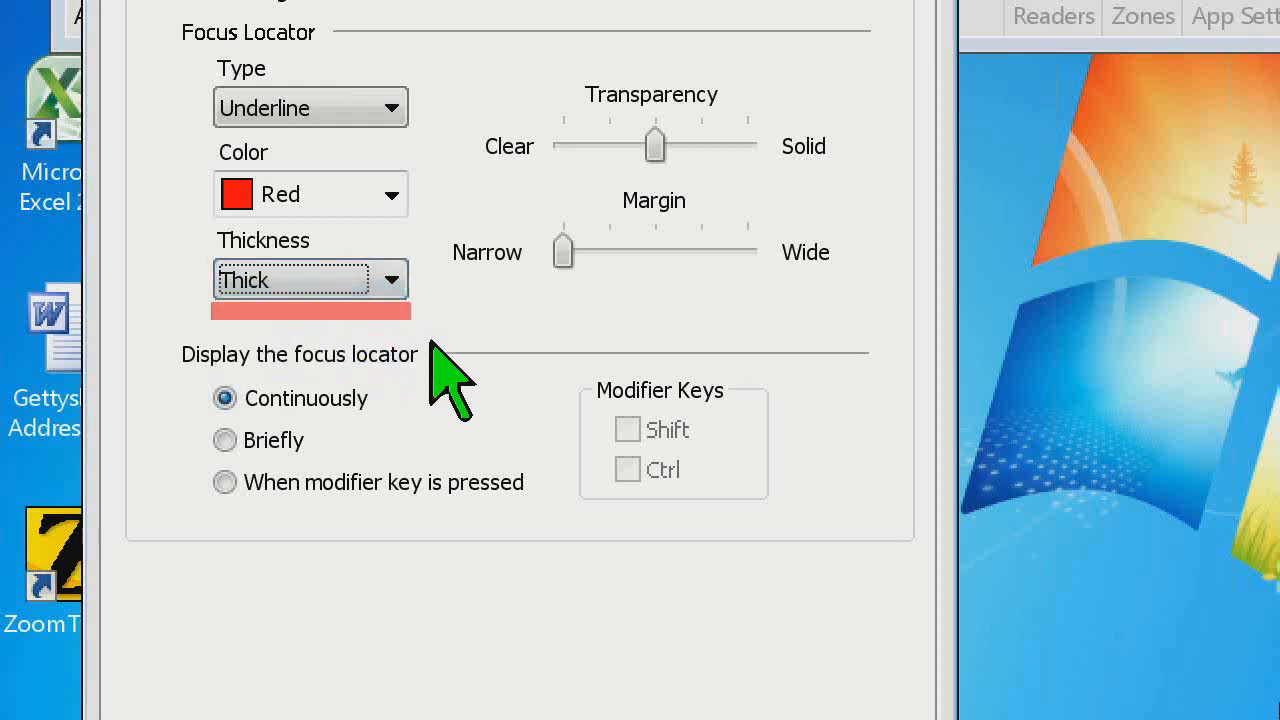
Preview the thick underline focus locator across the dialog's controls and buttons
key("Tab")
key("Tab")
key("Tab")
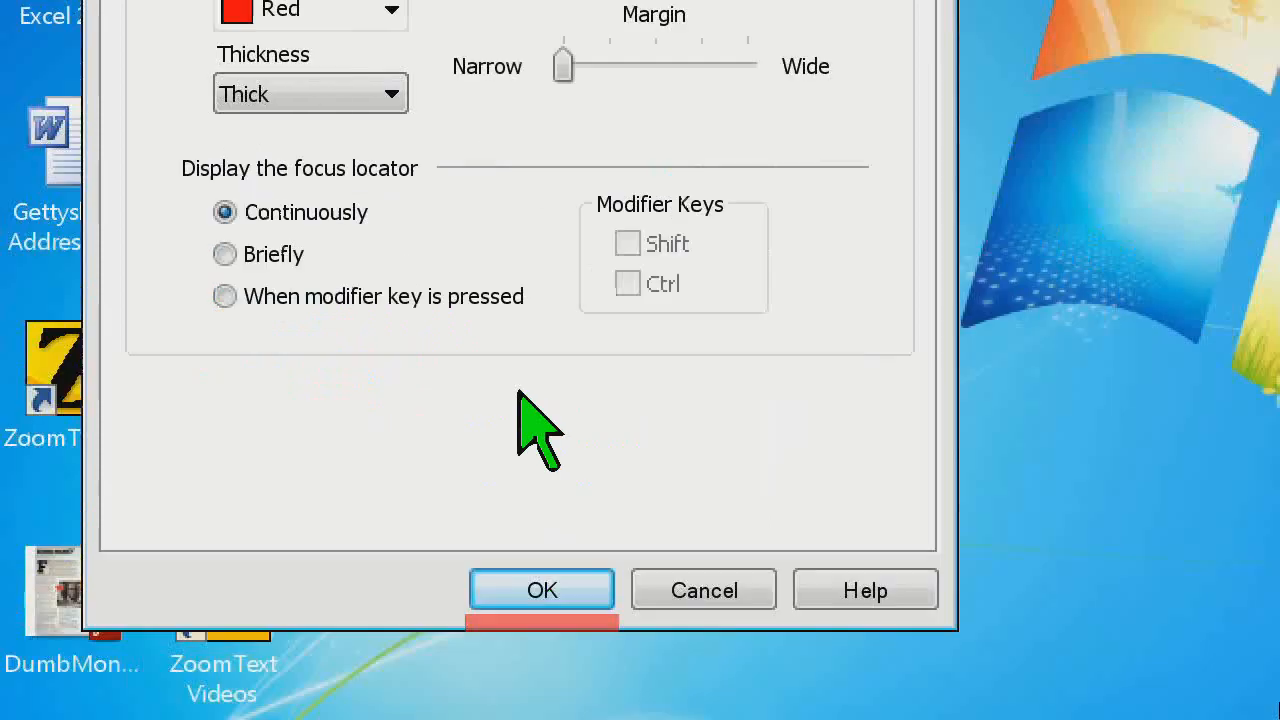
key("Tab")
key("Tab")
key("shift+Tab")
key("shift+Tab")
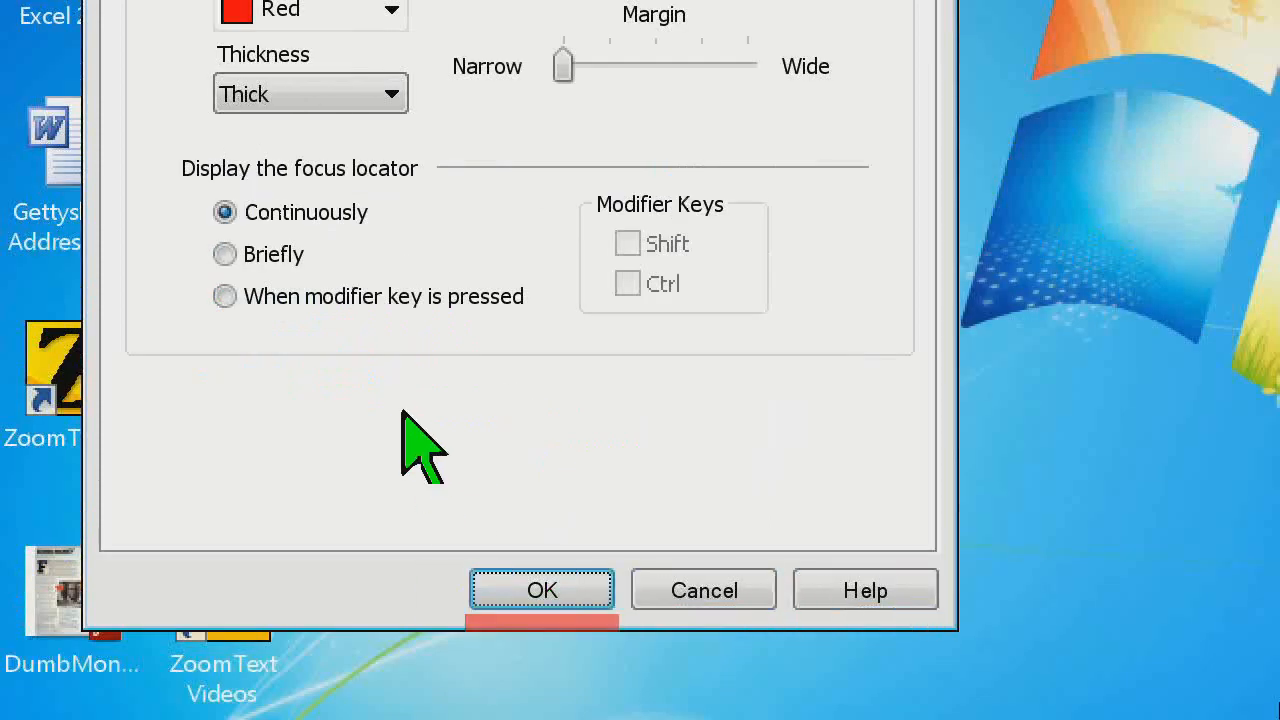
key("shift+Tab")
Try the Block and Underline types for the focus locator, and set the type to Frame
left_click(352, 178)
left_click(345, 212)
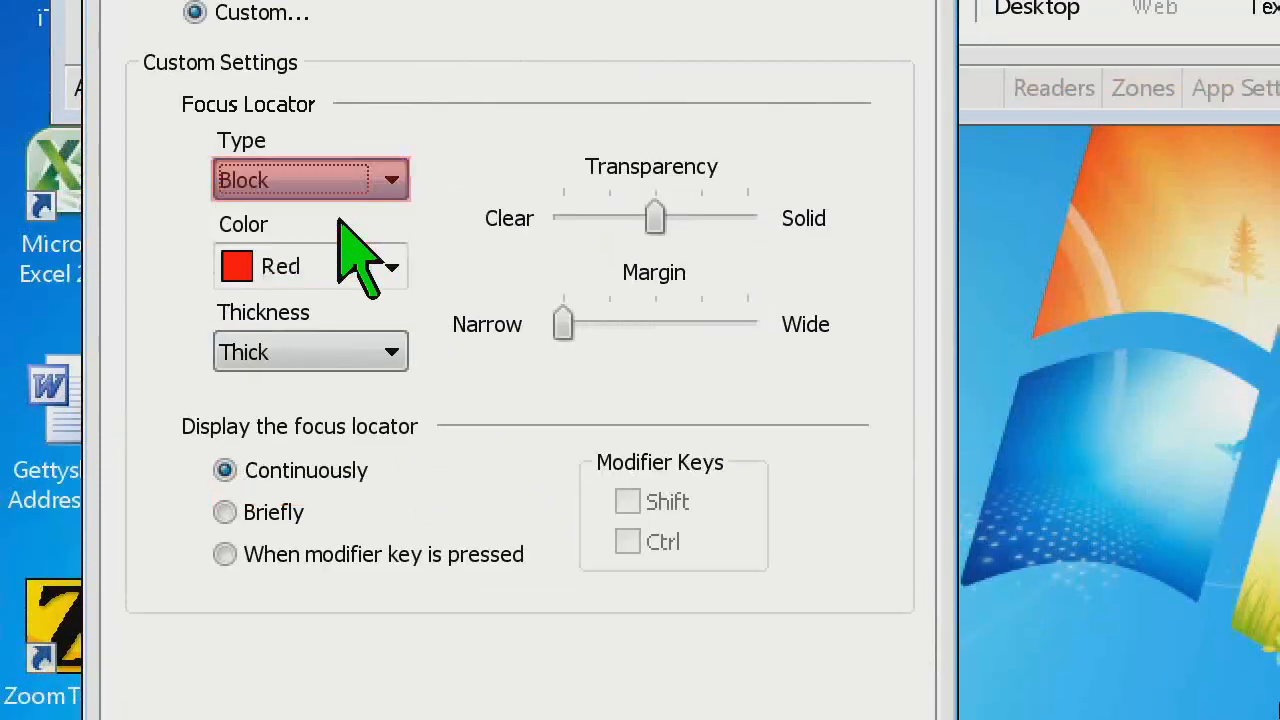
left_click(368, 180)
left_click(358, 243)
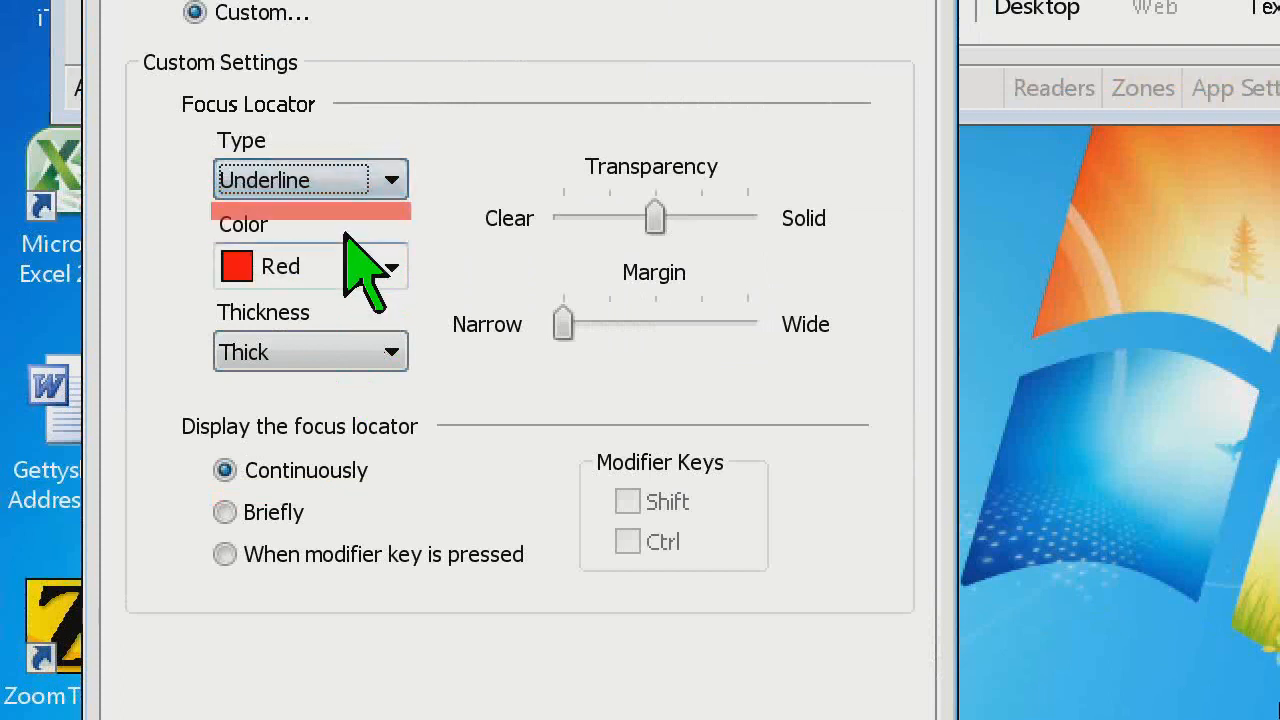
left_click(336, 184)
left_click(334, 267)
Try the Thin thickness for the focus locator frame, set it to Medium, and preview it on the neighboring controls
left_click(372, 352)
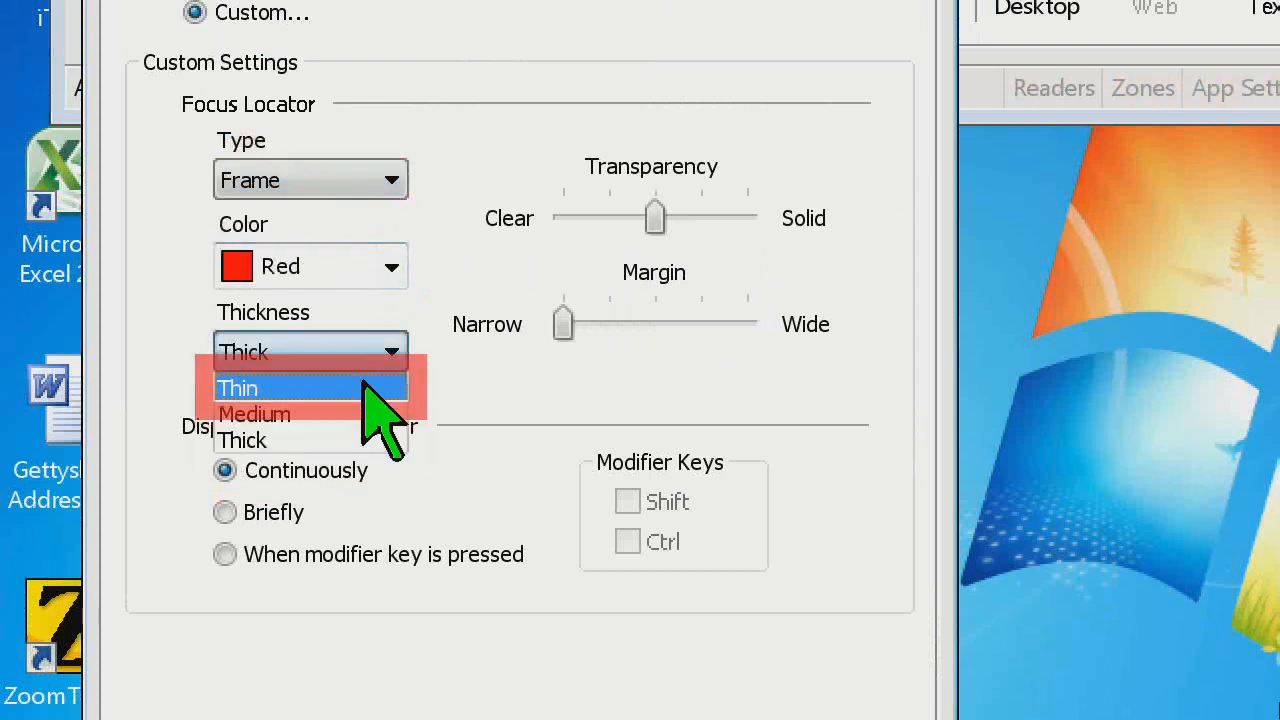
left_click(362, 383)
left_click(345, 350)
left_click(337, 409)
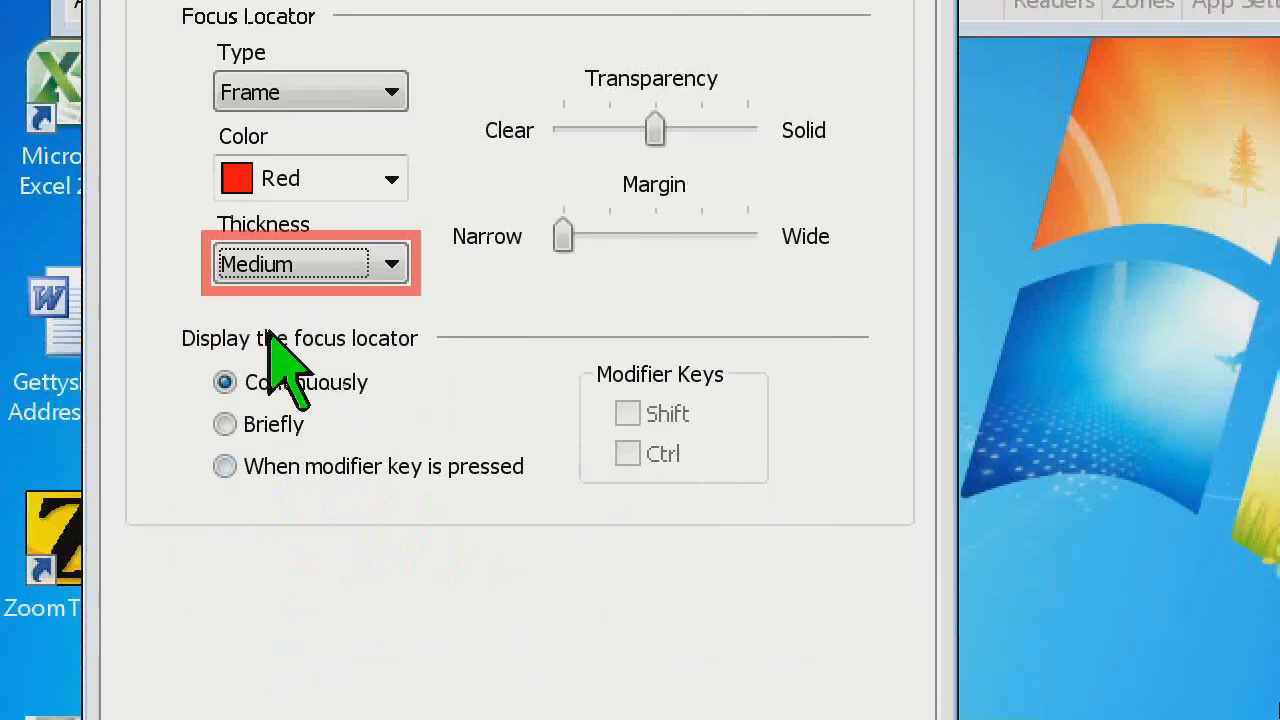
key("Tab")
key("shift+Tab")
key("Tab")
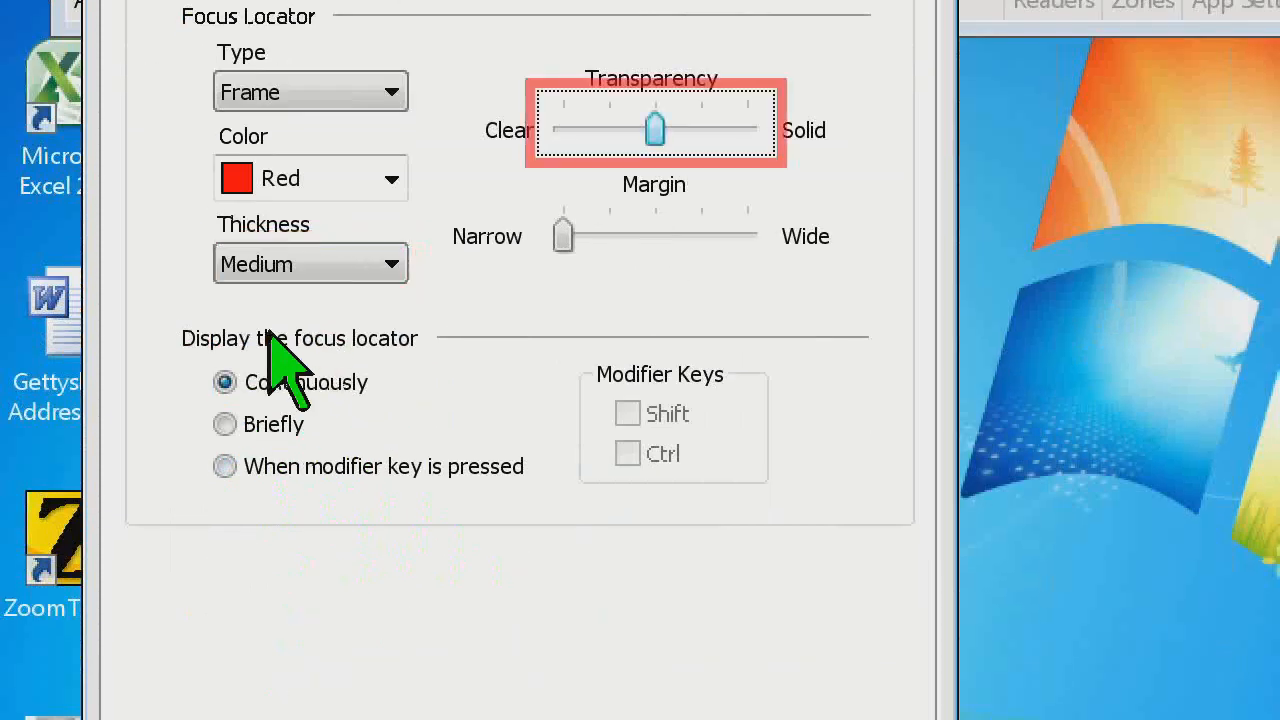
key("Tab")
key("shift+Tab")
key("shift+Tab")
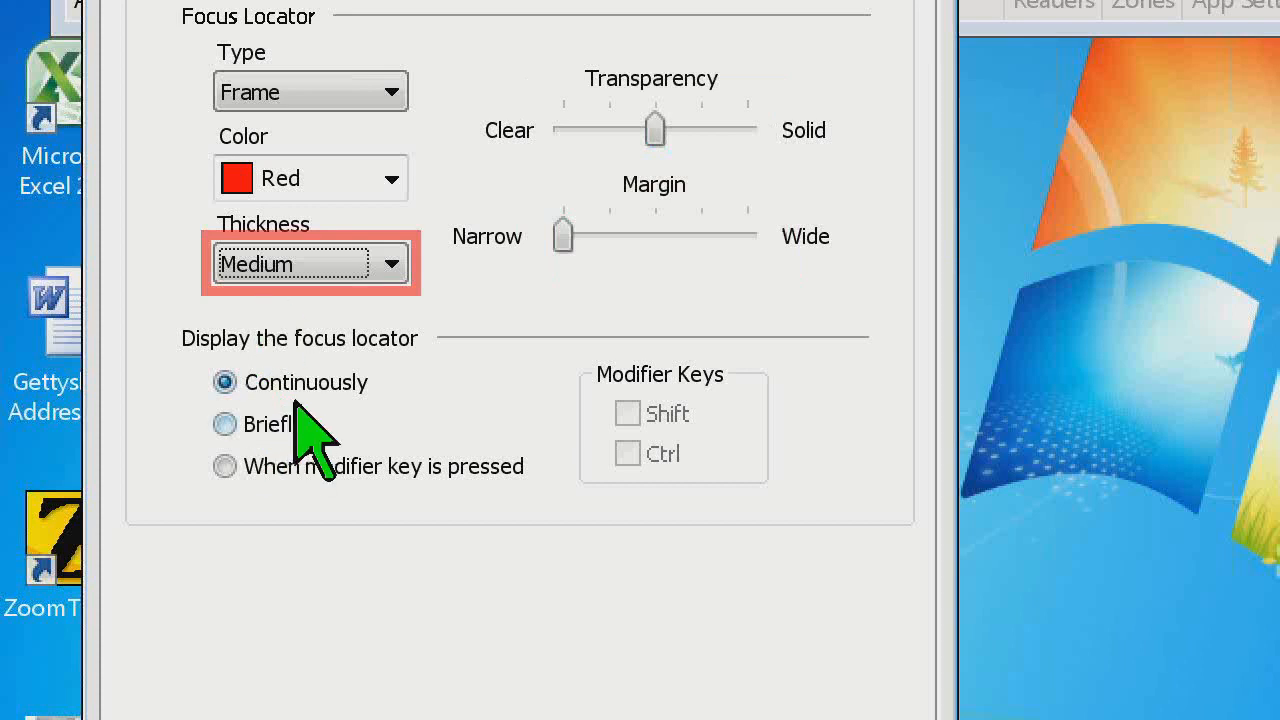
Compare the Continuously and Briefly display options for the focus locator, previewing the brief display on the dialog's buttons
left_click(313, 380)
left_click(284, 424)
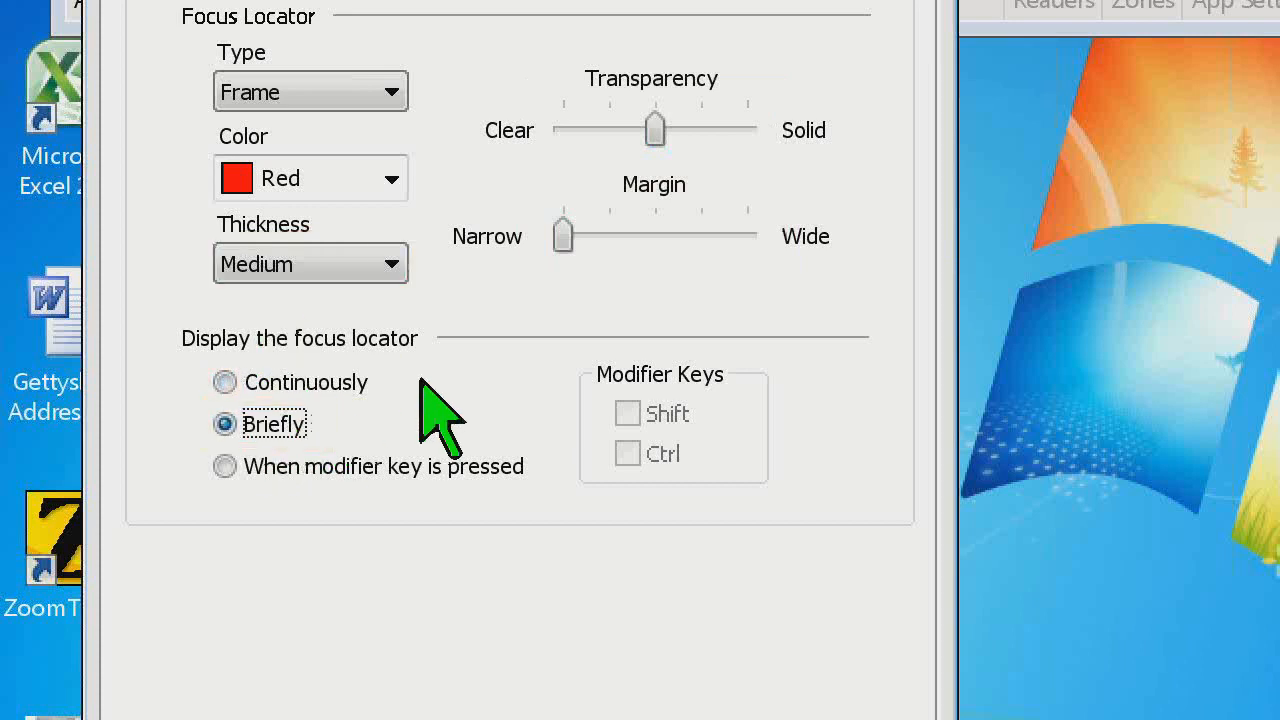
key("Tab")
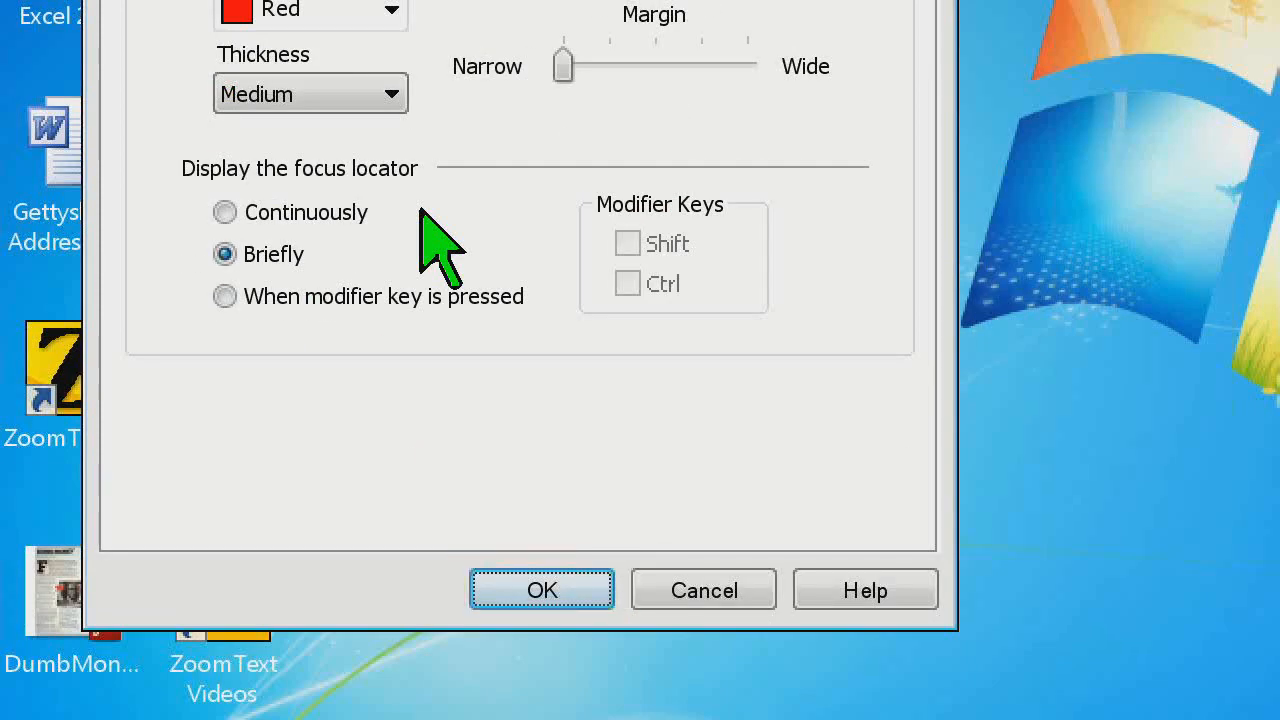
key("Tab")
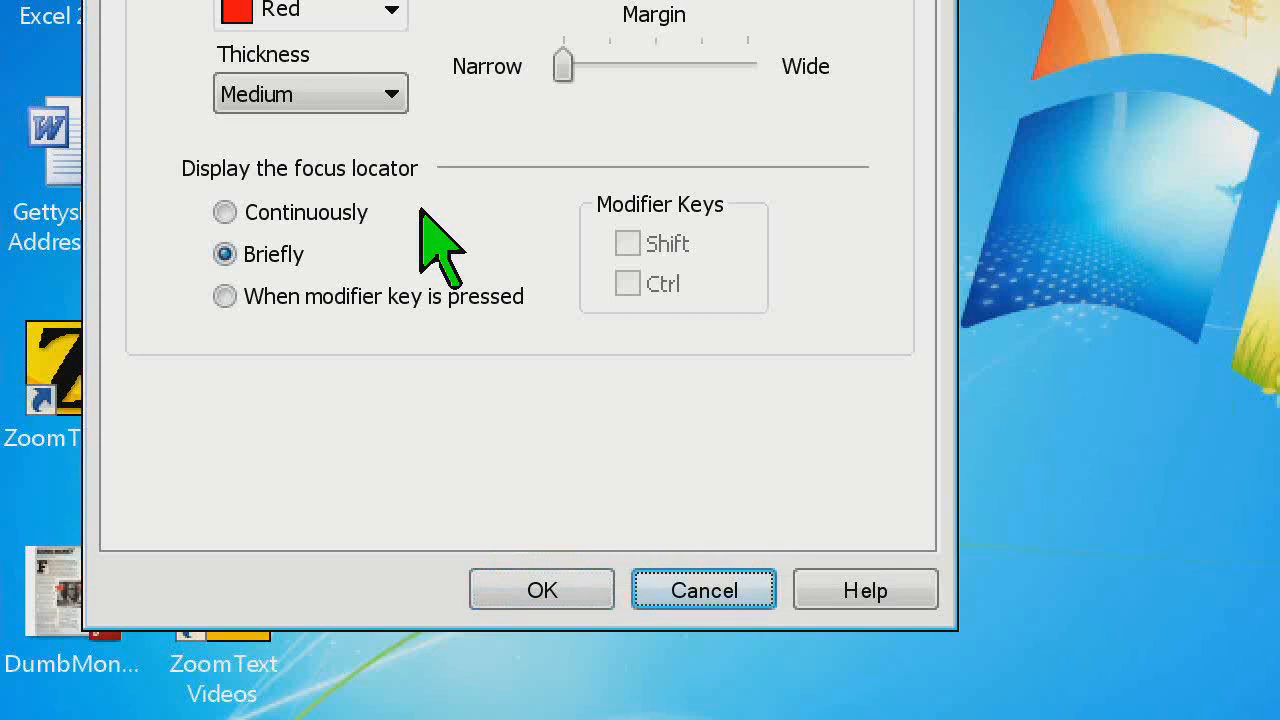
left_click(316, 210)
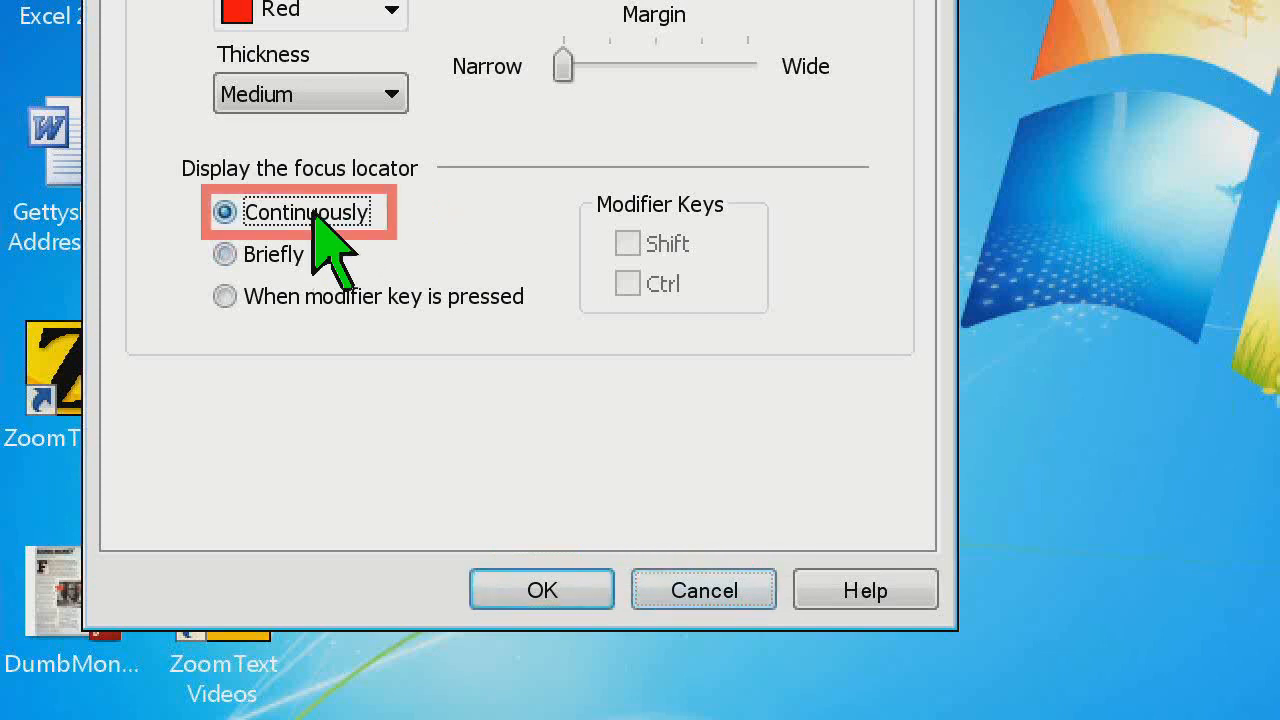
left_click(280, 256)
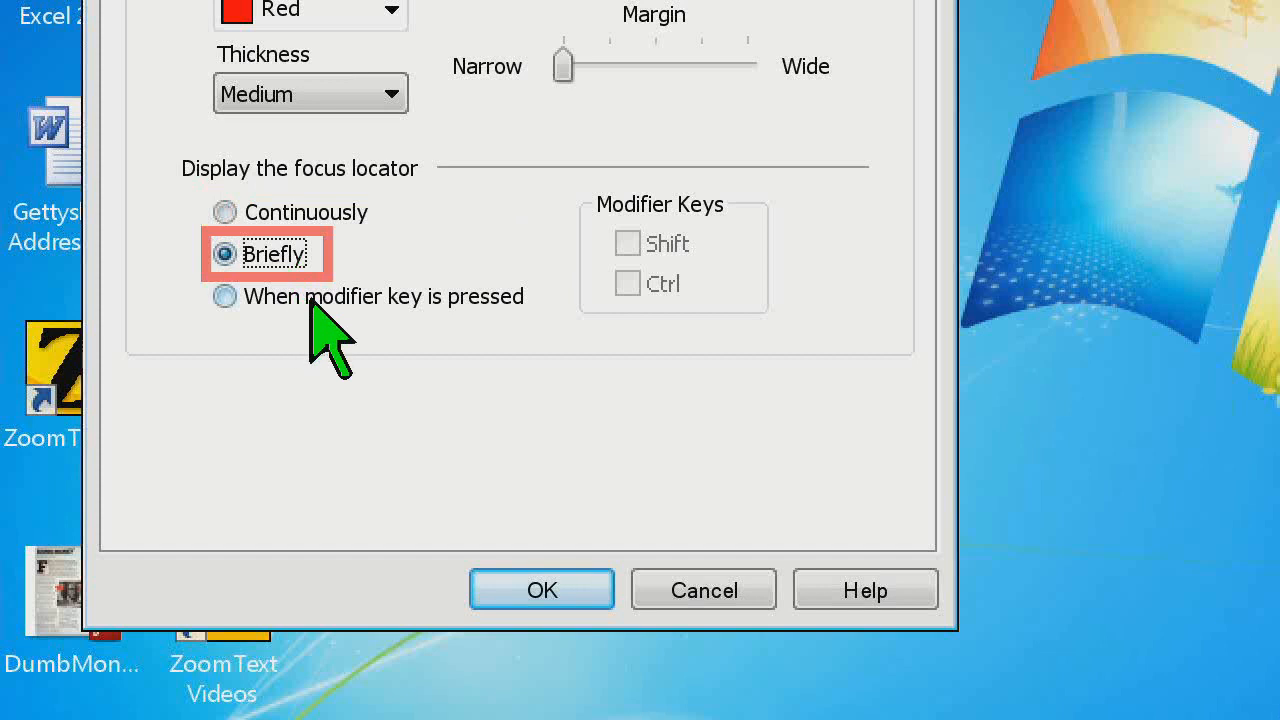
Try displaying the focus locator only when the Ctrl modifier key is pressed, and return the display to Continuously
left_click(400, 296)
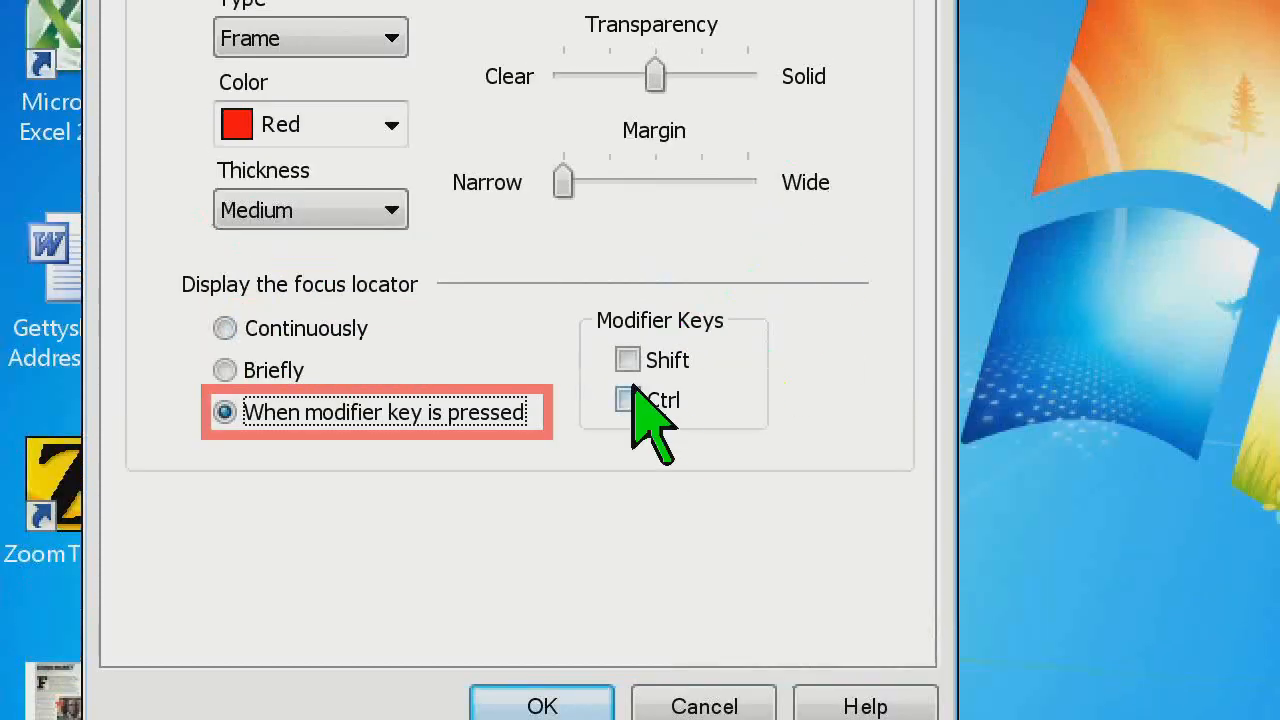
left_click(628, 284)
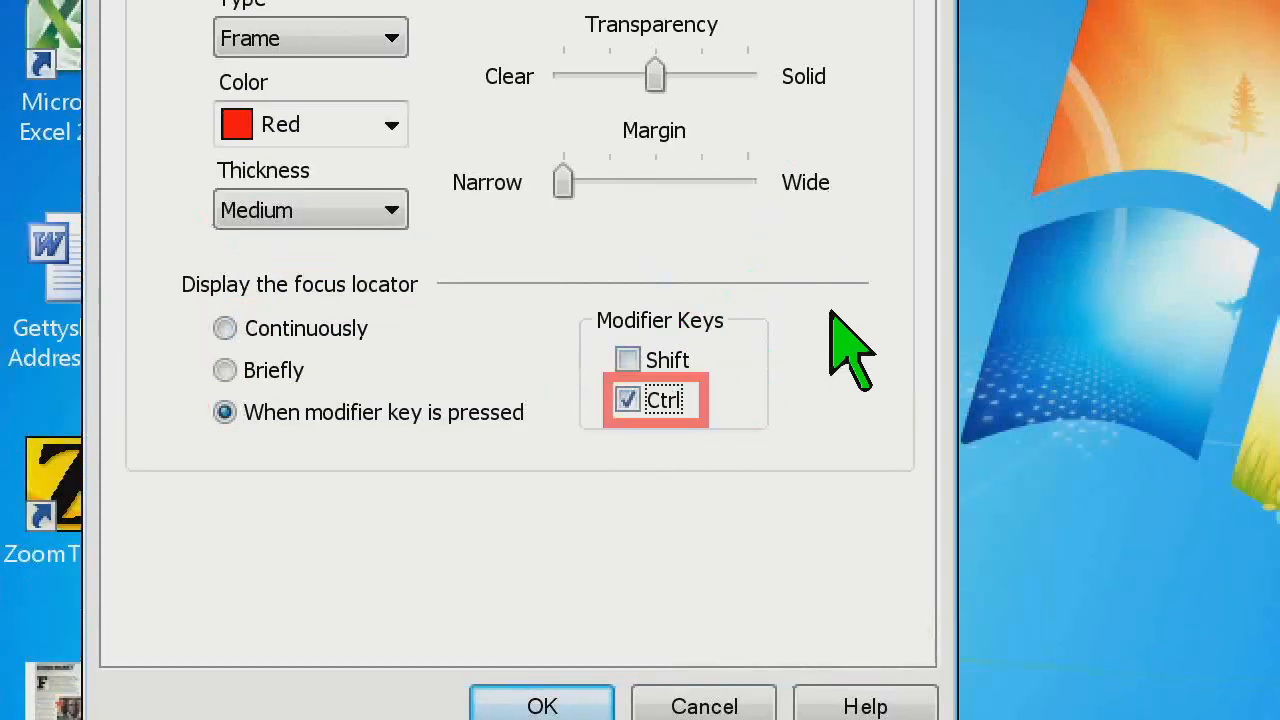
key("ctrl")
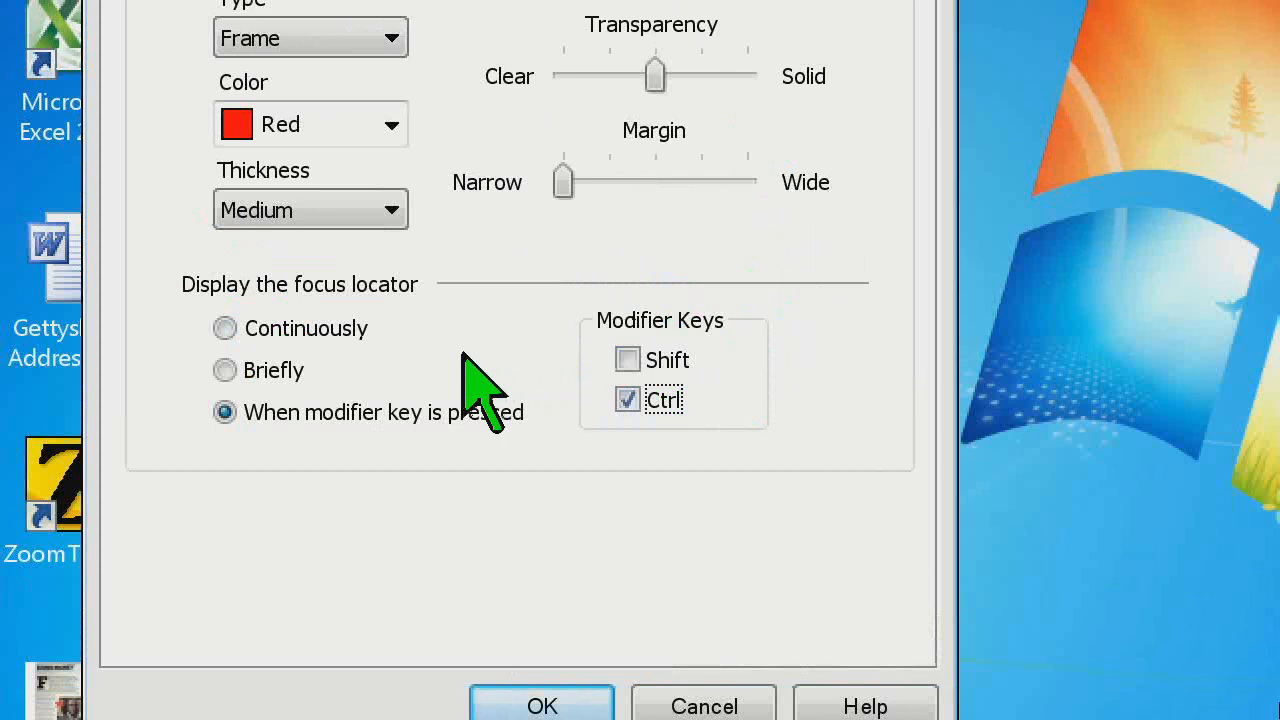
left_click(349, 333)
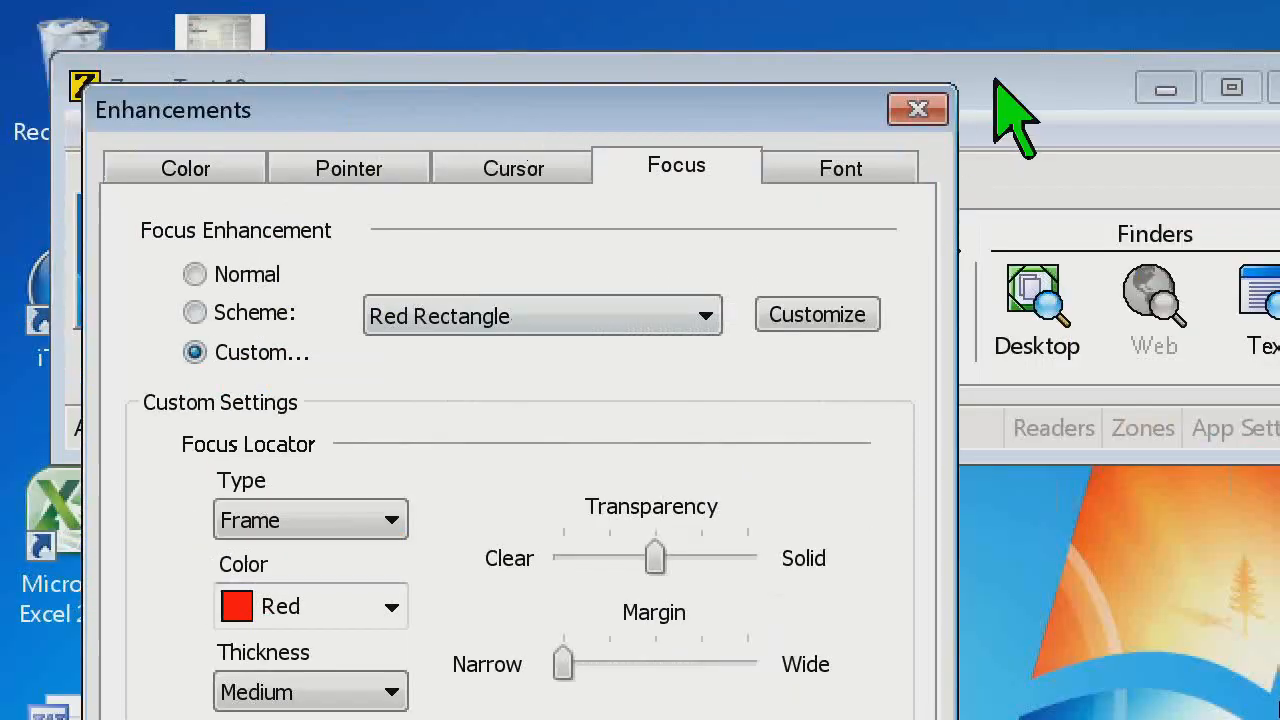
Close the Enhancements dialog without saving and open the AppReader settings
left_click(917, 109)
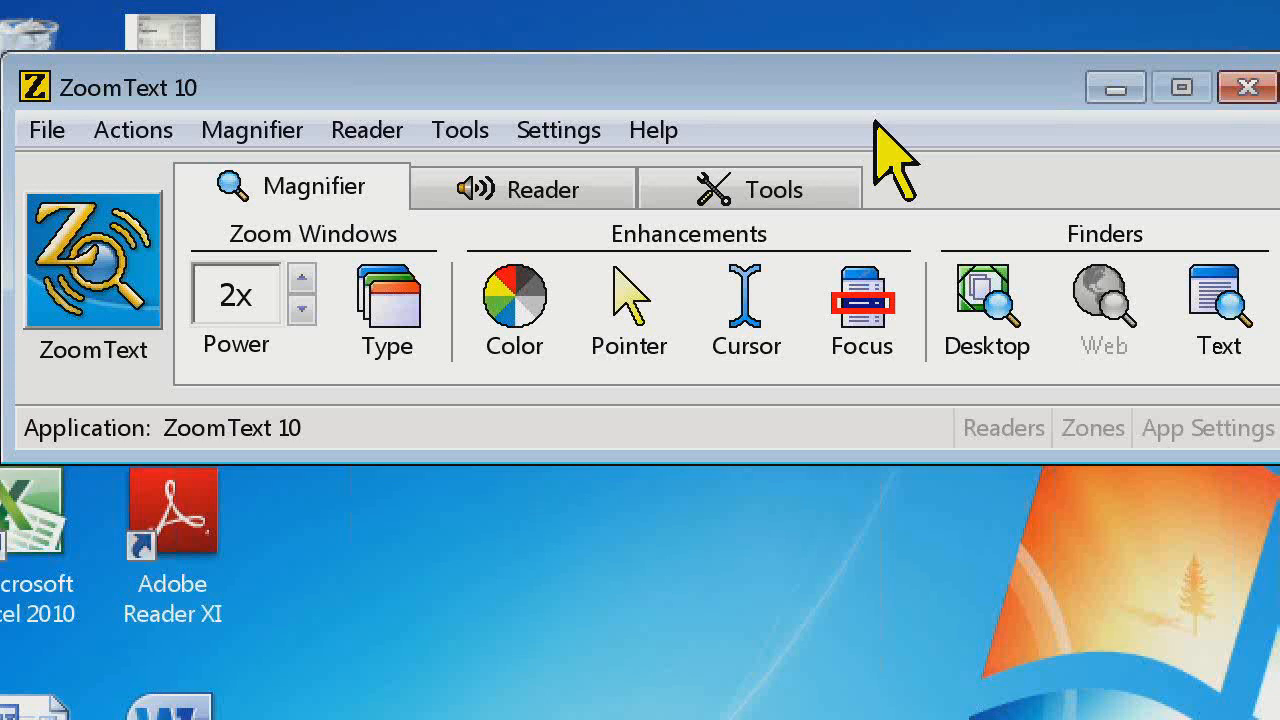
left_click(350, 133)
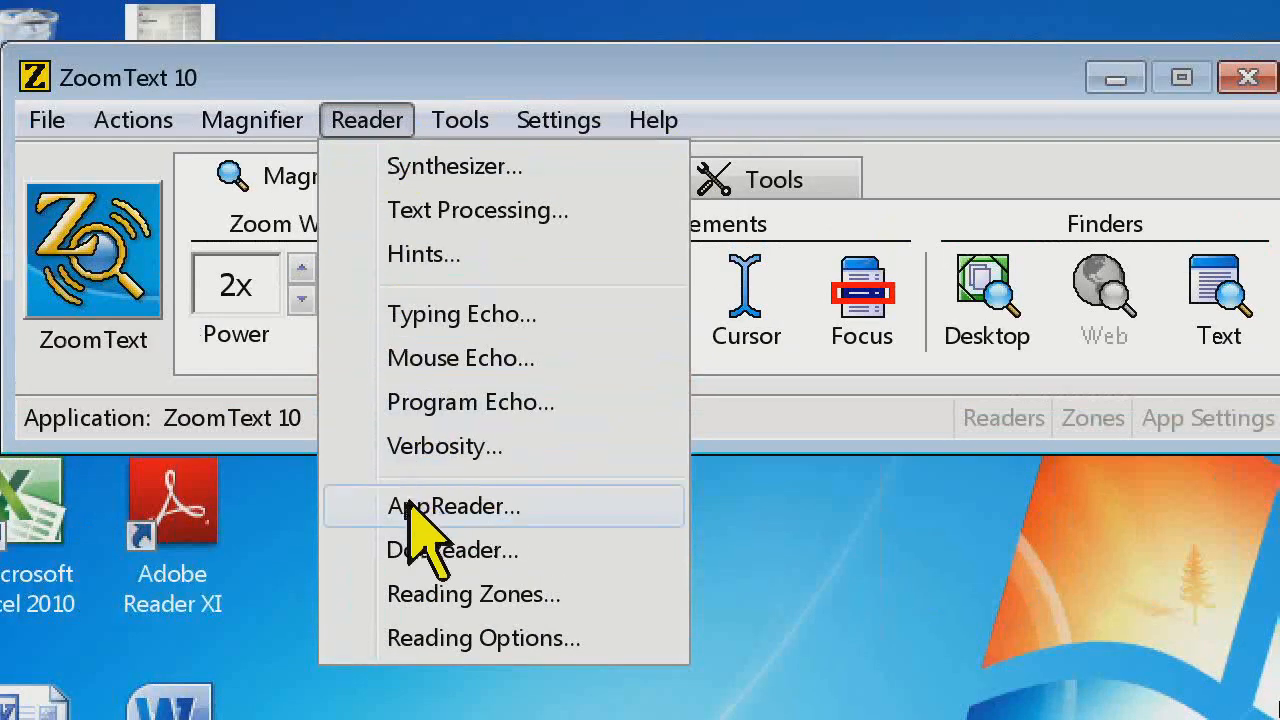
left_click(410, 503)
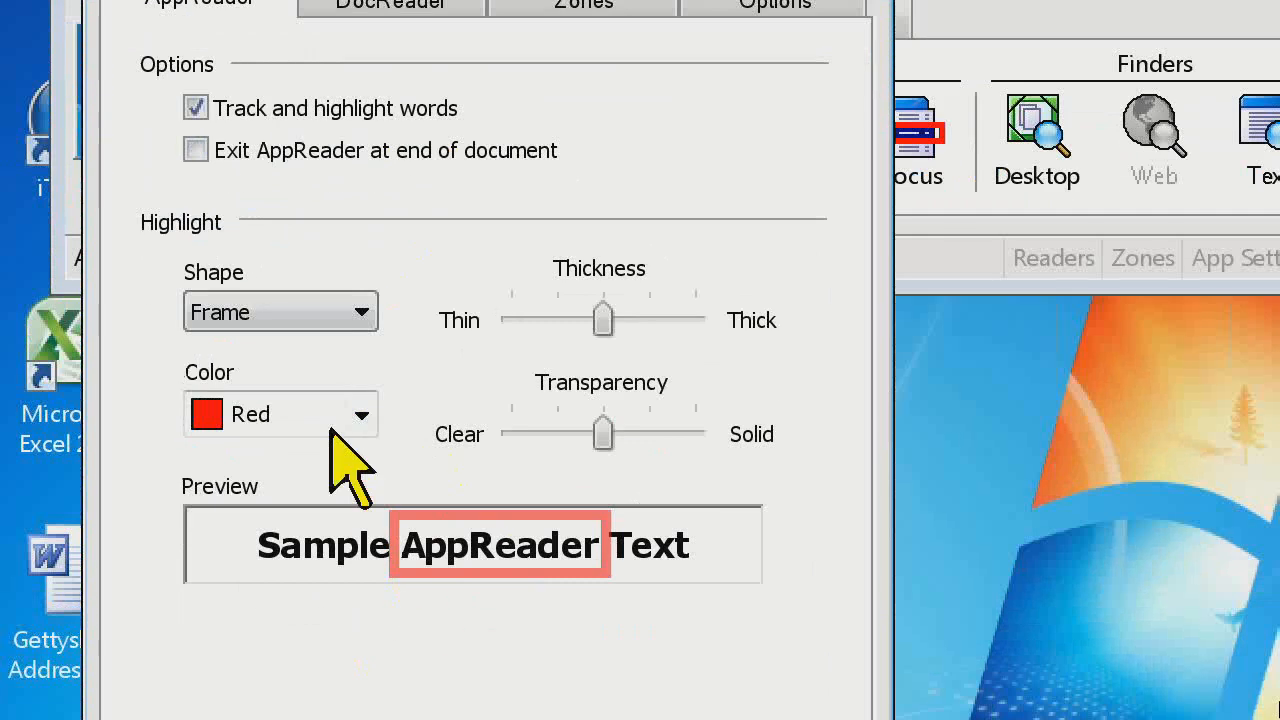
Compare the Frame, Block, Underline and Wedge shapes for the AppReader highlight, and select Underline
left_click(362, 316)
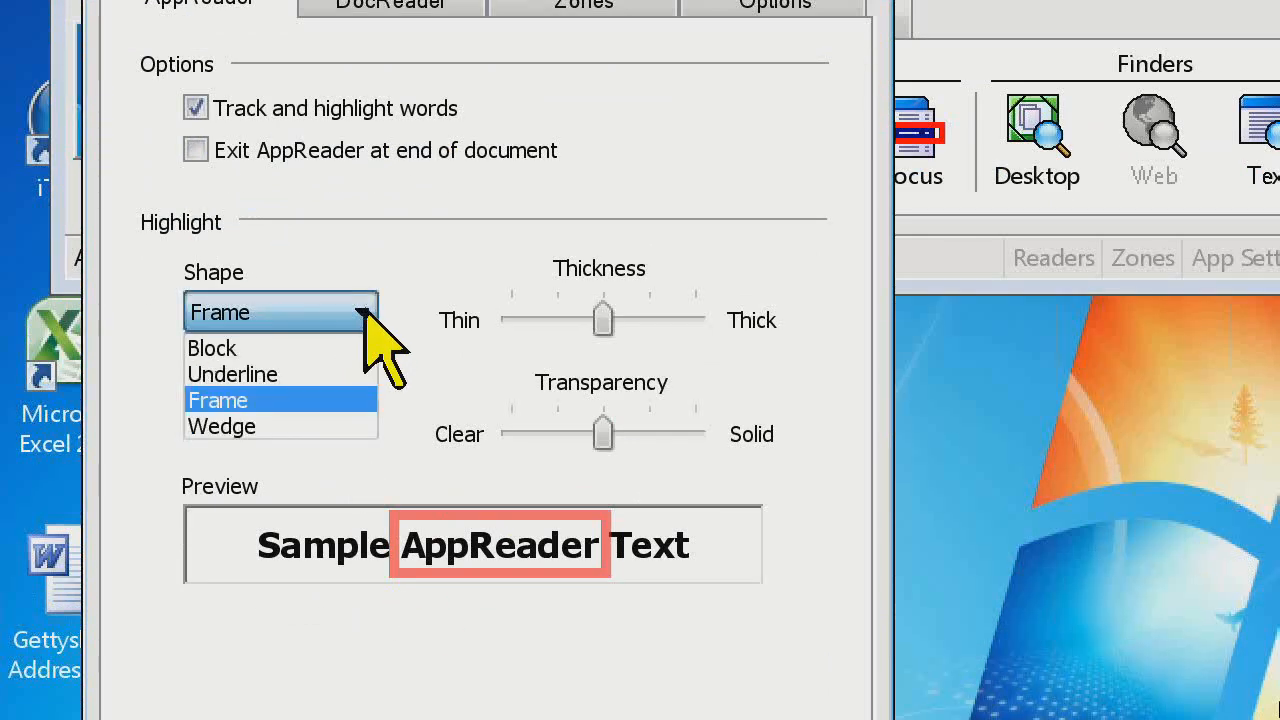
left_click(364, 312)
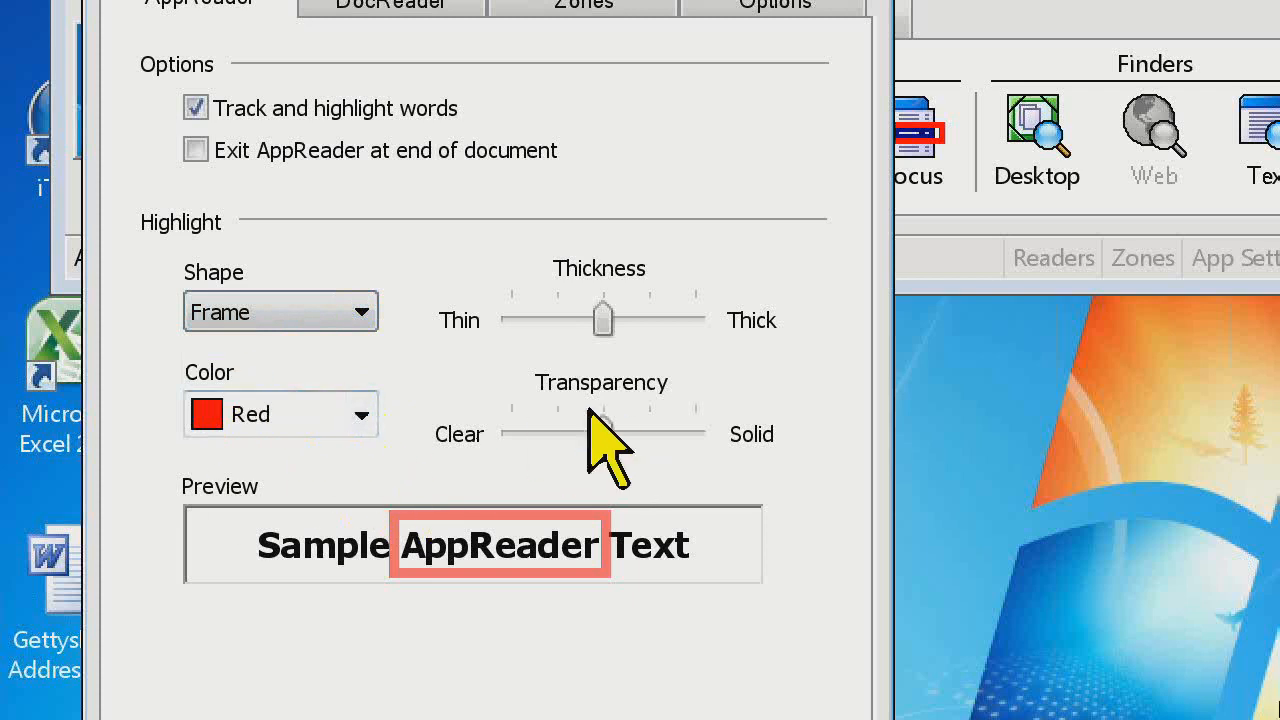
left_click(366, 312)
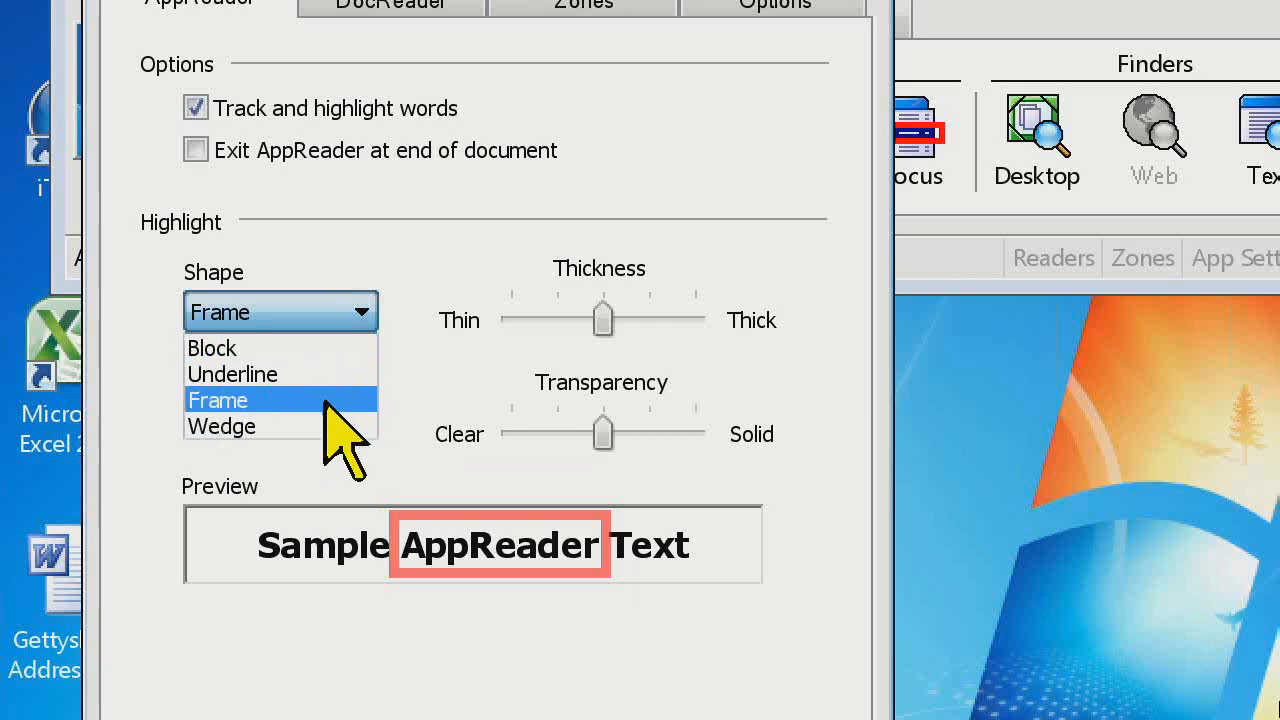
left_click(325, 400)
left_click(362, 312)
left_click(349, 348)
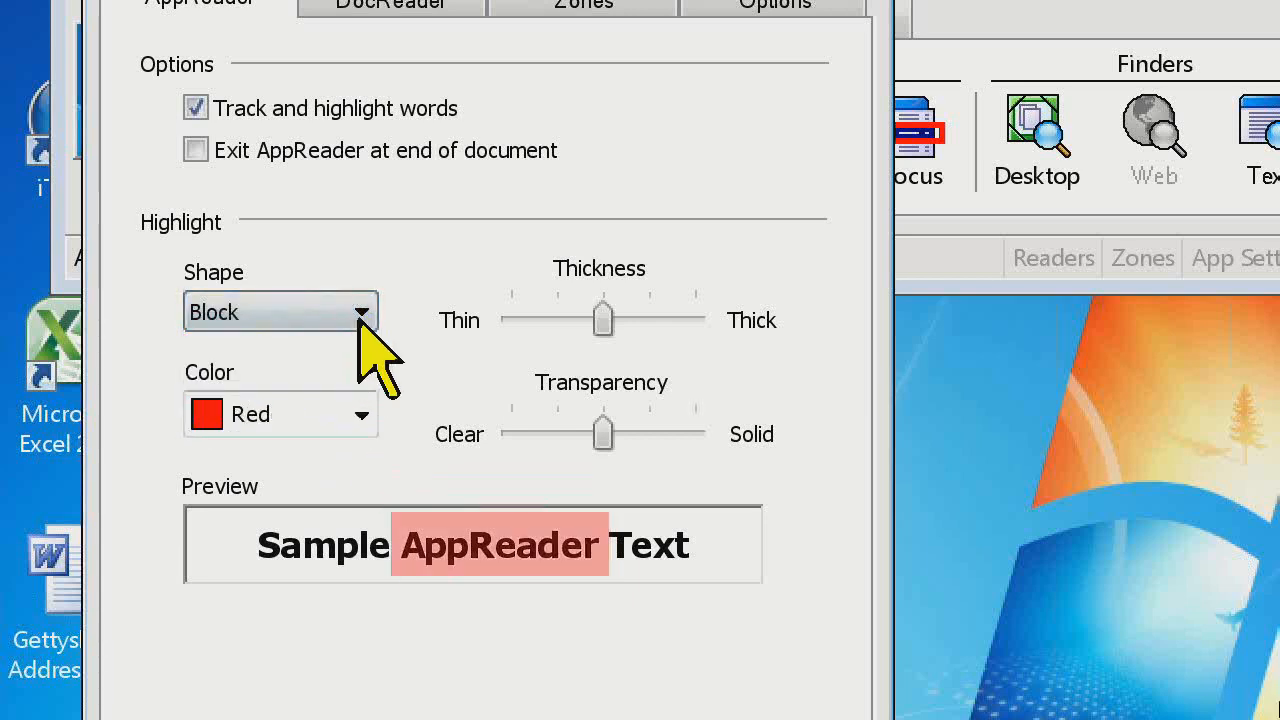
left_click(361, 313)
left_click(345, 372)
left_click(362, 313)
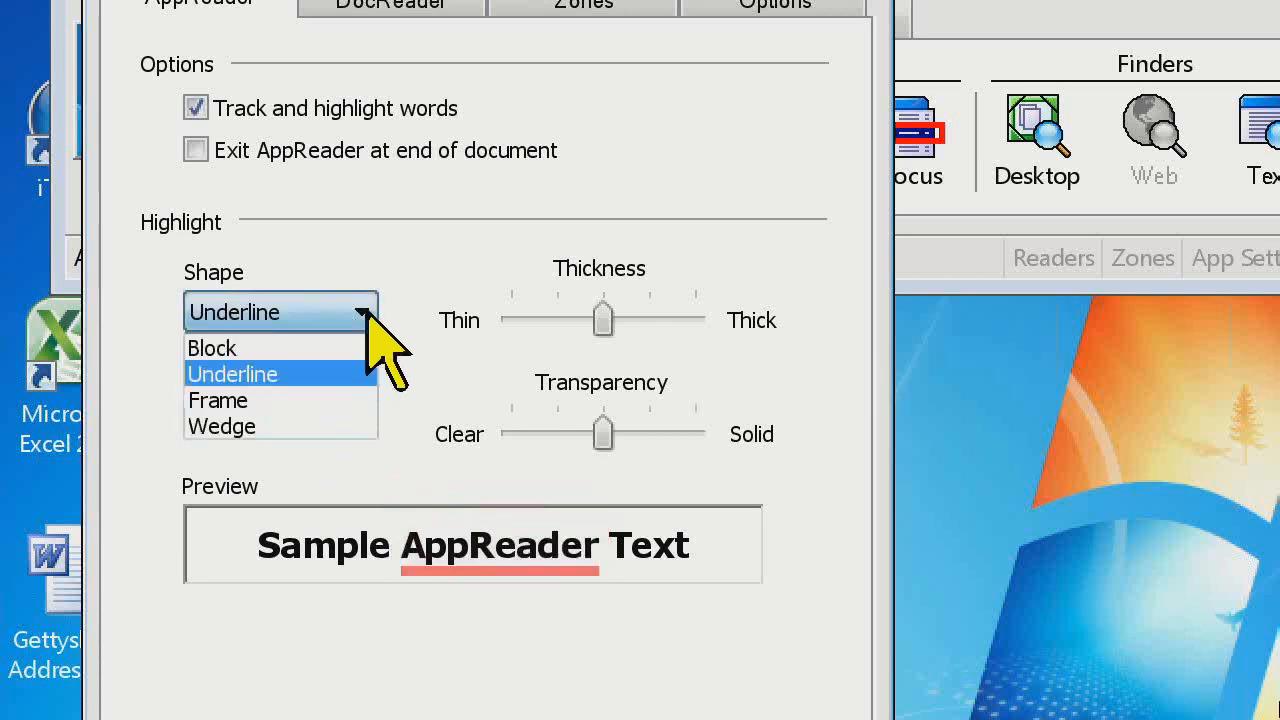
left_click(334, 425)
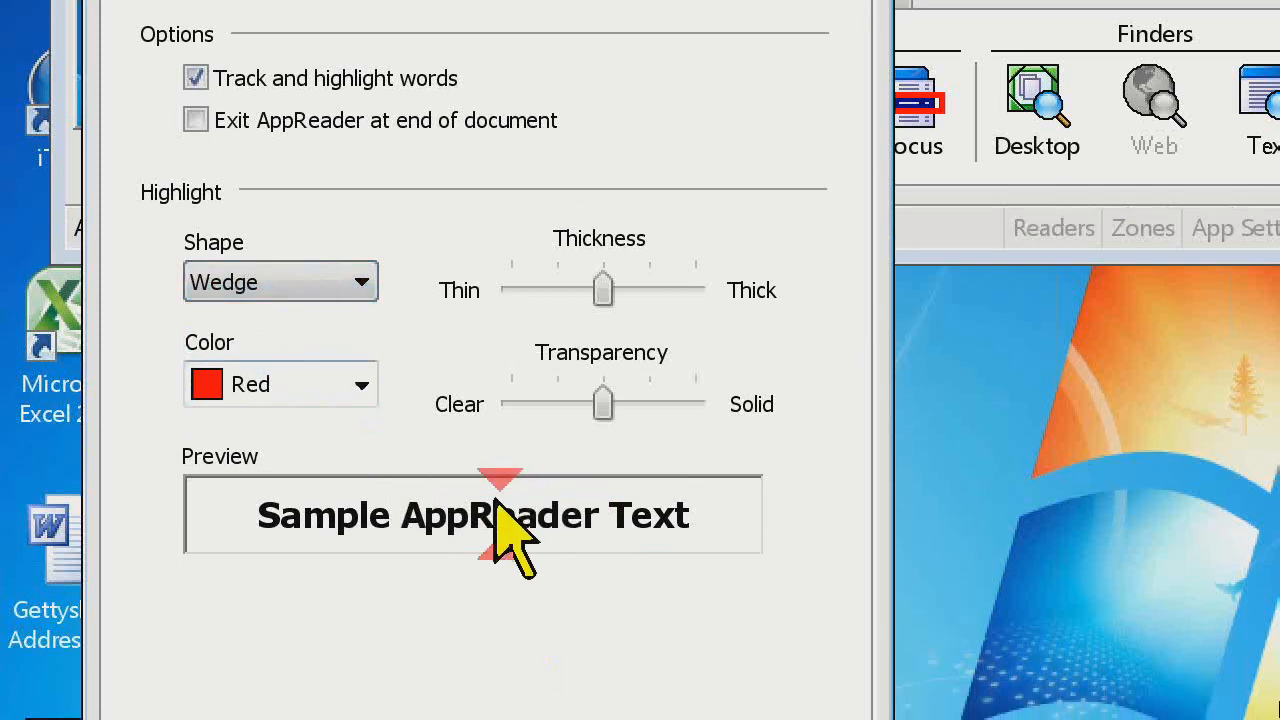
left_click(358, 282)
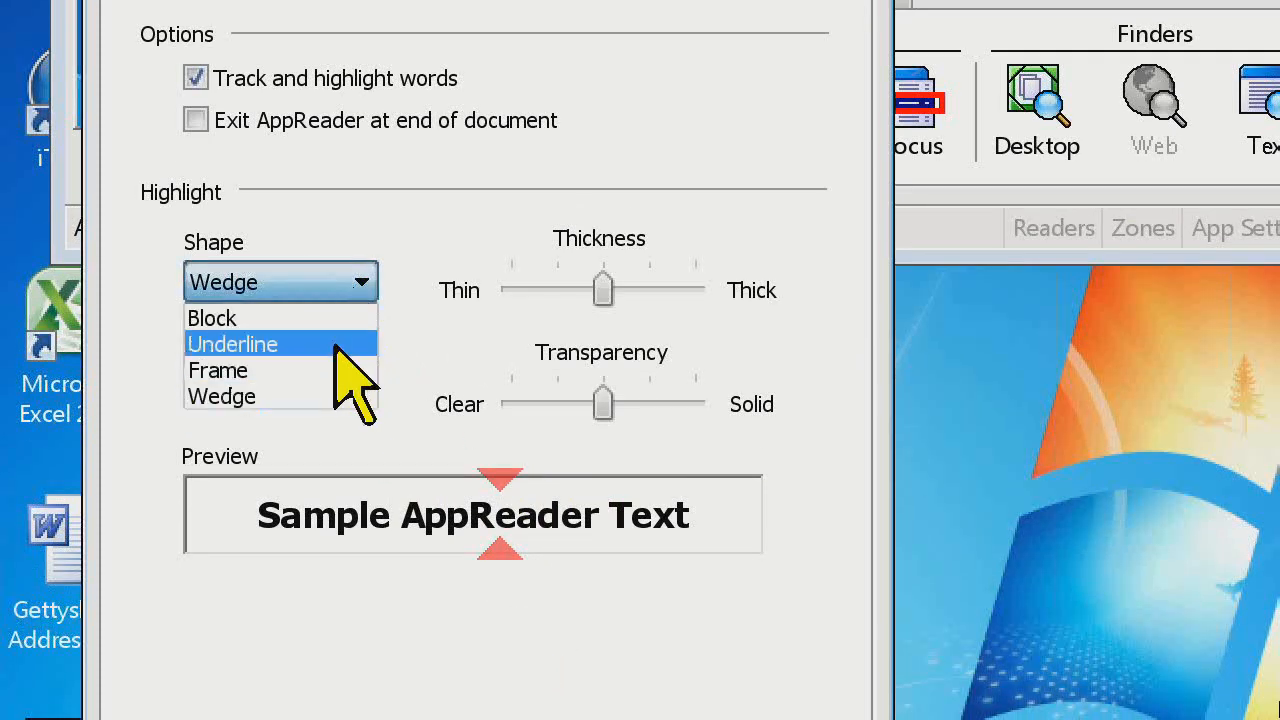
left_click(324, 342)
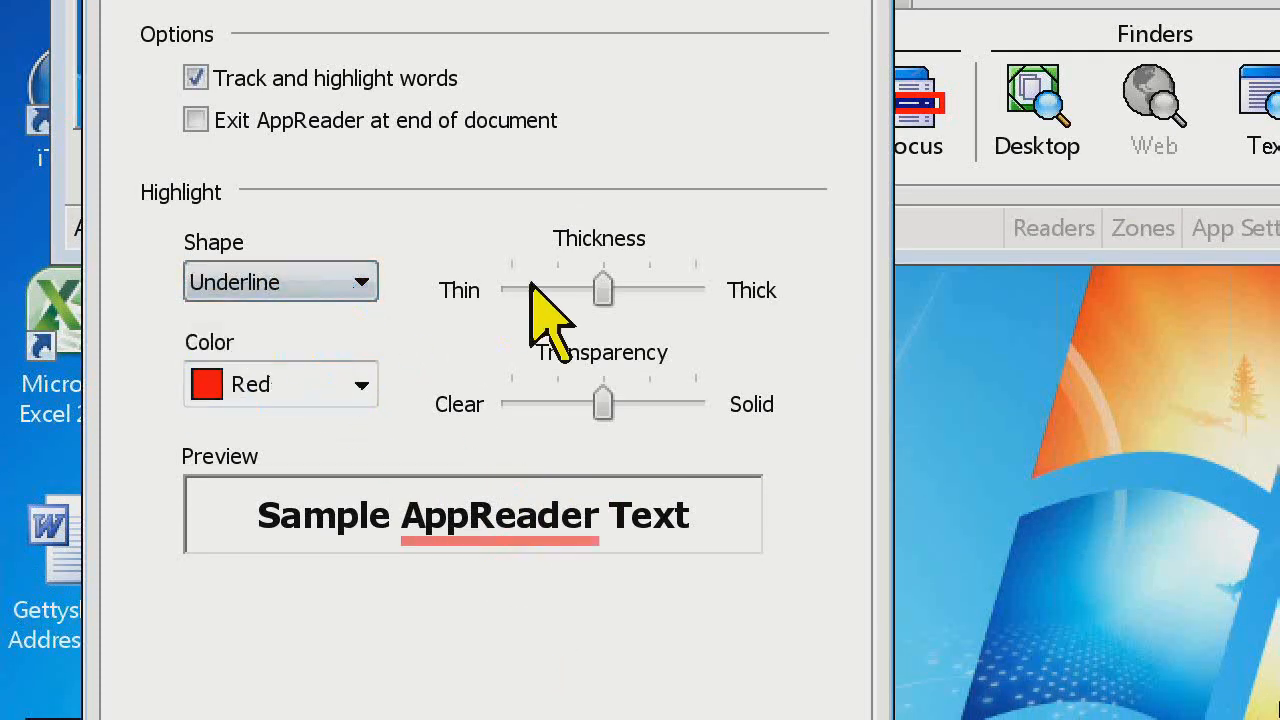
Shift the AppReader highlight's transparency slightly toward Clear and set its color to Invert
mouse_move(604, 292)
left_mouse_down()
mouse_move(511, 290)
mouse_move(648, 288)
mouse_move(580, 292)
mouse_move(603, 292)
left_mouse_up()
left_click_drag(607, 401, 580, 403)
left_click(364, 392)
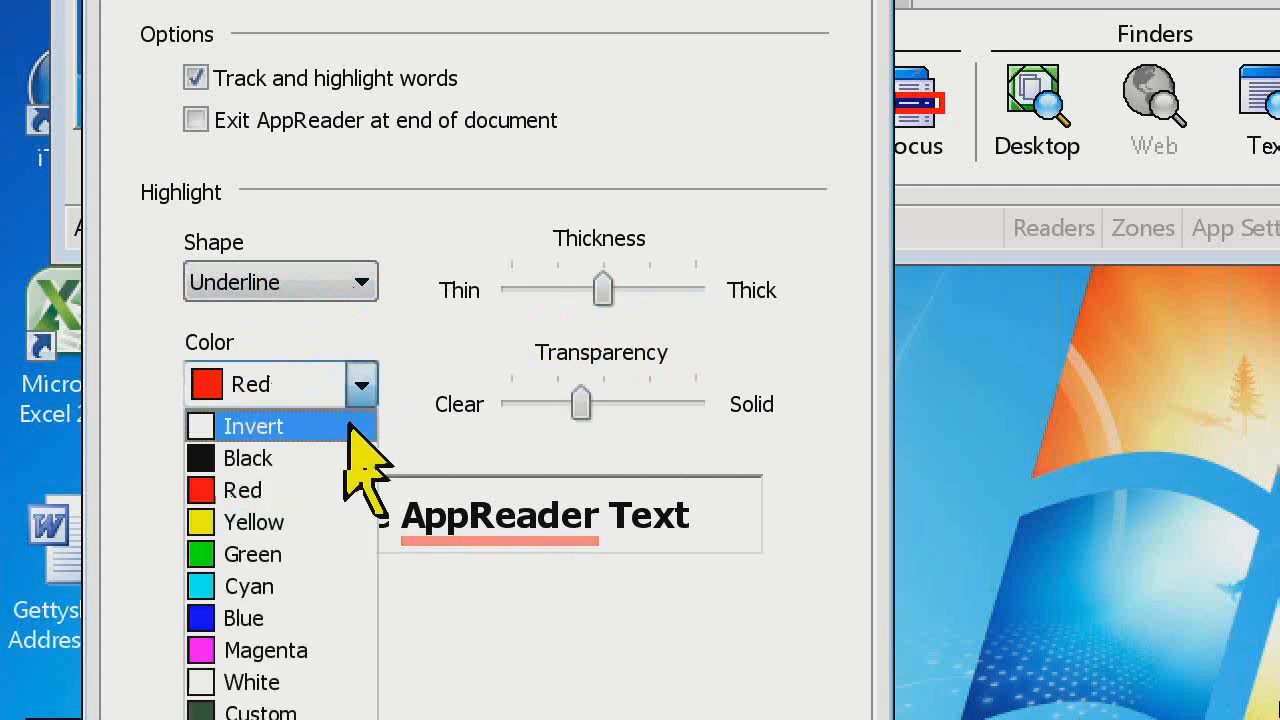
left_click(329, 429)
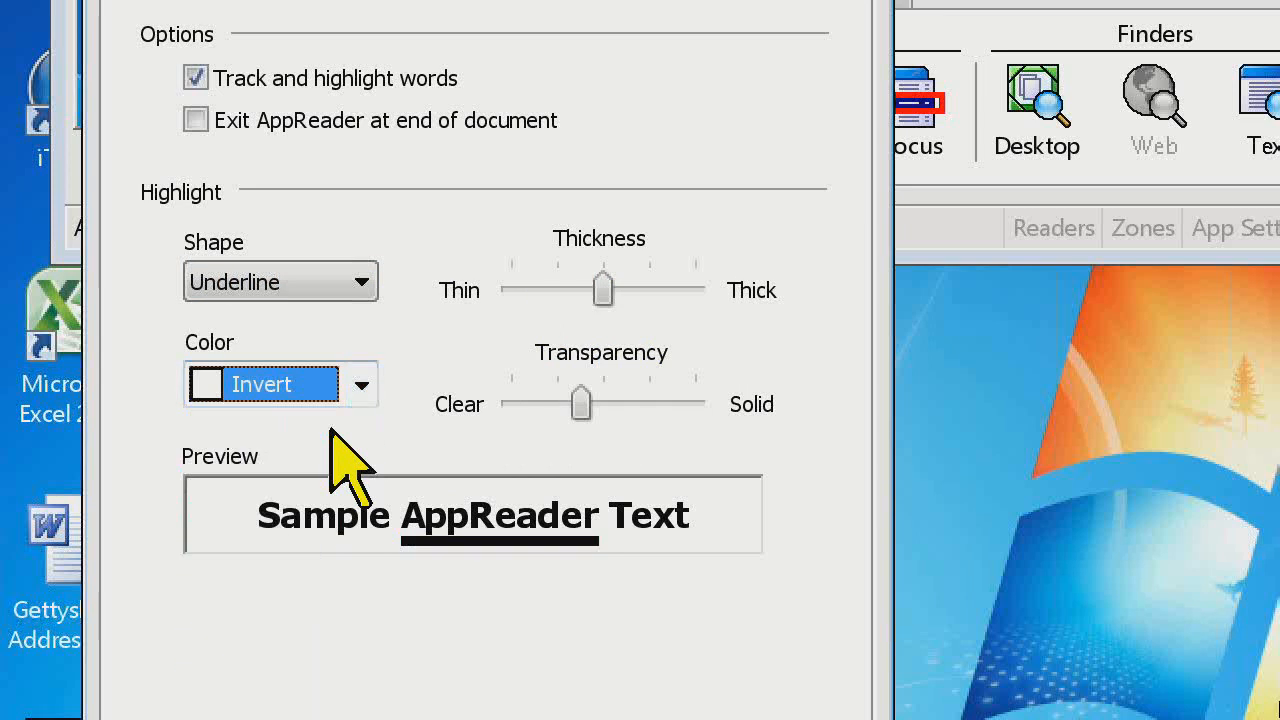
Set the AppReader highlight's shape to Block and its color to Black
left_click(358, 284)
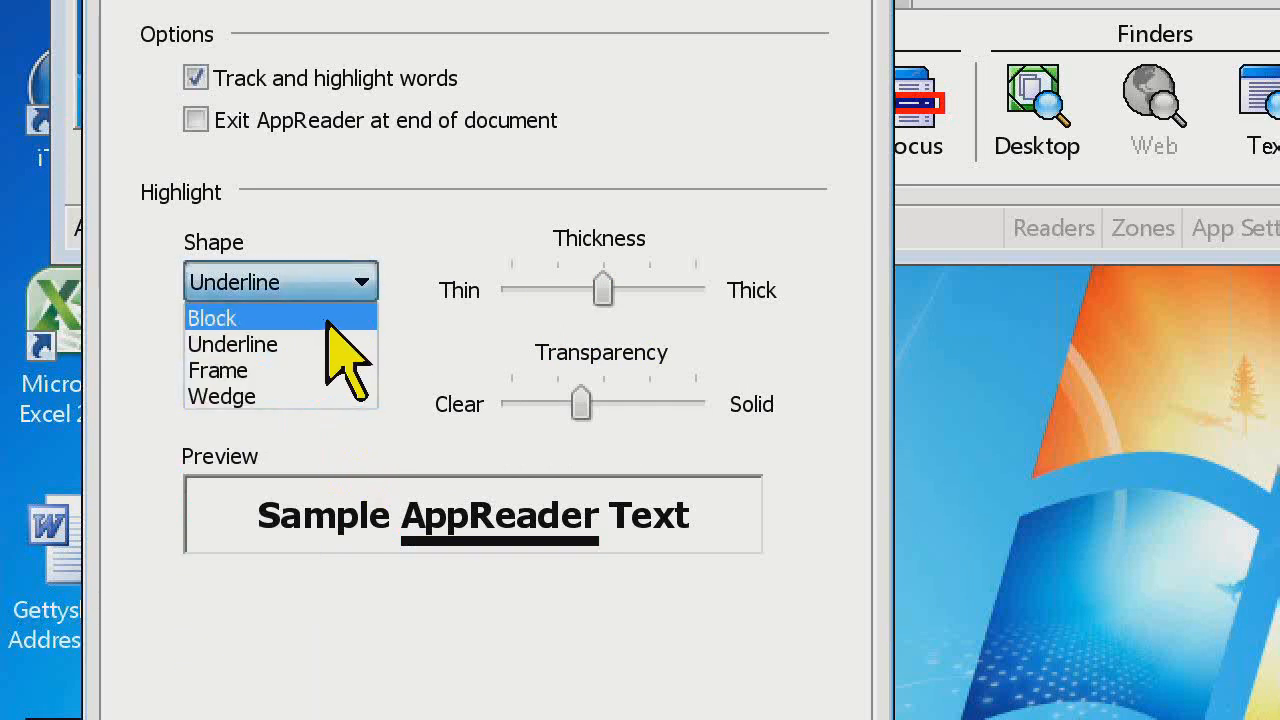
left_click(330, 318)
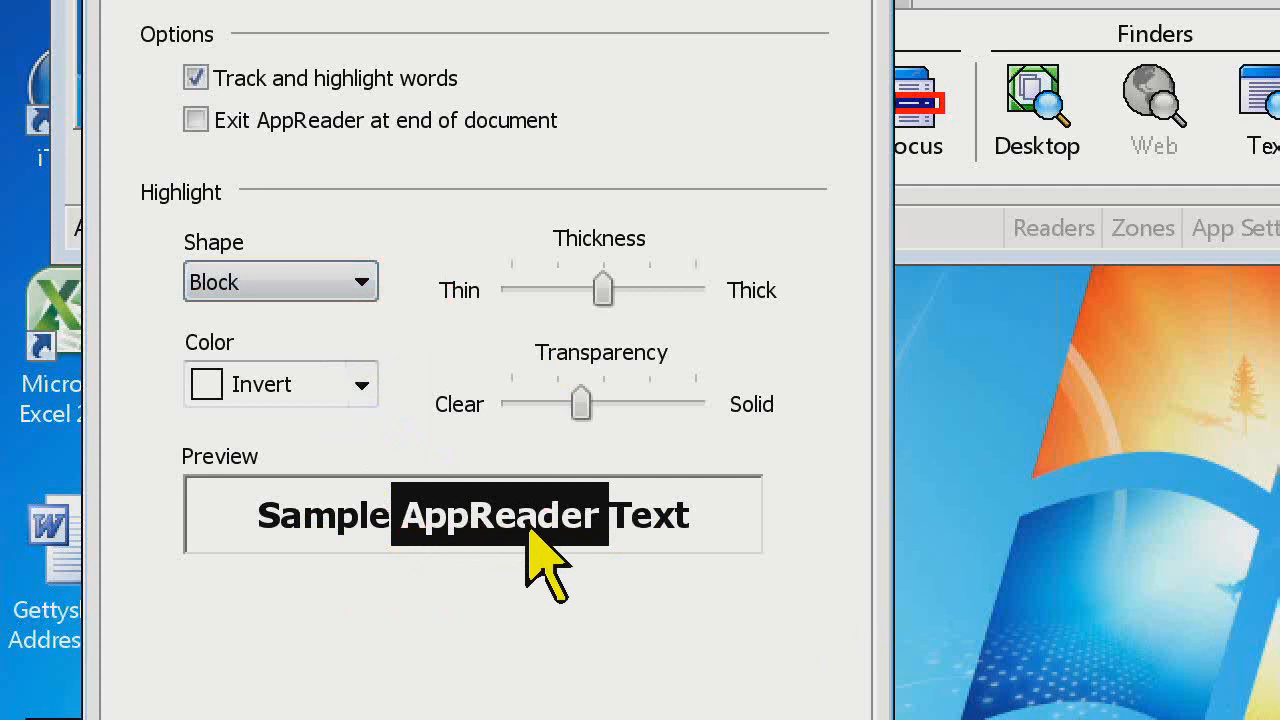
left_click(362, 385)
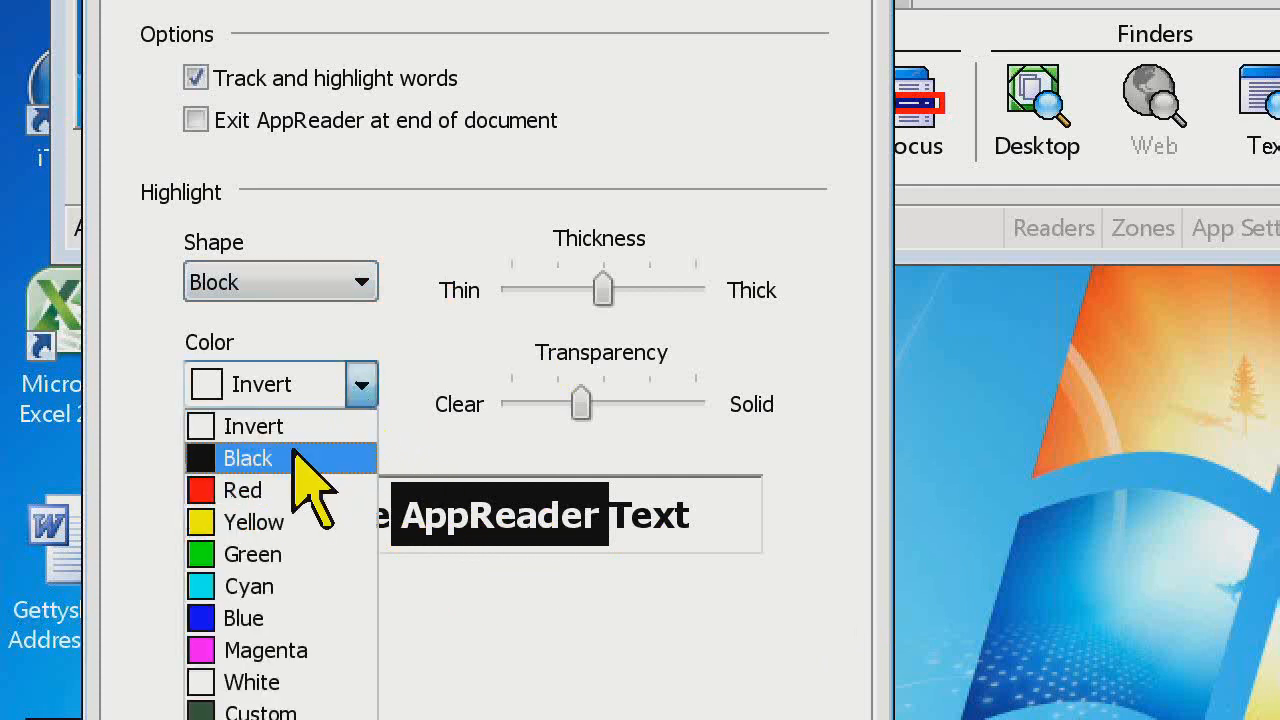
left_click(295, 458)
left_click(358, 390)
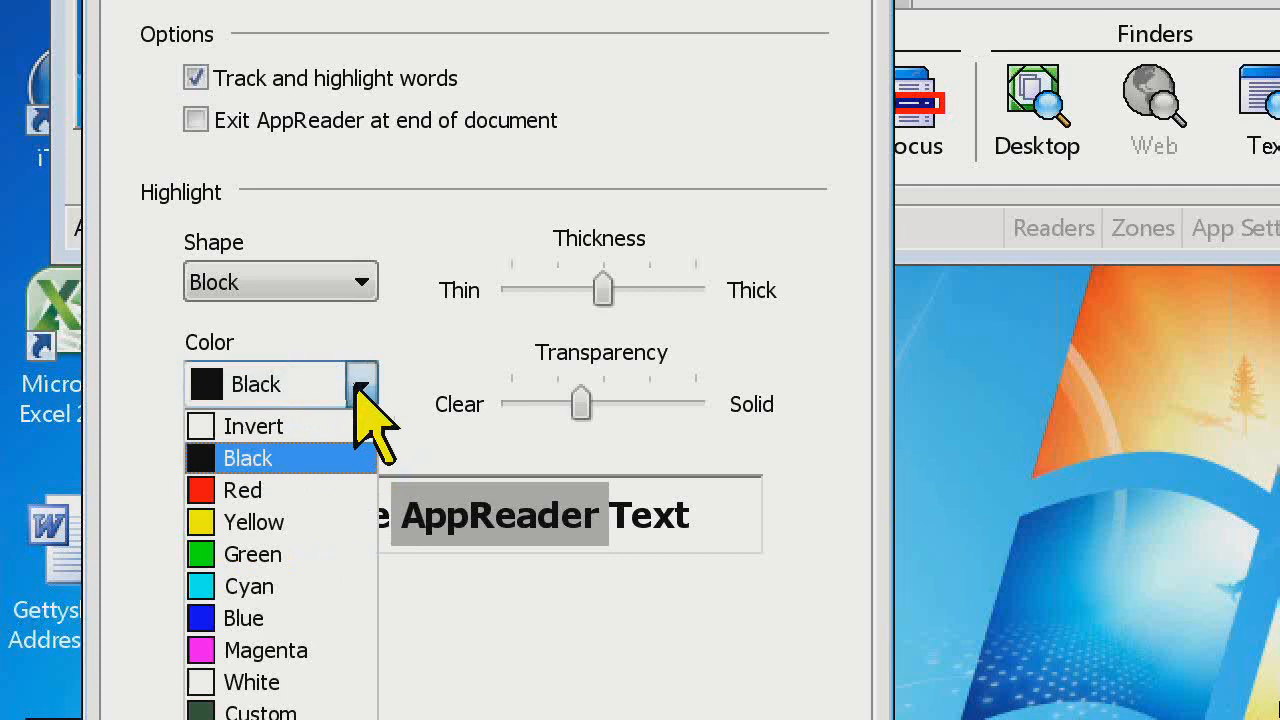
left_click(330, 462)
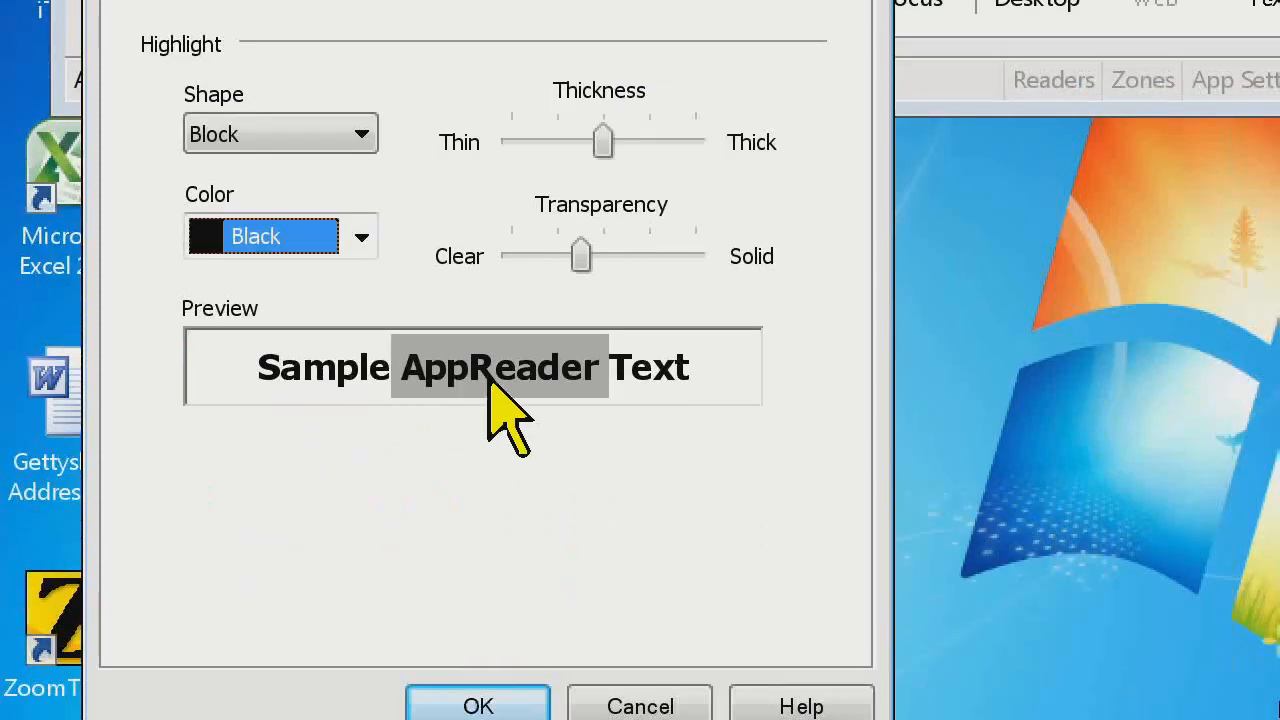
Try Yellow and Green as the AppReader highlight's color and set its transparency midway between Clear and Solid
left_click(355, 236)
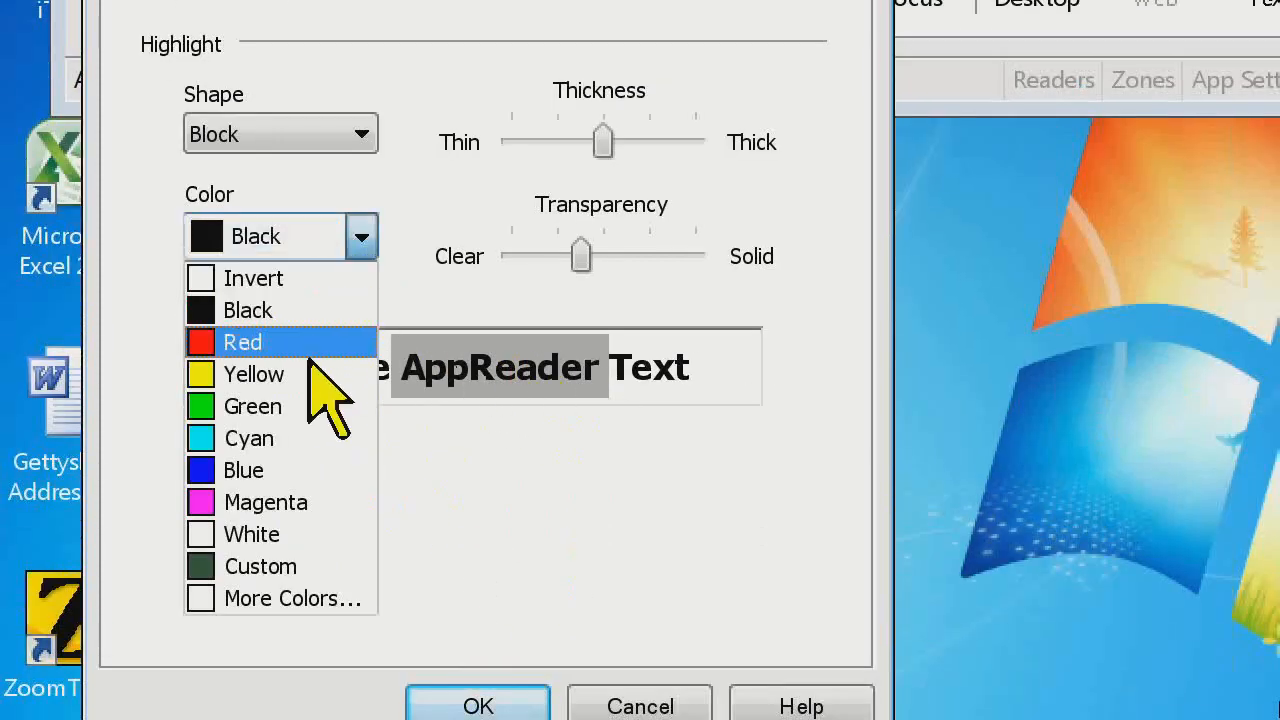
left_click(312, 368)
left_click(350, 240)
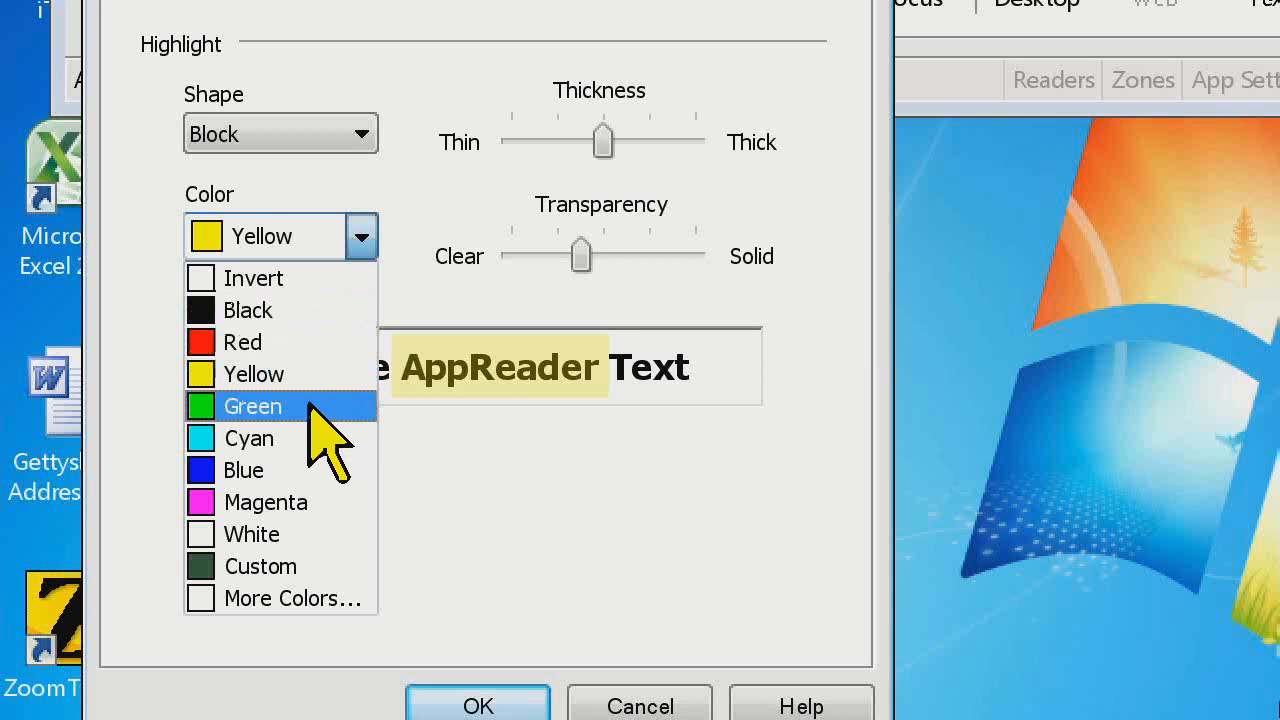
left_click(312, 405)
left_click_drag(580, 256, 601, 256)
Set the AppReader highlight's color to Invert and apply the reading settings
left_click(362, 240)
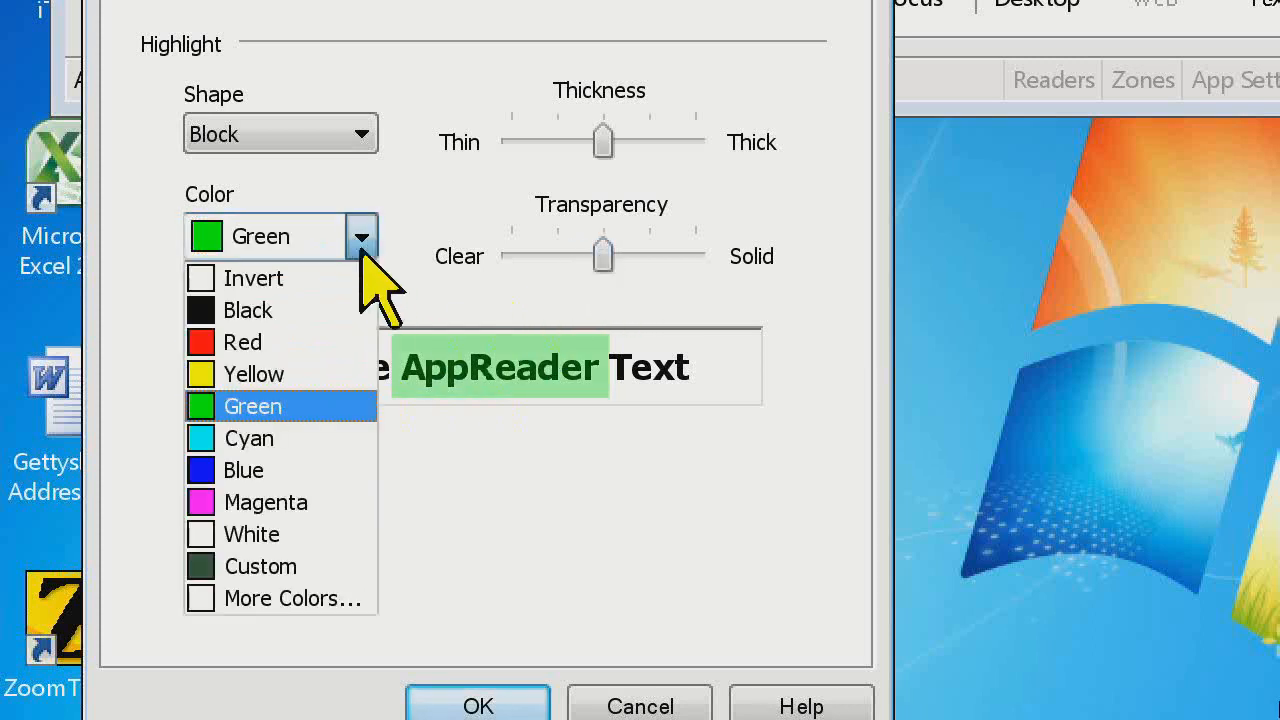
left_click(366, 238)
left_click(358, 236)
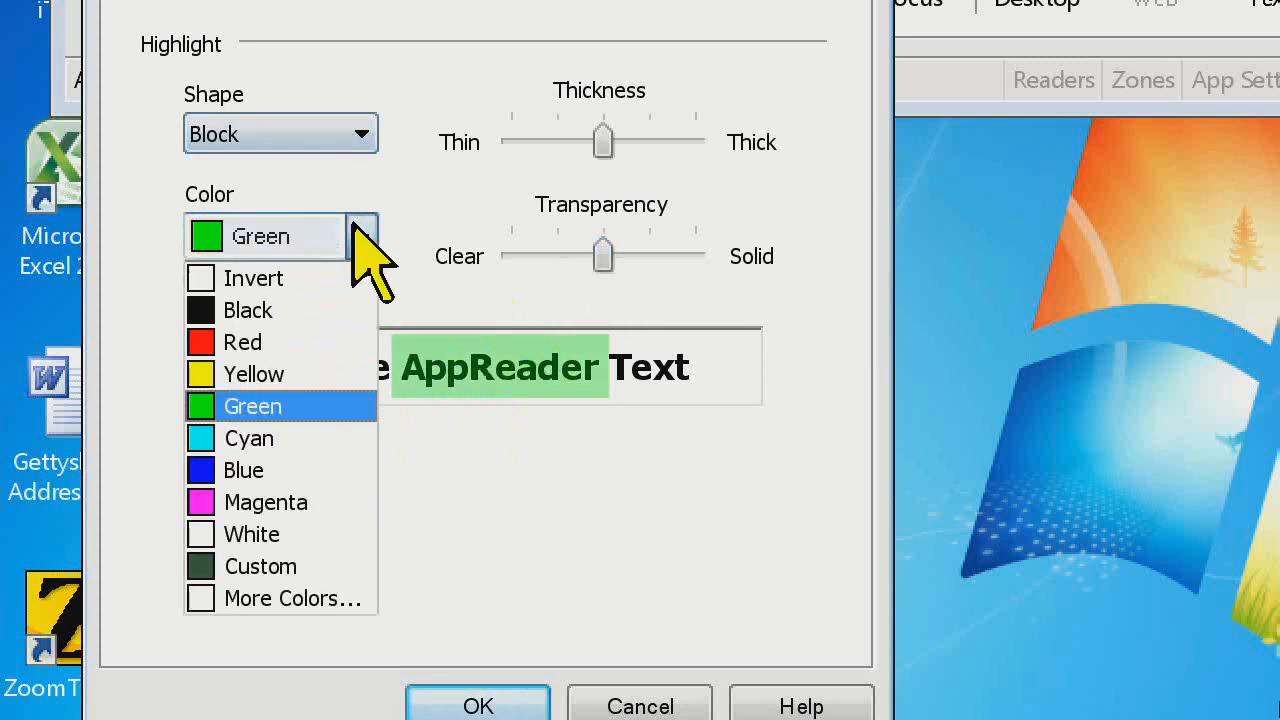
left_click(343, 277)
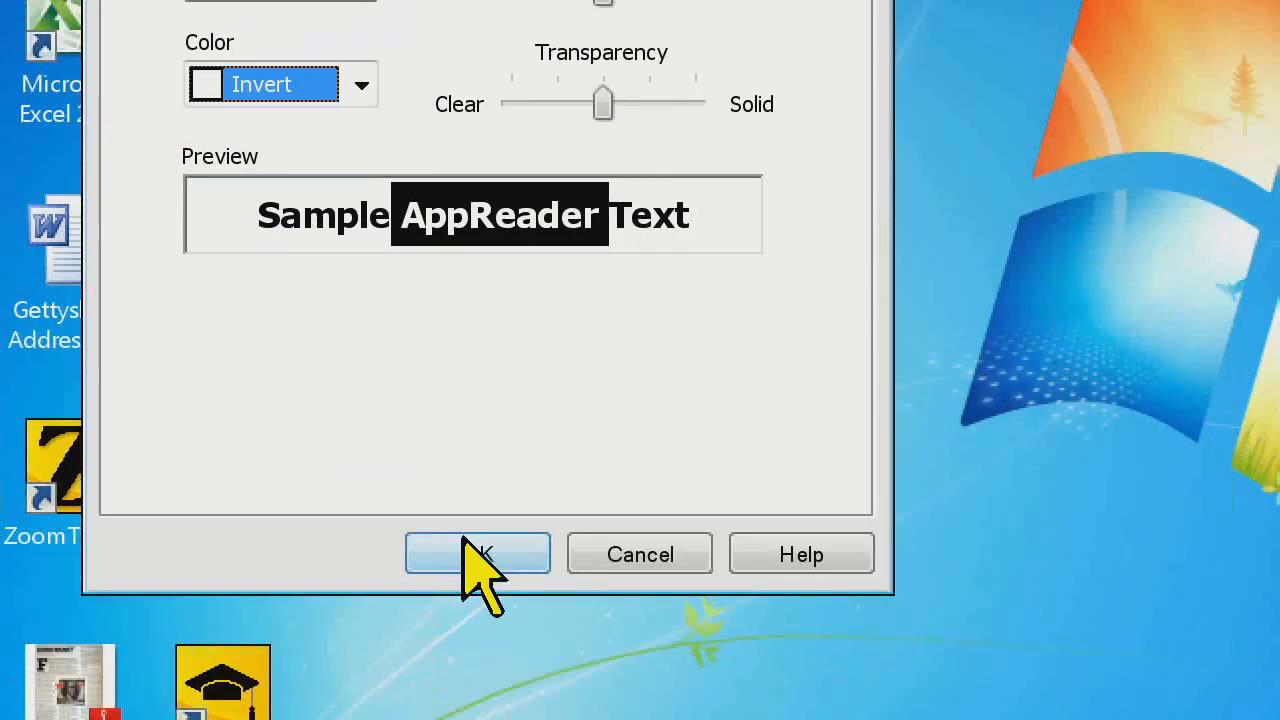
left_click(465, 548)
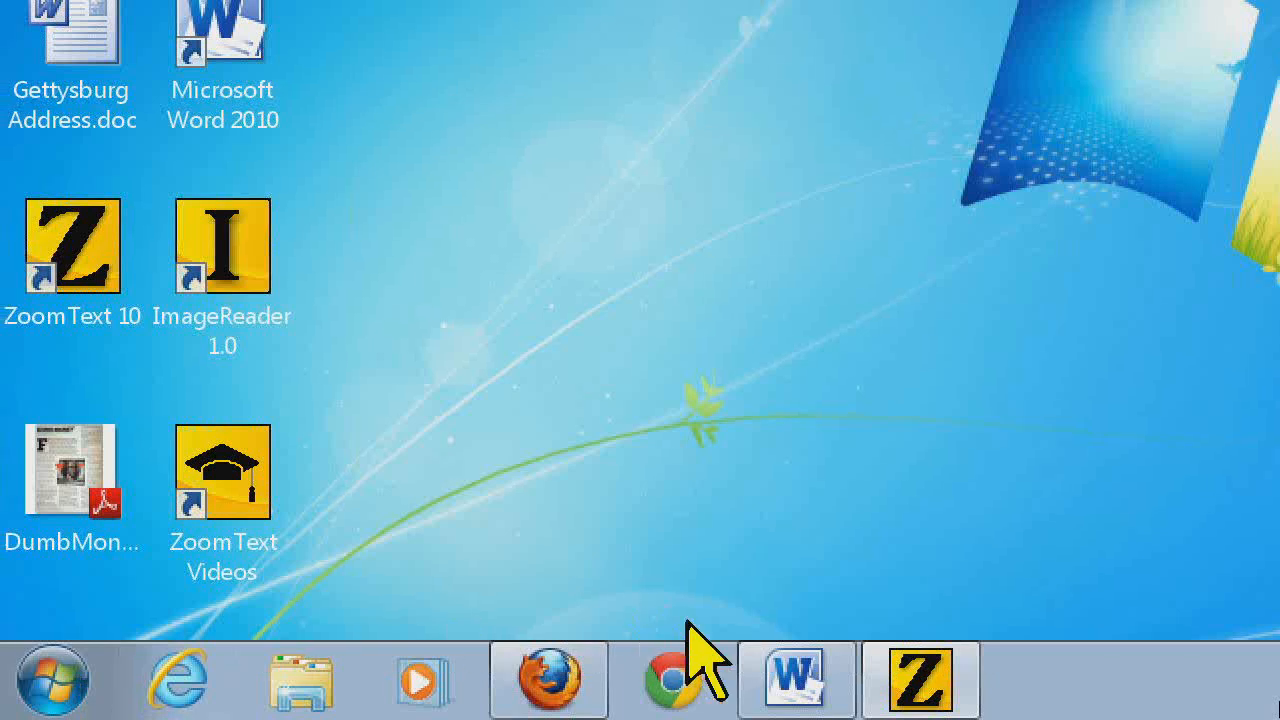
Switch to the Gettysburg Address document in Word, start AppReader on its text and move back a word
left_click(772, 655)
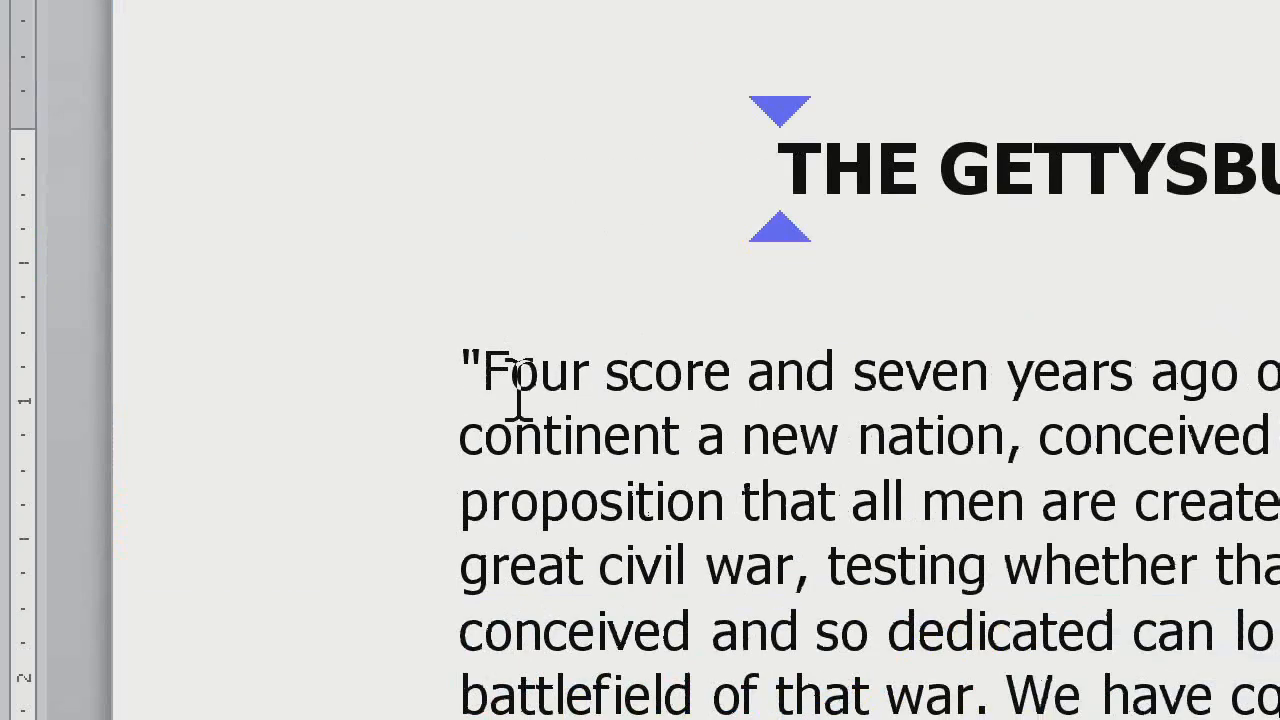
left_click(495, 380)
key("alt+shift+a")
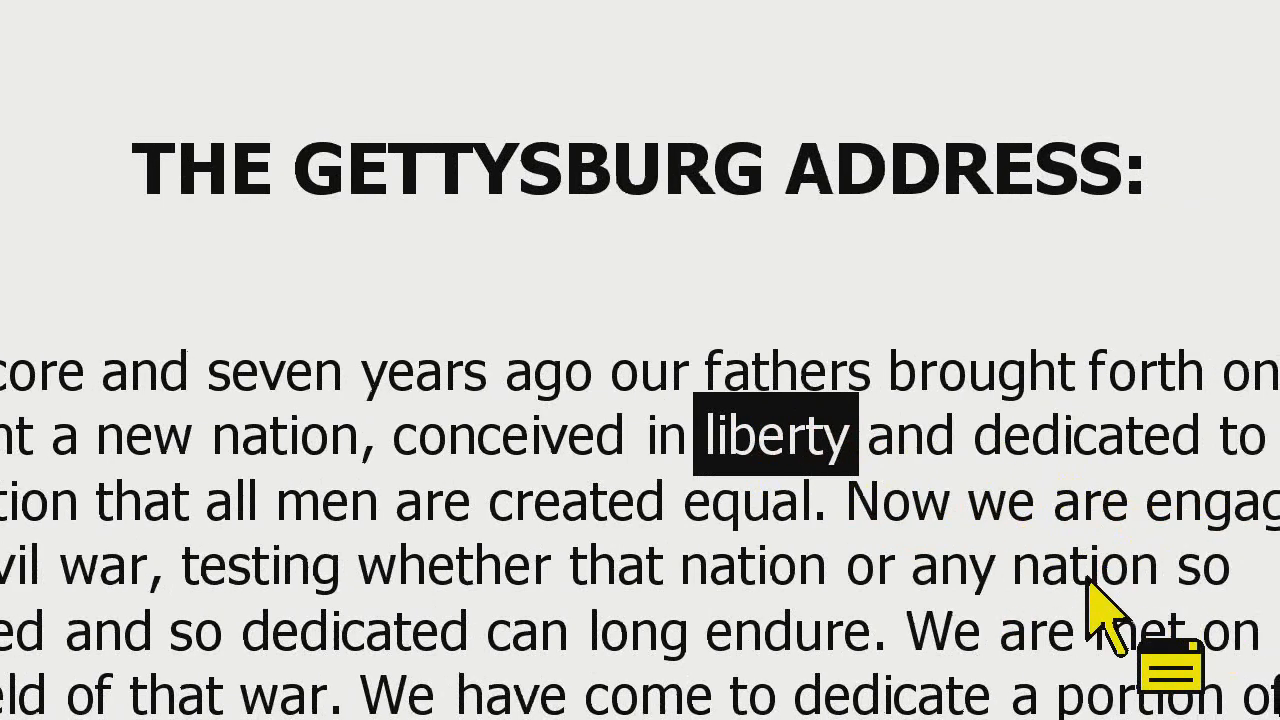
key("Left")
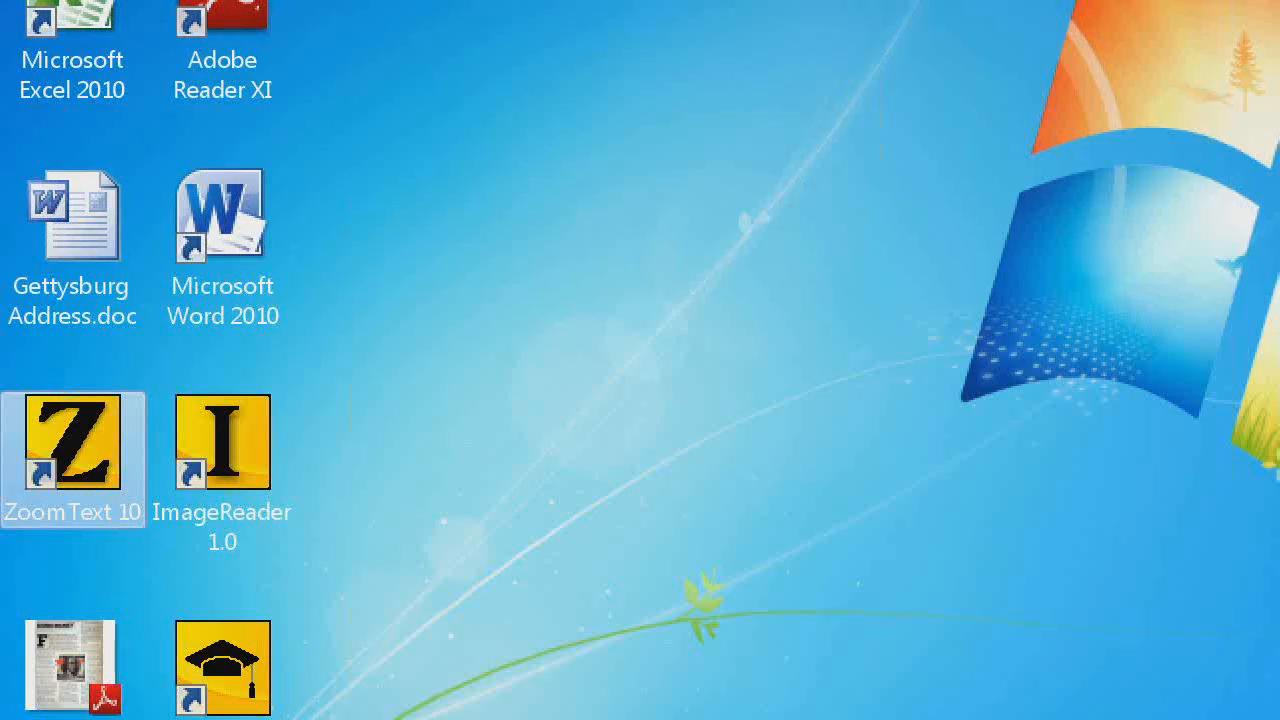
Bring up ZoomText, reopen the AppReader settings and try Wedge as the highlight shape
key("ctrl+shift+u")
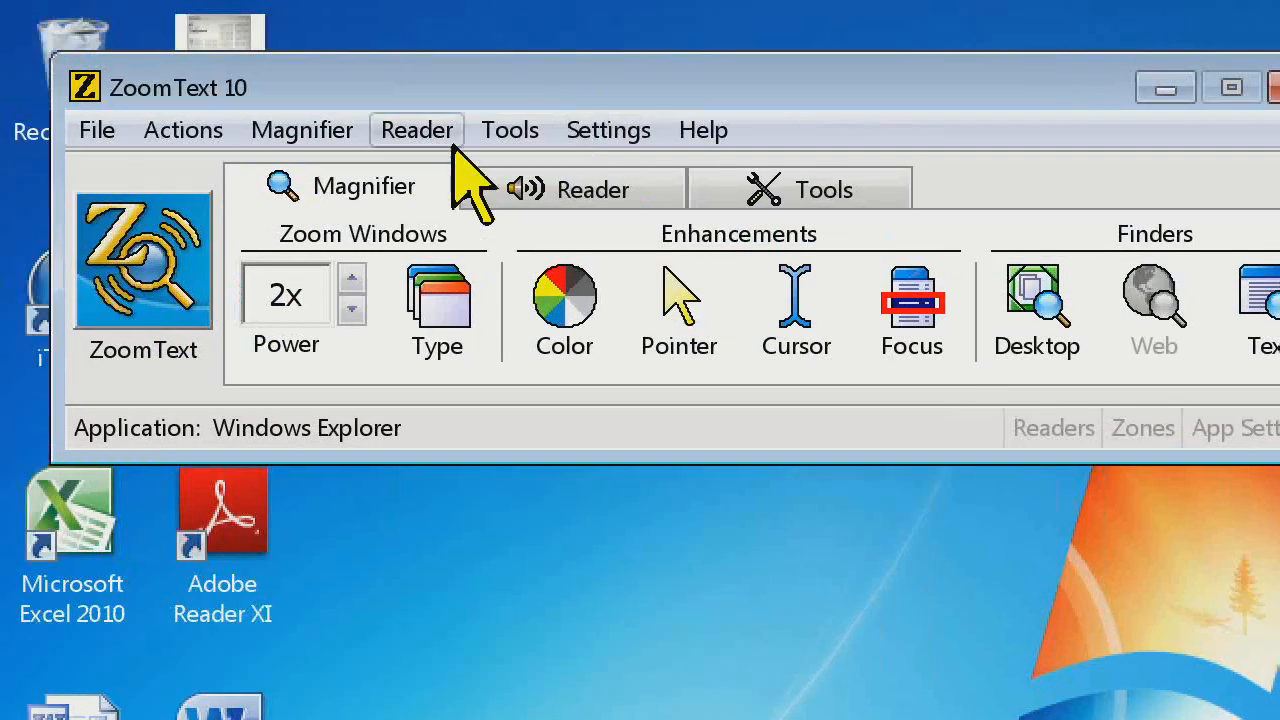
left_click(446, 142)
left_click(508, 514)
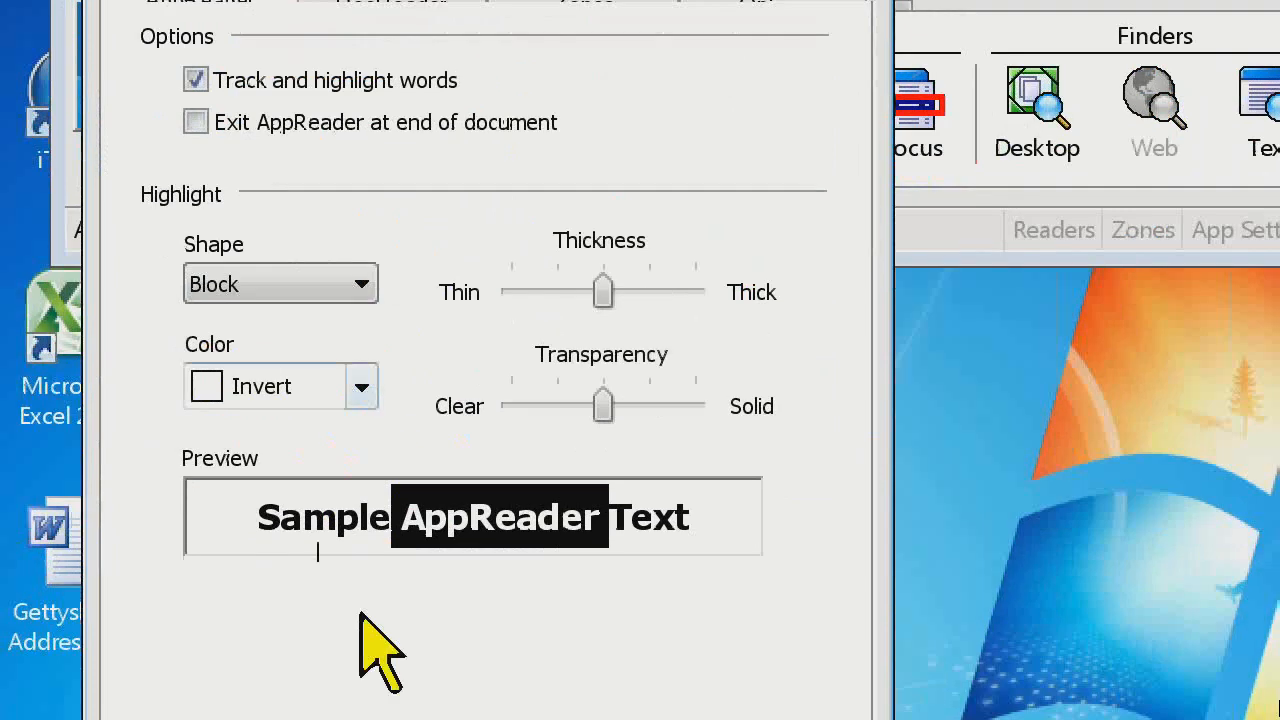
left_click(335, 285)
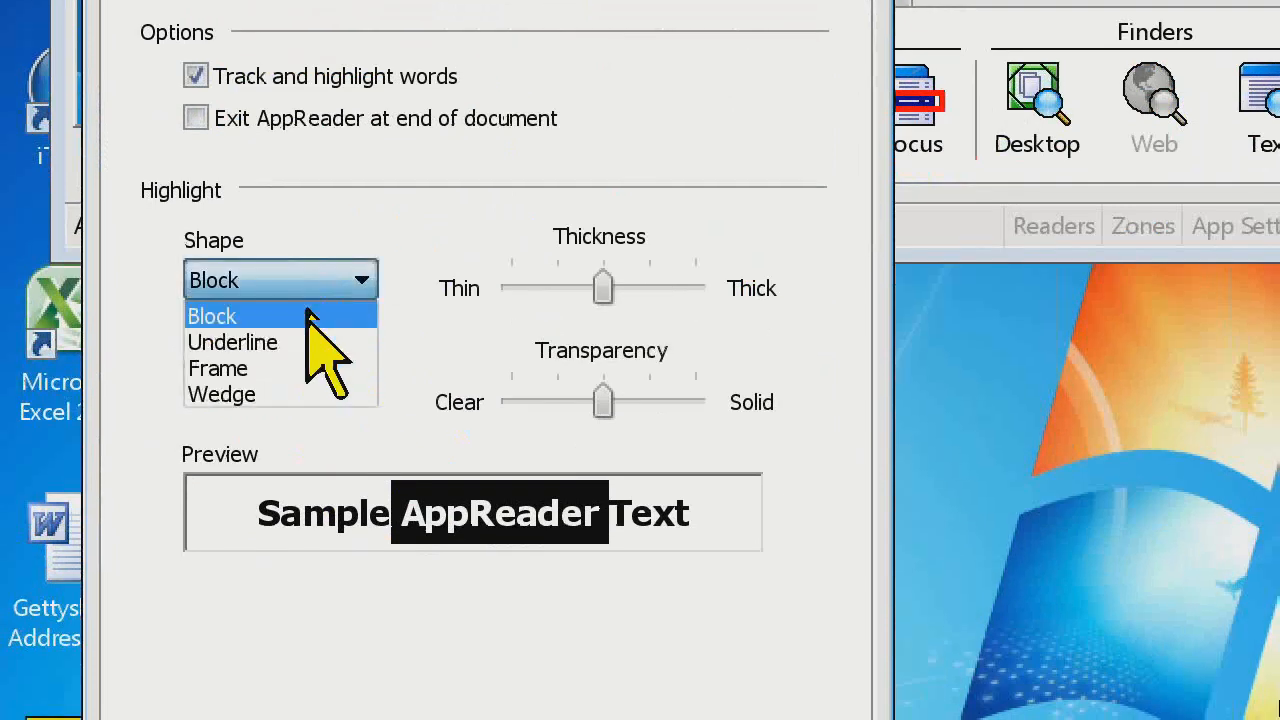
left_click(285, 395)
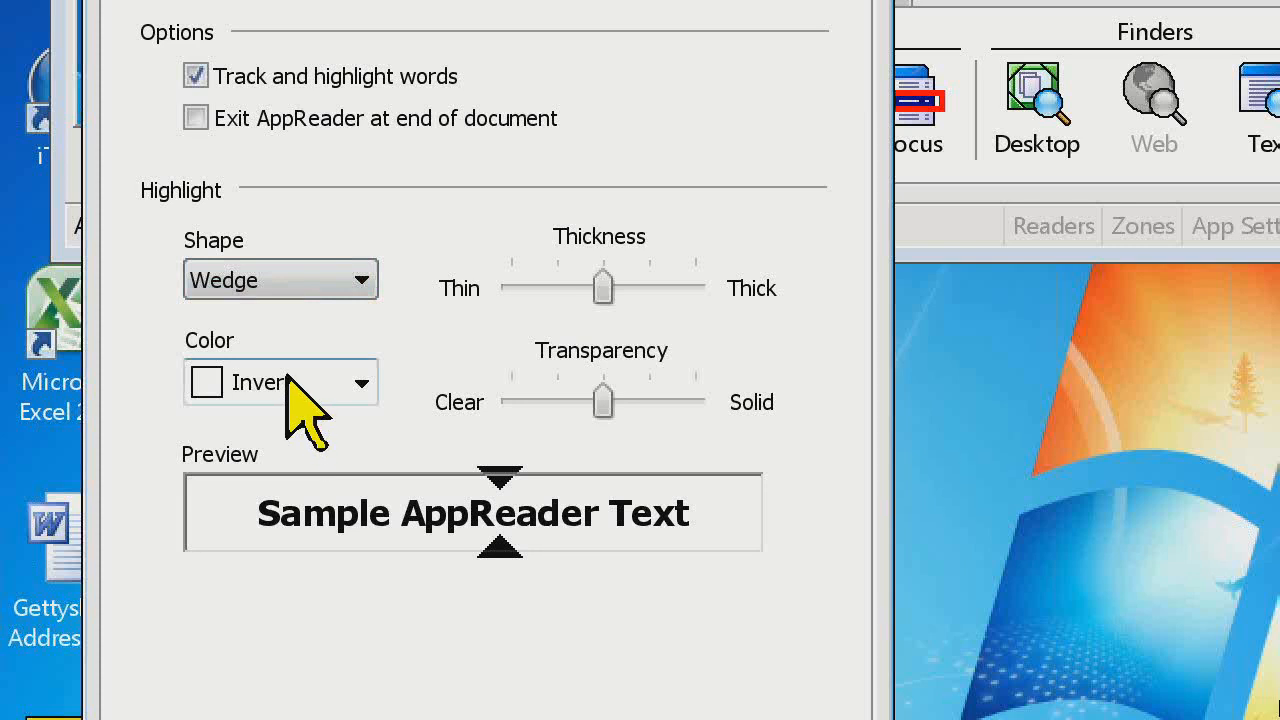
Set the AppReader highlight's shape to Underline and its color to Green
left_click(320, 266)
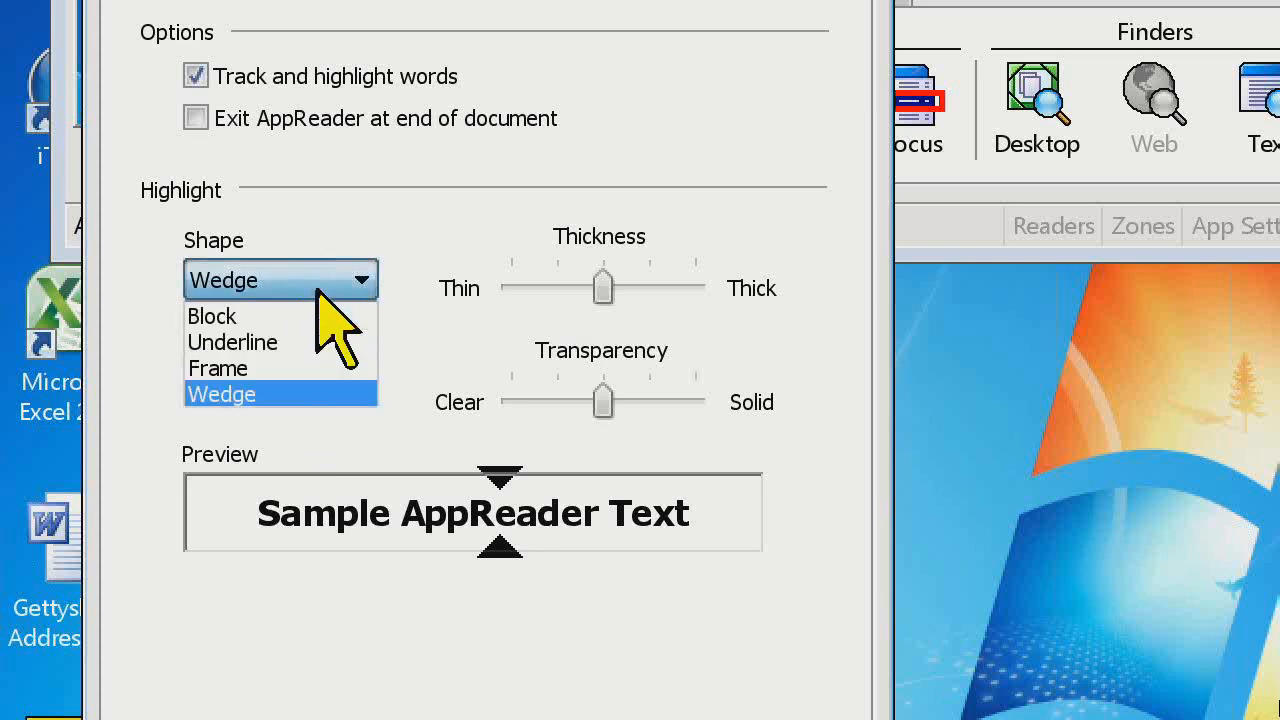
left_click(283, 344)
left_click(358, 396)
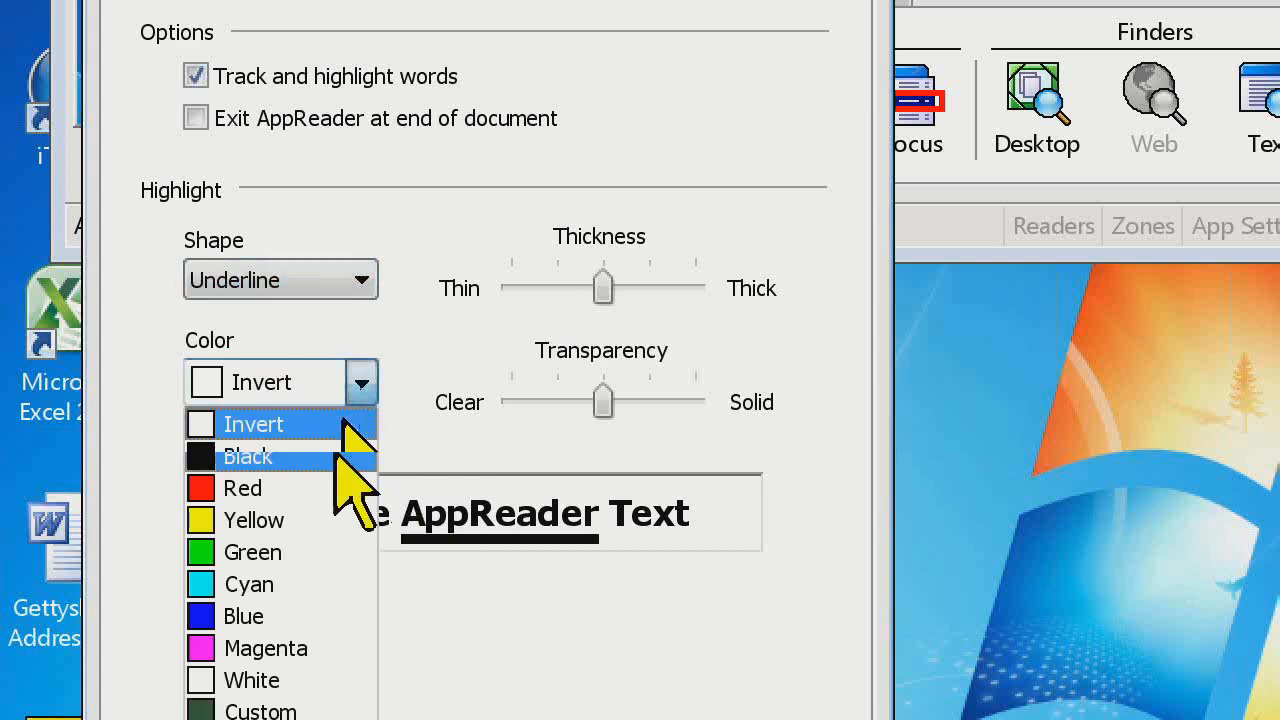
left_click(312, 552)
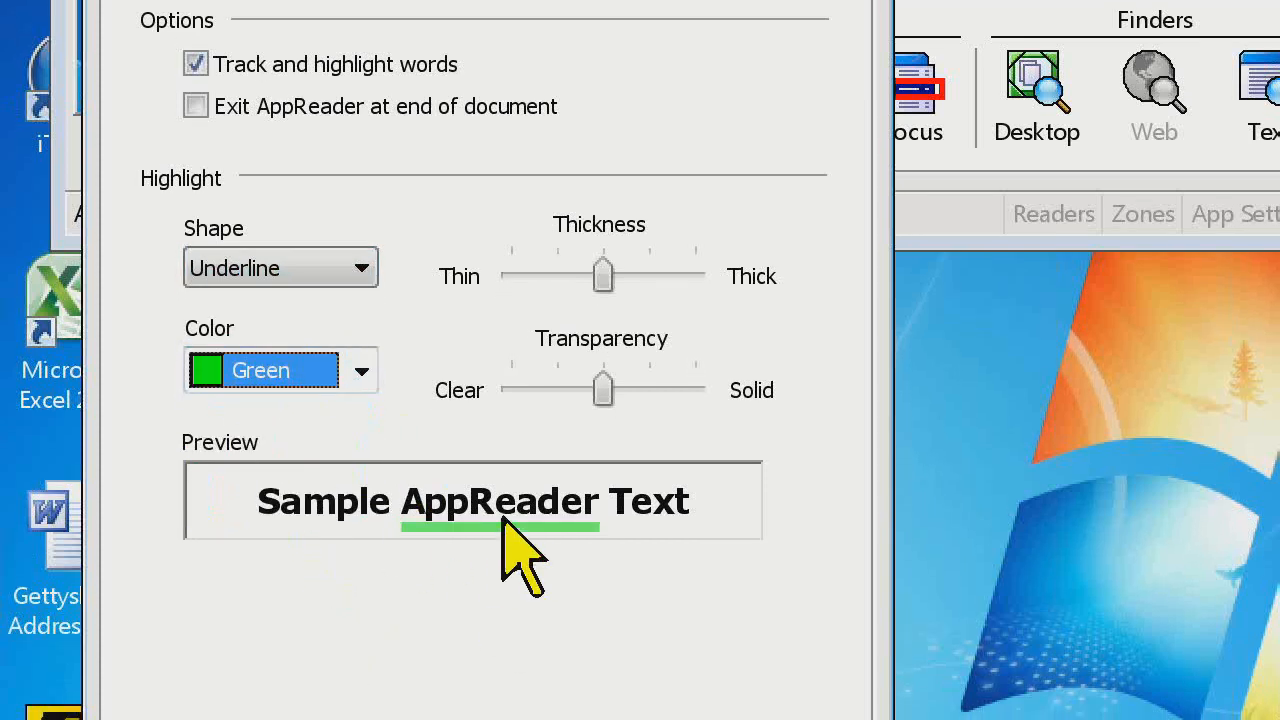
Set the AppReader highlight's transparency to fully Solid and its thickness to the thickest setting, and apply the settings
left_click_drag(603, 390, 694, 390)
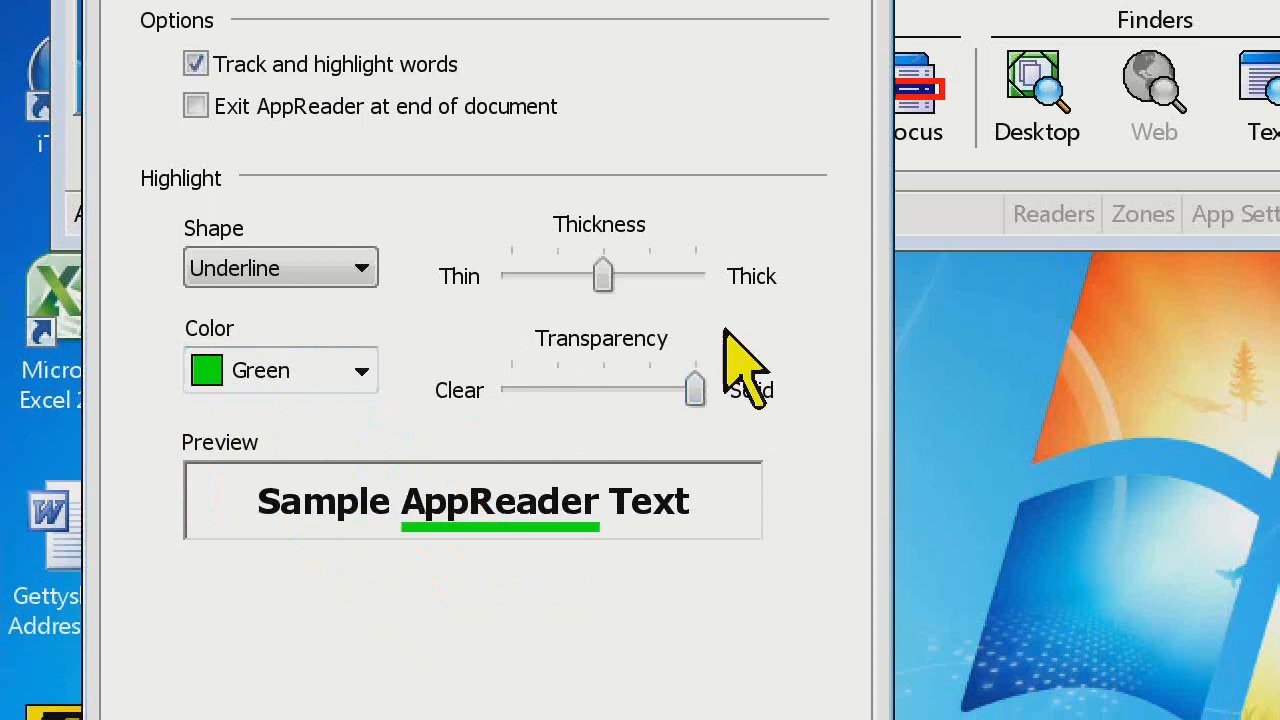
left_click_drag(600, 275, 820, 306)
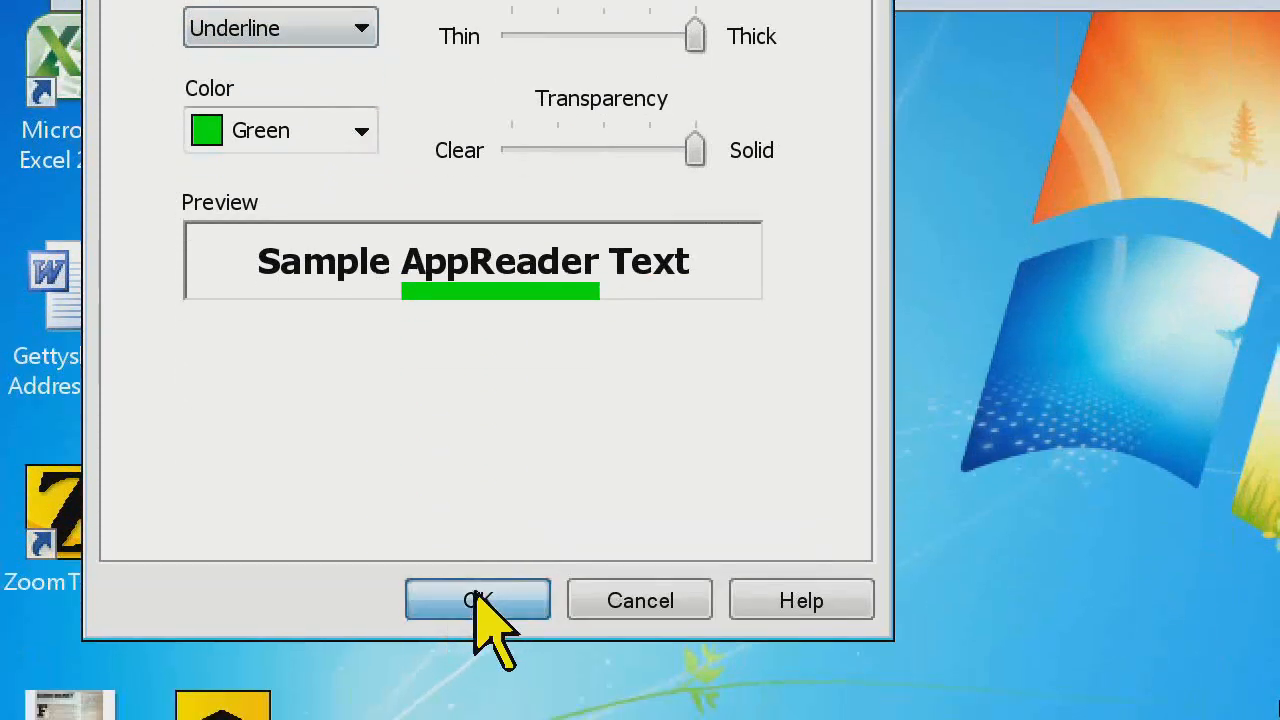
left_click(478, 600)
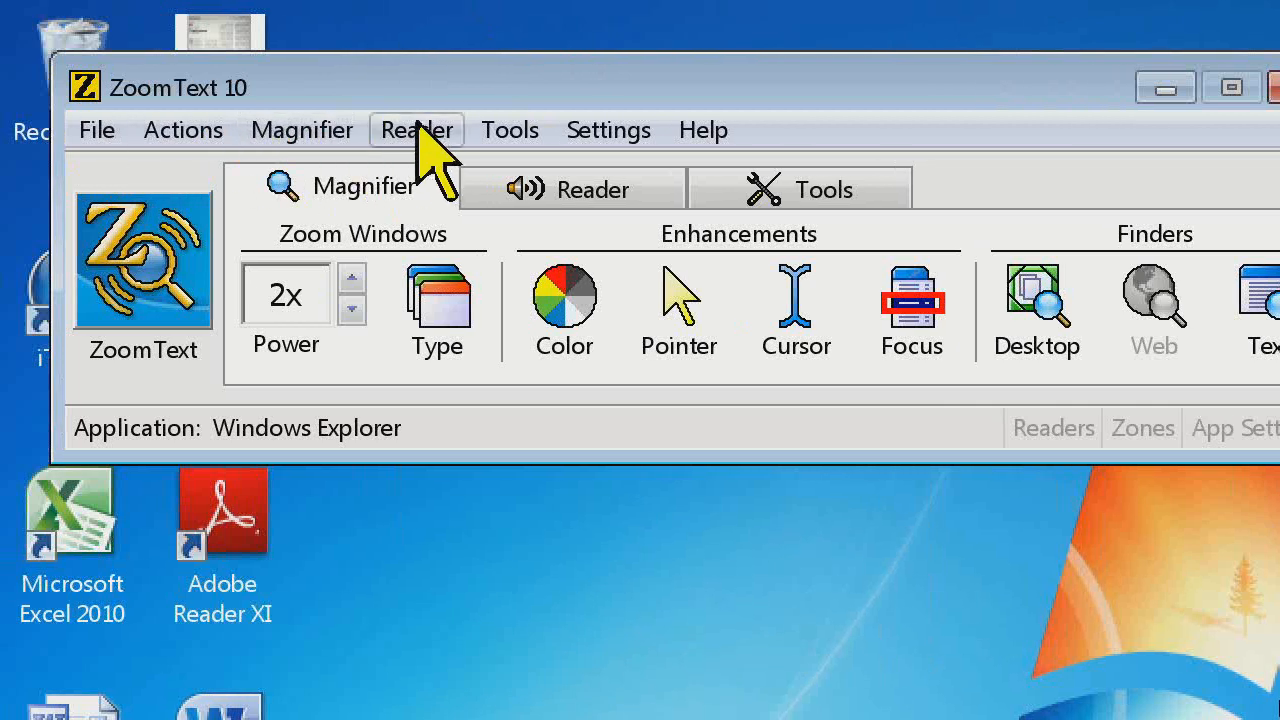
left_click(418, 130)
left_click(480, 562)
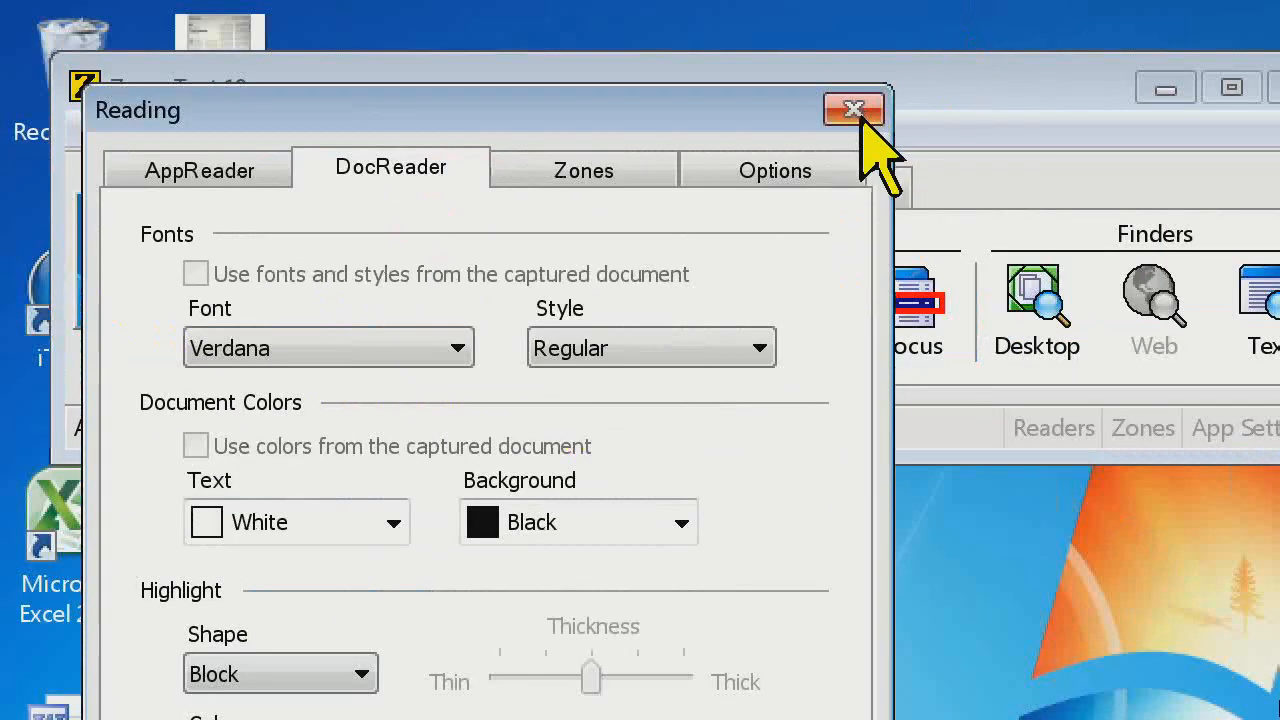
left_click(853, 110)
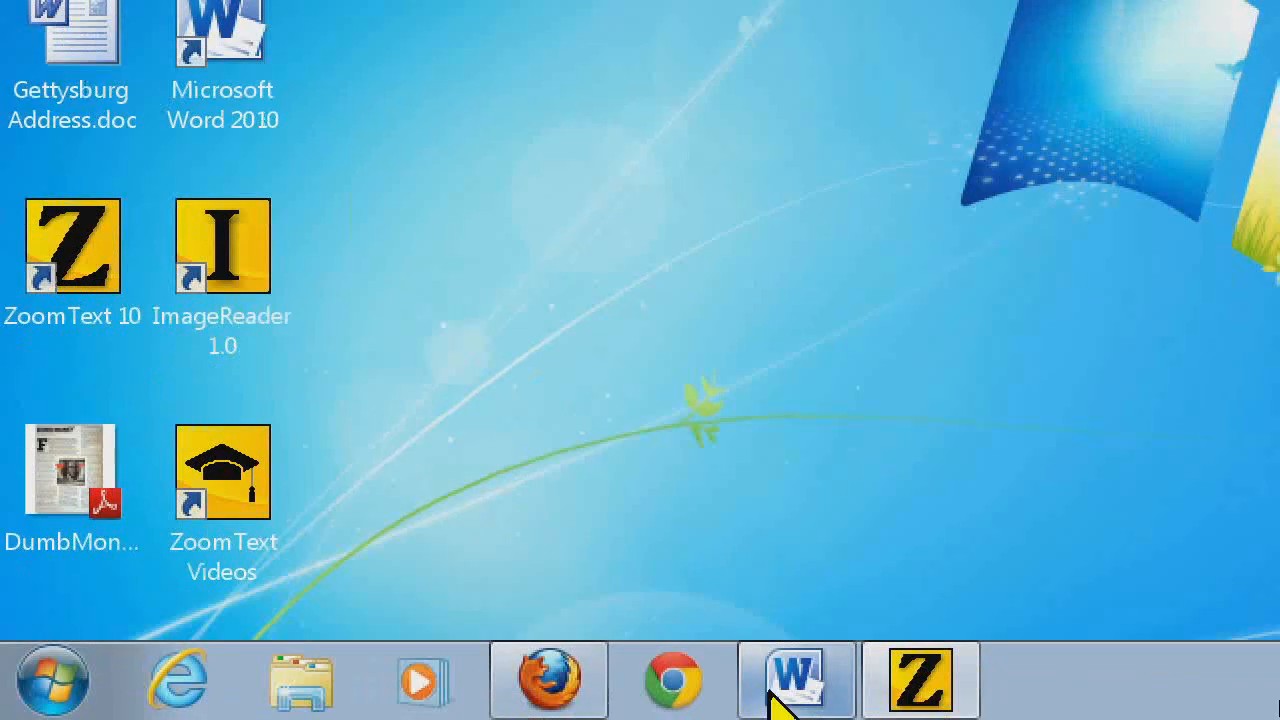
Switch to the Gettysburg Address in Word, launch DocReader on it and open the DocReader settings
left_click(788, 688)
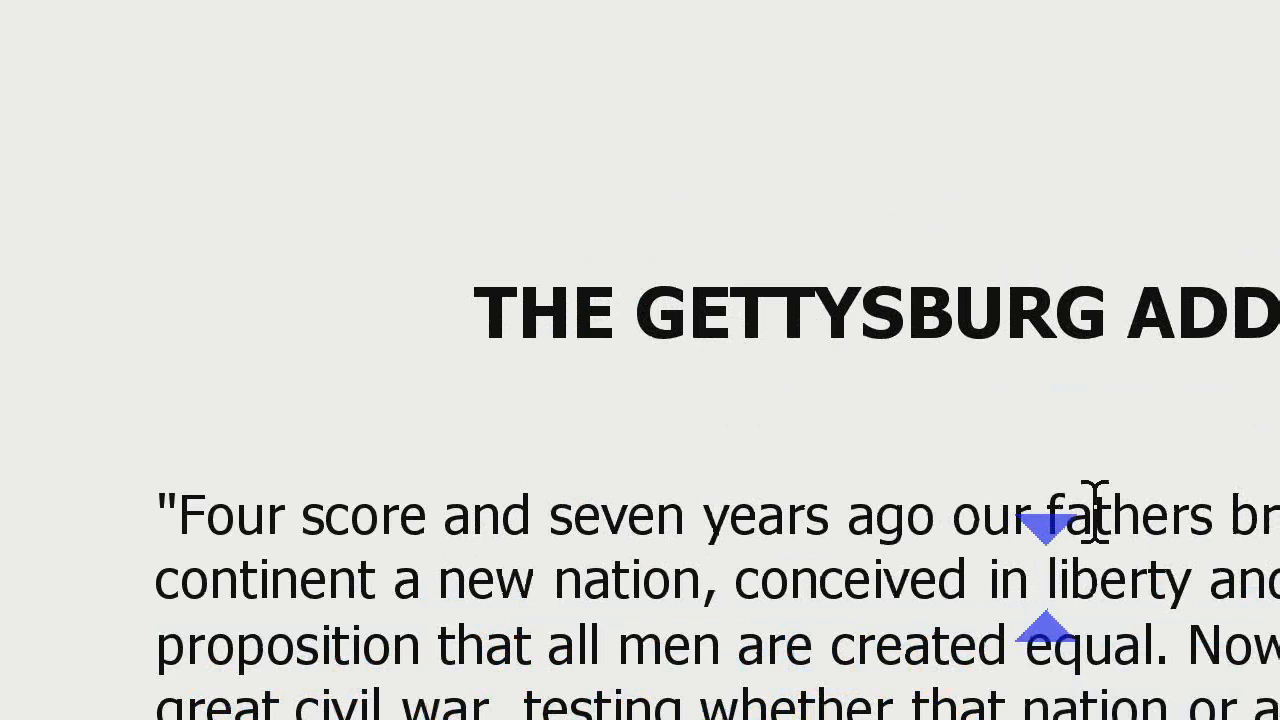
key("alt+shift+d")
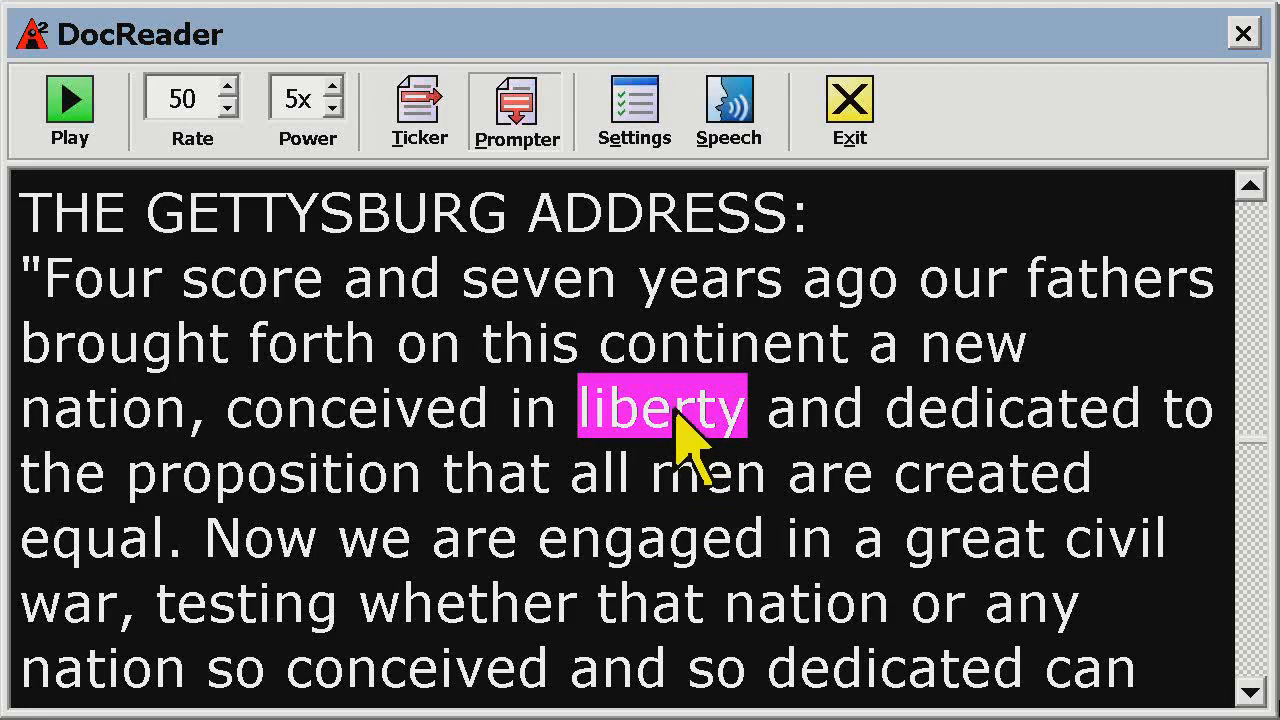
left_click(636, 100)
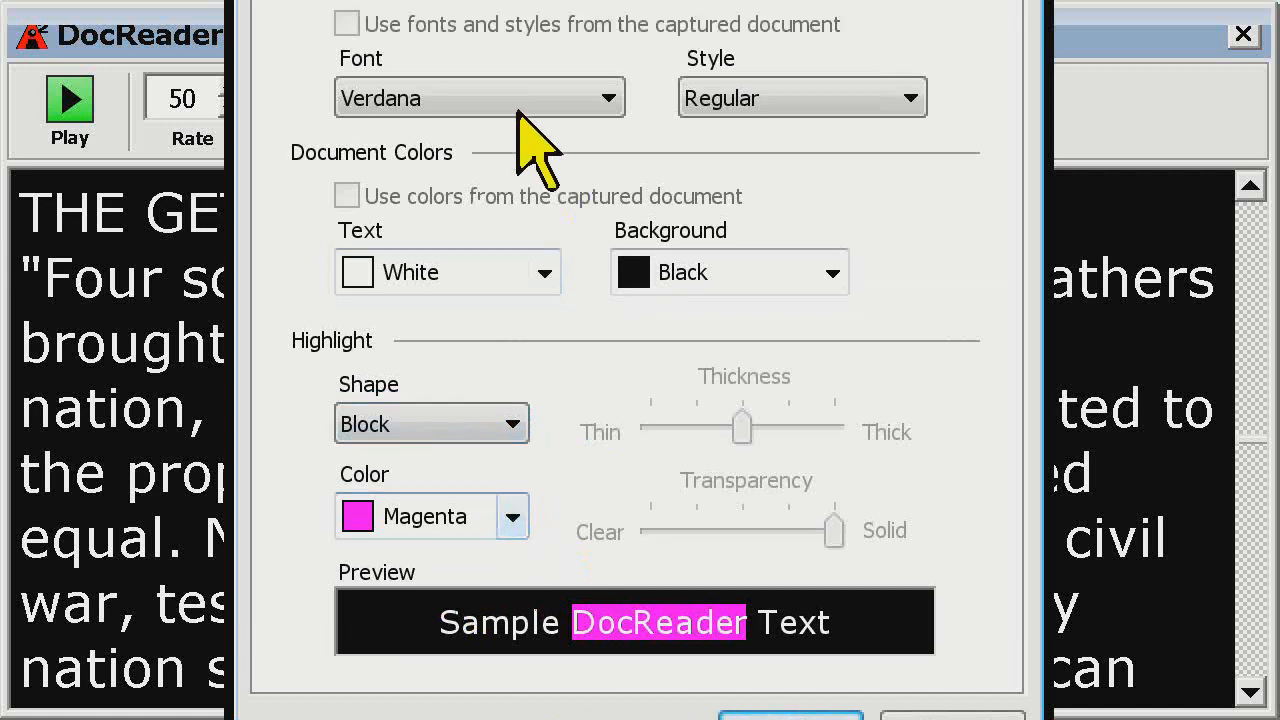
Keep Verdana as the DocReader font and set its style to Bold
left_click(610, 120)
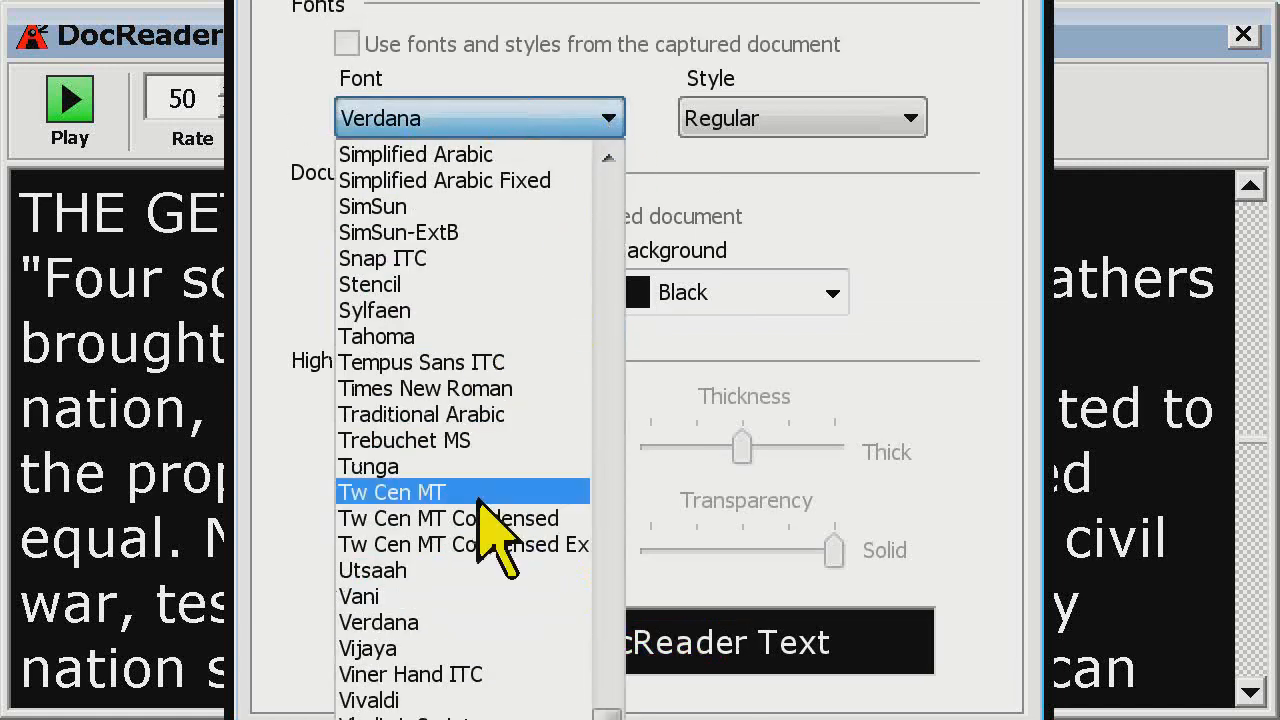
left_click(478, 610)
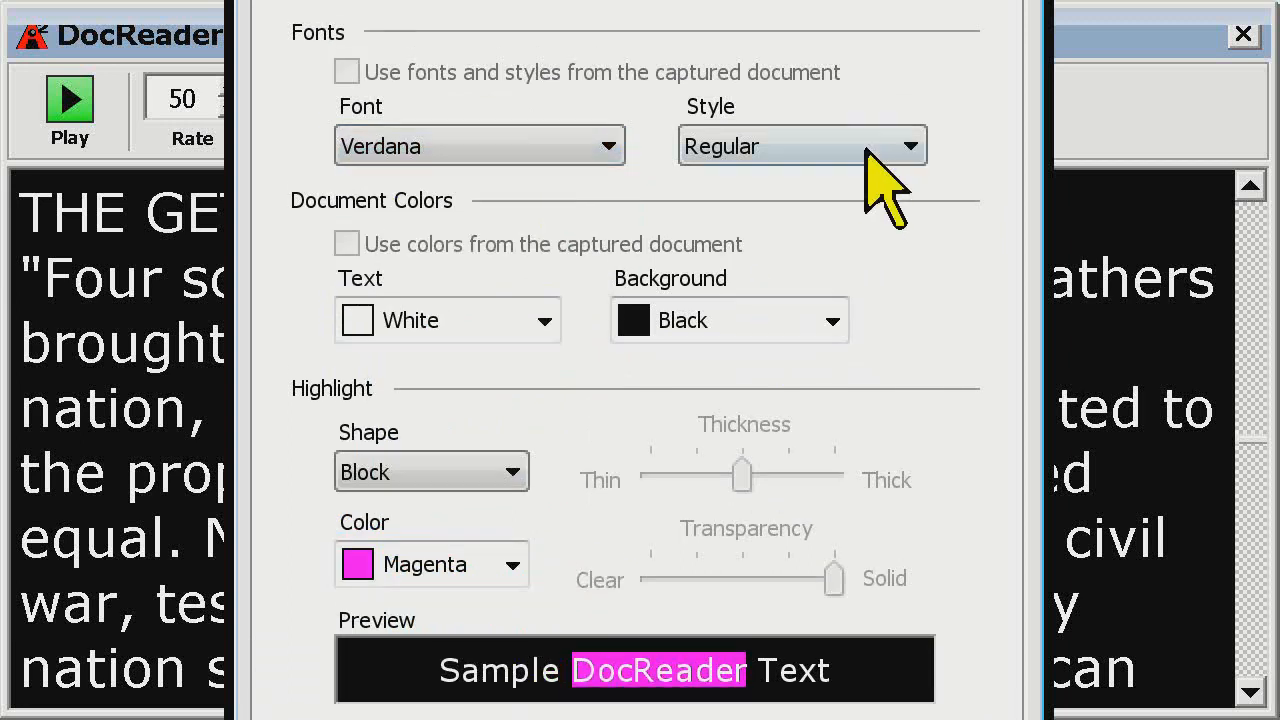
left_click(866, 152)
left_click(845, 205)
Set the DocReader document colors to Yellow text on a Blue background
scroll(686, 651, "down", 2)
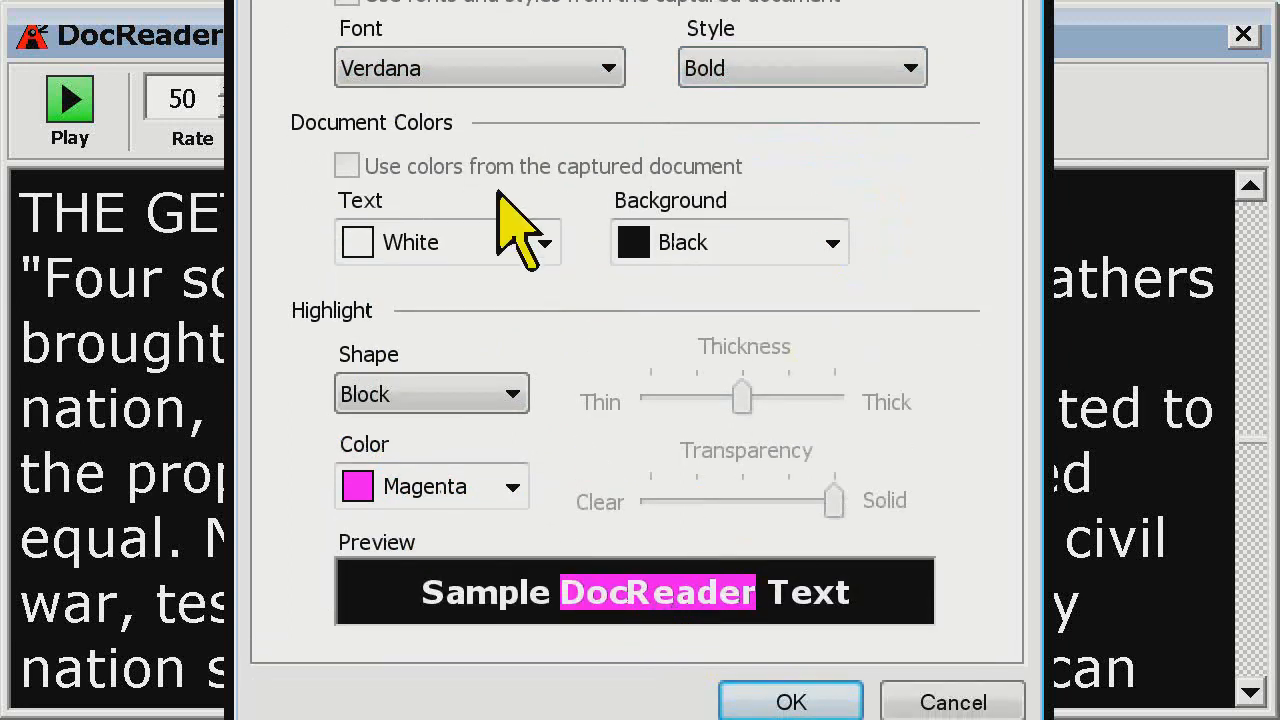
left_click(545, 243)
left_click(516, 348)
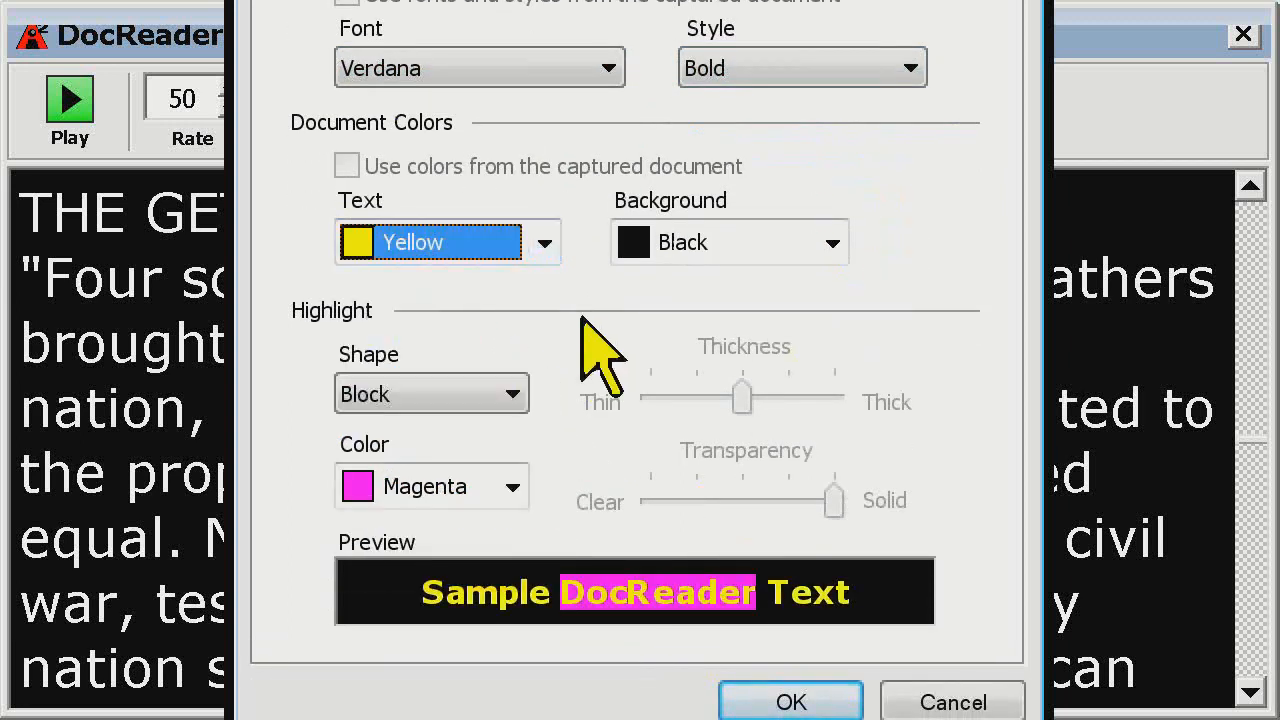
left_click(840, 248)
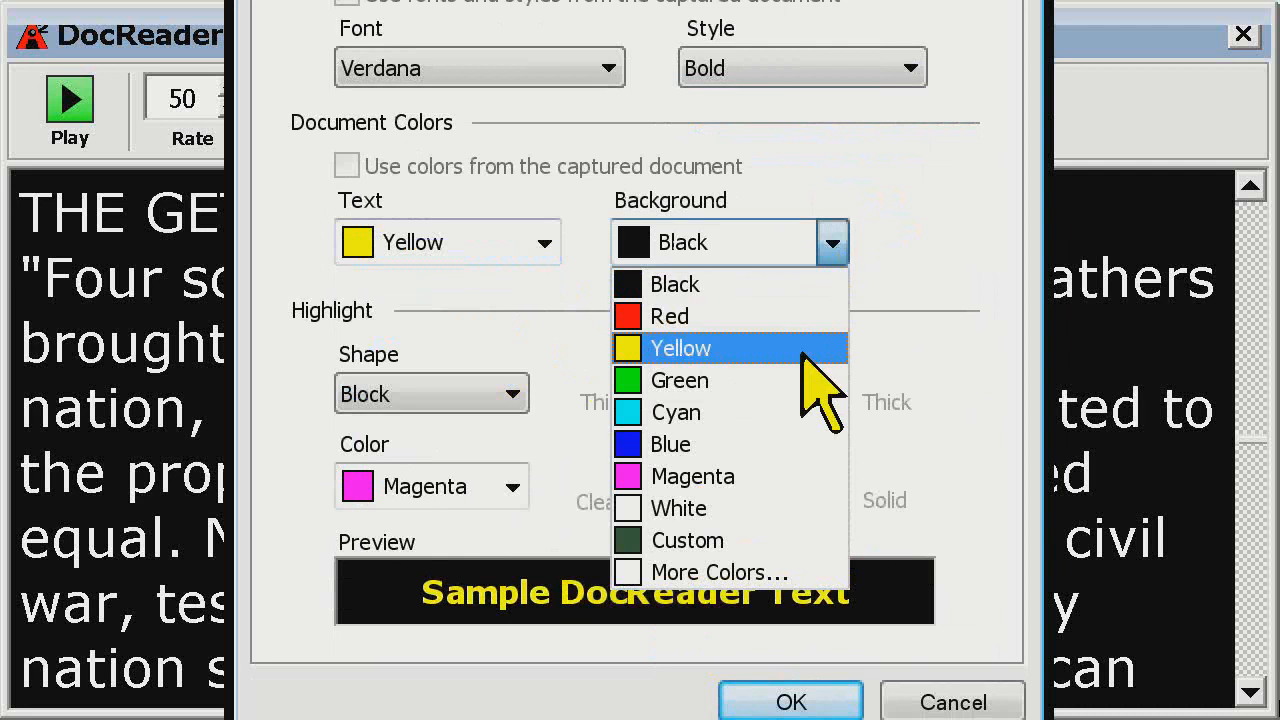
left_click(762, 444)
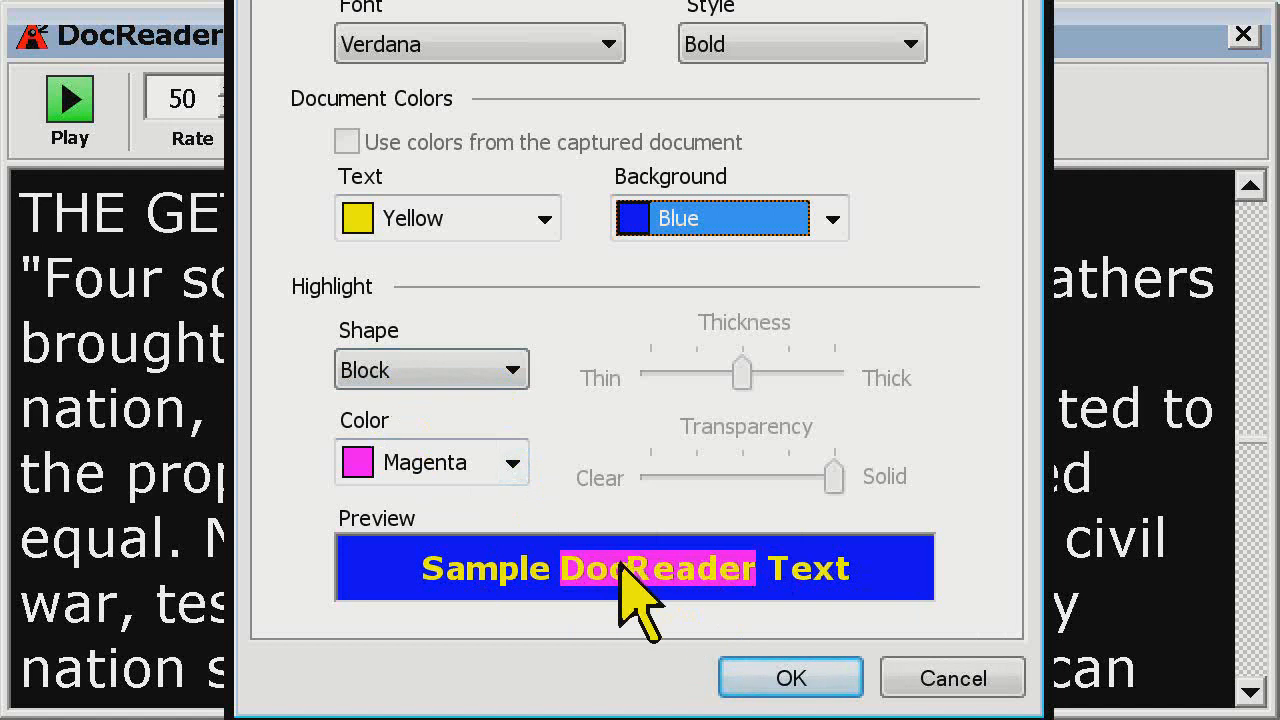
Try Invert as the DocReader highlight color, and set the color to Red
left_click(512, 462)
left_click_drag(511, 571, 510, 551)
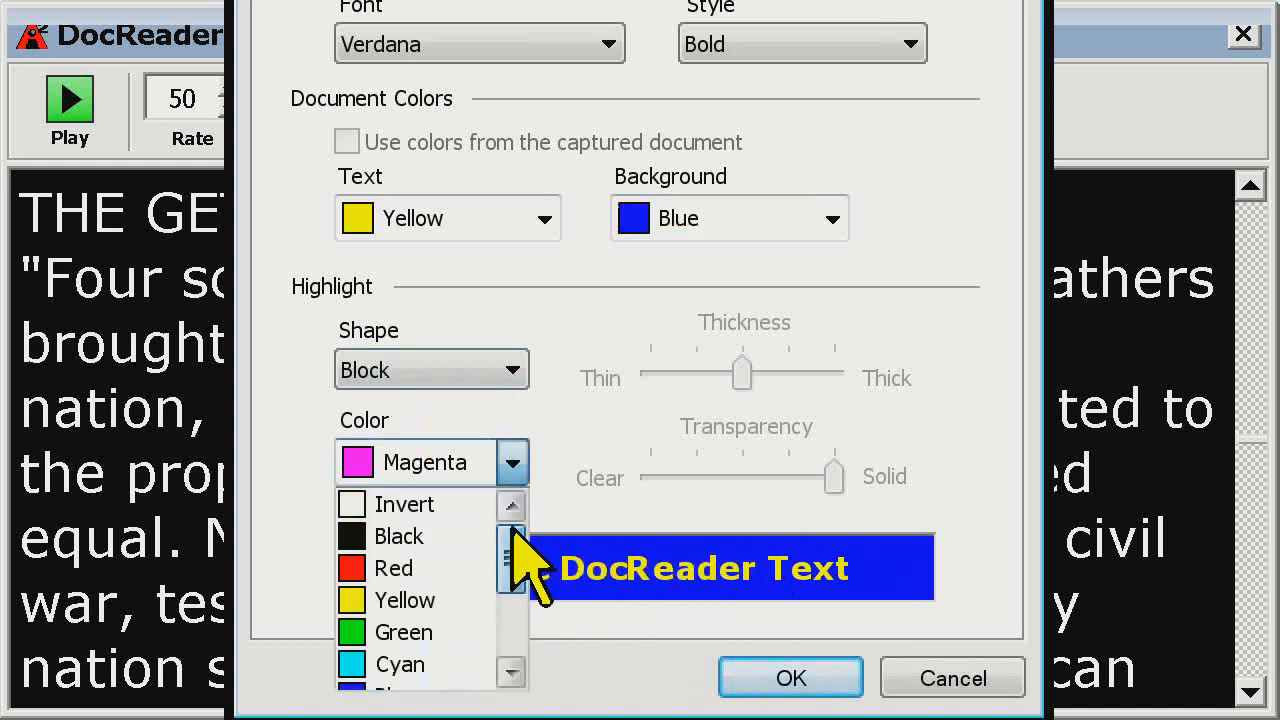
left_click(466, 506)
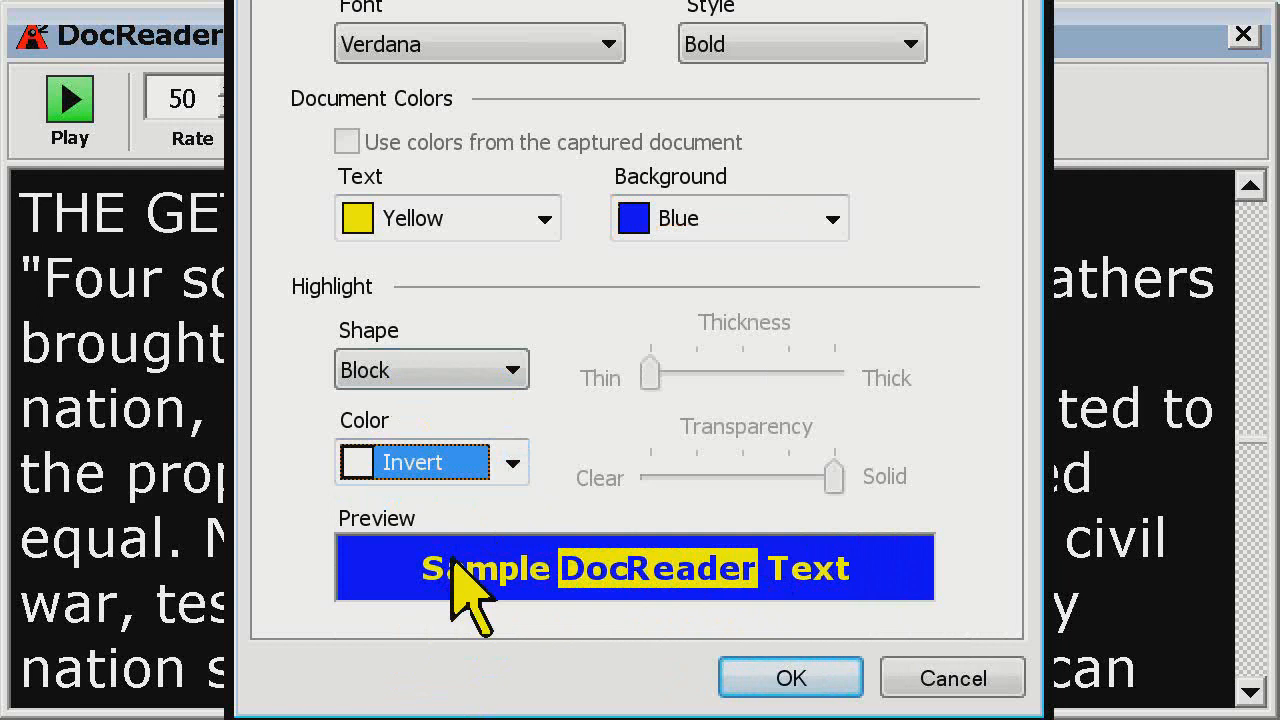
left_click(512, 462)
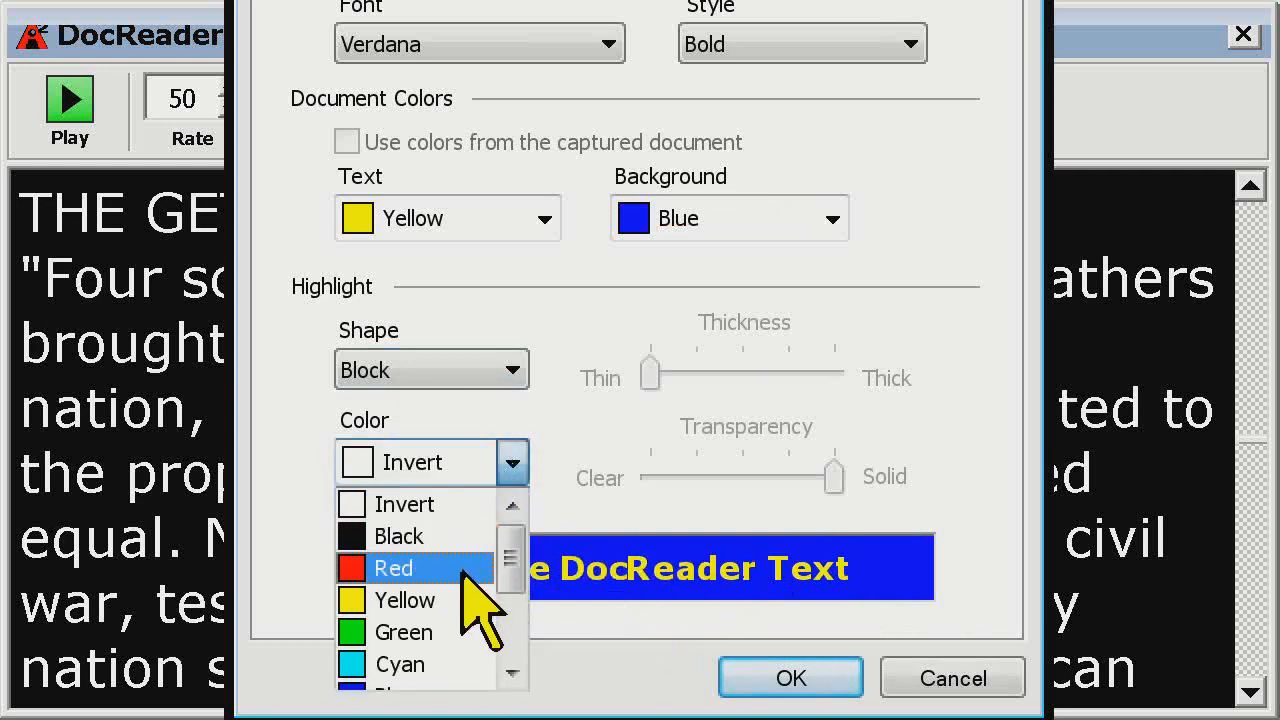
left_click(463, 570)
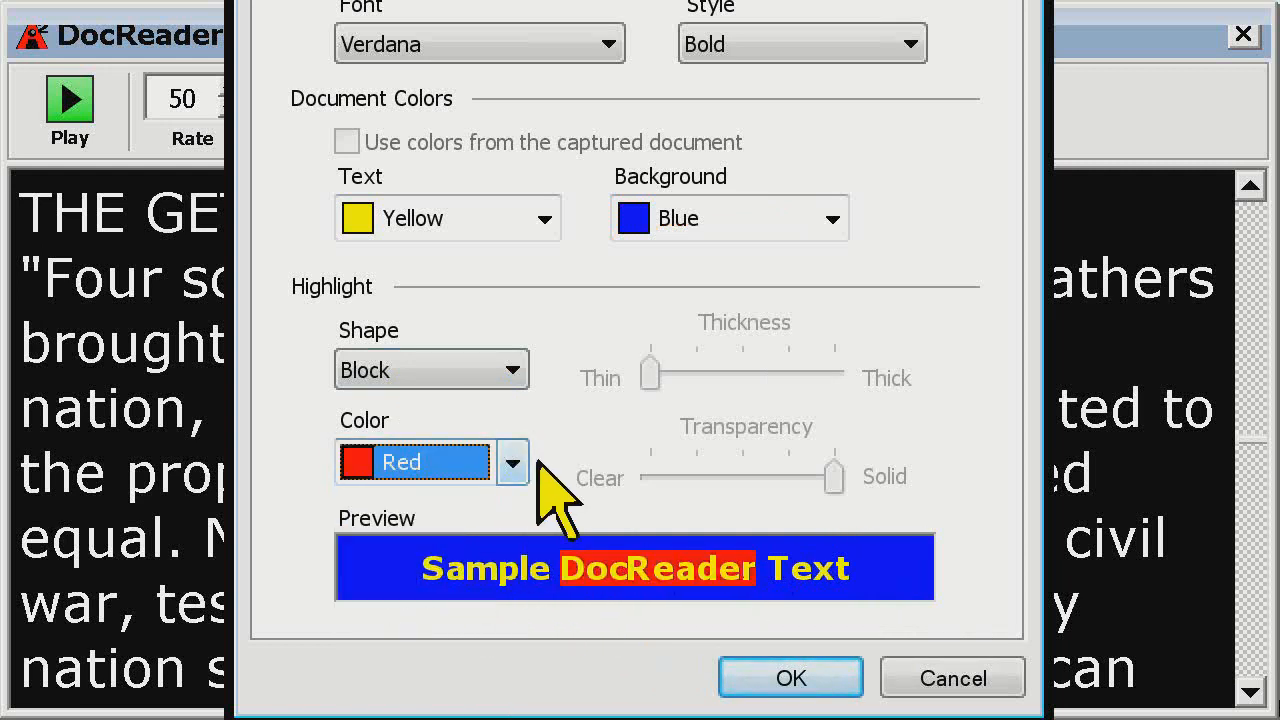
Try the Underline shape for the DocReader highlight and return it to Block
left_click(506, 367)
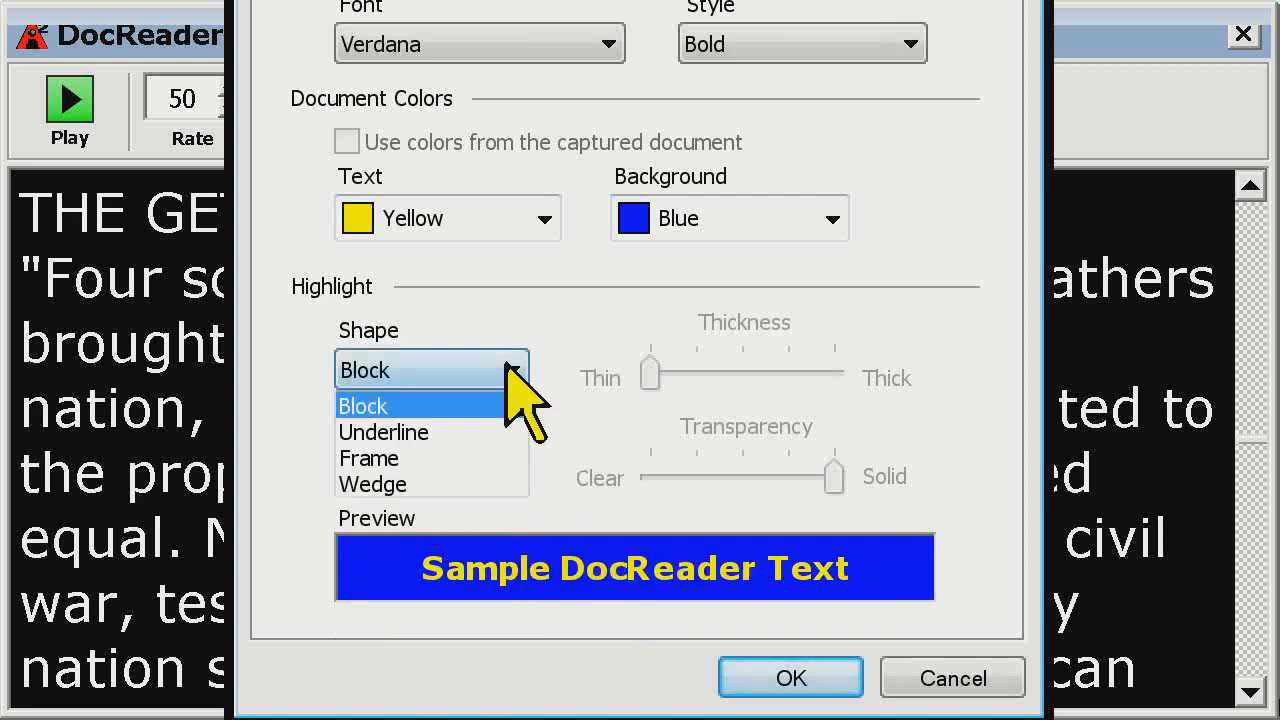
left_click(471, 432)
left_click(503, 370)
left_click(476, 405)
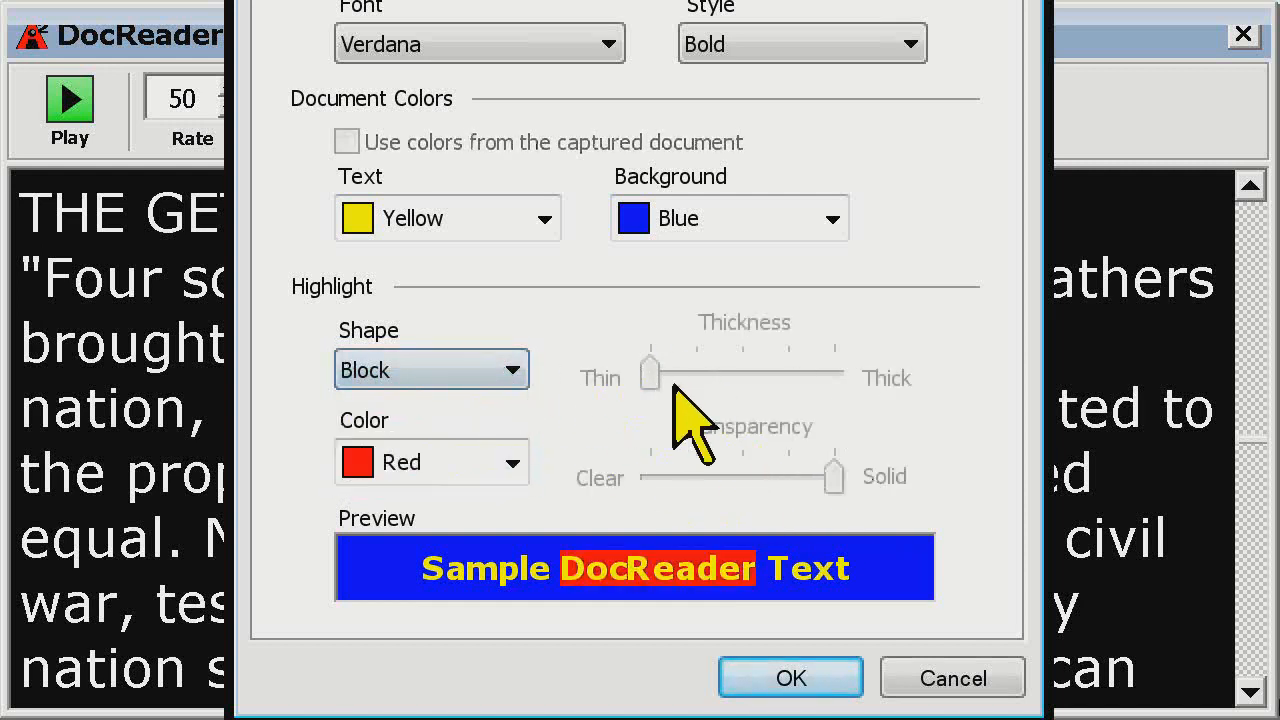
Switch the highlight shape to Underline, with thickness at the middle setting and transparency one notch below Solid
left_click(471, 370)
left_click(447, 432)
left_click_drag(651, 372, 741, 377)
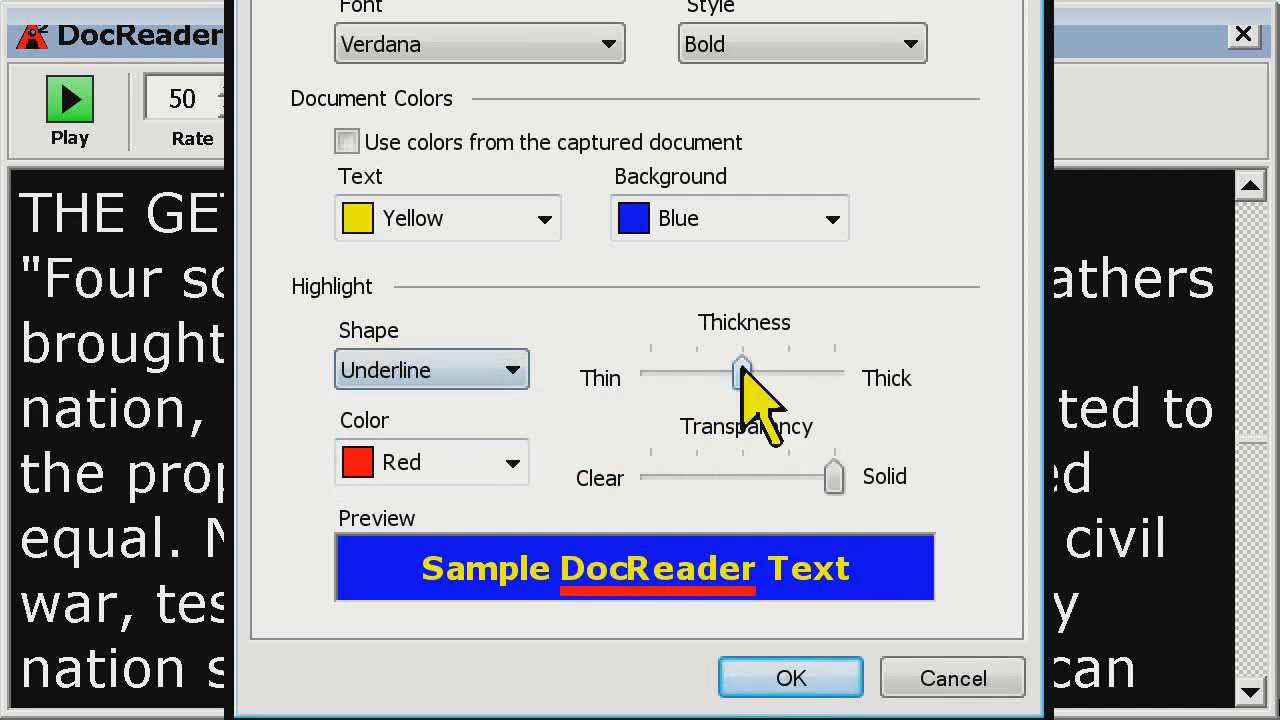
left_click_drag(832, 477, 651, 477)
left_click_drag(780, 478, 825, 478)
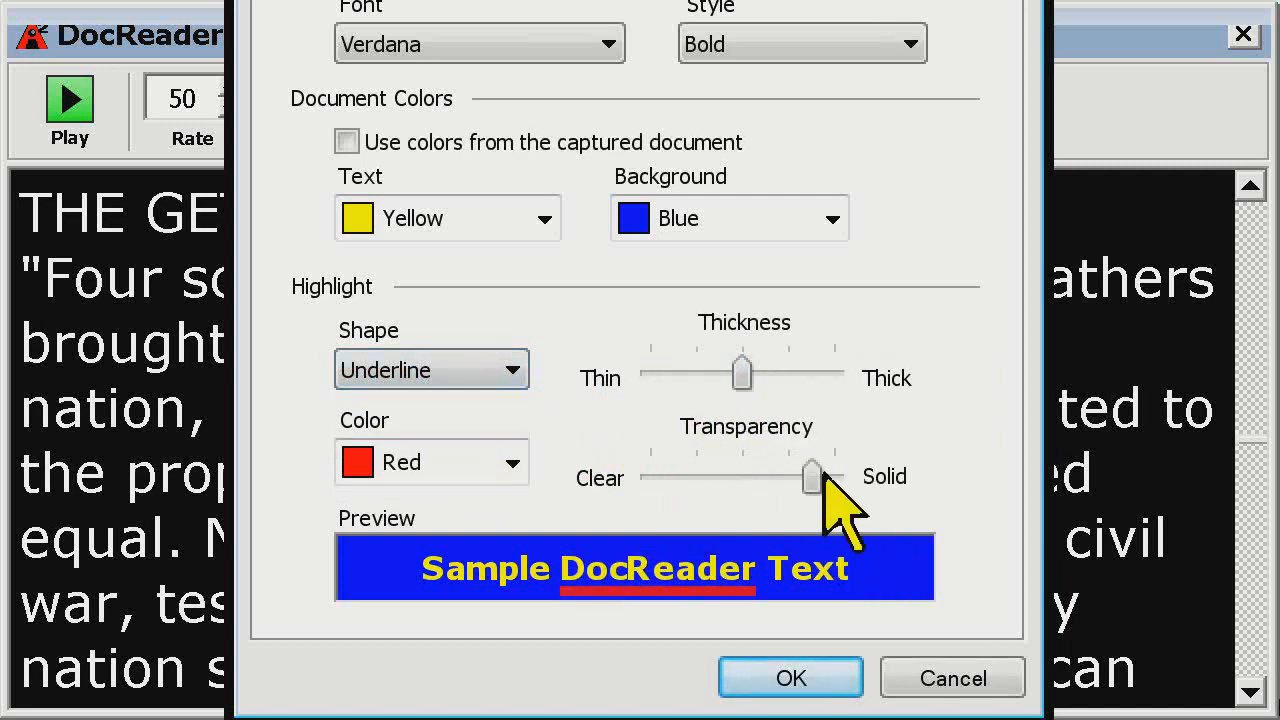
Try the Frame and Wedge highlight shapes, then set the shape to Block and apply the DocReader settings
left_click(432, 368)
left_click(425, 458)
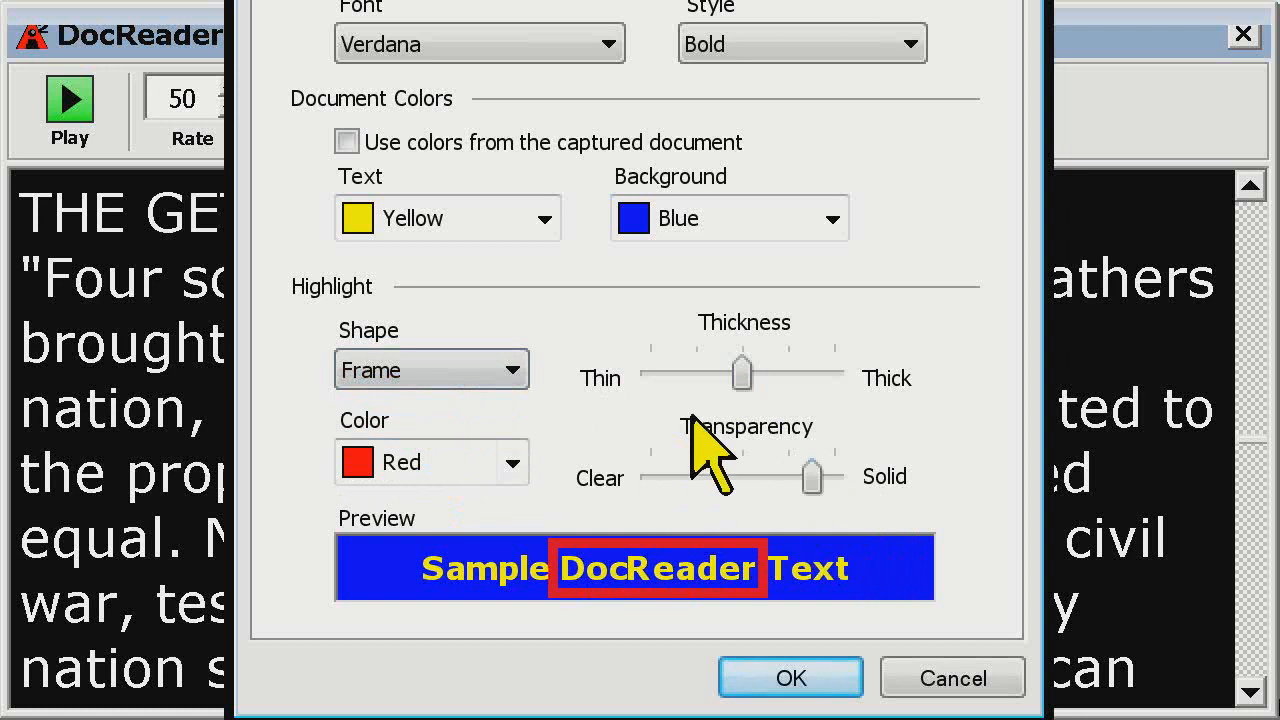
left_click(497, 368)
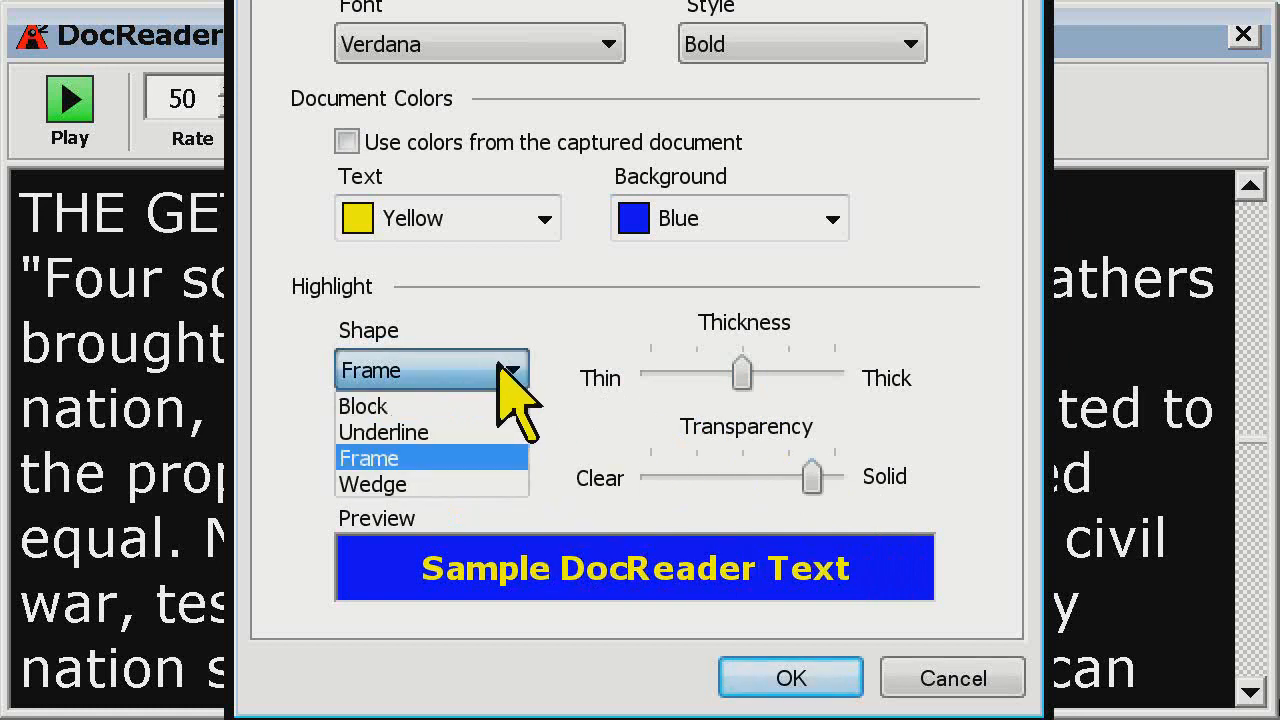
left_click(463, 483)
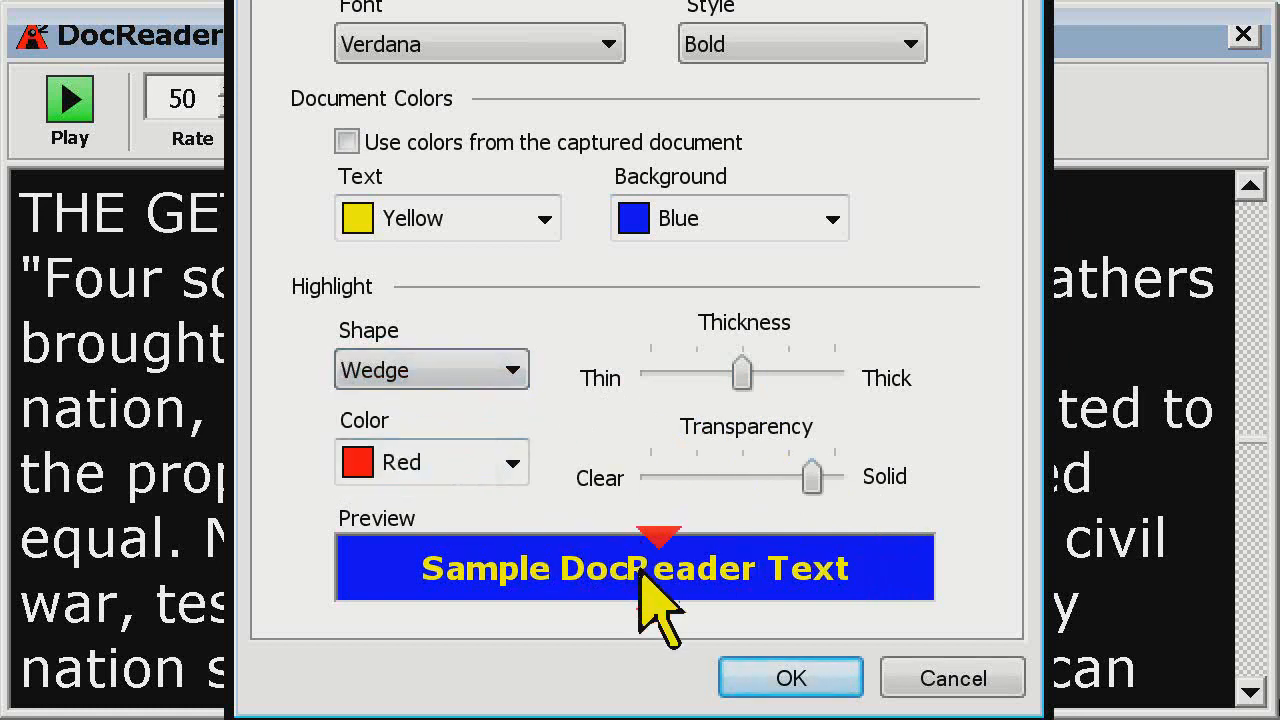
left_click(483, 372)
left_click(466, 407)
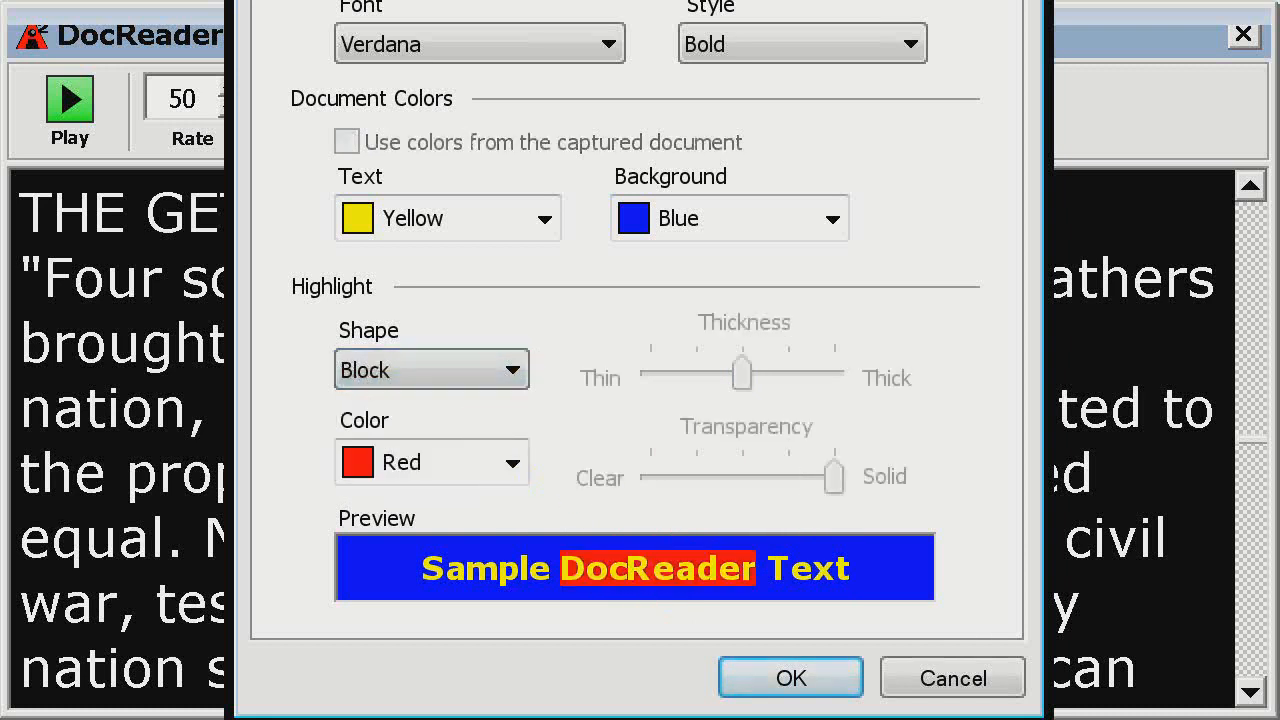
left_click(791, 678)
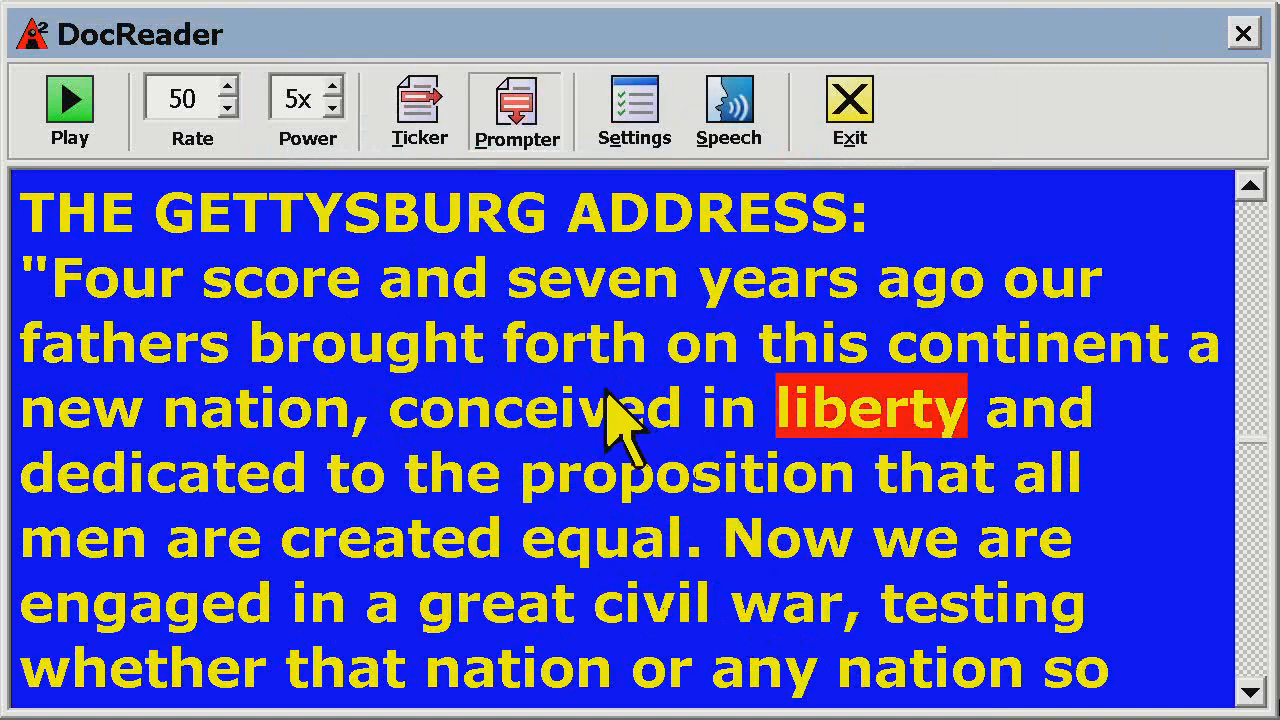
Reopen the DocReader settings and set the highlight shape to Frame
left_click(636, 130)
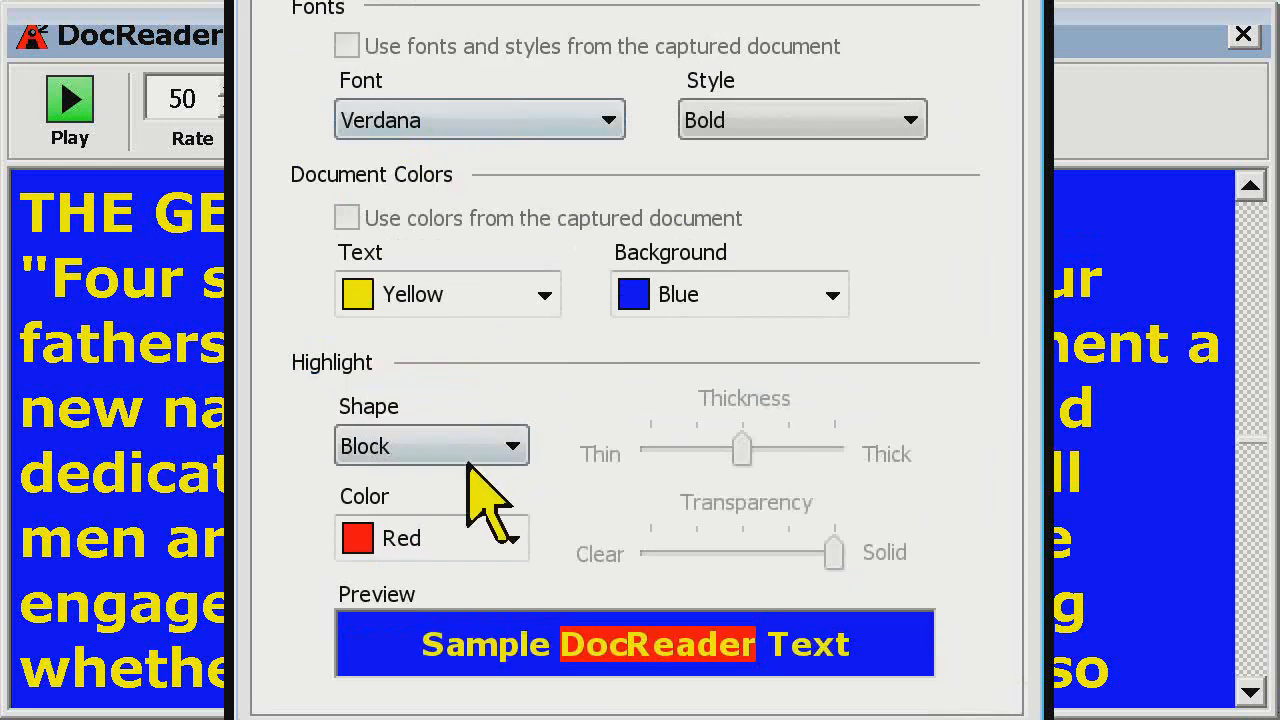
left_click(495, 377)
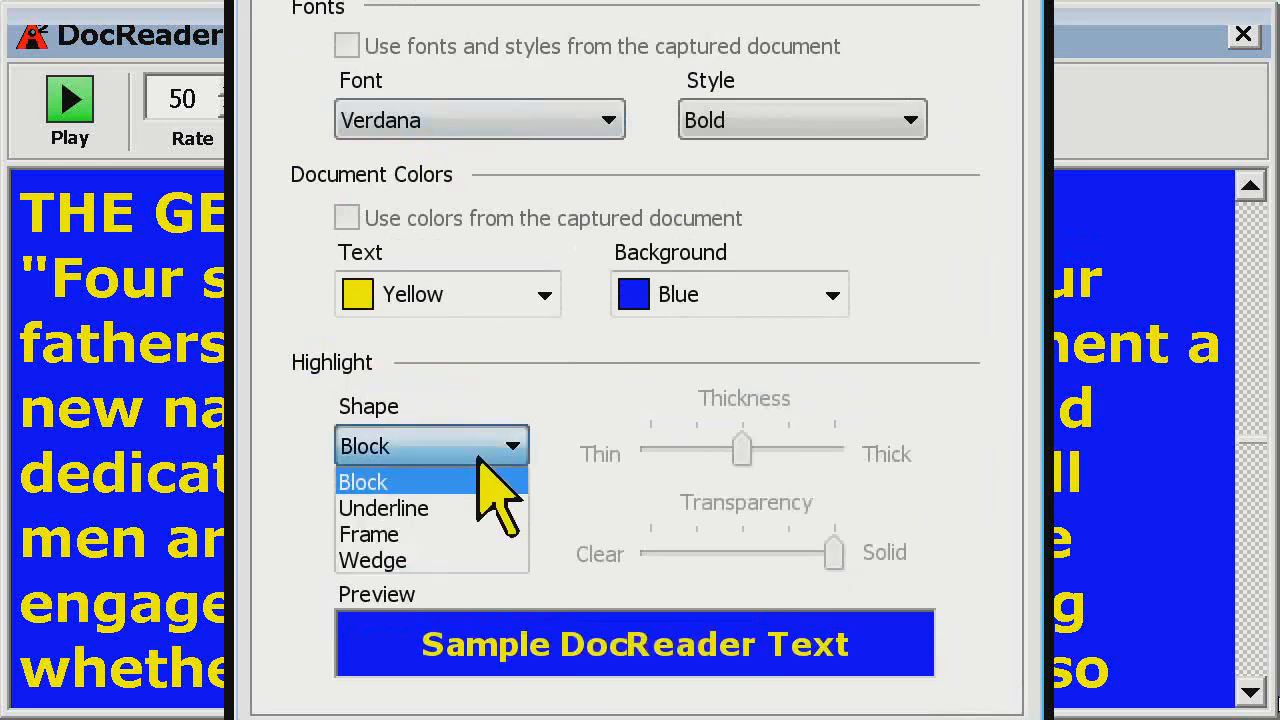
left_click(412, 538)
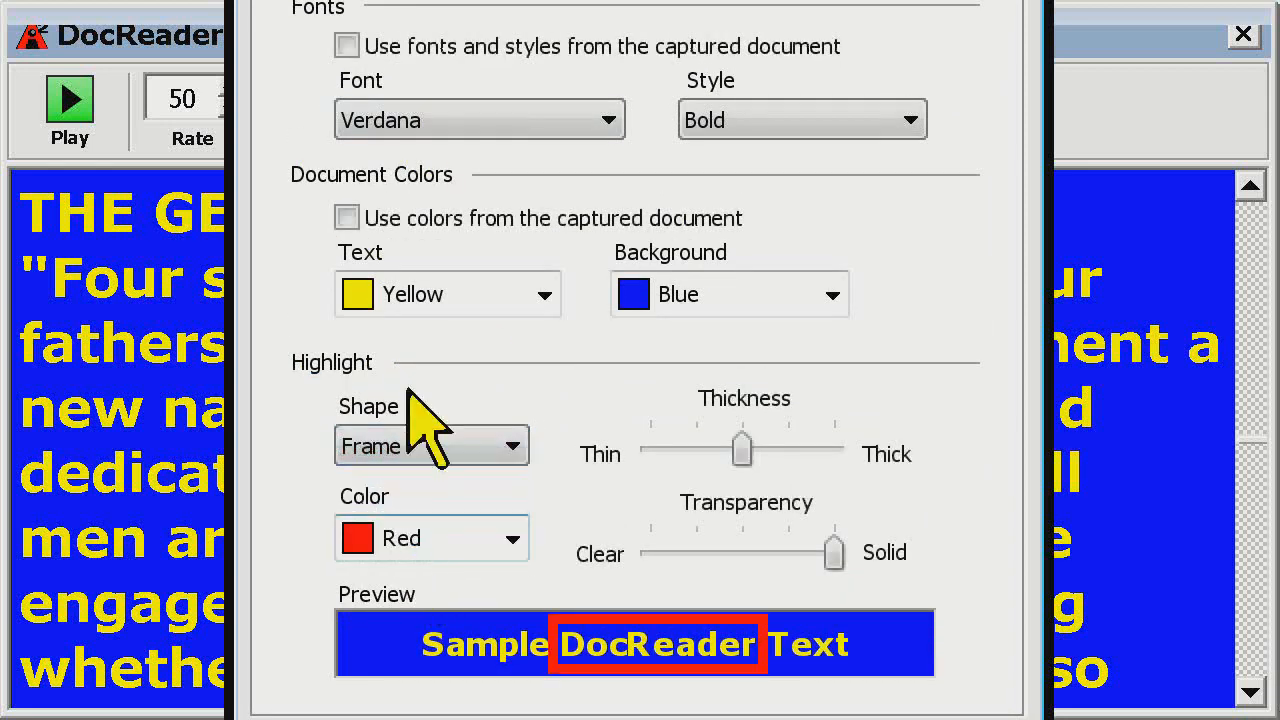
Enable using both the fonts and styles and the colors from the captured document, and apply the settings
left_click(346, 142)
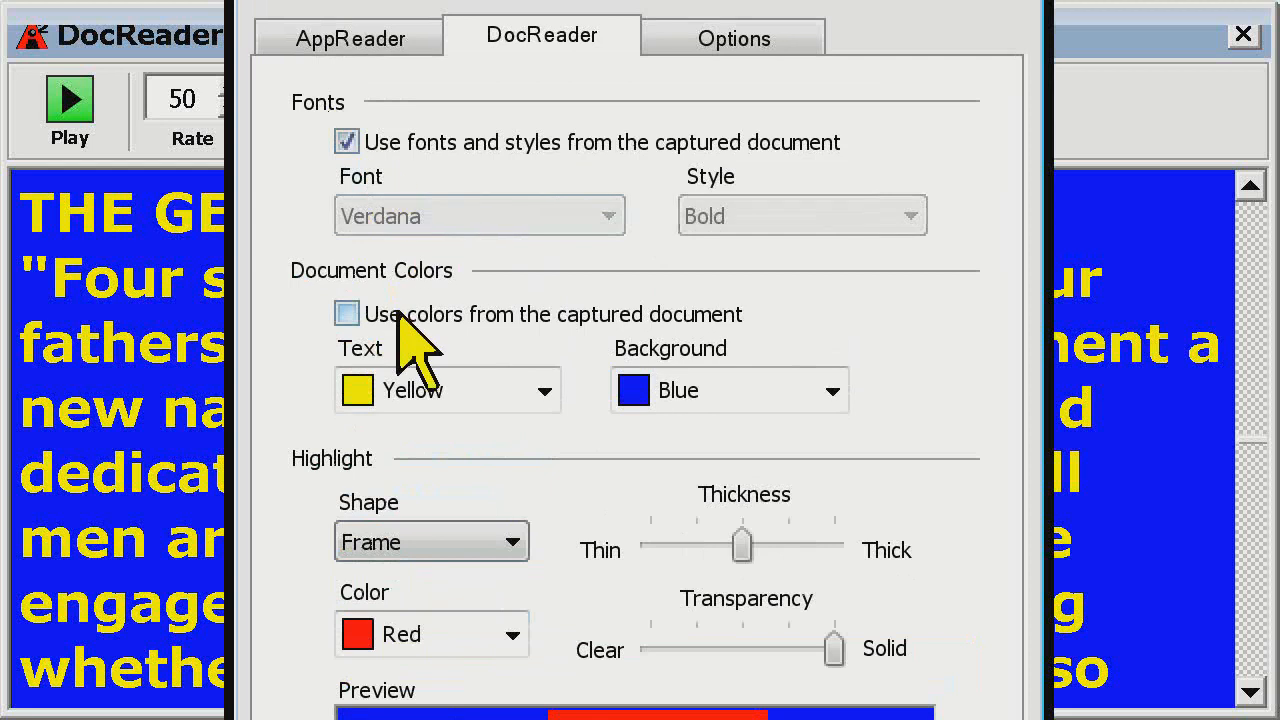
left_click(400, 314)
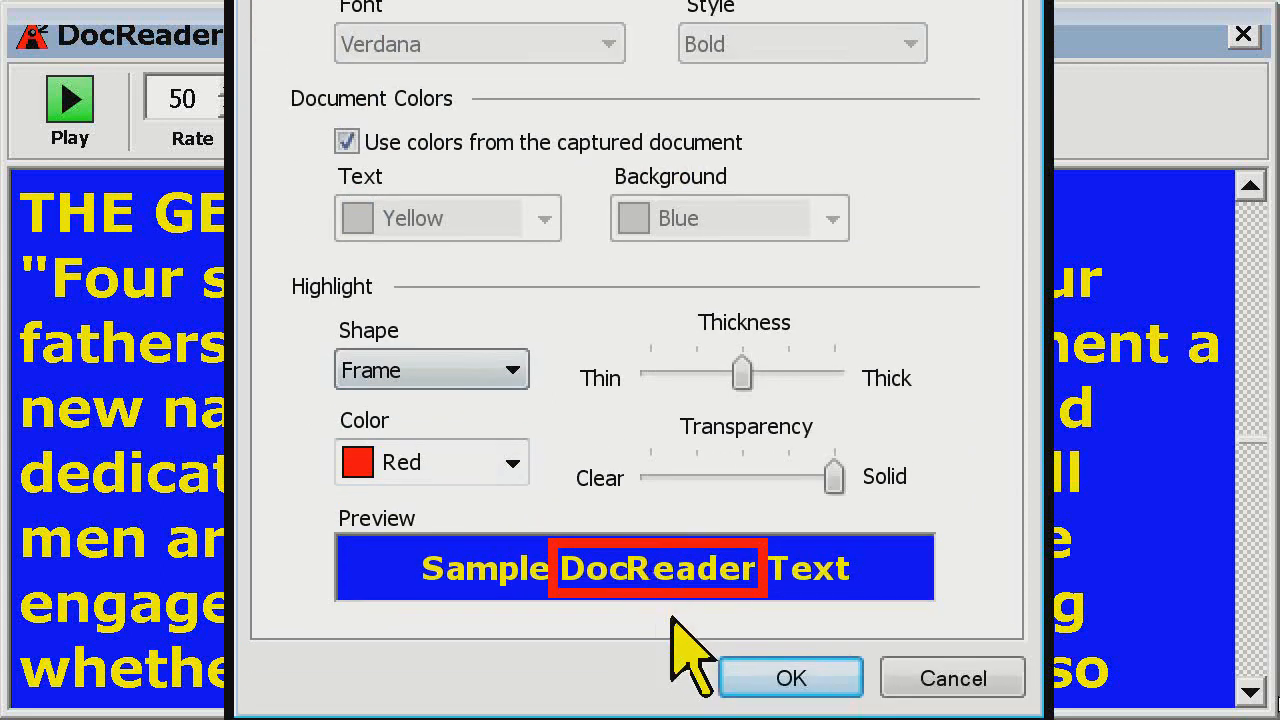
left_click(786, 678)
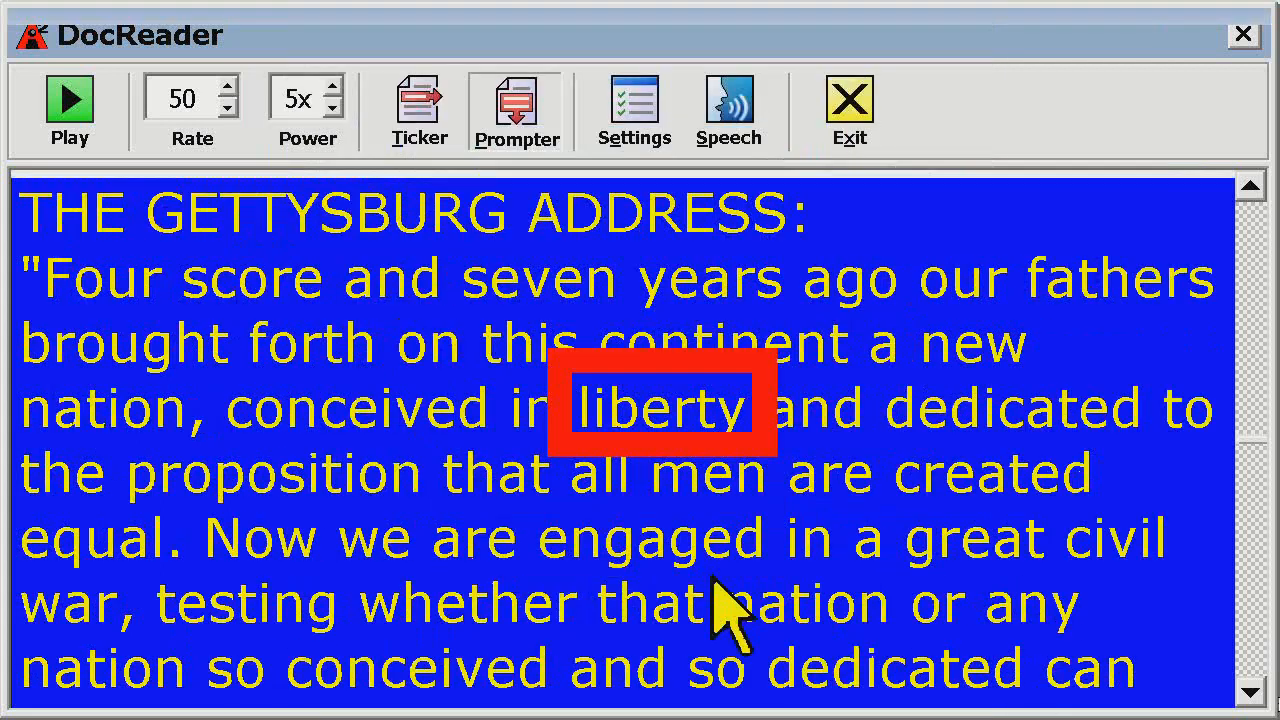
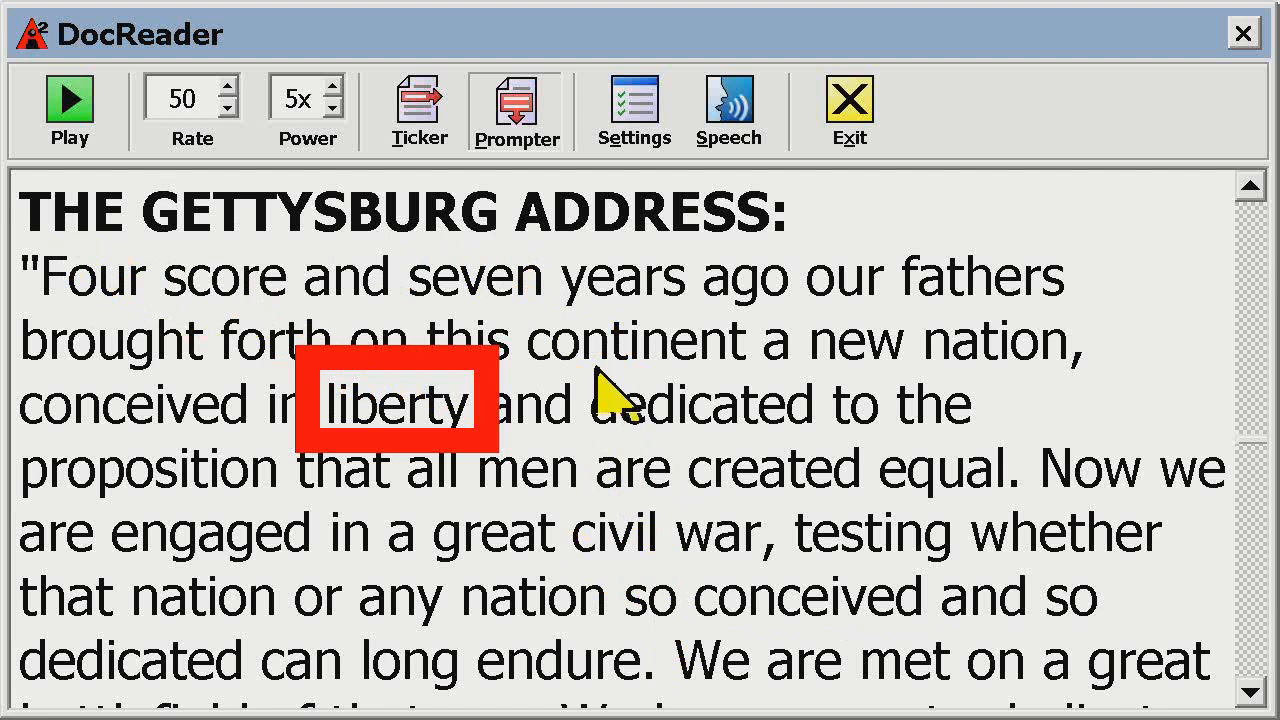
Reopen the DocReader settings, keep the Frame highlight shape, disable using colors from the captured document, and apply the settings
left_click(634, 130)
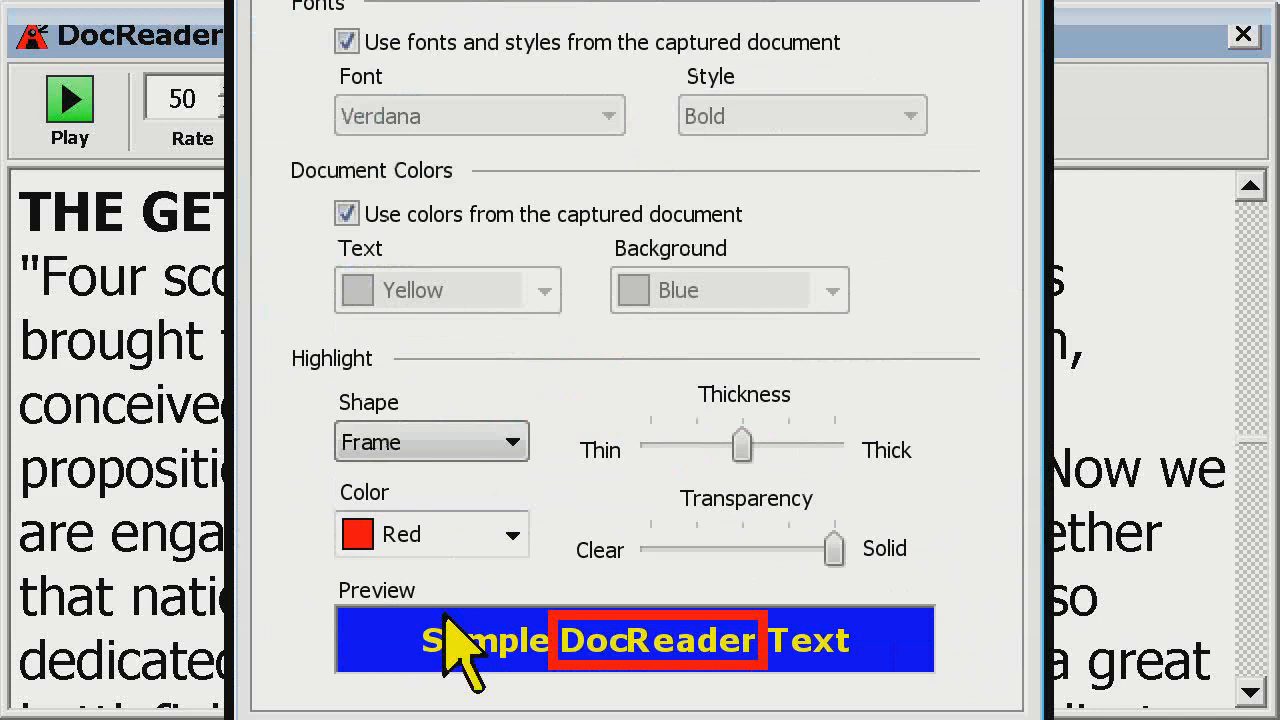
left_click(458, 360)
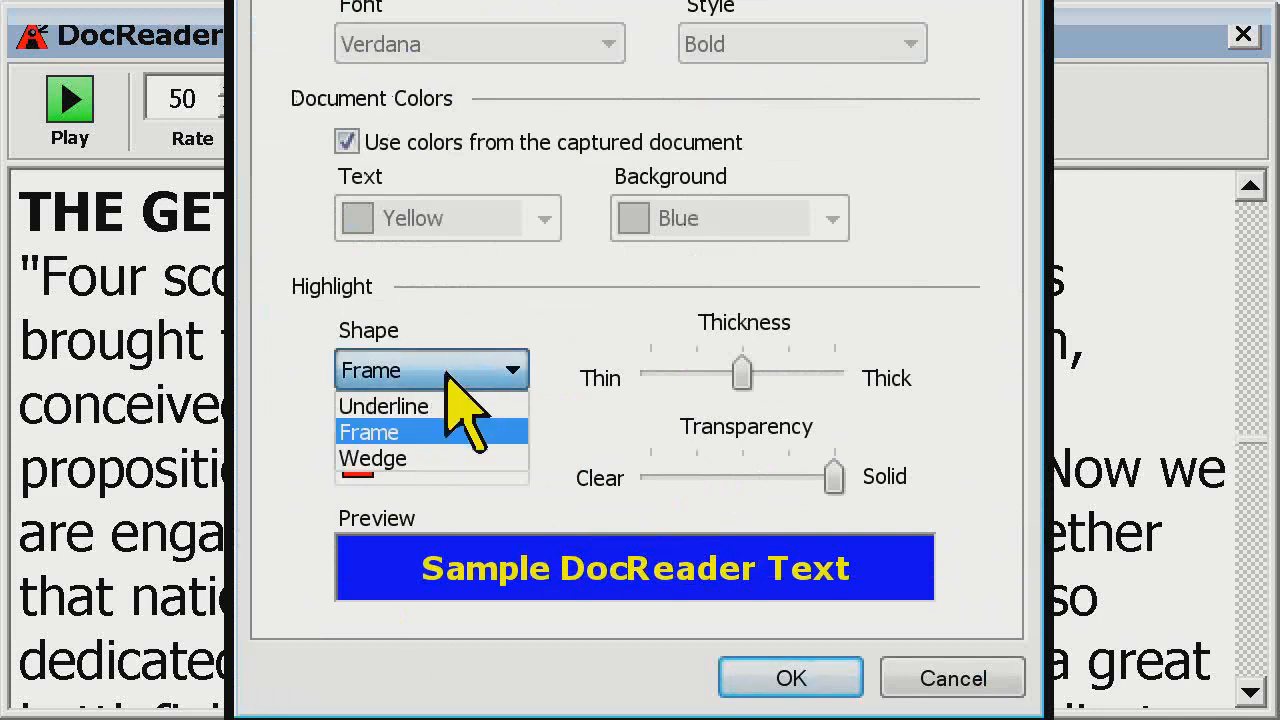
left_click(578, 345)
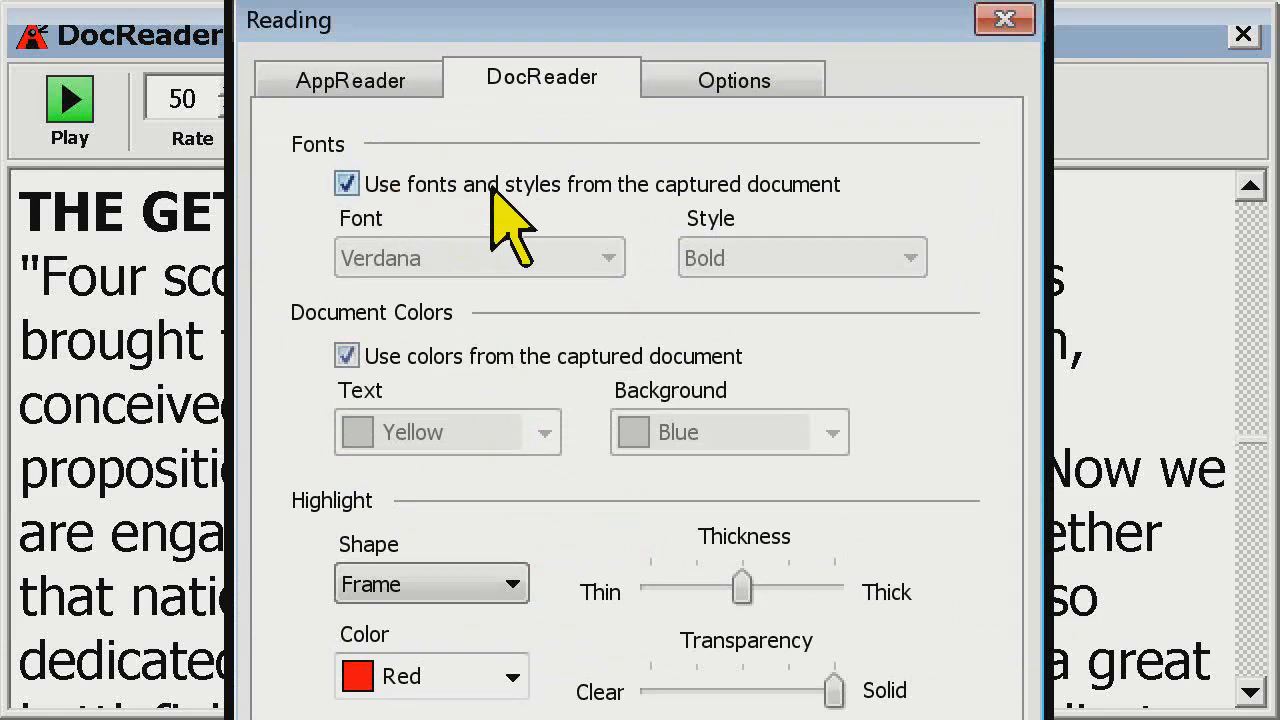
left_click(538, 355)
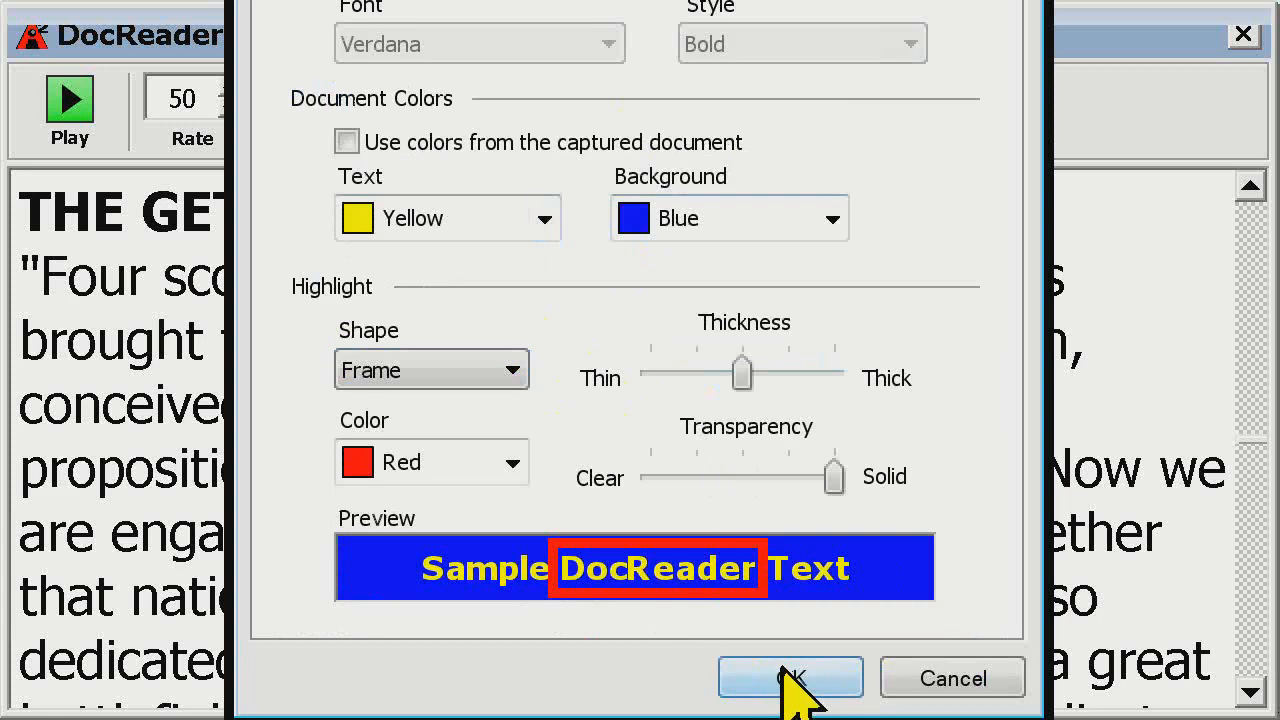
left_click(790, 684)
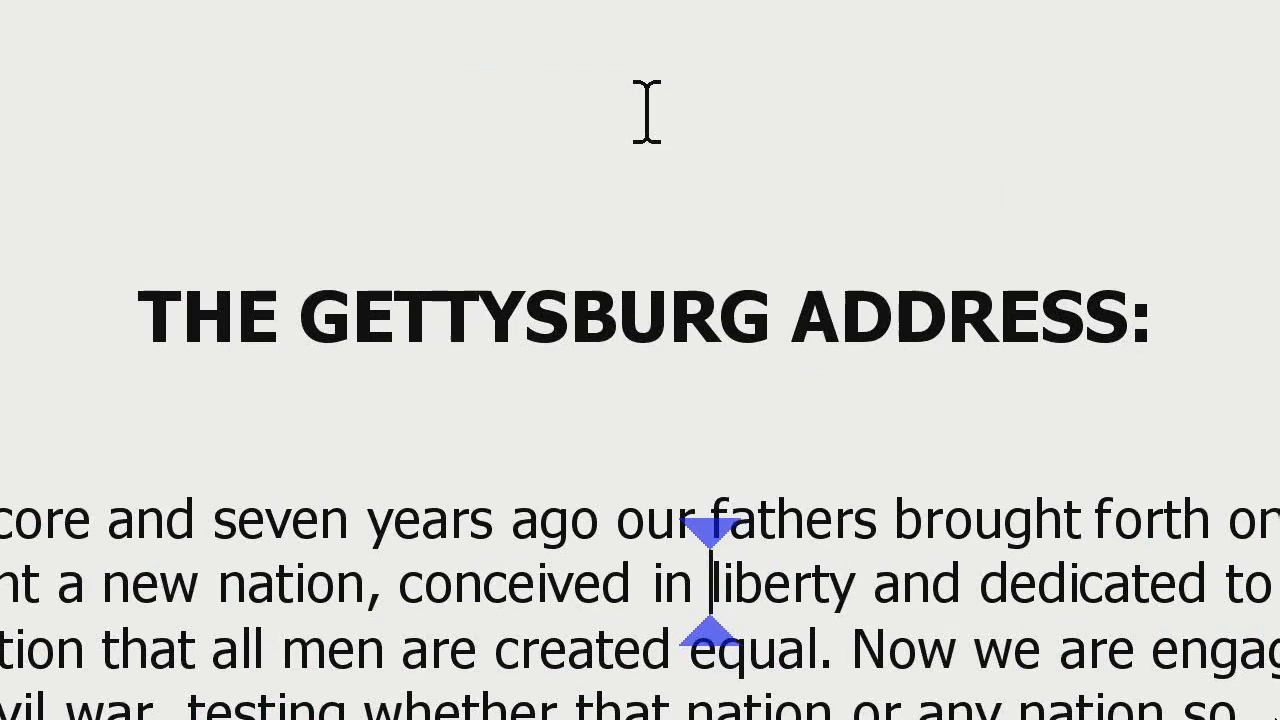
Bring up the ZoomText window, open the reader's speech settings, and enable speech output
key("ctrl+shift+u")
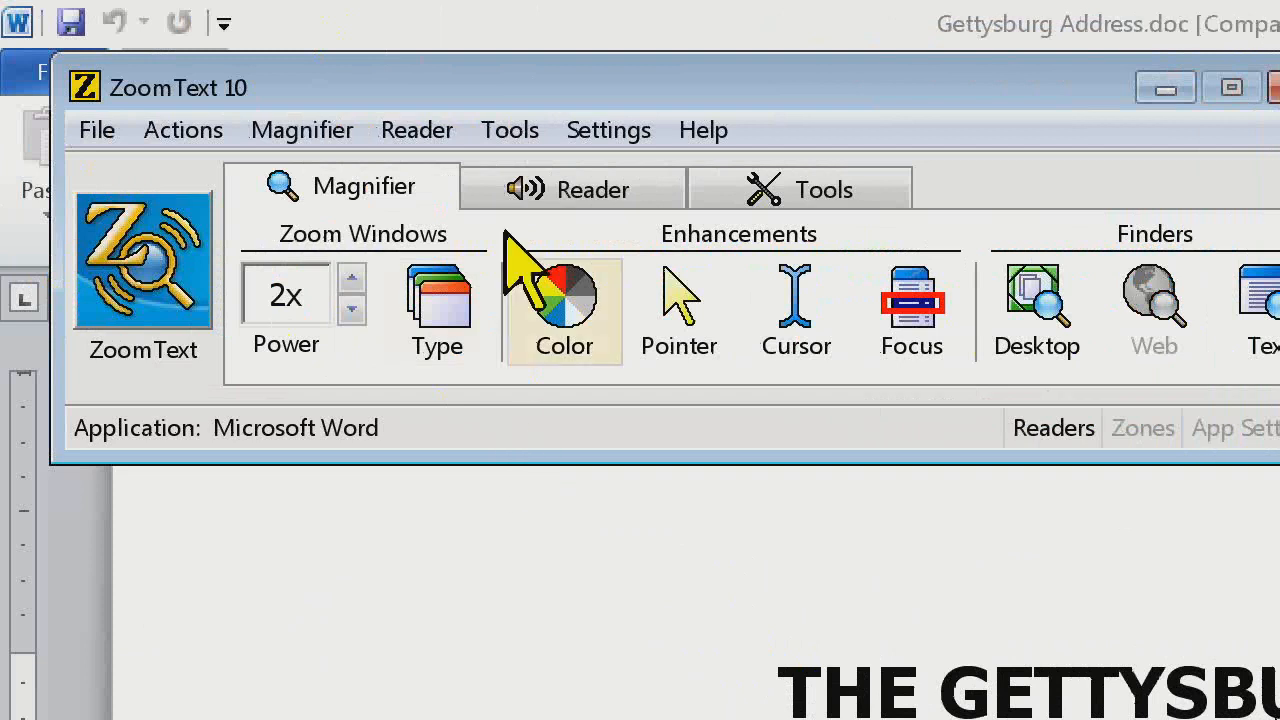
left_click(574, 184)
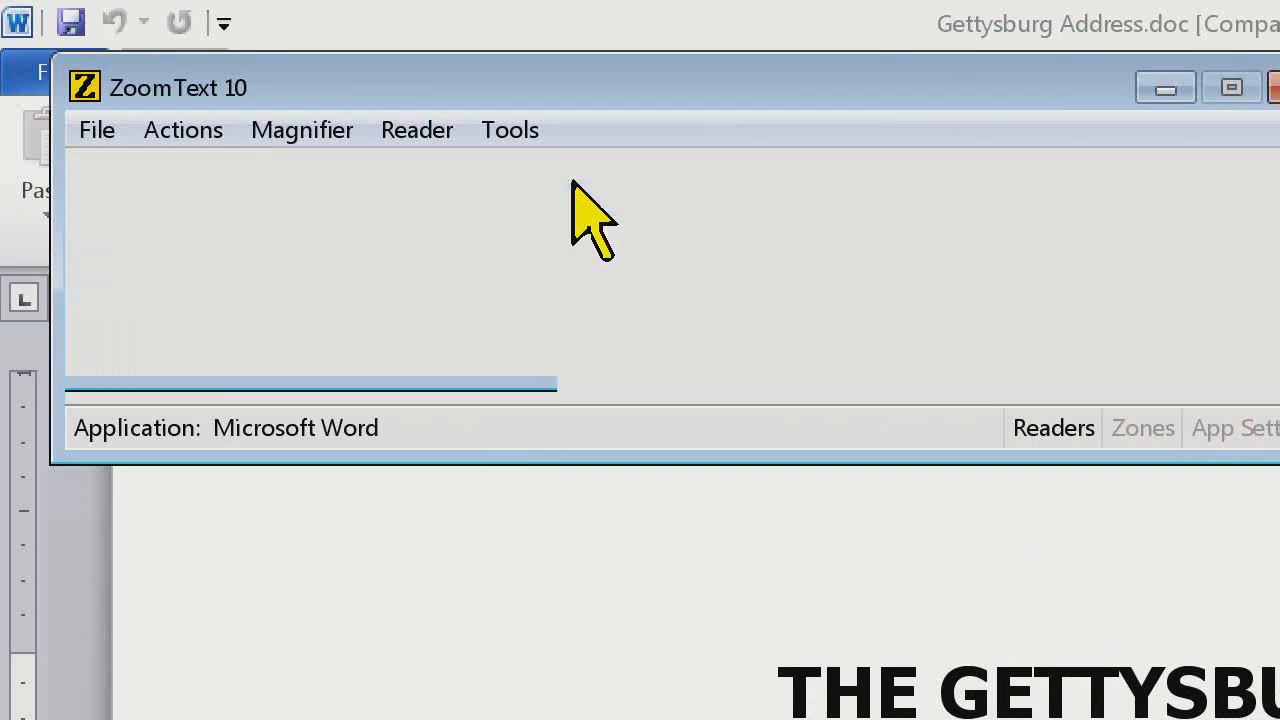
left_click(297, 342)
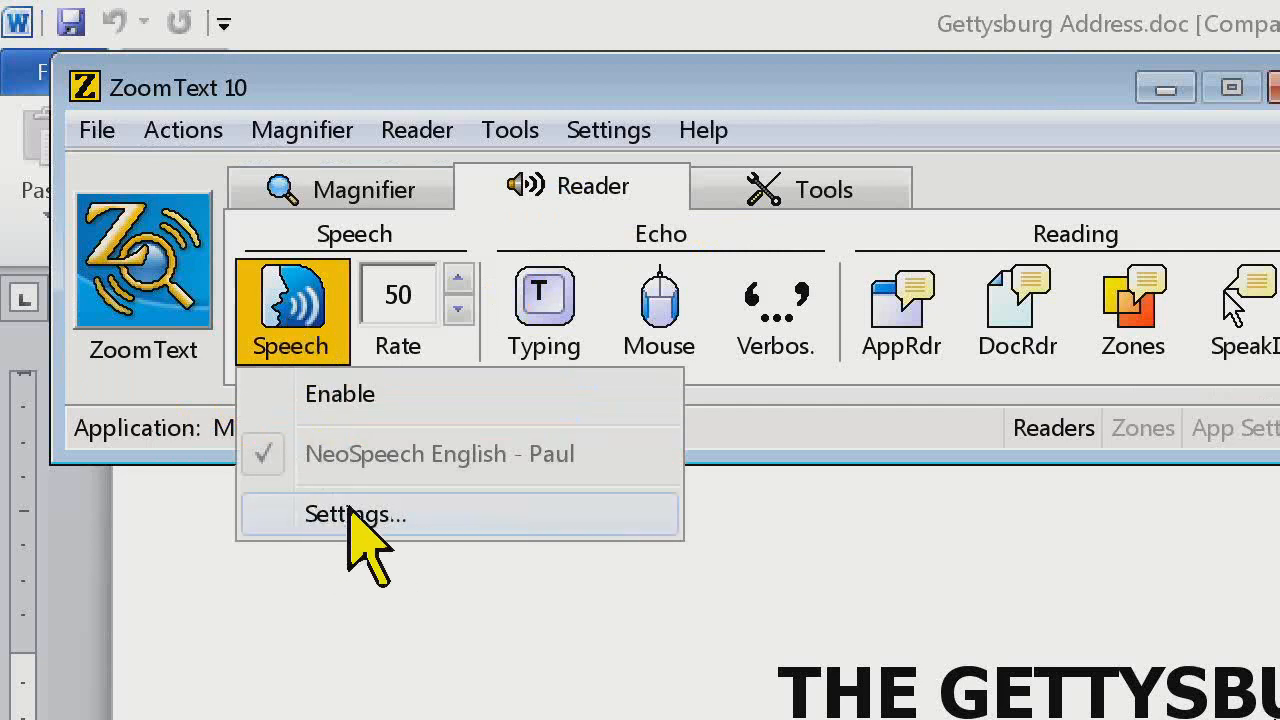
left_click(350, 512)
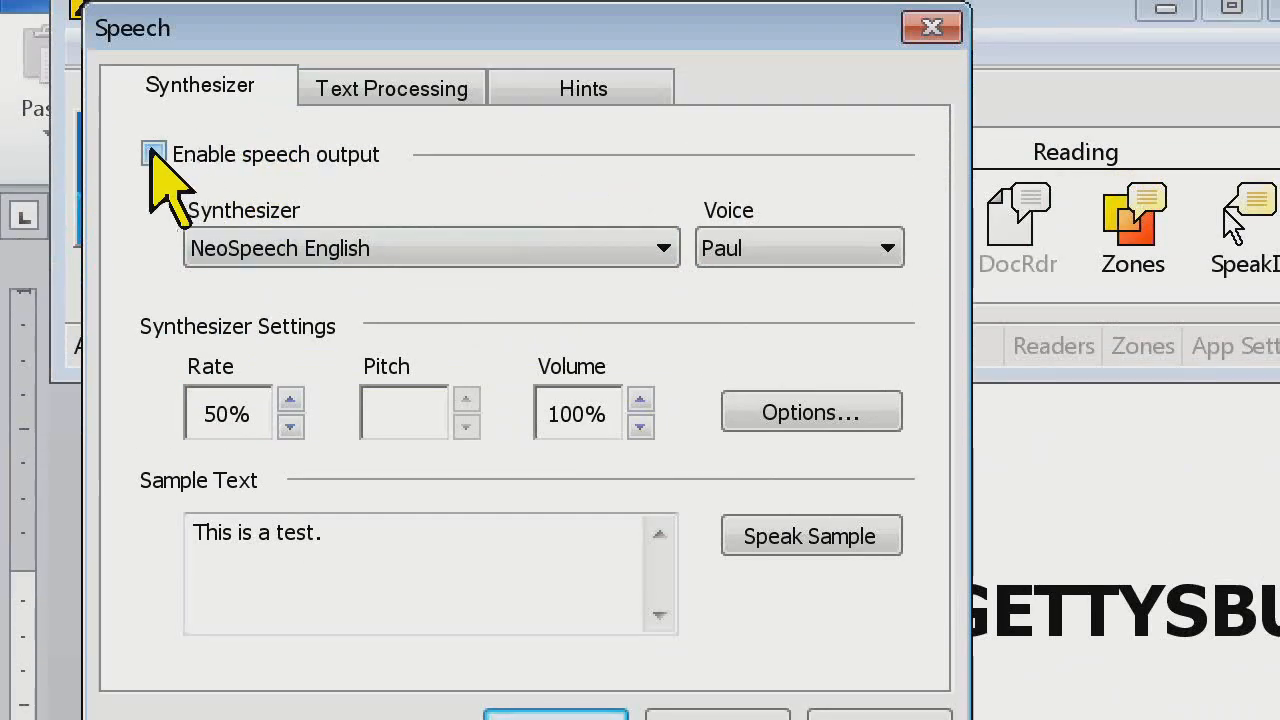
left_click(152, 154)
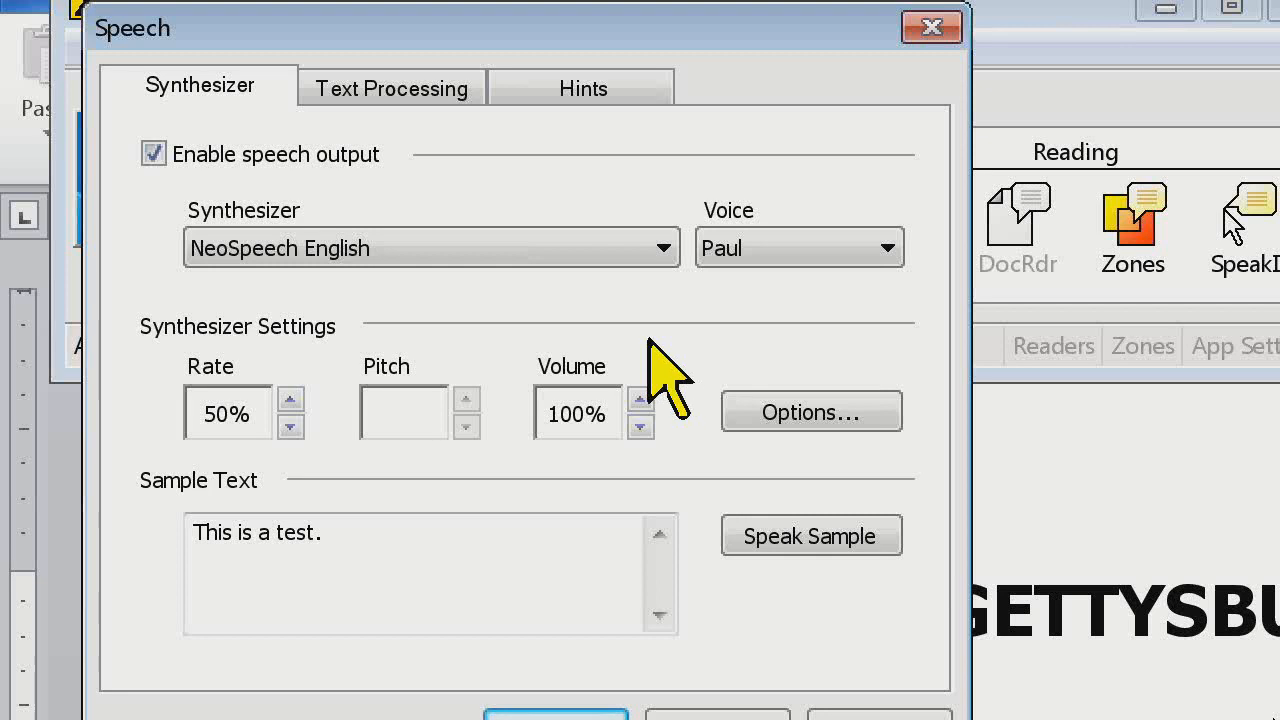
Switch the speech synthesizer to ViaVoice English (American)
left_click(664, 250)
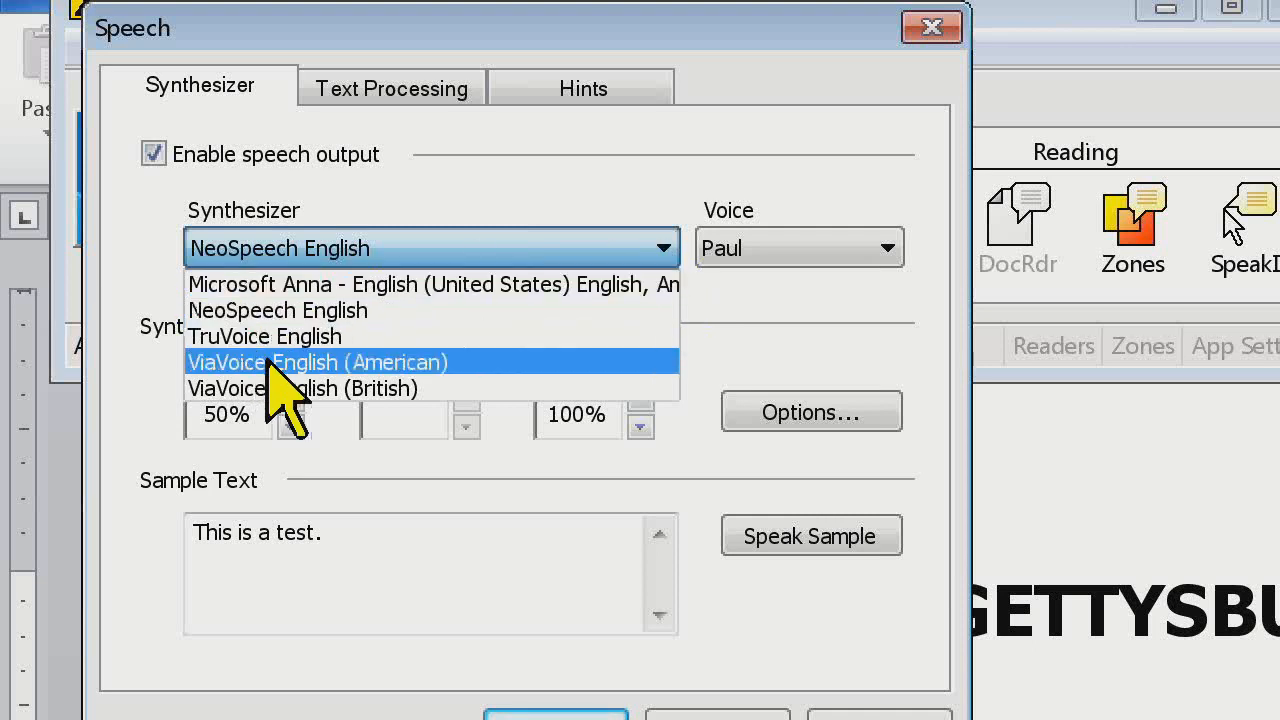
left_click(421, 358)
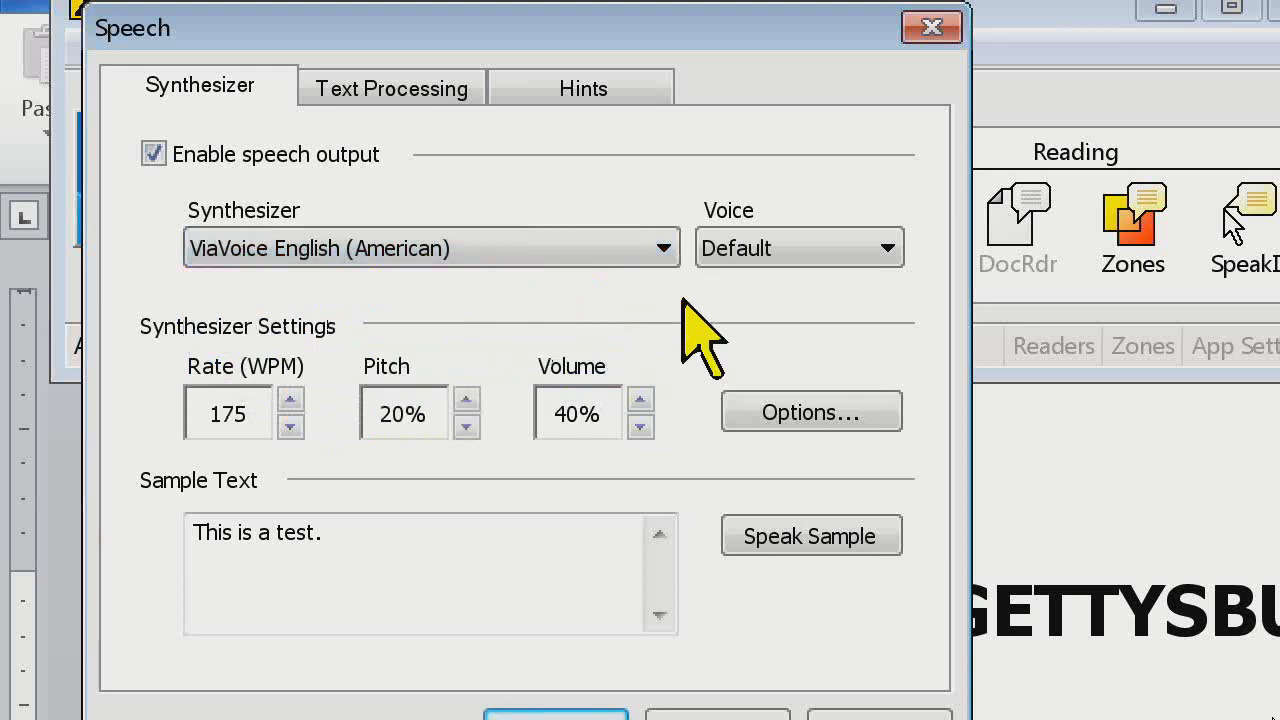
key("Tab")
Raise the ViaVoice speech rate to 420 WPM and speak the sample text
left_click(292, 399)
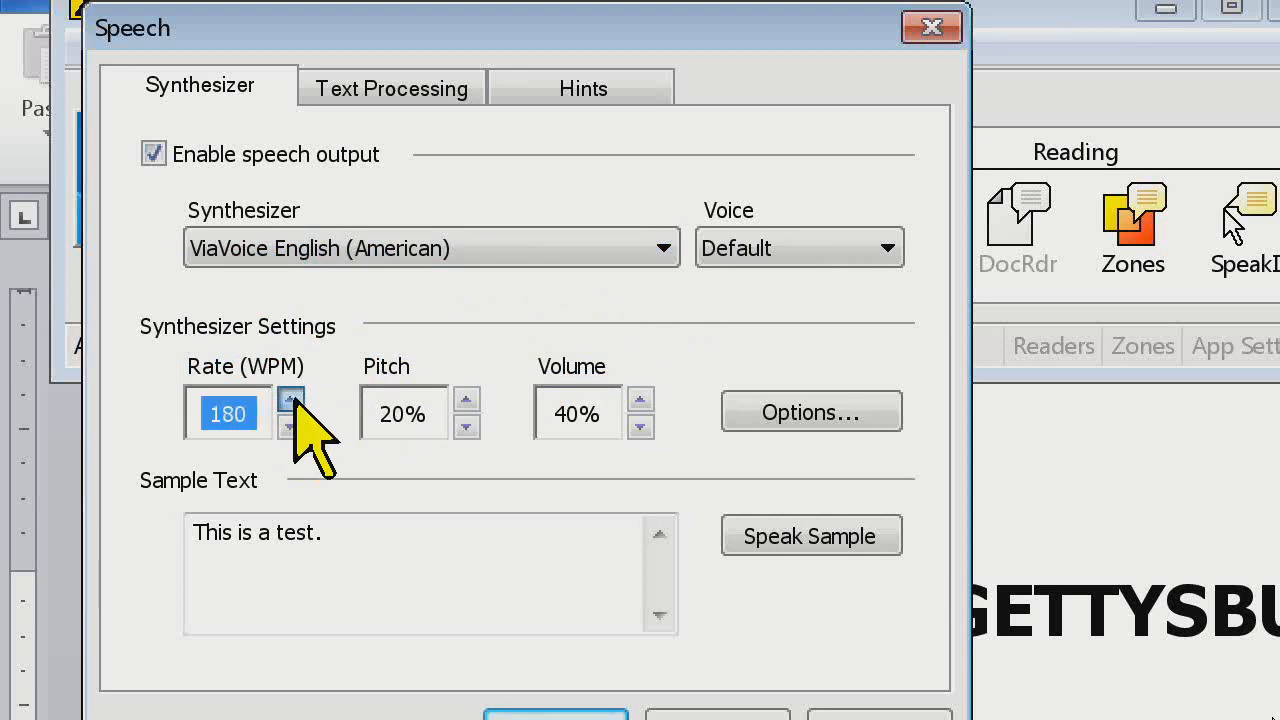
left_click(292, 399)
left_click(291, 399)
key("Tab")
key("Tab")
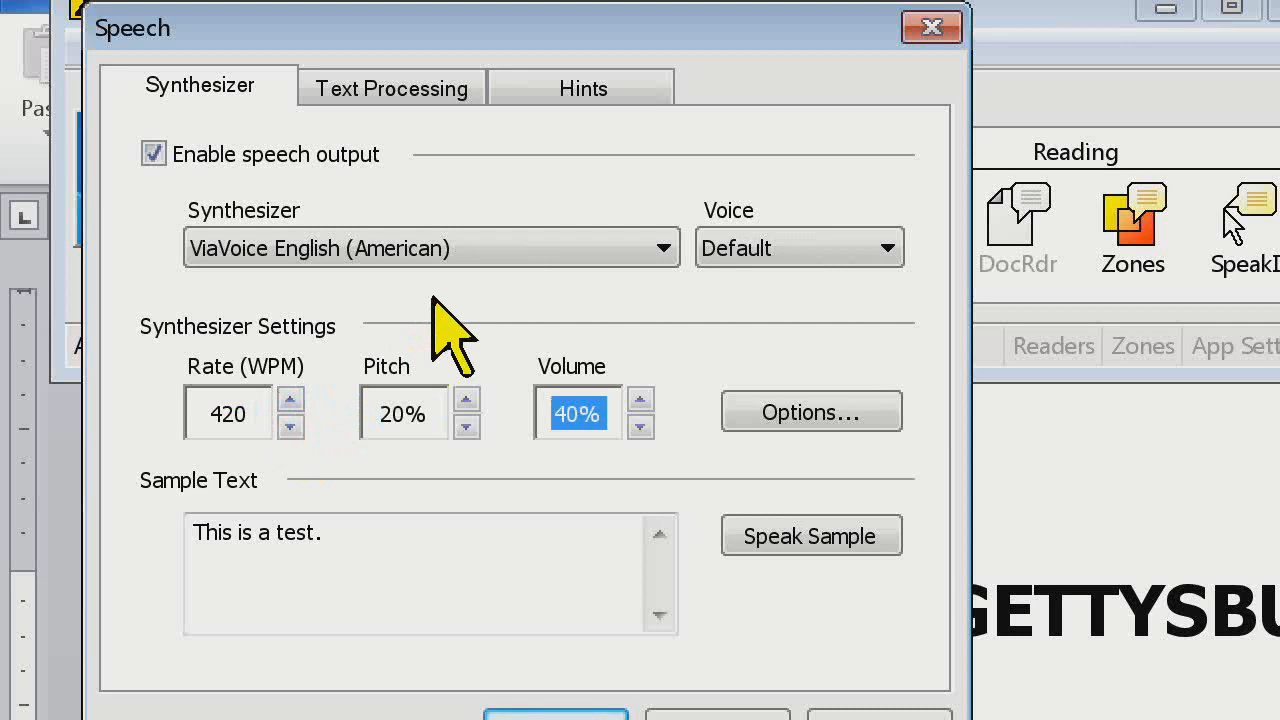
key("Tab")
key("Tab")
key("Tab")
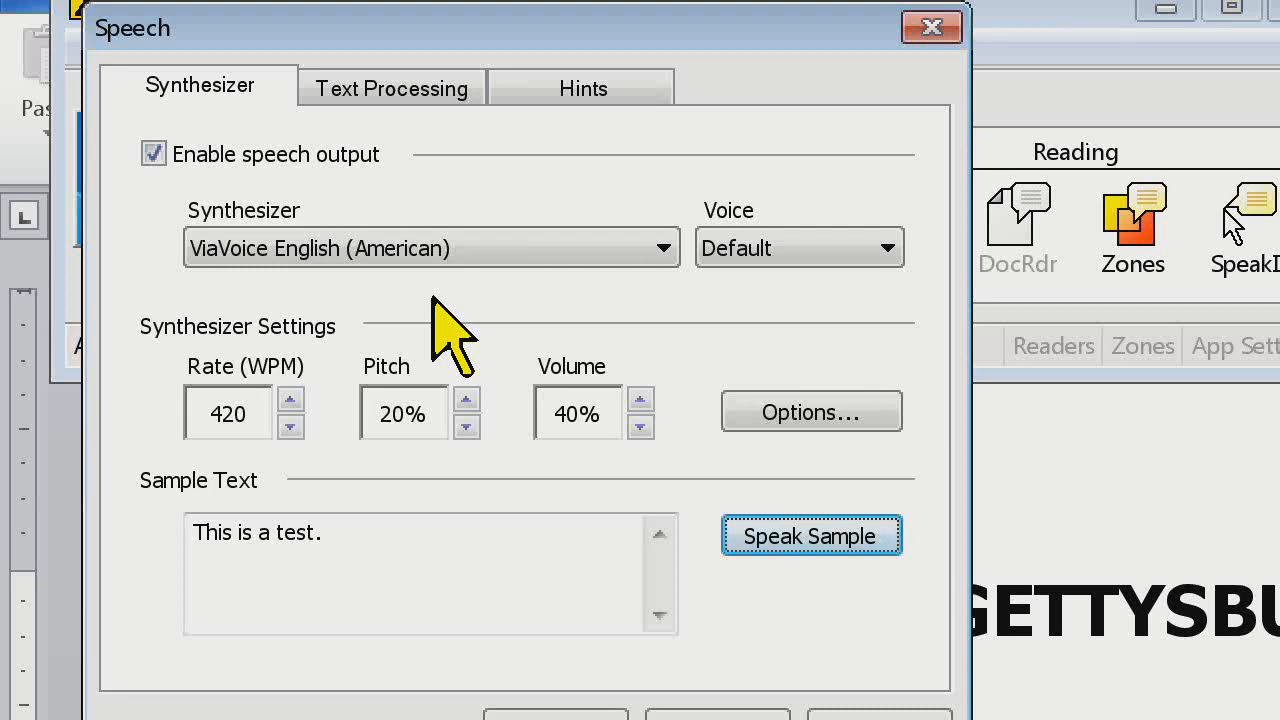
Switch the synthesizer to NeoSpeech English with the Kate voice
left_click(521, 254)
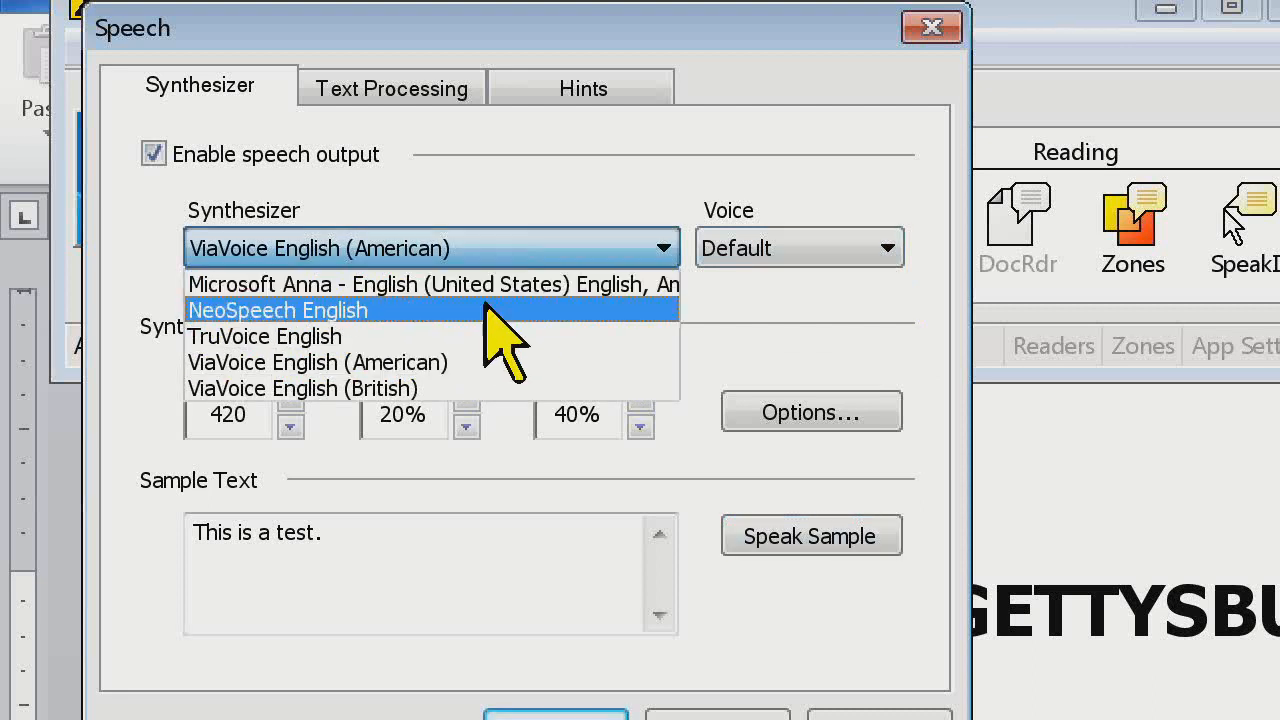
left_click(486, 306)
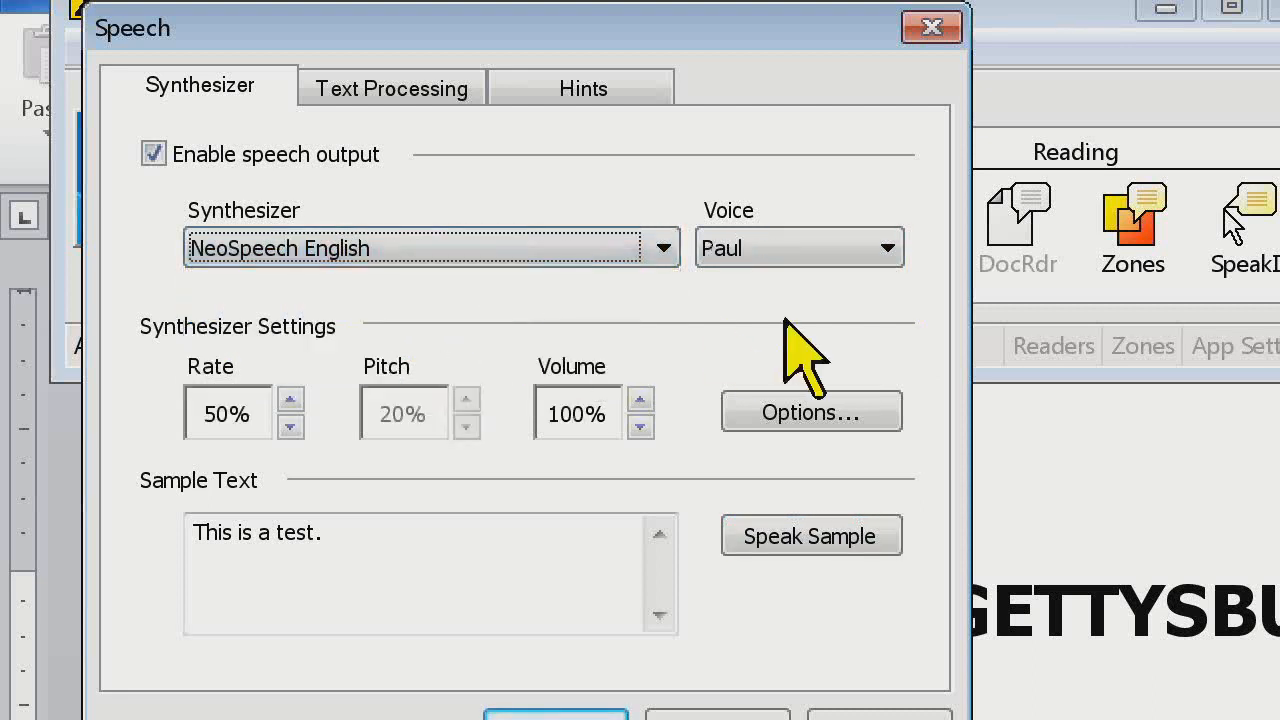
left_click(893, 251)
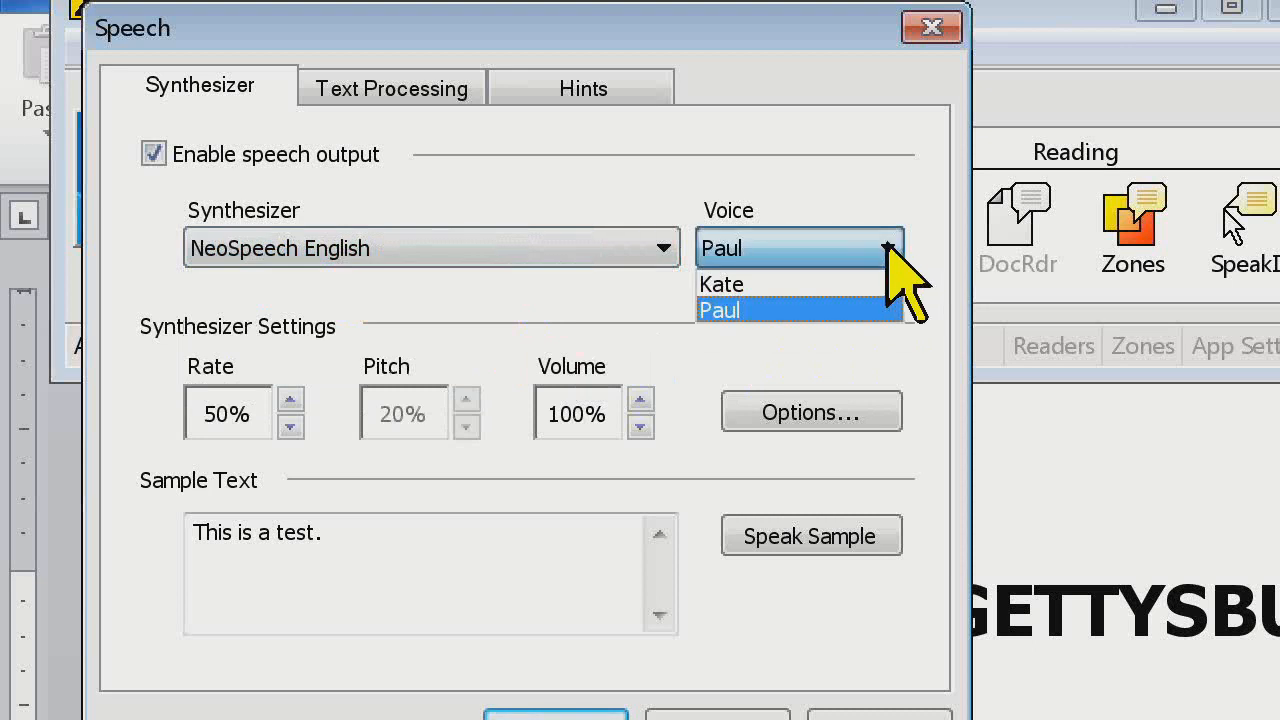
left_click(868, 285)
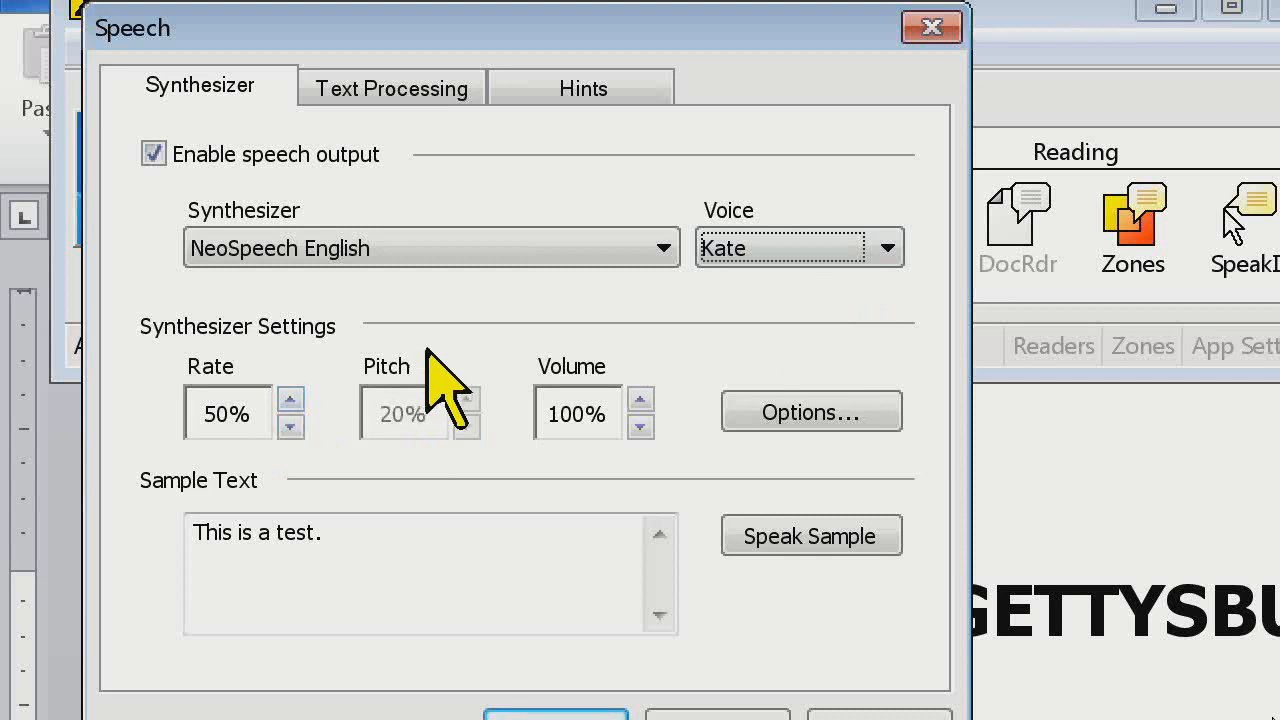
Raise the Kate voice's speech rate to 75% and speak the sample text
left_click(291, 399)
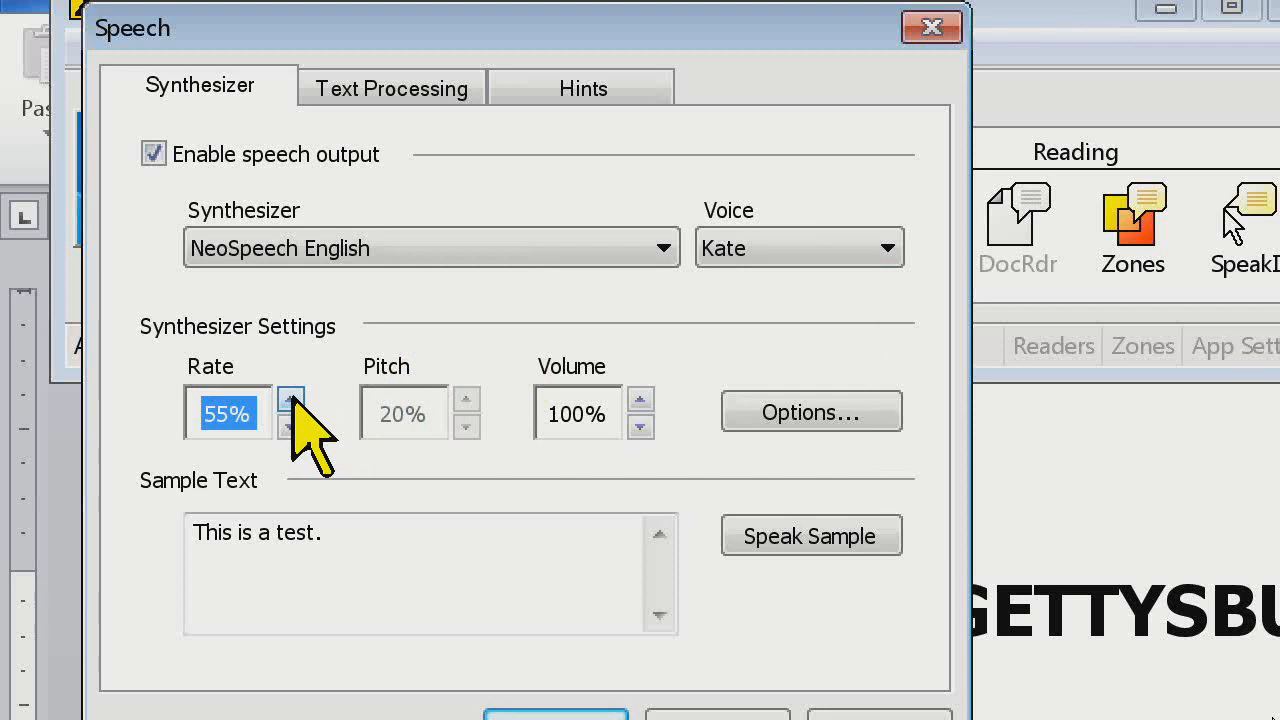
left_click(291, 399)
left_click(291, 399)
left_click(291, 399)
left_click(291, 399)
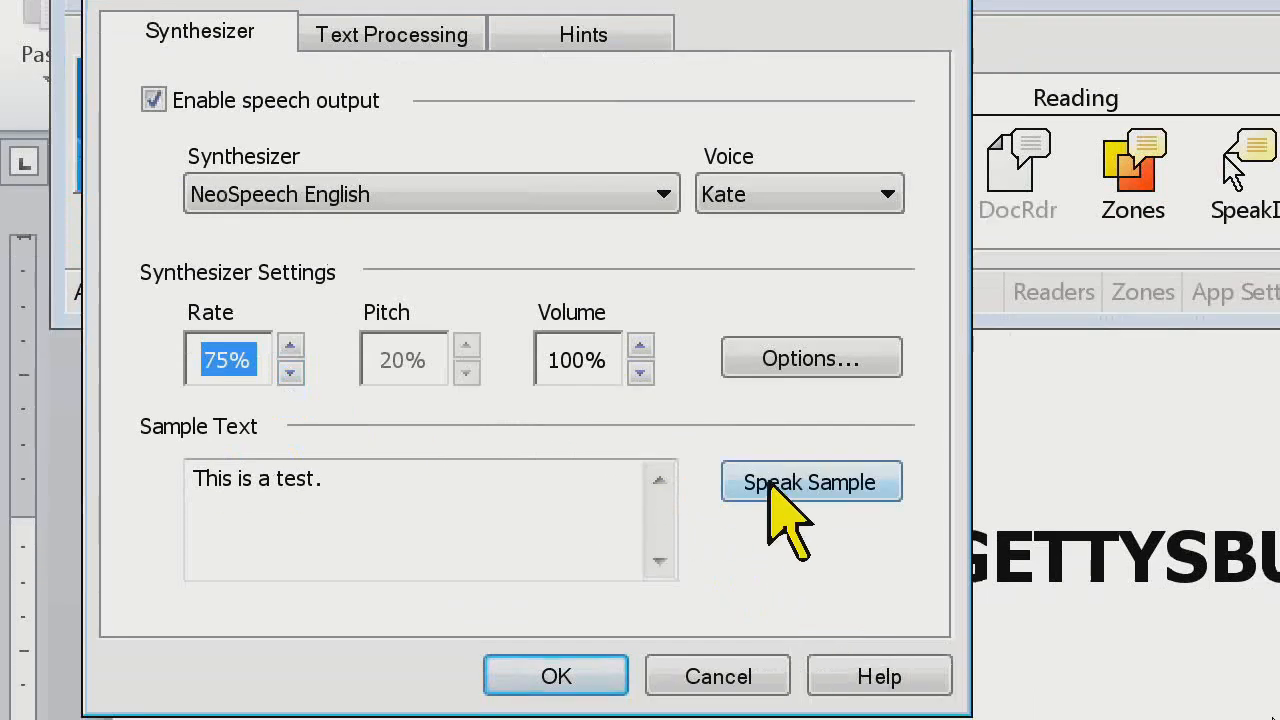
left_click(772, 485)
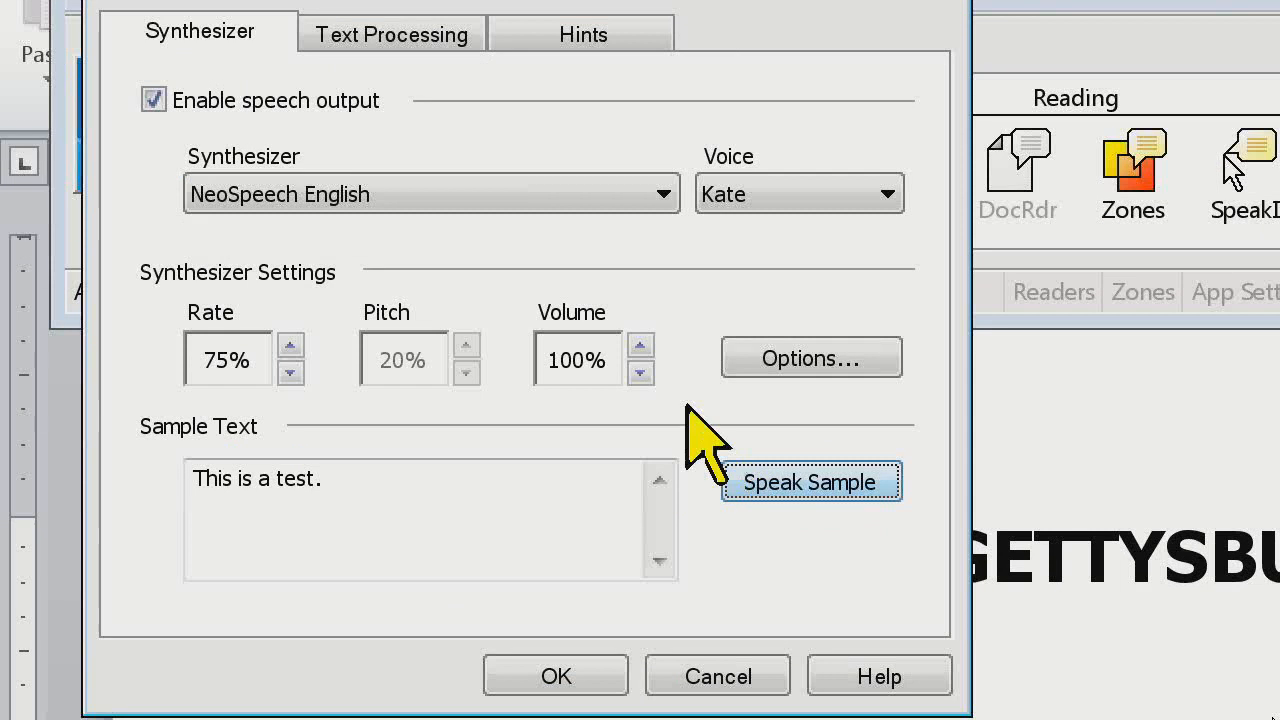
Try the slower speech rates of 40% and 30%, speaking the sample text at each
left_click(290, 373)
left_click(290, 373)
left_click(290, 373)
left_click(290, 373)
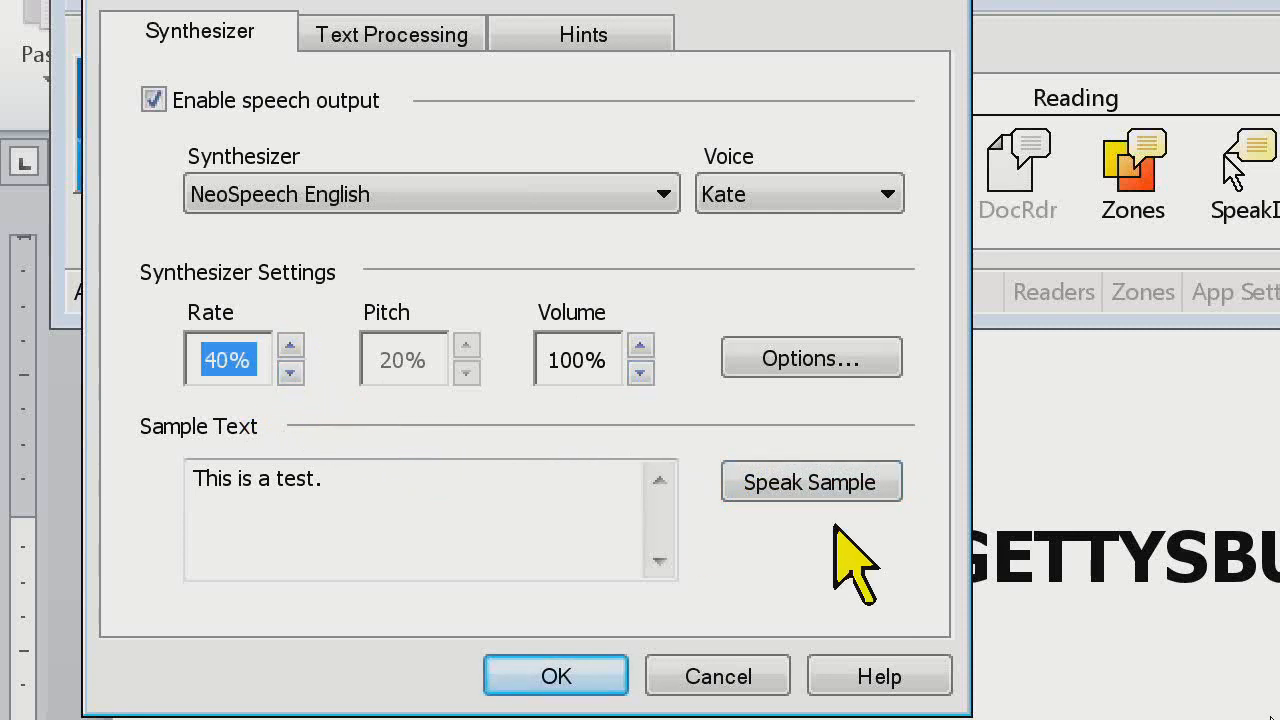
left_click(822, 484)
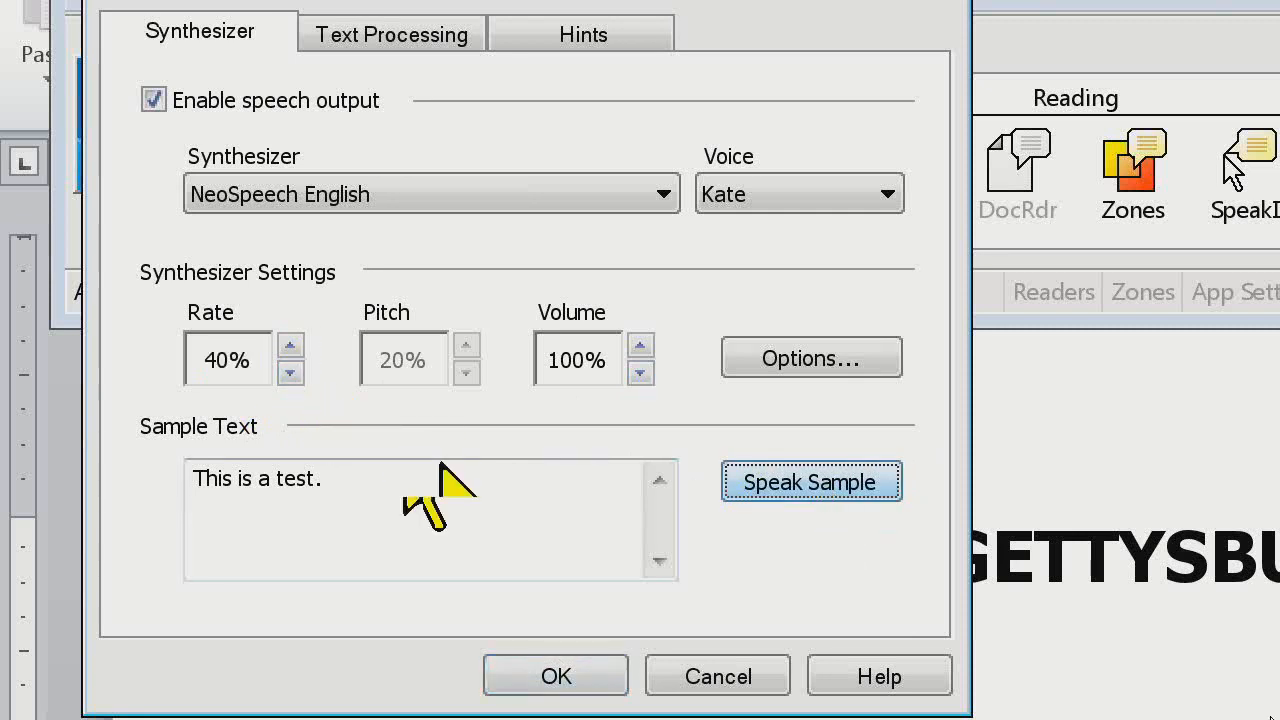
left_click(290, 373)
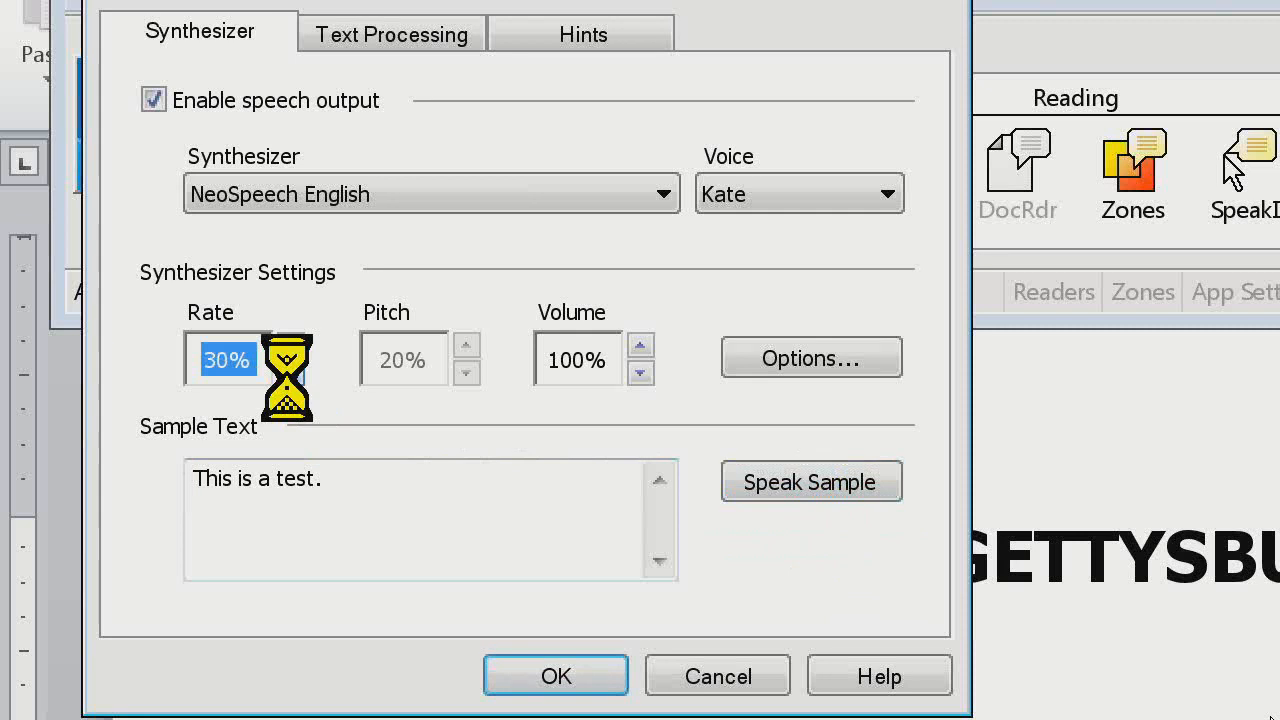
left_click(838, 473)
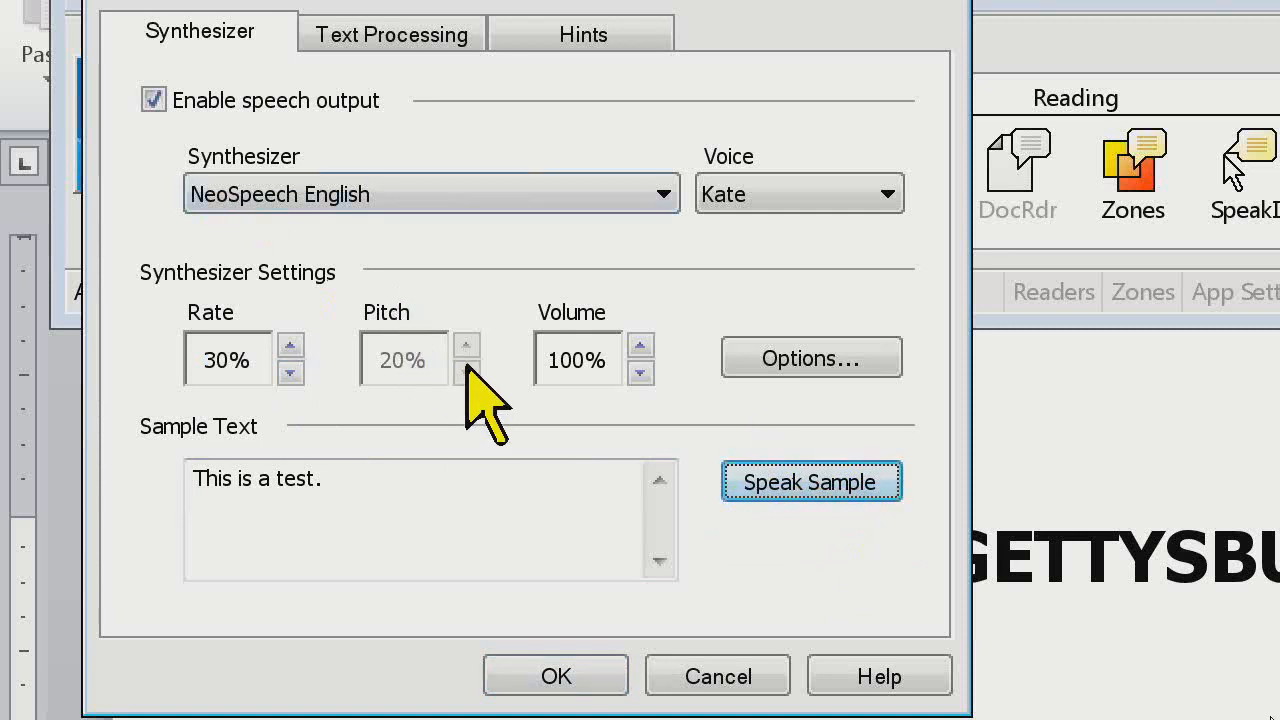
Switch the synthesizer to TruVoice English and raise its pitch to 50%
left_click(457, 200)
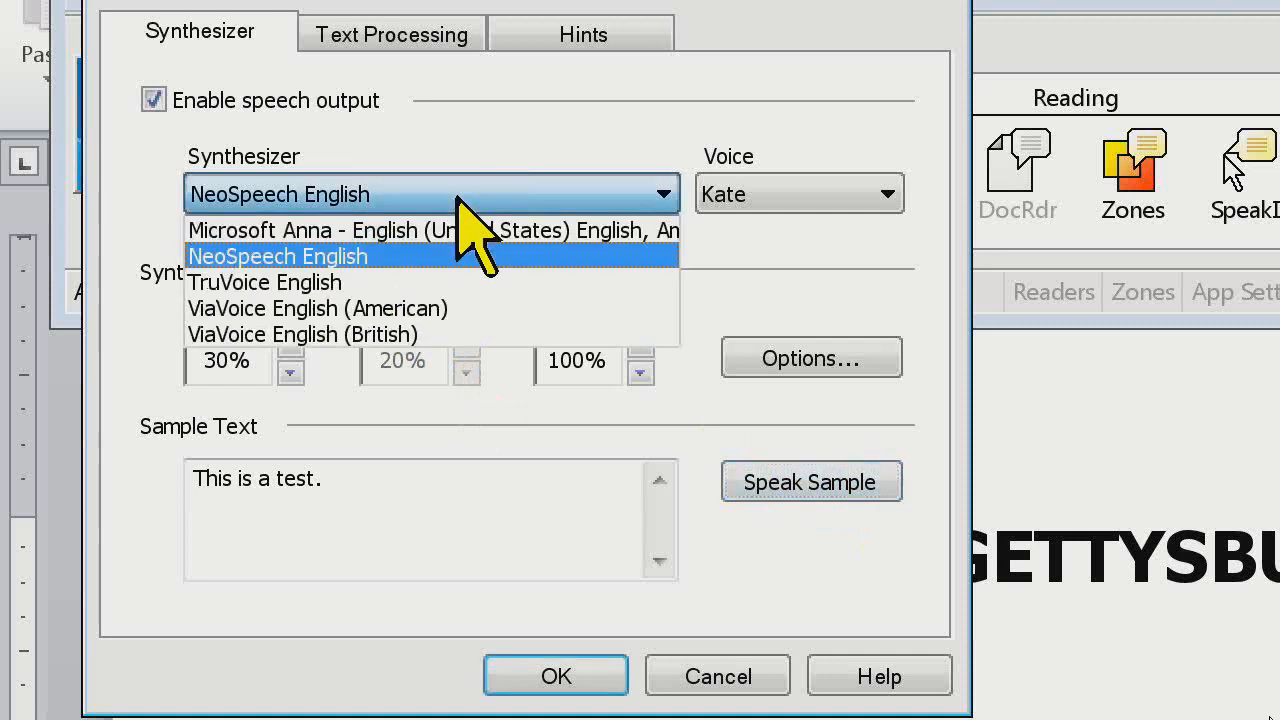
left_click(411, 280)
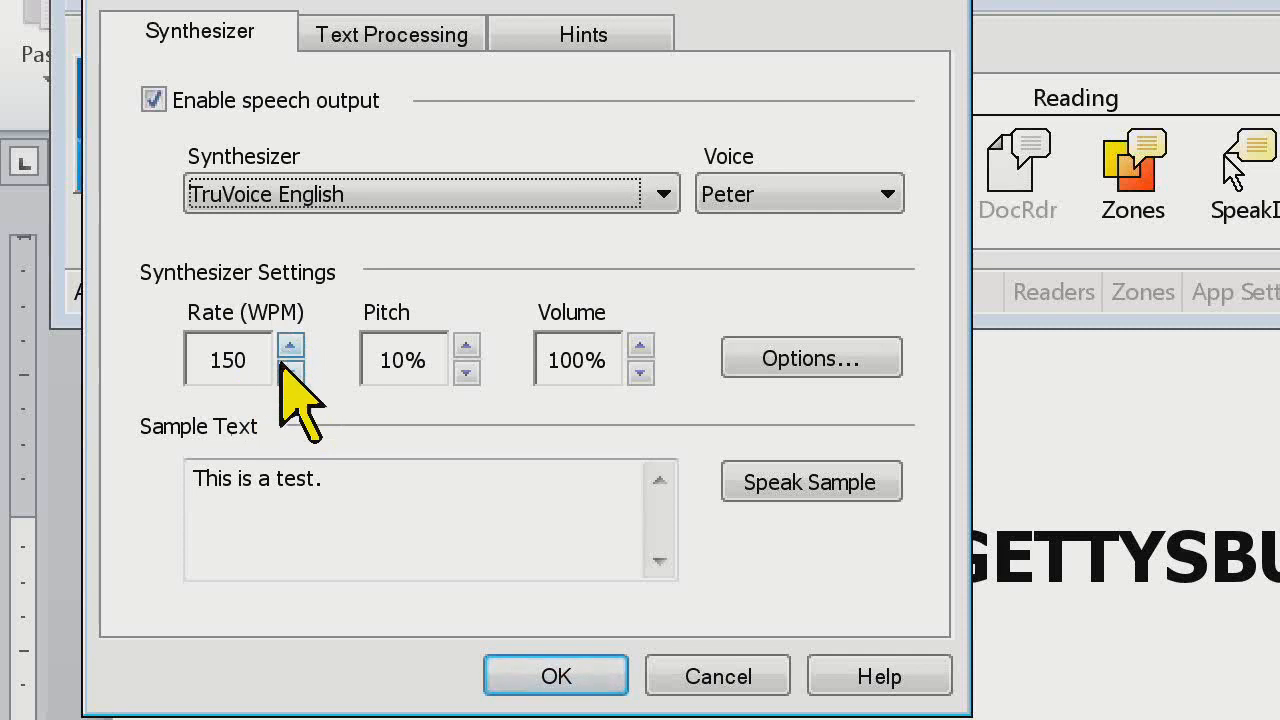
left_click(466, 345)
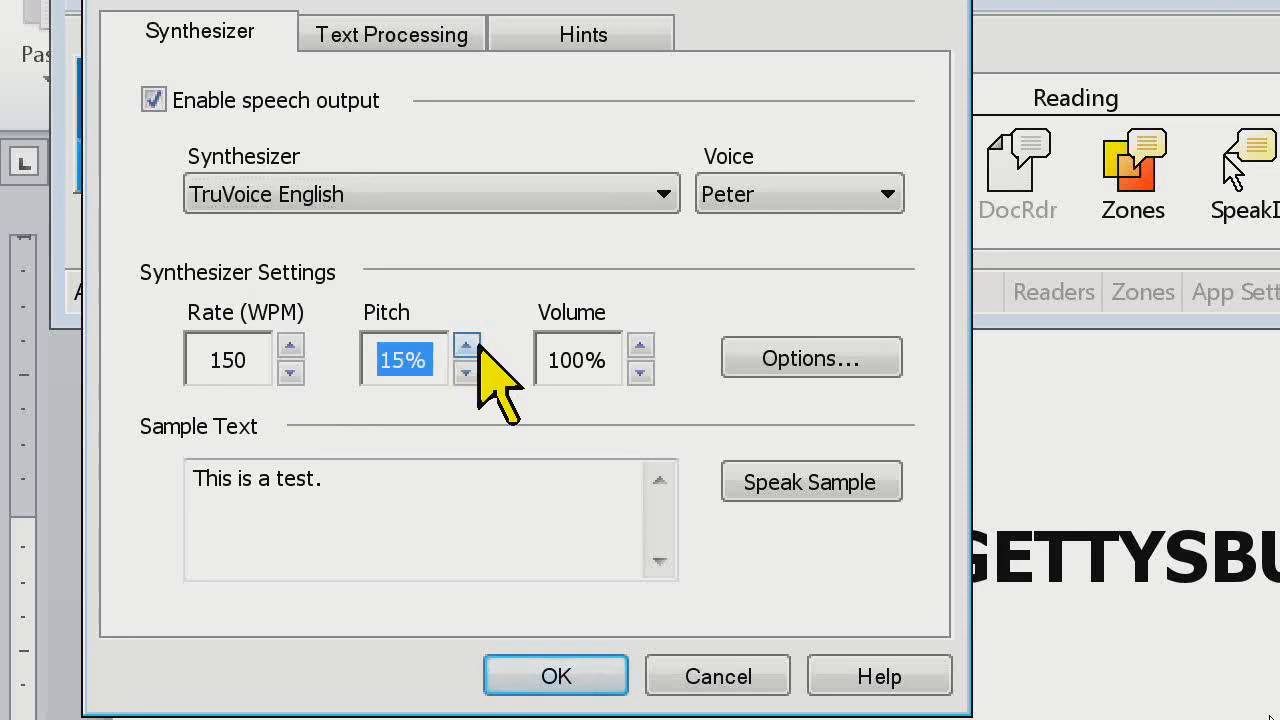
left_click(466, 345)
left_click(466, 345)
left_click(466, 345)
left_click(466, 345)
left_click(466, 345)
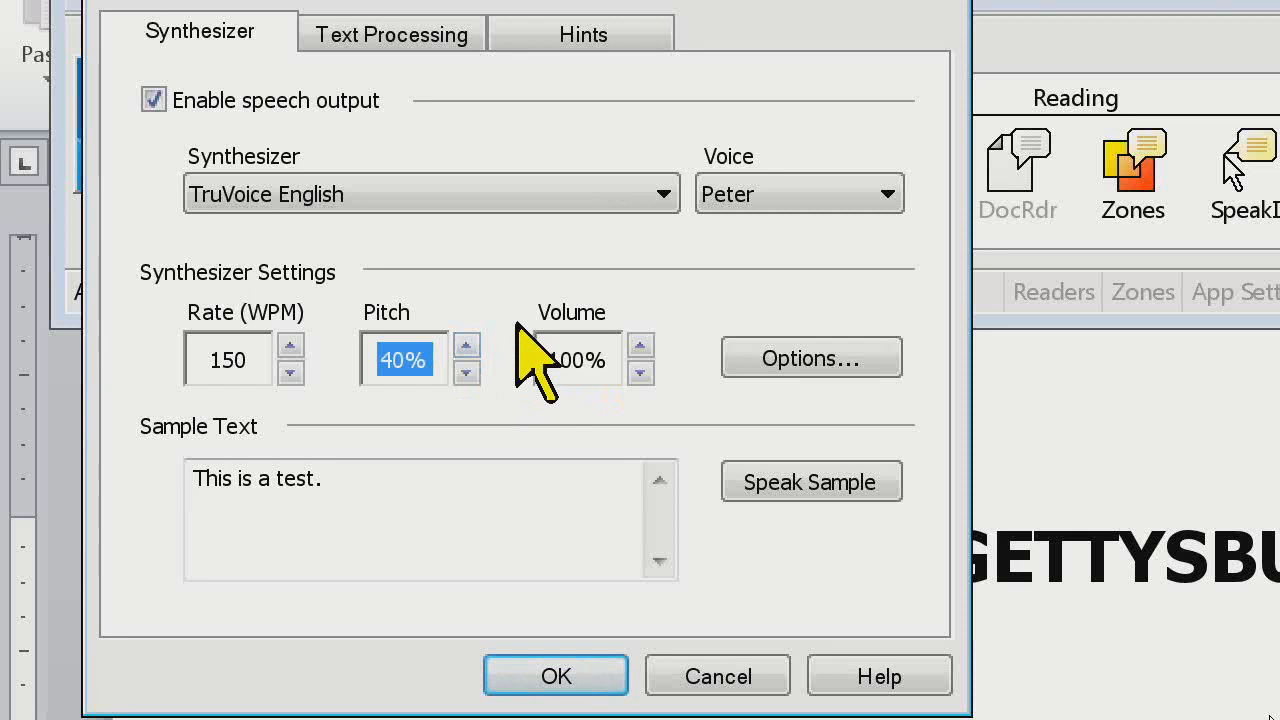
left_click(466, 345)
left_click(466, 345)
Raise the TruVoice speech rate to 175 WPM and speak the sample text
left_click(290, 345)
left_click(290, 345)
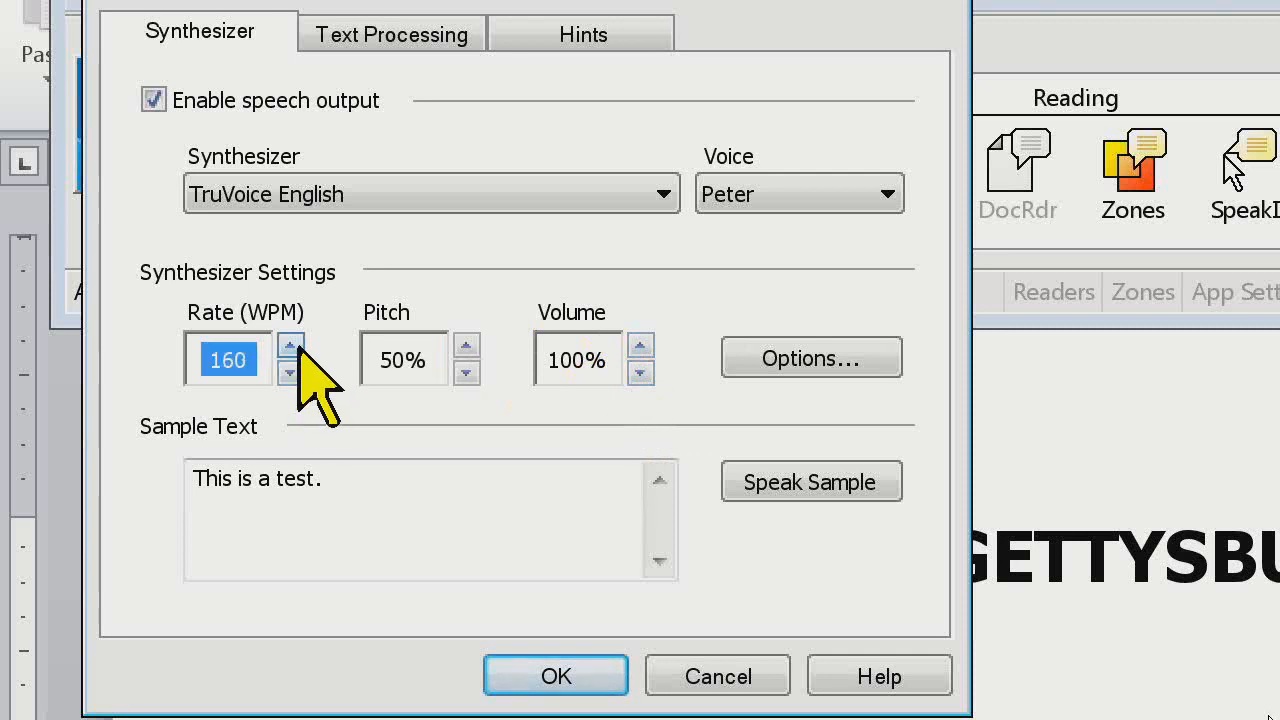
left_click(290, 345)
left_click(290, 345)
left_click(290, 345)
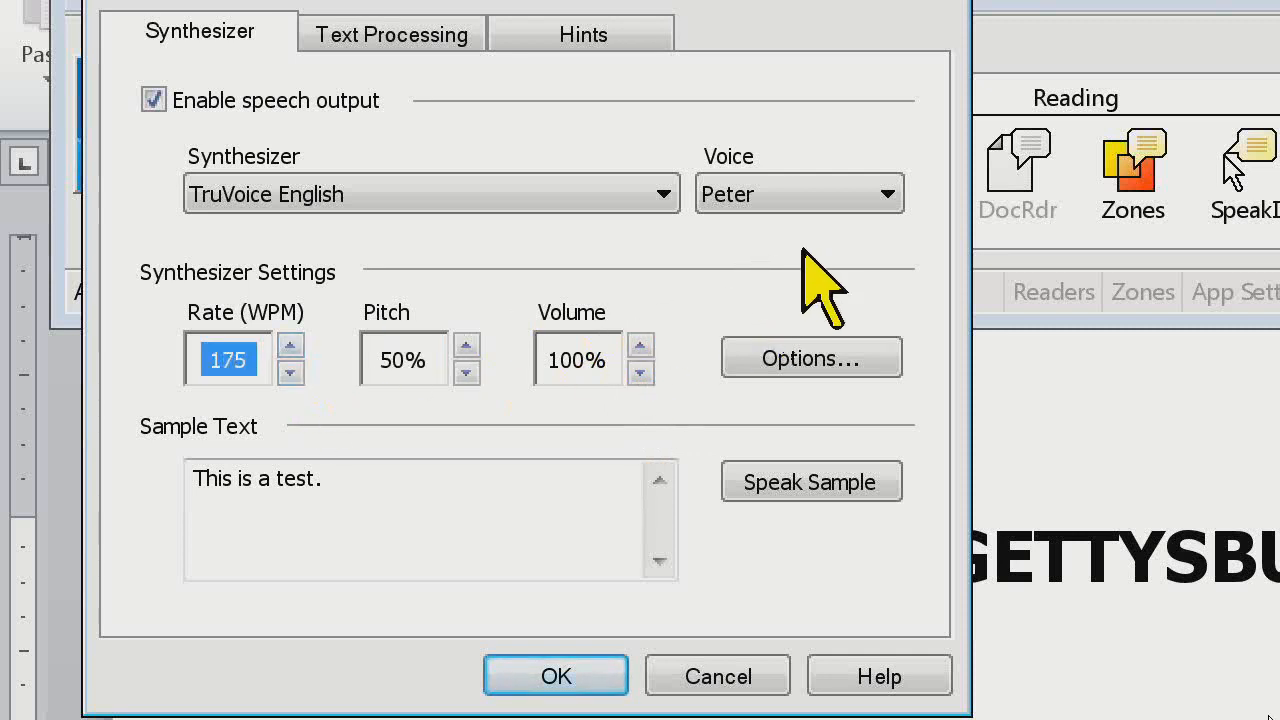
left_click(800, 488)
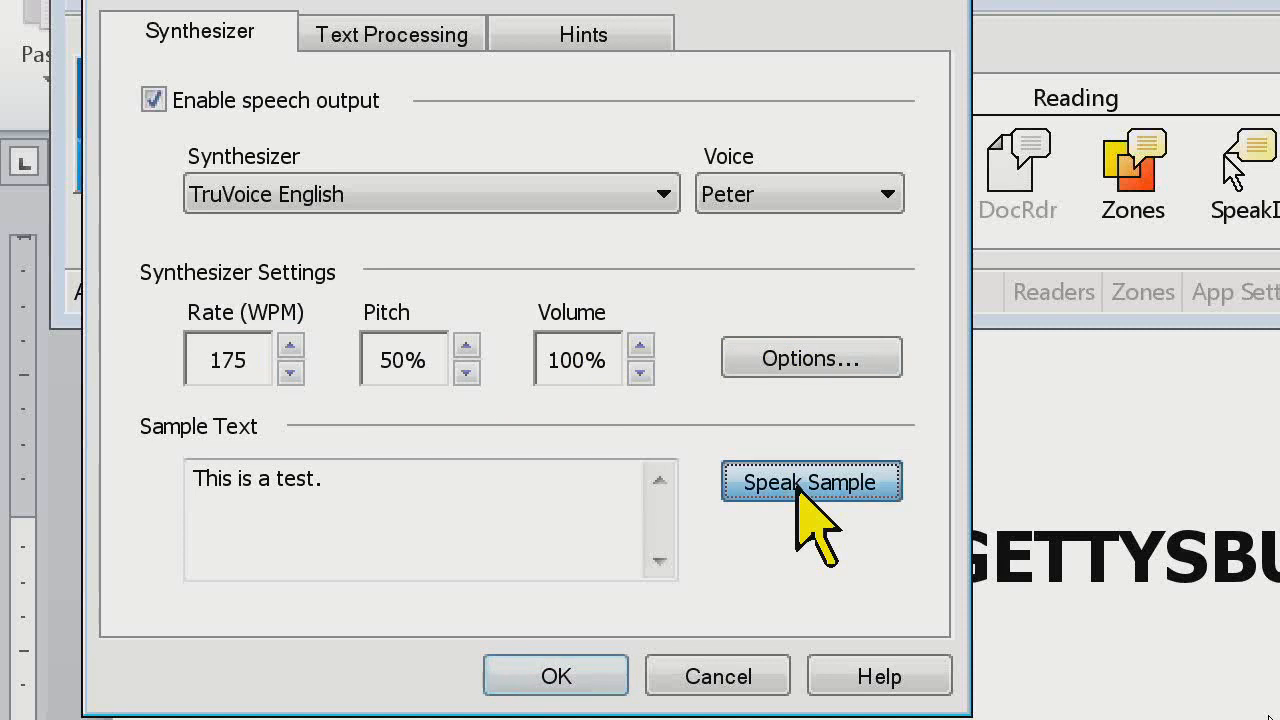
Try TruVoice's Biff voice and the ViaVoice English (American) synthesizer
left_click(899, 195)
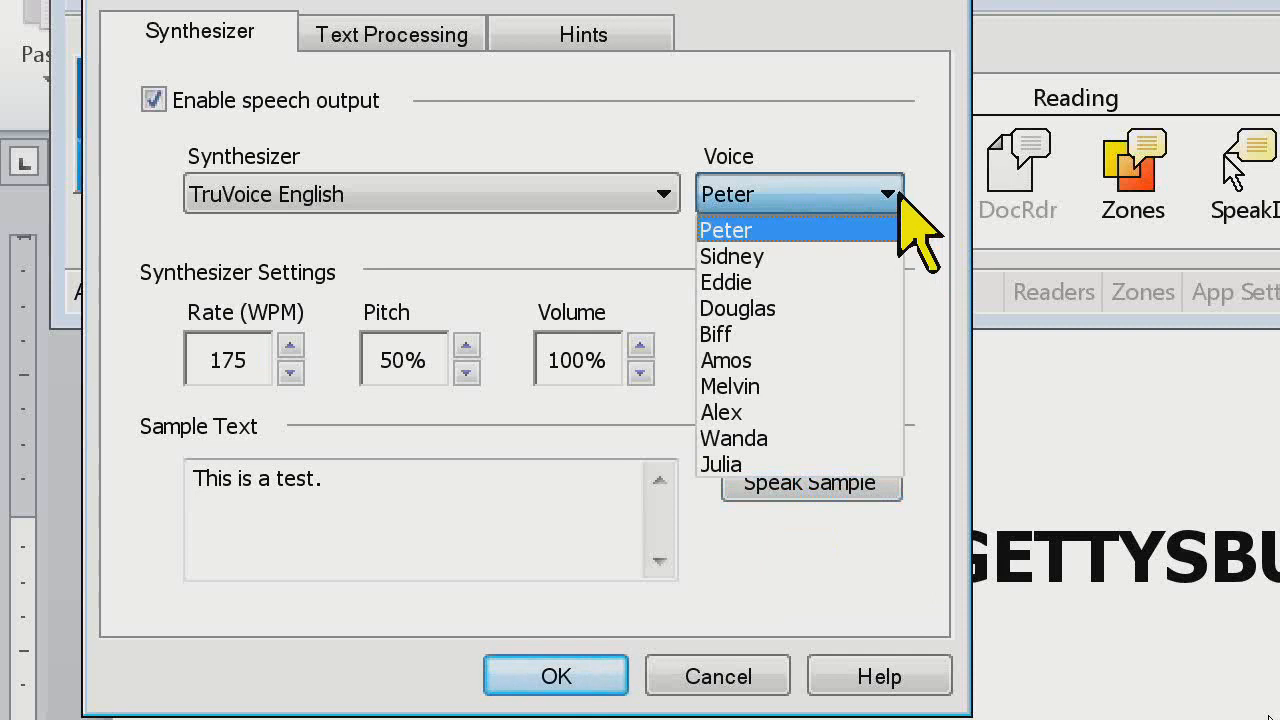
left_click(845, 334)
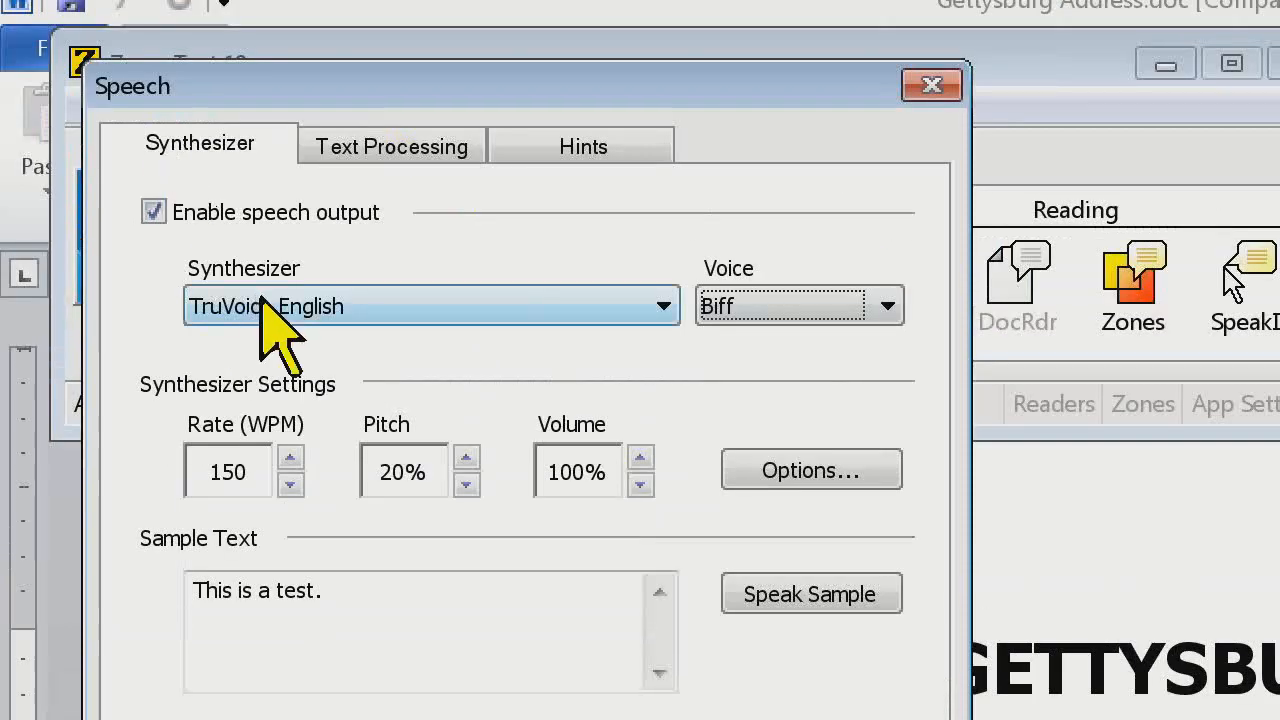
left_click(262, 300)
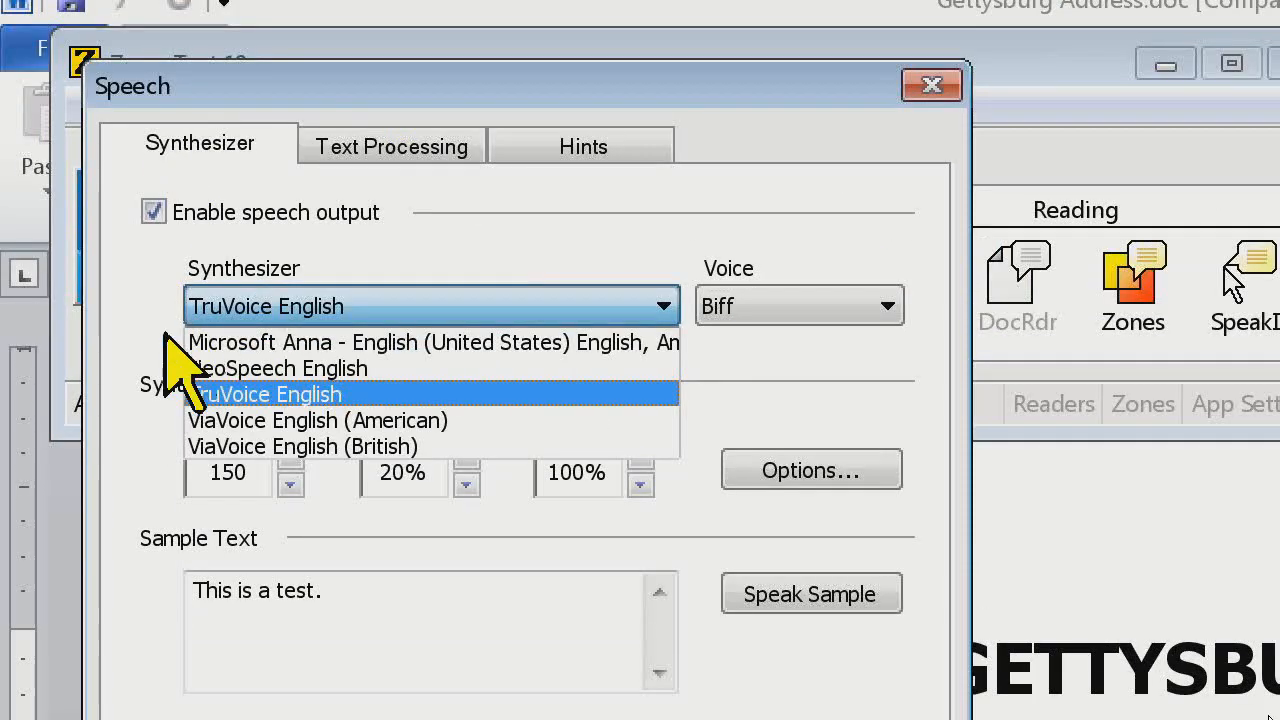
left_click(225, 418)
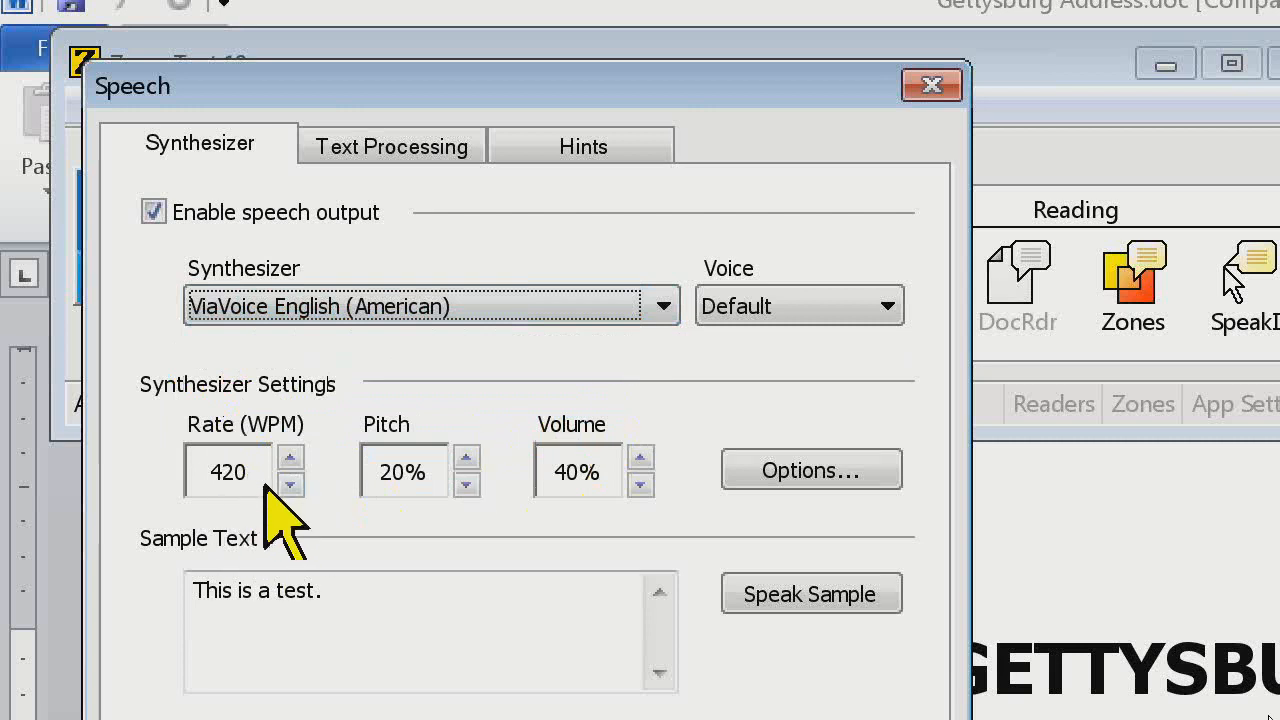
Switch the synthesizer to NeoSpeech English, set its rate to 50% and apply the speech settings
left_click(664, 309)
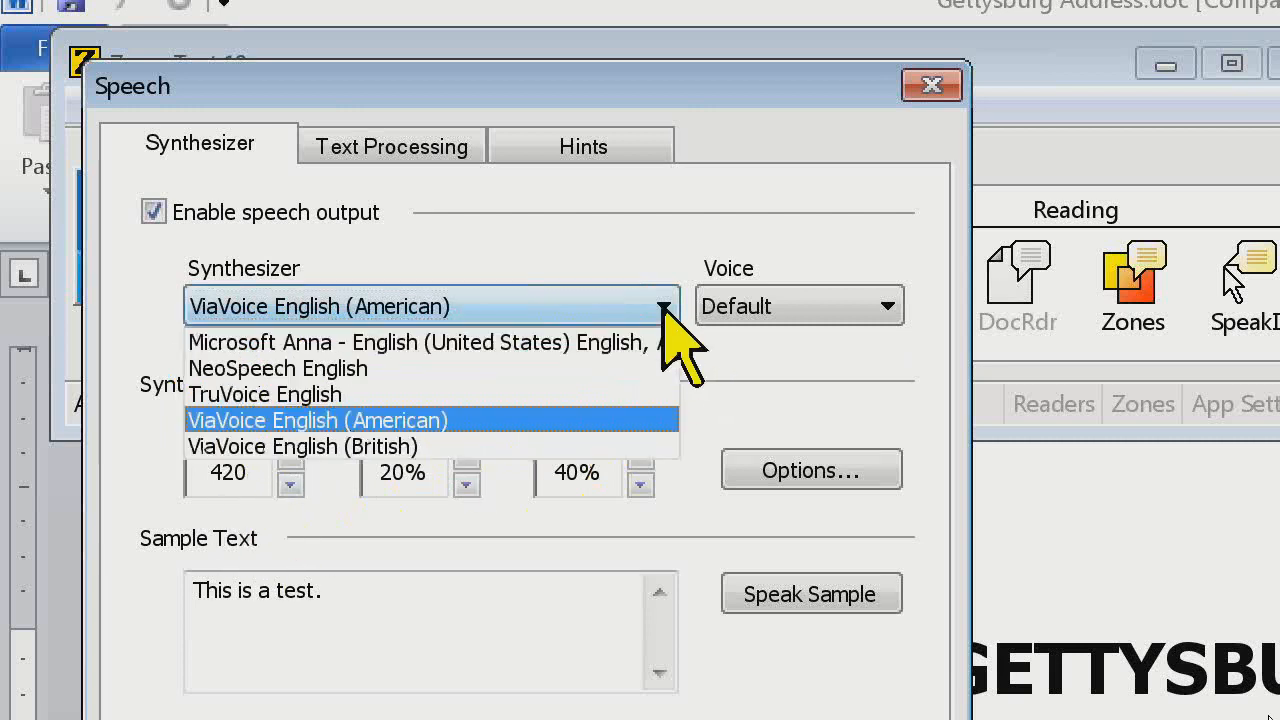
left_click(593, 367)
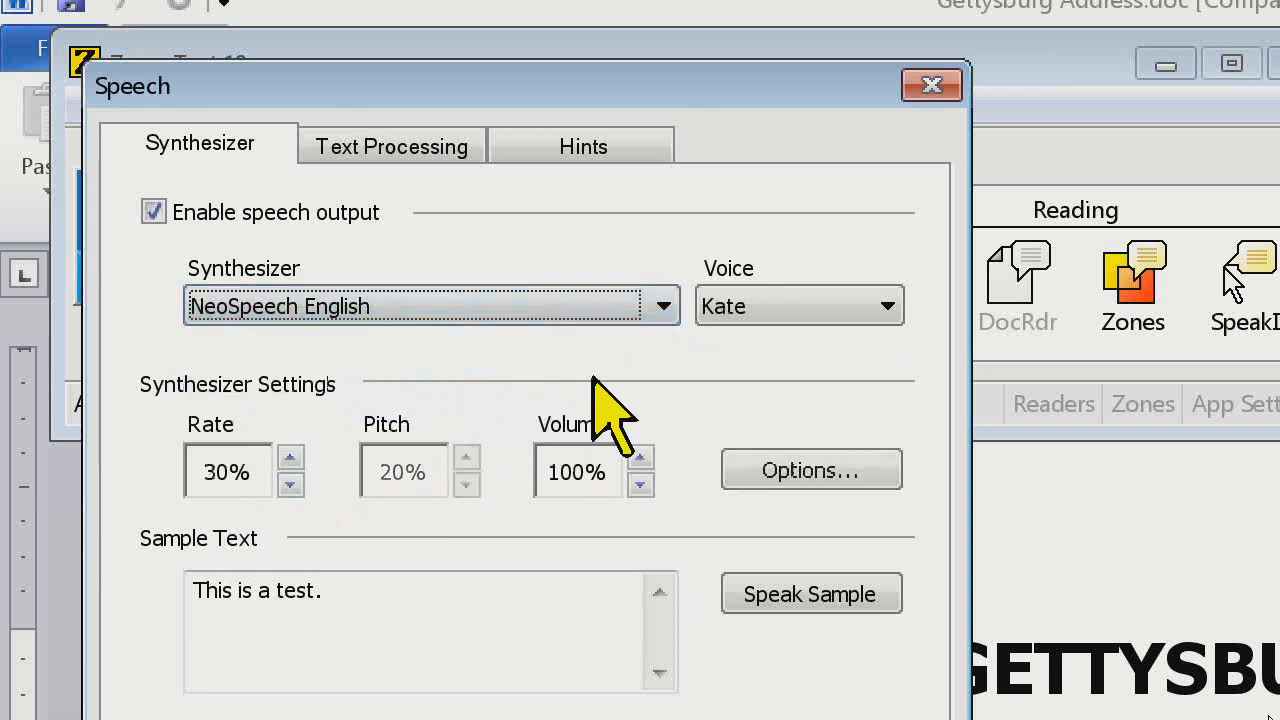
left_click(290, 457)
left_click(290, 457)
left_click(290, 457)
left_click(290, 457)
left_click(290, 457)
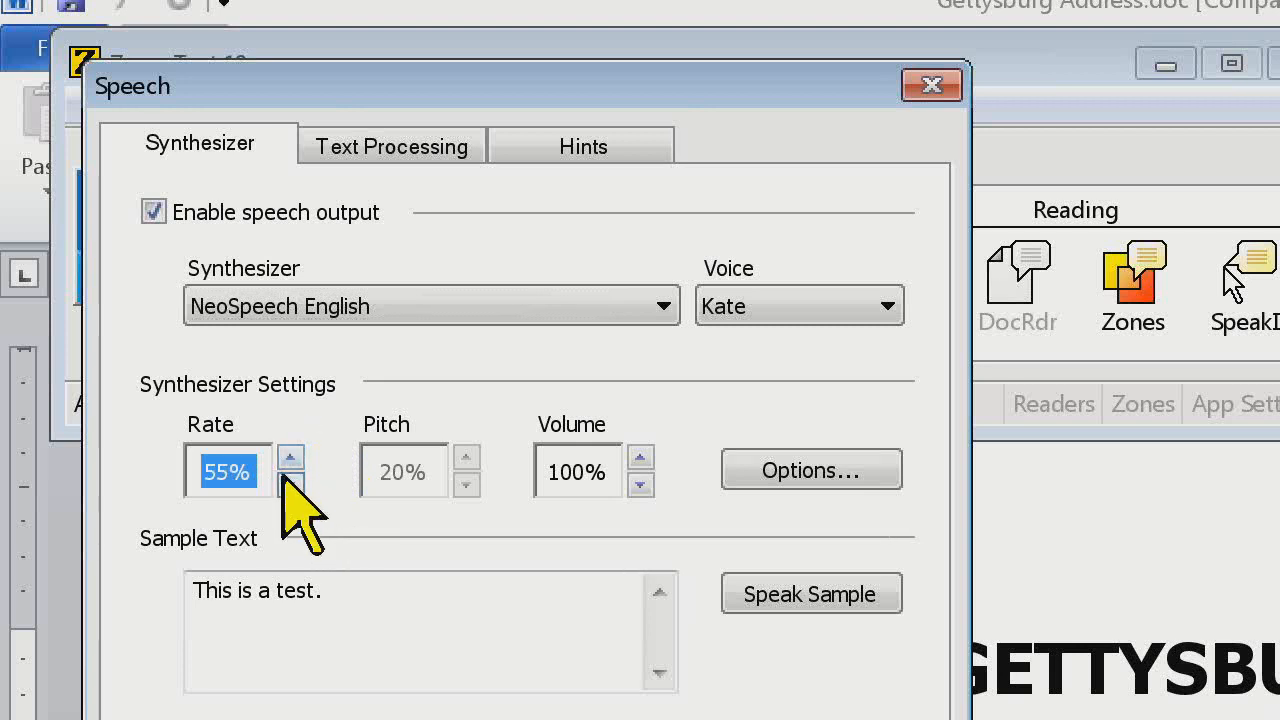
left_click(290, 484)
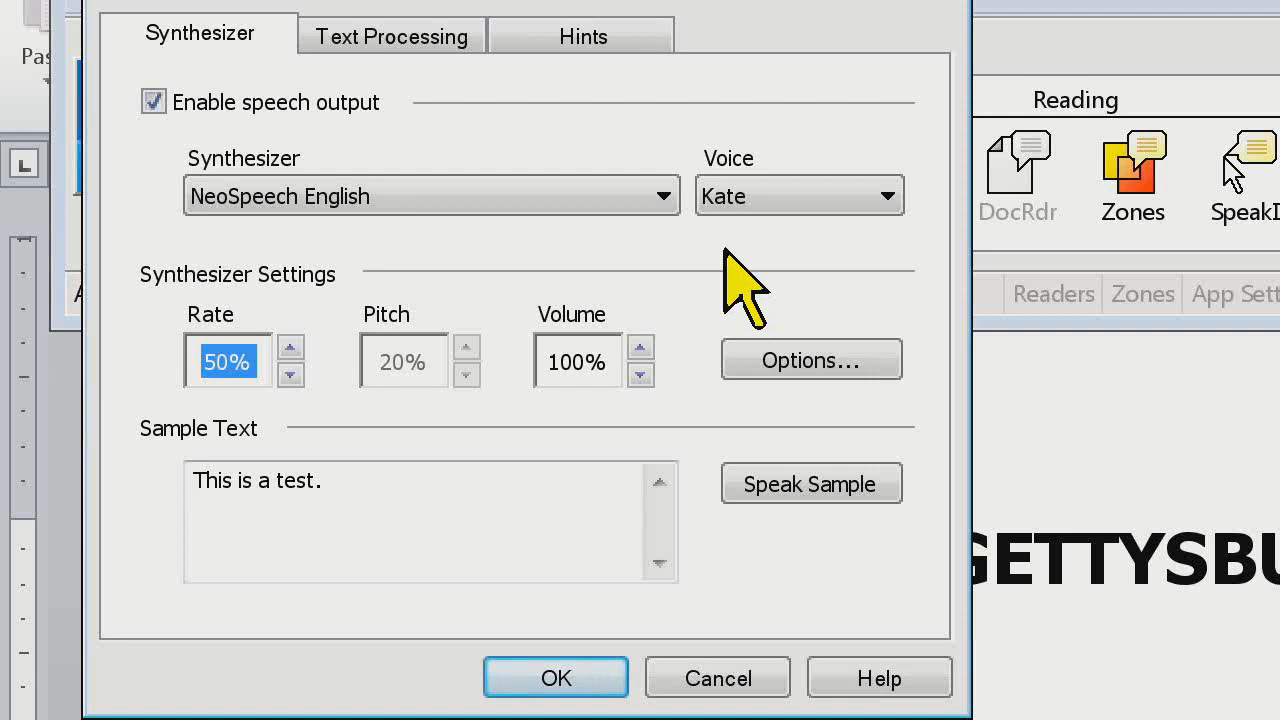
key("Up")
key("Up")
key("Up")
key("Up")
key("Up")
key("Down")
key("Down")
key("Down")
key("Down")
key("Down")
key("Down")
key("Up")
key("Return")
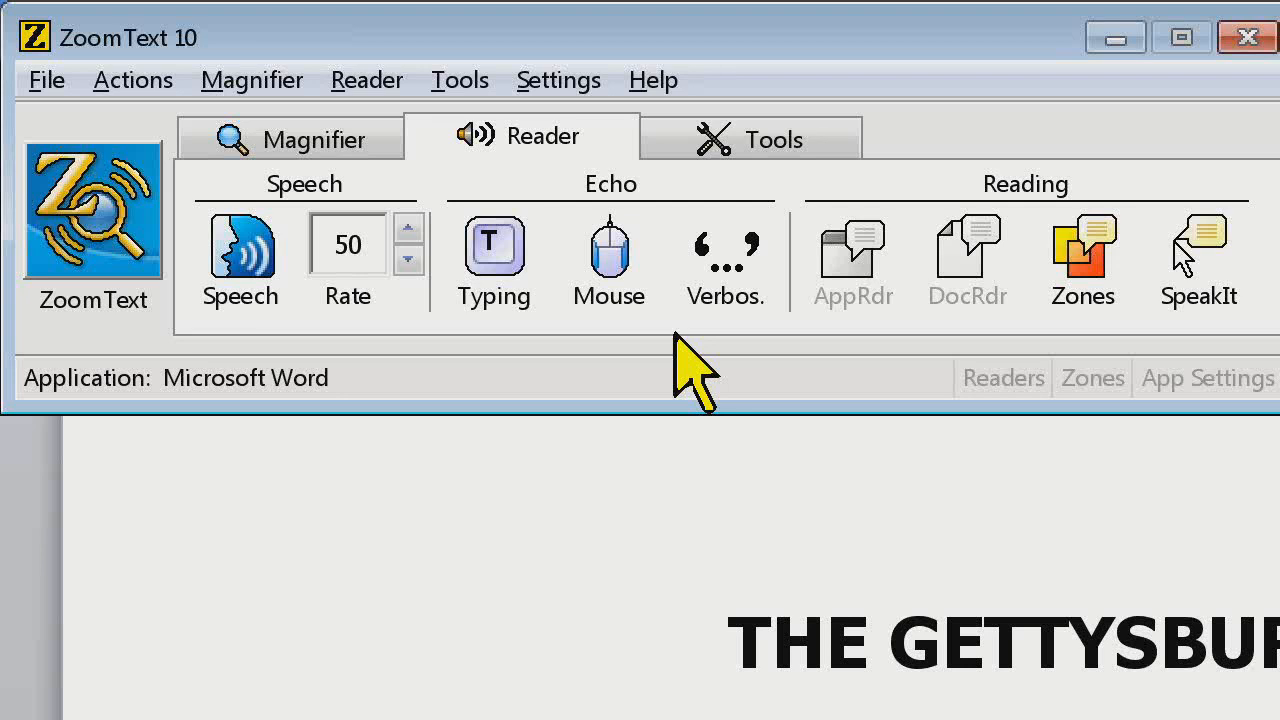
Open the verbosity settings and set the verbosity level to Beginner
left_click(720, 302)
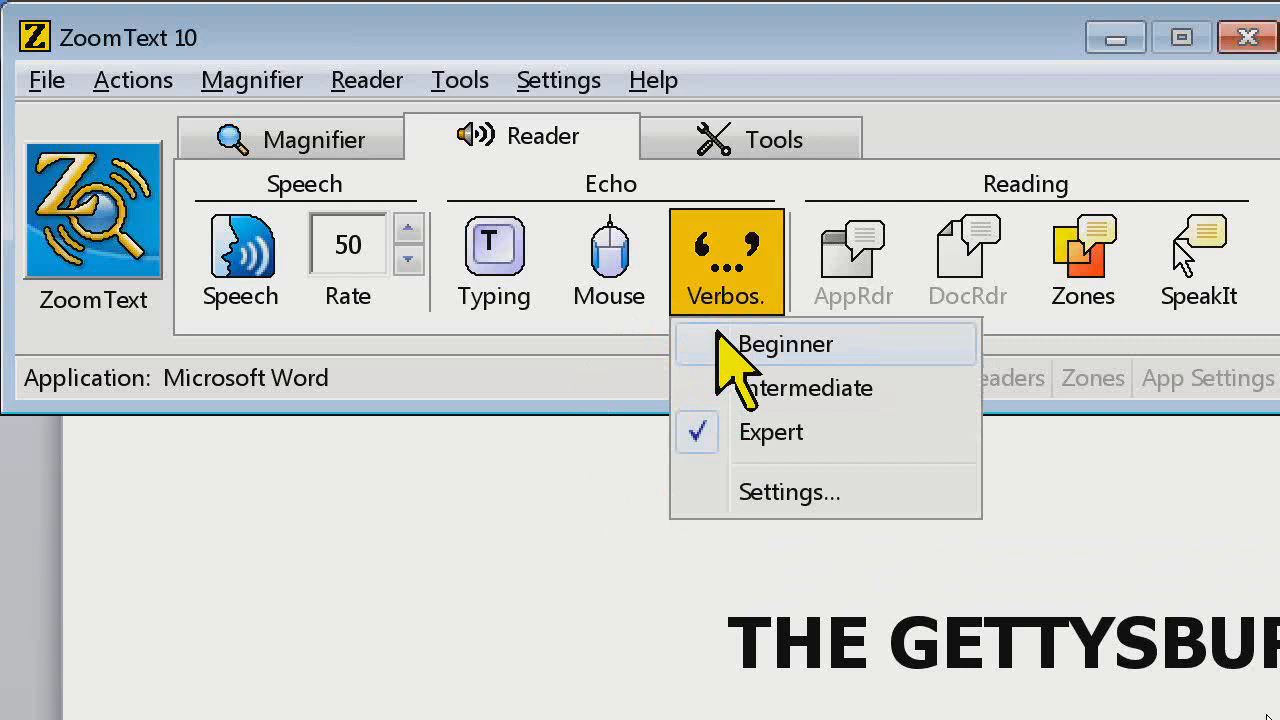
left_click(795, 492)
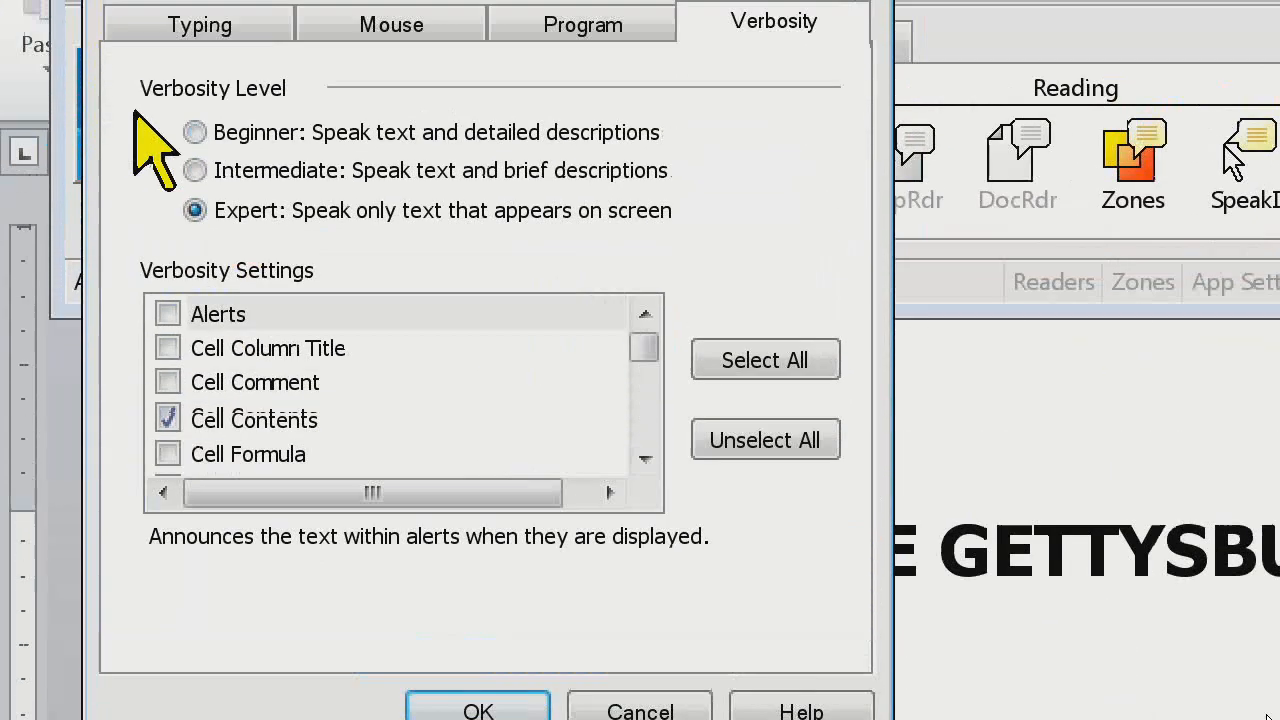
left_click(195, 136)
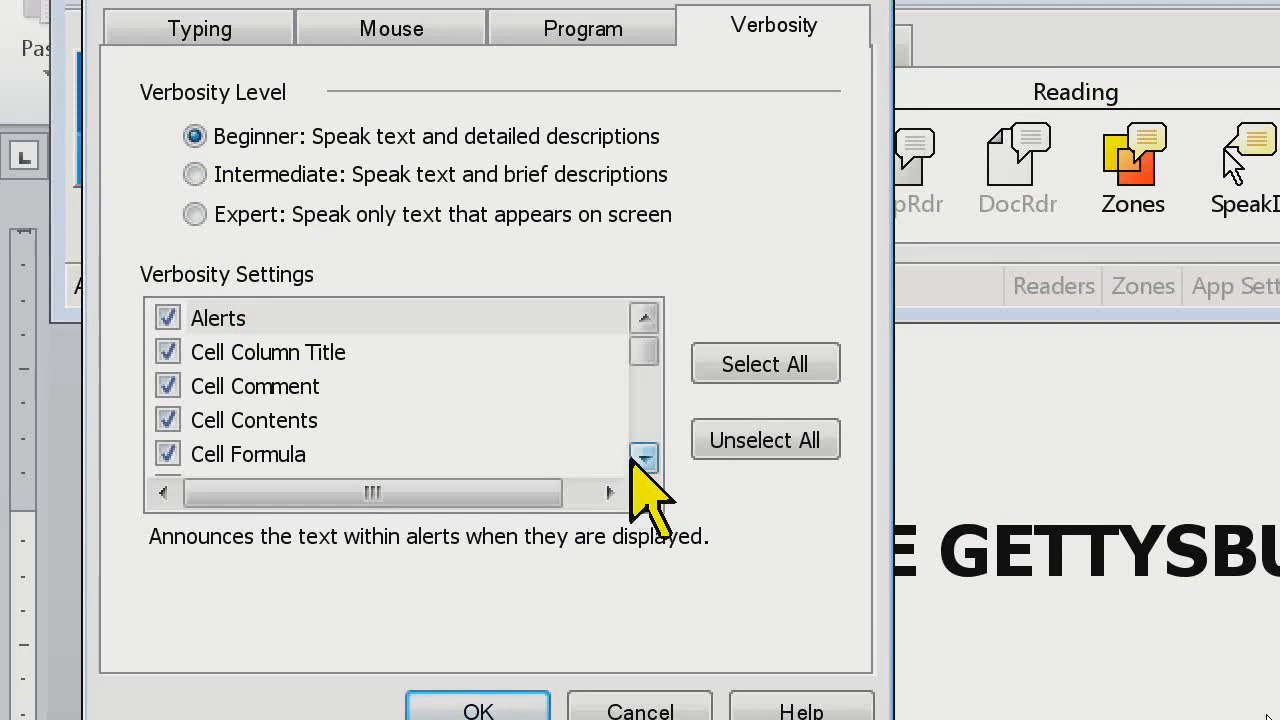
Examine the descriptions of the Alerts, Control Name and Cell Name verbosity settings and listen to how a focused control is announced
left_click(303, 320)
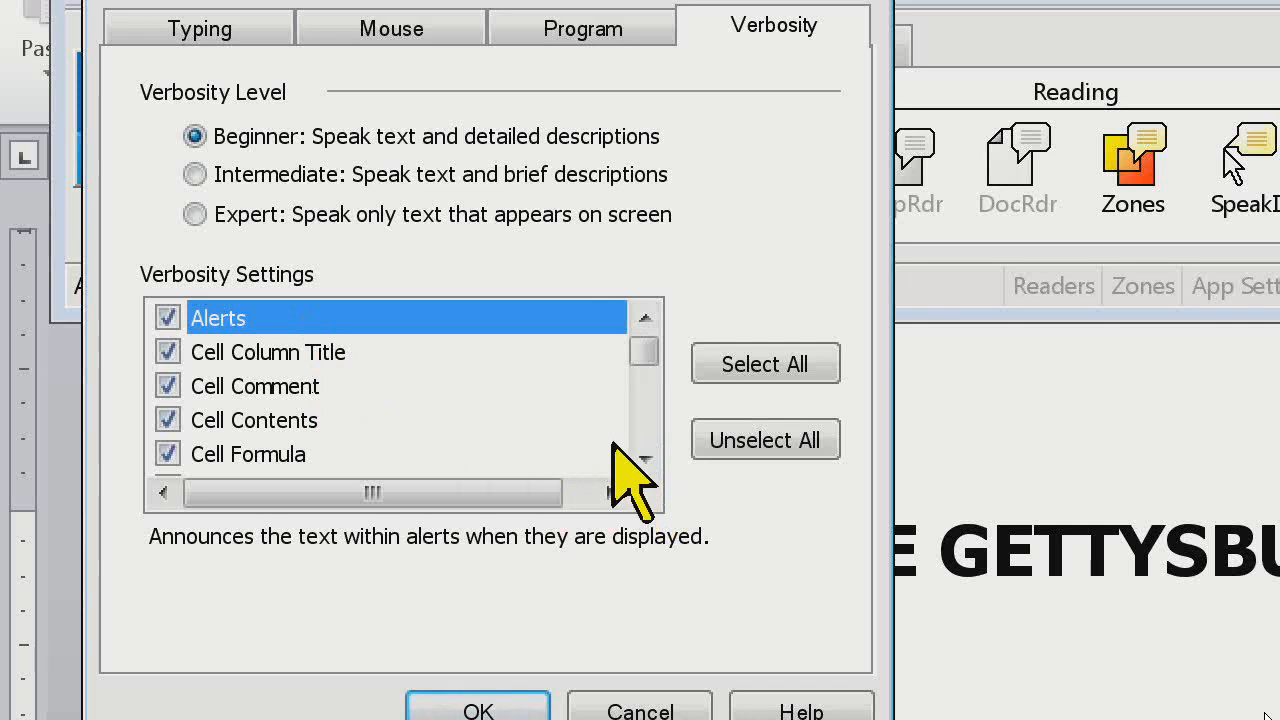
double_click(645, 458)
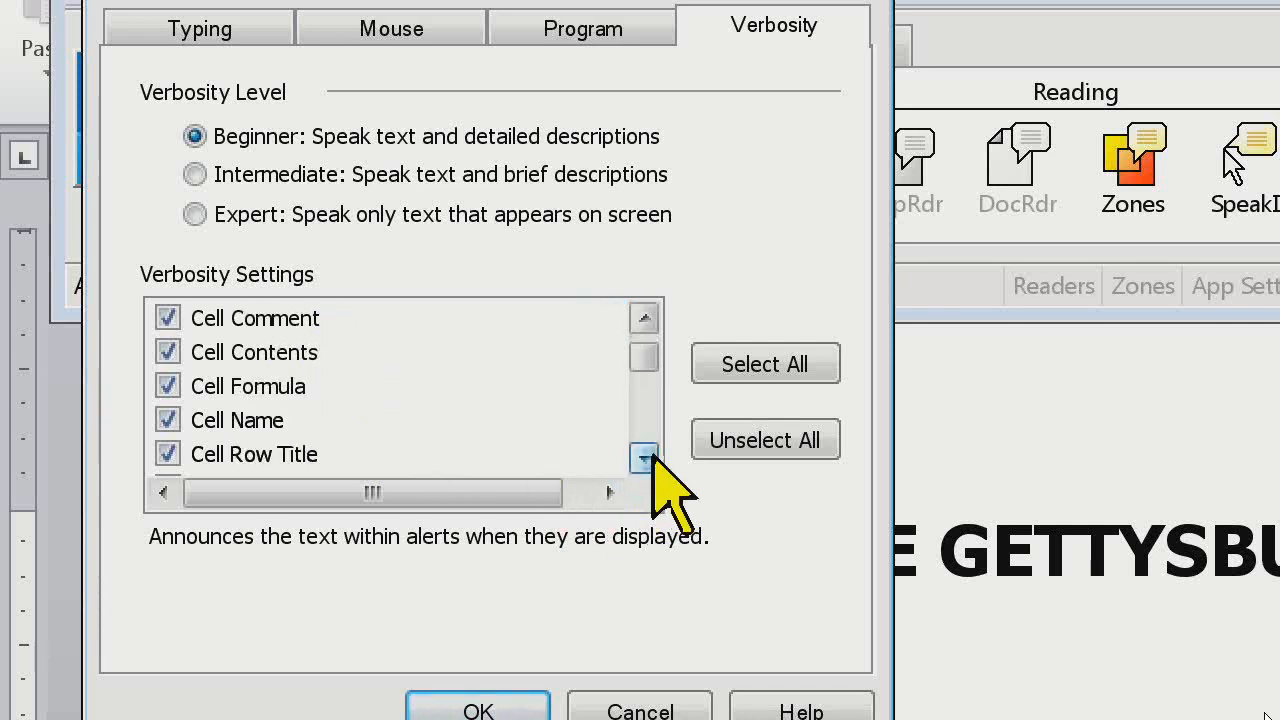
left_click(645, 458)
double_click(645, 458)
left_click(645, 458)
left_click(645, 458)
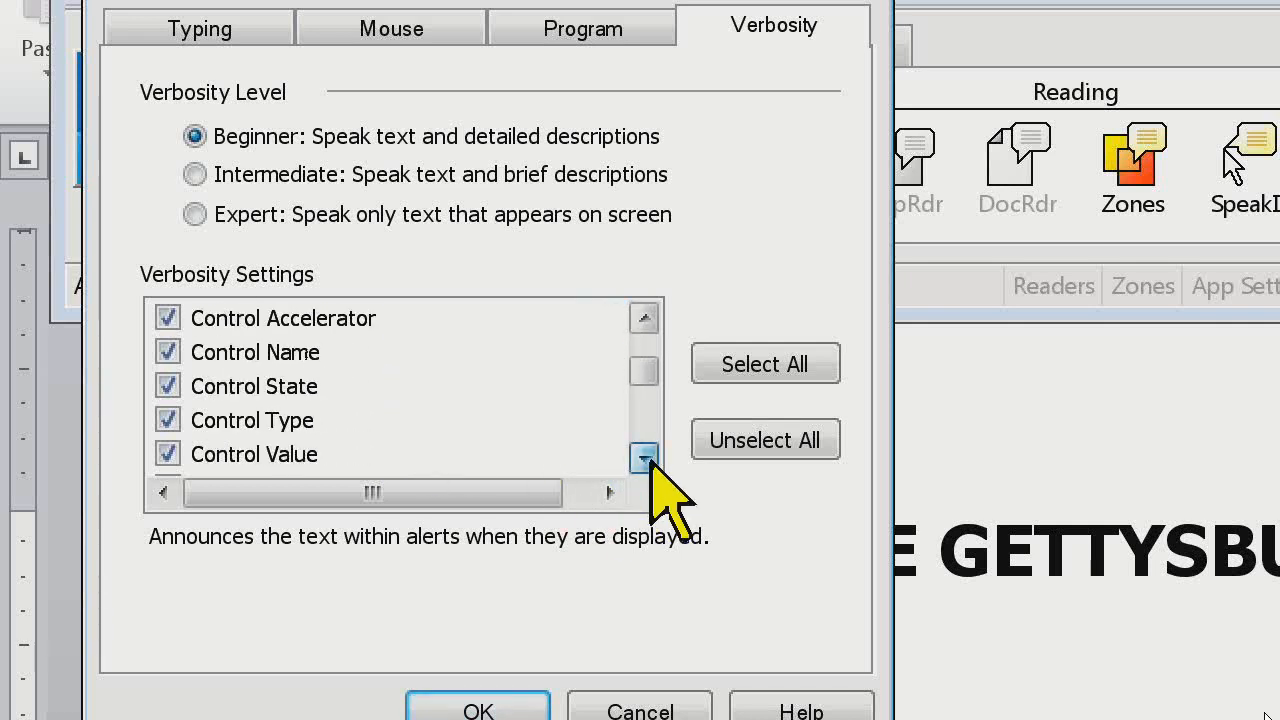
left_click(296, 353)
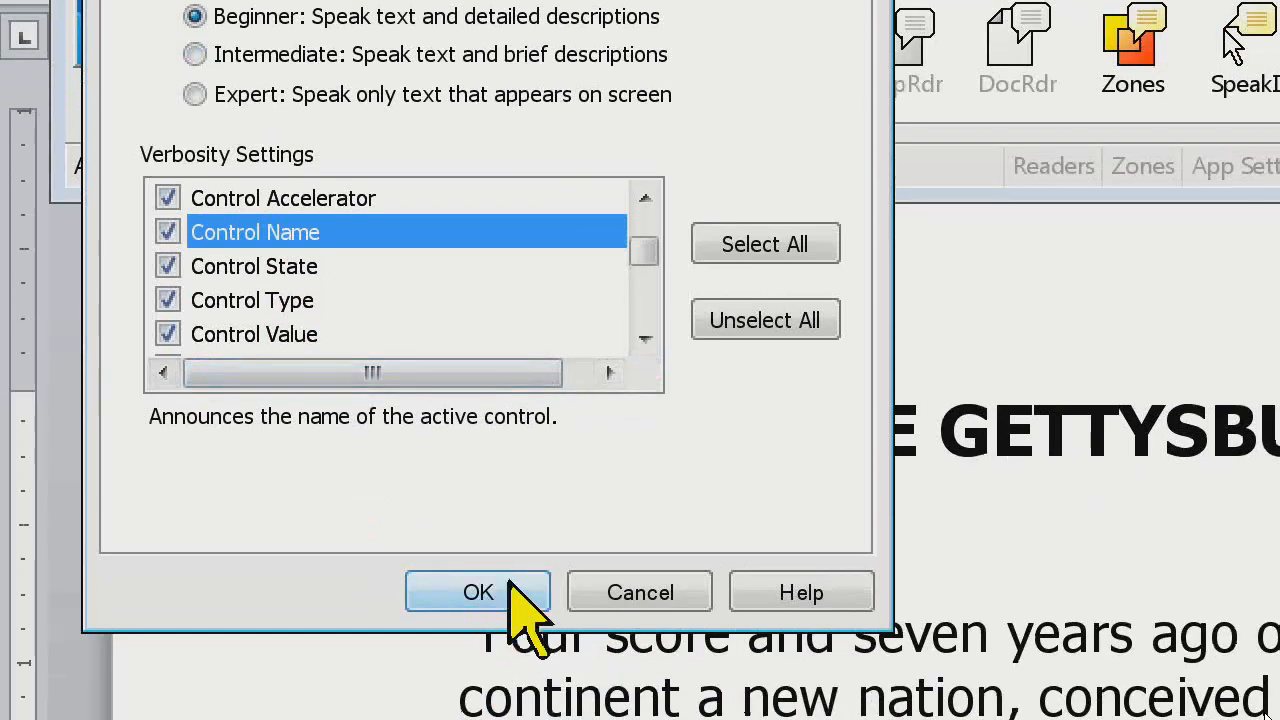
scroll(610, 365, "up", 1)
left_click(330, 238)
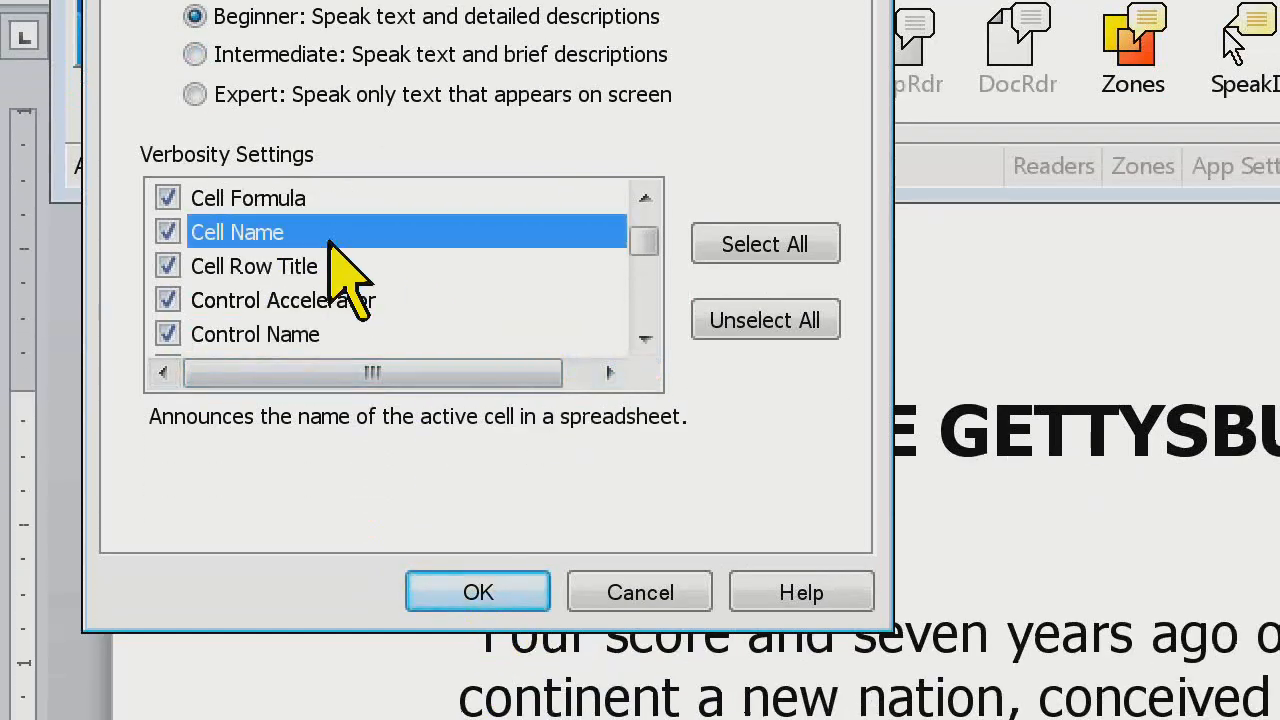
key("alt")
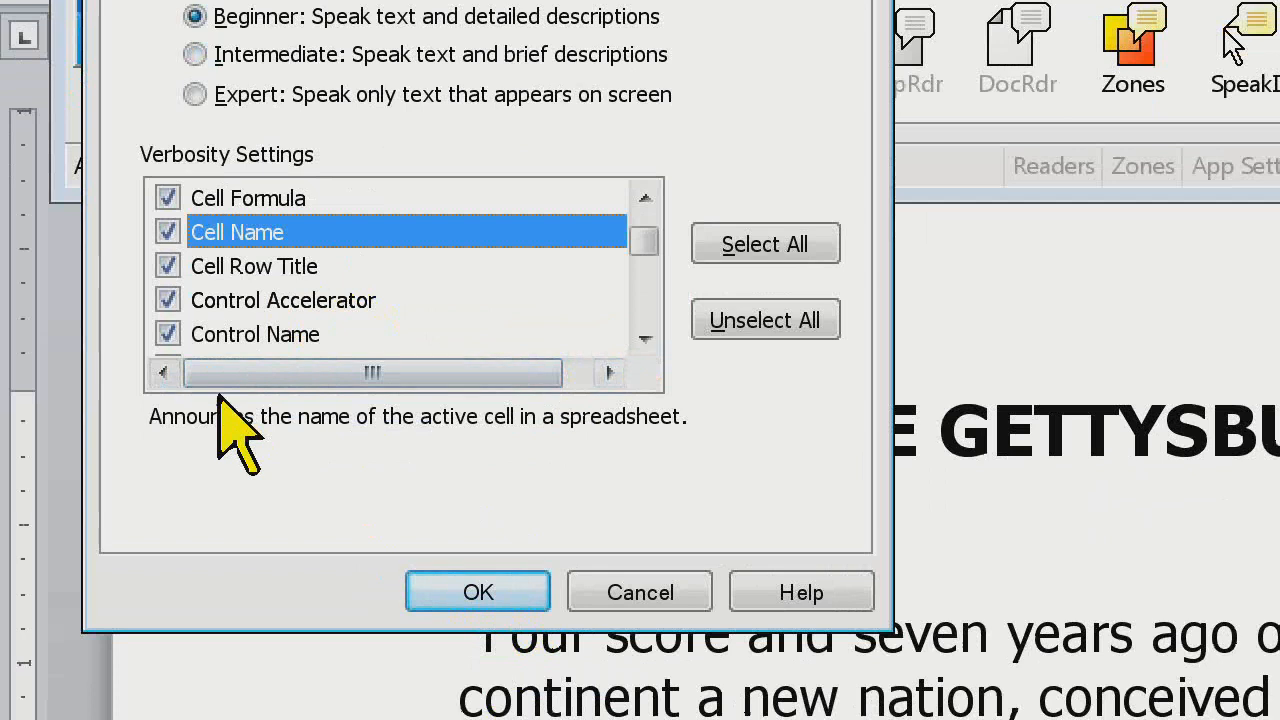
key("Tab")
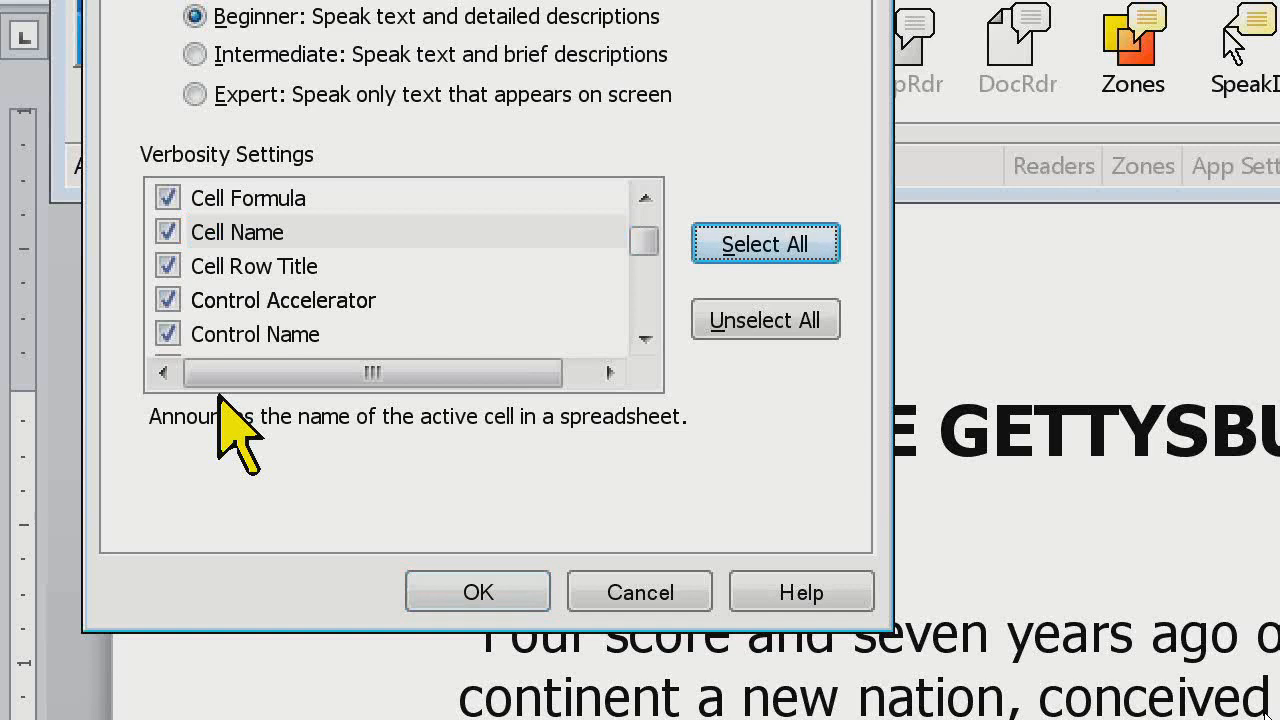
Turn off the Control Name announcement and move the focus to the next control to hear the difference
left_click(168, 232)
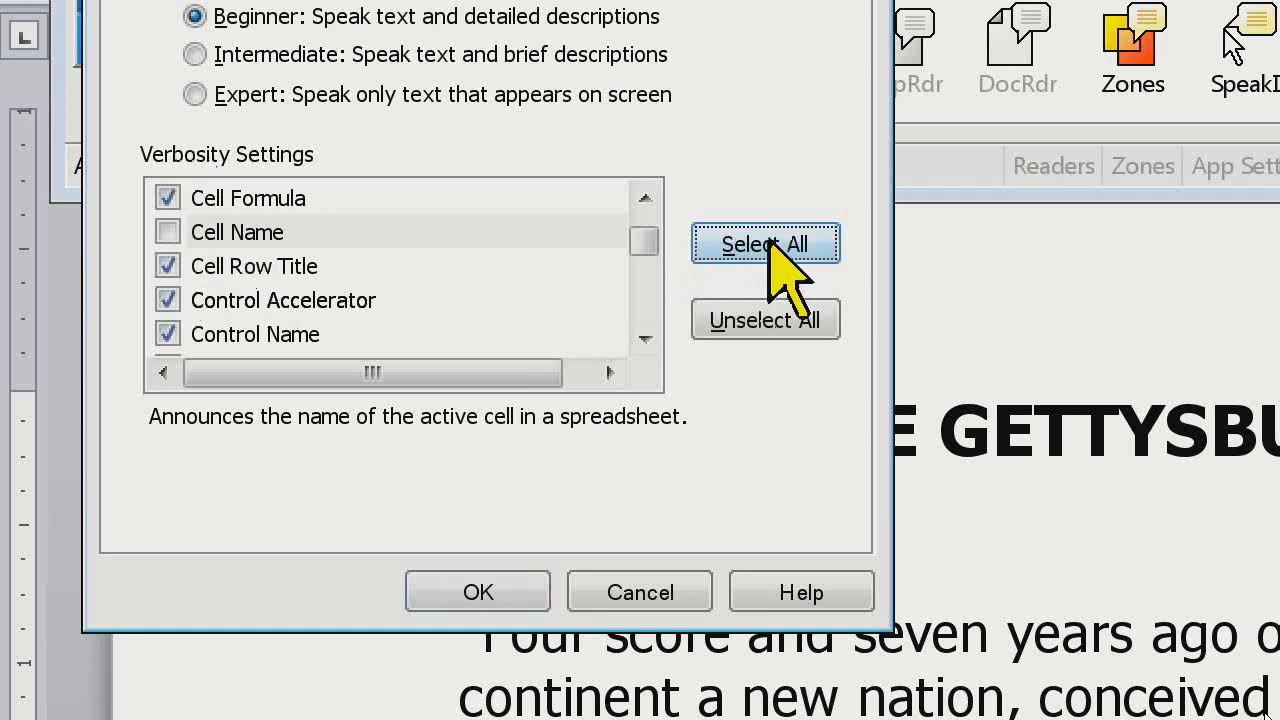
left_click(170, 232)
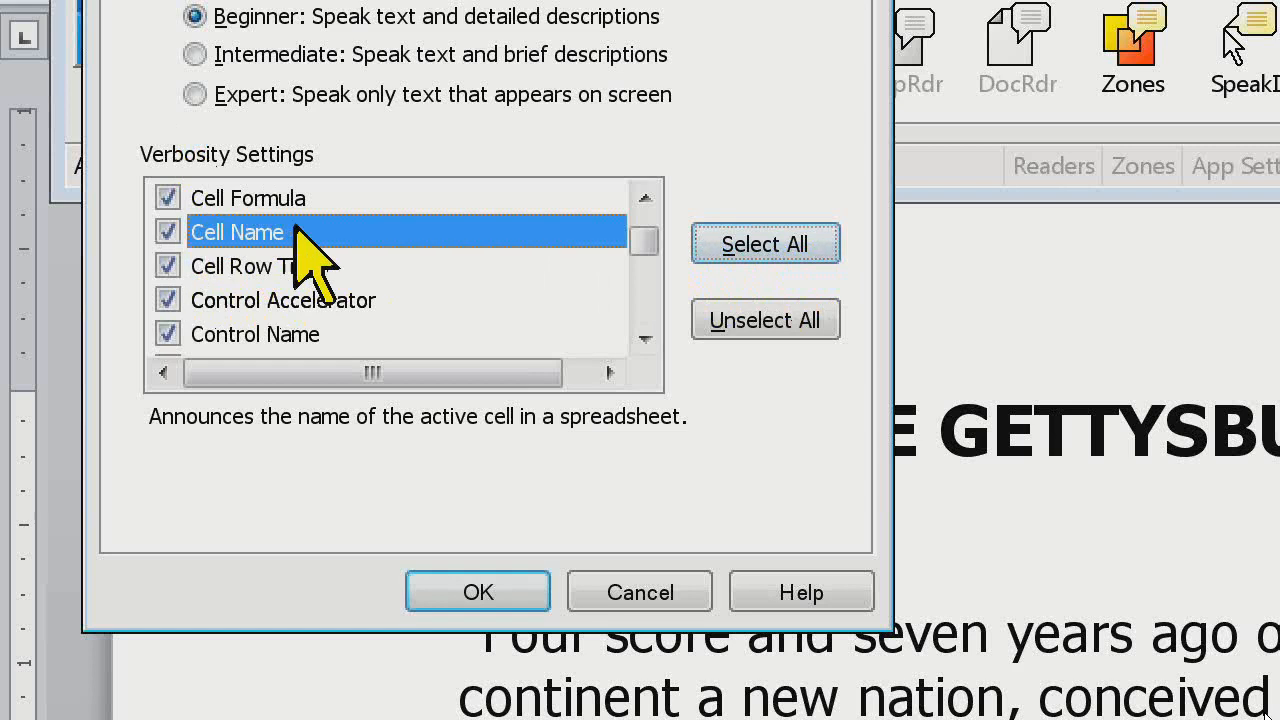
left_click(328, 334)
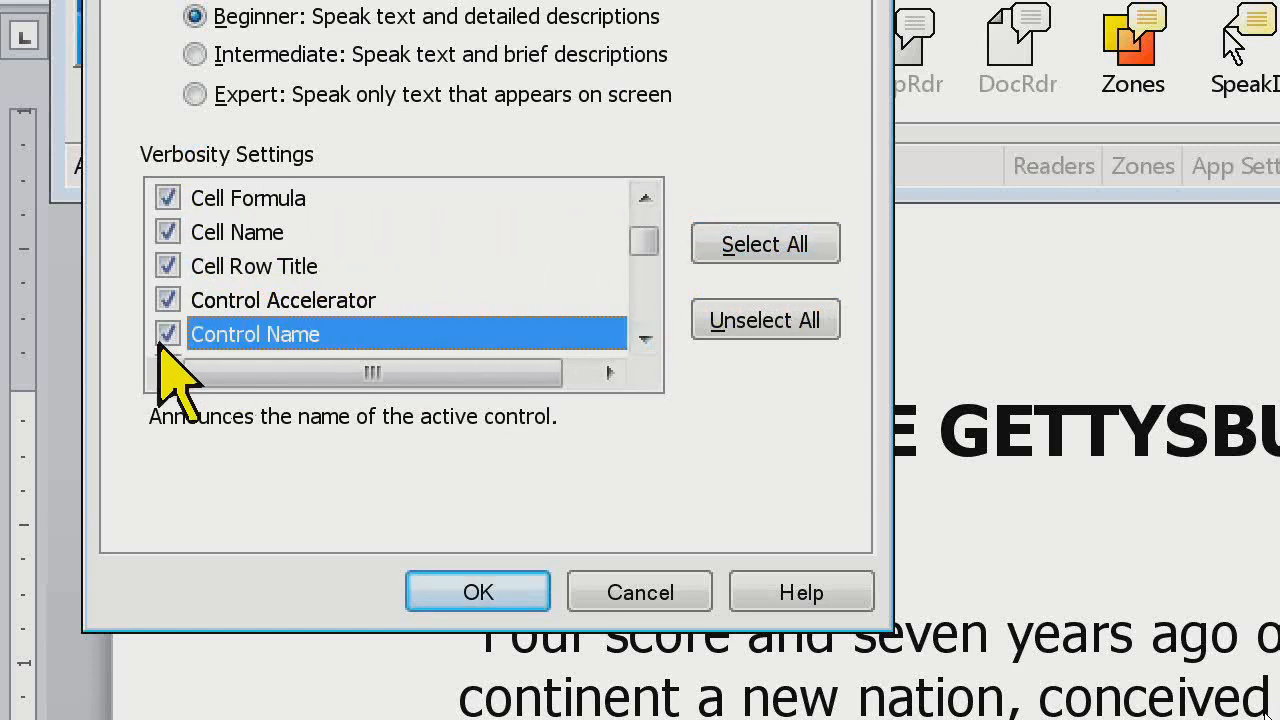
left_click(167, 334)
key("Tab")
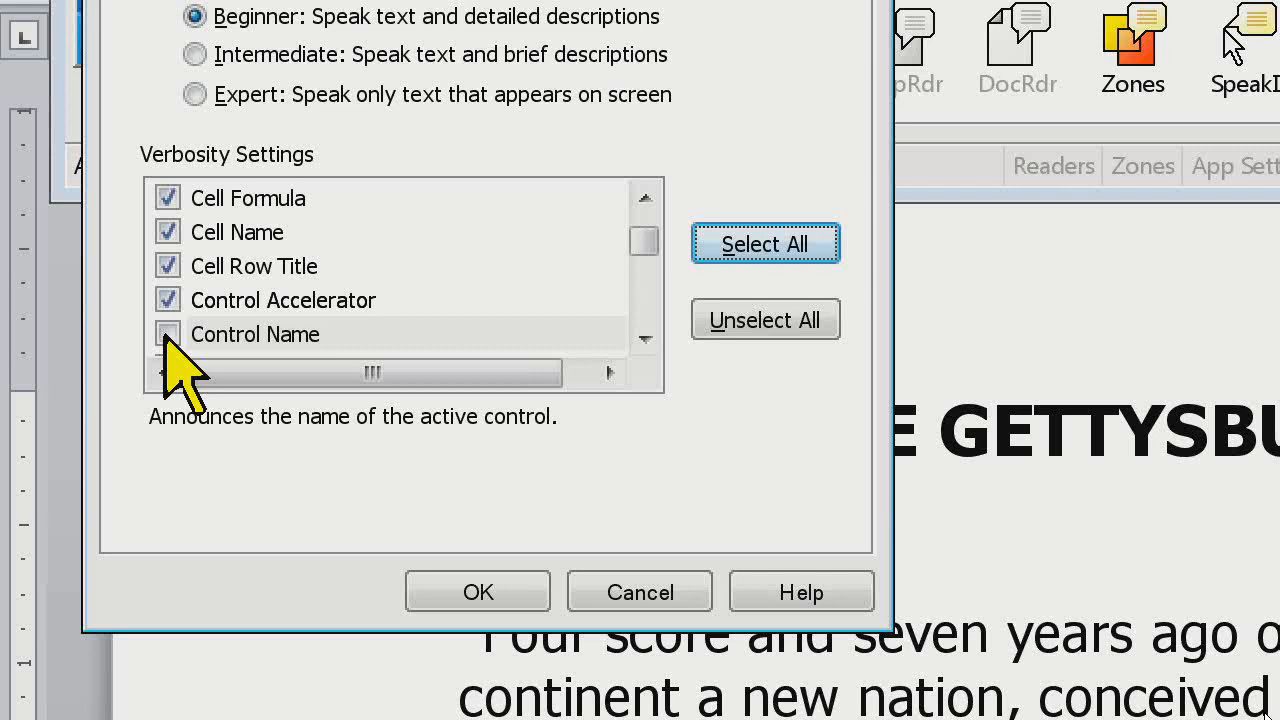
Turn off the Control Type announcement and move the focus to the next control to hear the difference
left_click(646, 339)
left_click(646, 339)
left_click(646, 339)
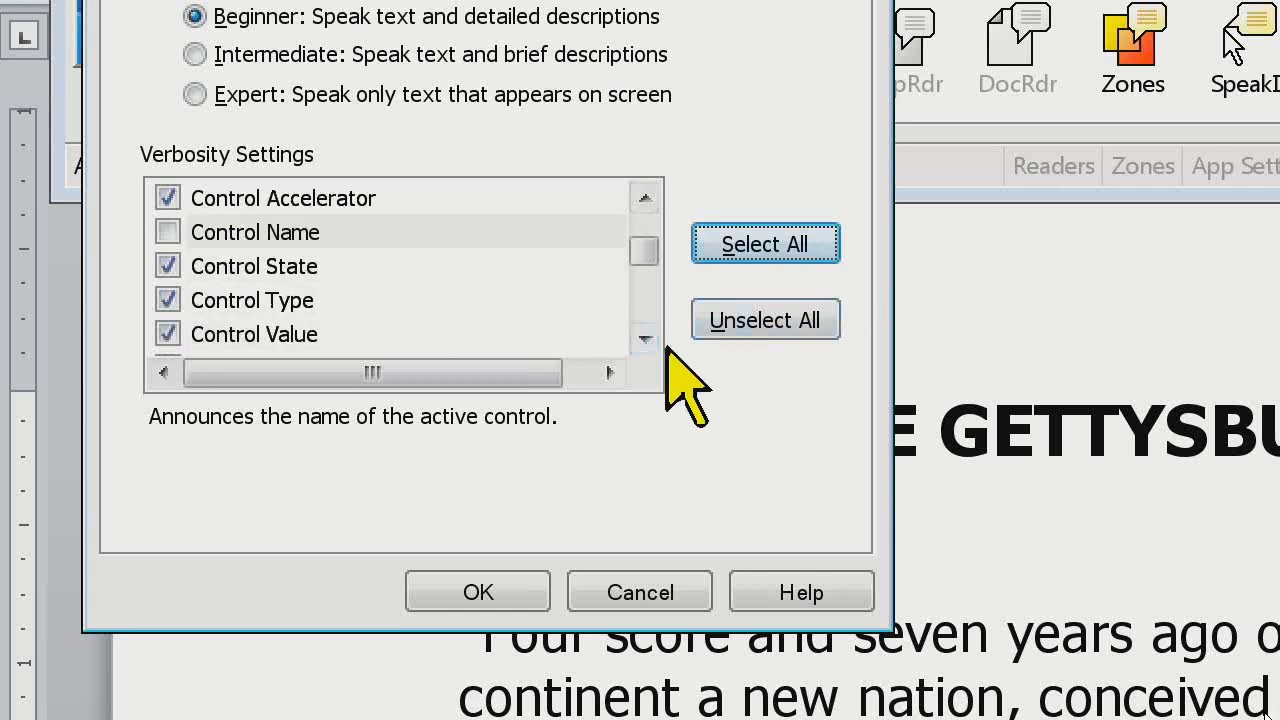
left_click(262, 300)
left_click(167, 300)
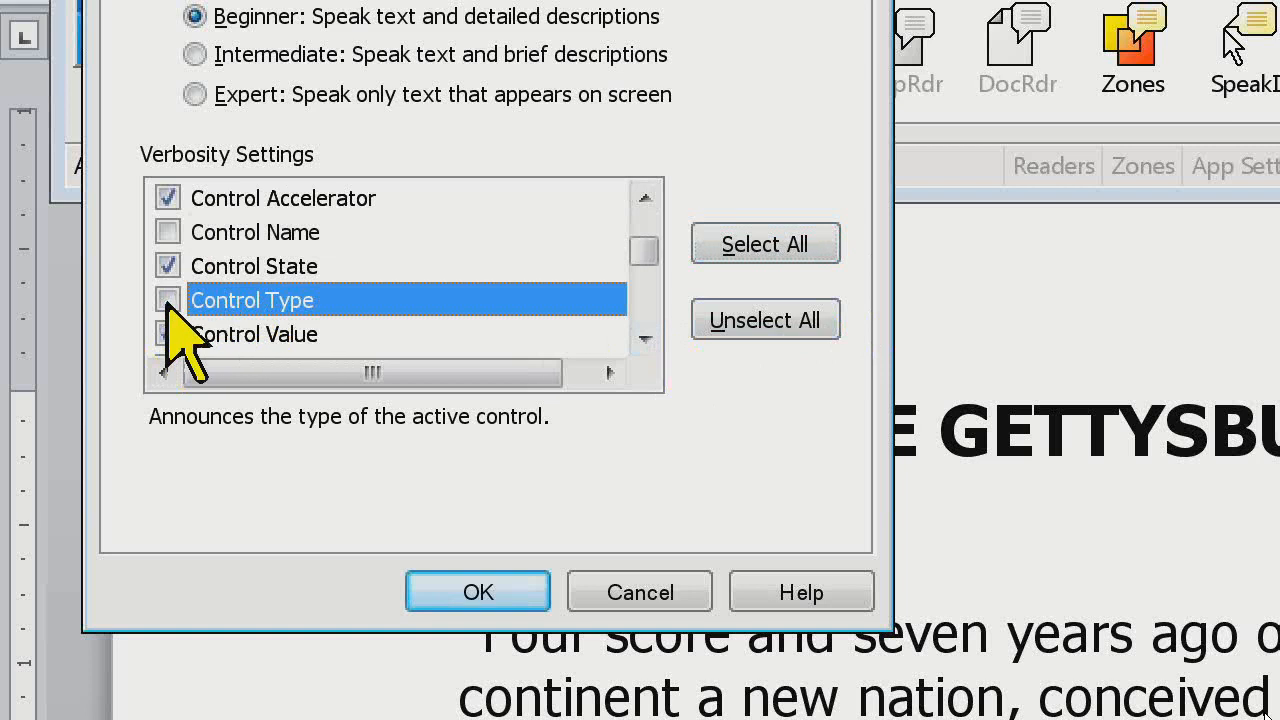
key("Tab")
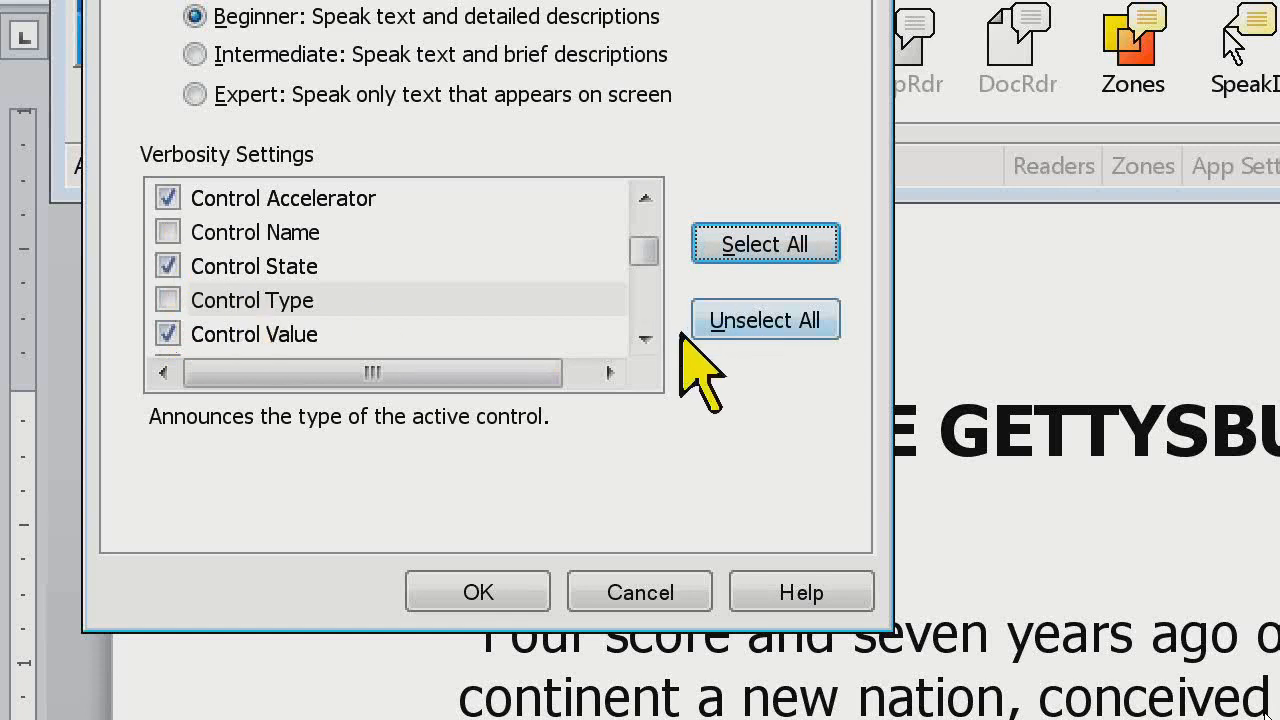
Turn off the Control Value and Control State announcements, moving the focus to the next control after each to listen
left_click(646, 341)
left_click(296, 302)
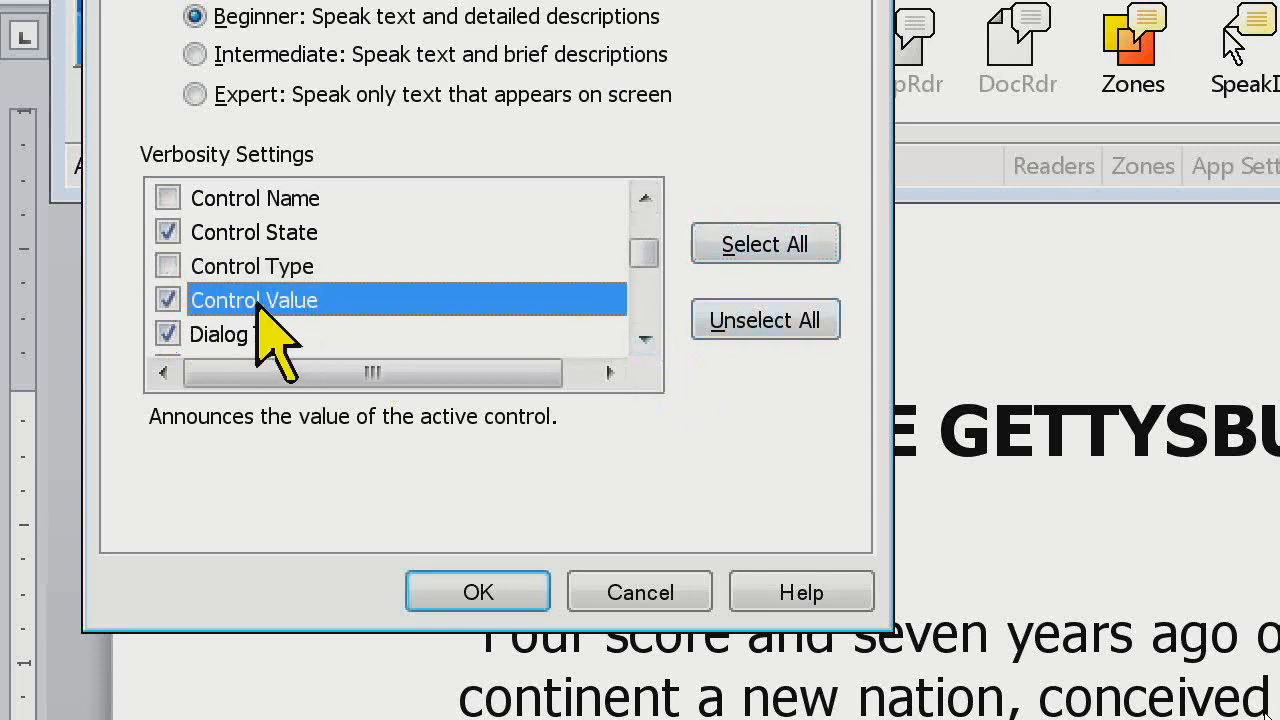
left_click(168, 300)
key("Tab")
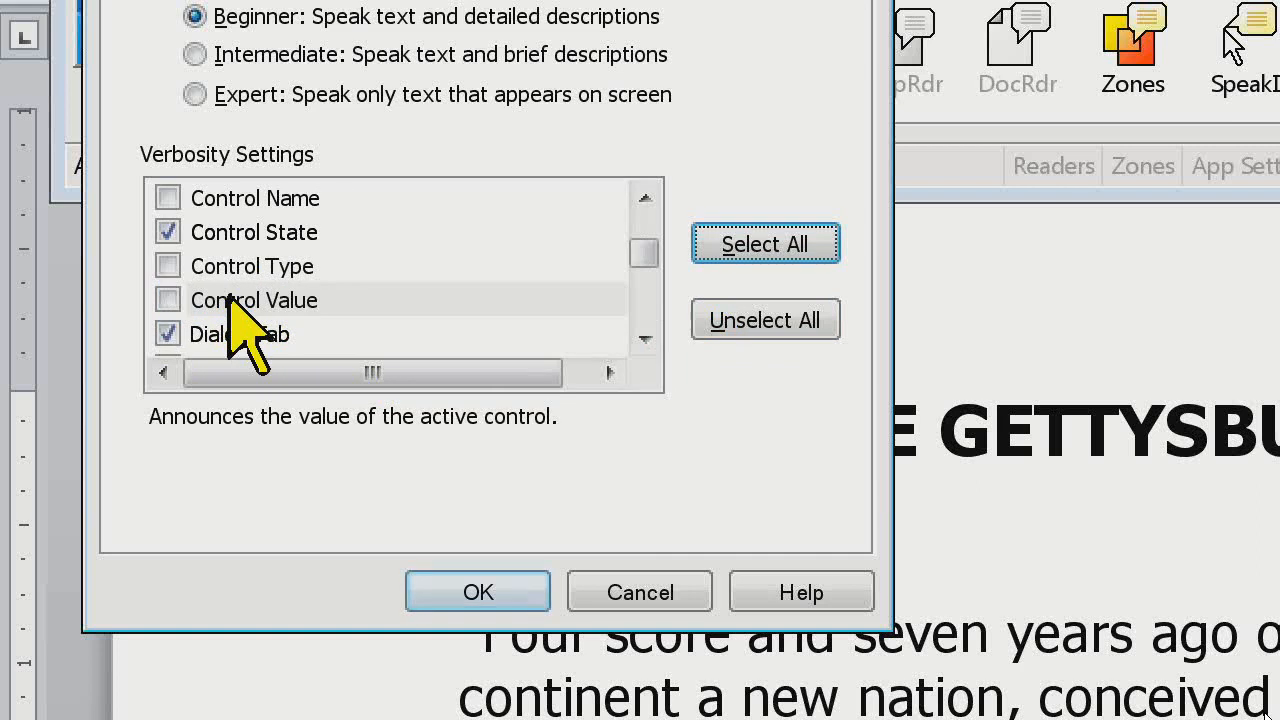
left_click(166, 233)
left_click(240, 232)
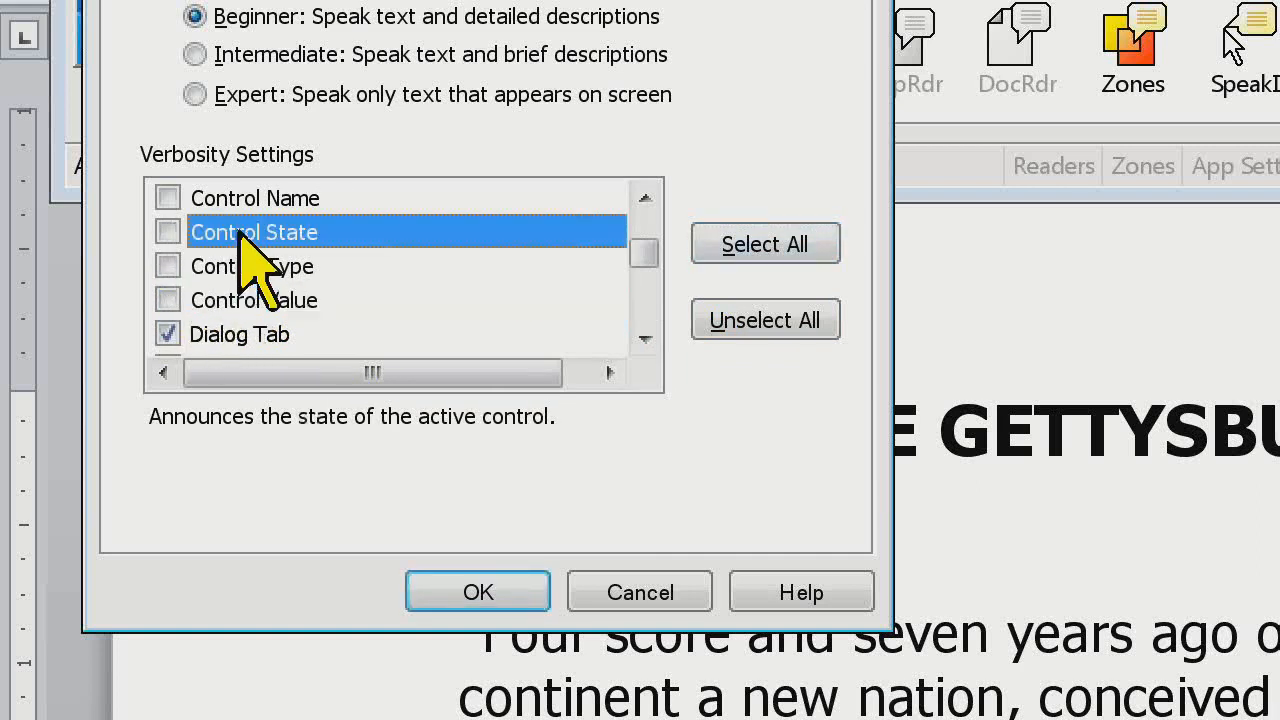
key("Tab")
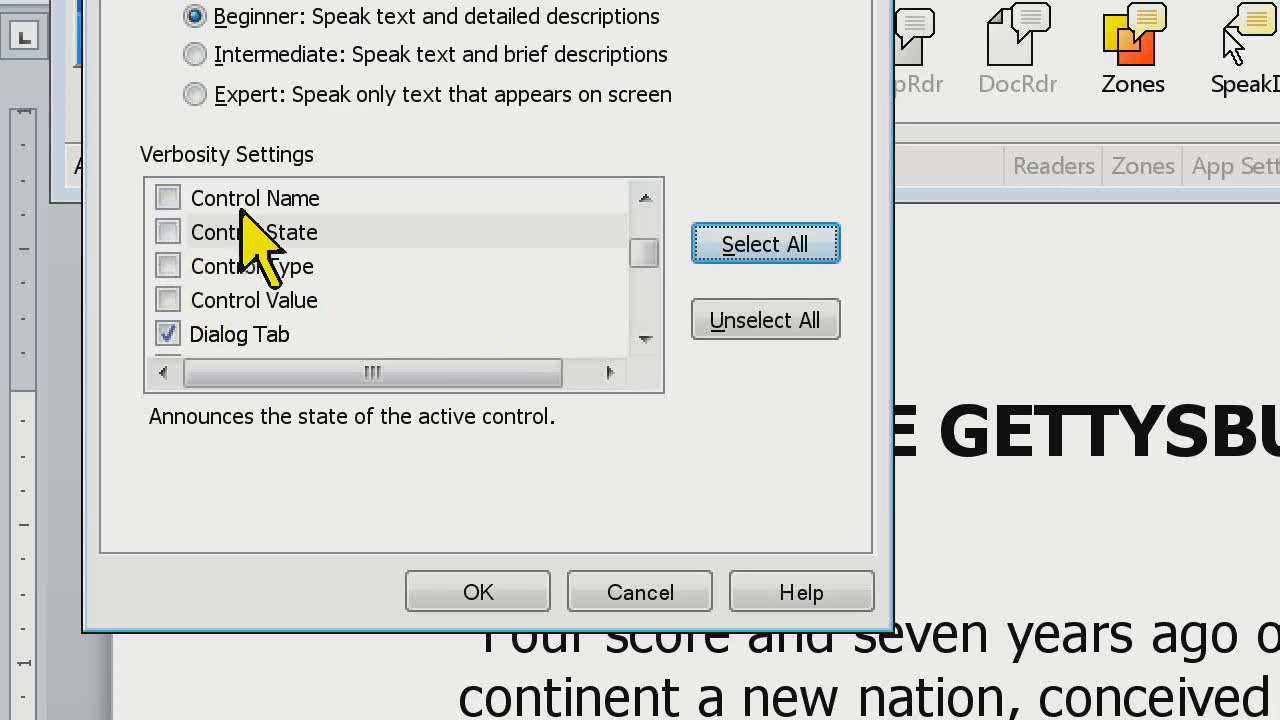
Turn the Control Name, Control State, Control Type and Control Value announcements back on
left_click(167, 198)
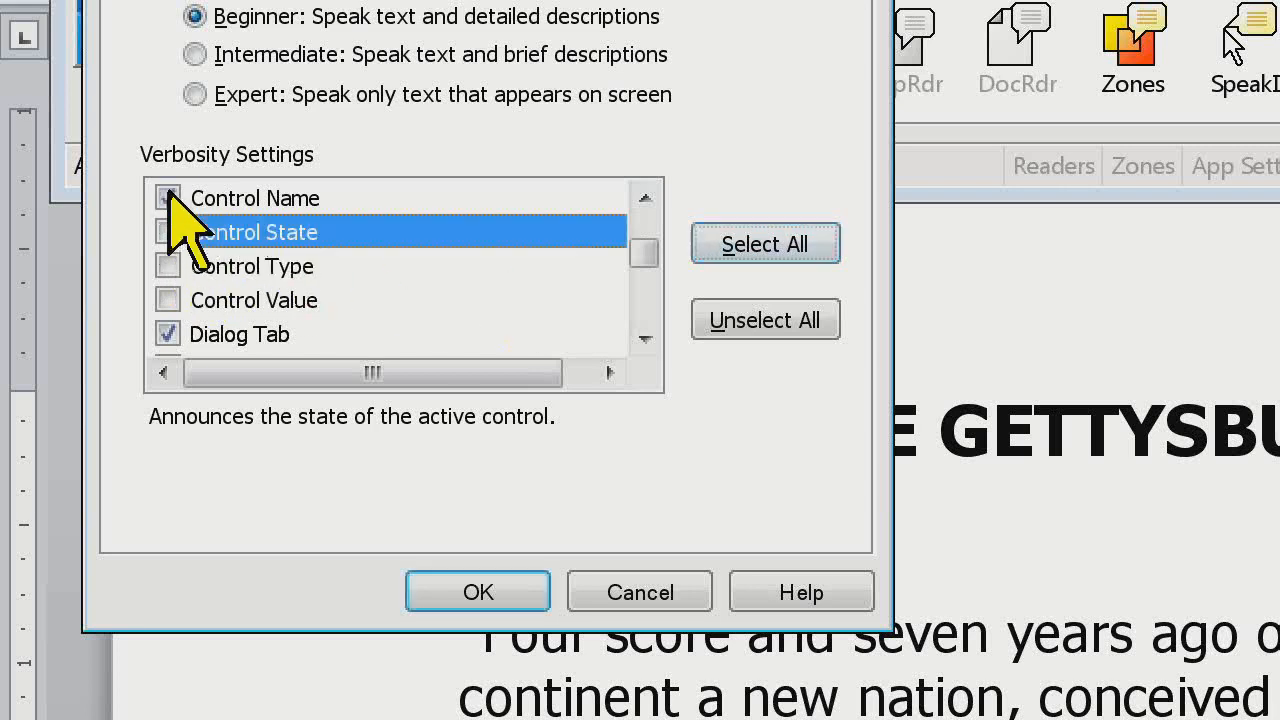
left_click(167, 232)
left_click(167, 266)
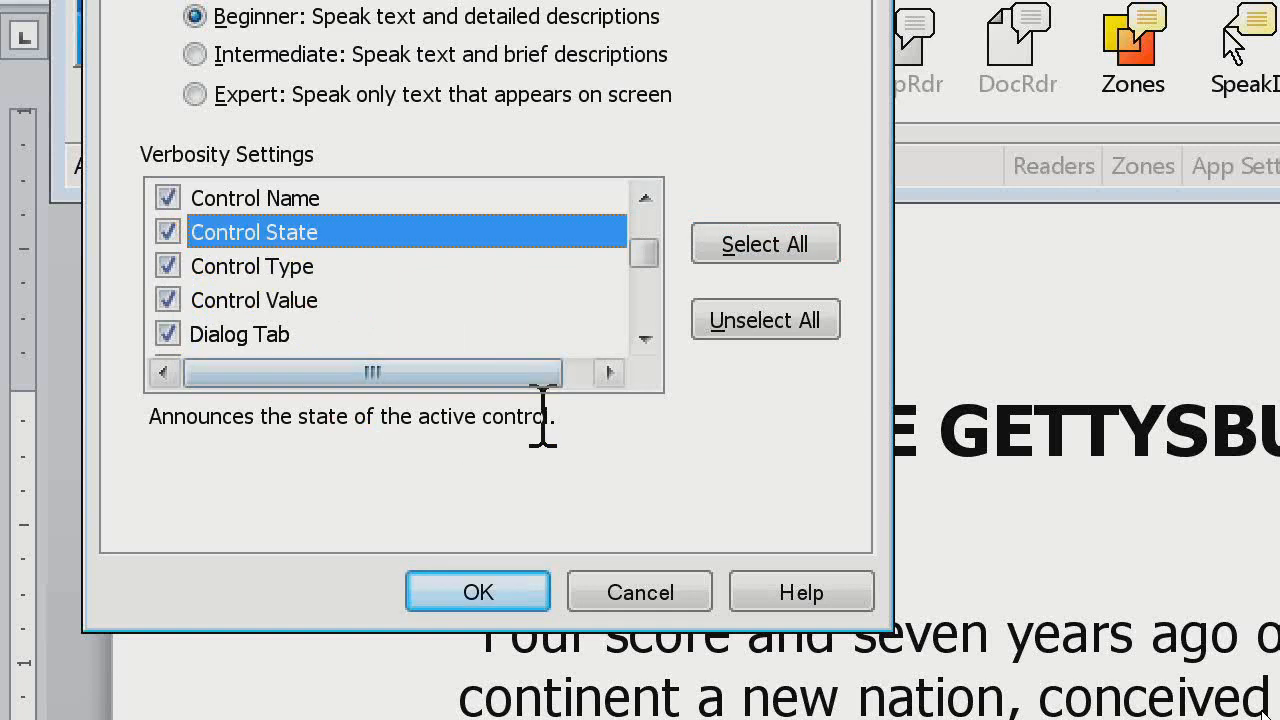
View the descriptions of the Control Name, Control Type and Control Value verbosity settings
left_click(318, 198)
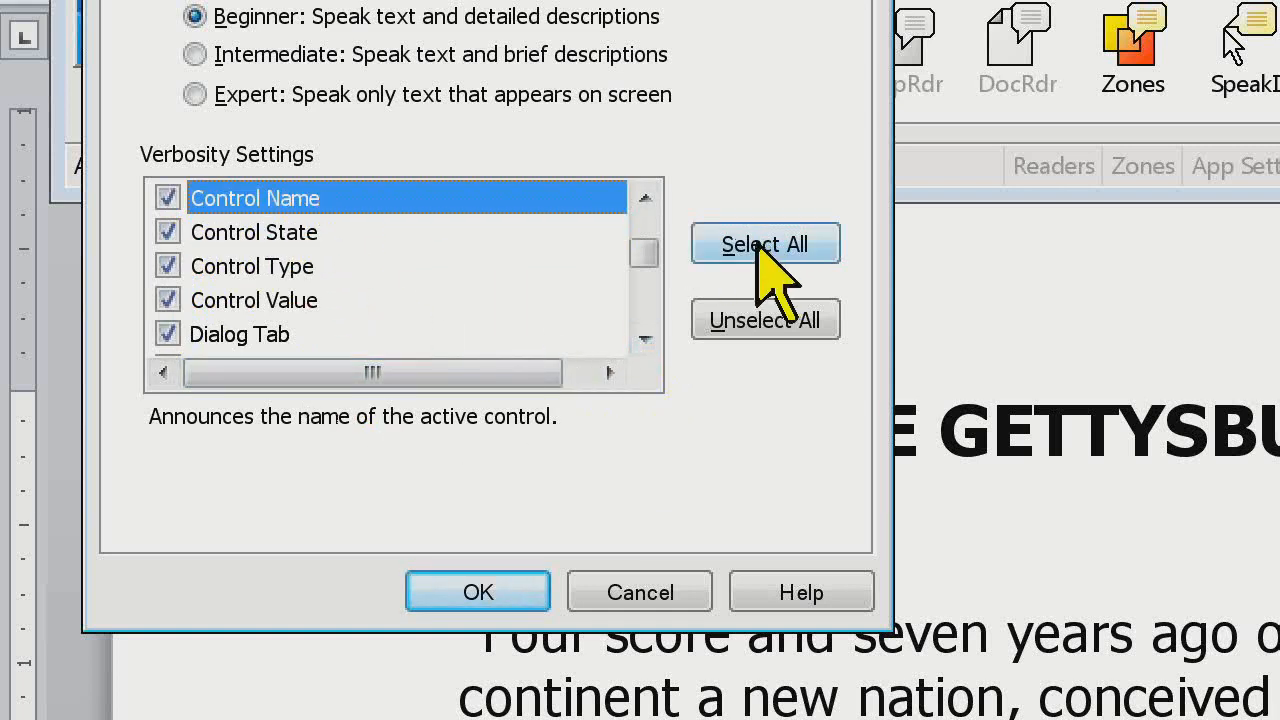
left_click(328, 266)
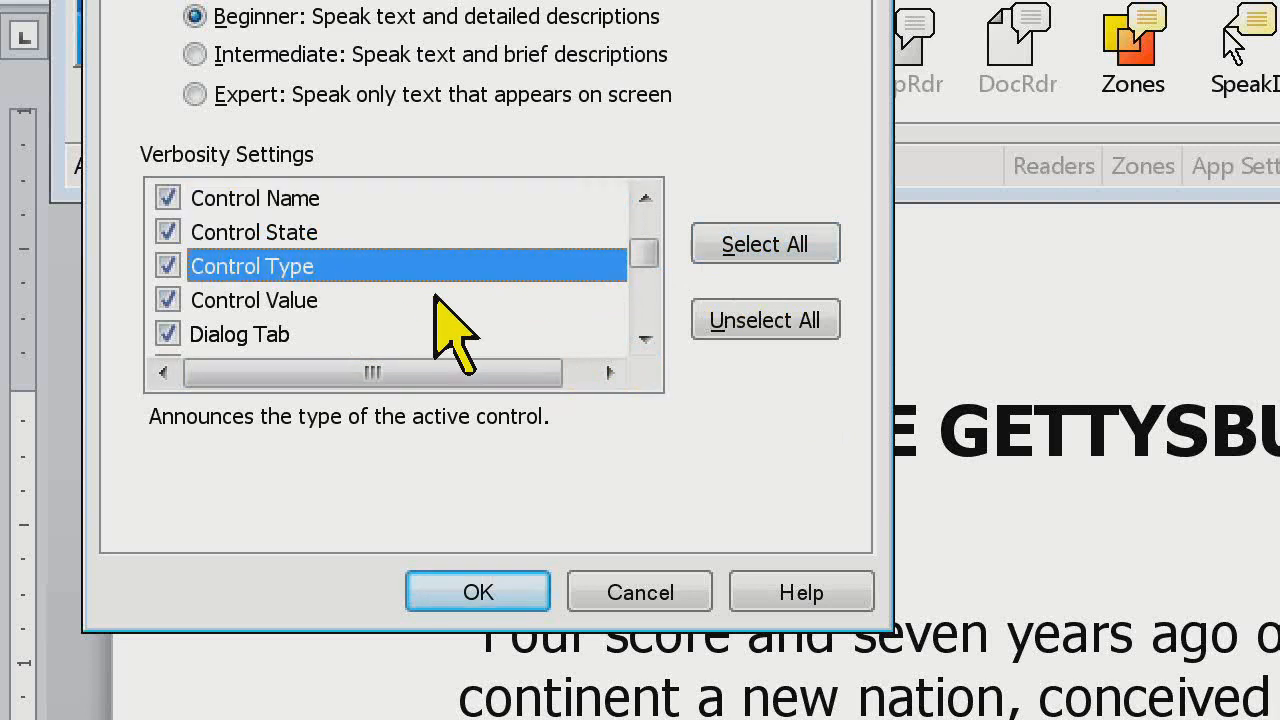
left_click(308, 300)
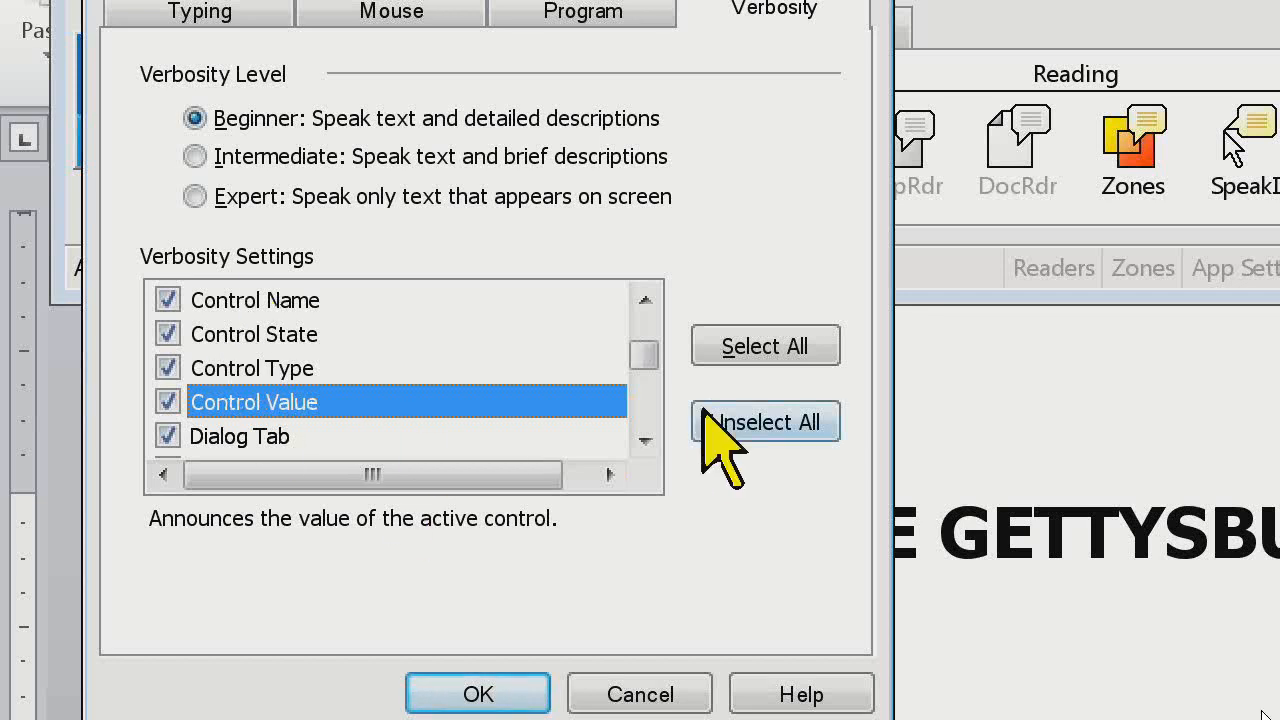
View the description of the Dialog Tab verbosity setting
left_click(645, 440)
left_click(645, 440)
left_click(645, 440)
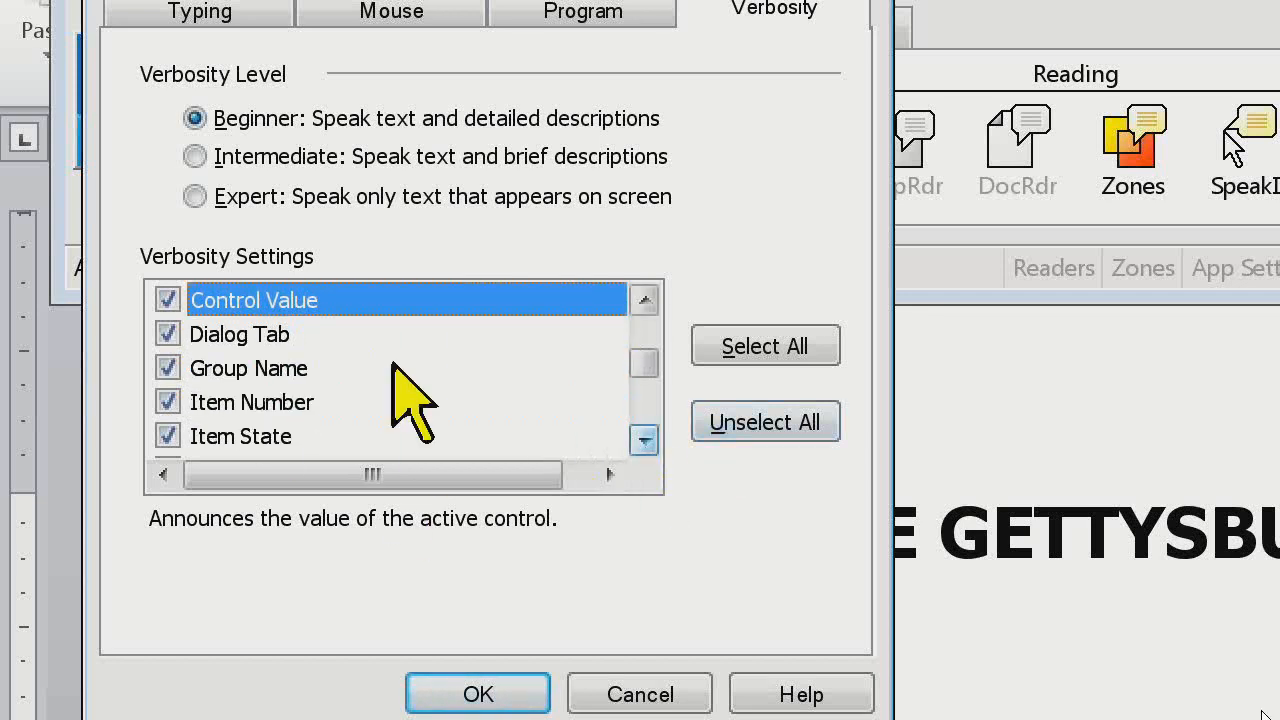
left_click(300, 368)
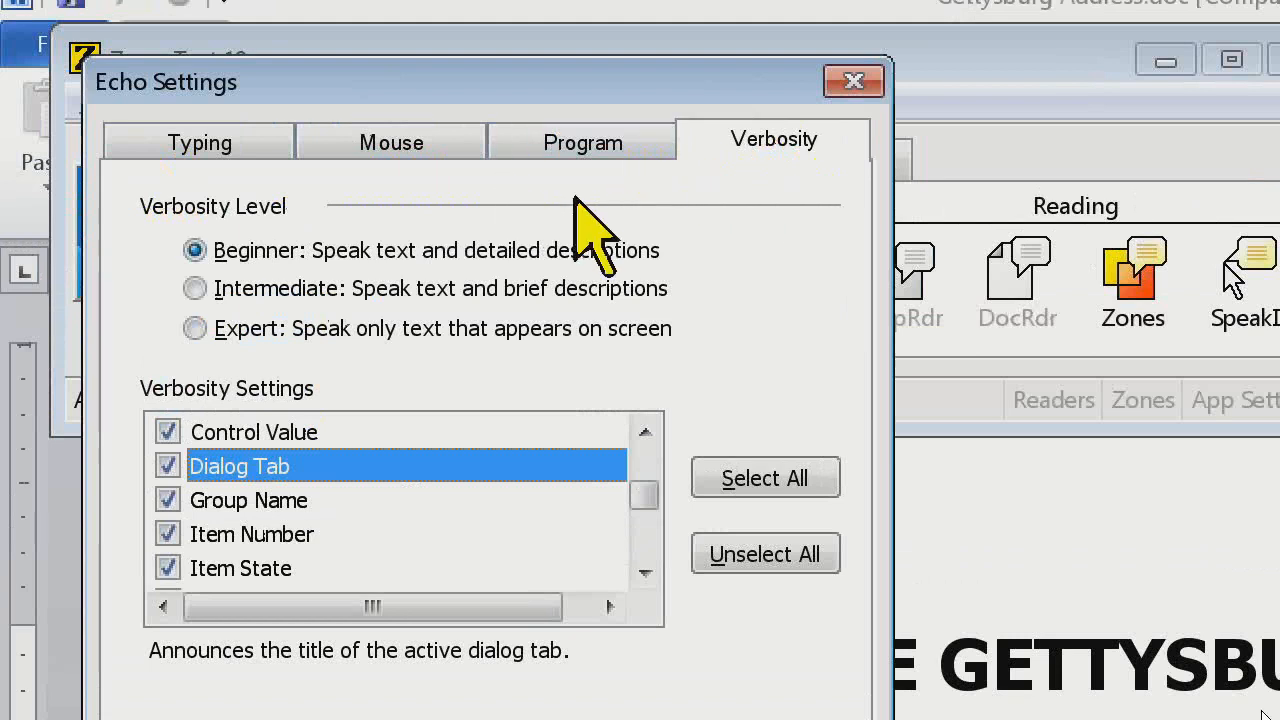
Switch back and forth through the Echo Settings pages, ending on Verbosity, to hear each tab title announced
left_click(612, 245)
key("shift+Tab")
key("Left")
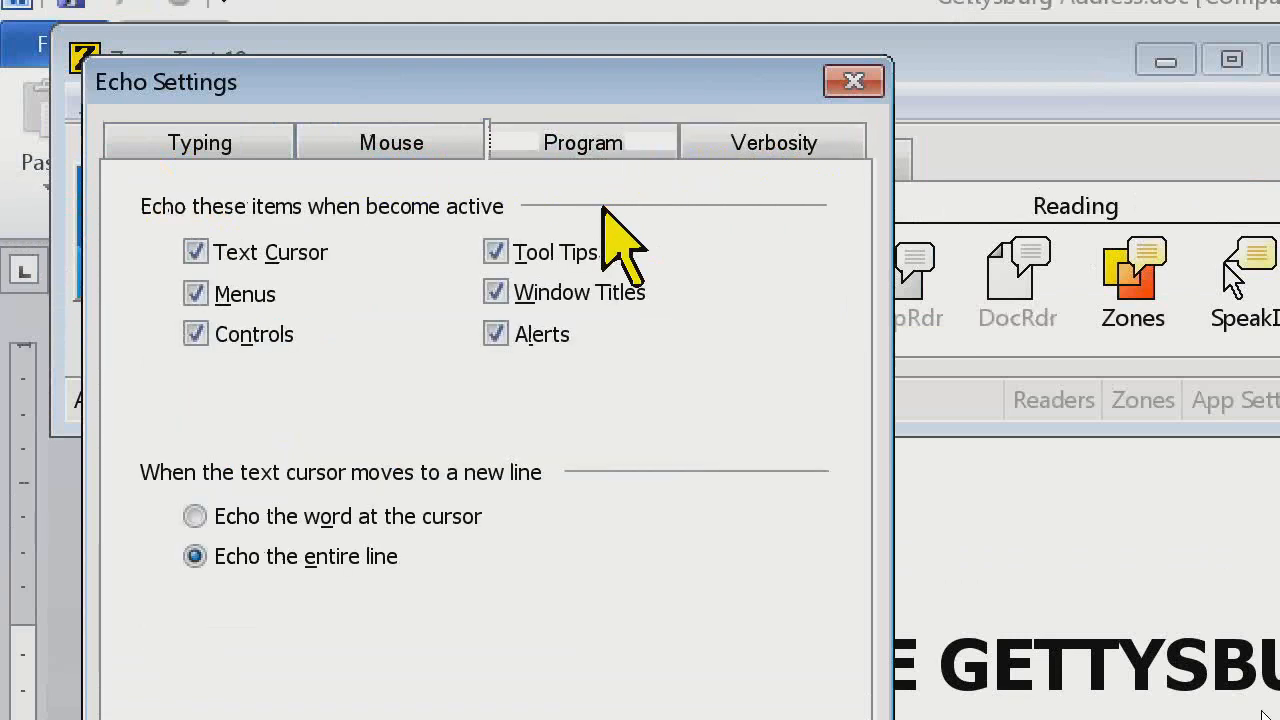
key("Left")
key("Left")
key("Right")
key("Right")
key("Right")
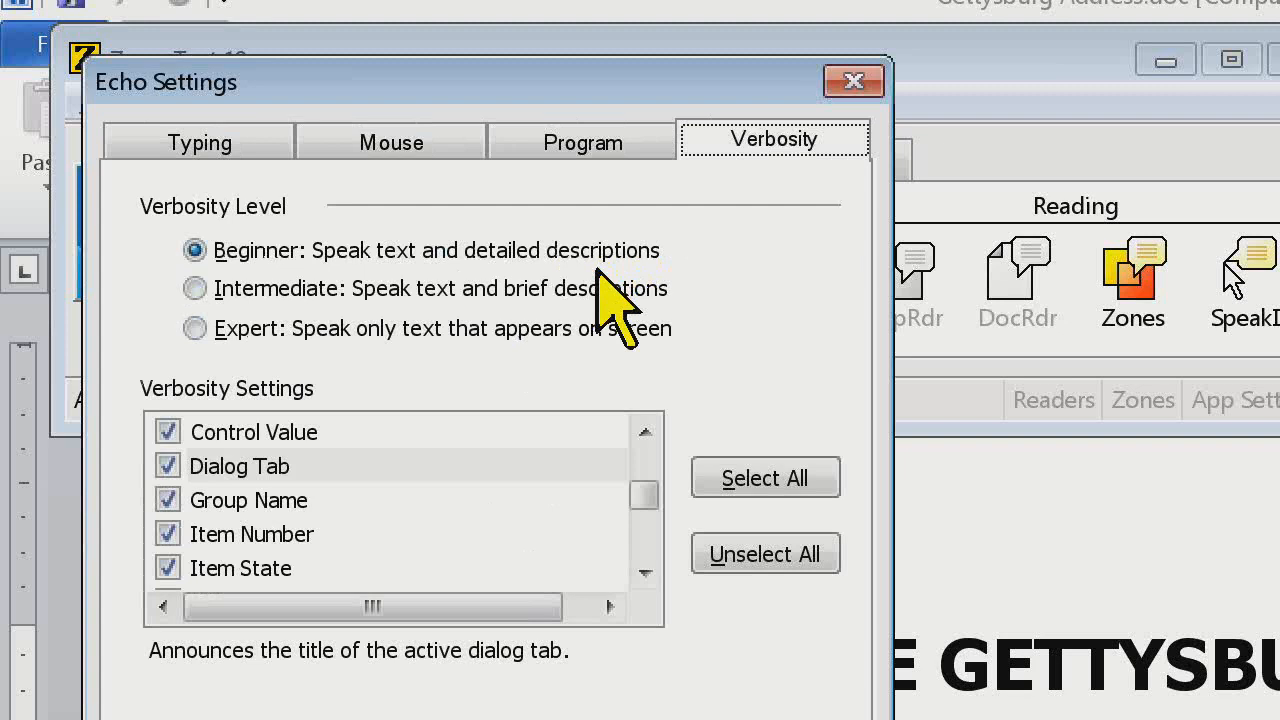
key("Left")
key("Right")
Turn the Dialog Tab announcement off, switch to the Program page and back to listen, and turn it on again
left_click(166, 466)
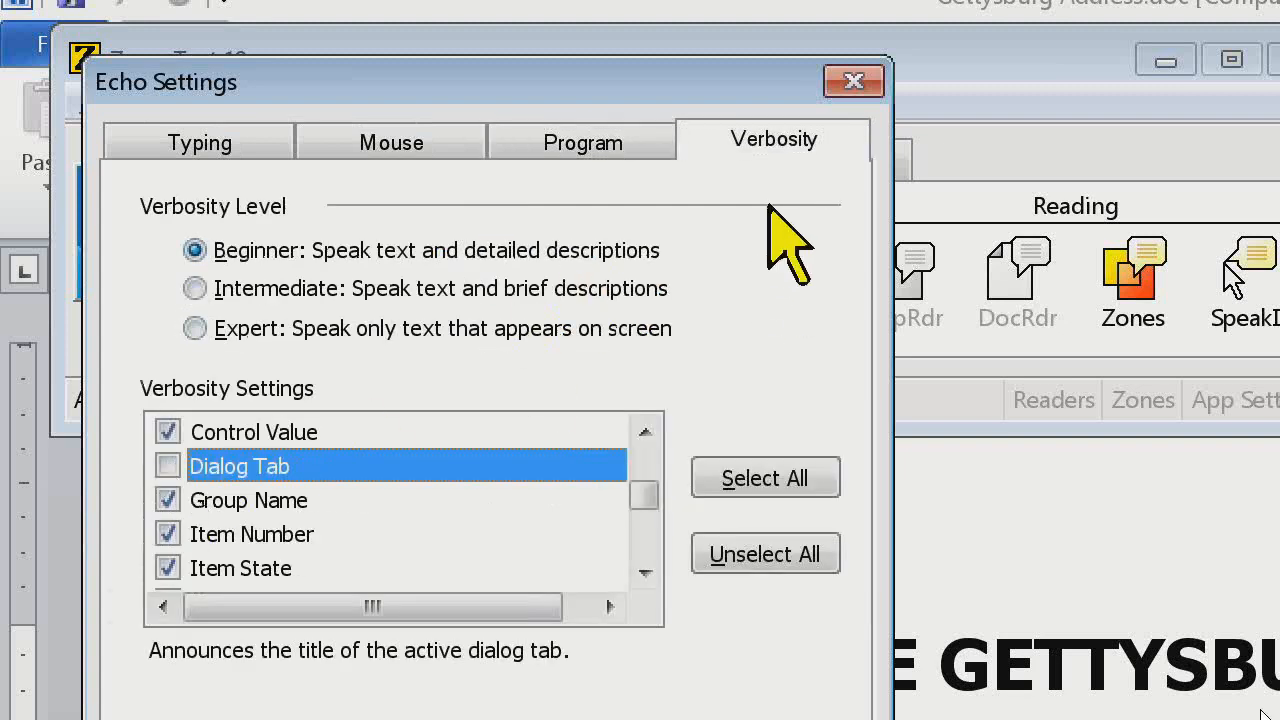
key("Left")
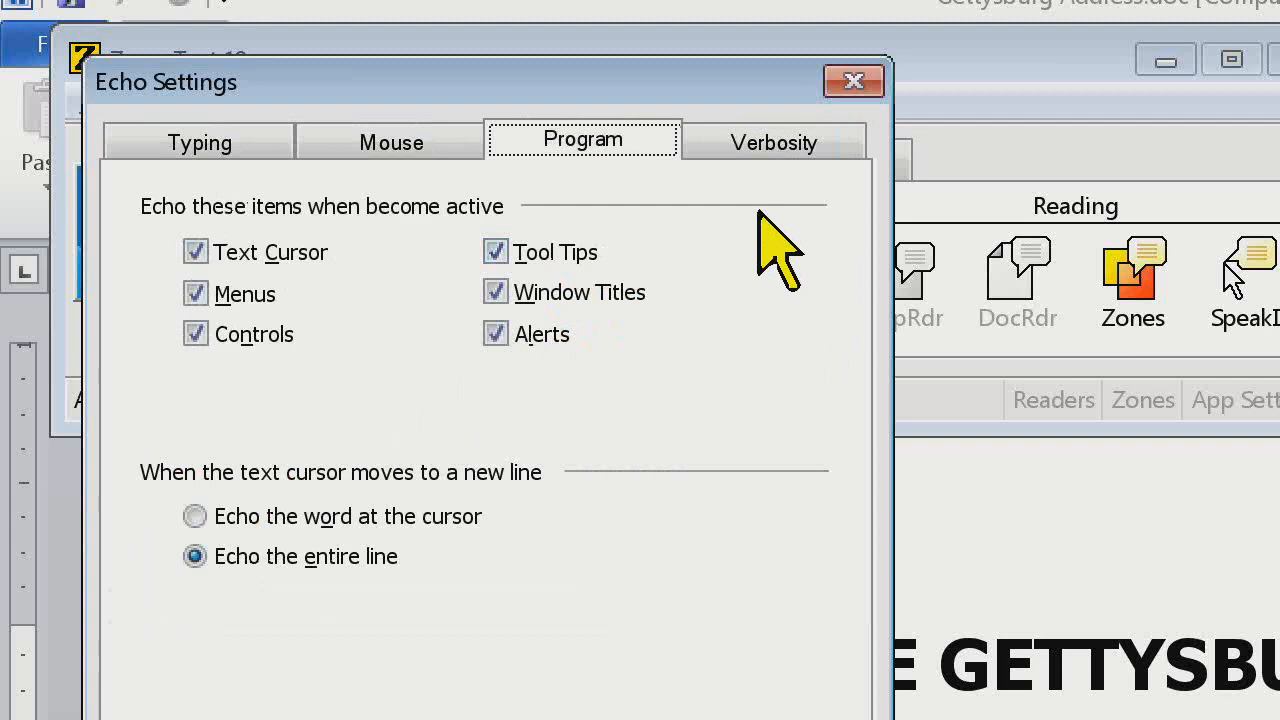
key("Right")
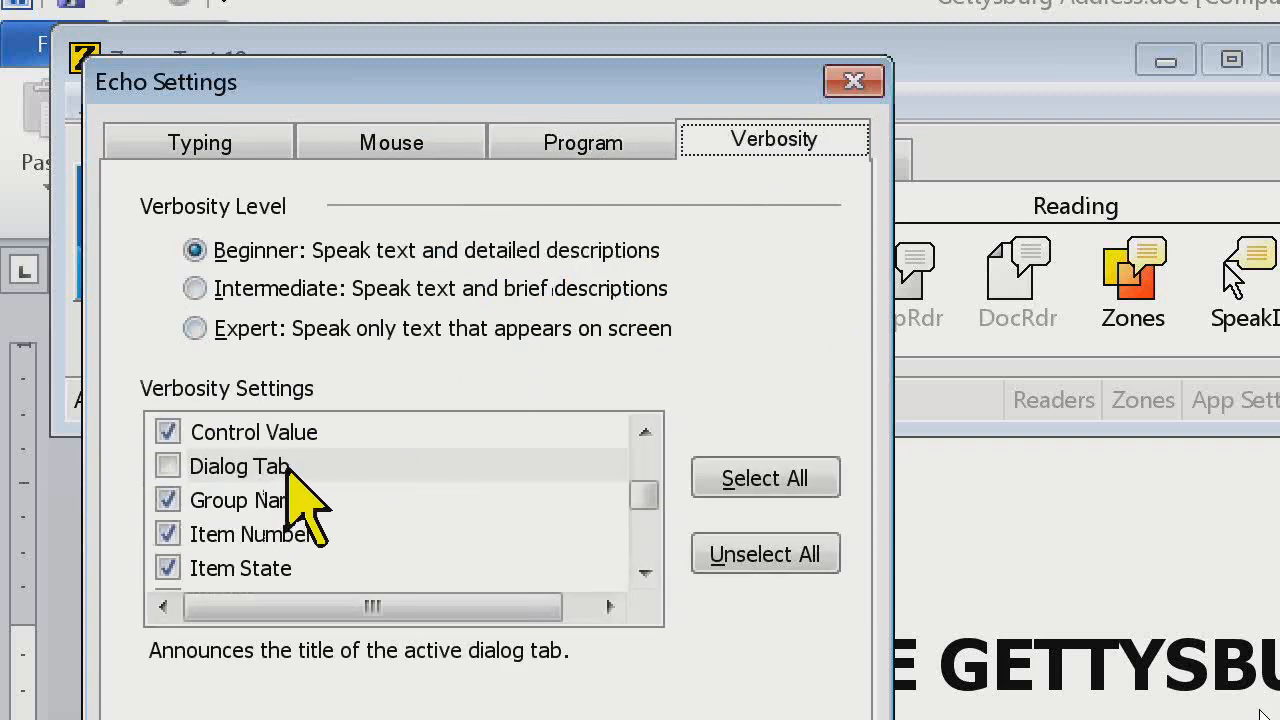
left_click(290, 468)
left_click(167, 466)
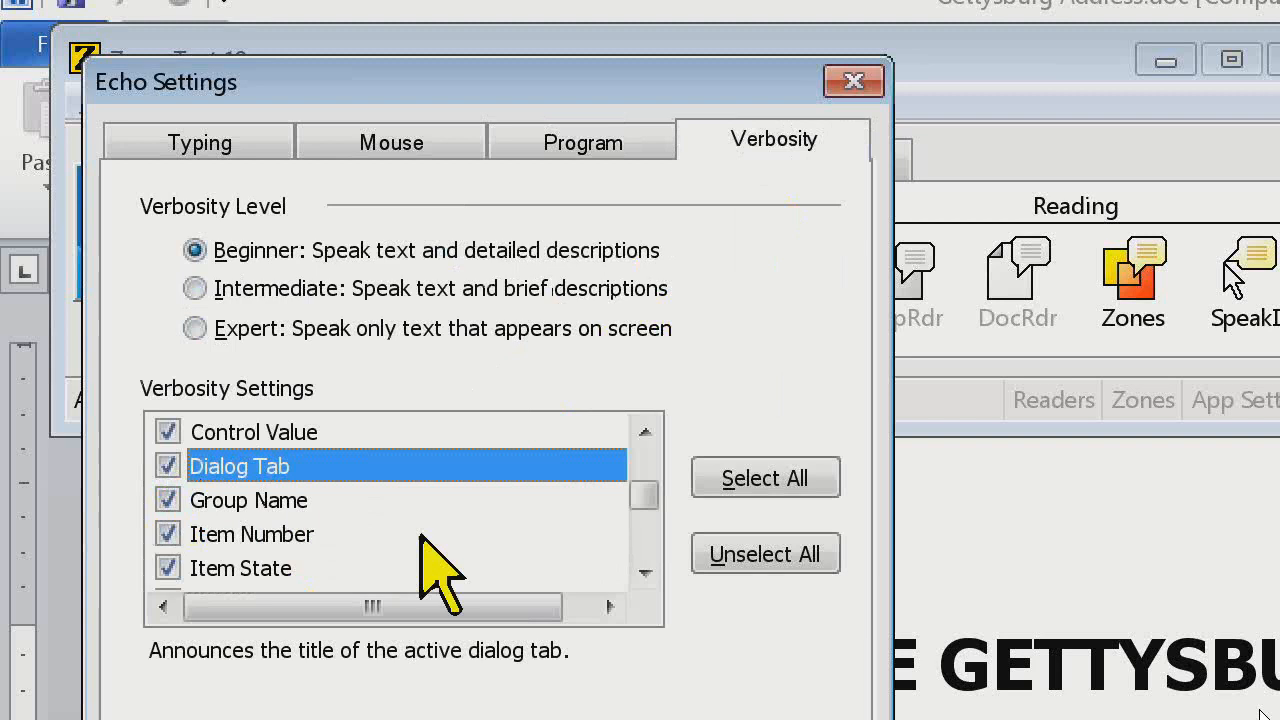
Look through the remaining verbosity settings down to ZoomText Setting and return to the start of the list
left_click(640, 574)
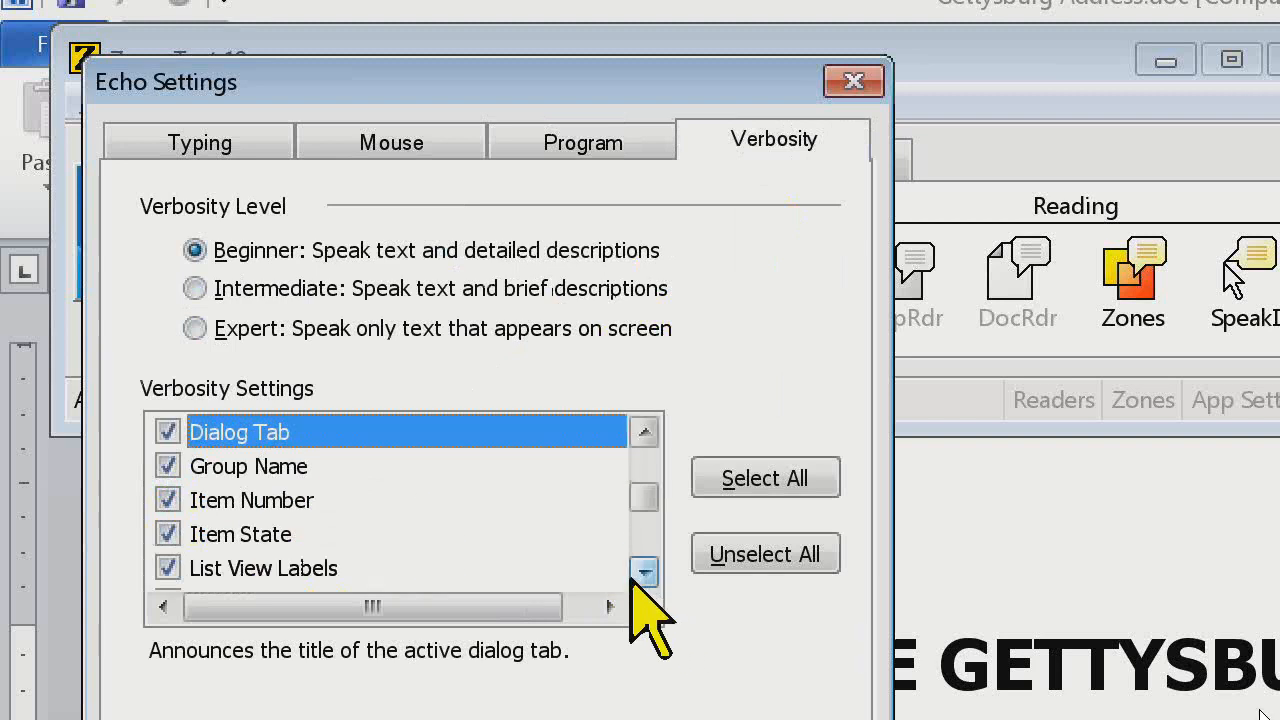
left_click(640, 574)
left_click(640, 572)
left_click(640, 572)
left_click(642, 573)
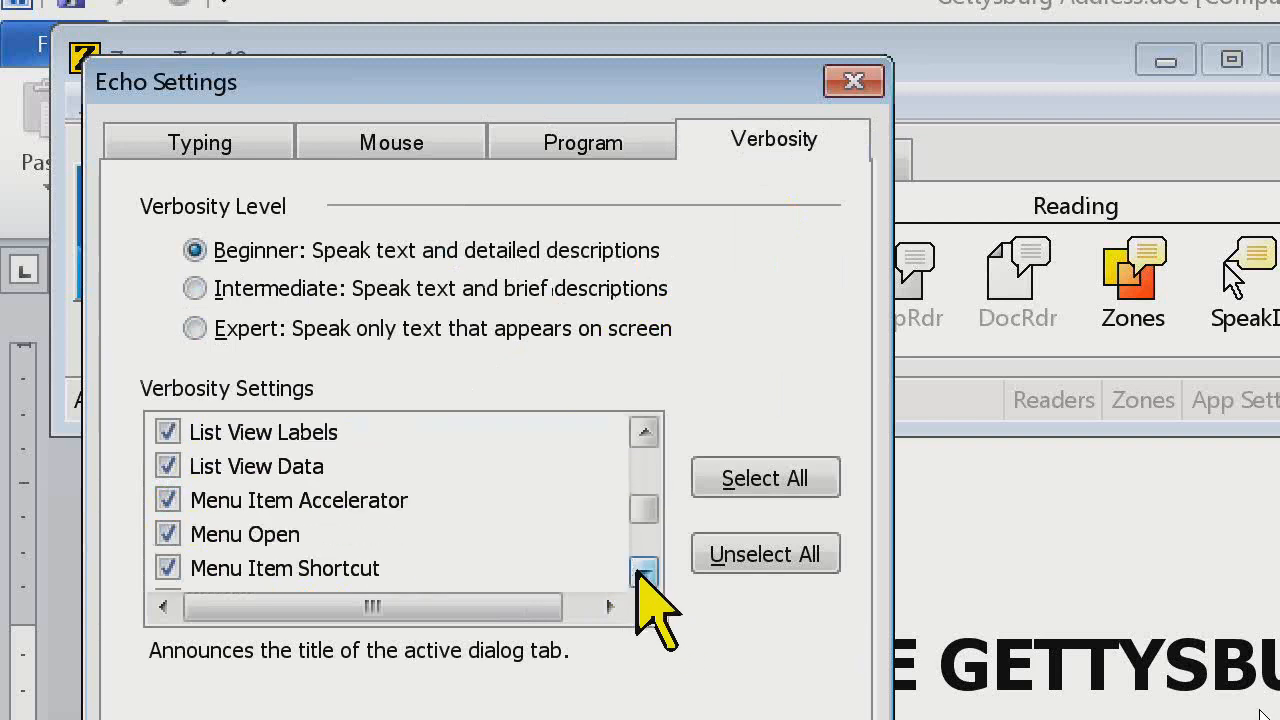
left_click(642, 572)
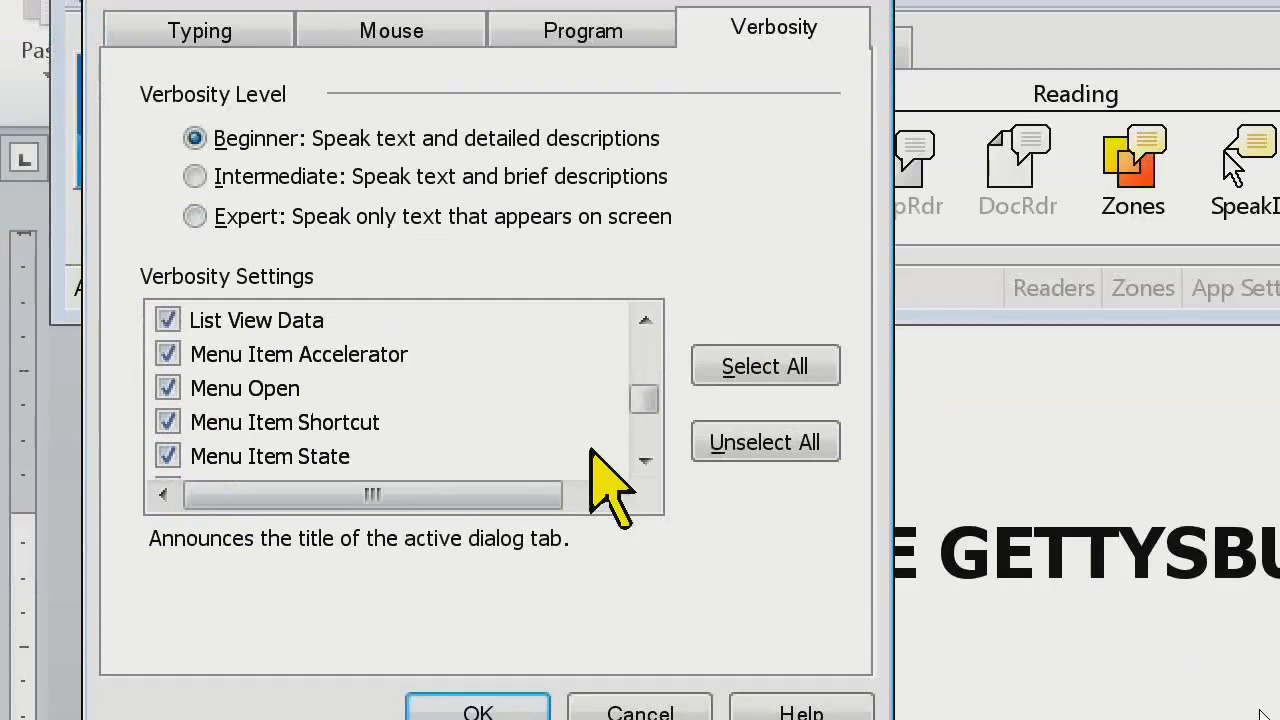
left_click(643, 572)
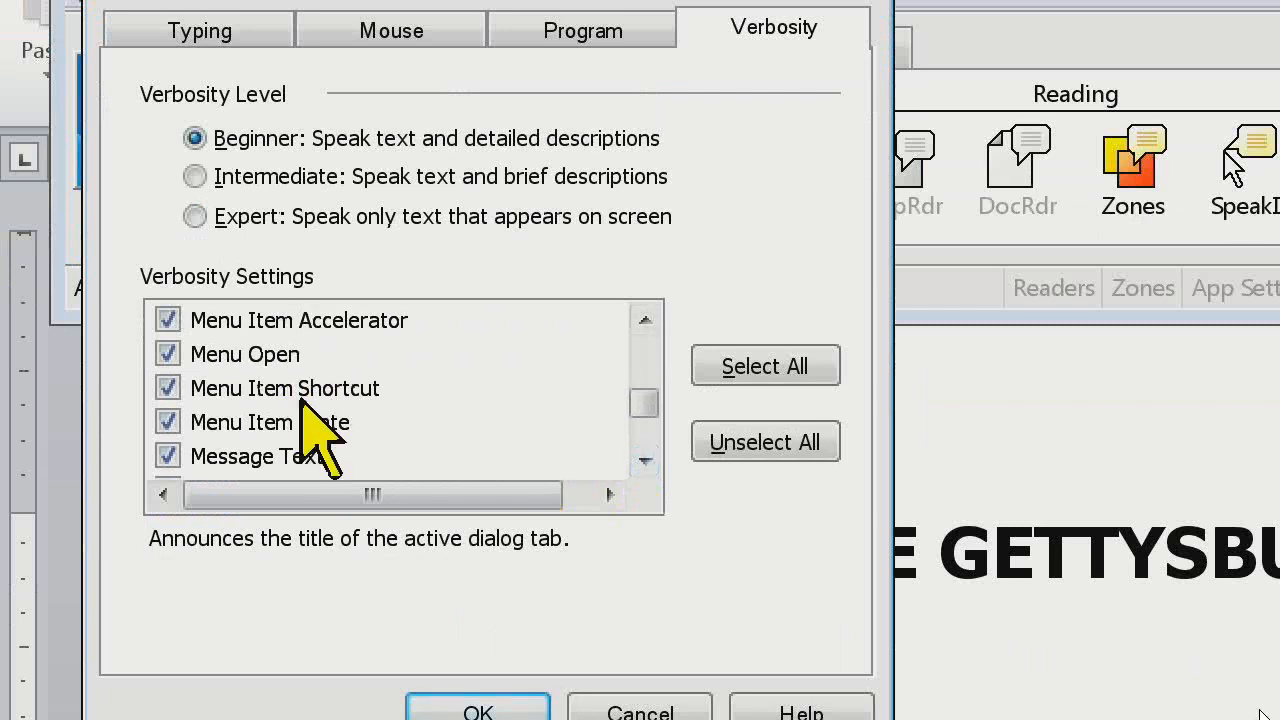
left_click(642, 461)
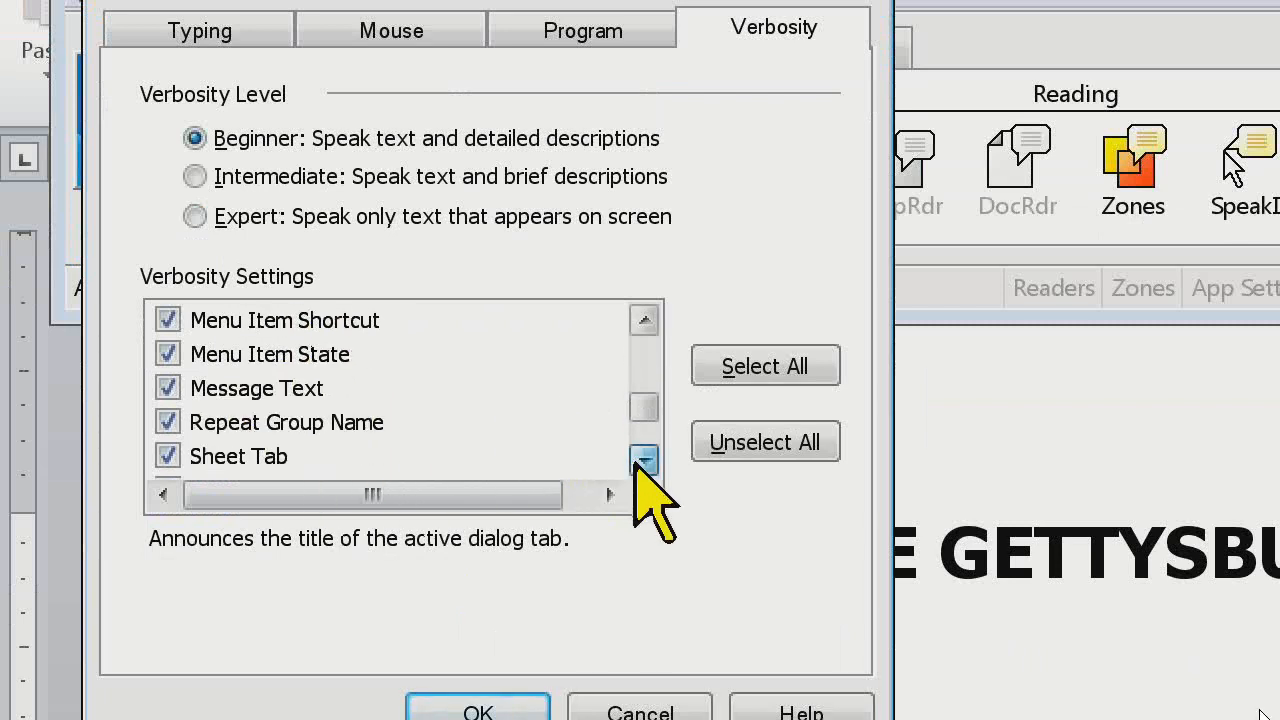
left_click(642, 461)
left_click(642, 461)
left_click(642, 461)
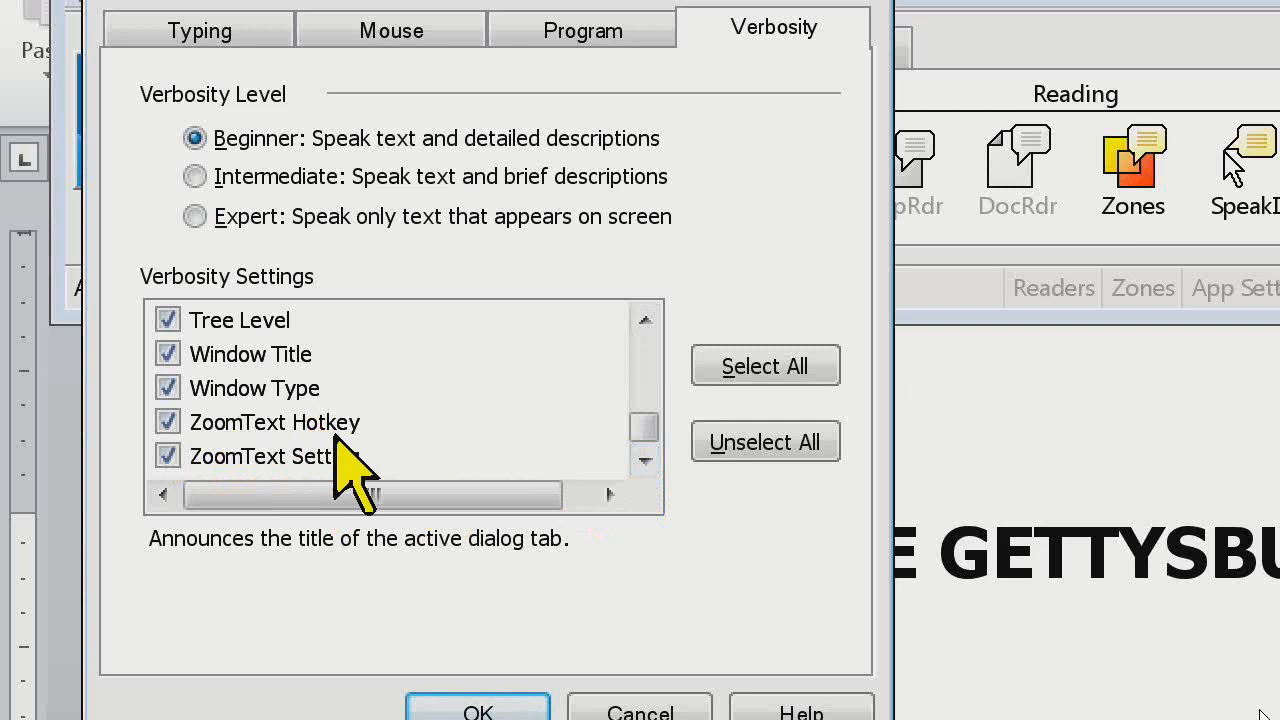
left_click_drag(652, 425, 641, 345)
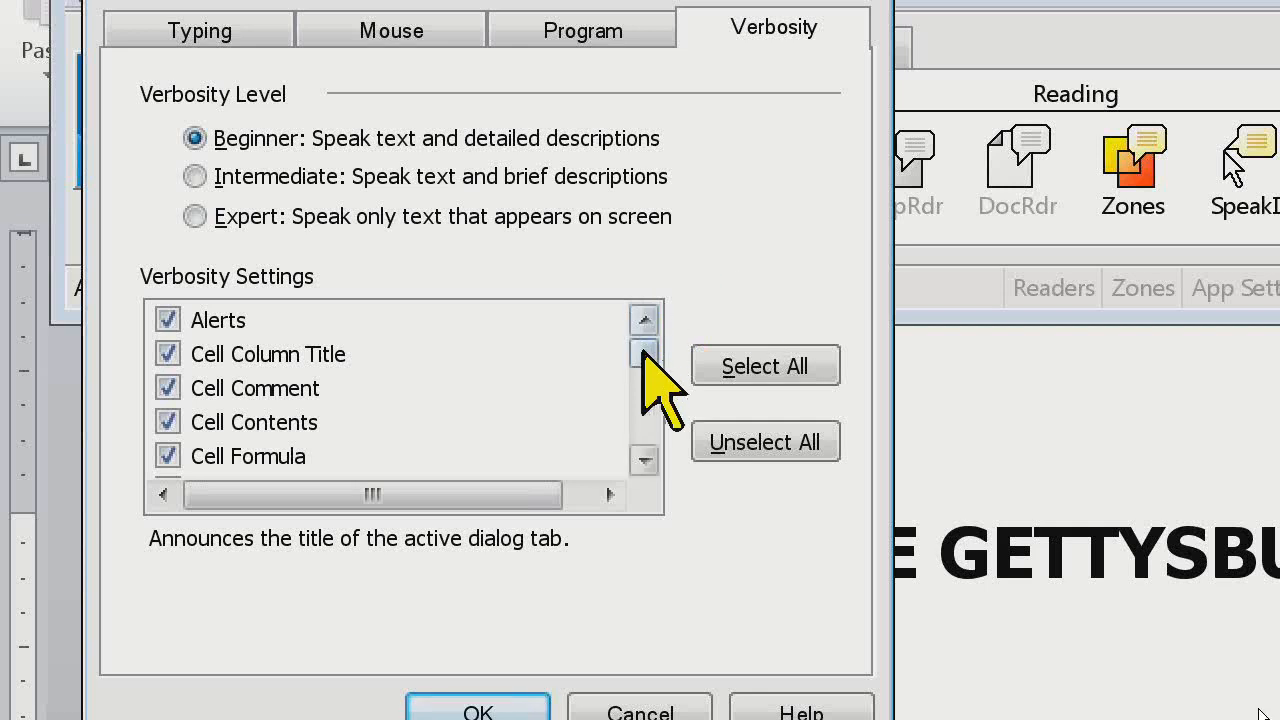
View the descriptions of the Window Title, Control Value and Control Type verbosity settings
left_click_drag(641, 353, 637, 443)
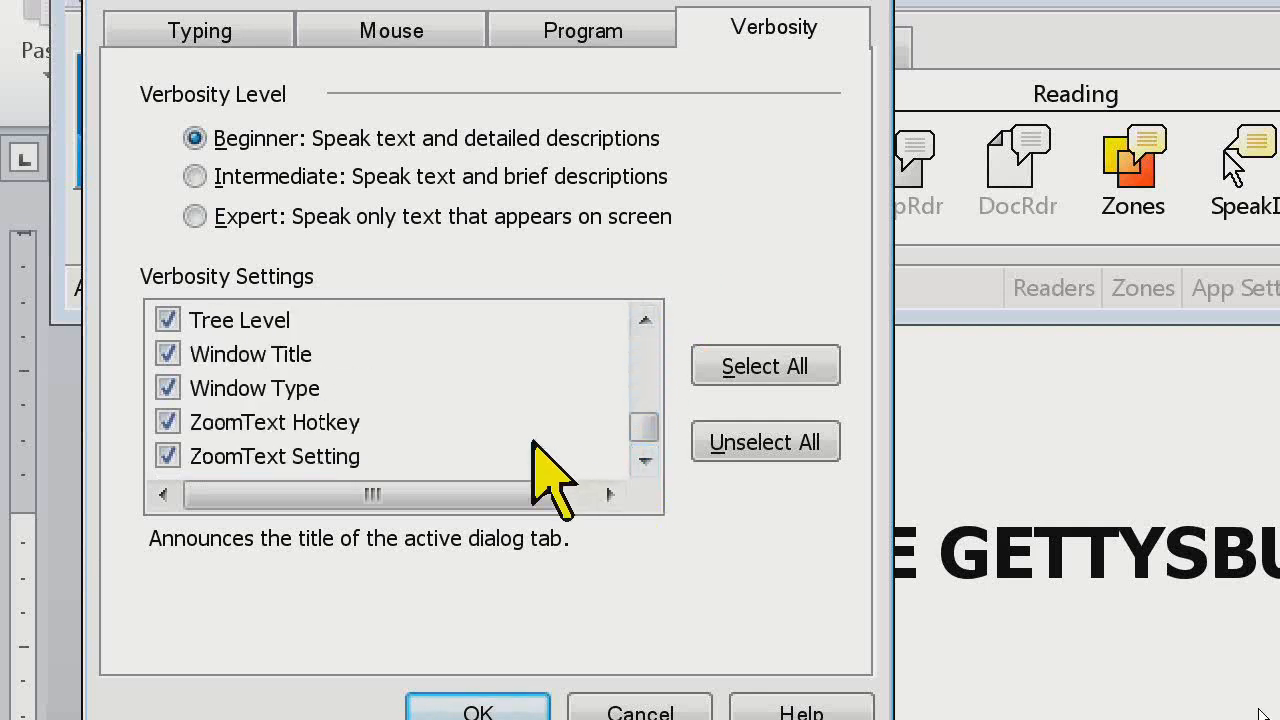
left_click(277, 356)
left_click(645, 319)
left_click(645, 319)
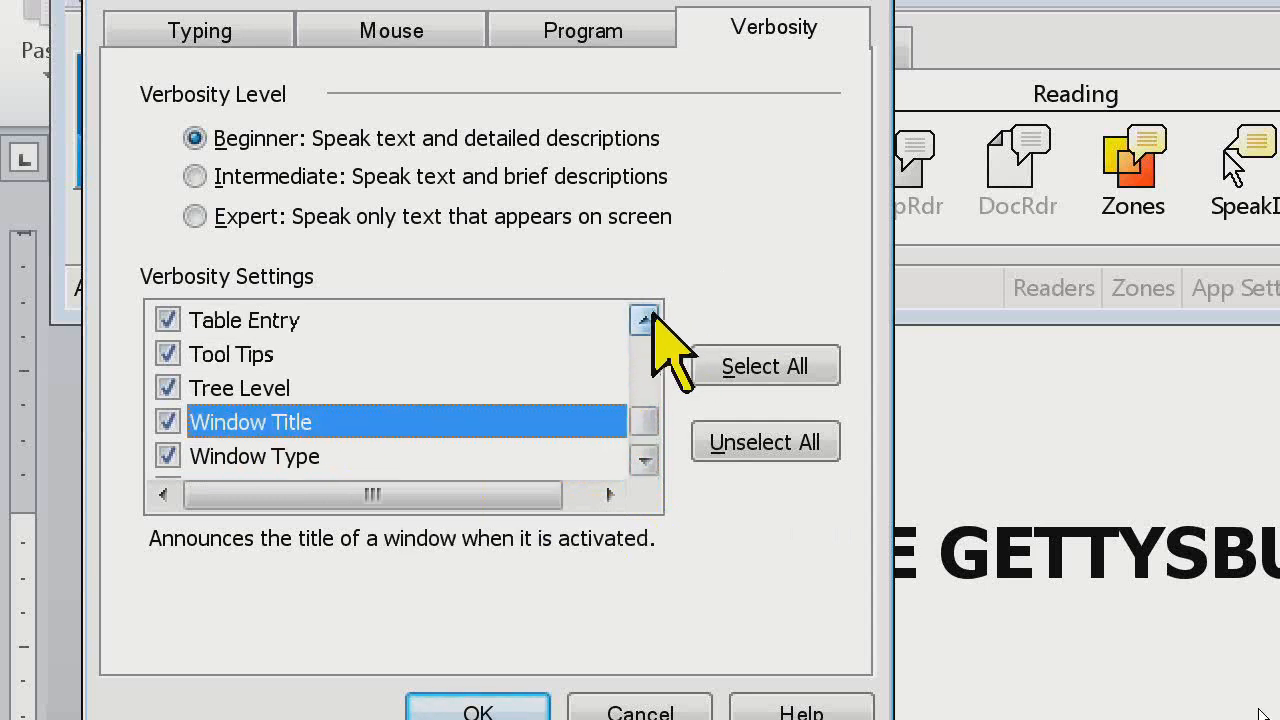
left_click(650, 318)
left_click(650, 318)
left_click(650, 318)
left_click(650, 318)
left_click(650, 318)
left_click(650, 318)
left_click(650, 318)
left_click(650, 318)
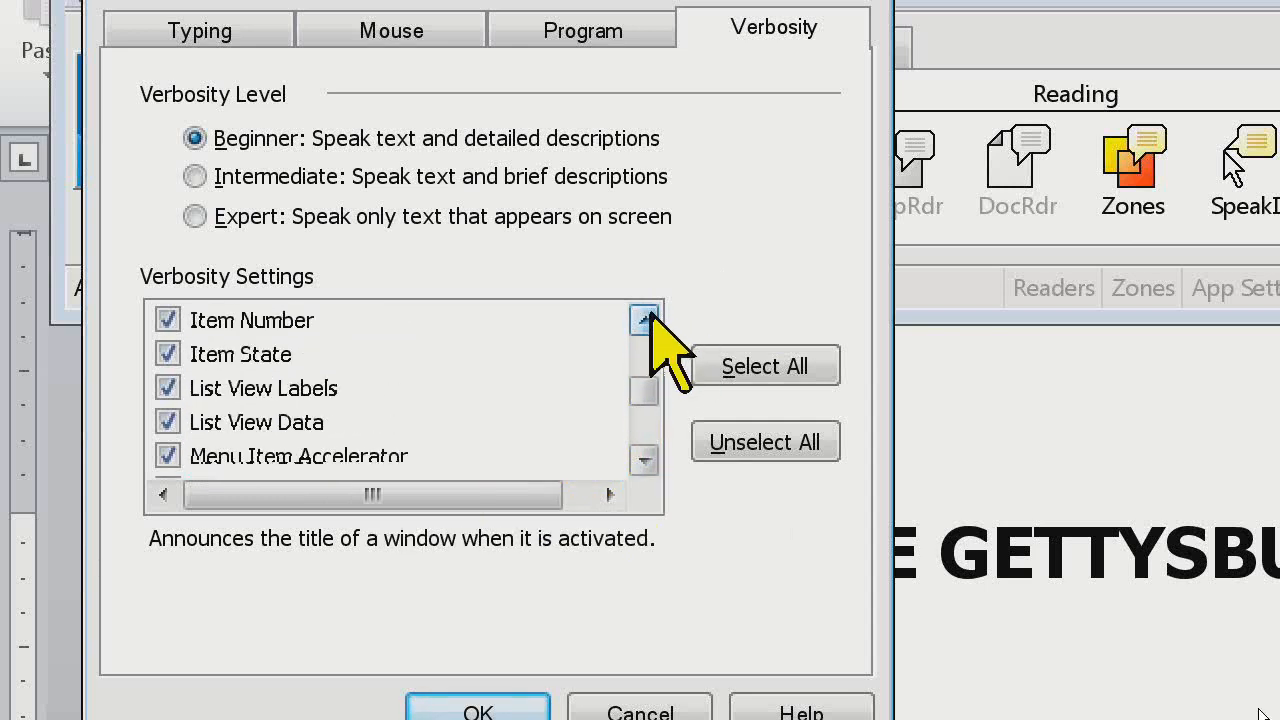
left_click(650, 318)
left_click(650, 318)
left_click(650, 318)
left_click(272, 354)
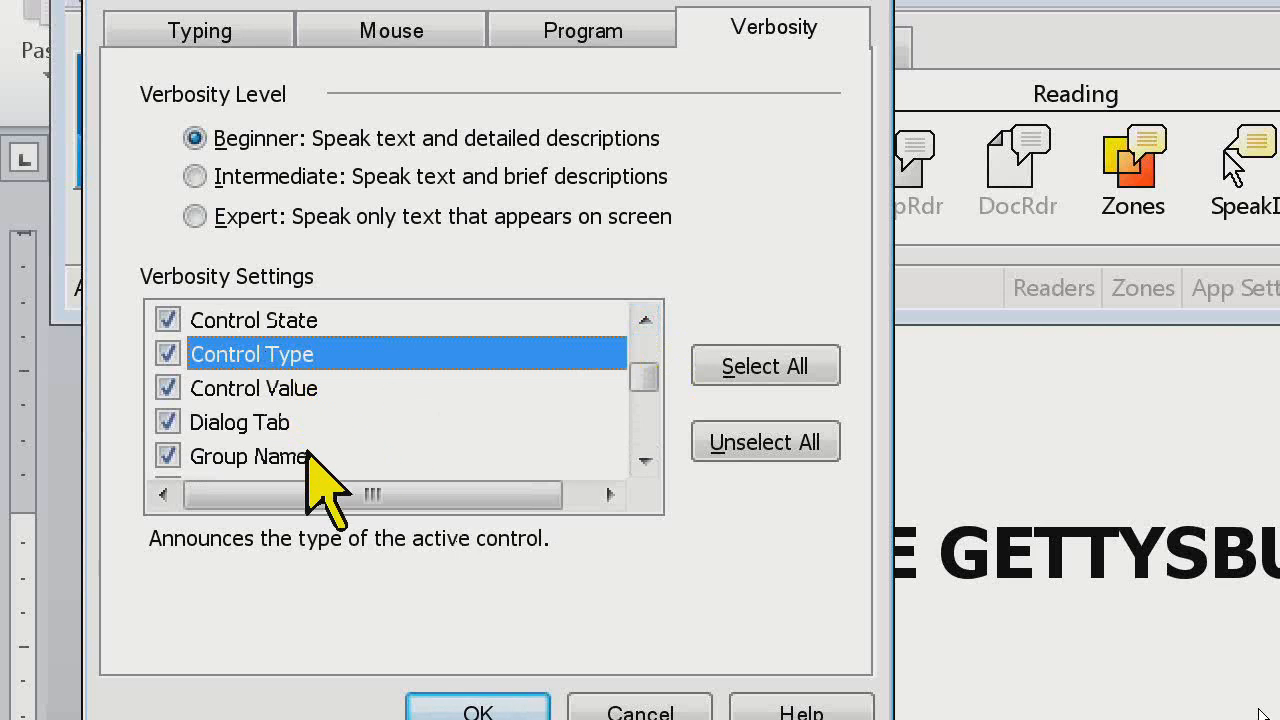
left_click(245, 388)
left_click(276, 352)
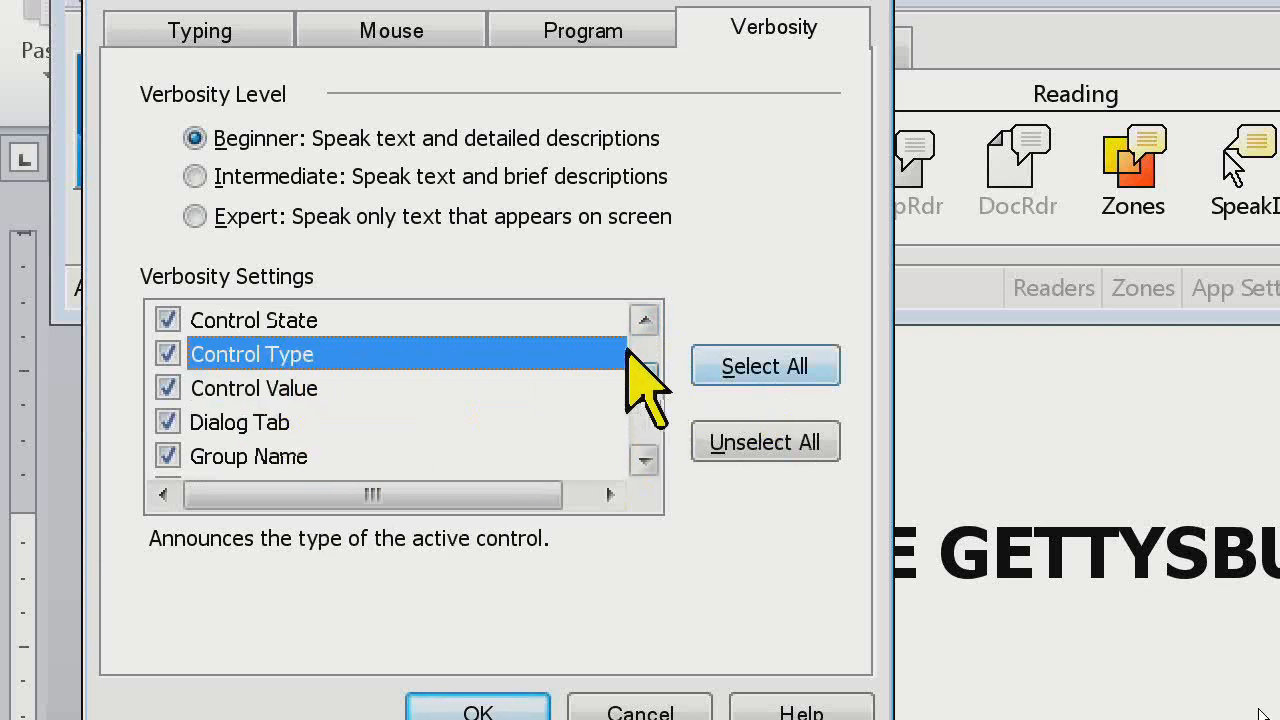
View the description of the Control Accelerator verbosity setting and look over the control settings listed below it
left_click(644, 320)
left_click(644, 320)
left_click(644, 320)
left_click(400, 356)
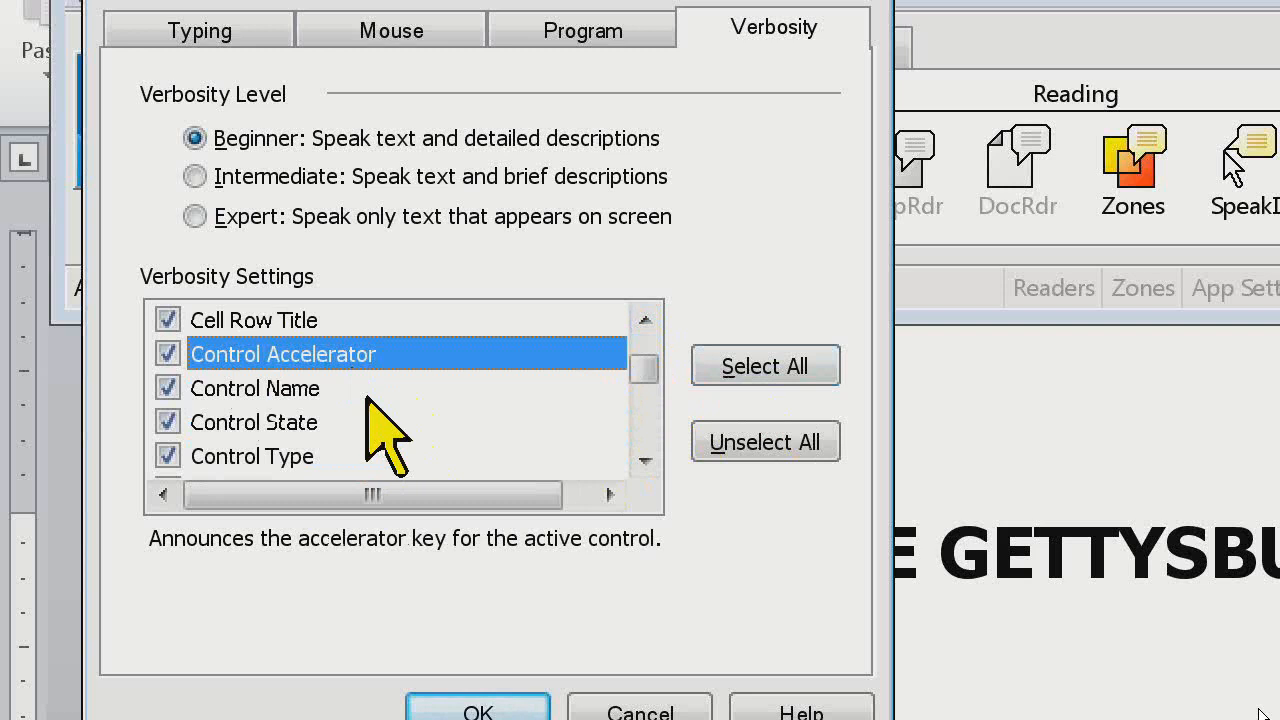
left_click(644, 460)
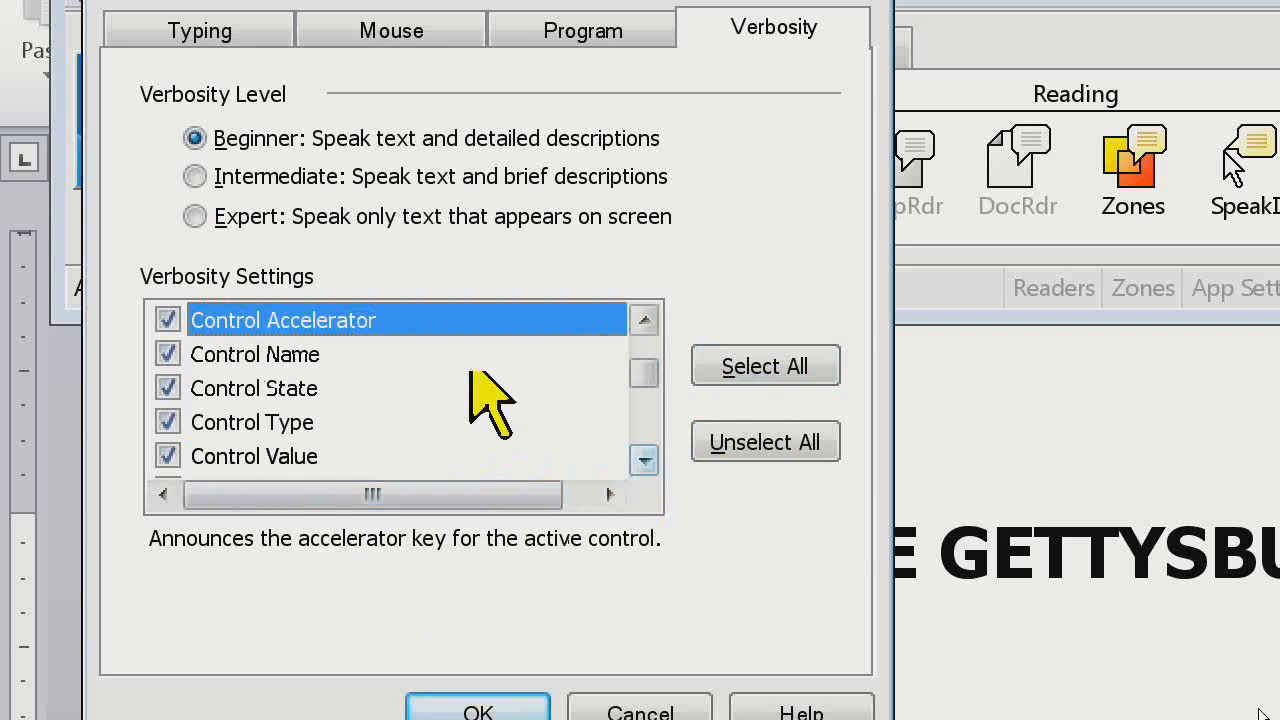
left_click(644, 320)
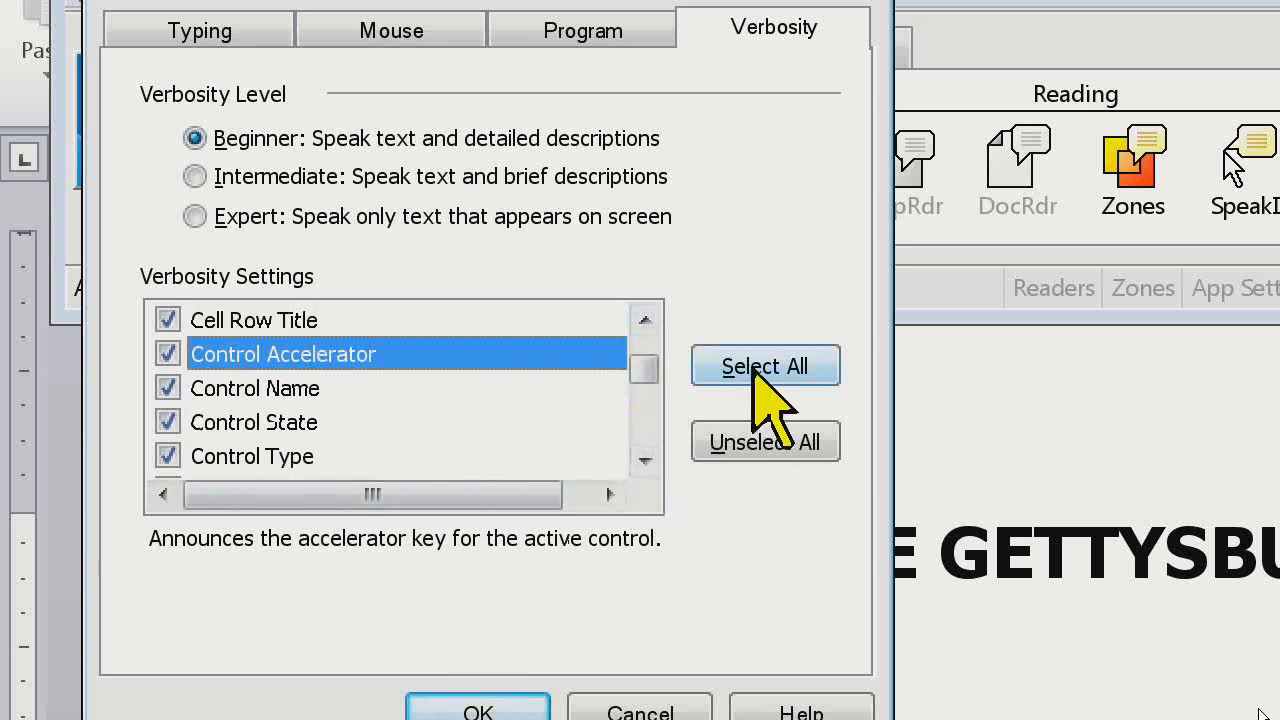
Turn off the Control Accelerator, Control State and Control Type announcements and move the focus through the dialog's buttons to listen
left_click(168, 354)
left_click(167, 422)
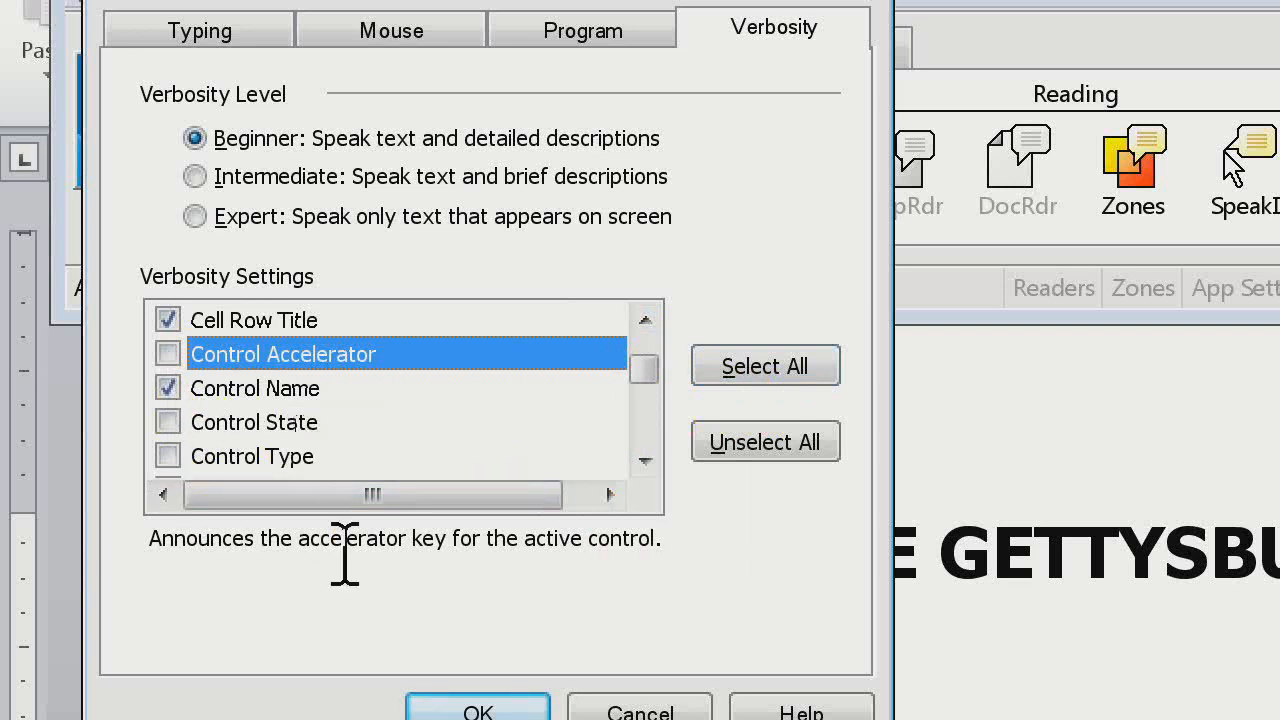
key("Tab")
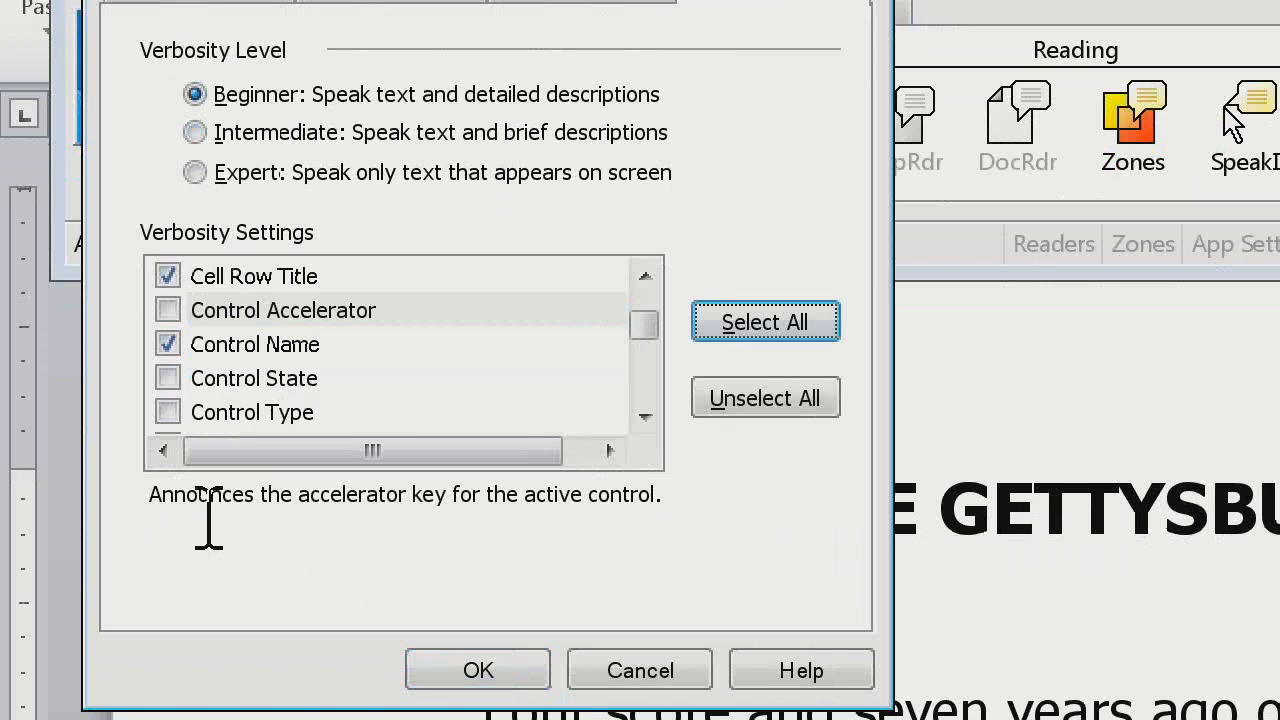
key("Tab")
key("Tab")
key("Tab")
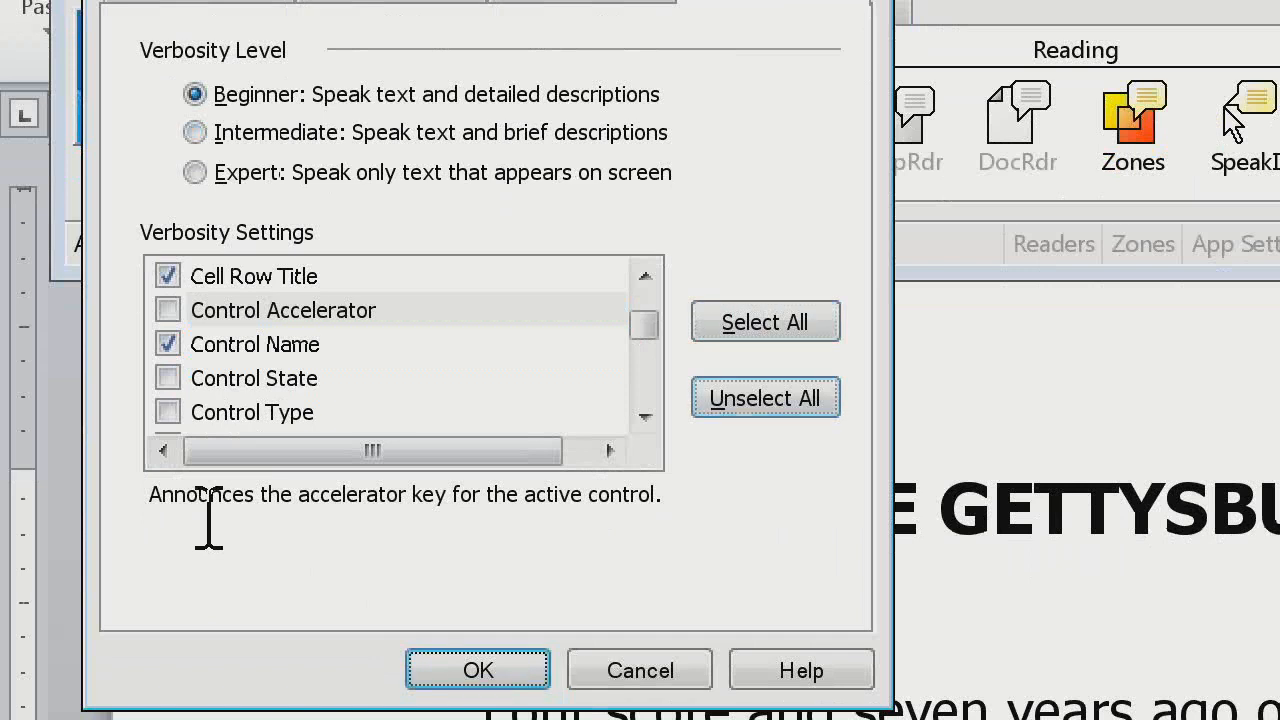
key("Tab")
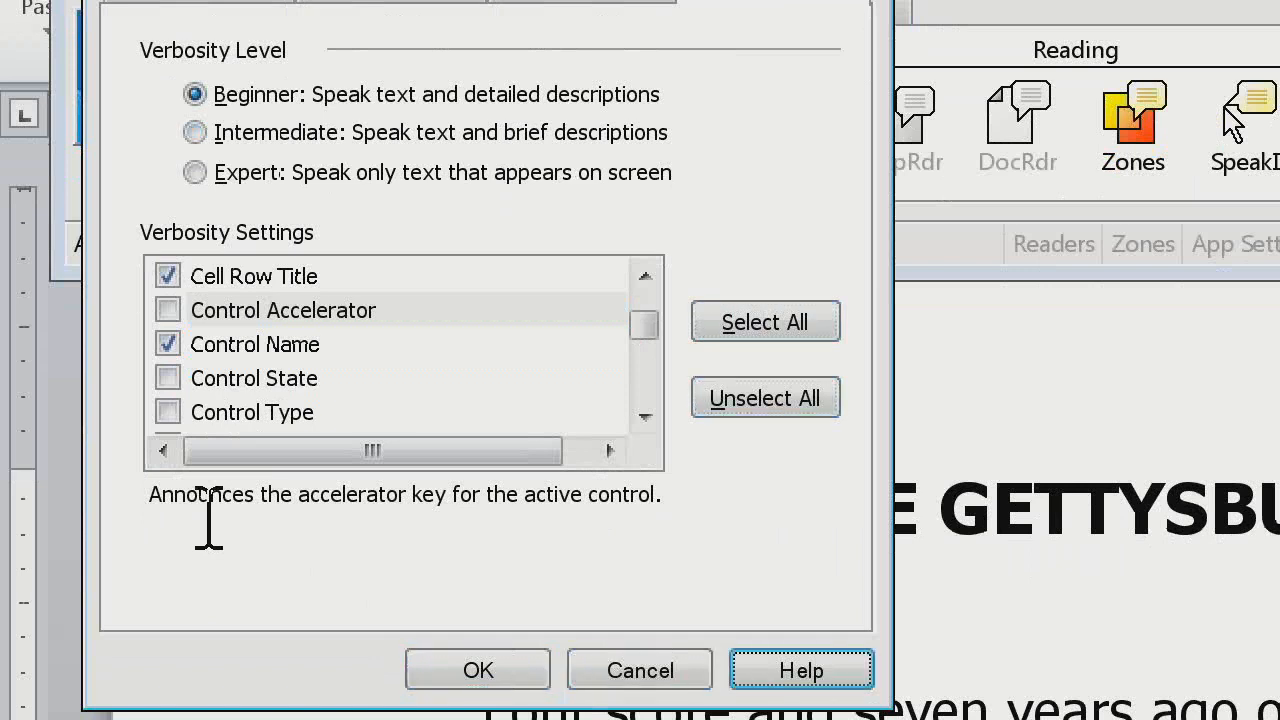
Turn the Control Accelerator, Control State and Control Type announcements back on and move the focus to Unselect All to compare
left_click(168, 311)
left_click(167, 378)
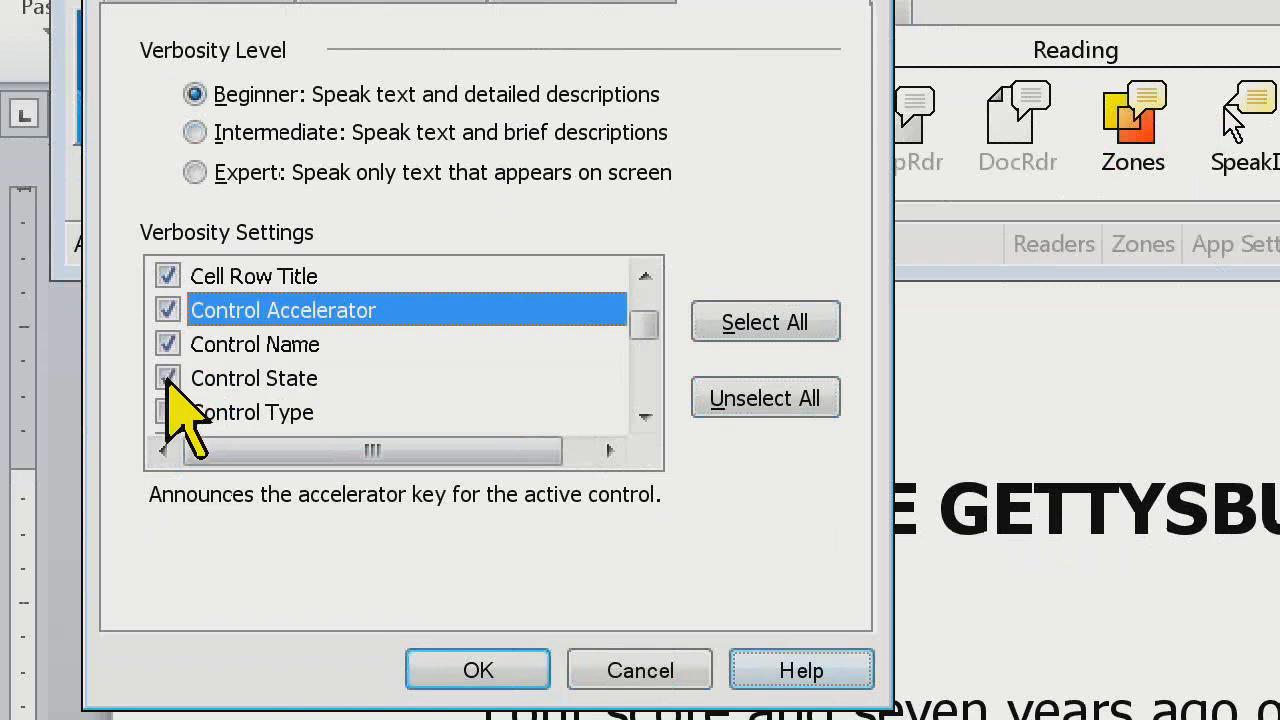
left_click(167, 414)
key("Tab")
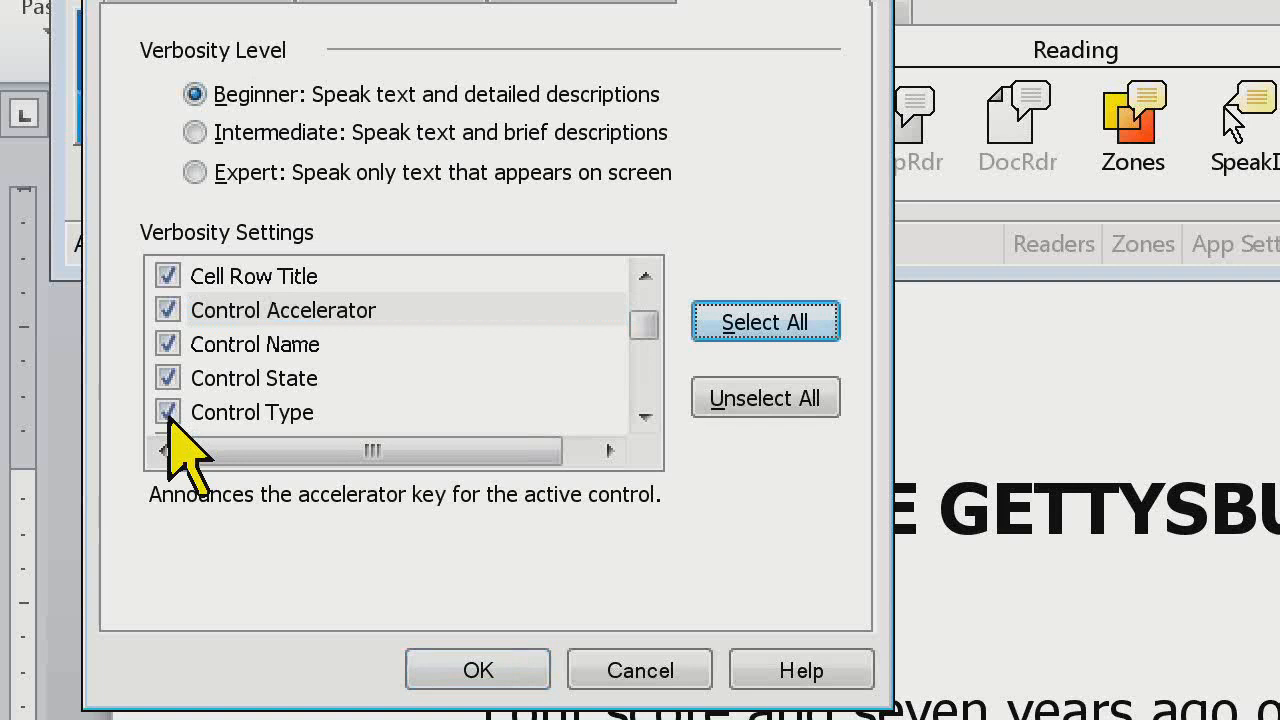
key("Tab")
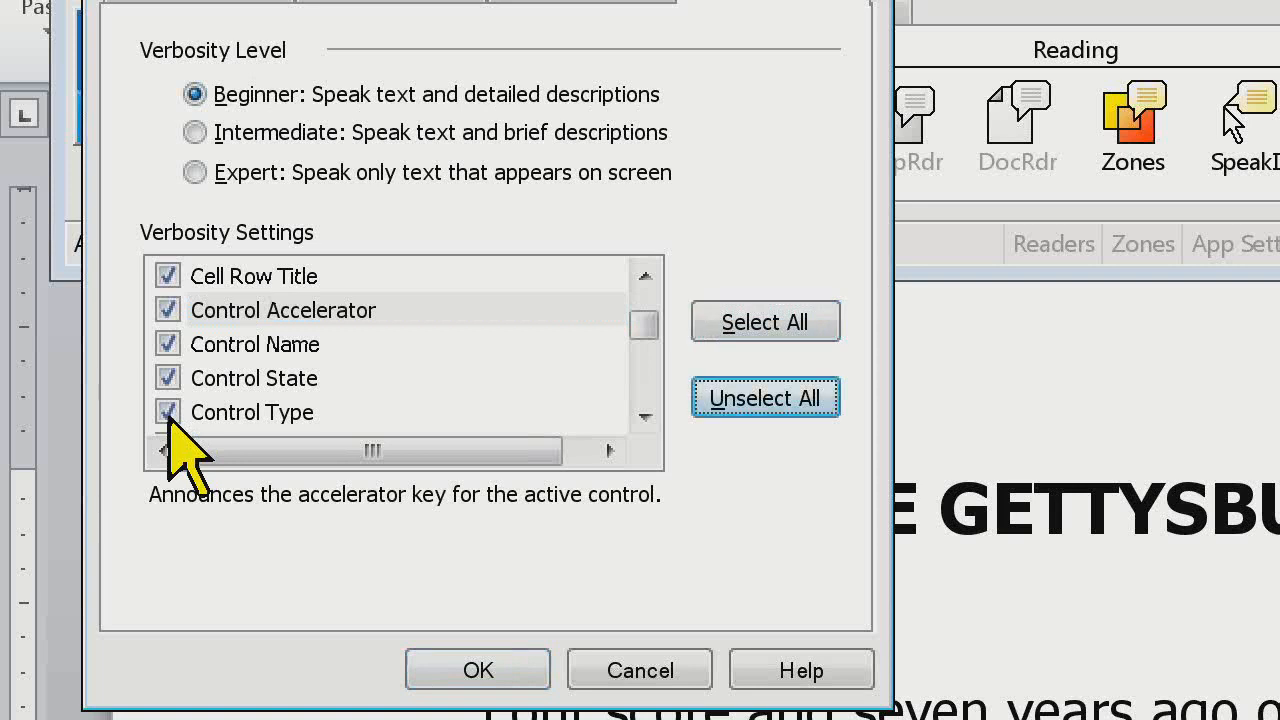
Turn off the Control Accelerator, Control State and Control Type announcements again and review the neighbouring control settings
left_click(169, 305)
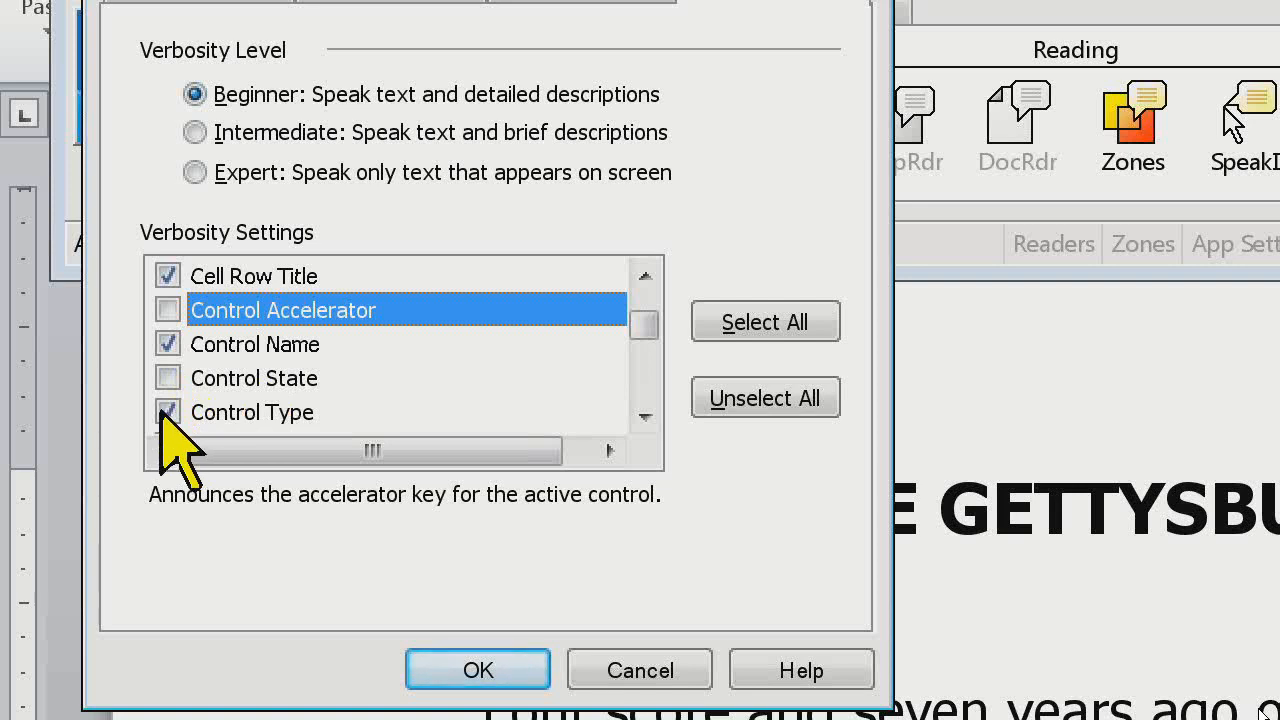
left_click(166, 411)
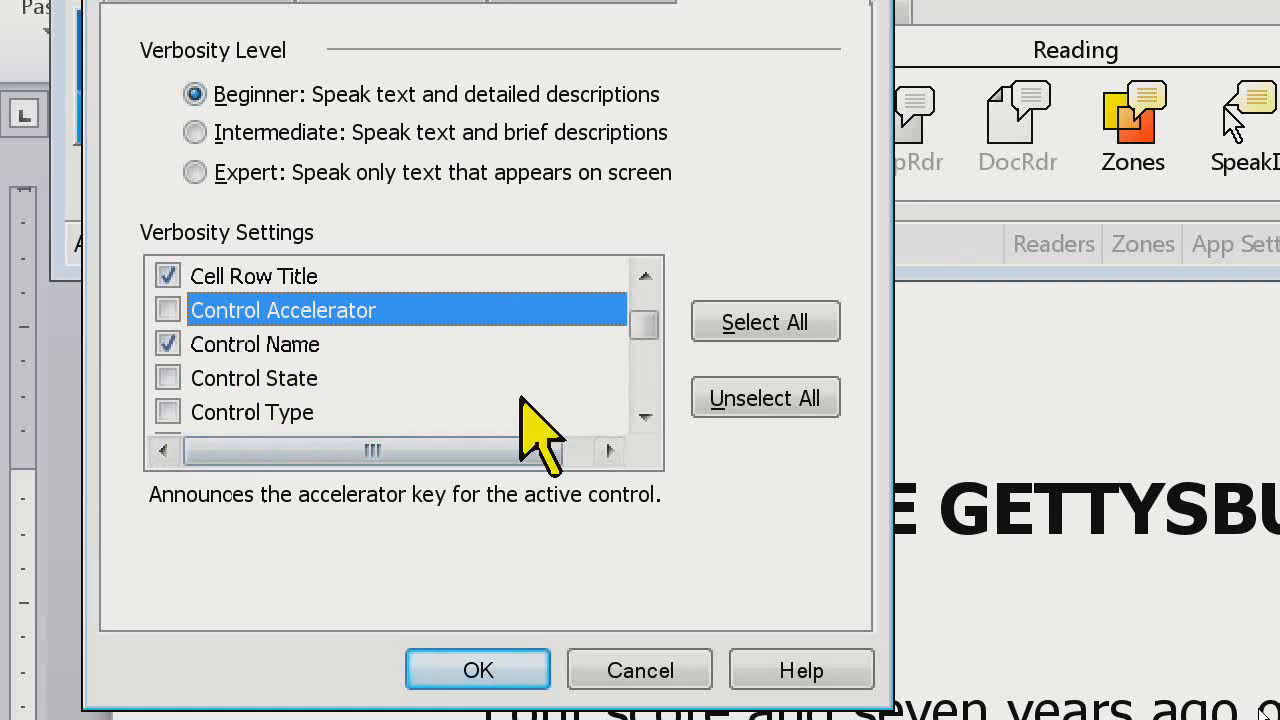
left_click(644, 416)
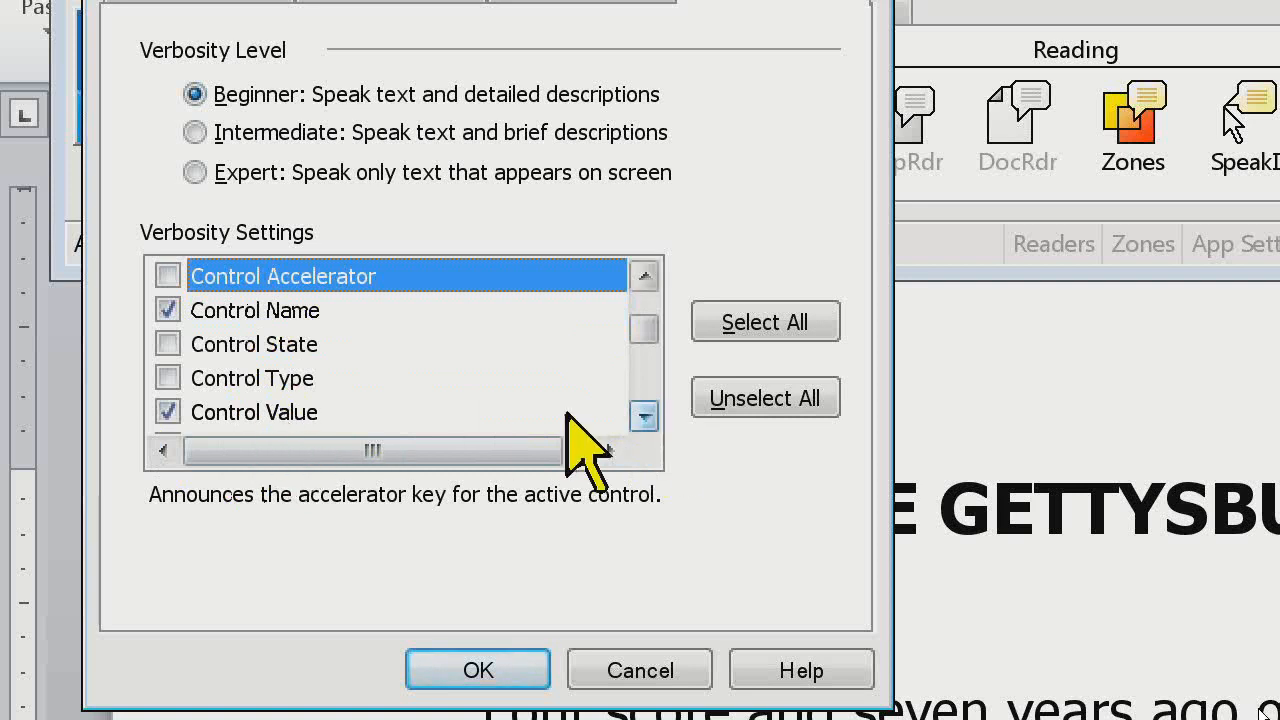
left_click(644, 416)
left_click(644, 416)
left_click(644, 276)
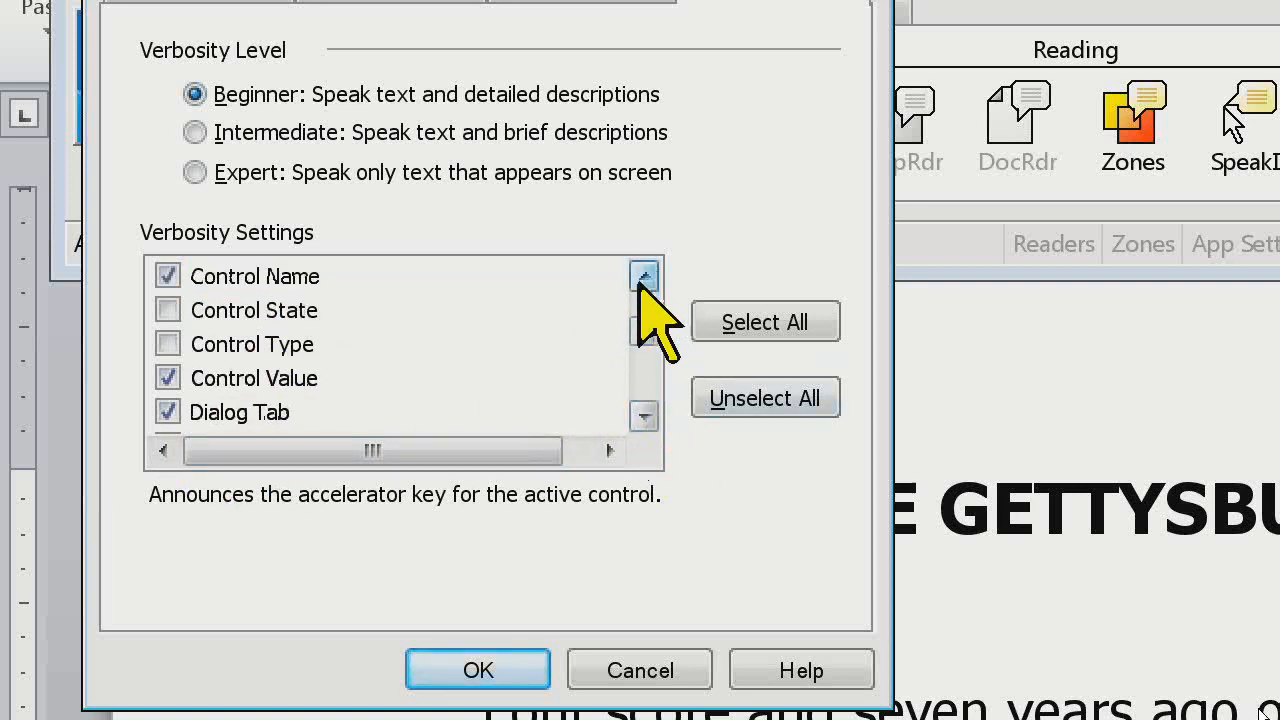
left_click(644, 276)
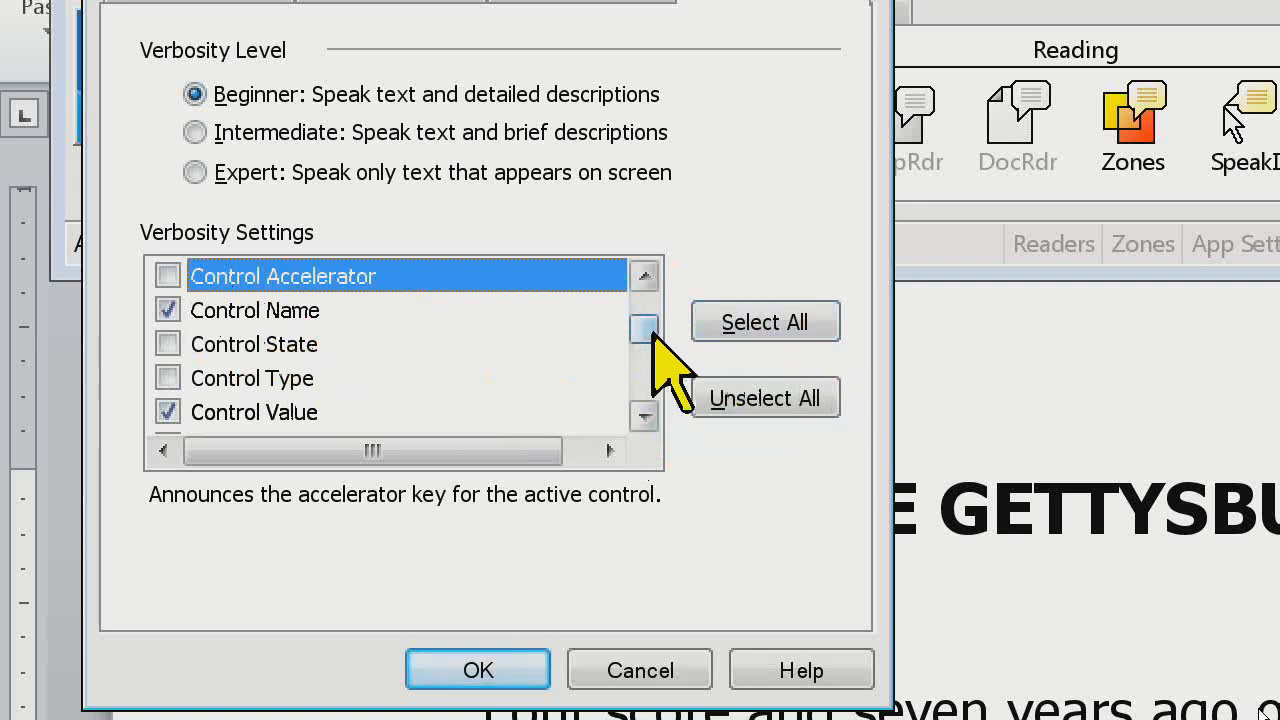
Turn off the Window Title announcement, accept the verbosity settings, and return to the magnifier controls
left_click_drag(640, 323, 540, 394)
left_click(168, 310)
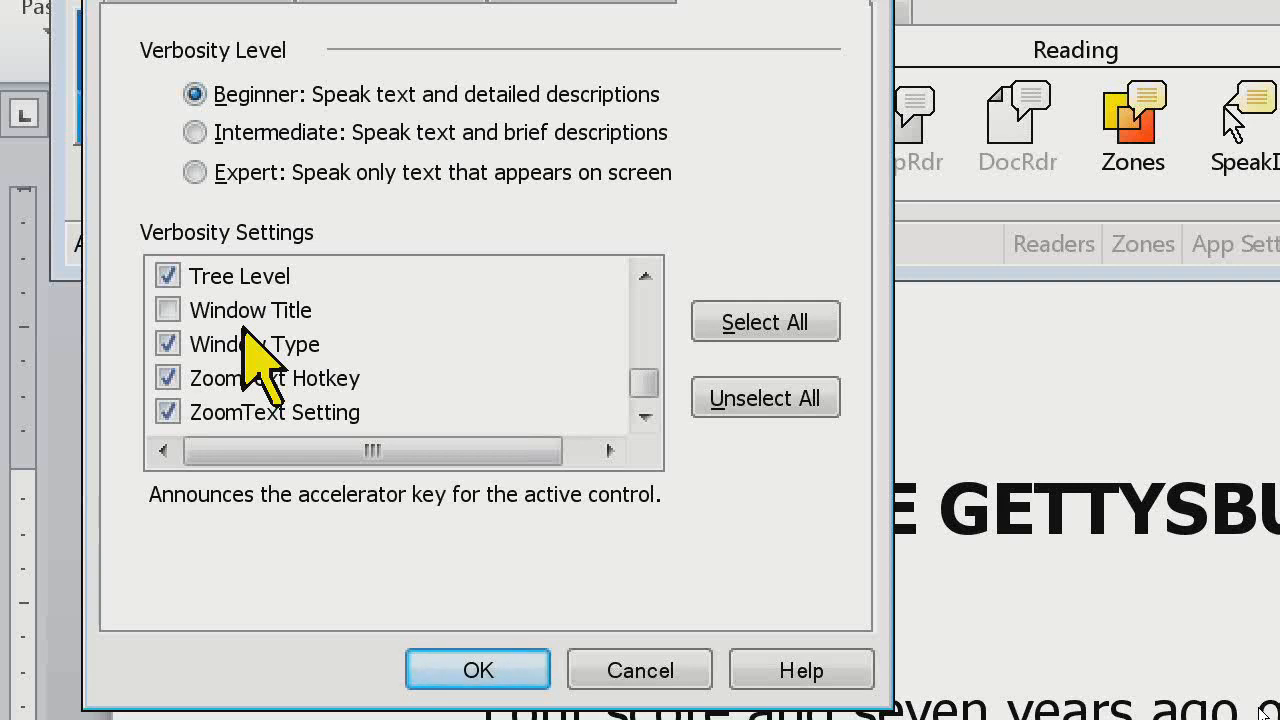
key("Return")
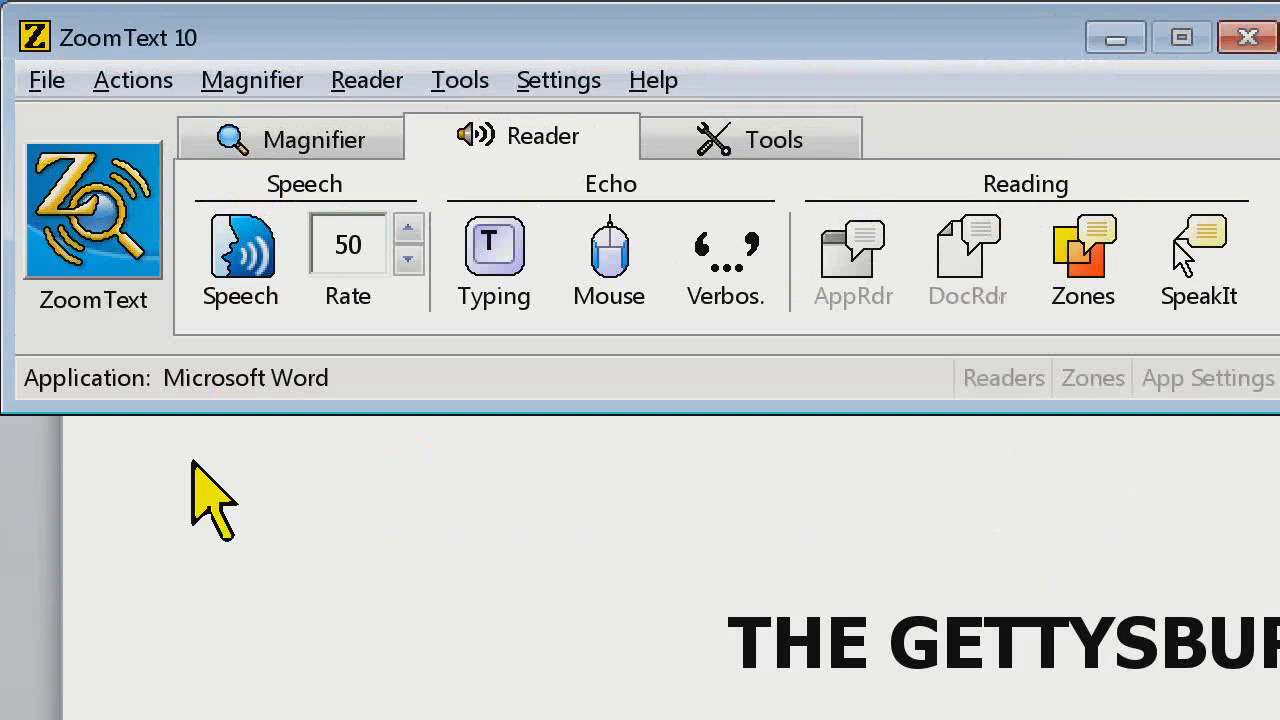
left_click(238, 148)
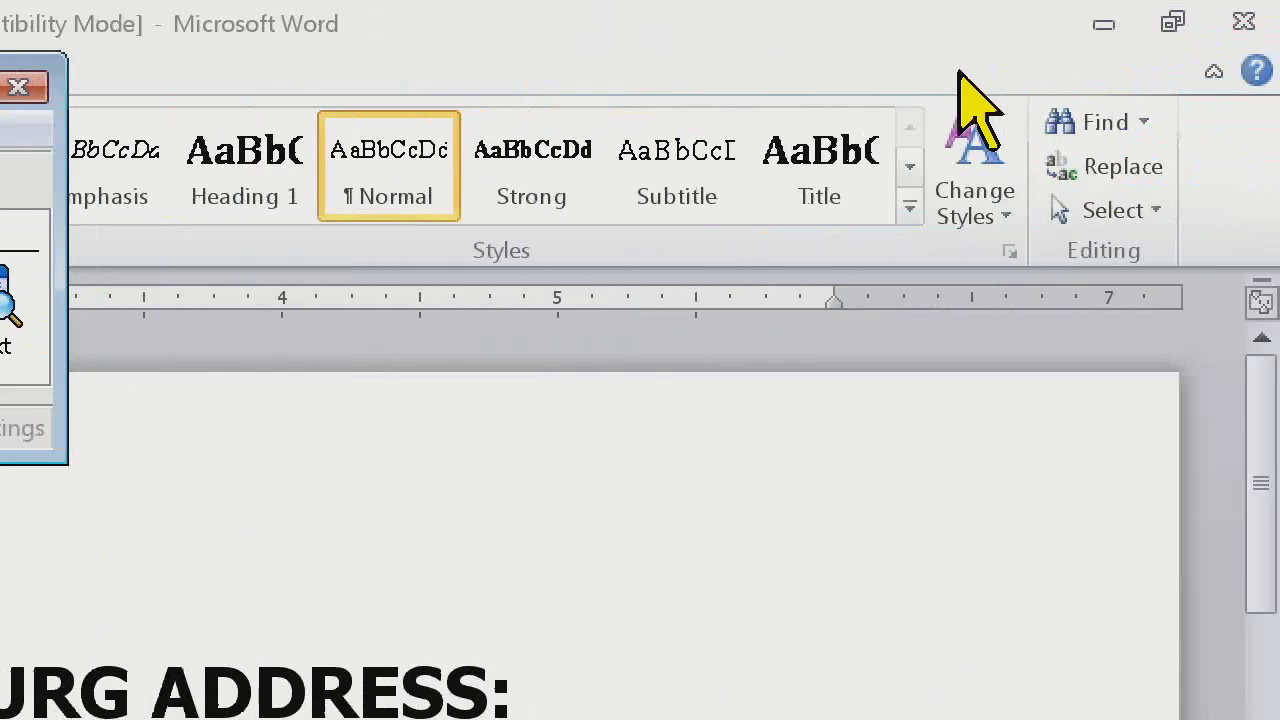
key("super+d")
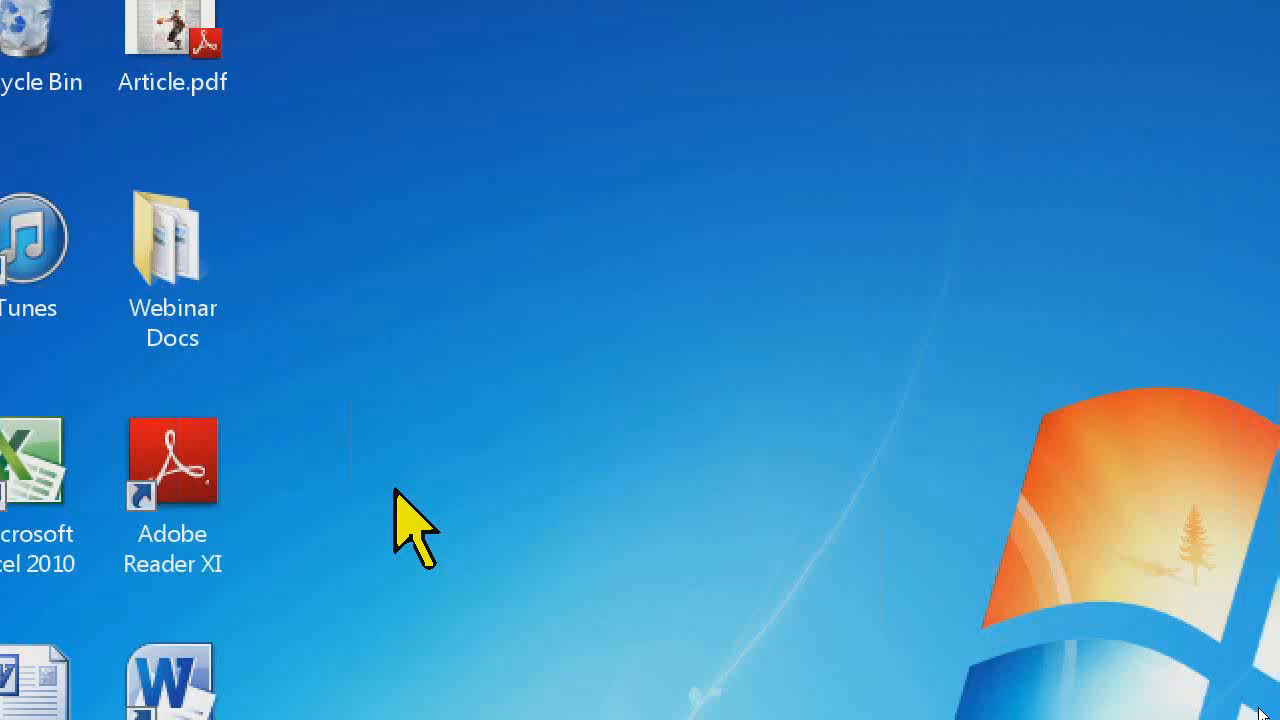
key("ctrl+shift+u")
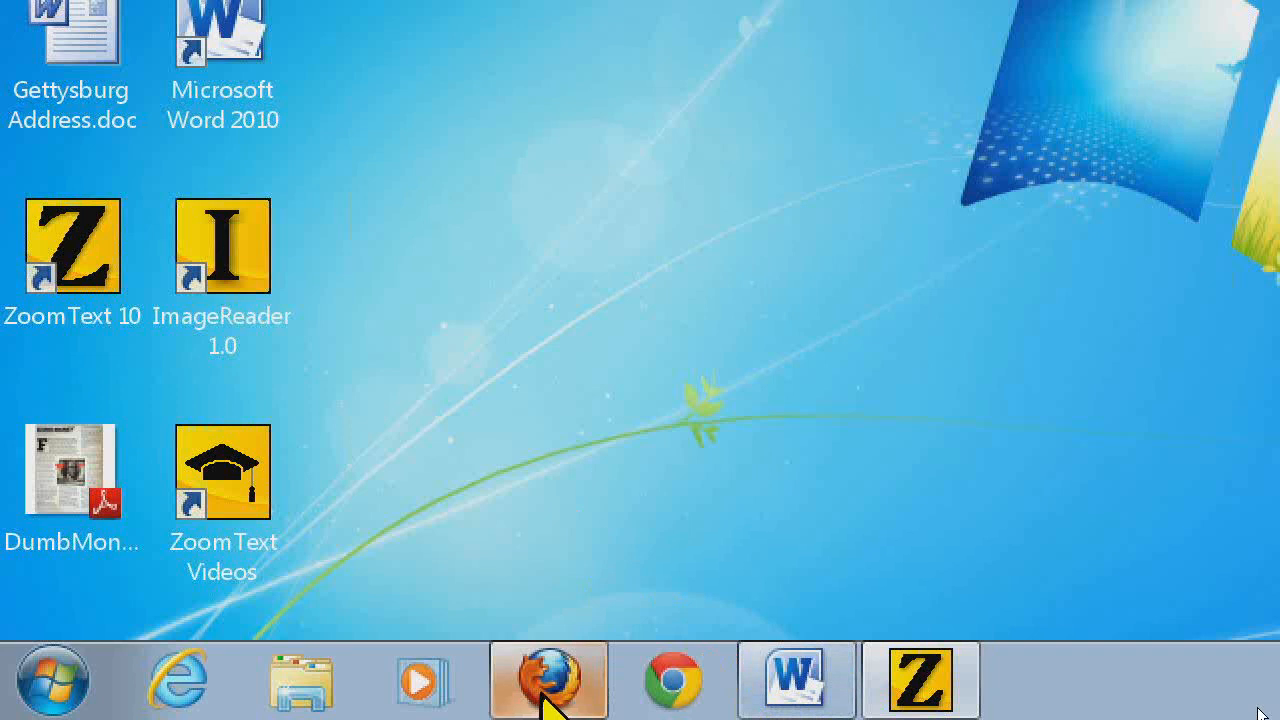
left_click(546, 700)
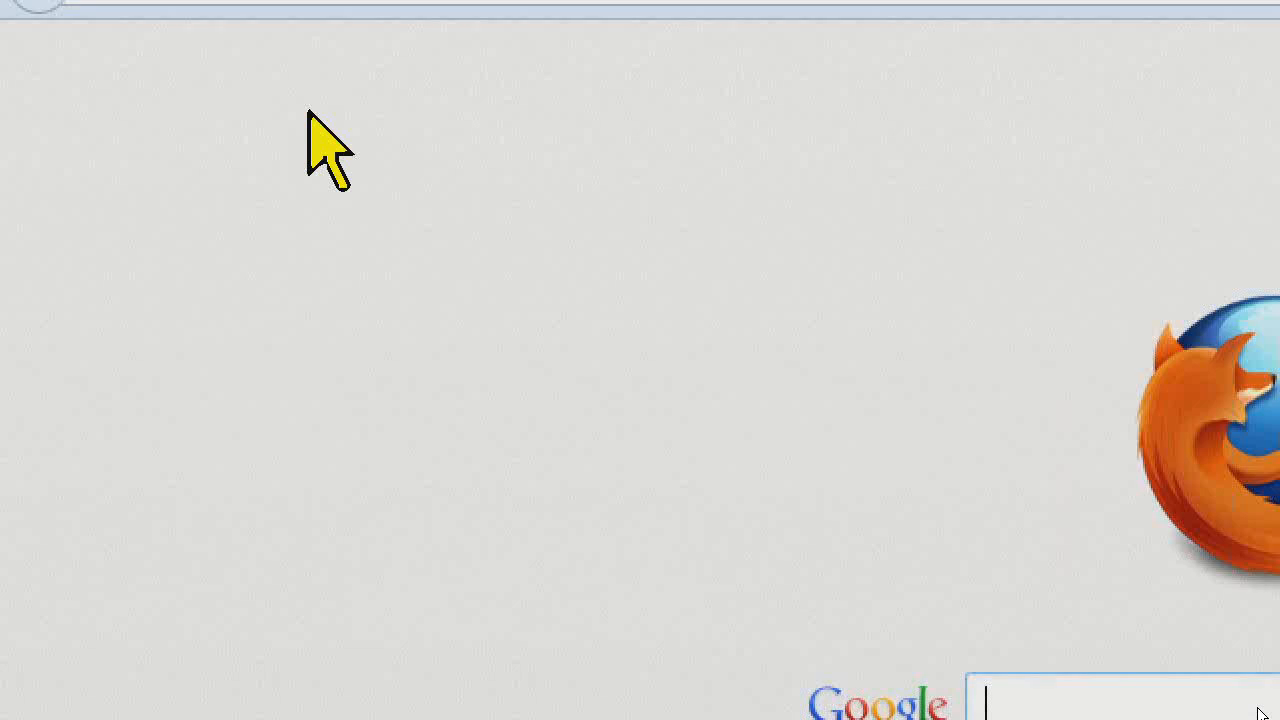
type("www.aisquared.com/")
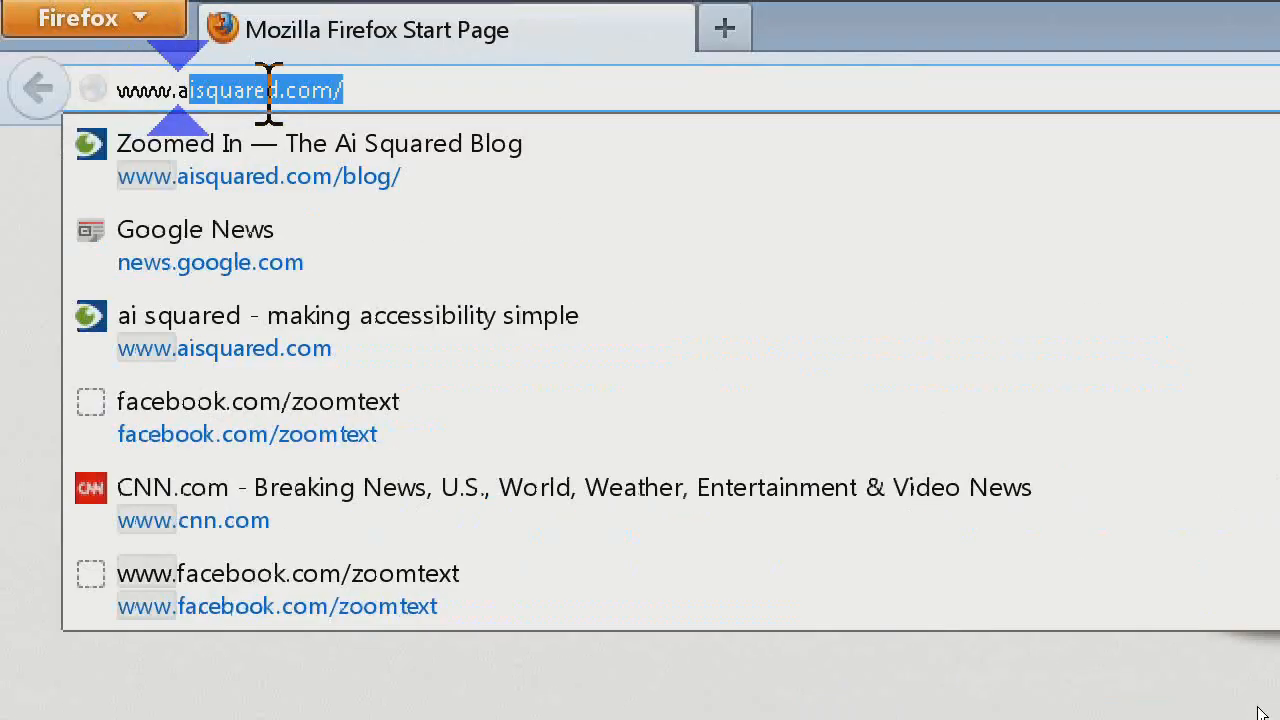
key("Down")
key("Down")
key("Return")
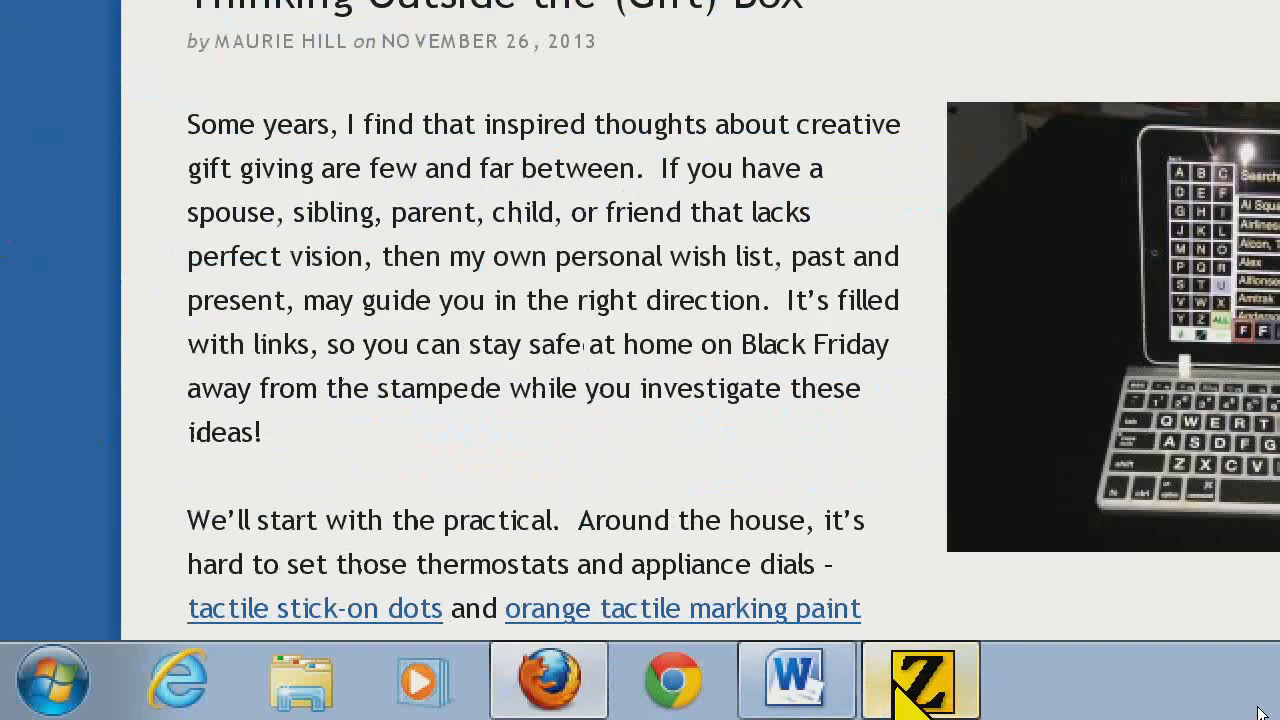
Bring up ZoomText over the blog, set the magnification power to 4x and the zoom window type to Overlay
left_click(893, 690)
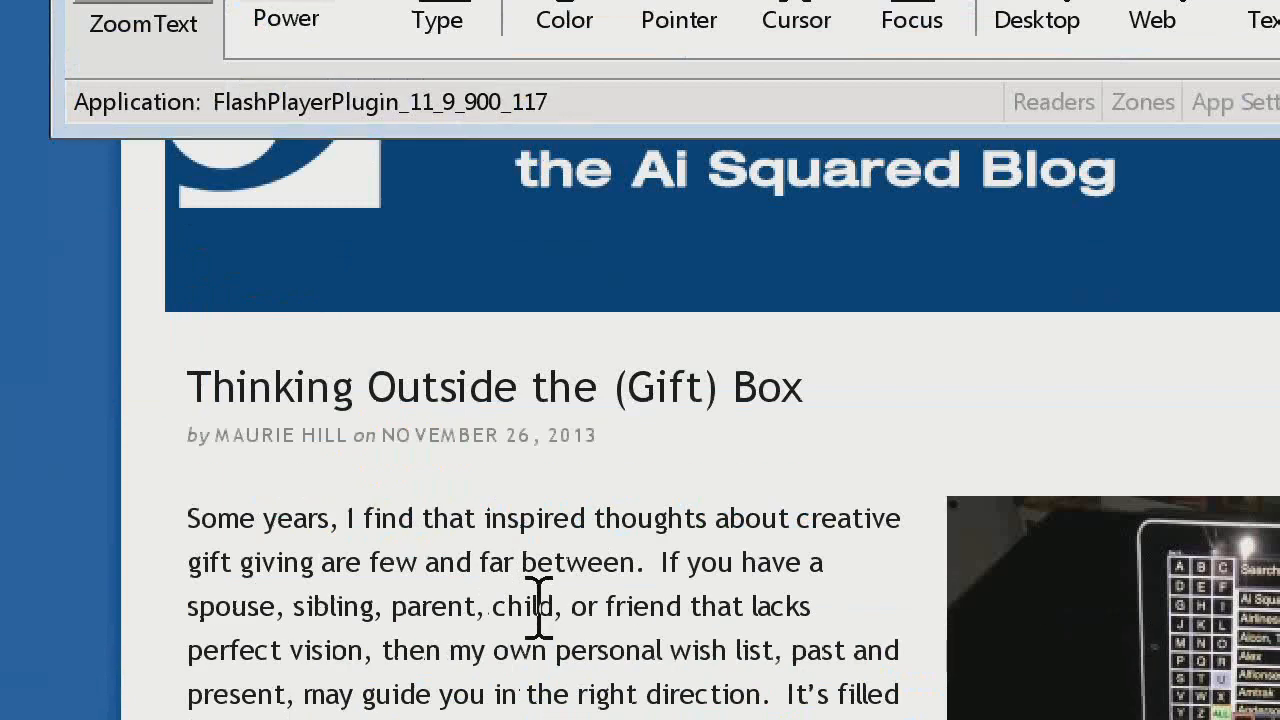
left_click(532, 602)
key("ctrl+shift+u")
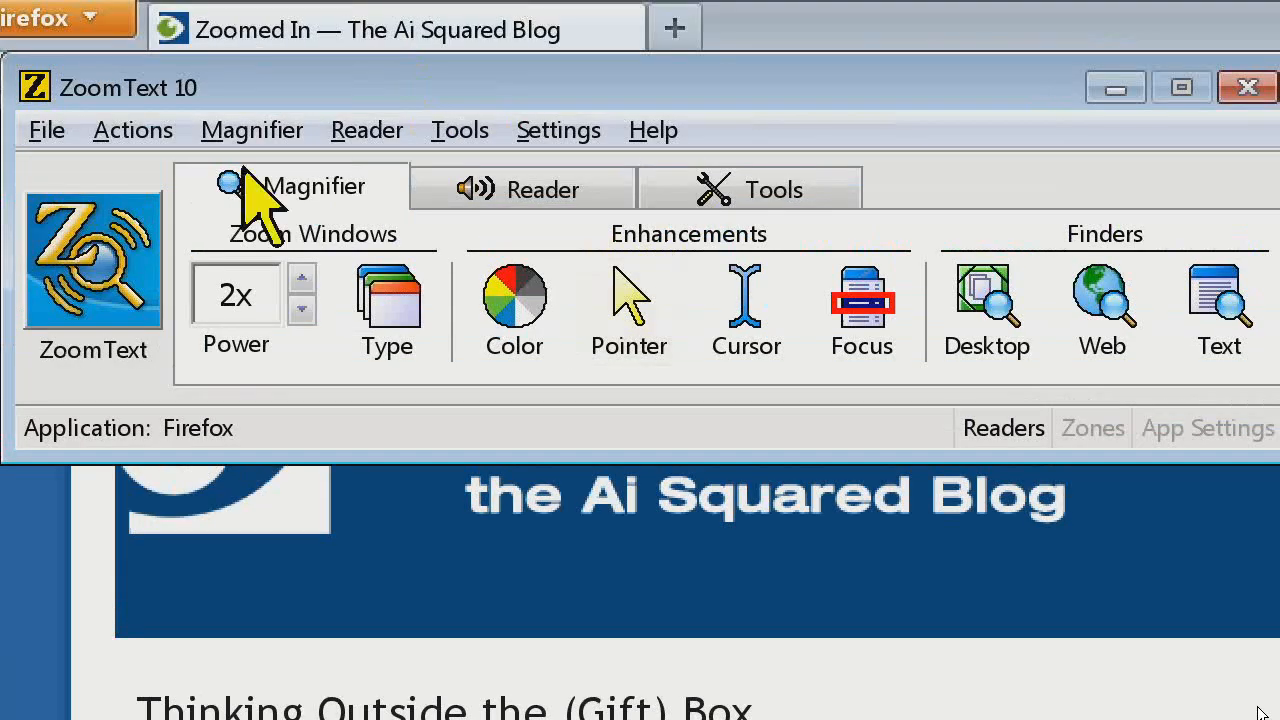
left_click(303, 283)
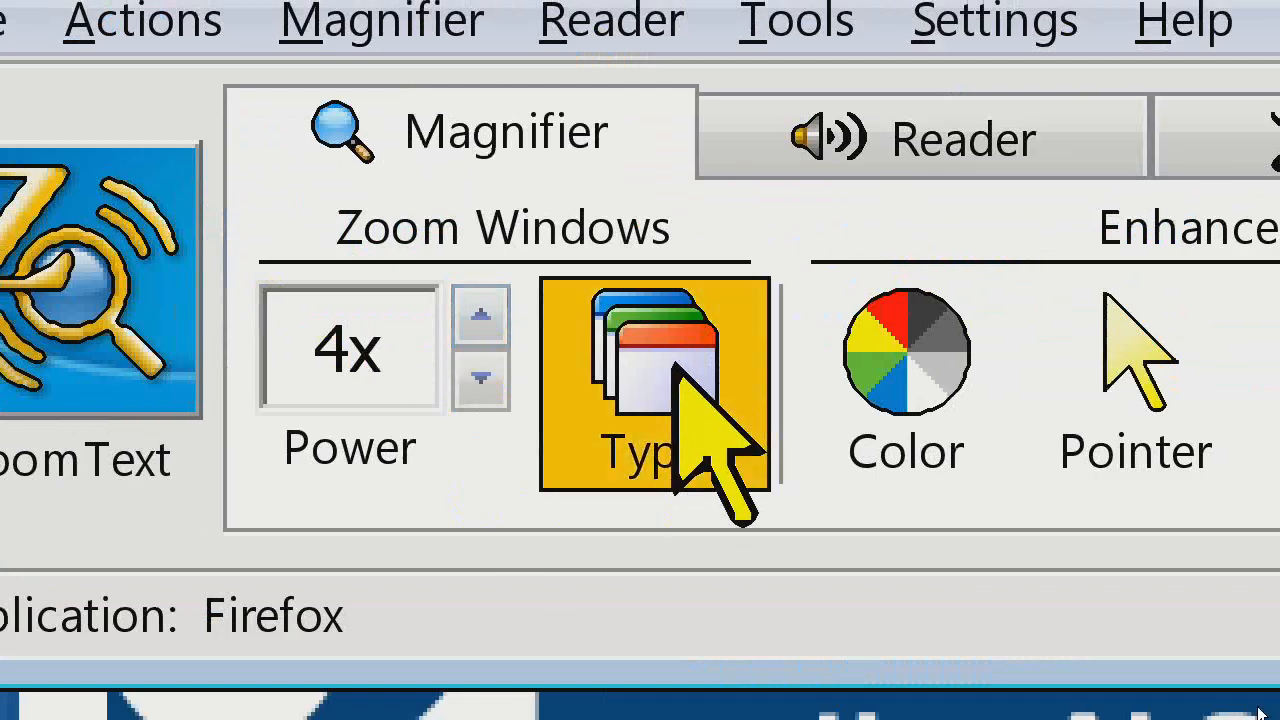
left_click(396, 290)
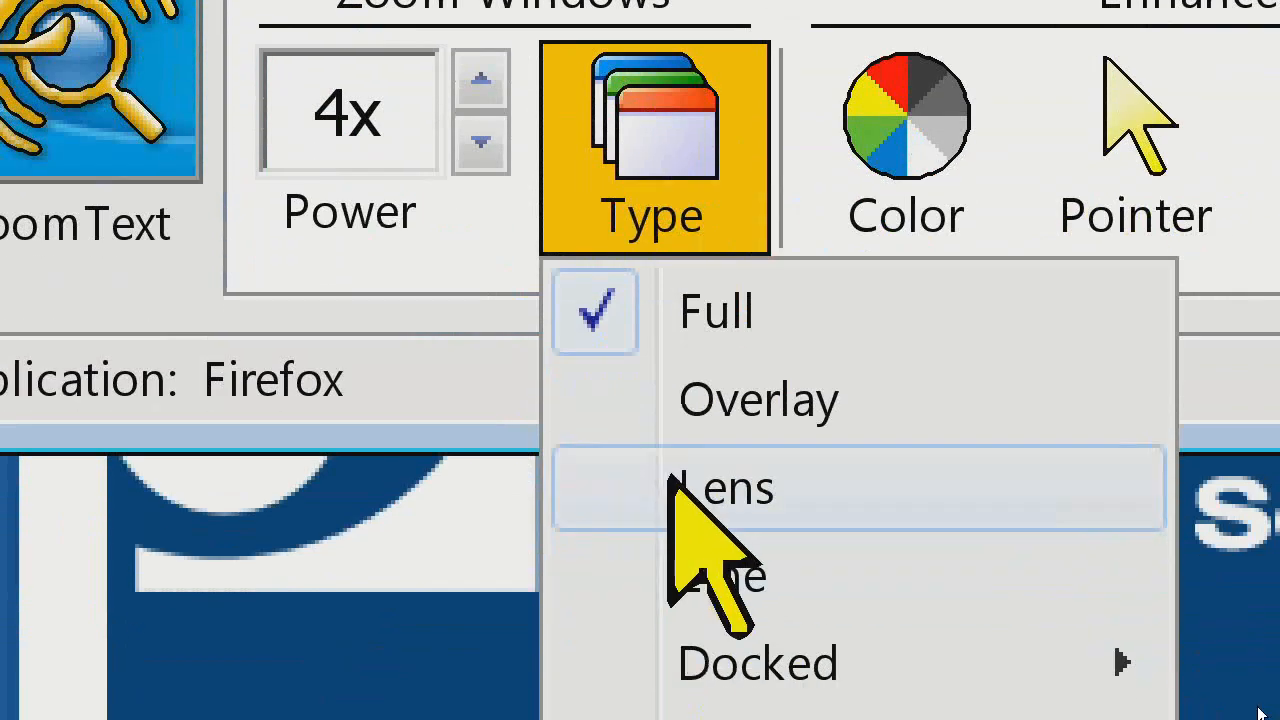
left_click(700, 405)
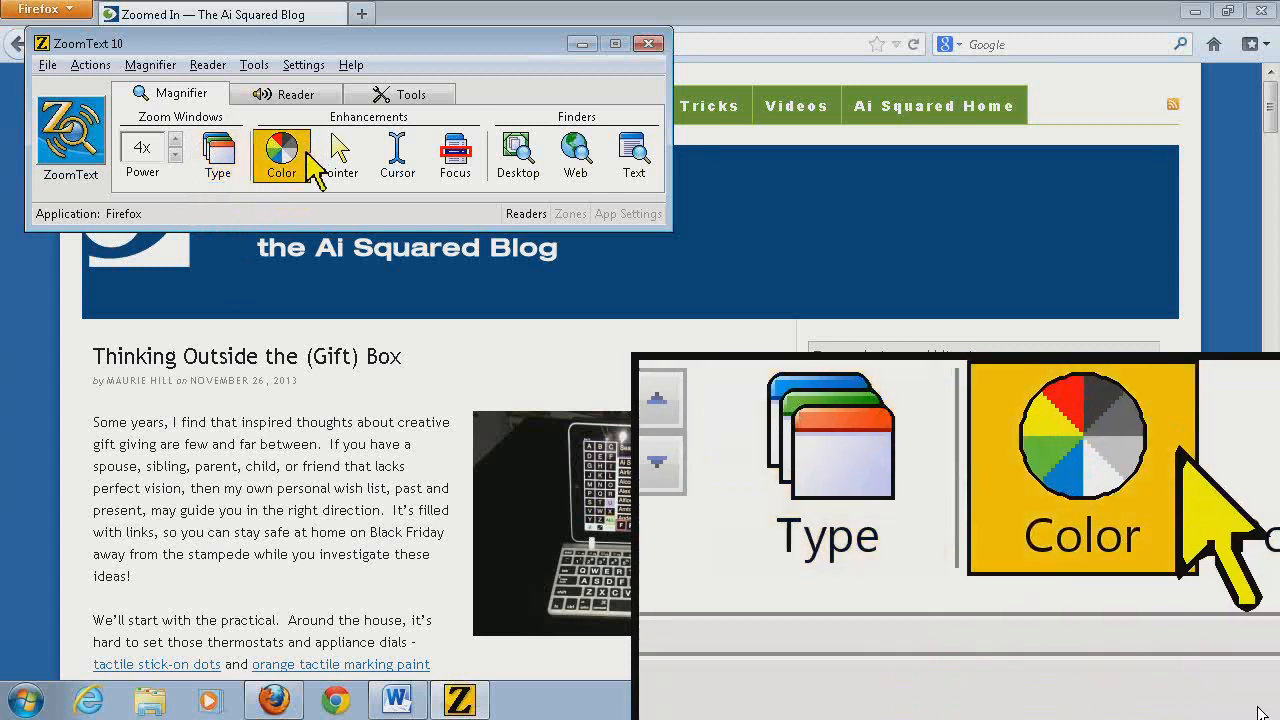
Apply the Yellow with Full Cross pointer scheme
left_click(336, 185)
mouse_move(370, 218)
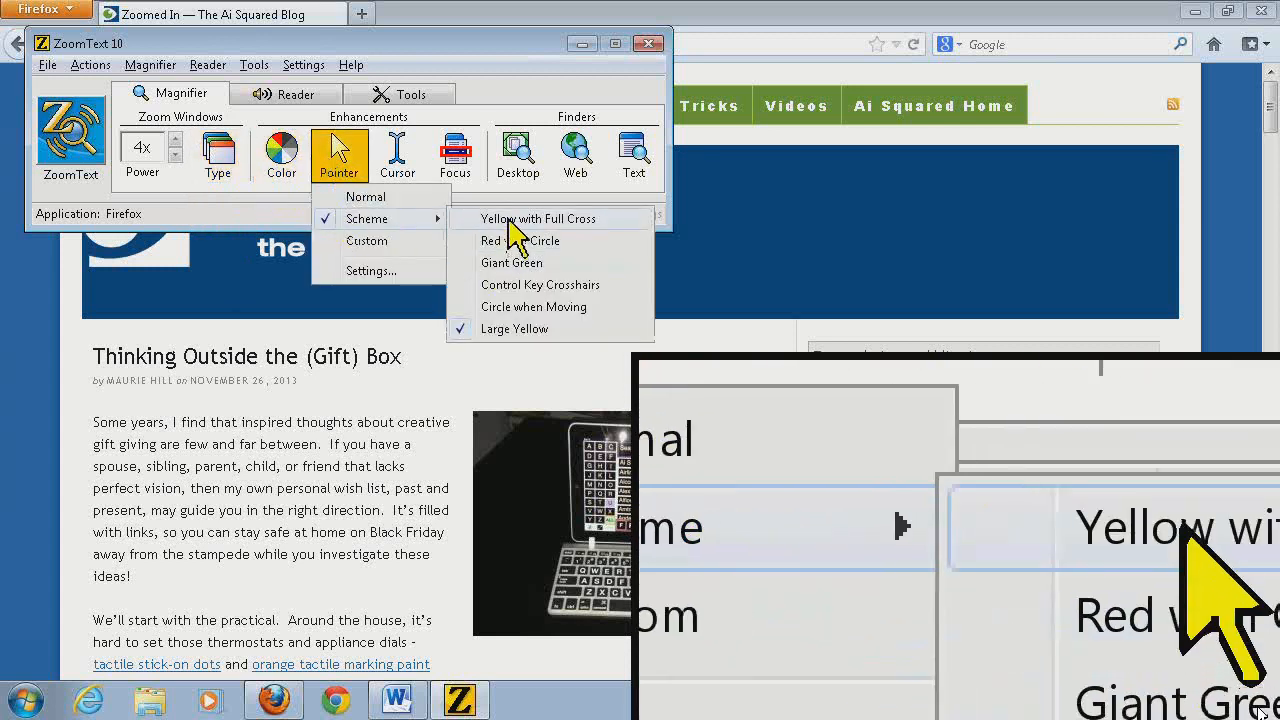
left_click(506, 218)
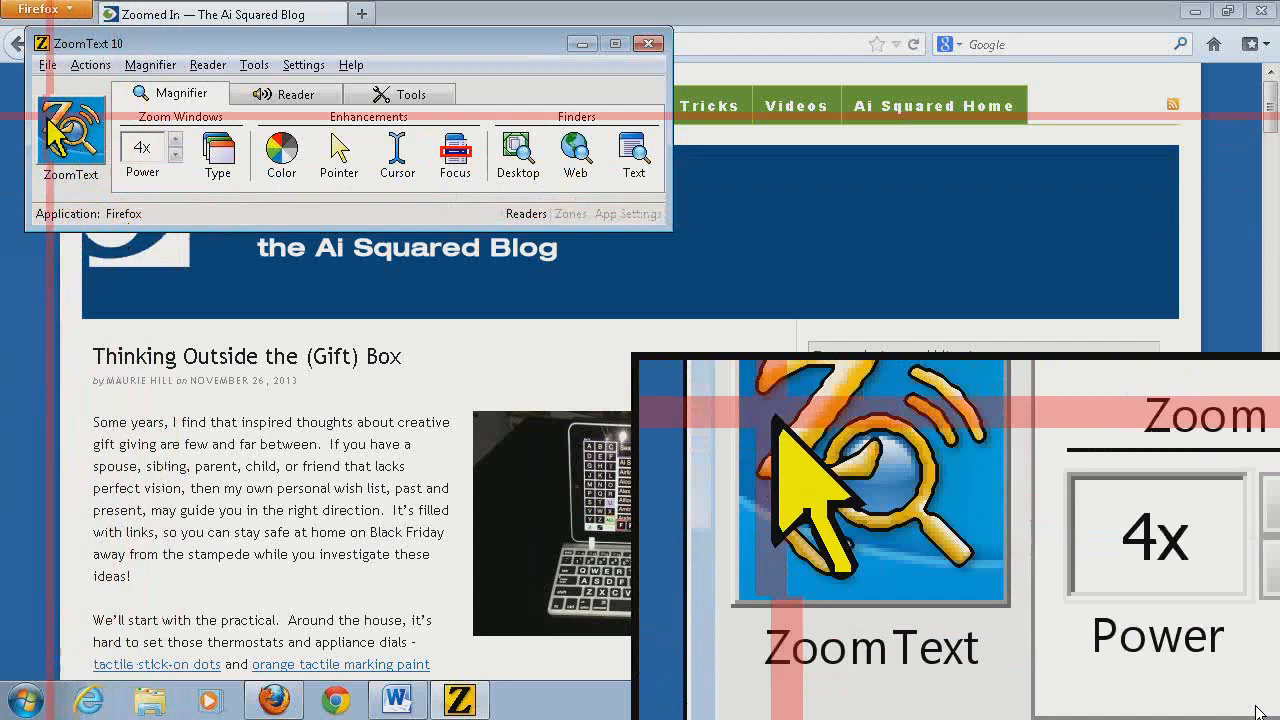
Save the current settings as application settings for Firefox
left_click(45, 67)
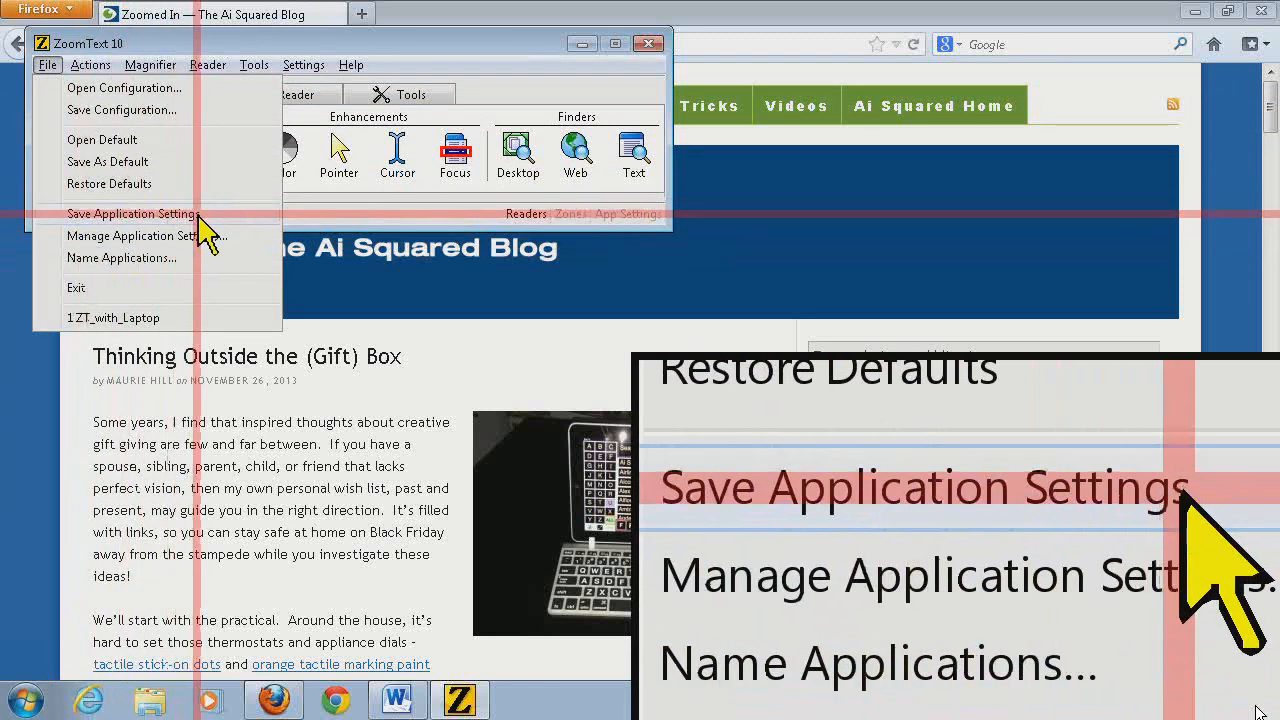
left_click(130, 214)
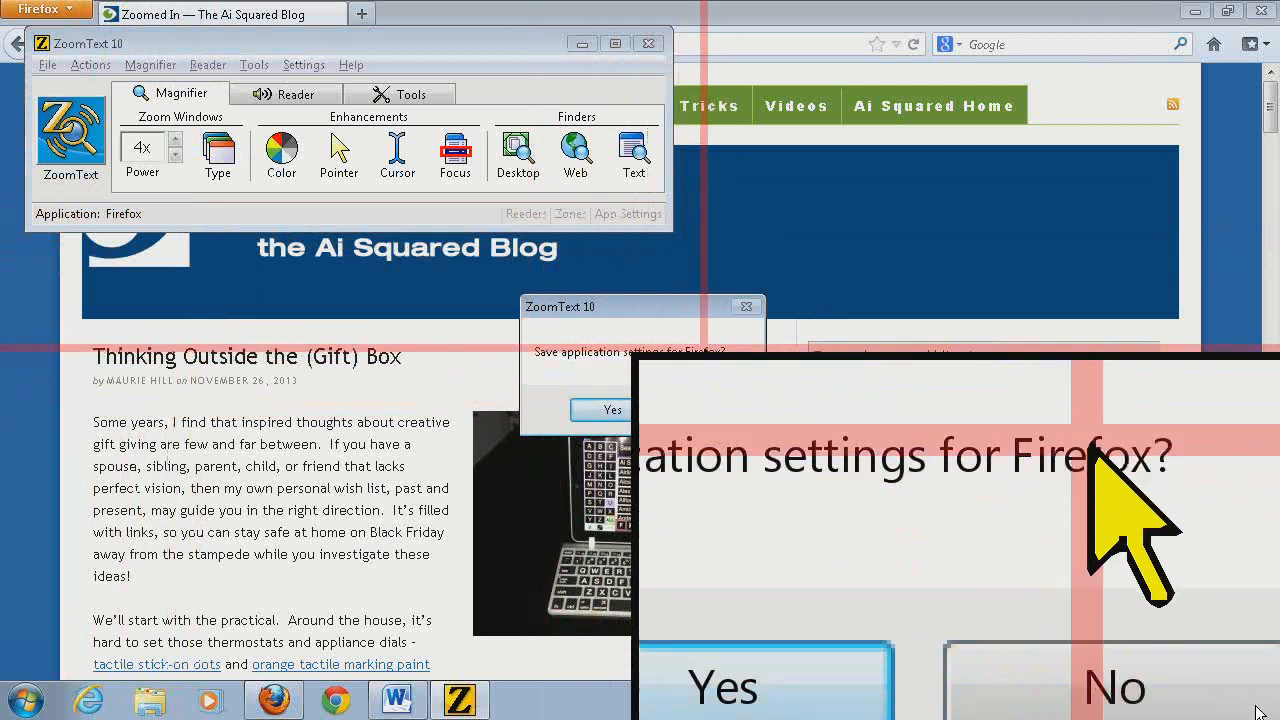
left_click(612, 414)
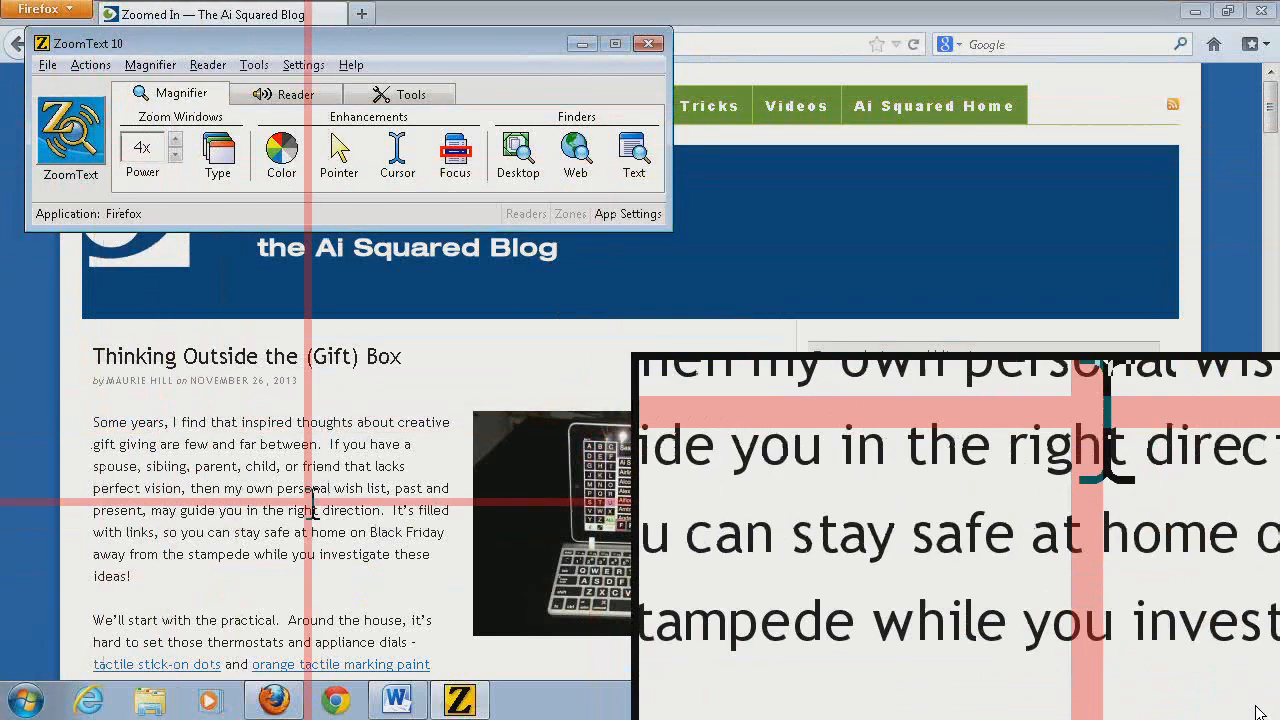
Switch between the Word document and the Firefox blog to compare their magnification, and bring up ZoomText over Word
left_click(400, 698)
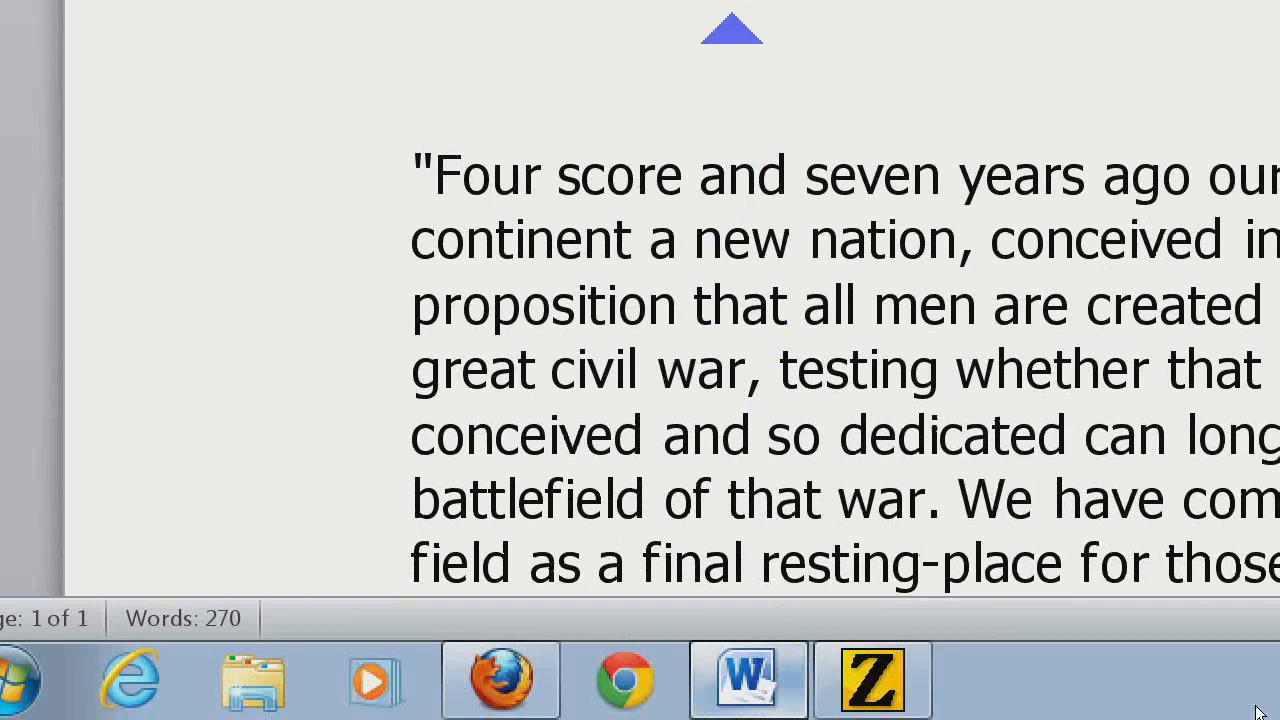
left_click(505, 695)
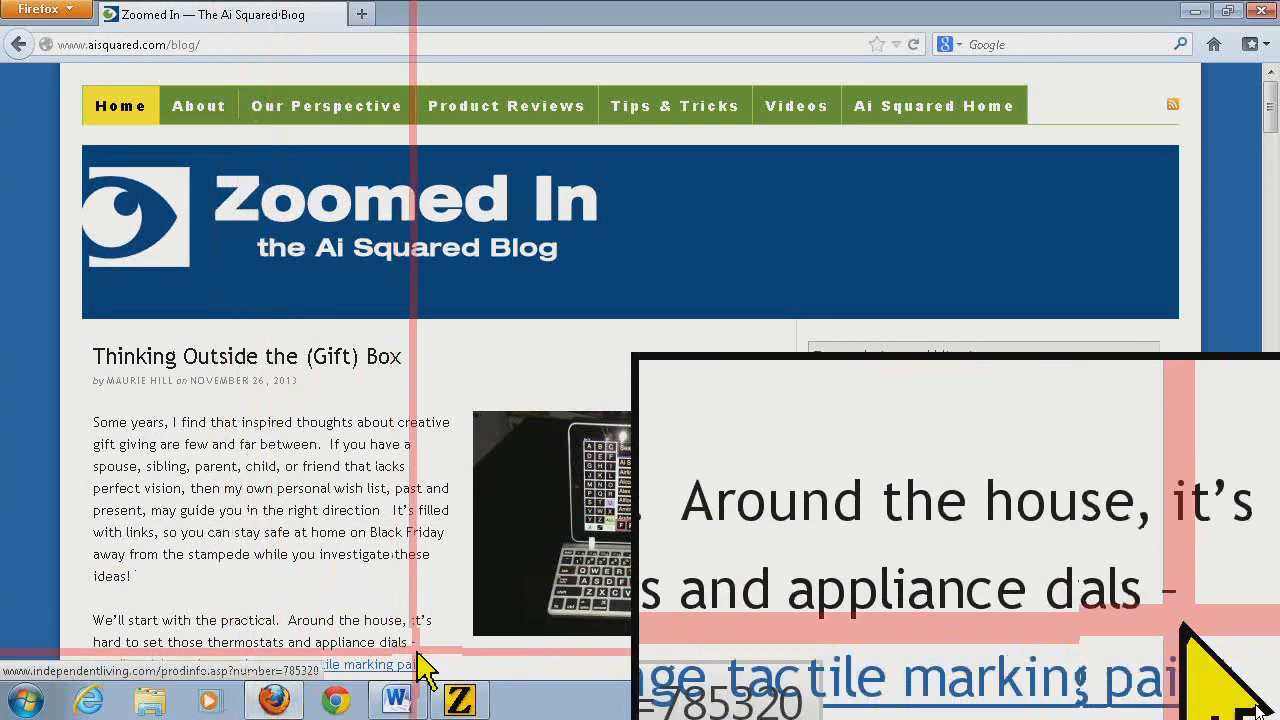
mouse_move(398, 705)
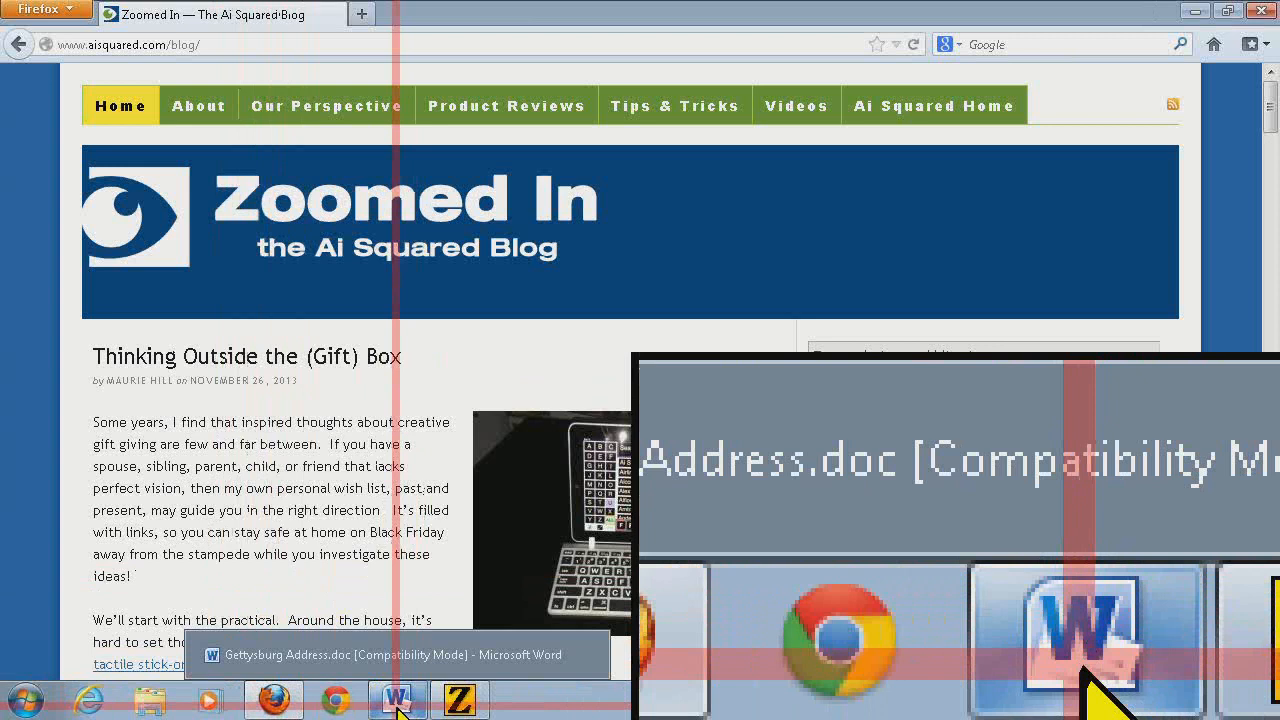
left_click(398, 705)
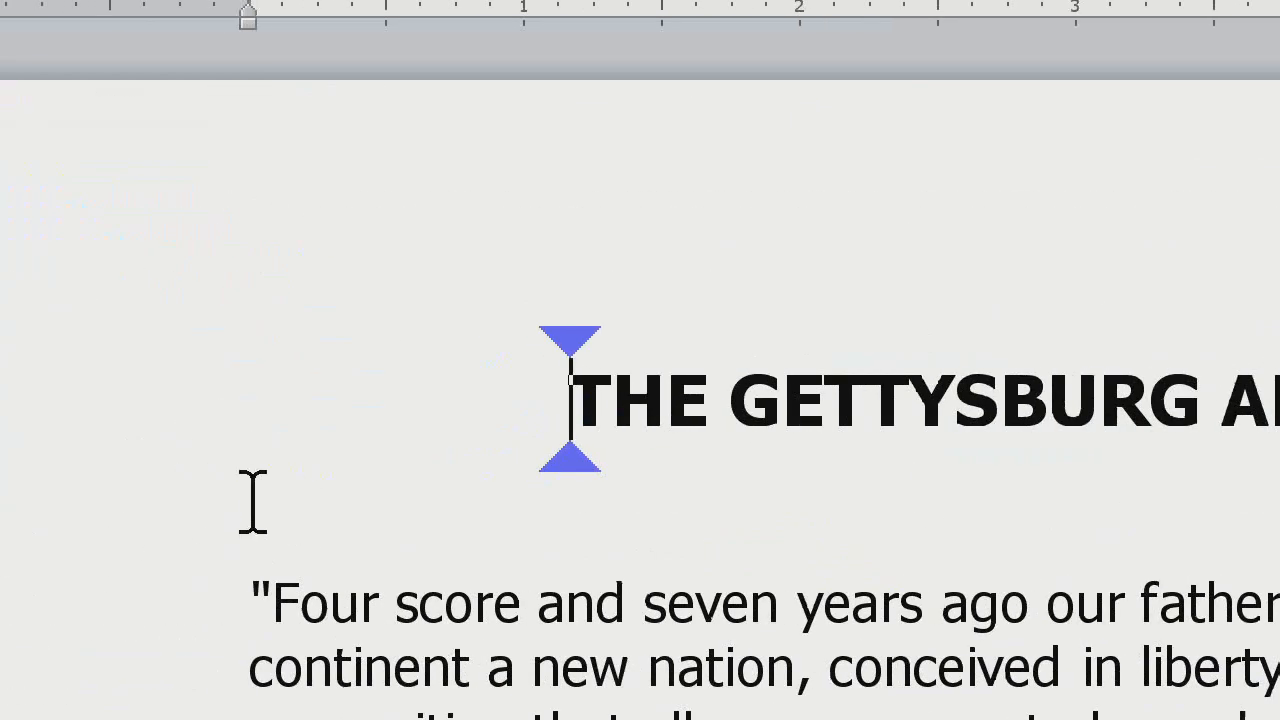
key("ctrl+shift+u")
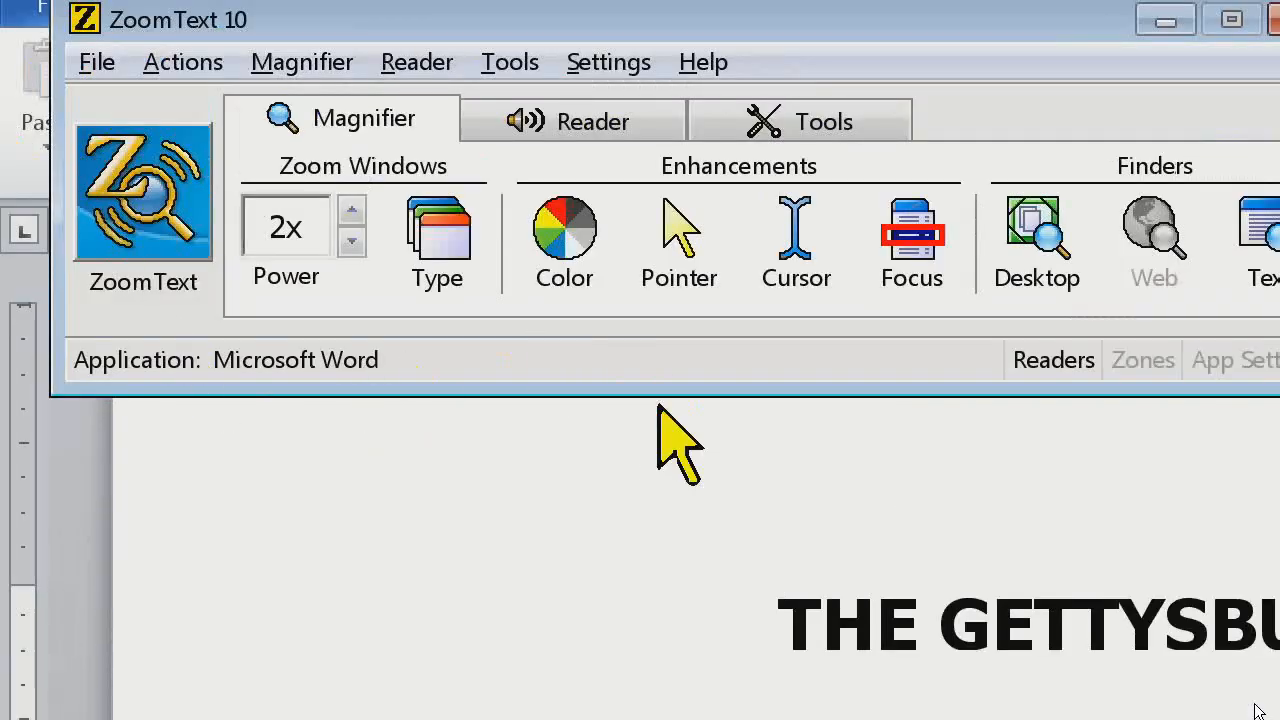
left_click(581, 296)
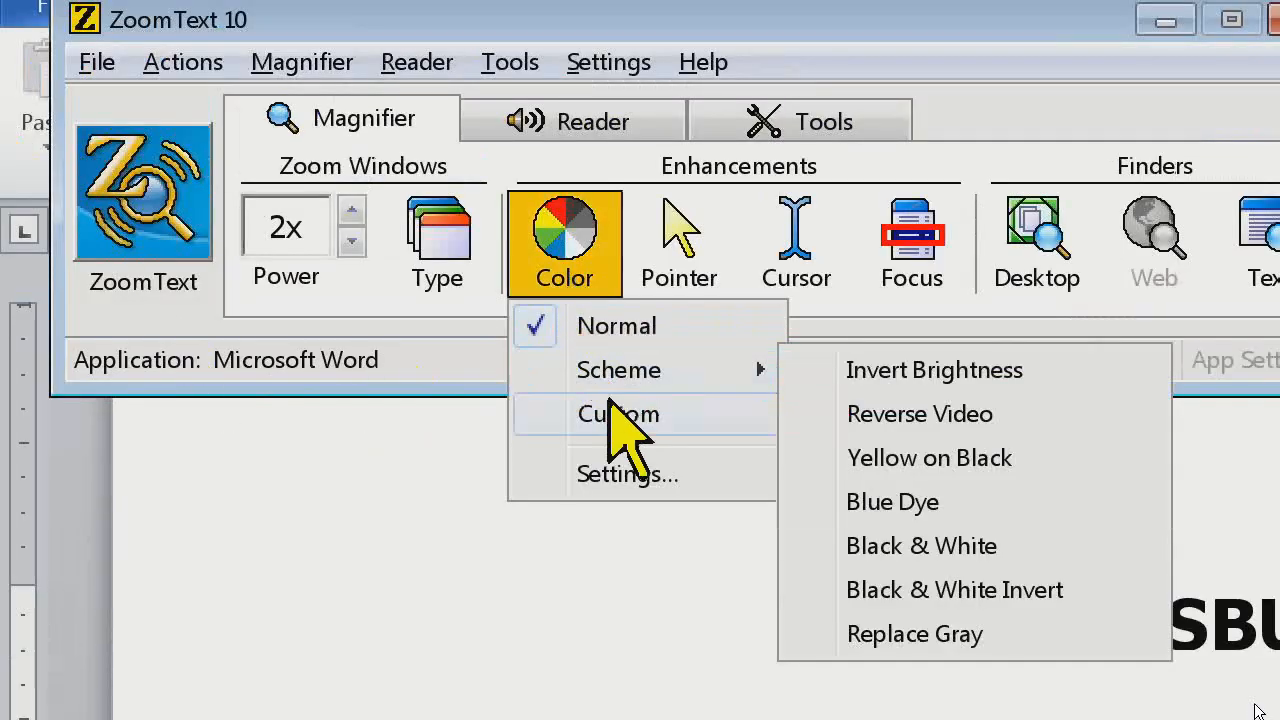
left_click(610, 415)
left_click(560, 262)
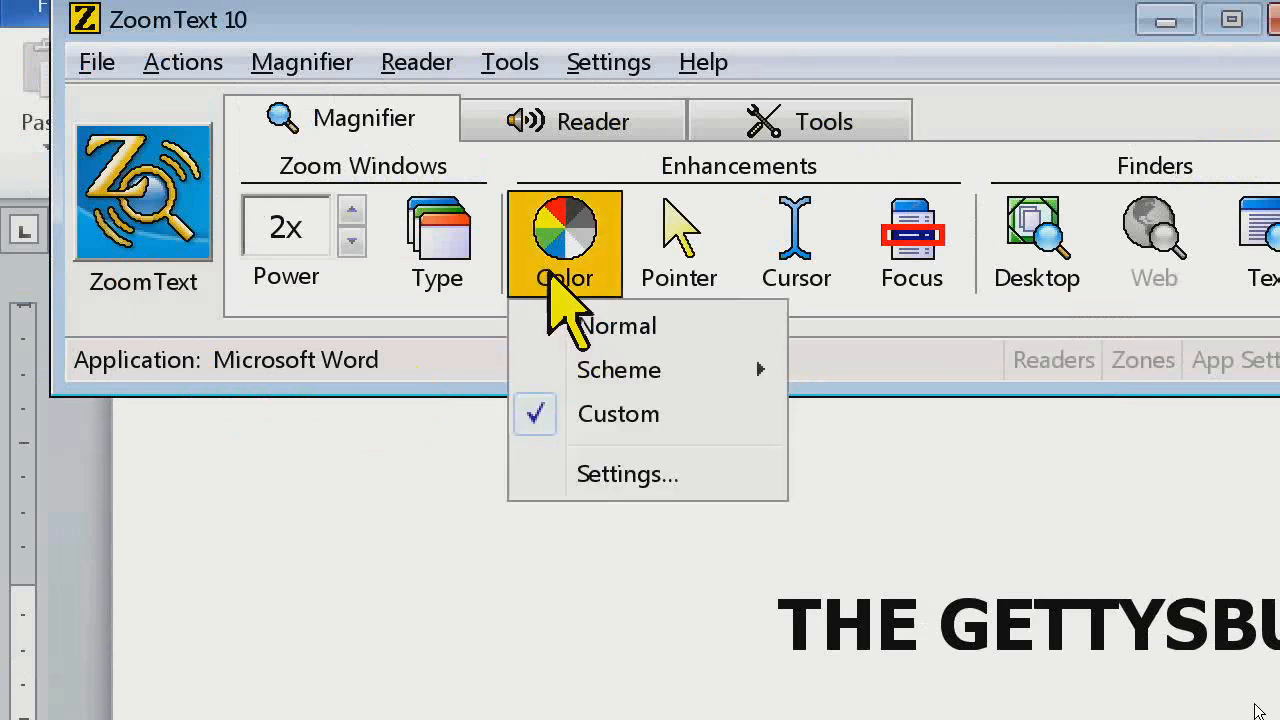
left_click(592, 325)
Open the color enhancement settings, choose a custom enhancement and set its effect to Two-Color
left_click(560, 250)
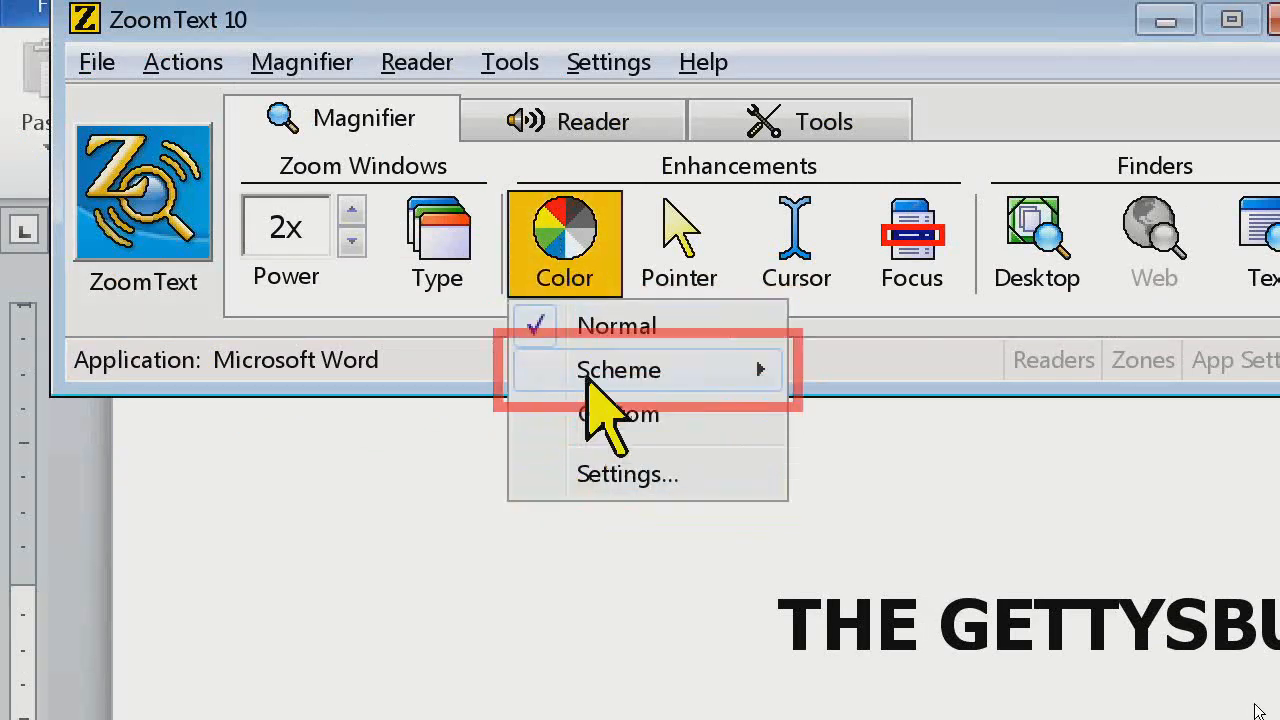
left_click(594, 478)
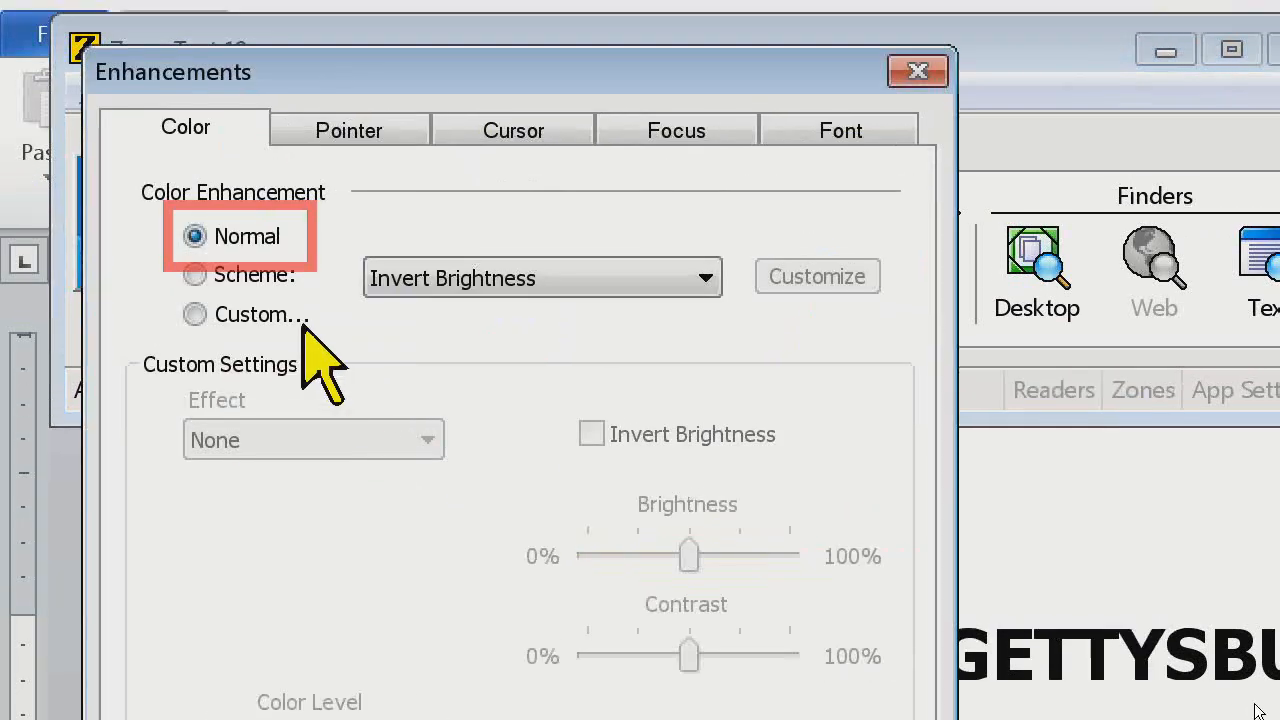
left_click(295, 316)
left_click(323, 440)
left_click(306, 434)
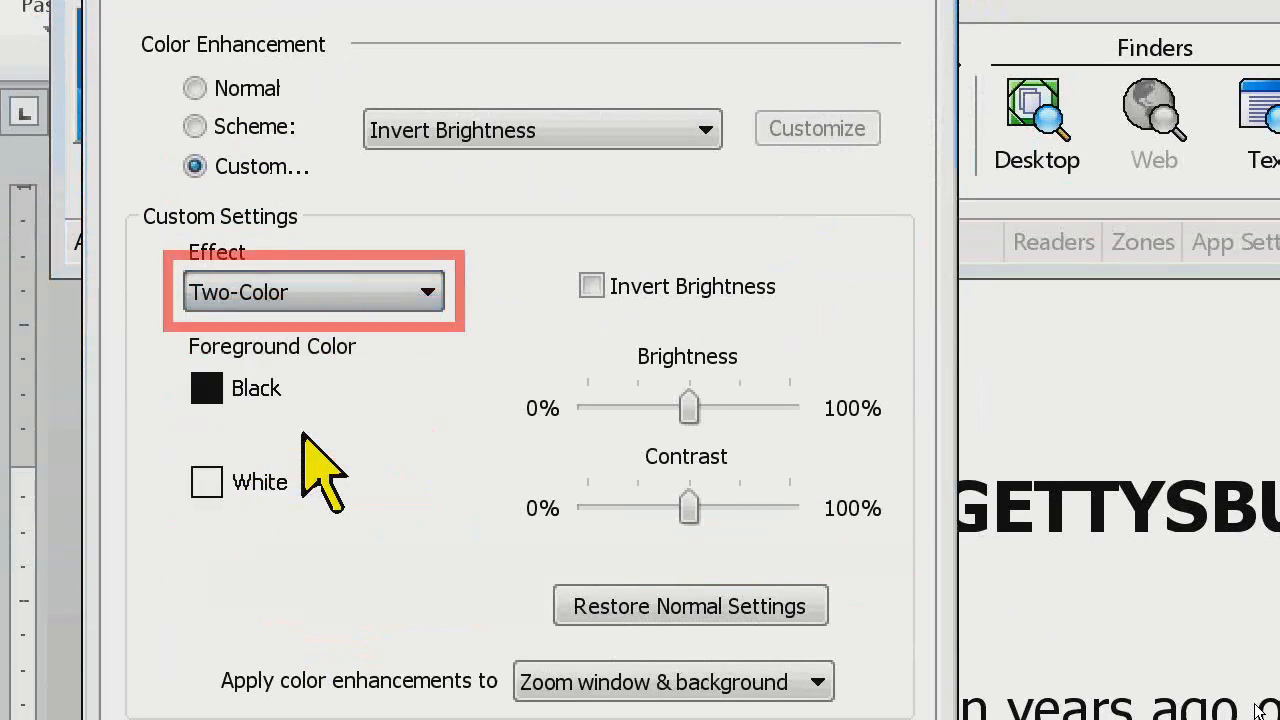
Set the foreground color to Dark Blue and the background to Yellow, enable Invert Brightness and accept the enhancement
left_click(340, 390)
left_click(341, 495)
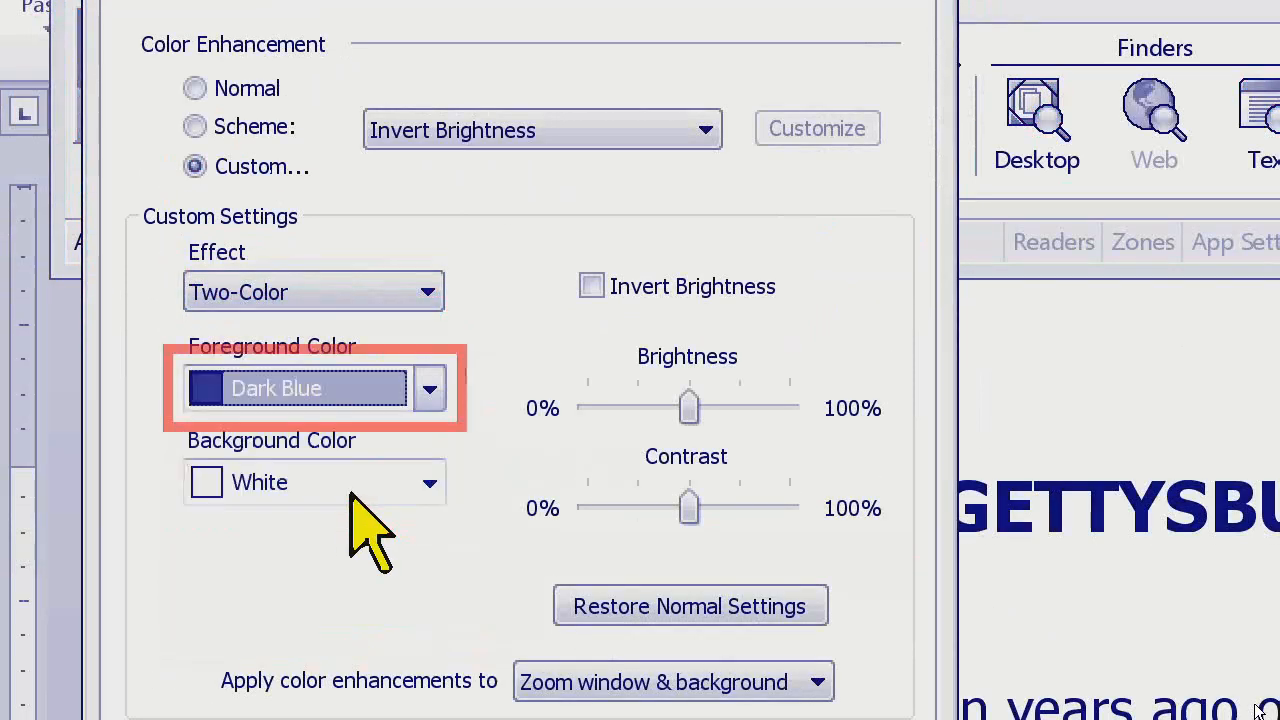
left_click(349, 490)
left_click(363, 522)
left_click(608, 286)
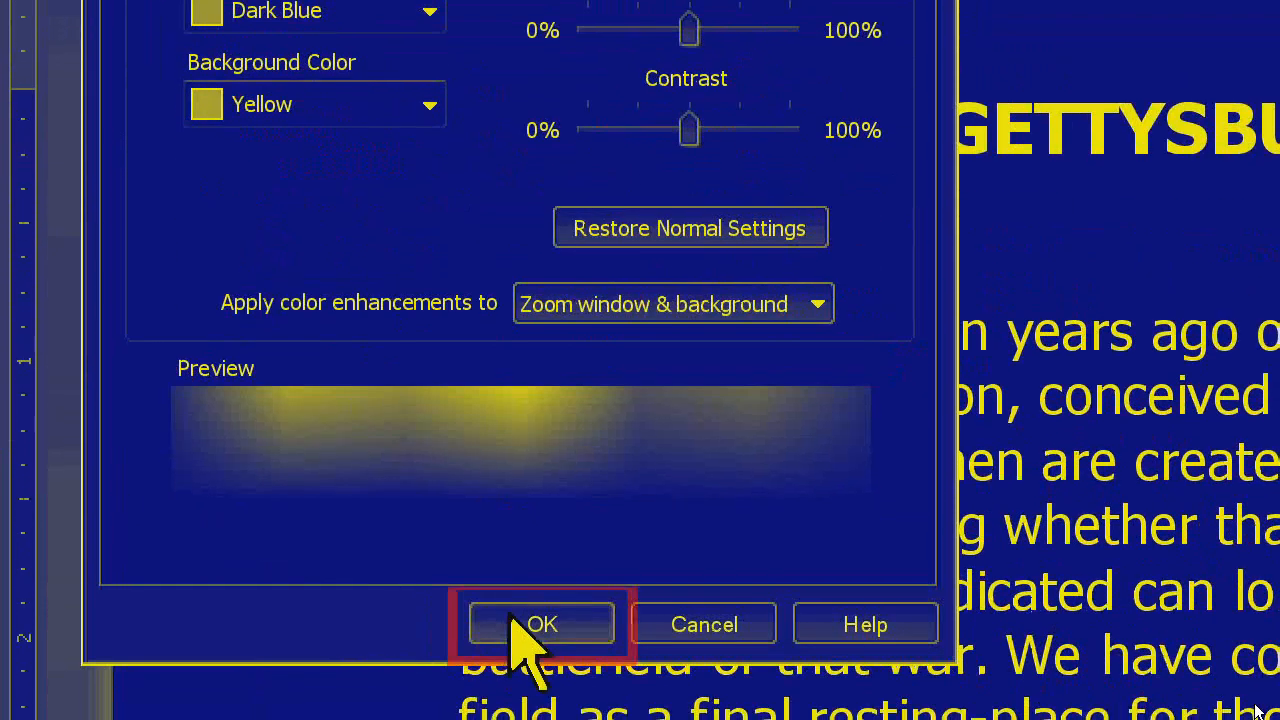
left_click(515, 620)
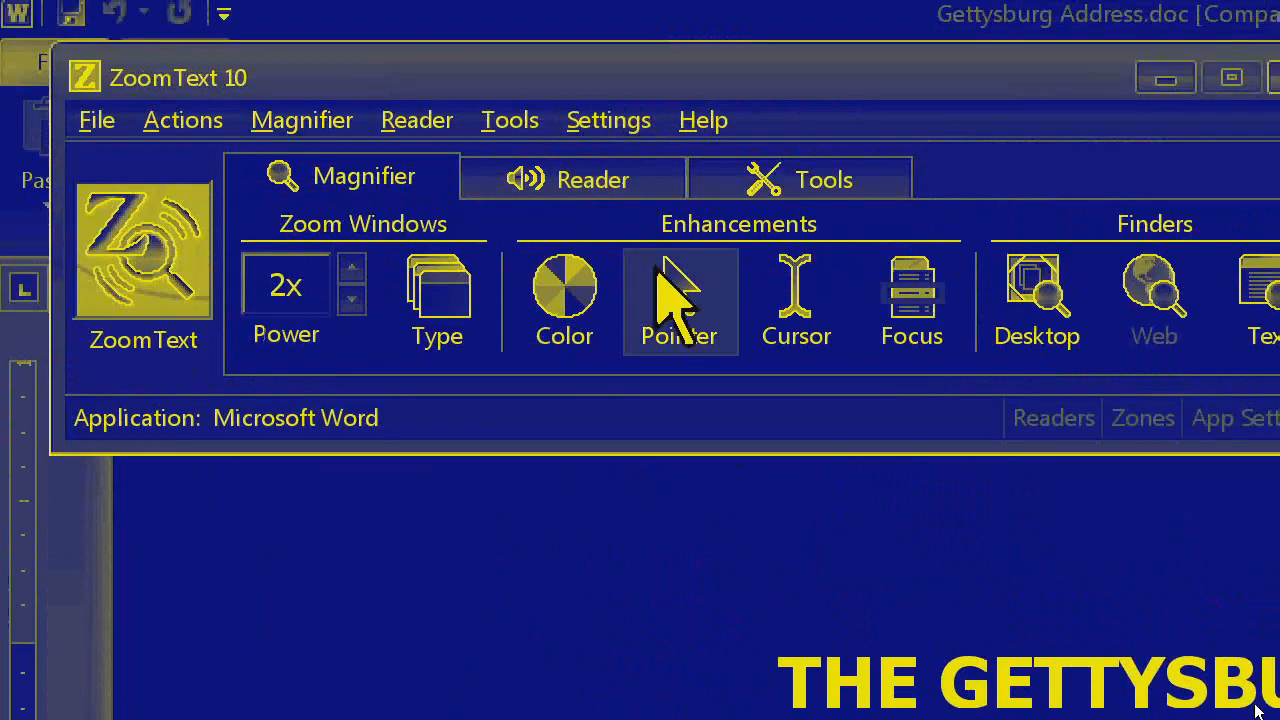
Apply the Giant Green pointer scheme
left_click(665, 290)
mouse_move(860, 440)
left_click(1012, 505)
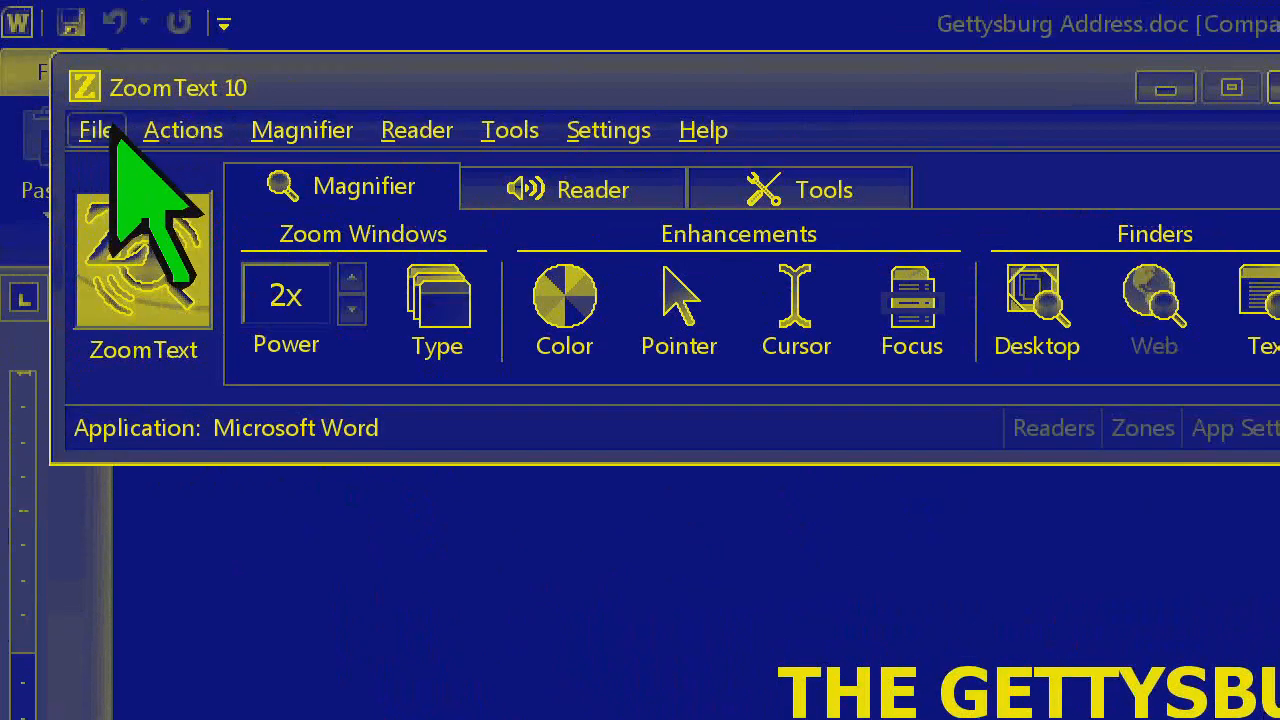
Save the current settings as application settings for Microsoft Word
left_click(108, 134)
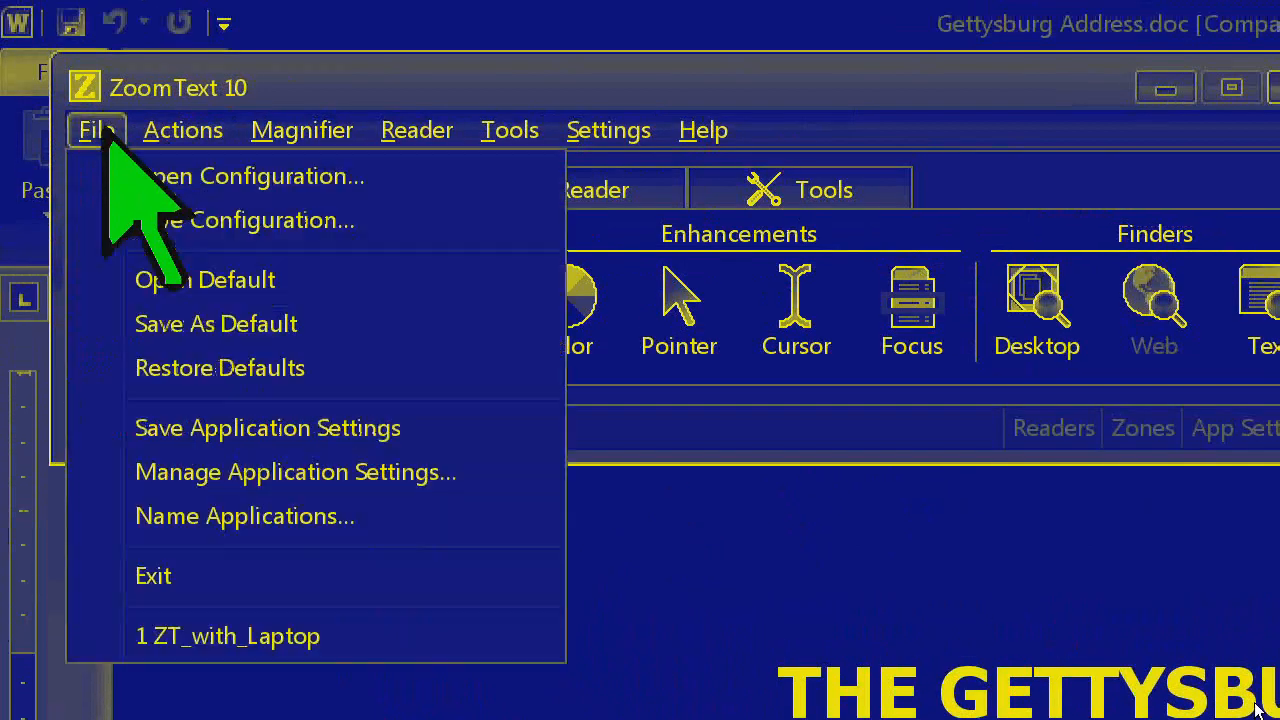
left_click(184, 428)
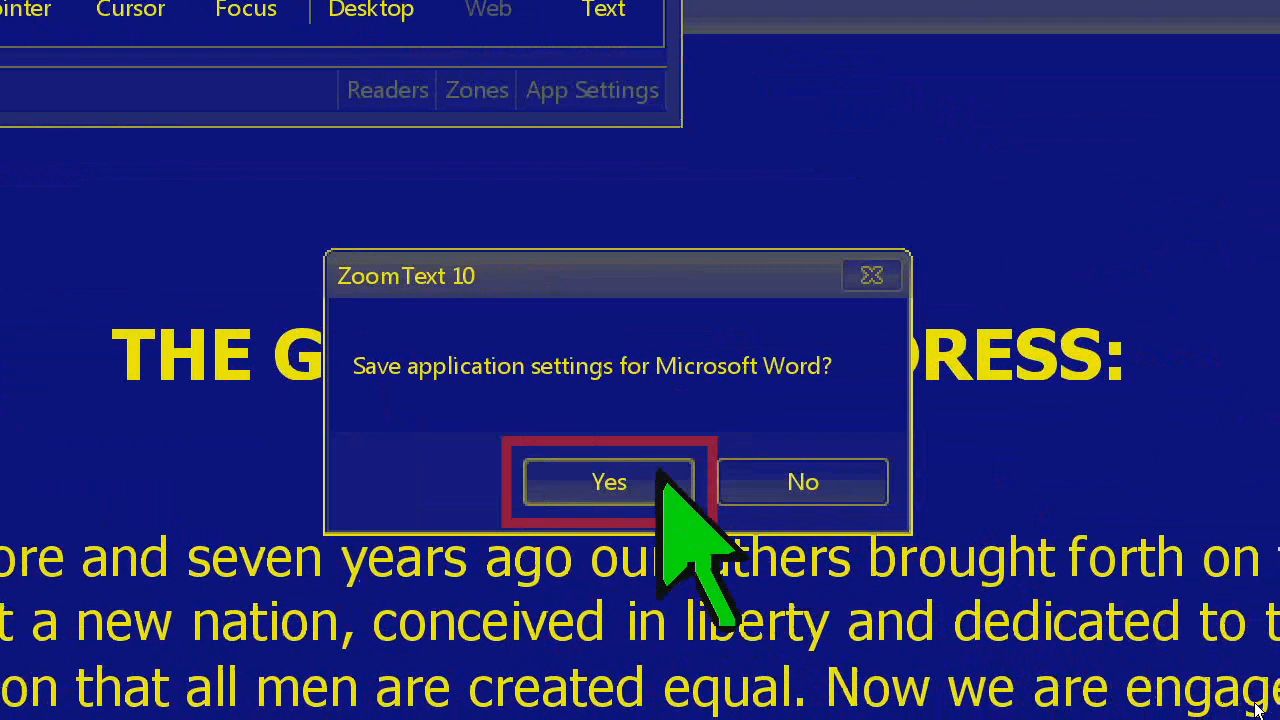
left_click(660, 475)
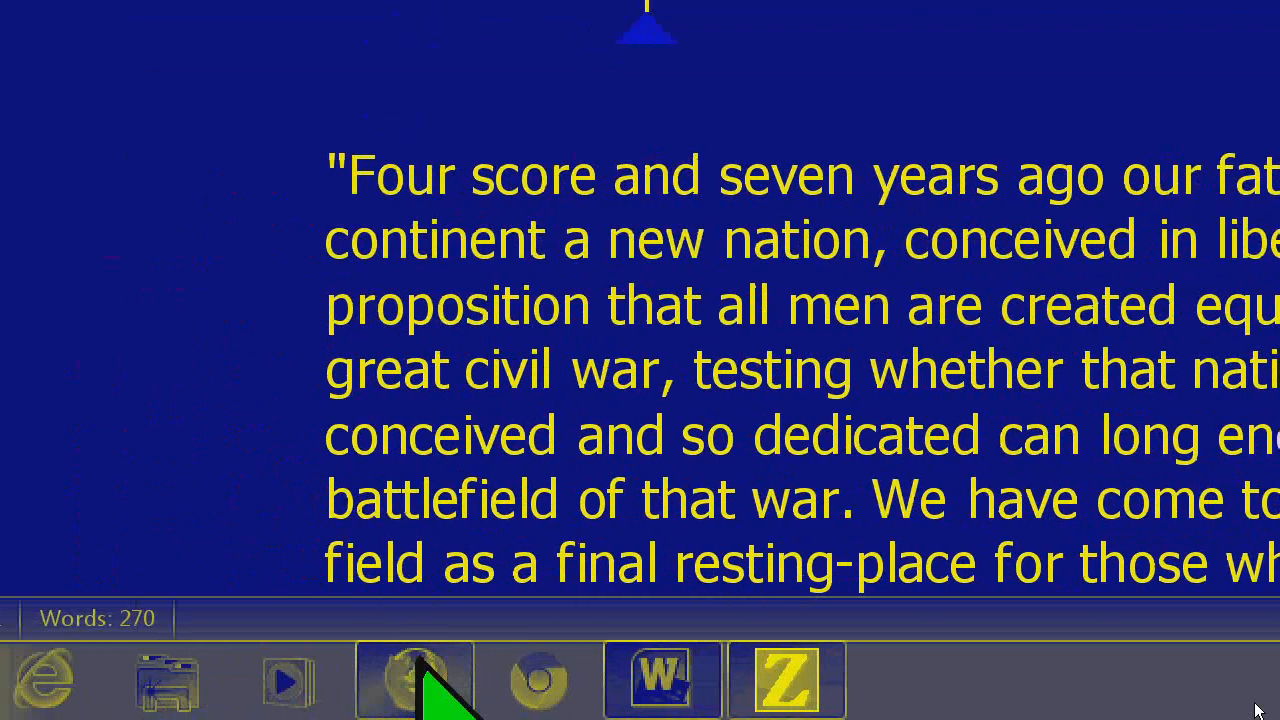
Switch to Firefox, back to Microsoft Word, and on to Internet Explorer to compare the application-specific settings
left_click(418, 672)
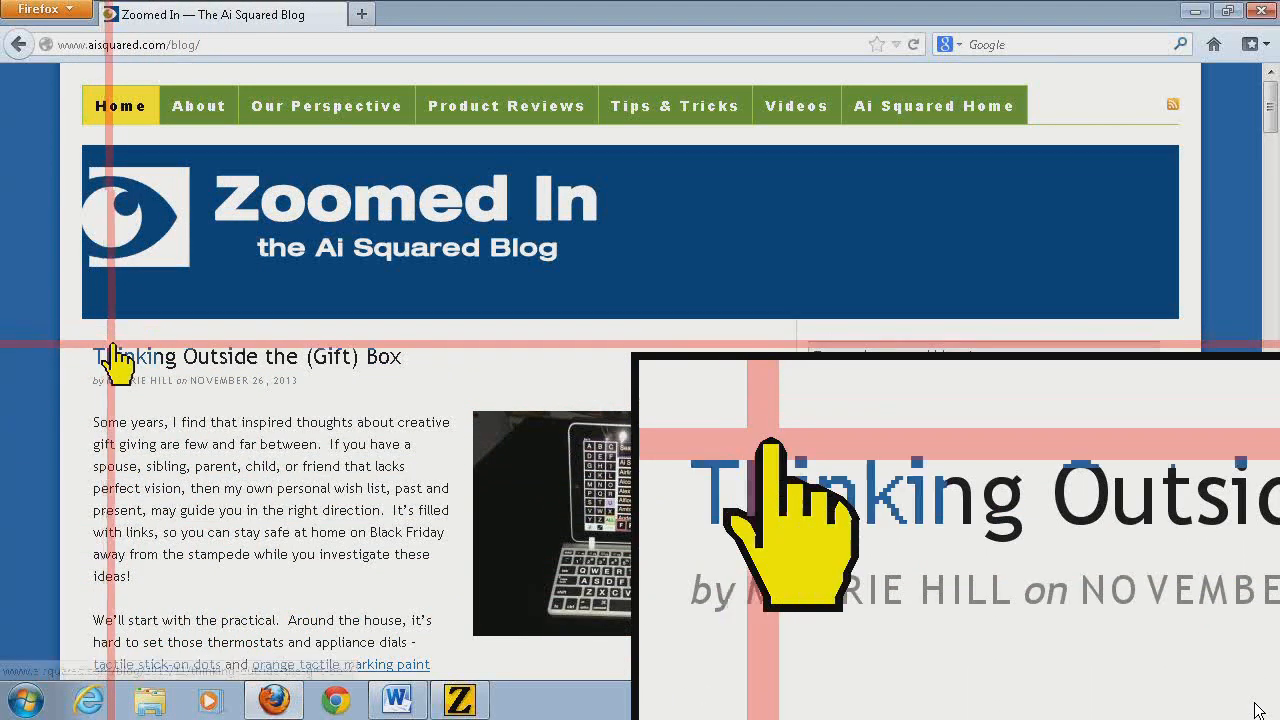
left_click(398, 700)
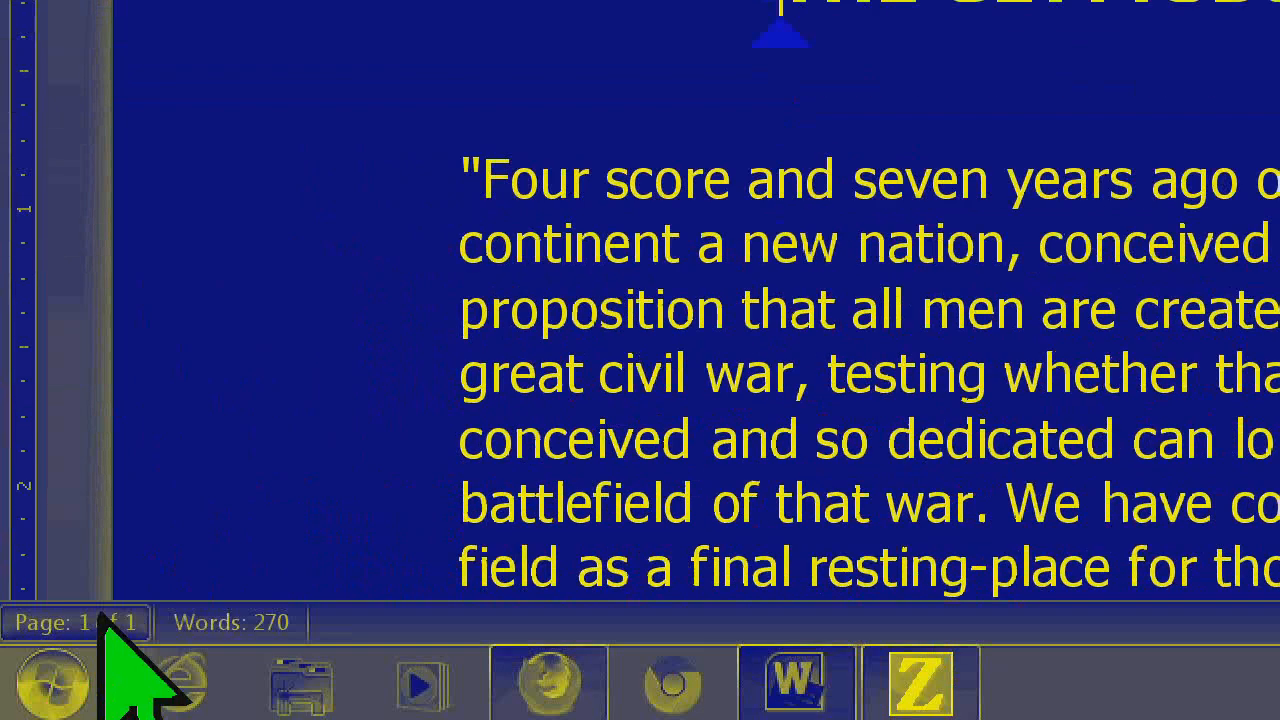
left_click(195, 685)
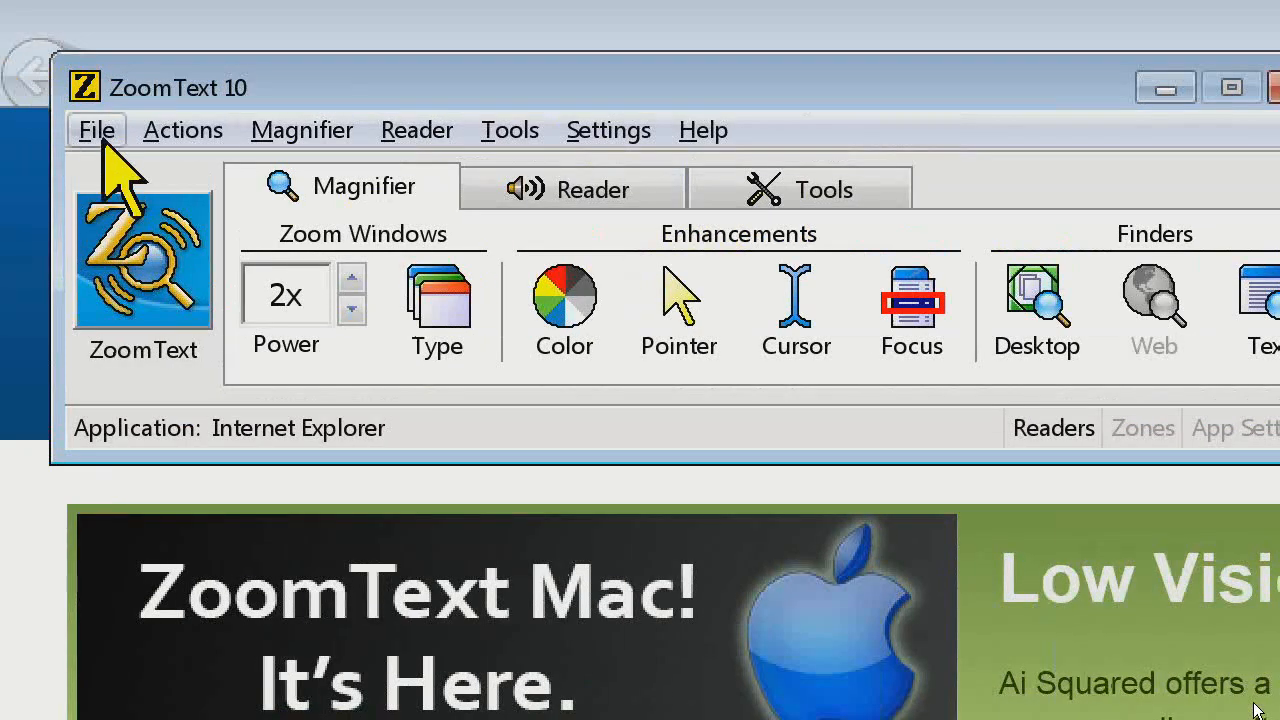
Open the application settings manager, look over the Firefox and Microsoft Word entries, and close it without changes
left_click(88, 132)
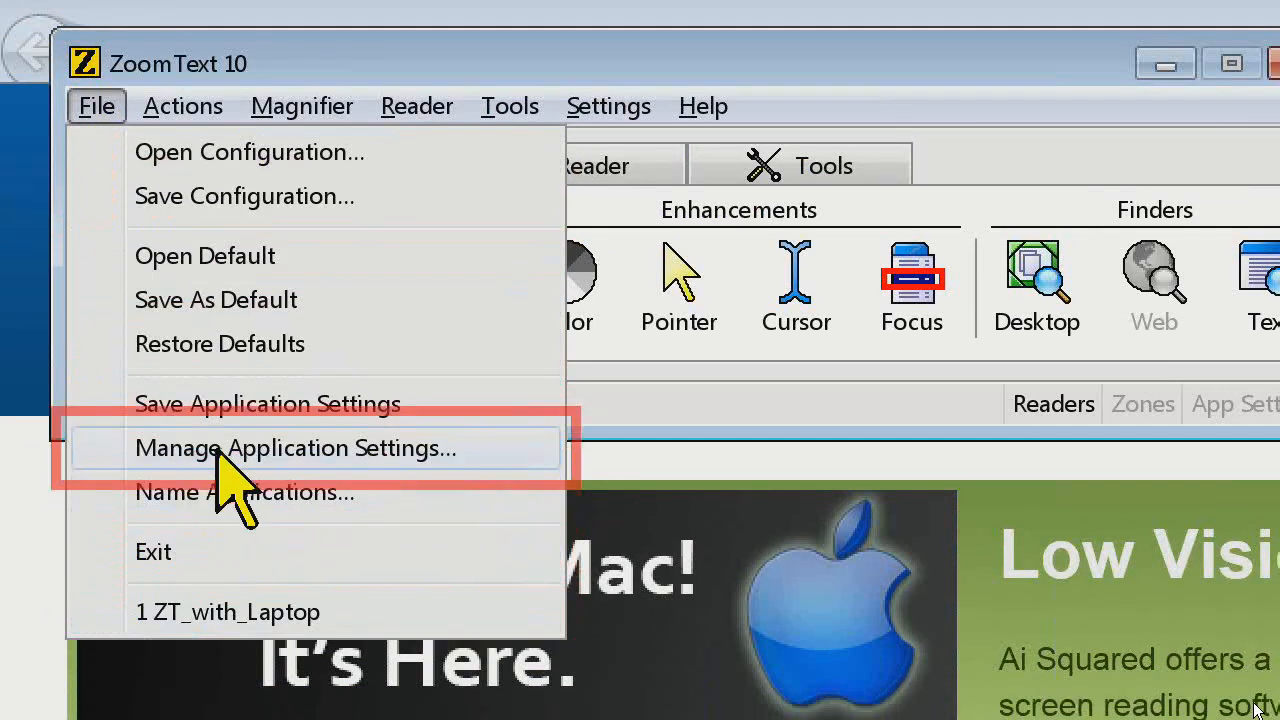
left_click(216, 446)
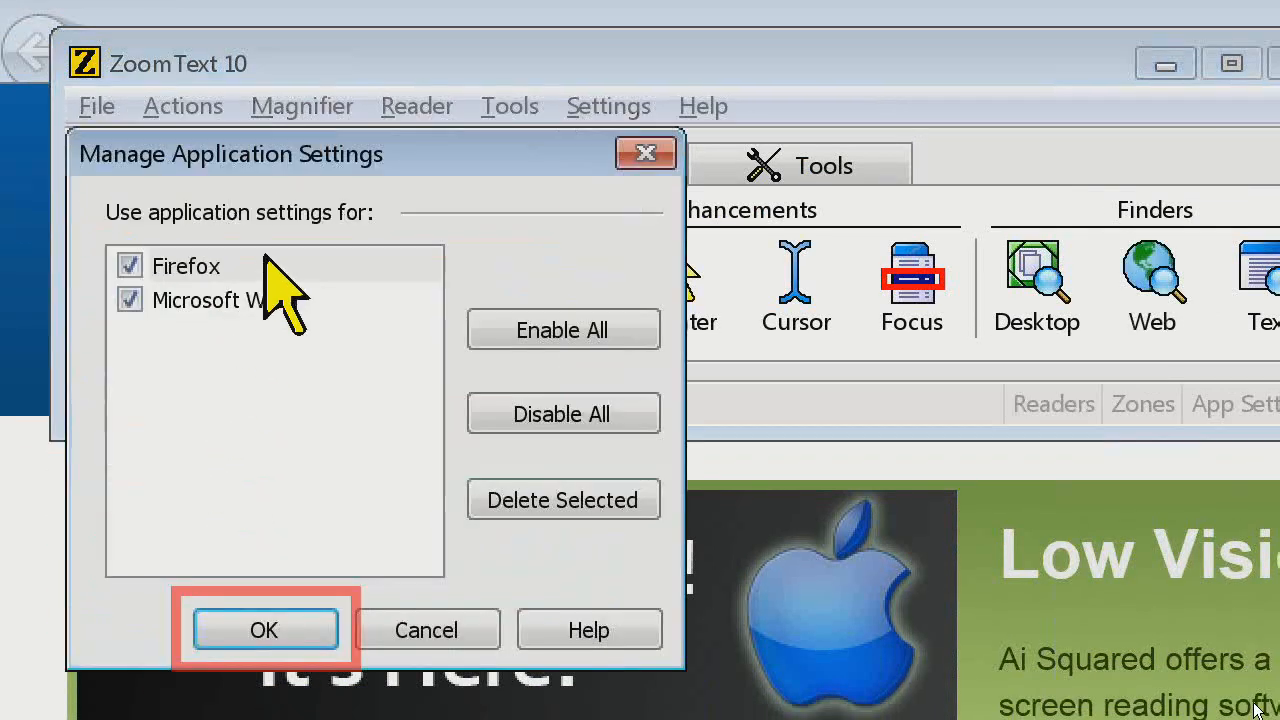
left_click(282, 303)
left_click(282, 268)
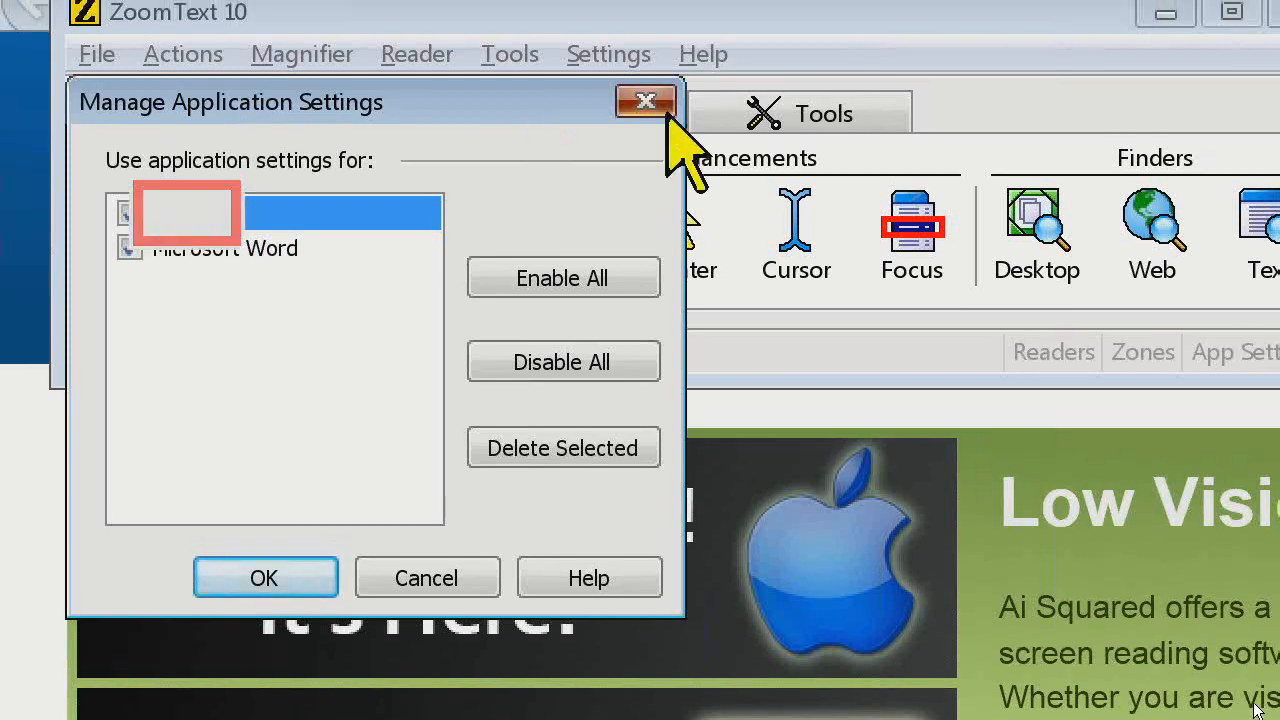
left_click(646, 91)
left_click(97, 100)
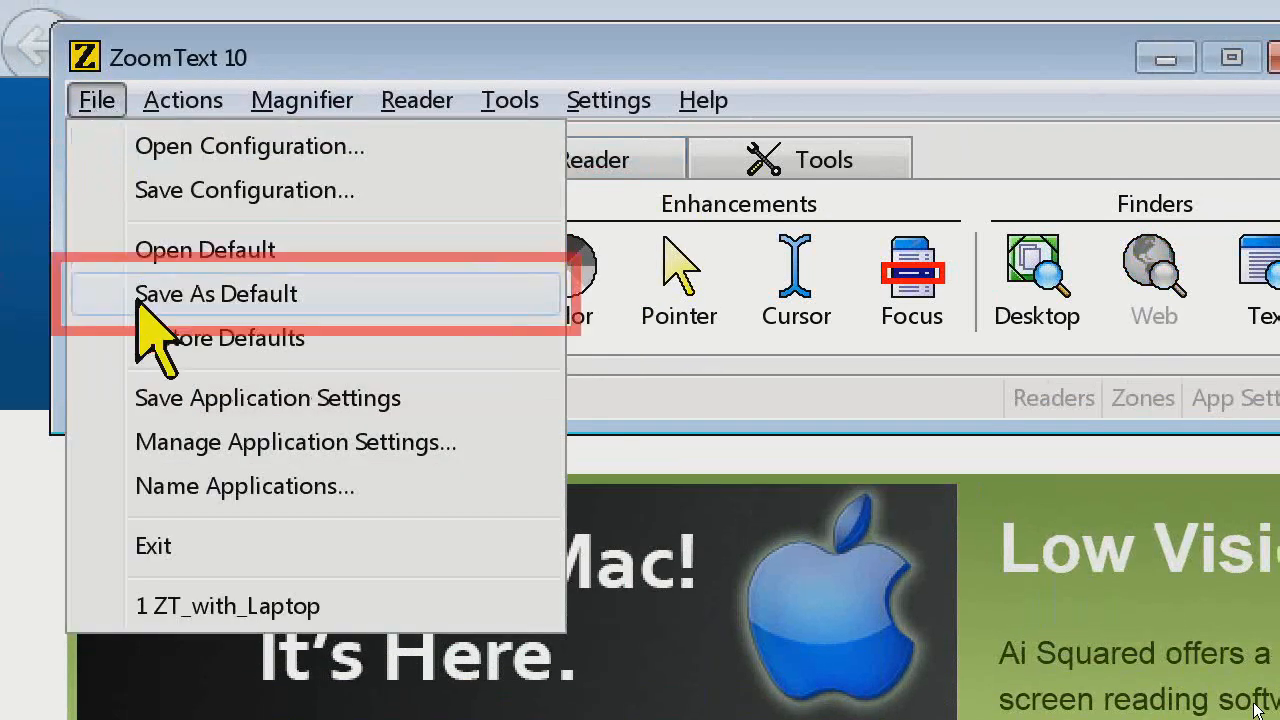
left_click(932, 365)
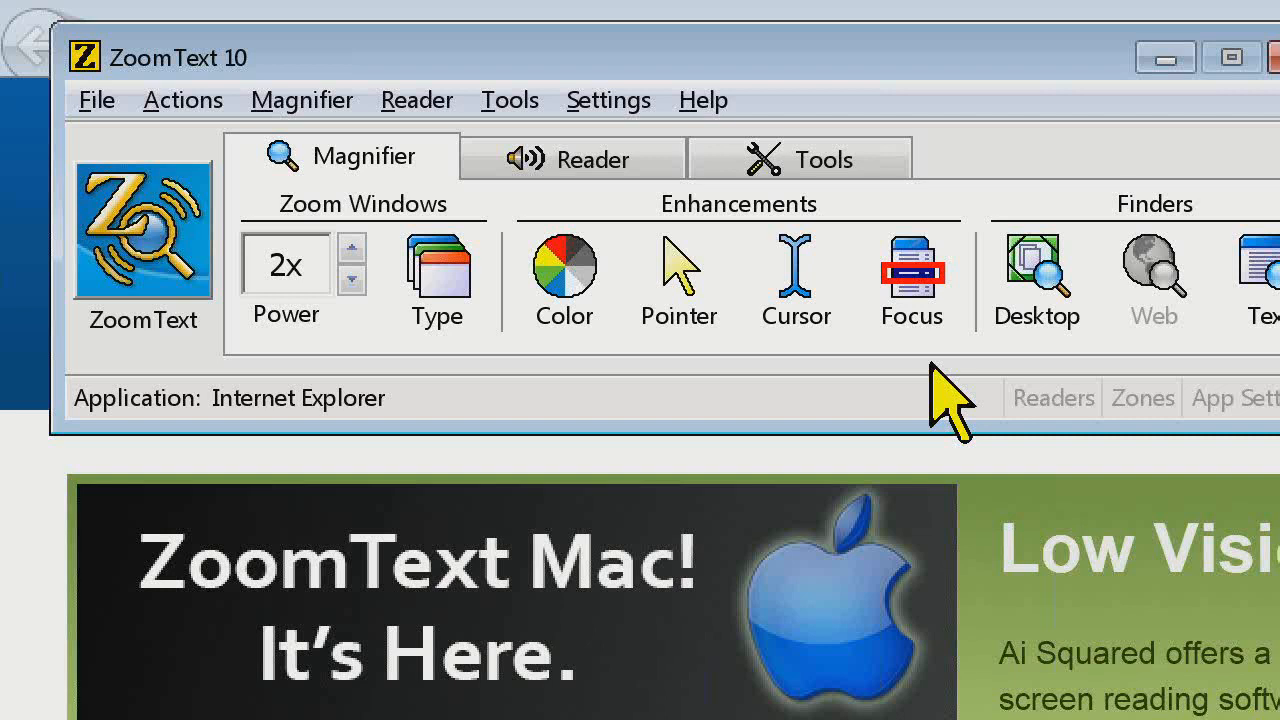
left_click(545, 282)
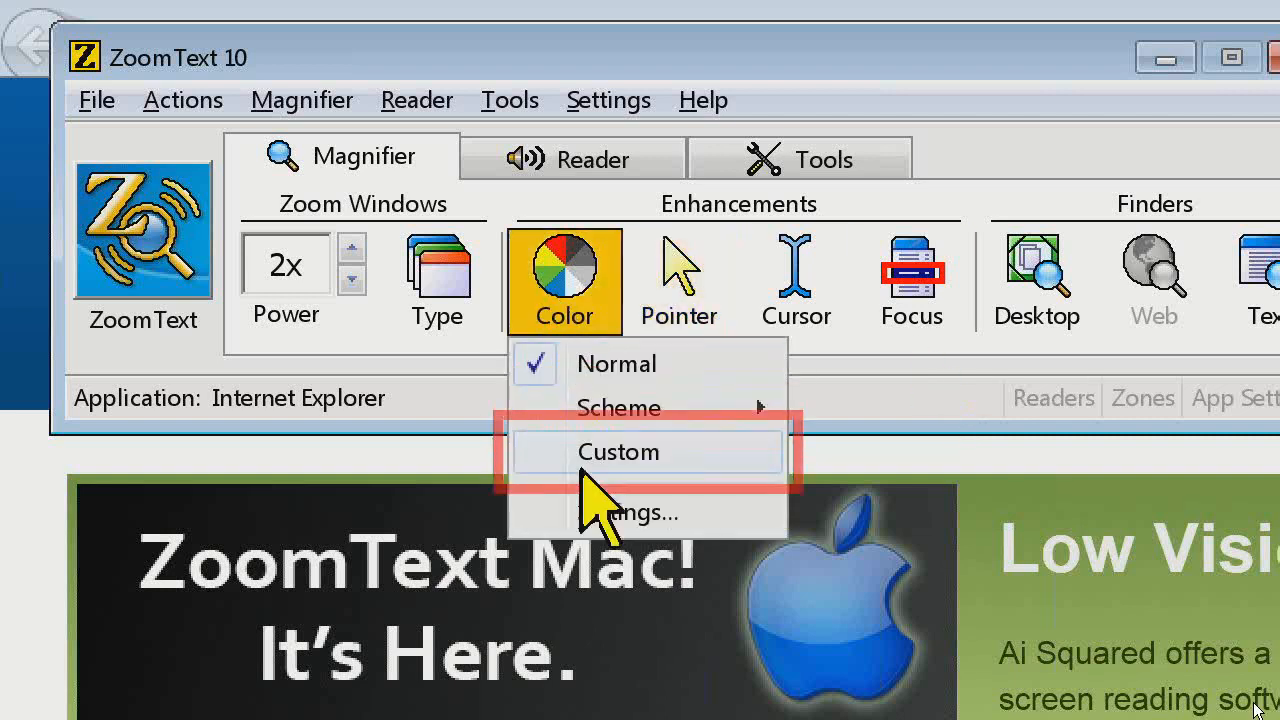
left_click(905, 126)
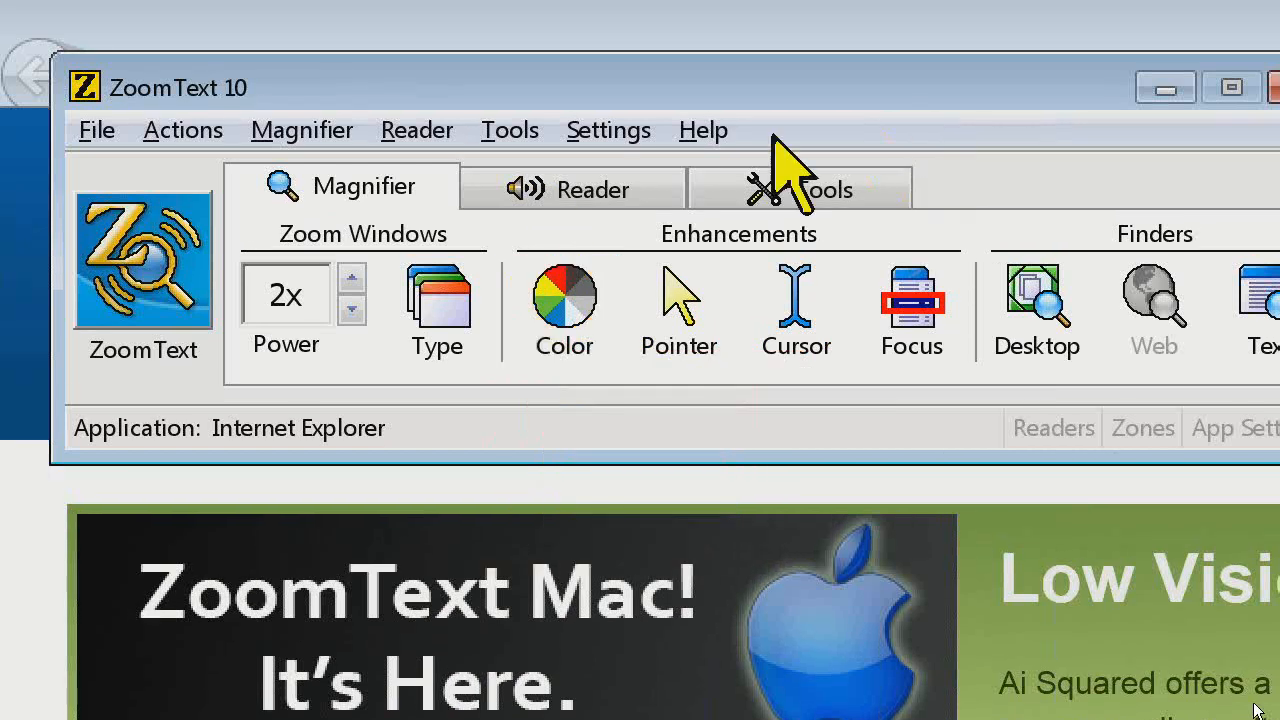
left_click(97, 131)
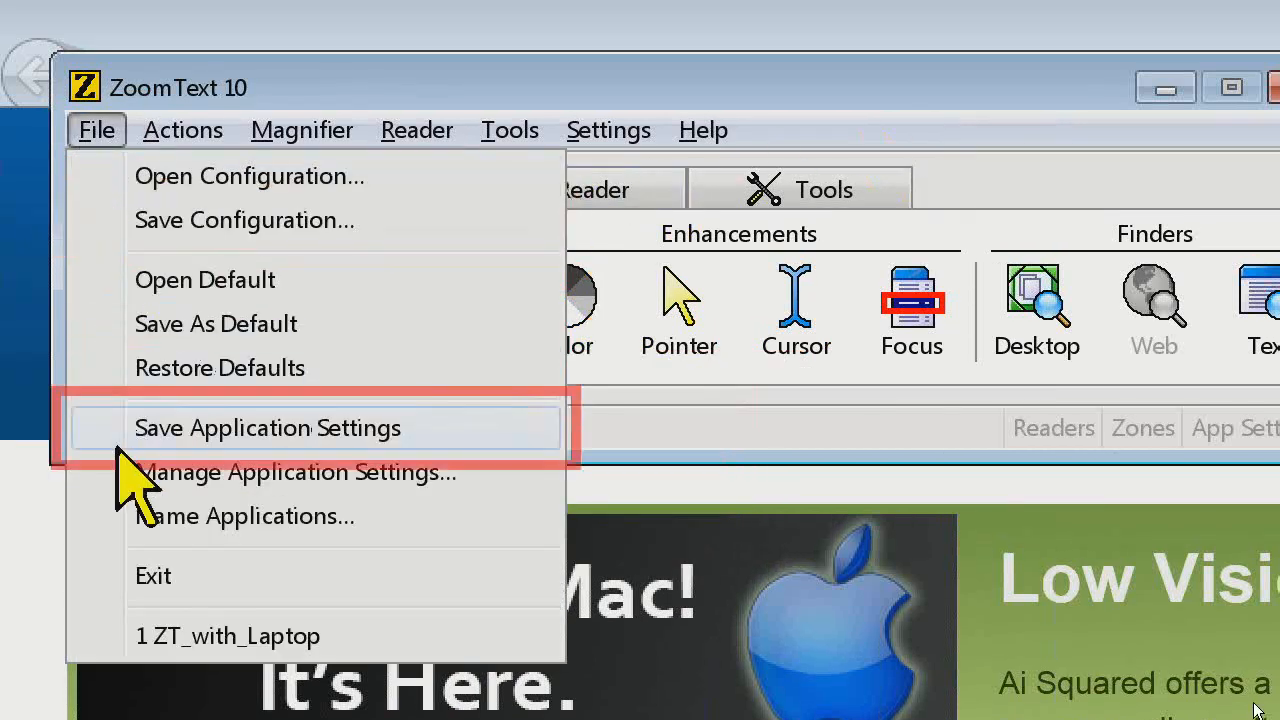
left_click(695, 402)
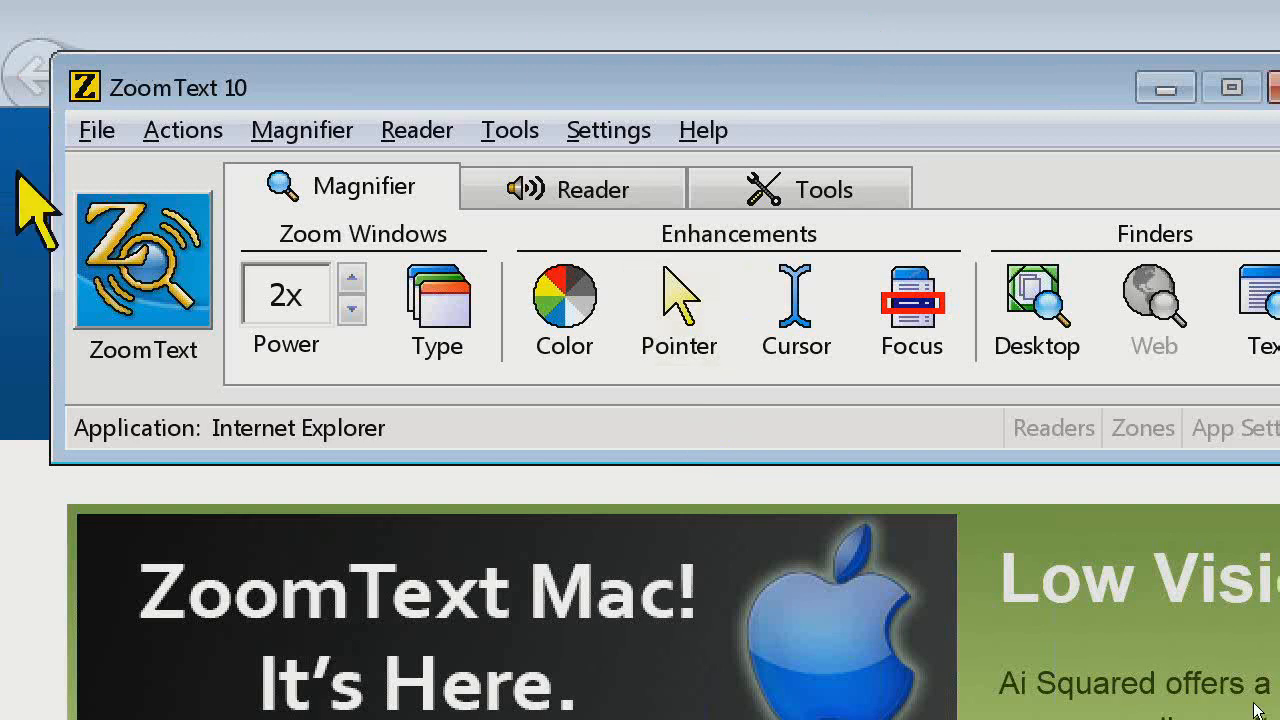
Start saving a configuration and examine the full path of the user's destination folder
left_click(106, 136)
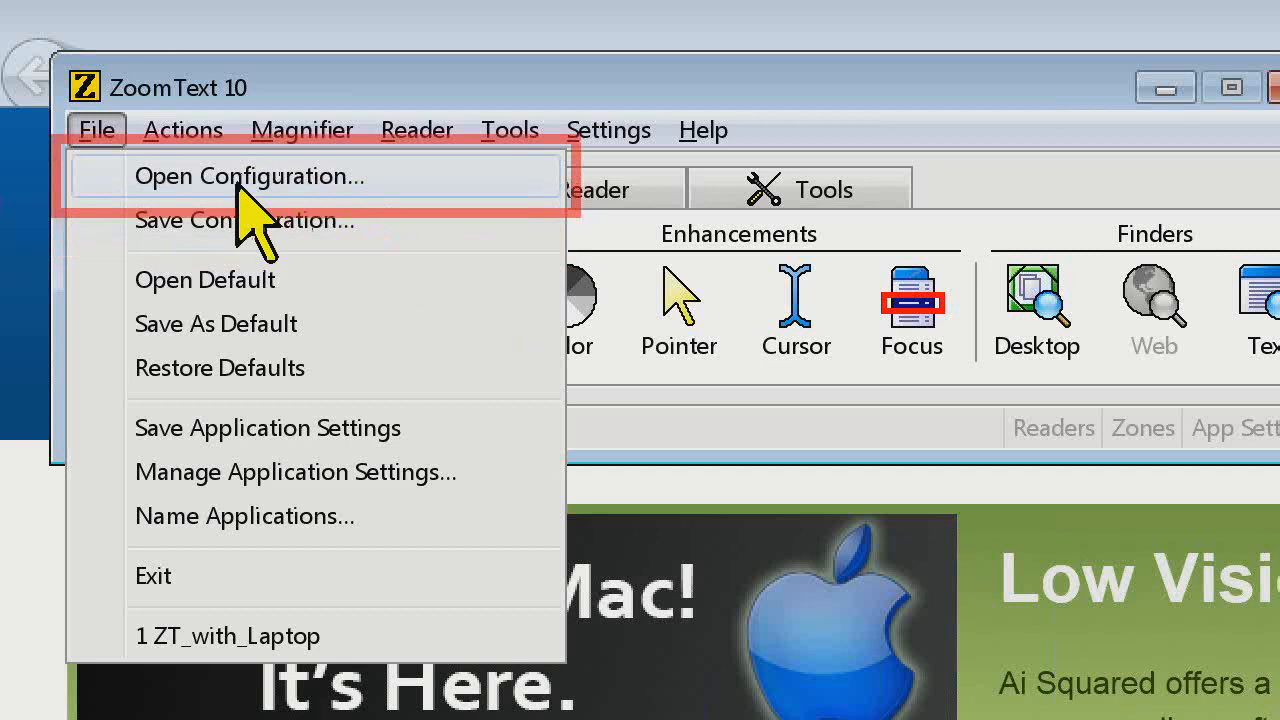
left_click(244, 220)
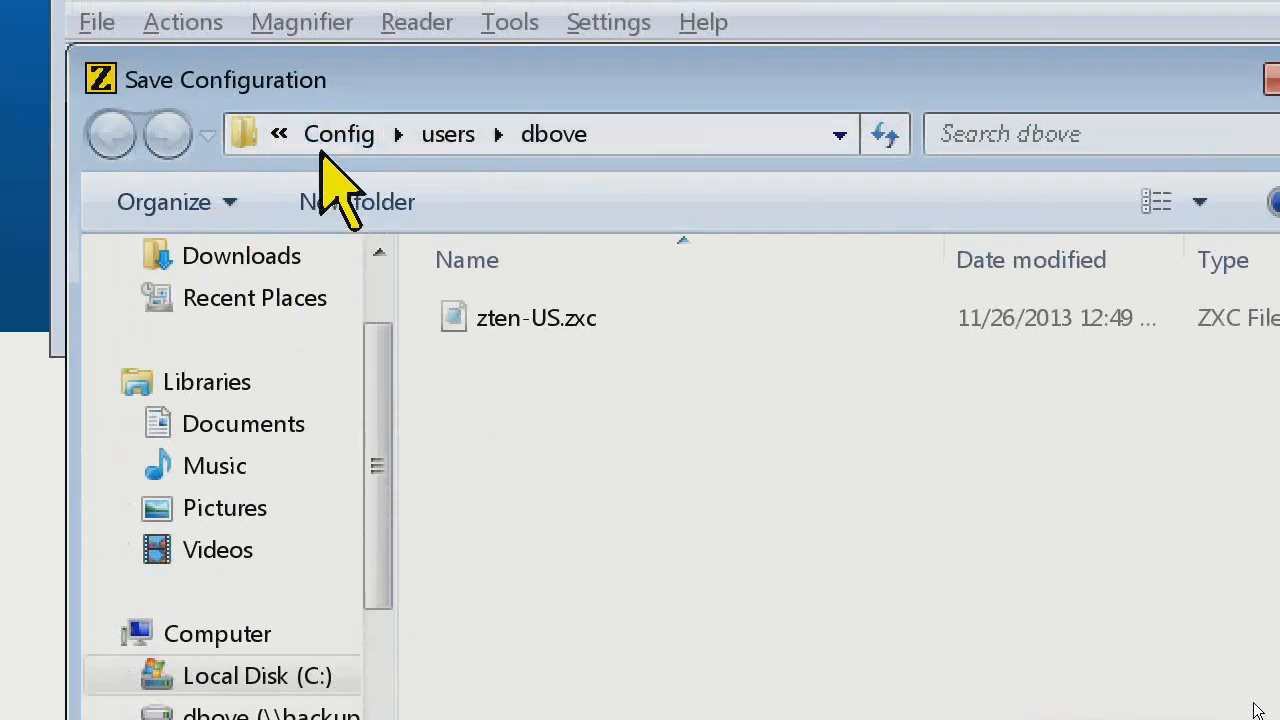
left_click(690, 136)
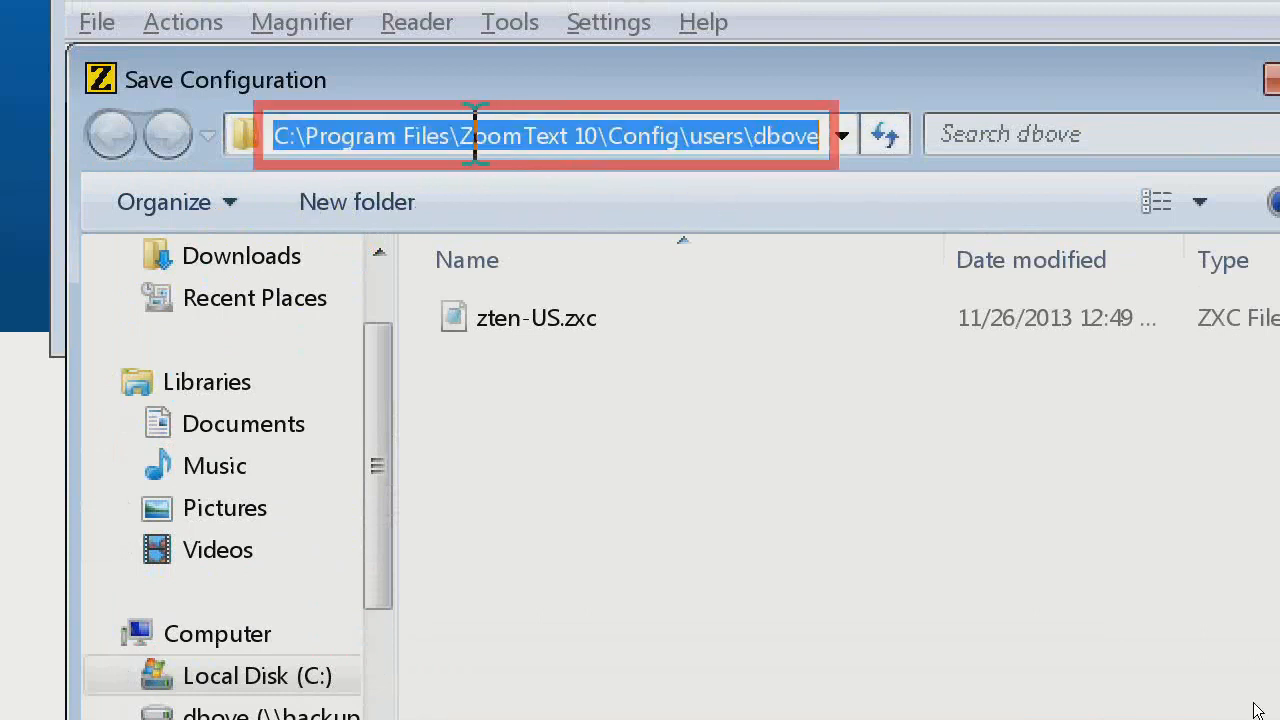
left_click(596, 138)
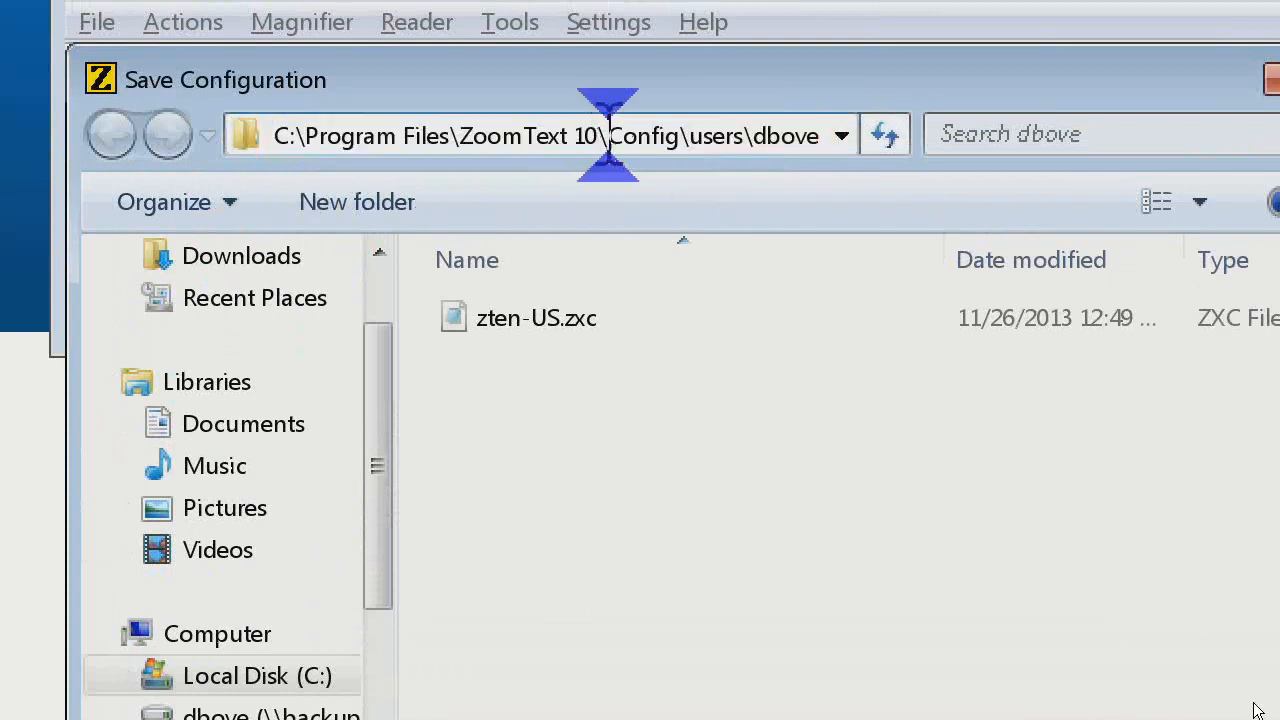
key("Right")
key("Right")
key("Right")
key("Right")
key("Right")
key("Right")
key("Right")
key("Right")
key("Right")
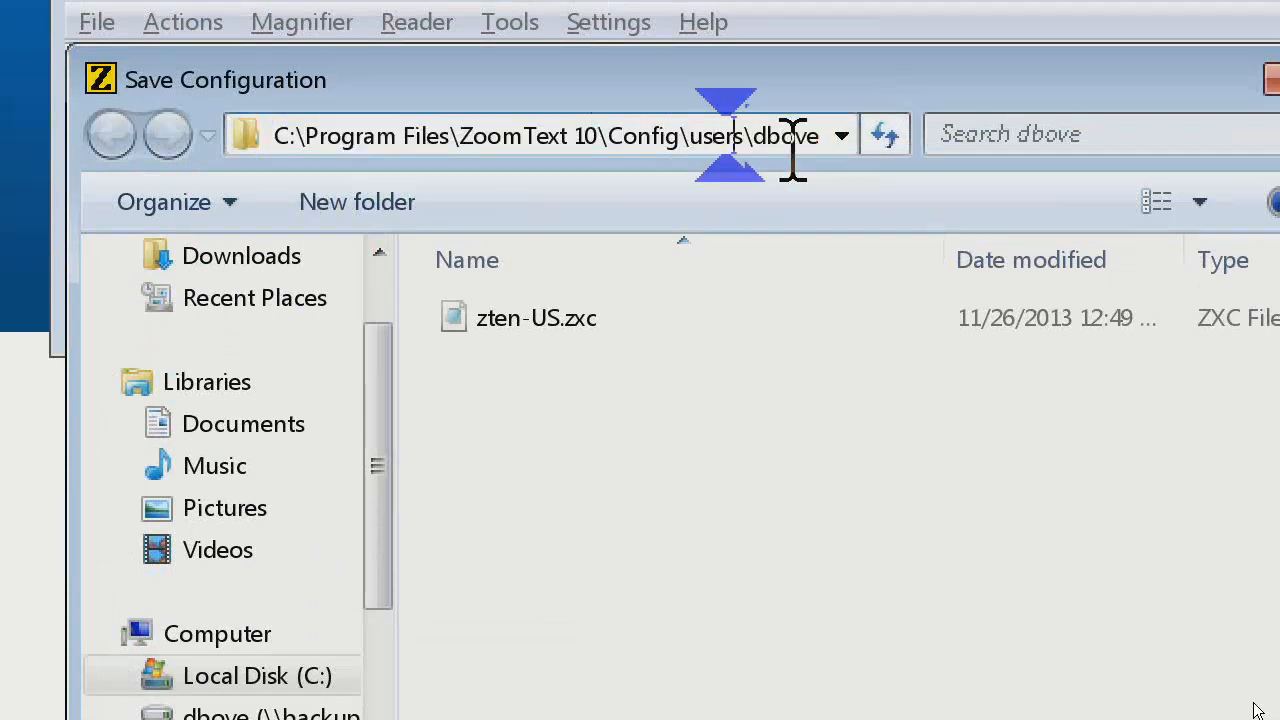
key("End")
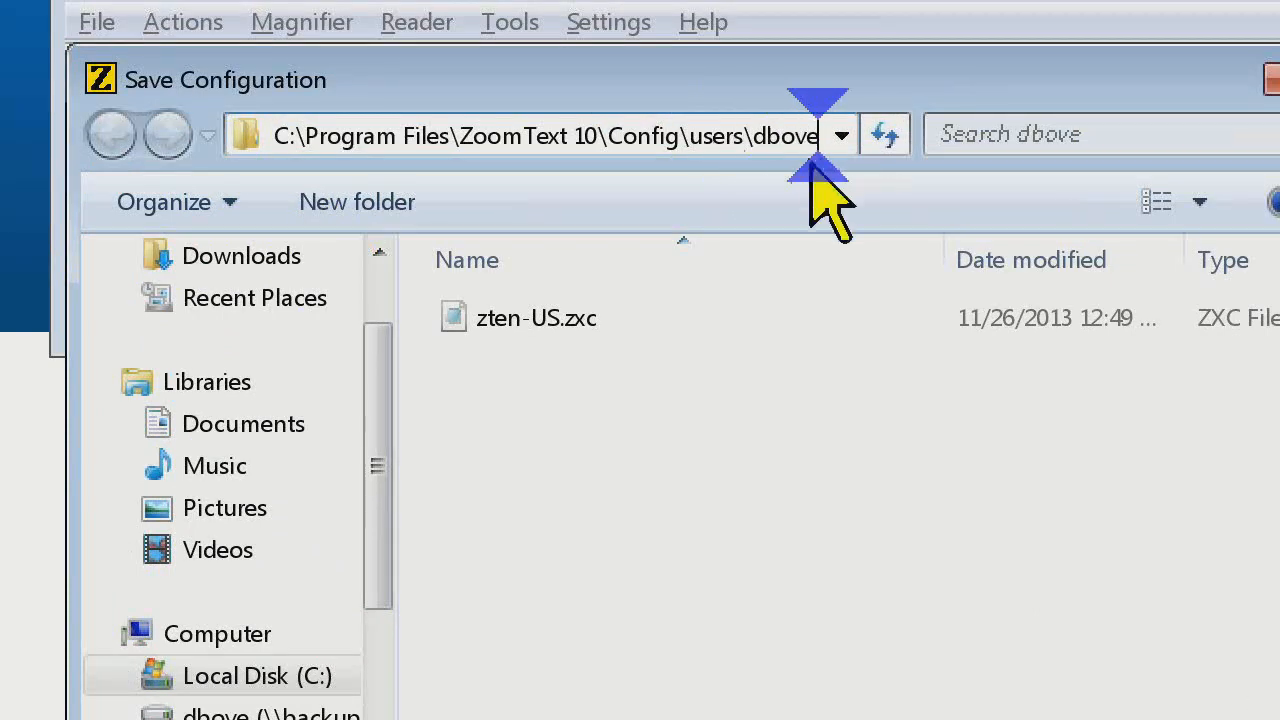
double_click(759, 137)
left_click(772, 441)
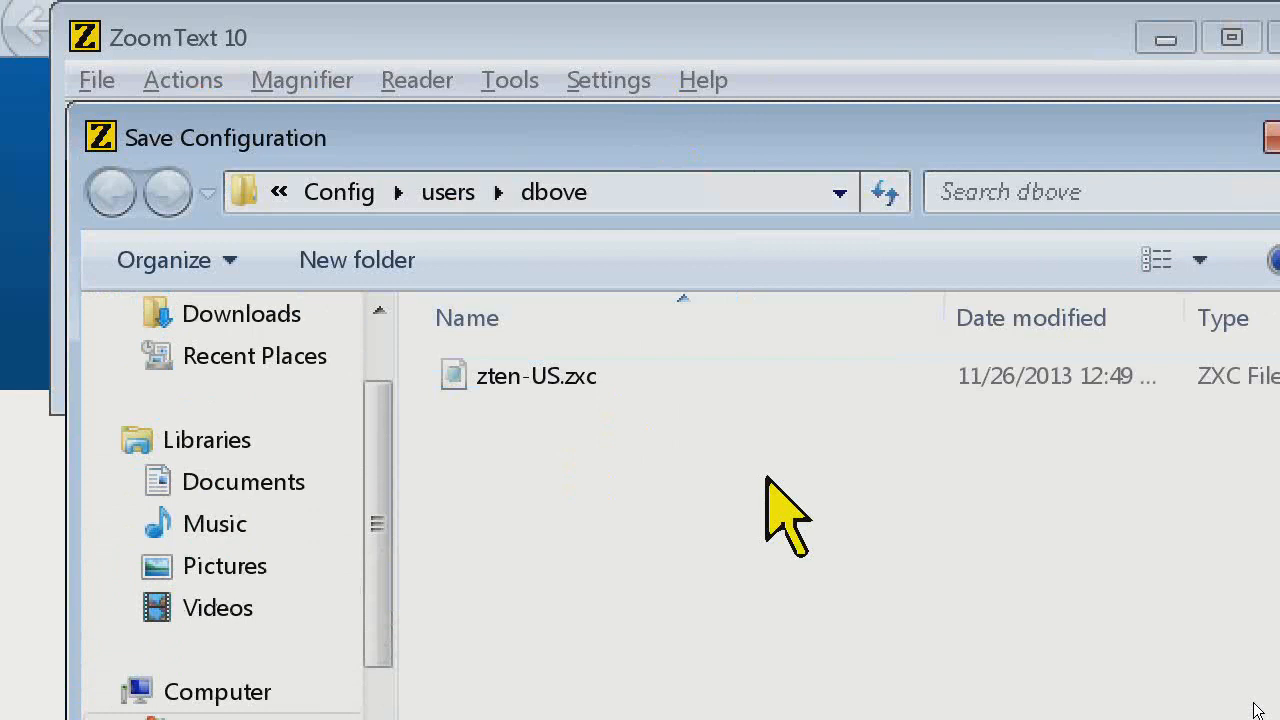
Check the parent users folder, return to the user's own folder and save the configuration as MorningConfiguration
left_click(448, 194)
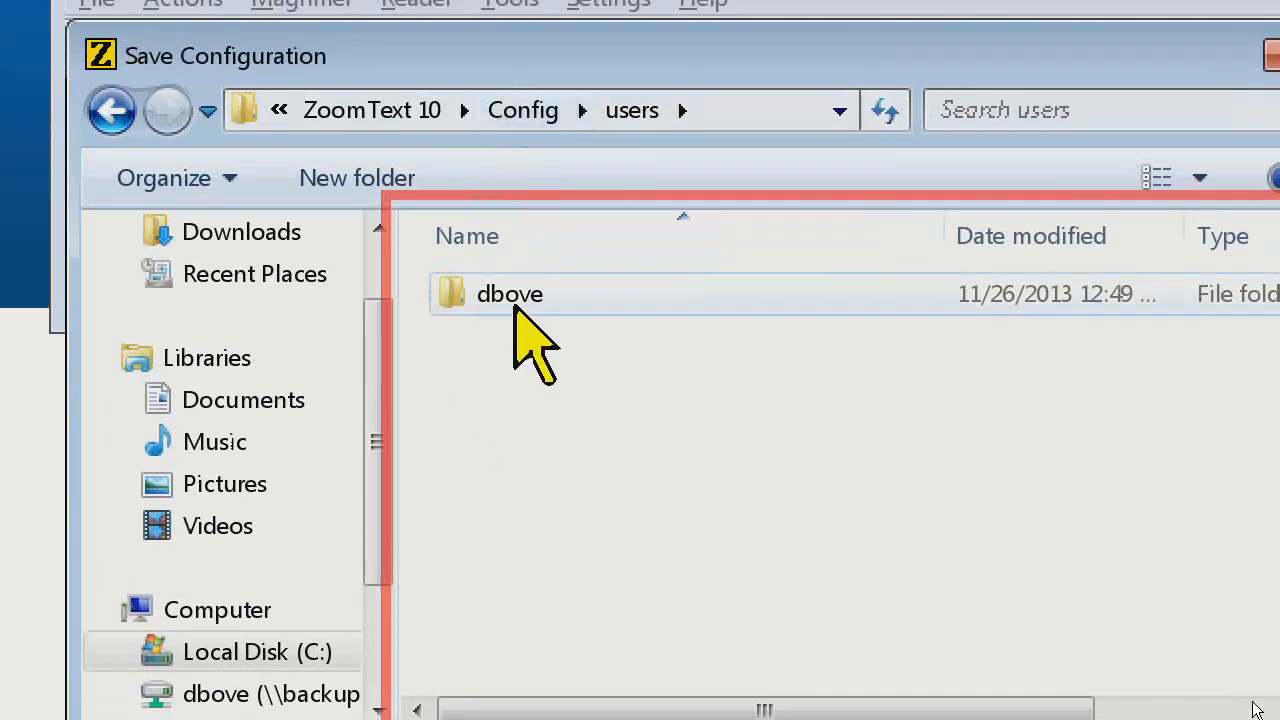
double_click(515, 280)
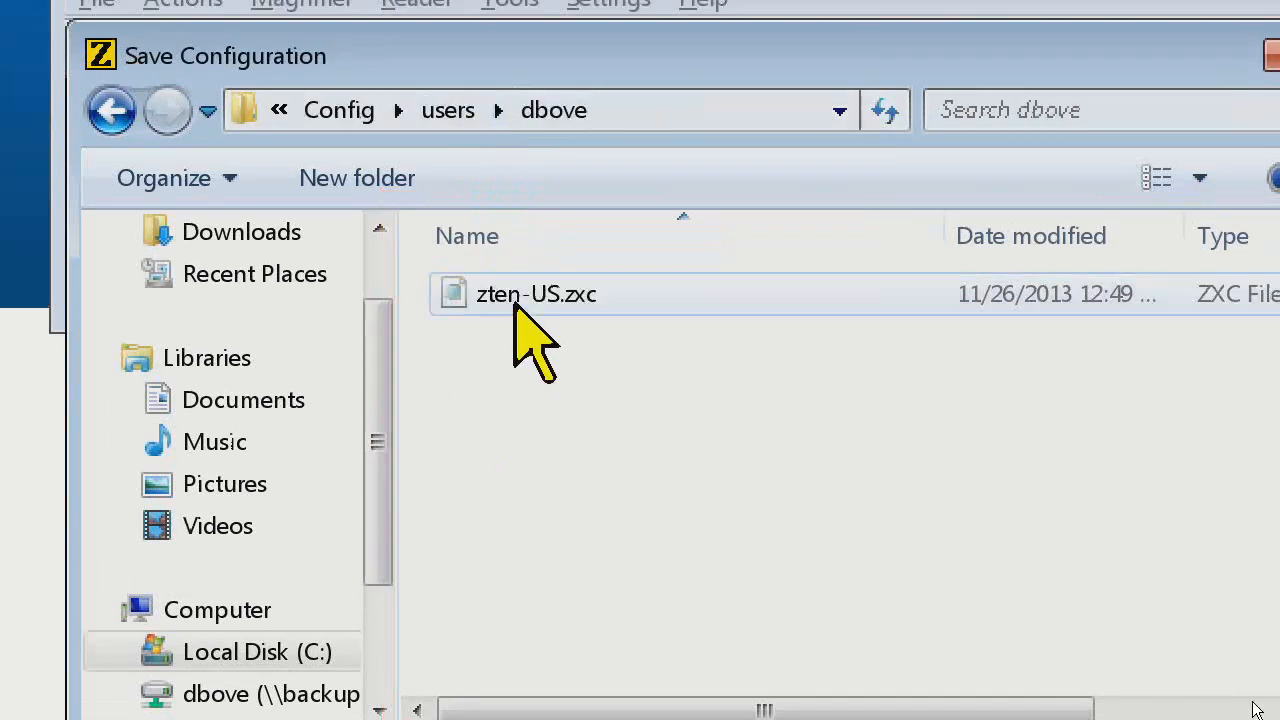
key("Tab")
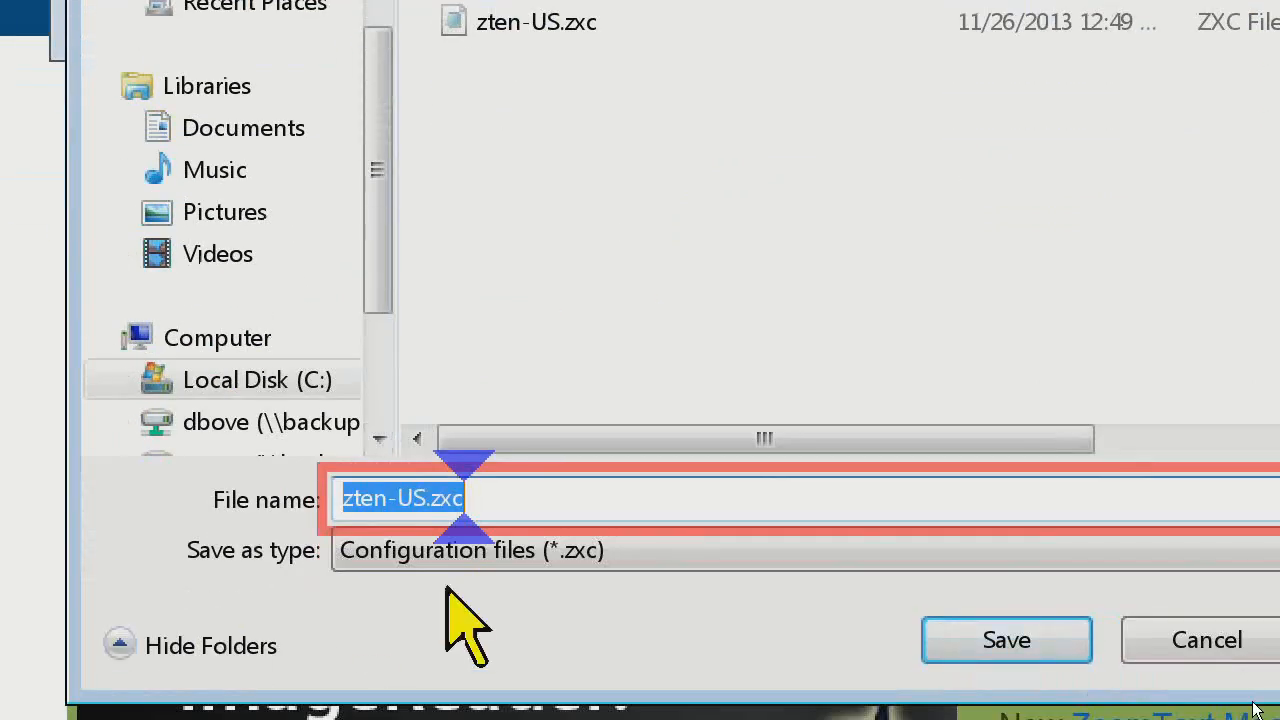
type("MorningConi")
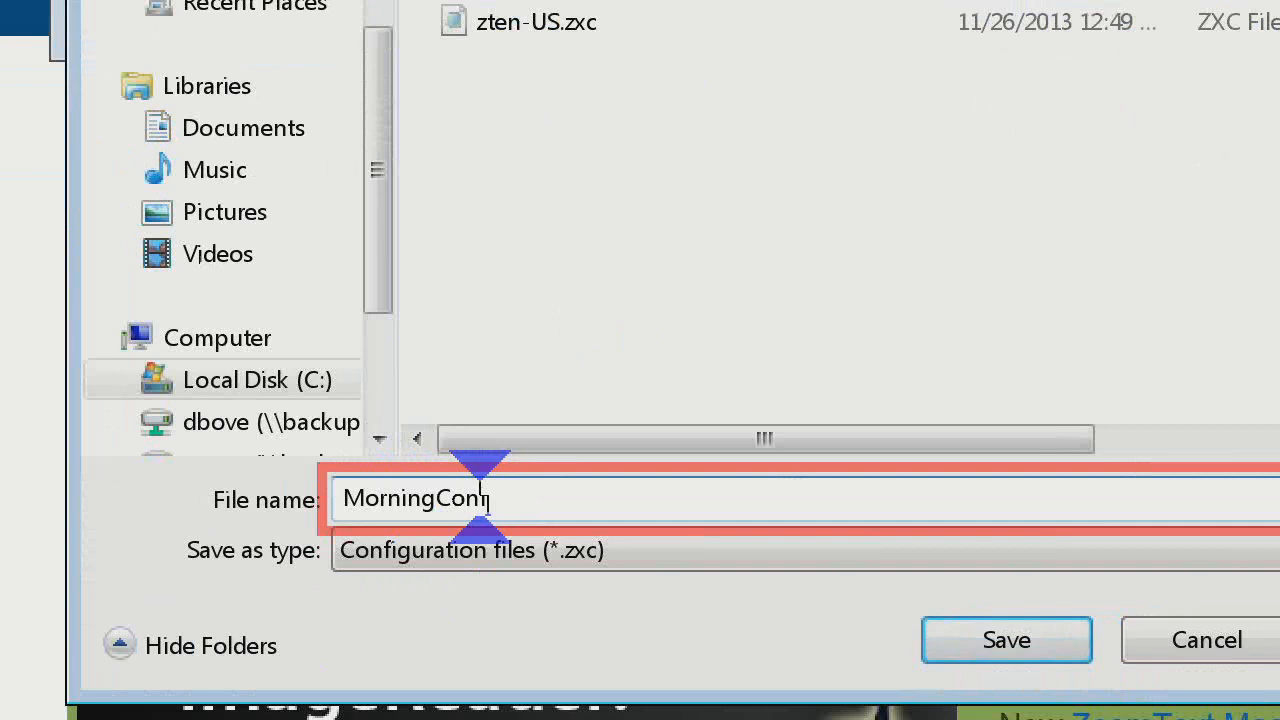
type("figuration")
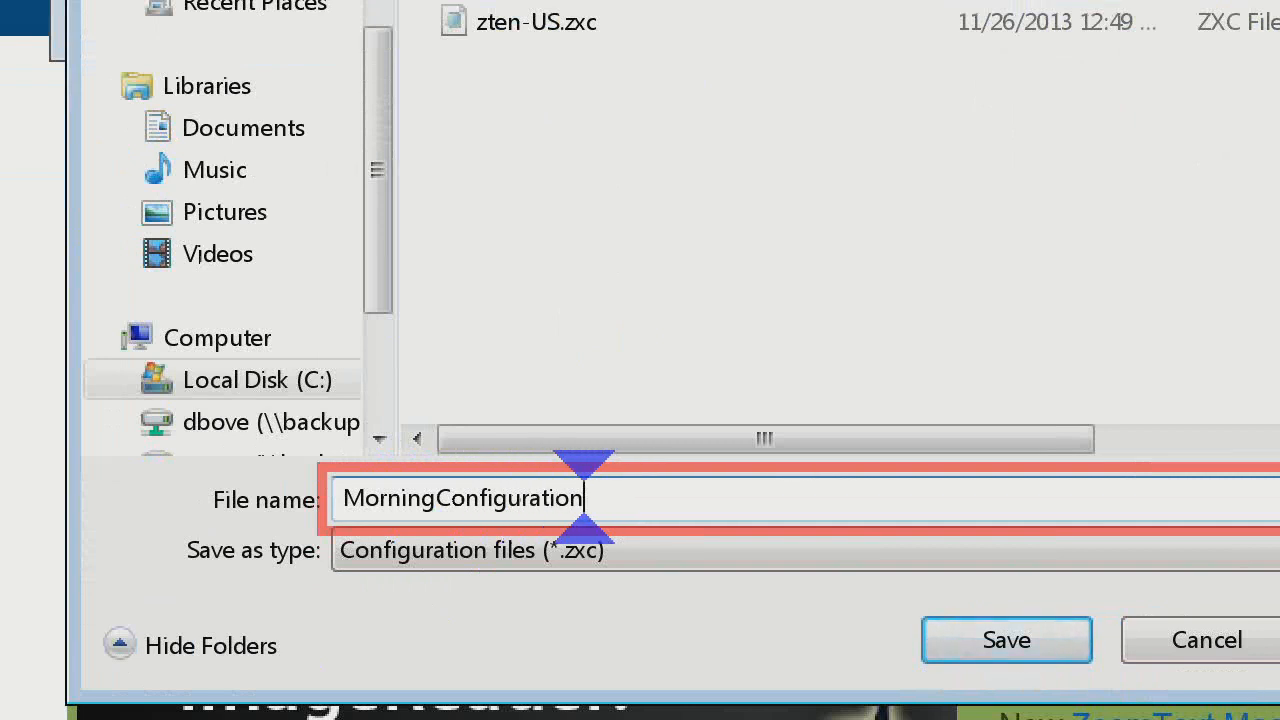
key("Return")
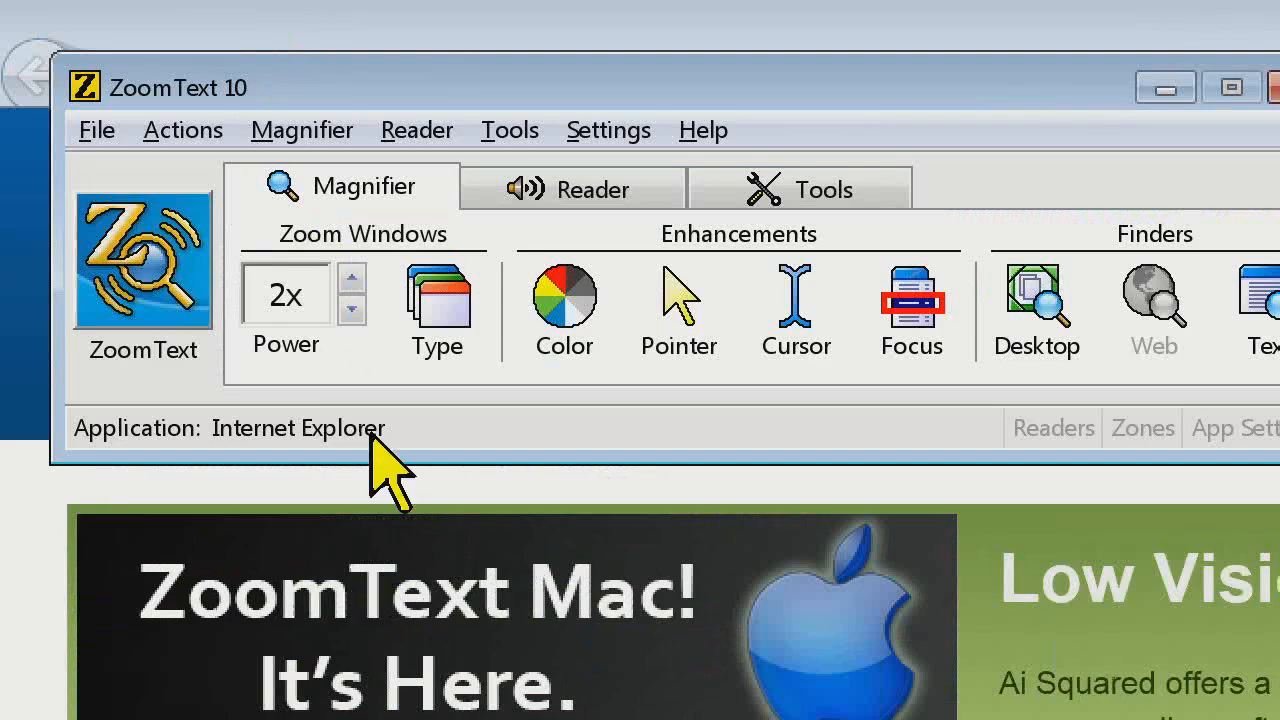
Apply the Reverse Video color scheme and set the magnification power to 3x
left_click(530, 330)
mouse_move(586, 465)
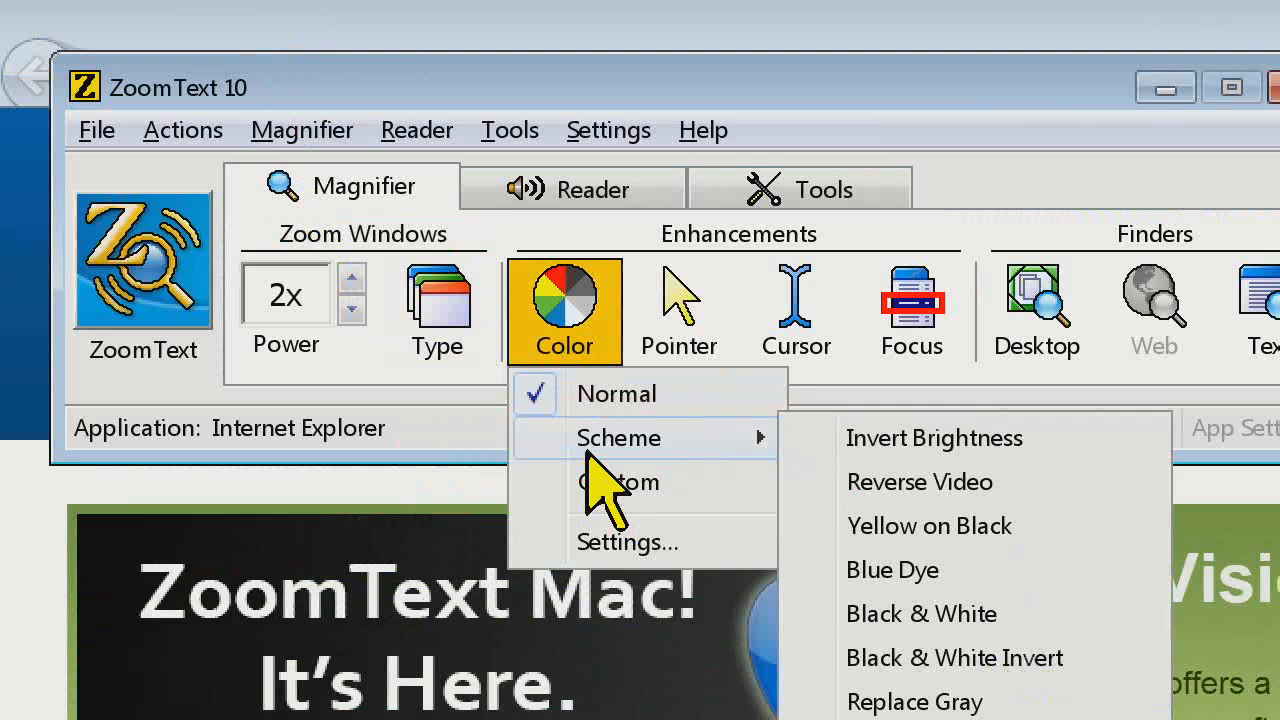
left_click(900, 482)
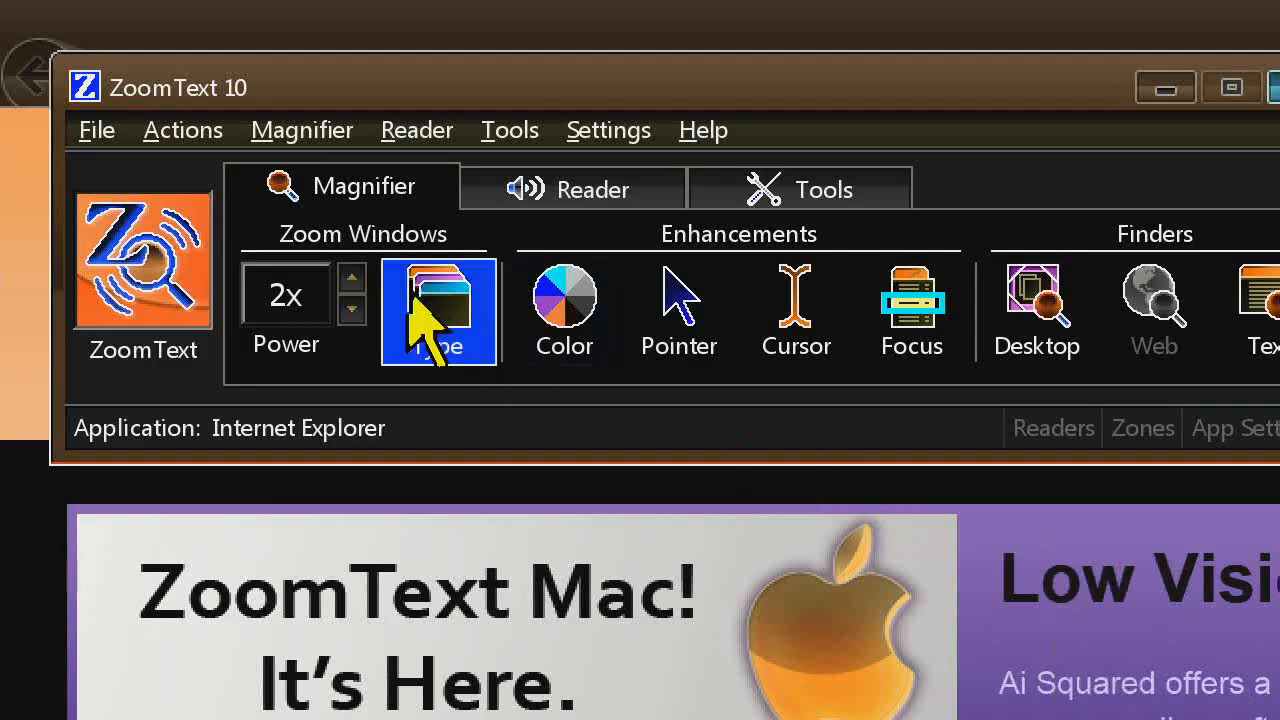
left_click(352, 282)
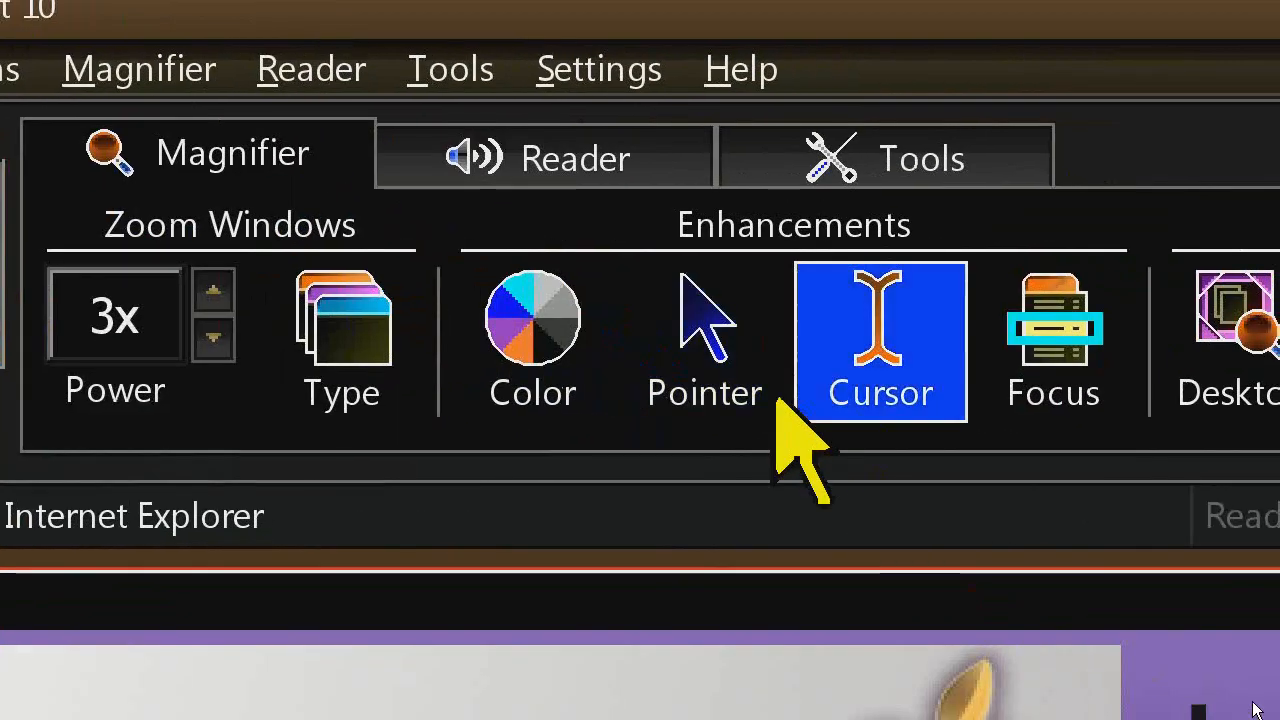
Apply the Red with Circle pointer scheme
left_click(993, 380)
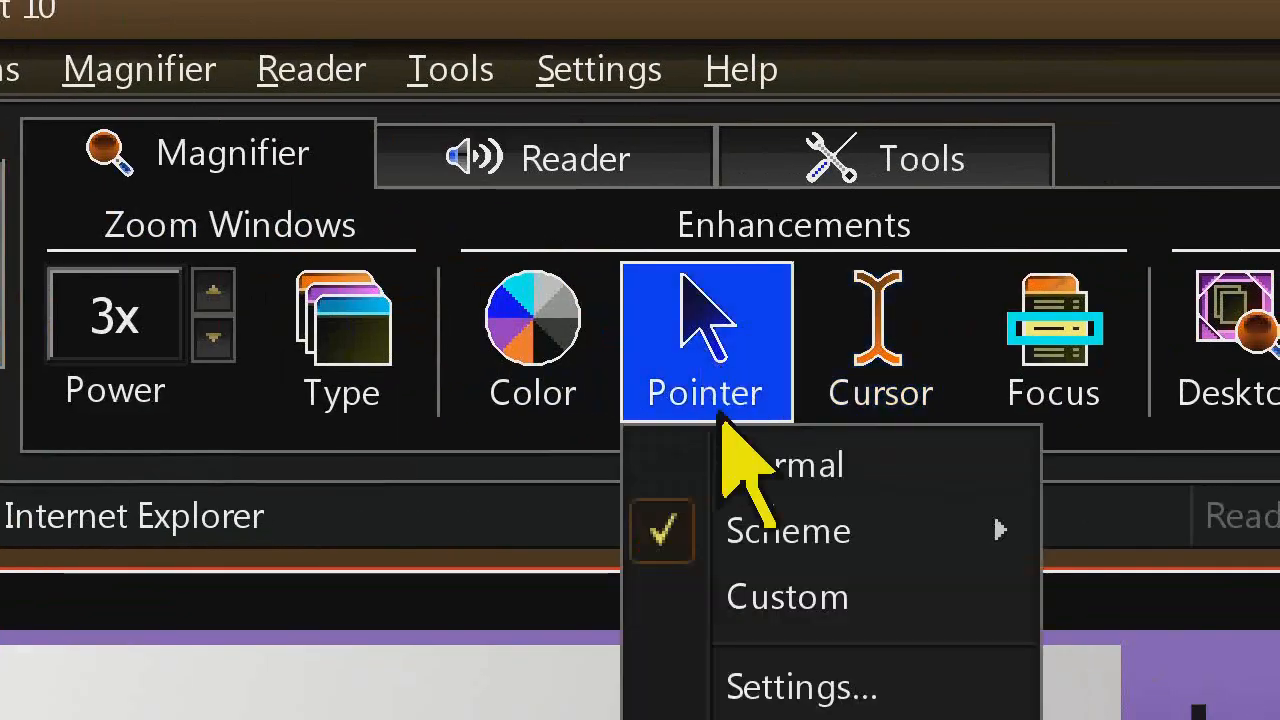
mouse_move(760, 533)
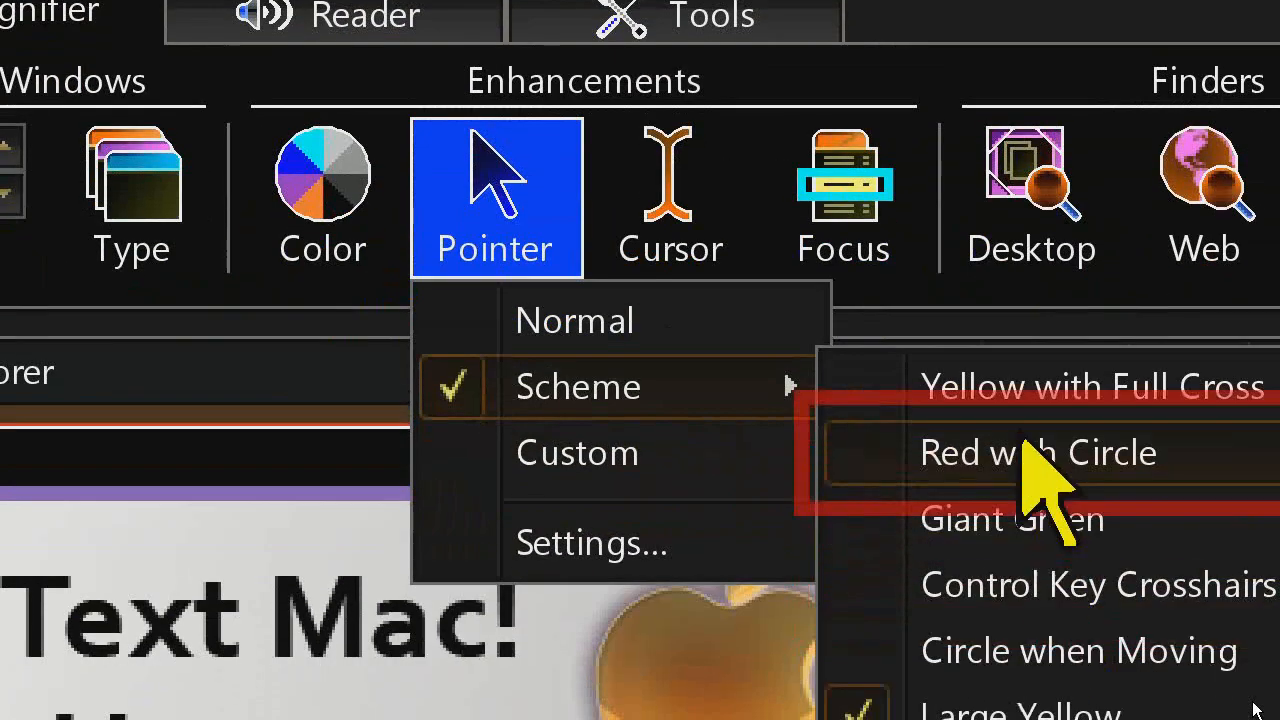
left_click(1250, 578)
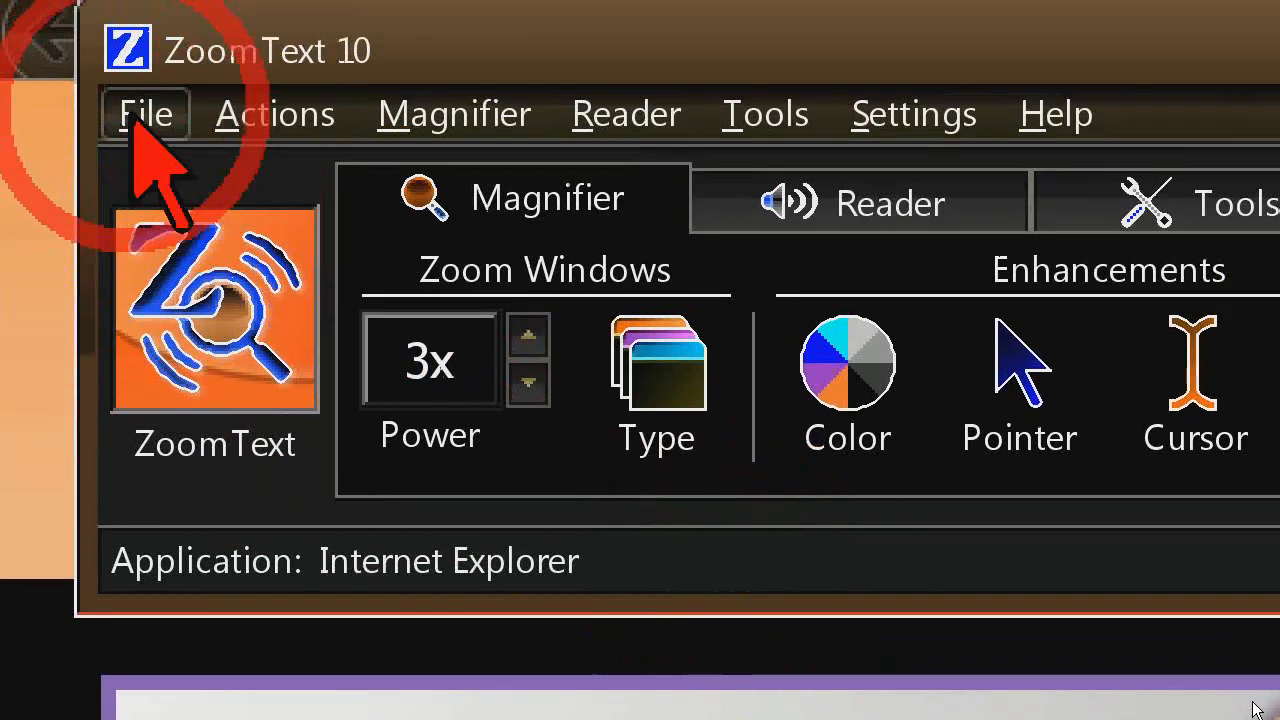
Save the current settings as a configuration file named NightConfiguration
left_click(110, 70)
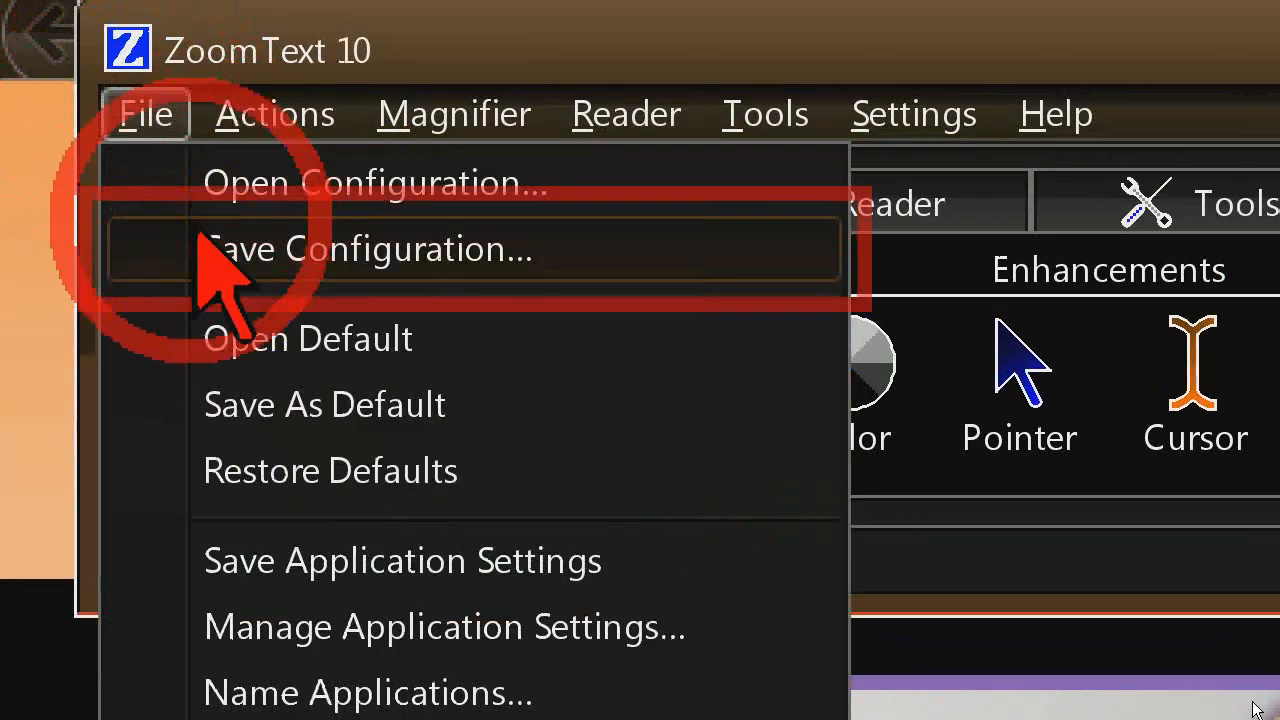
left_click(205, 250)
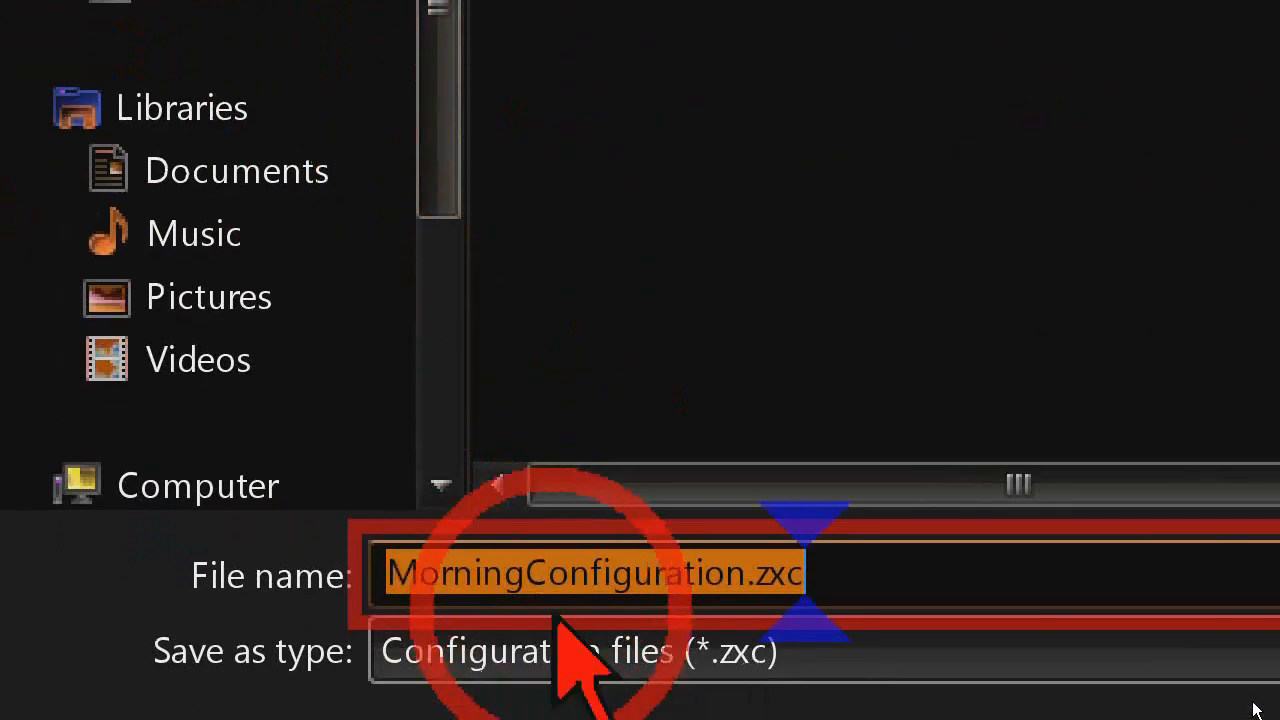
type("NightConfigur")
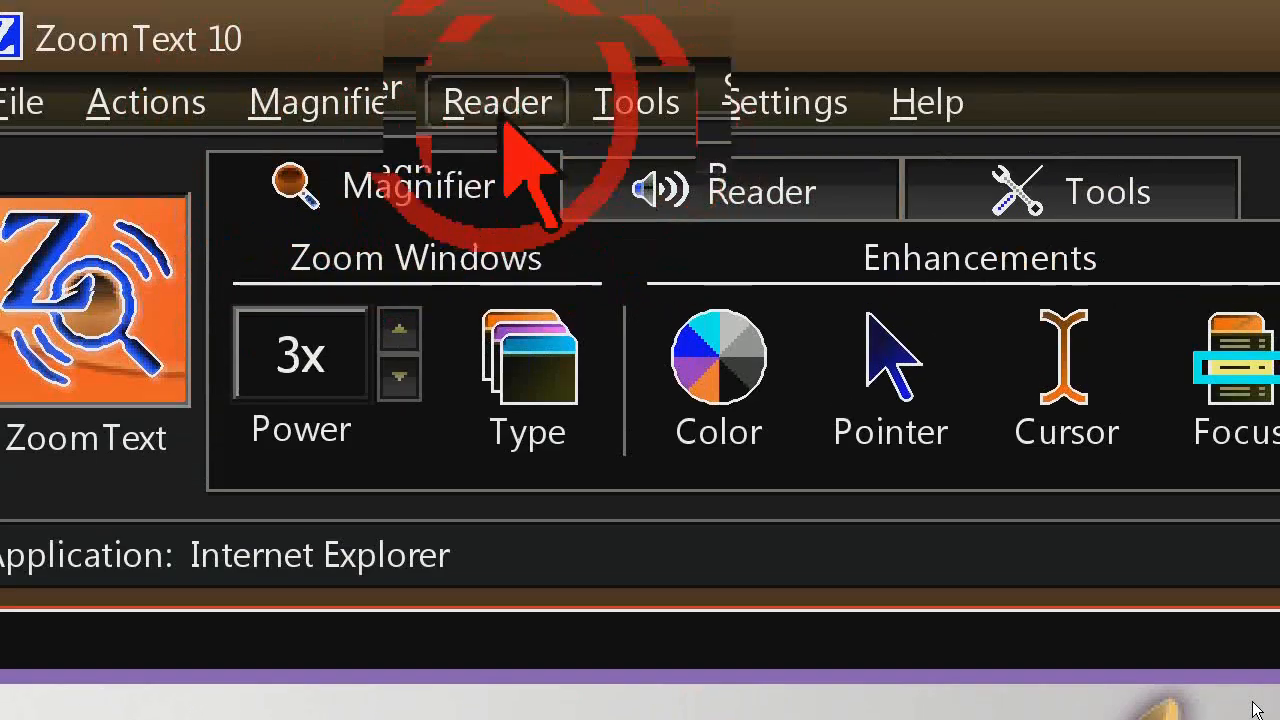
Open the saved MorningConfiguration.zxc file to load the morning settings
left_click(22, 104)
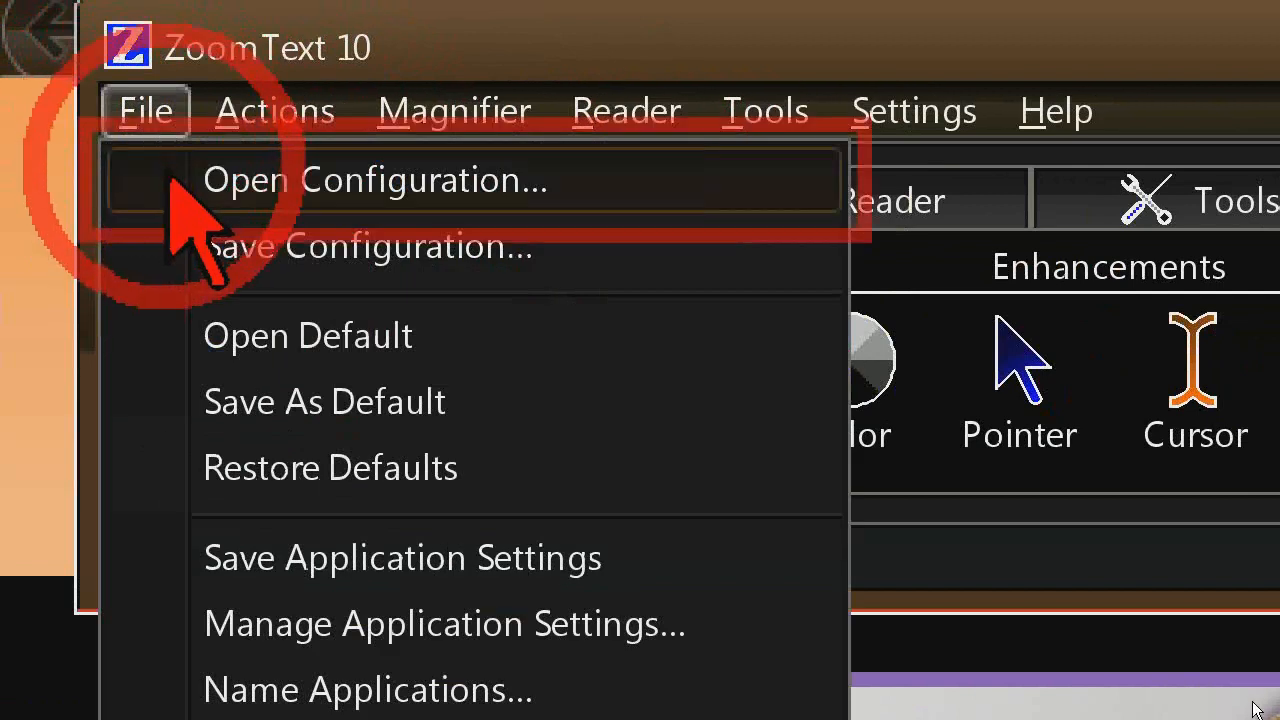
left_click(212, 181)
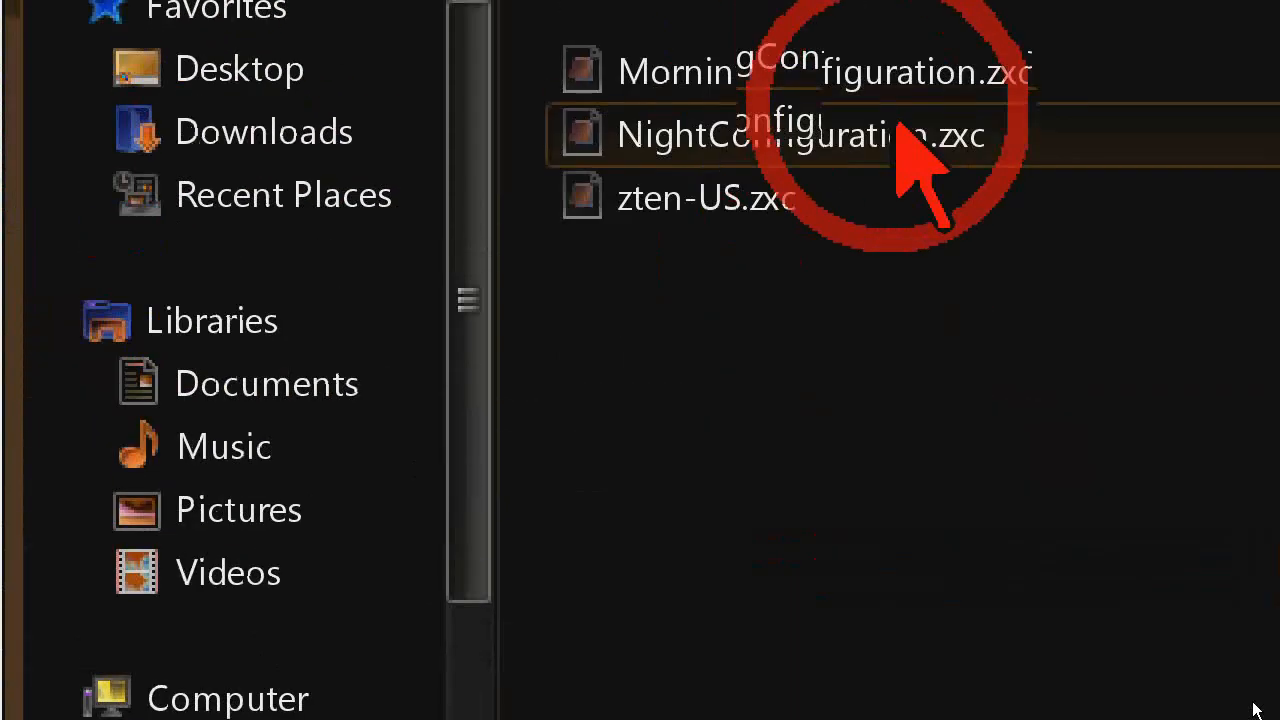
left_click(935, 150)
double_click(932, 150)
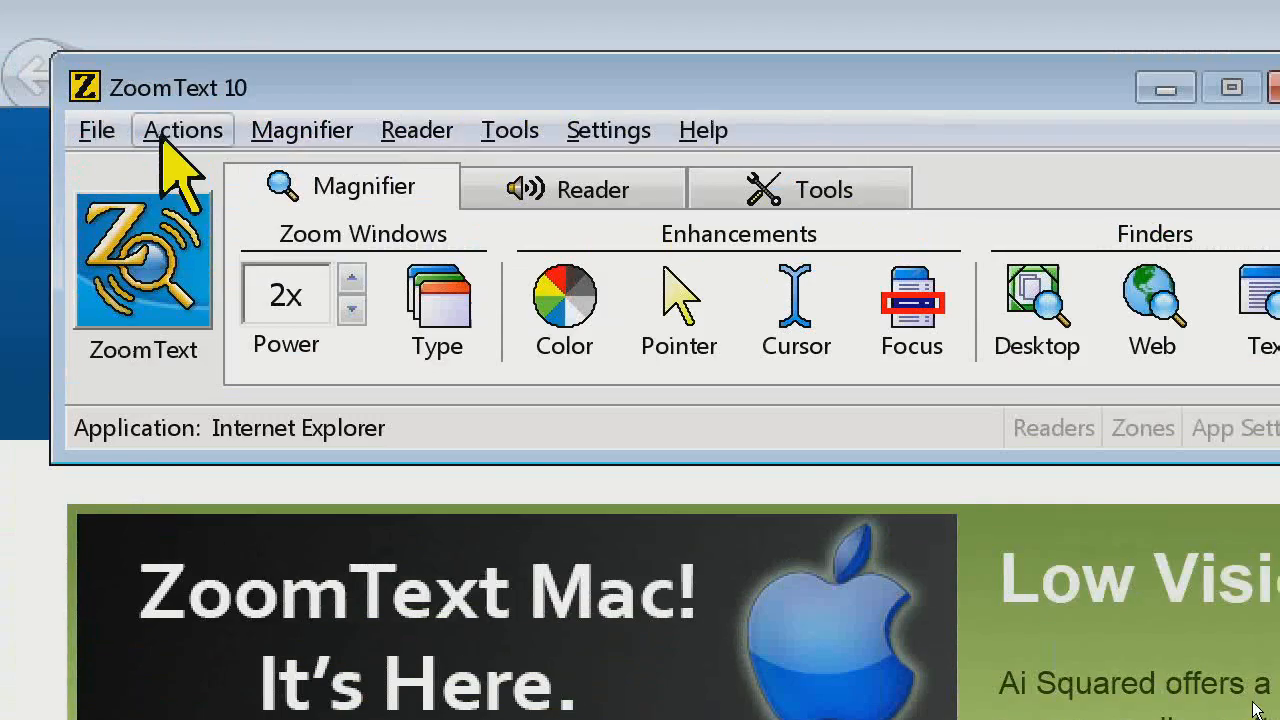
Switch to the night settings by opening the NightConfiguration.zxc configuration file
left_click(100, 133)
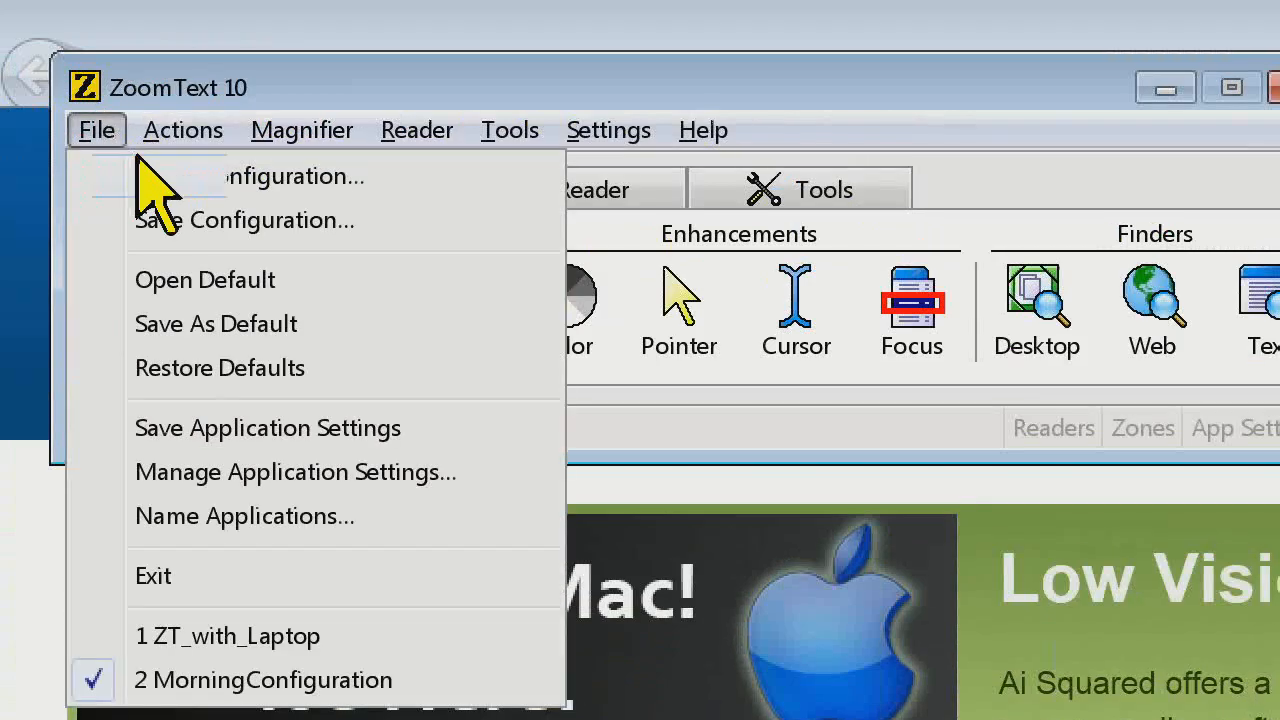
left_click(206, 180)
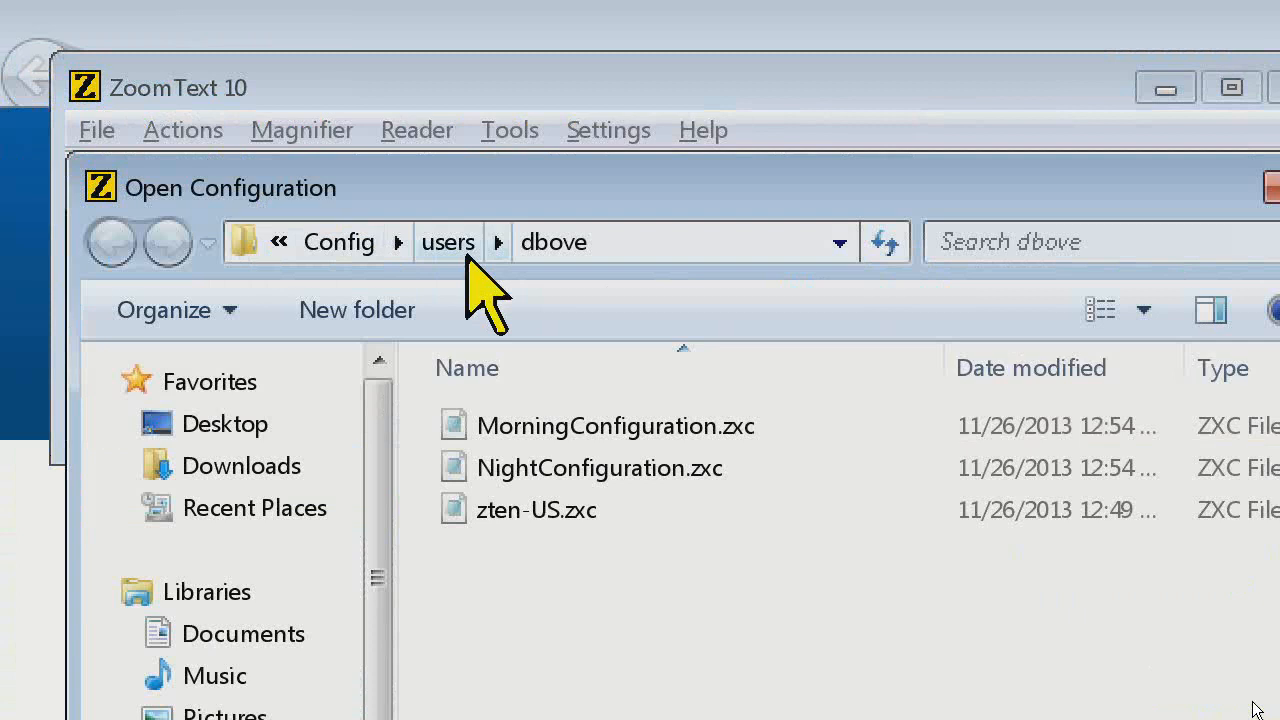
double_click(540, 467)
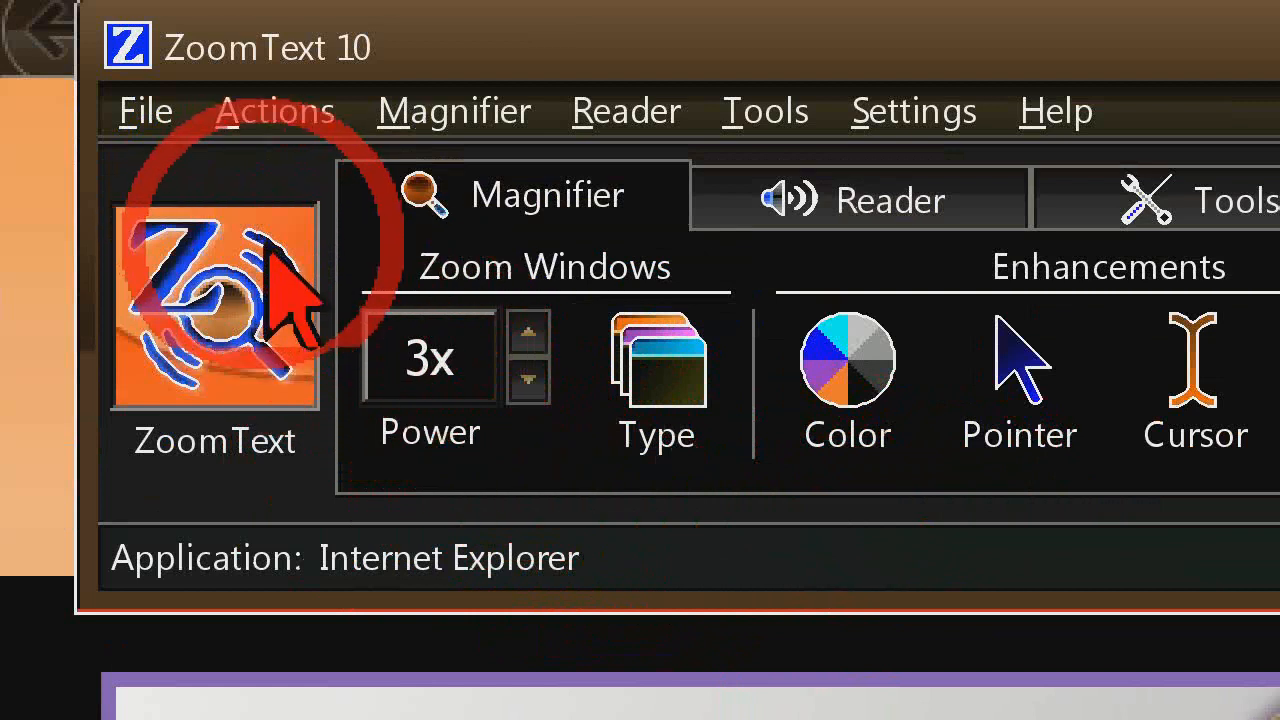
Switch back from the night settings by opening MorningConfiguration.zxc again
left_click(148, 116)
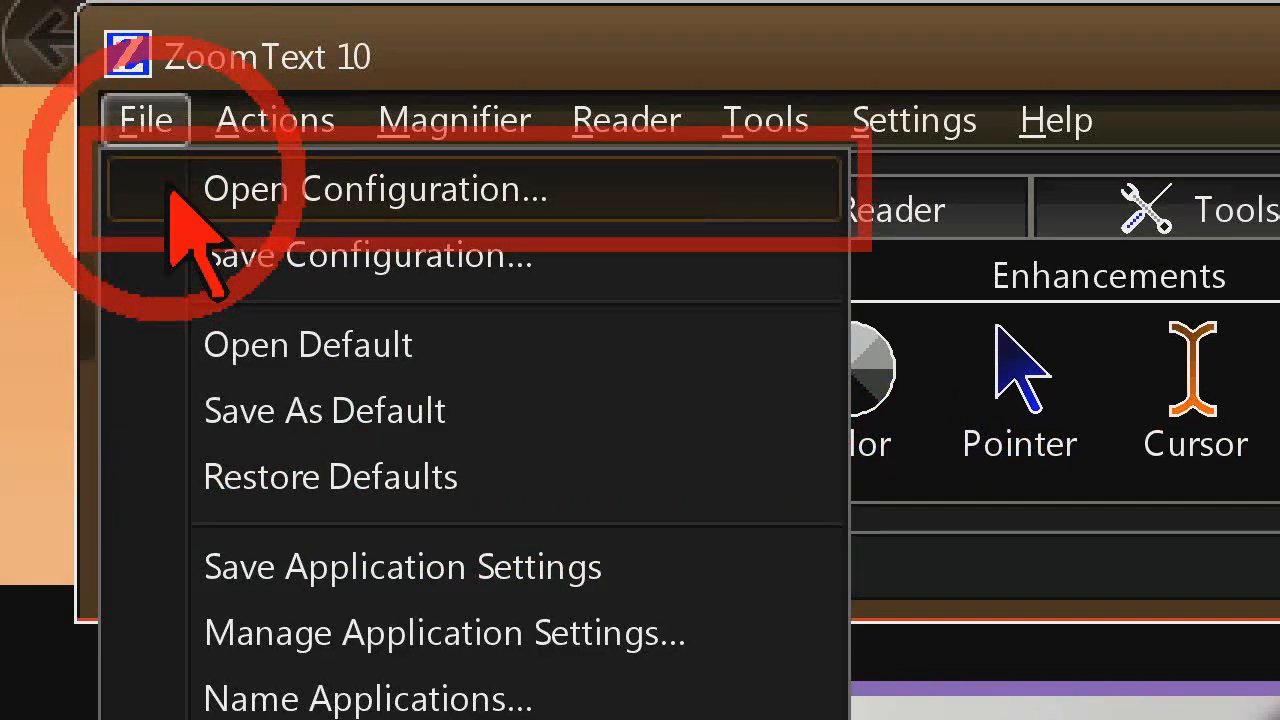
left_click(180, 190)
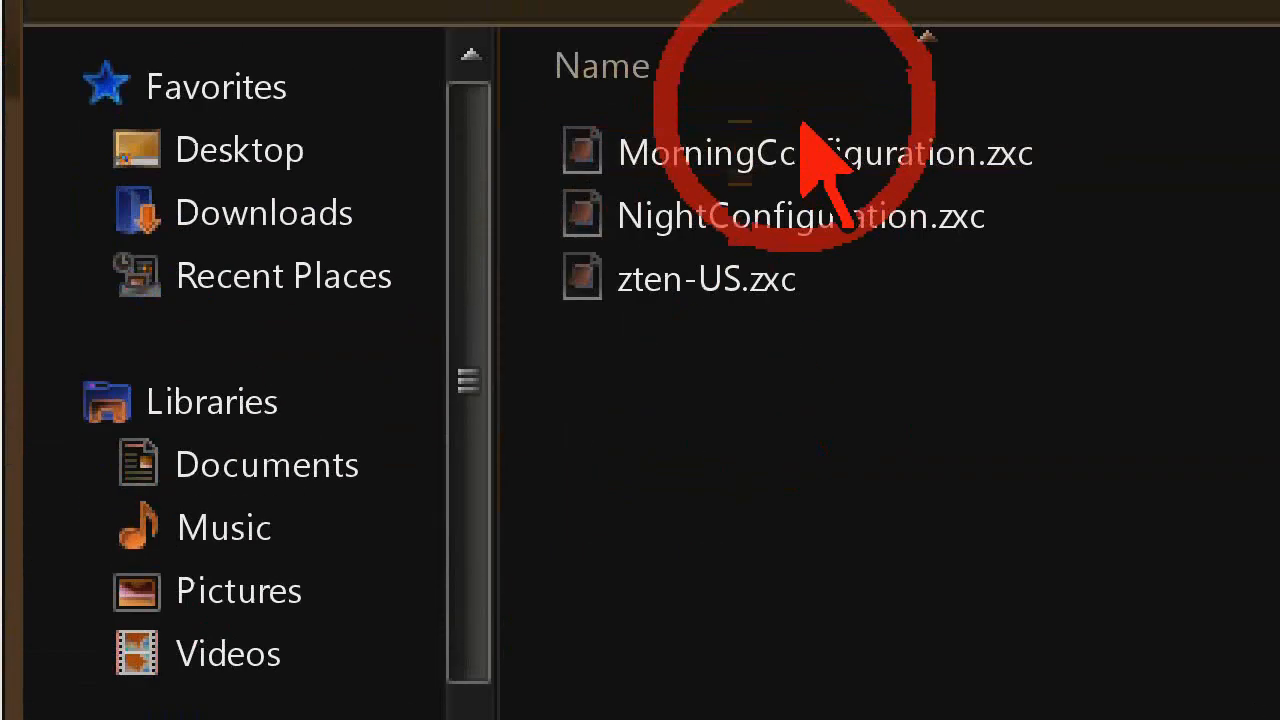
double_click(872, 152)
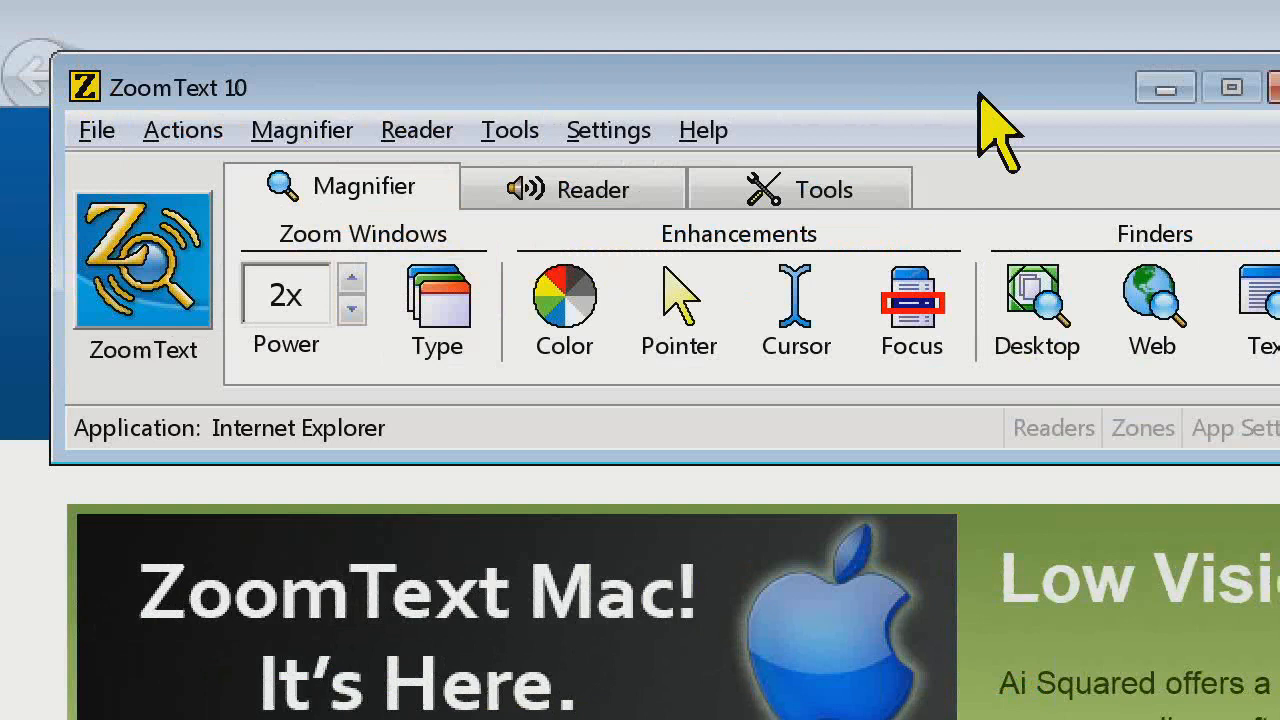
Open ZT_with_Laptop.zxc from the Config folder and test changing the magnification to 2.5x and back to 2x
left_click(113, 137)
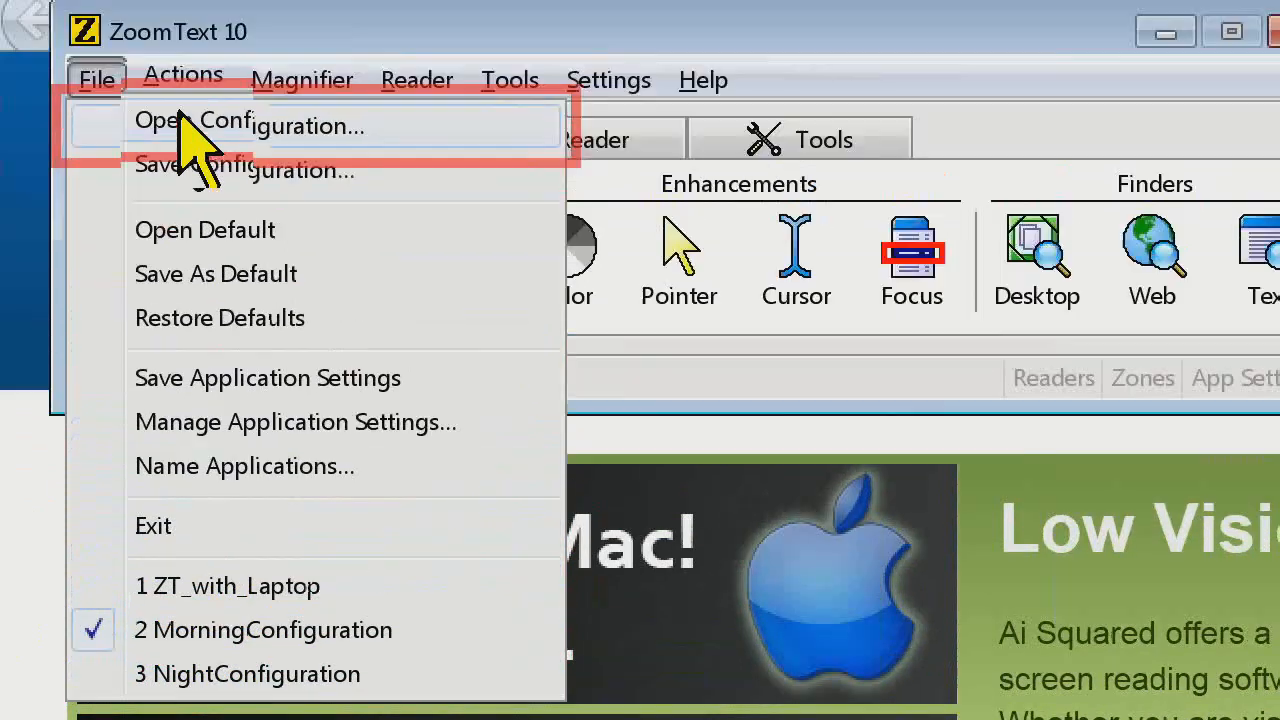
mouse_move(180, 94)
mouse_move(97, 94)
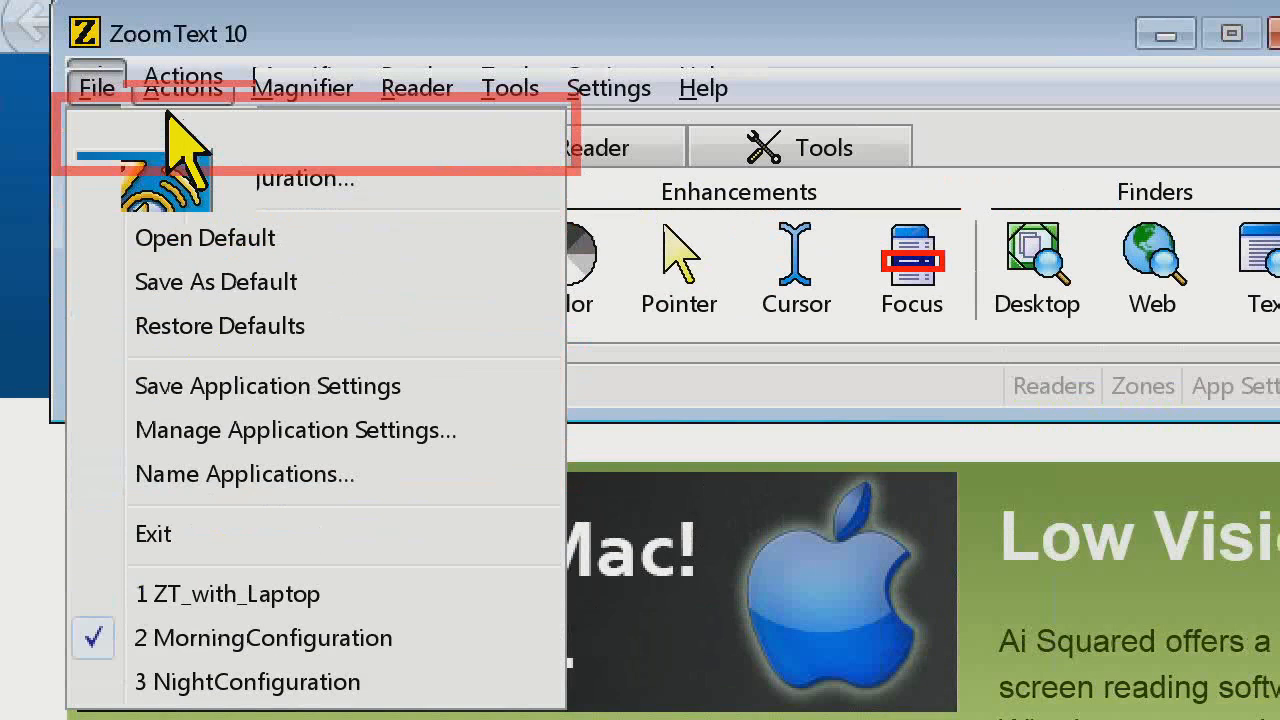
mouse_move(142, 135)
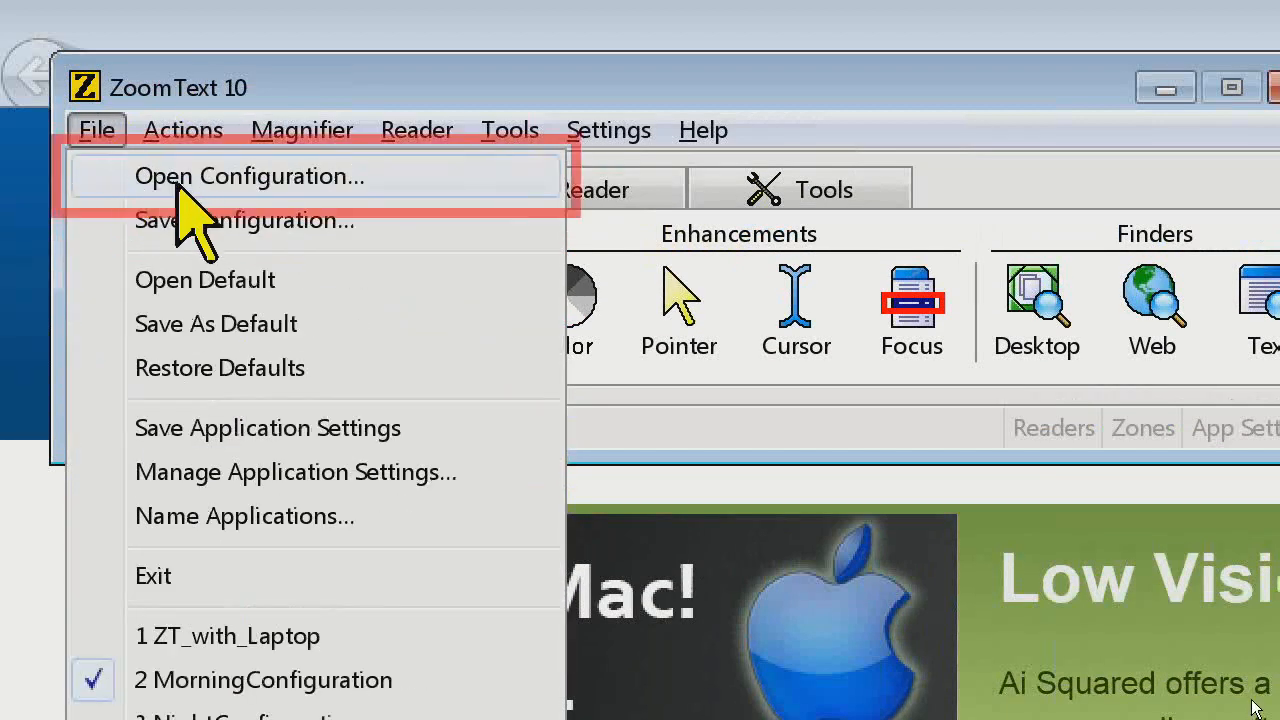
left_click(210, 176)
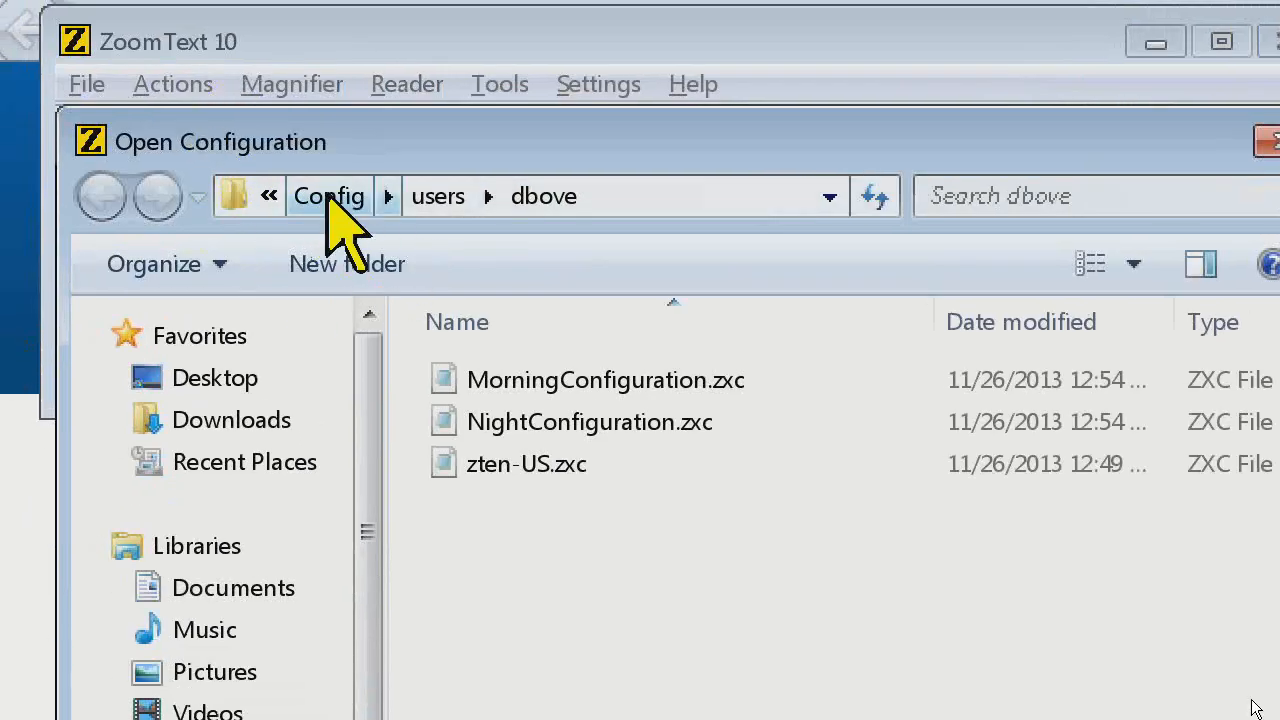
left_click(329, 196)
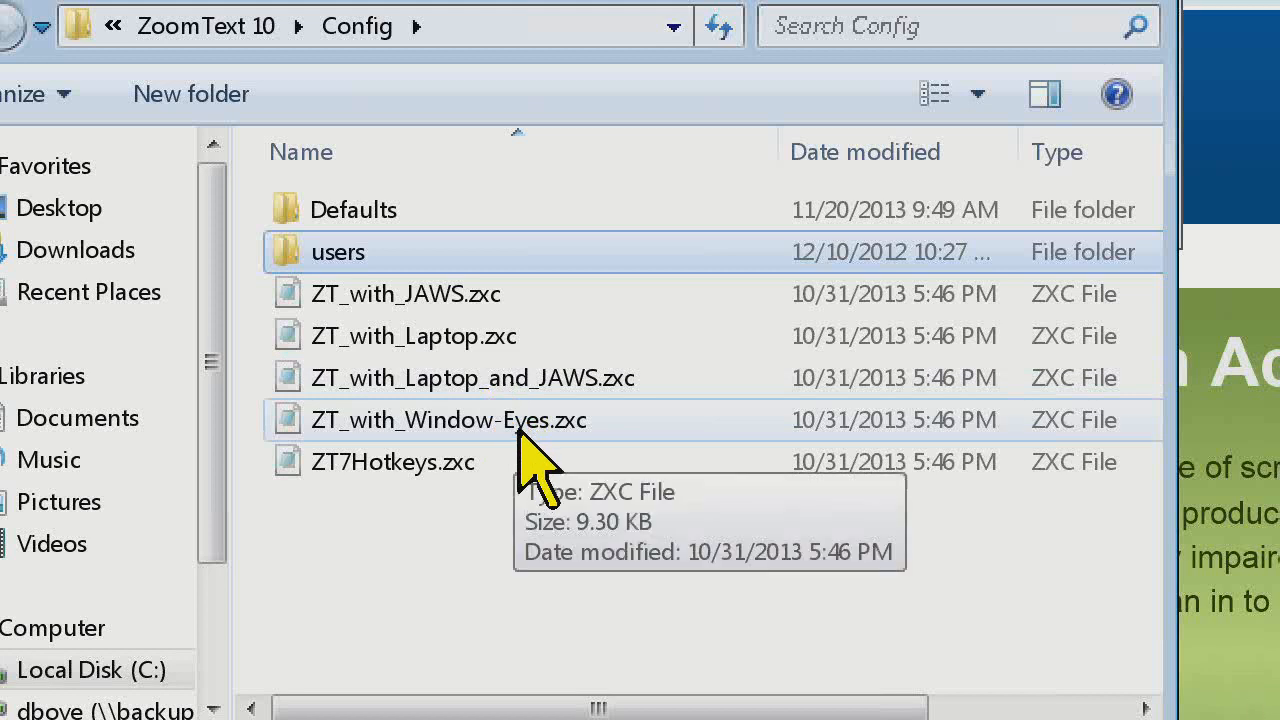
double_click(470, 338)
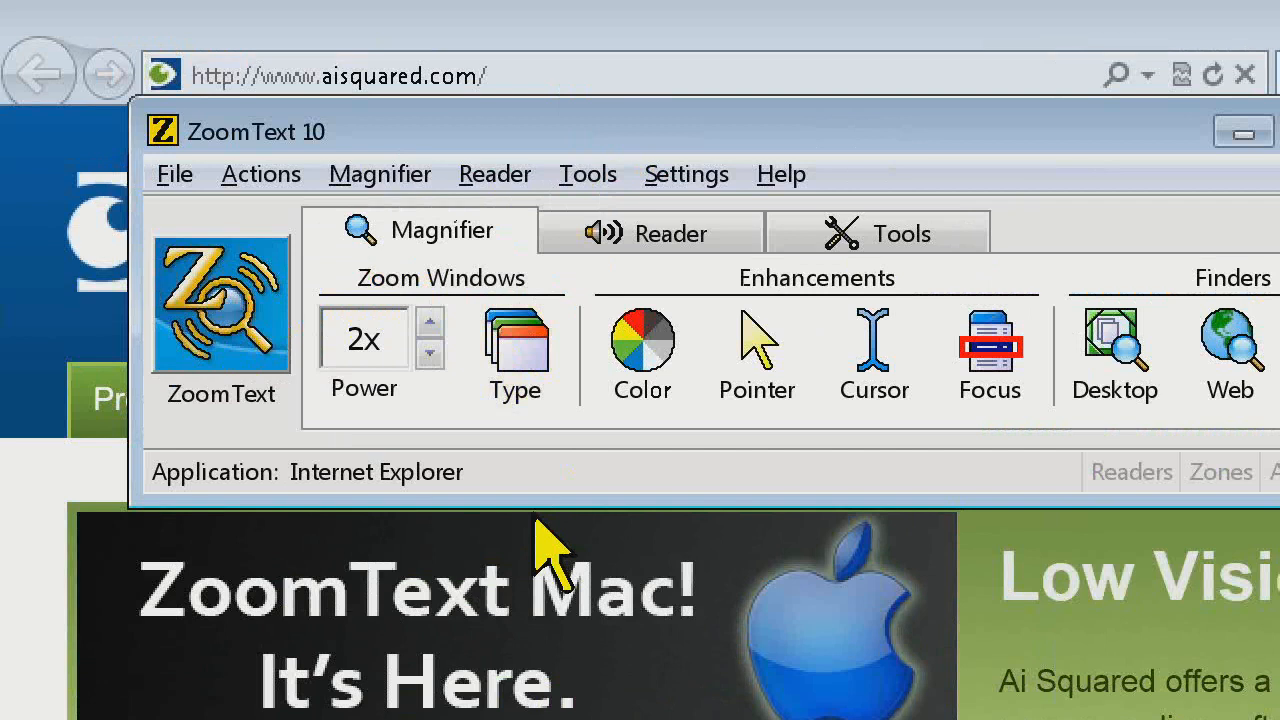
key("alt+KP_Add")
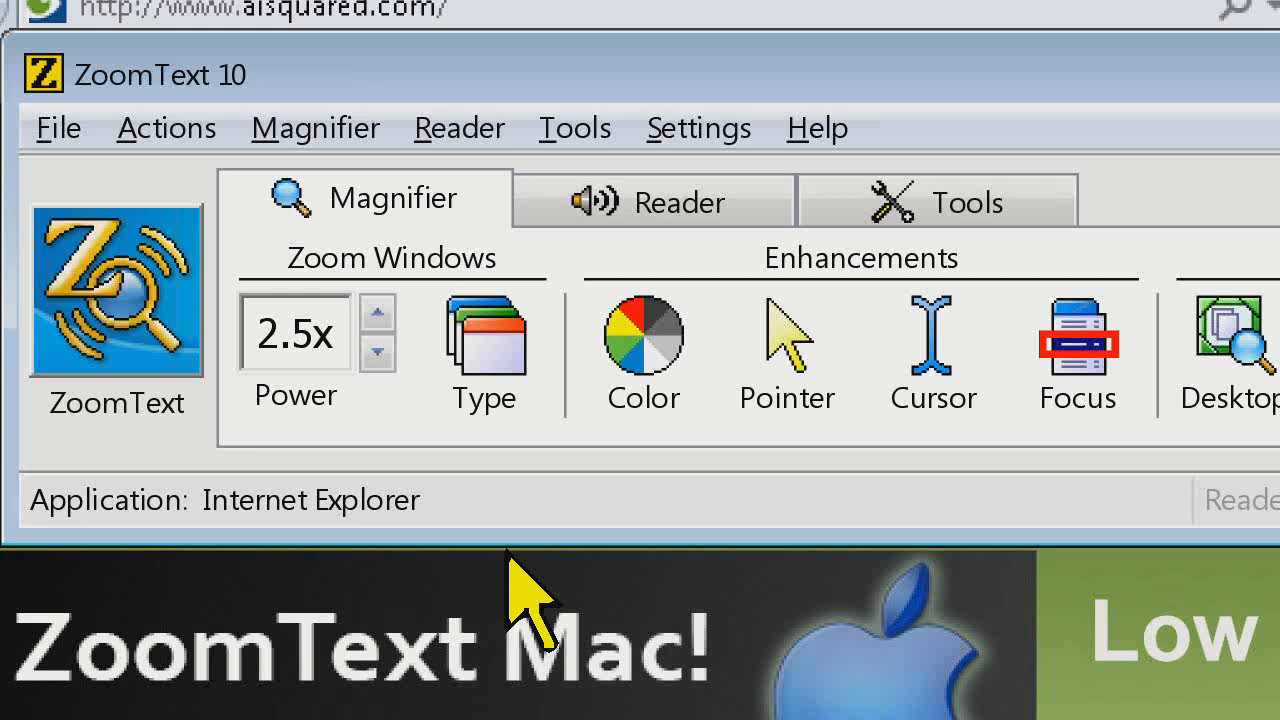
key("alt+KP_Subtract")
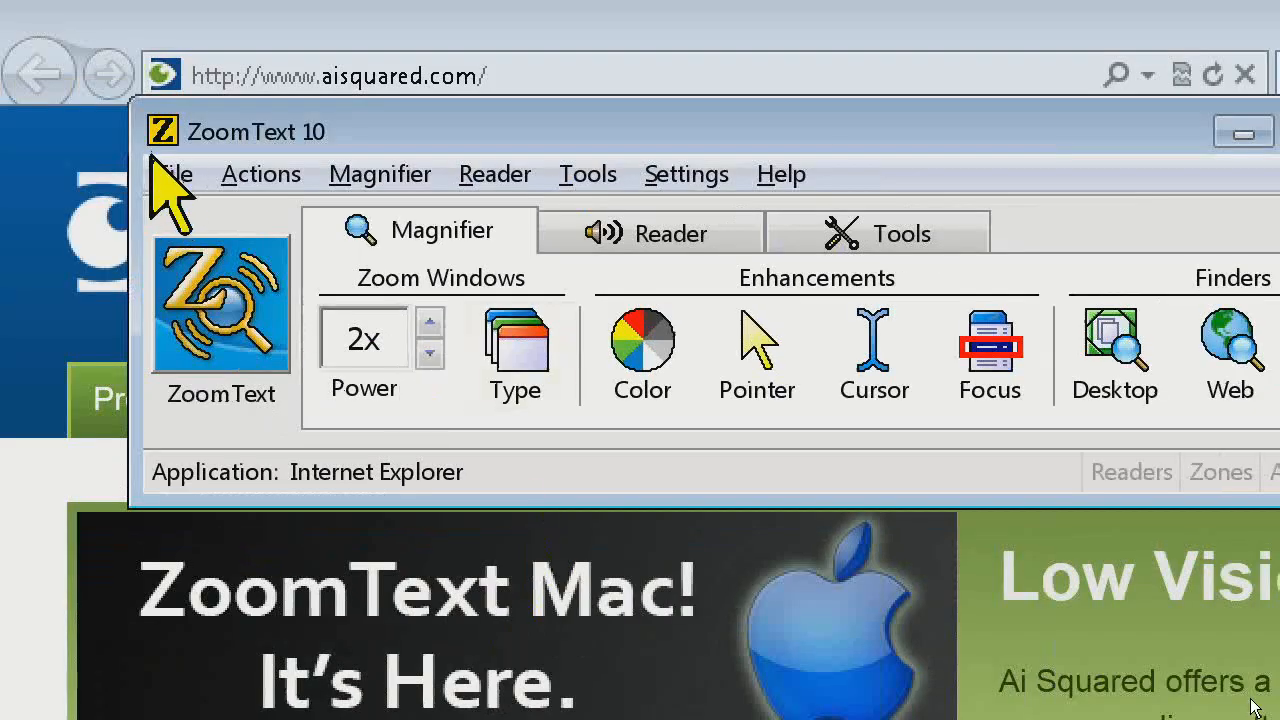
Reload MorningConfiguration from the recently used configurations and look over the configuration file commands
left_click(170, 178)
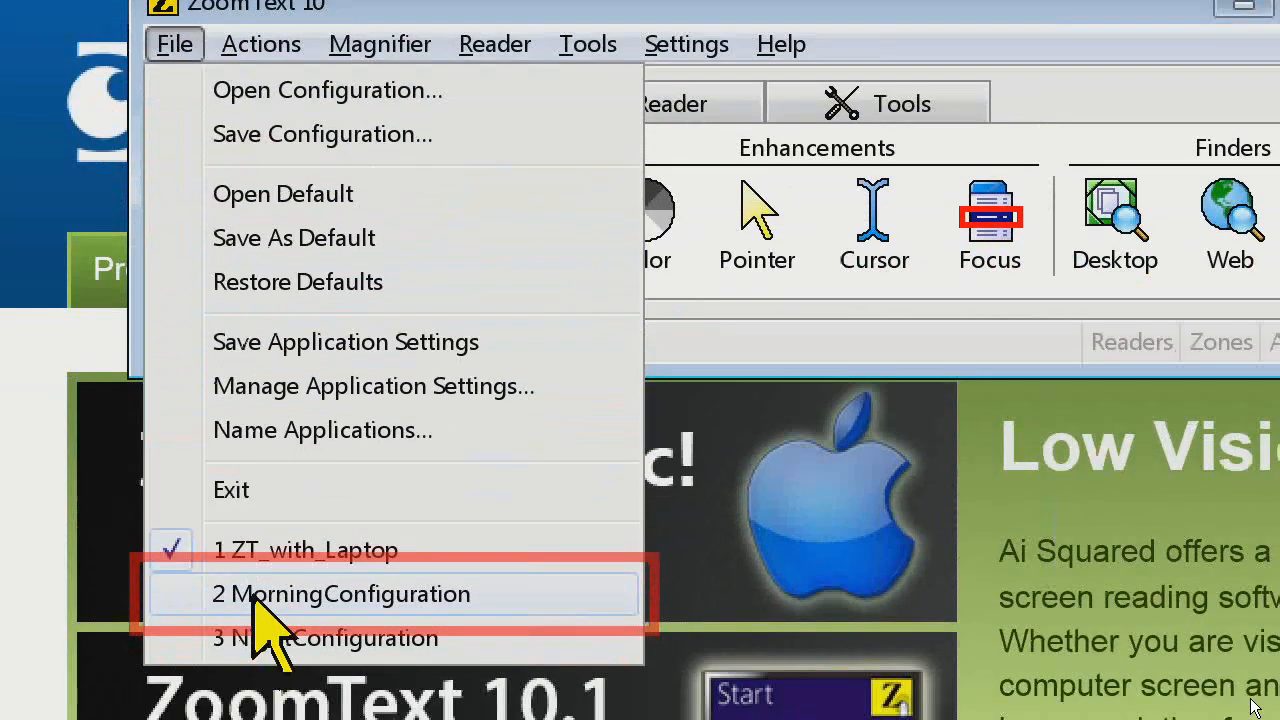
left_click(258, 596)
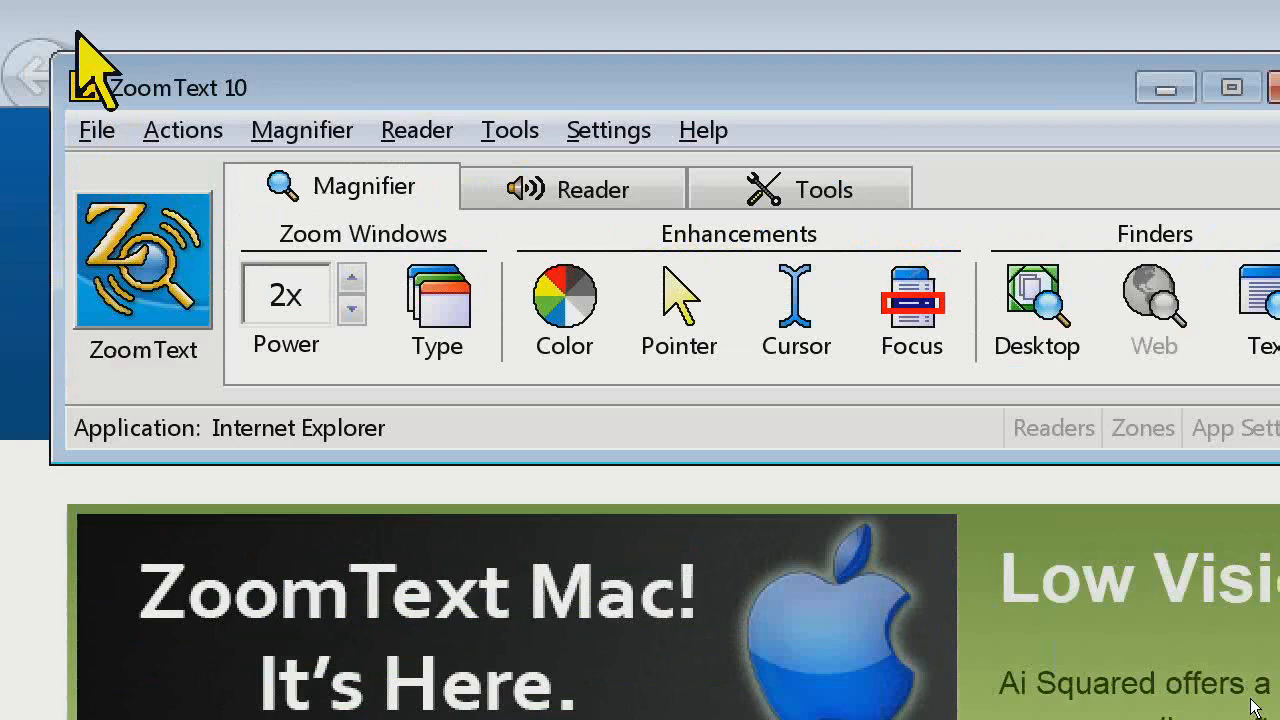
left_click(97, 130)
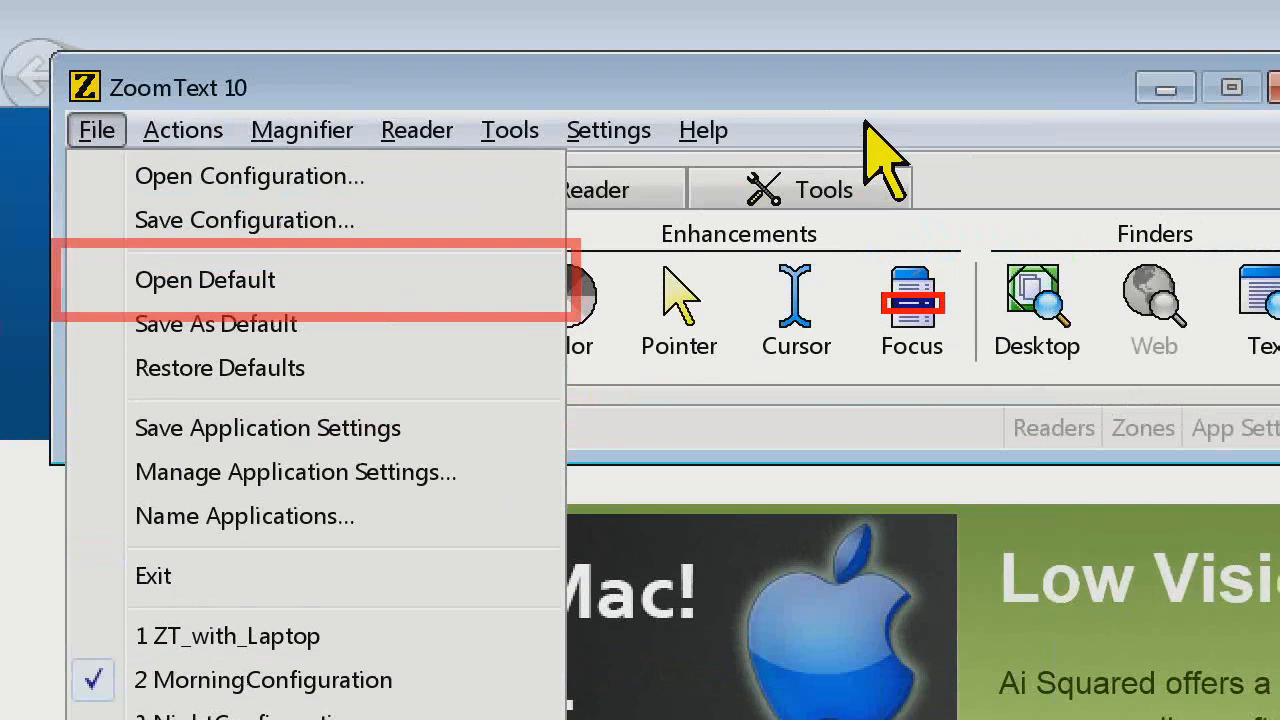
left_click(863, 120)
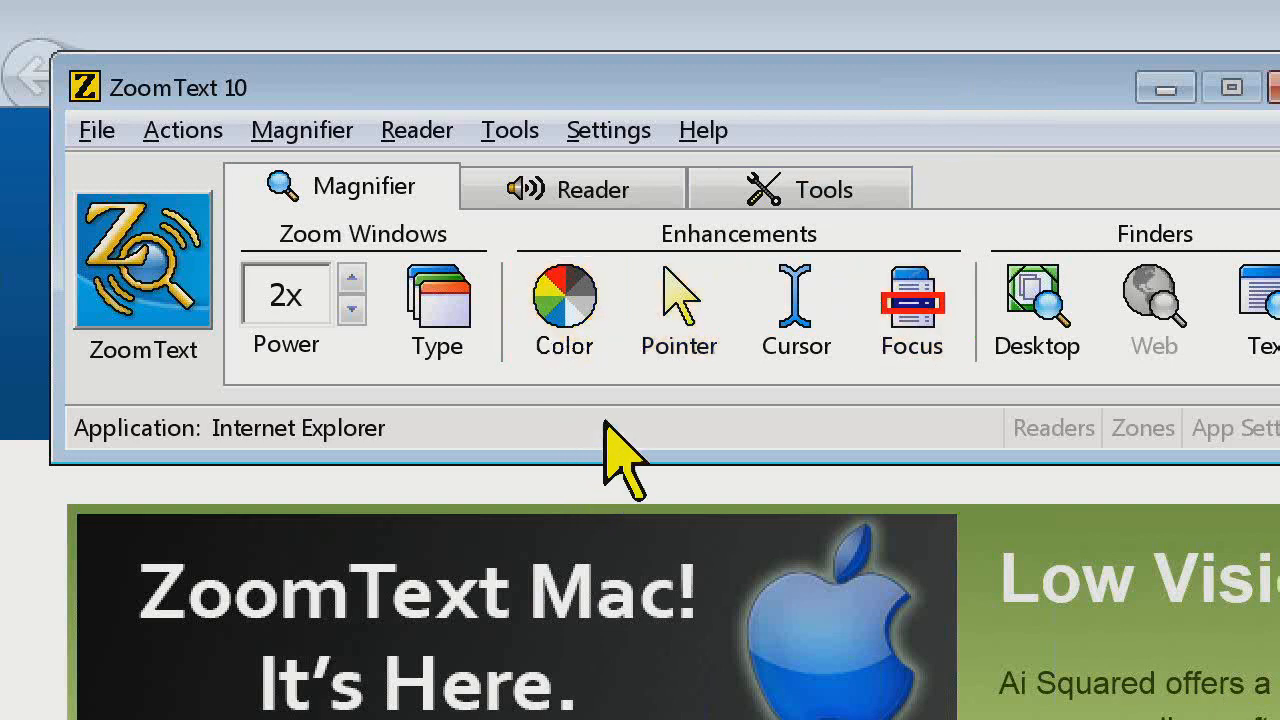
Open the hotkey settings and restrict the commands to the Configuration hotkey group
left_click(622, 135)
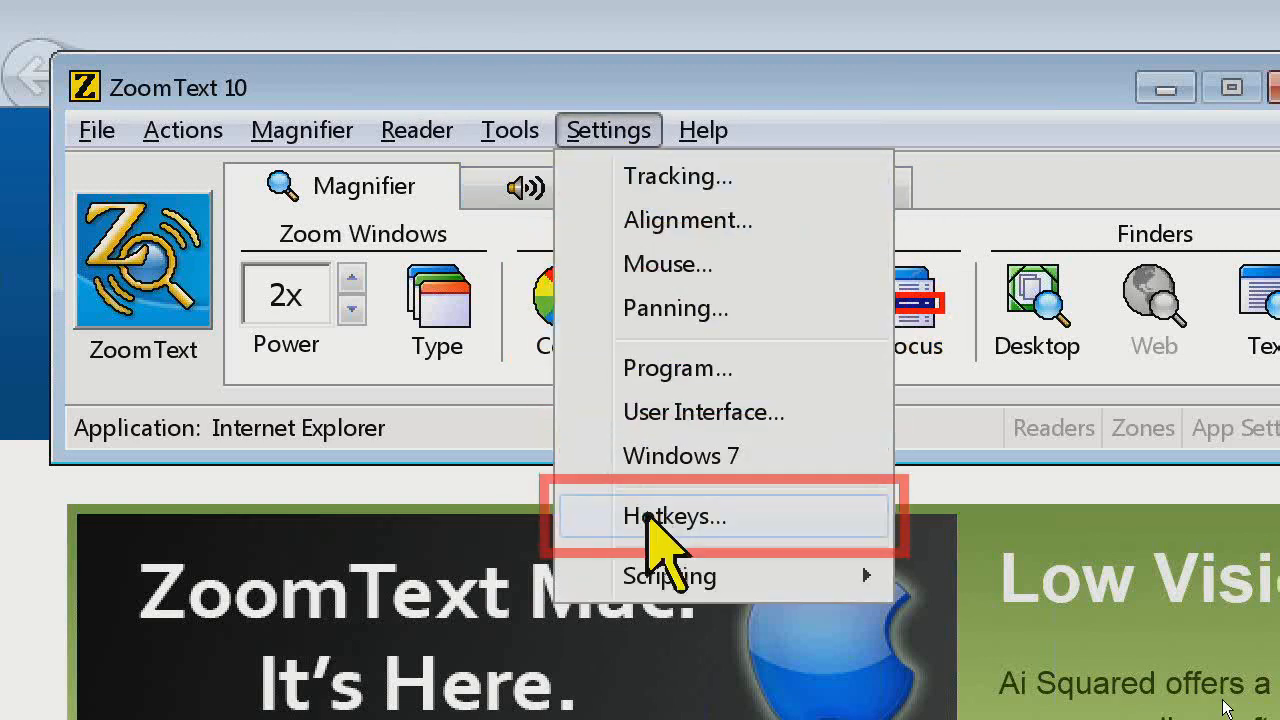
left_click(650, 518)
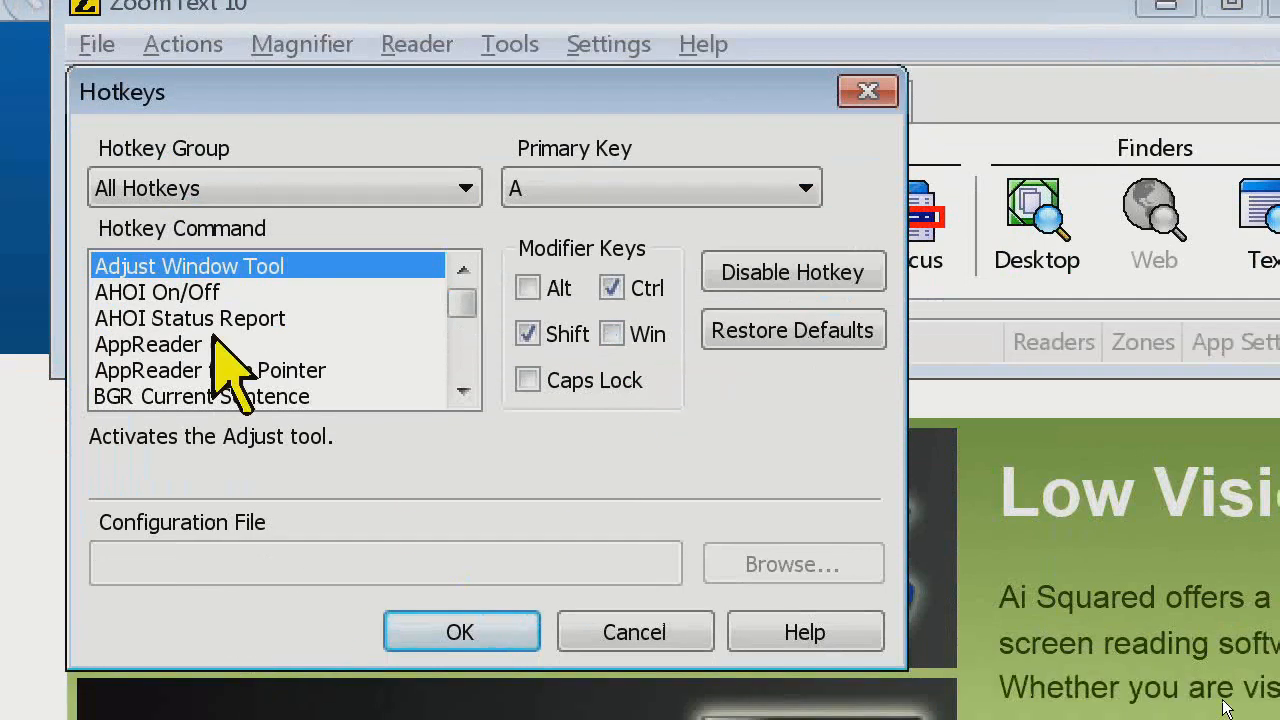
left_click(460, 188)
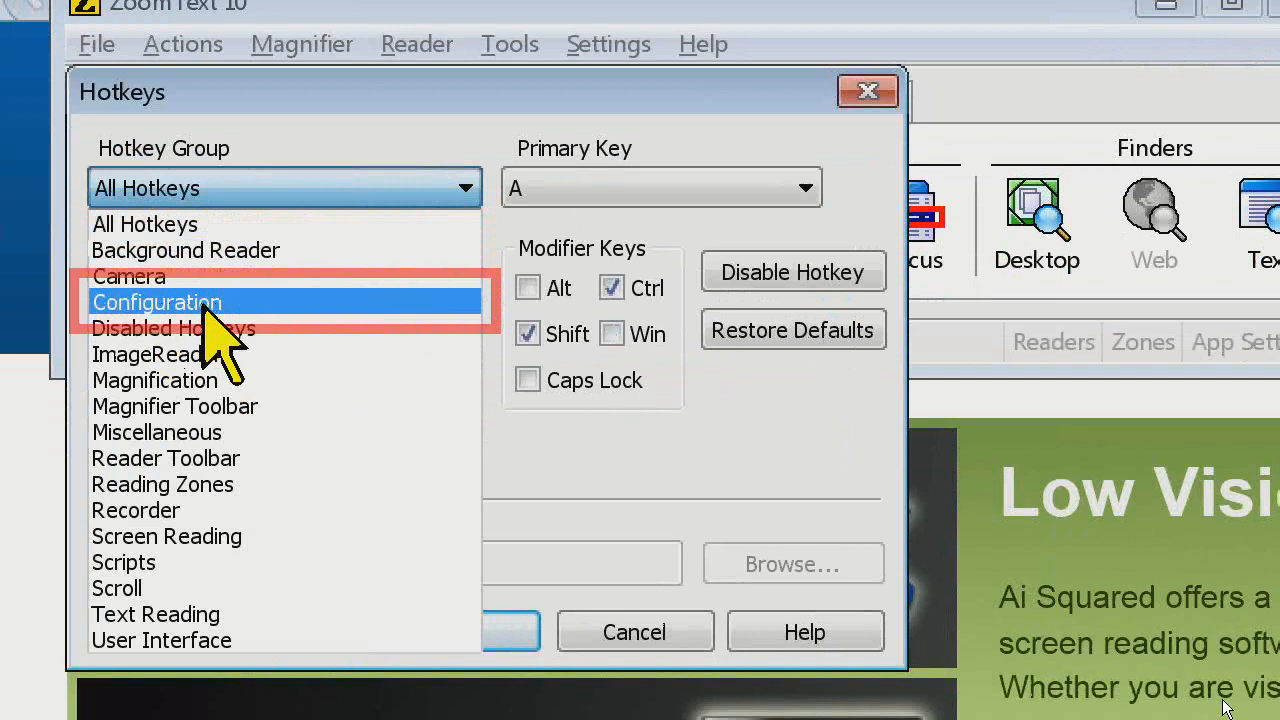
left_click(201, 303)
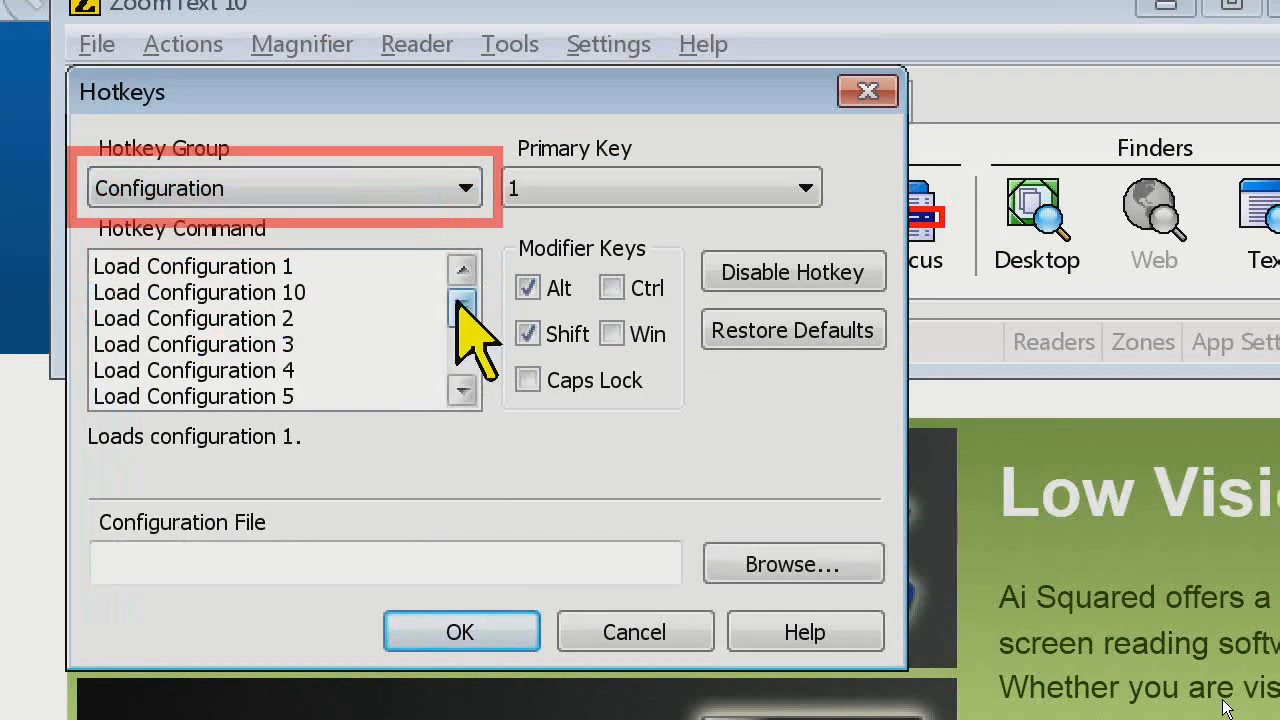
Examine the Configuration group's hotkey commands, from Load Configuration 1 through Save Application Settings, and their assigned key combinations
left_click_drag(457, 302, 363, 277)
left_click(378, 268)
key("Down")
key("Down")
key("Down")
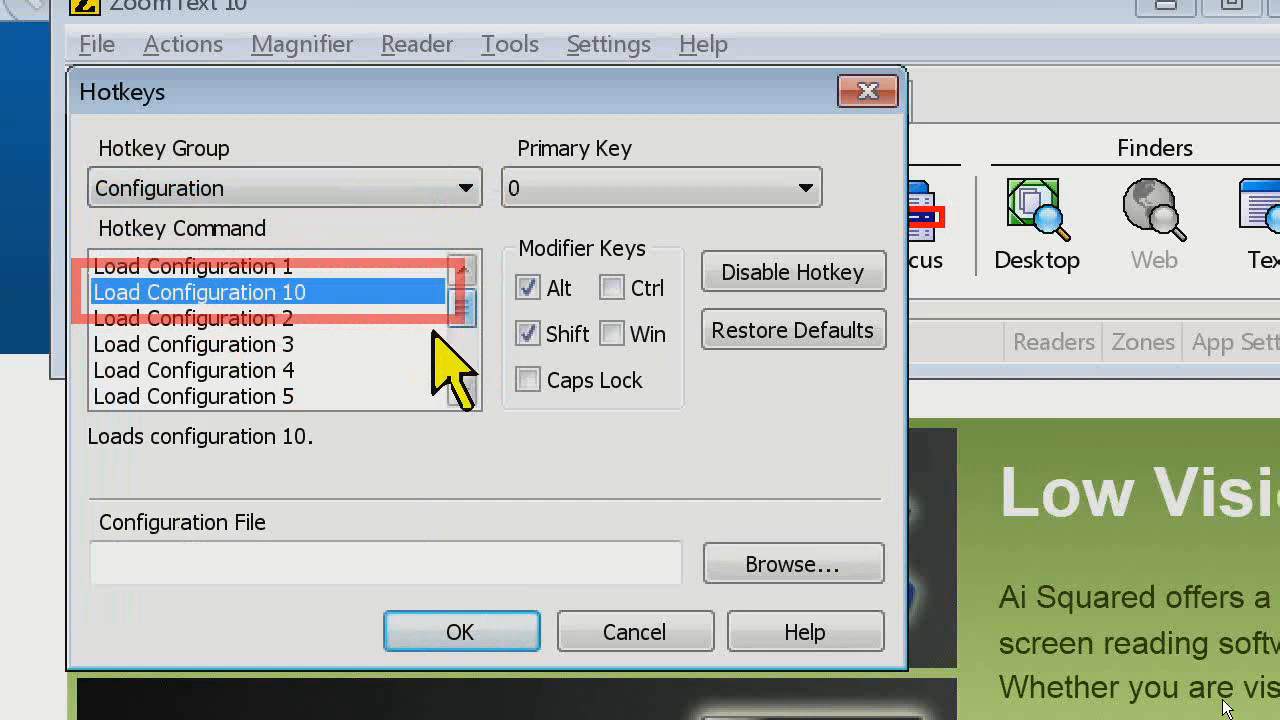
key("Up")
key("Up")
key("Down")
key("Up")
key("Down")
key("Down")
key("Up")
key("Up")
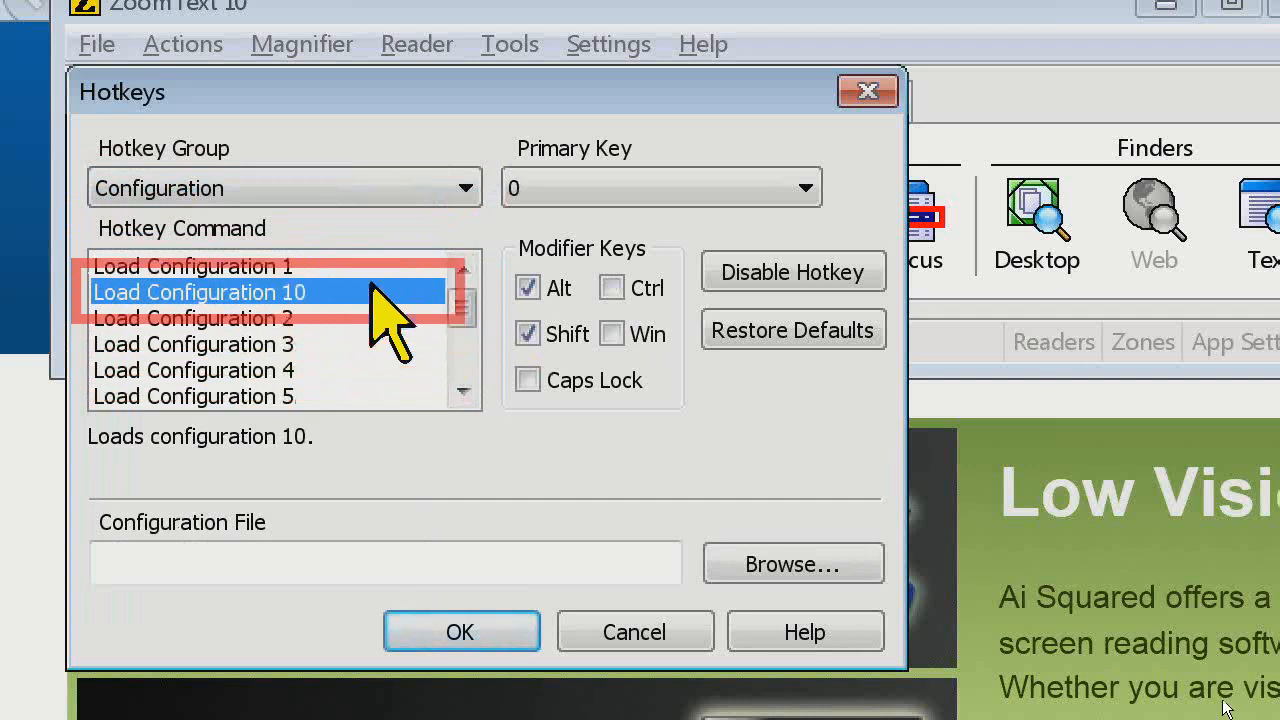
key("Up")
key("Down")
key("Down")
key("Down")
key("Down")
key("Down")
key("Down")
key("Down")
key("Down")
key("Down")
key("Down")
key("Down")
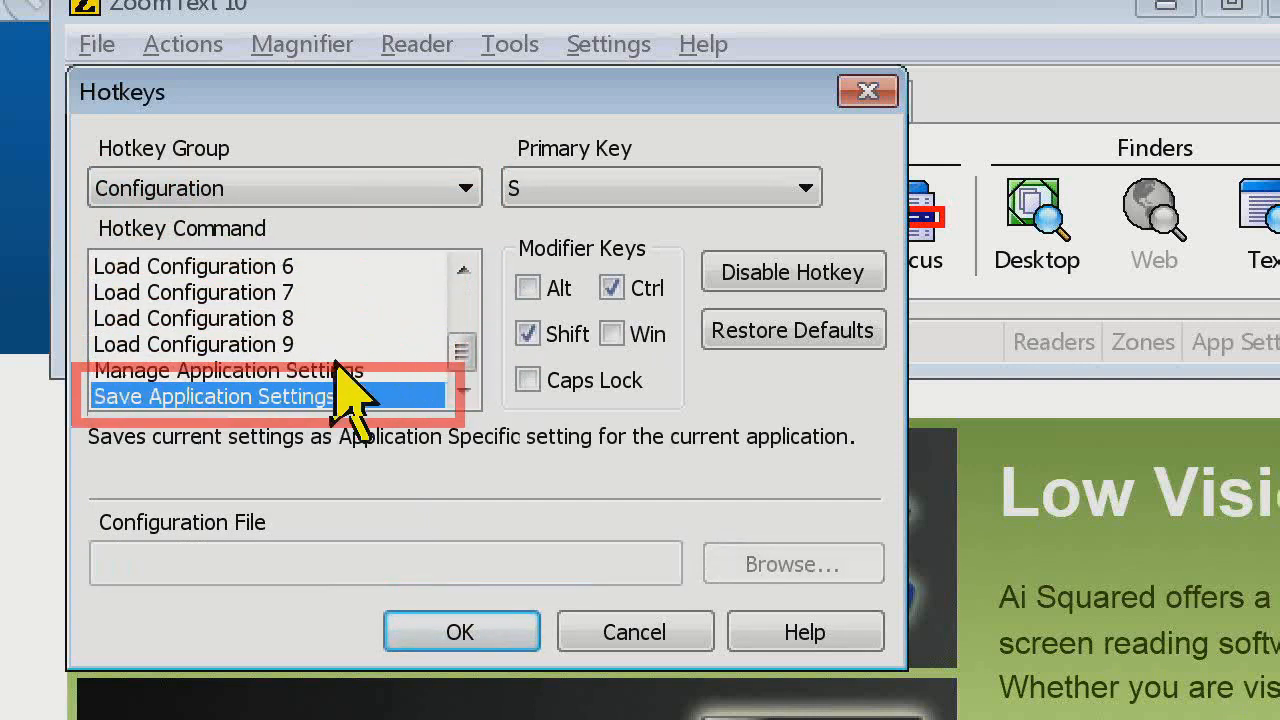
key("Up")
key("Up")
scroll(345, 300, "up", 2)
left_click(335, 290)
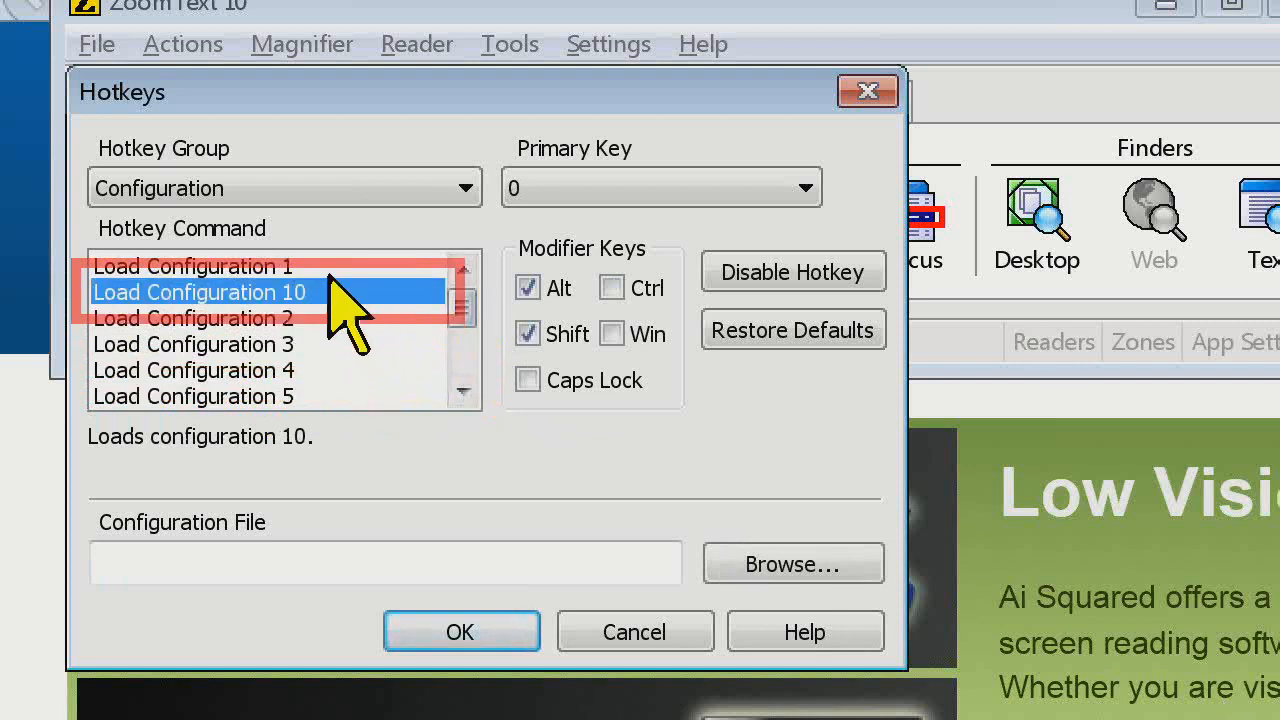
Compare the first load commands' hotkeys and select the Load Configuration 1 command
left_click(335, 266)
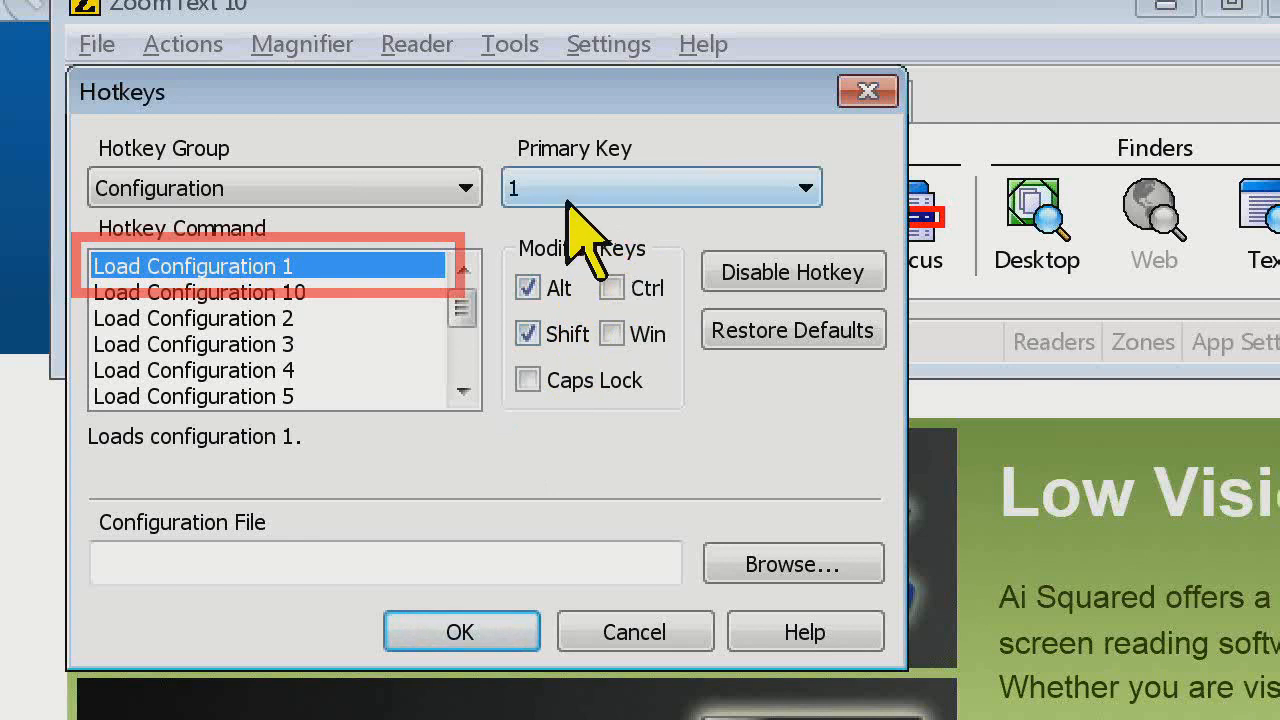
left_click(337, 318)
left_click(340, 294)
left_click(340, 268)
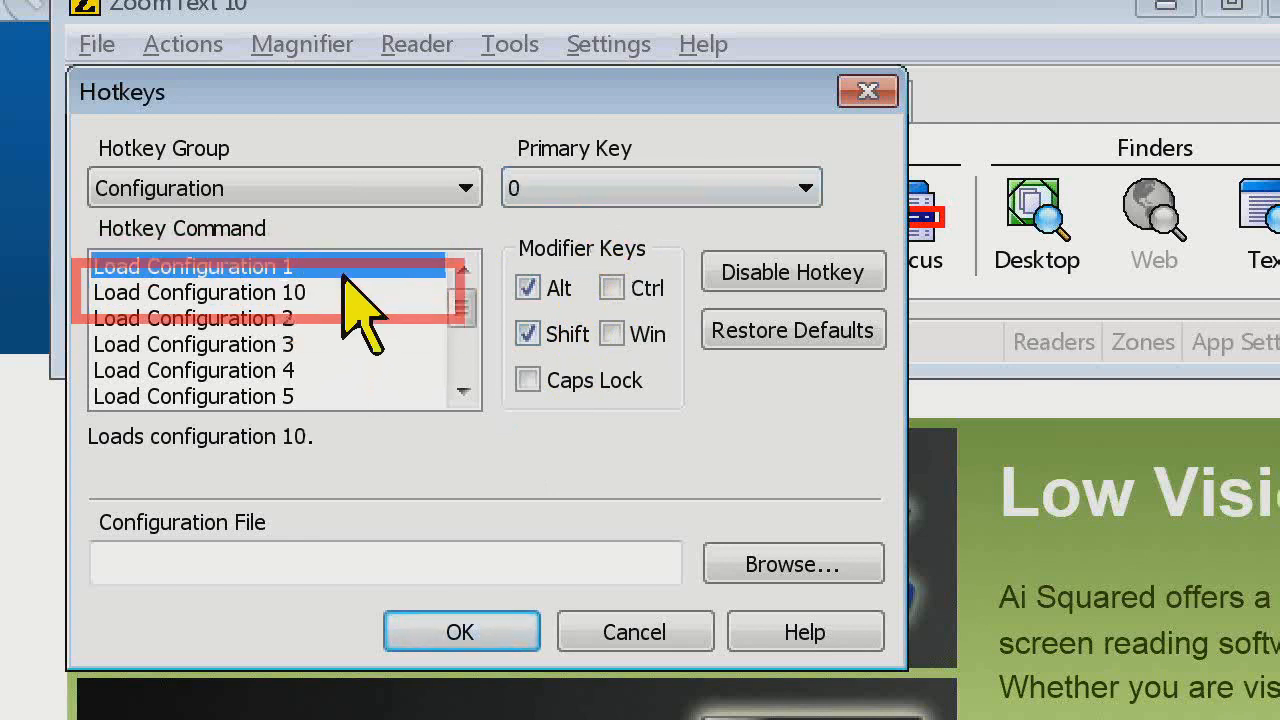
left_click(282, 312)
left_click(304, 270)
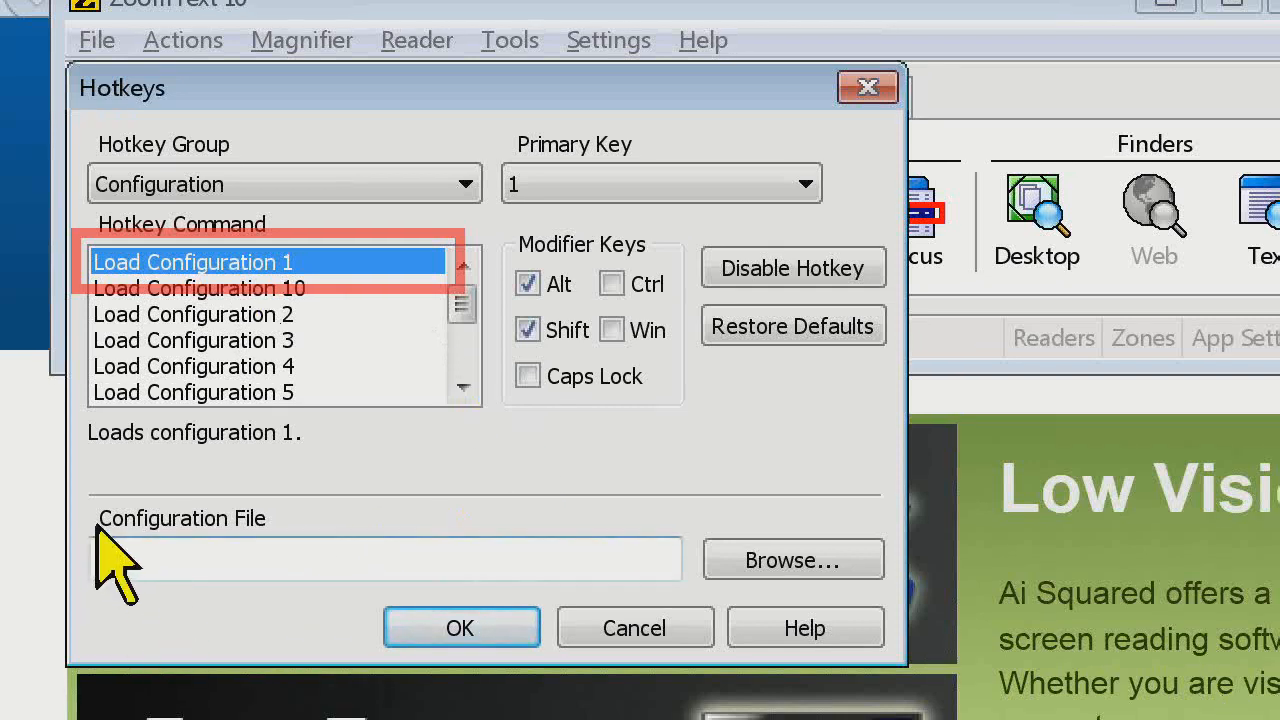
Assign MorningConfiguration.zxc from the user's own folder inside the users configuration folder to the Load Configuration 1 command
left_click(808, 550)
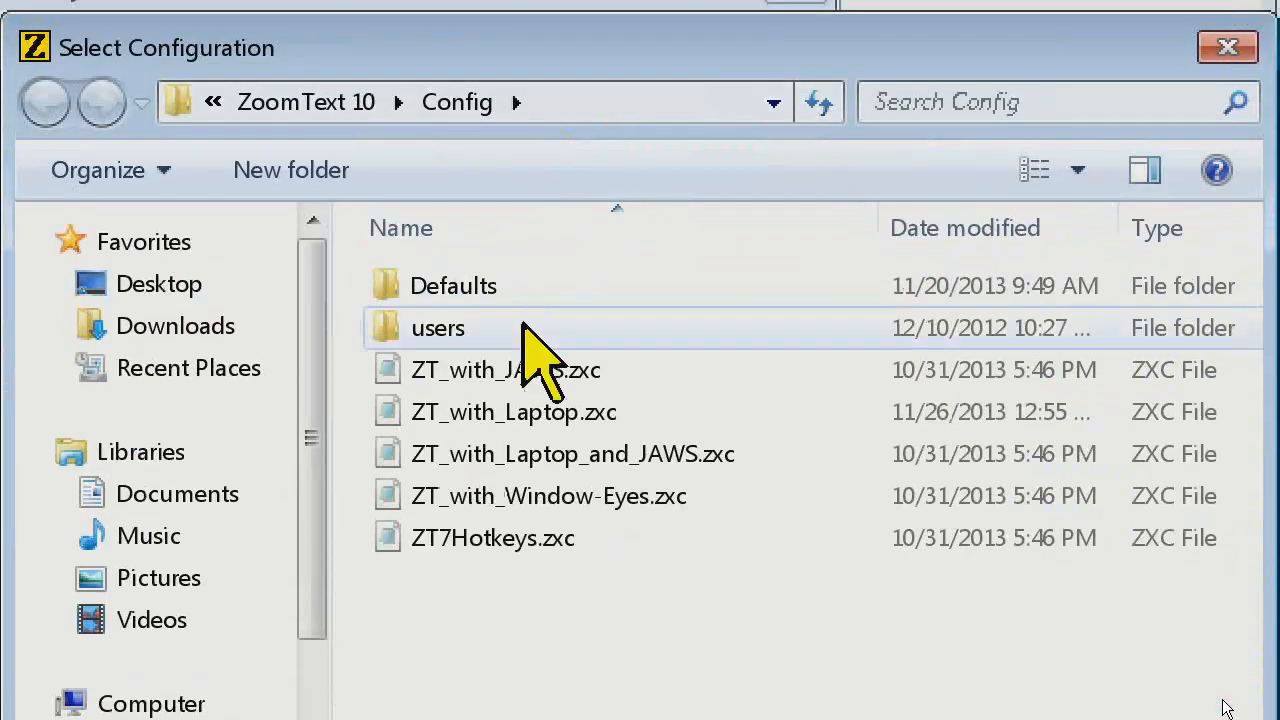
double_click(450, 330)
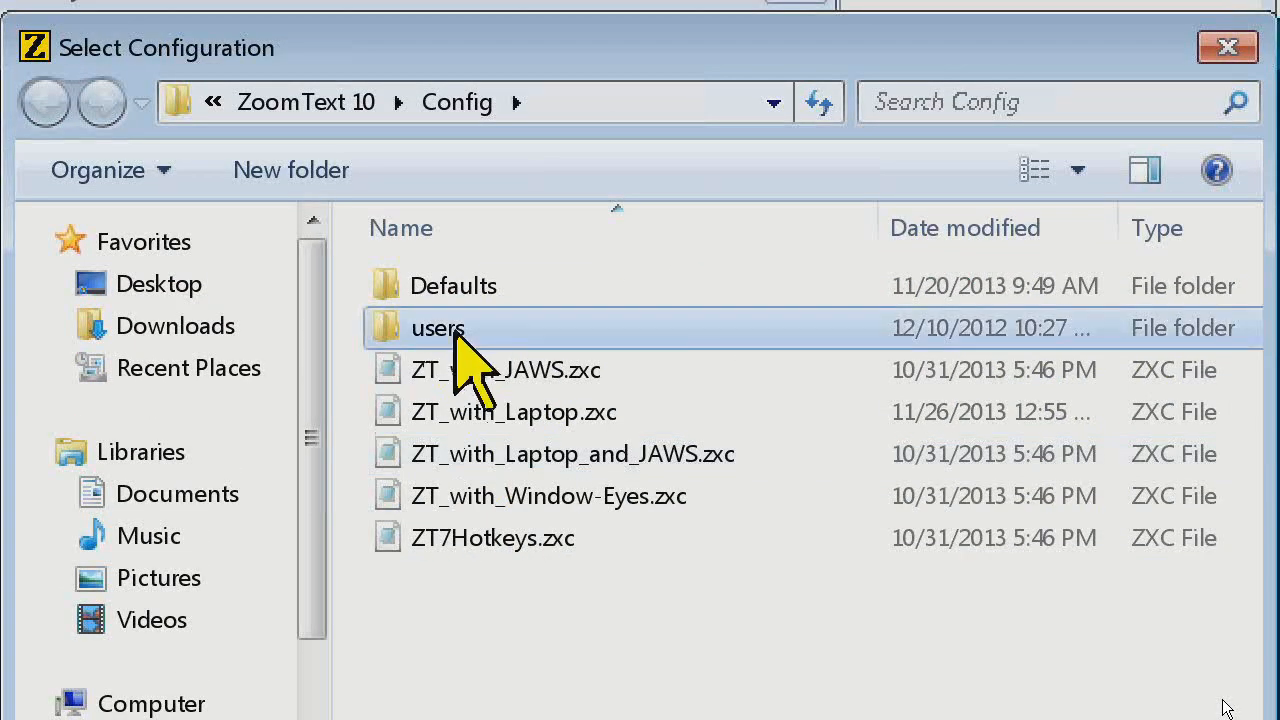
double_click(430, 285)
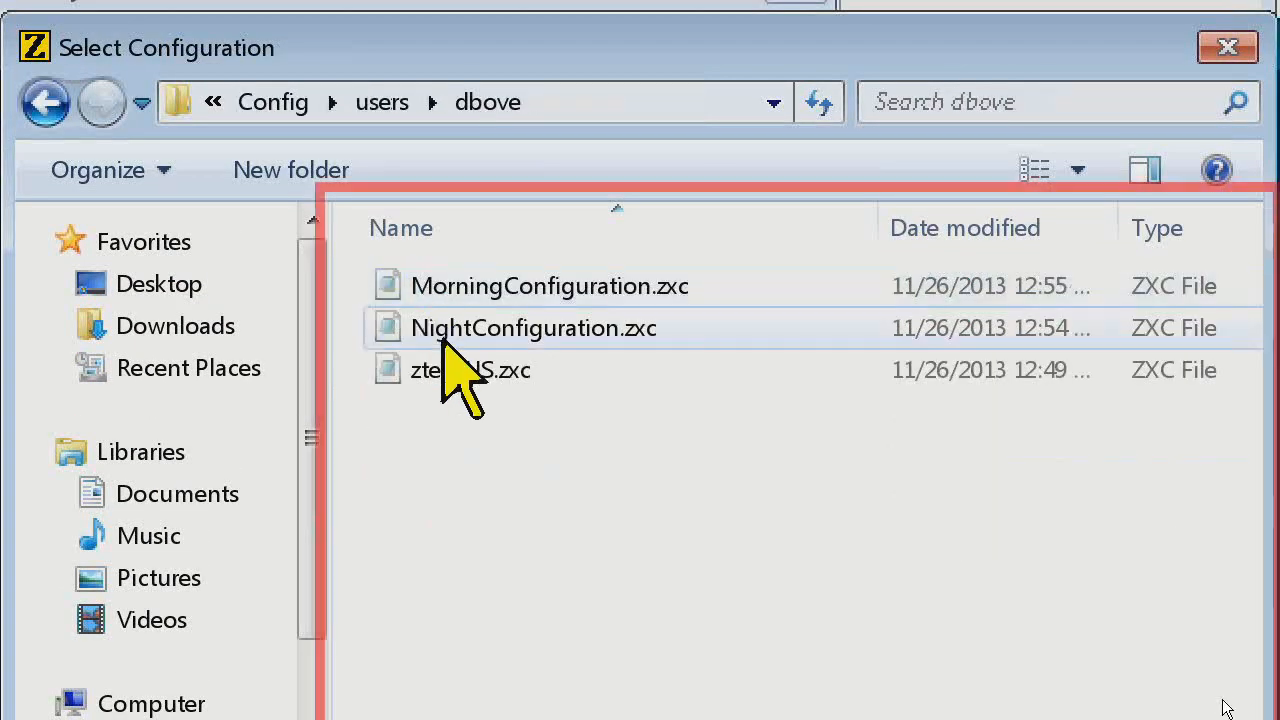
double_click(505, 287)
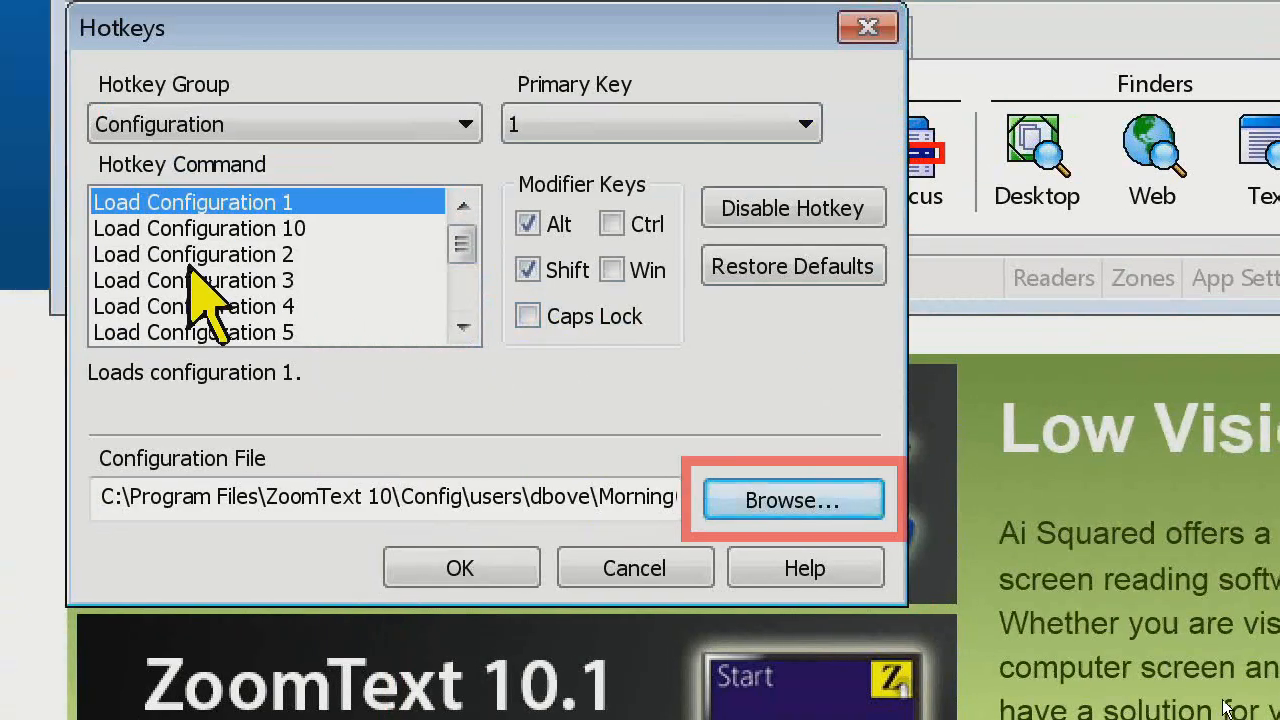
Assign NightConfiguration.zxc to the Load Configuration 2 command and save the hotkey settings
left_click(234, 255)
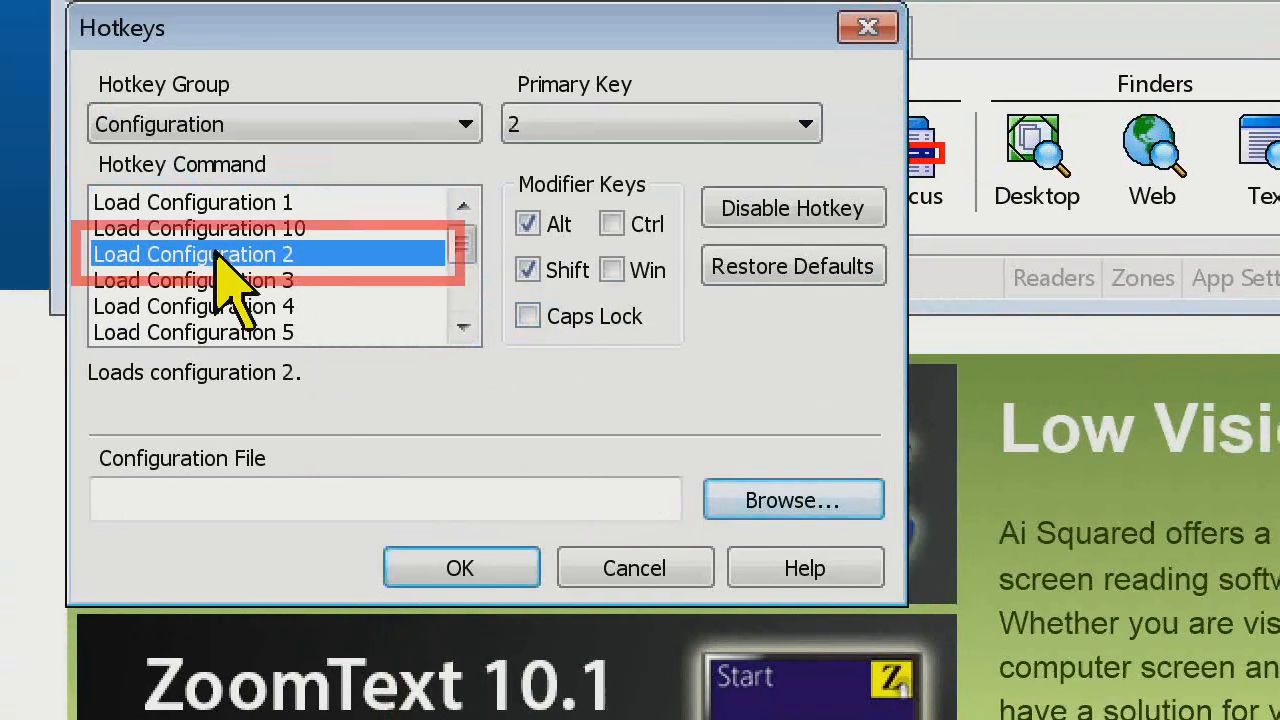
left_click(745, 497)
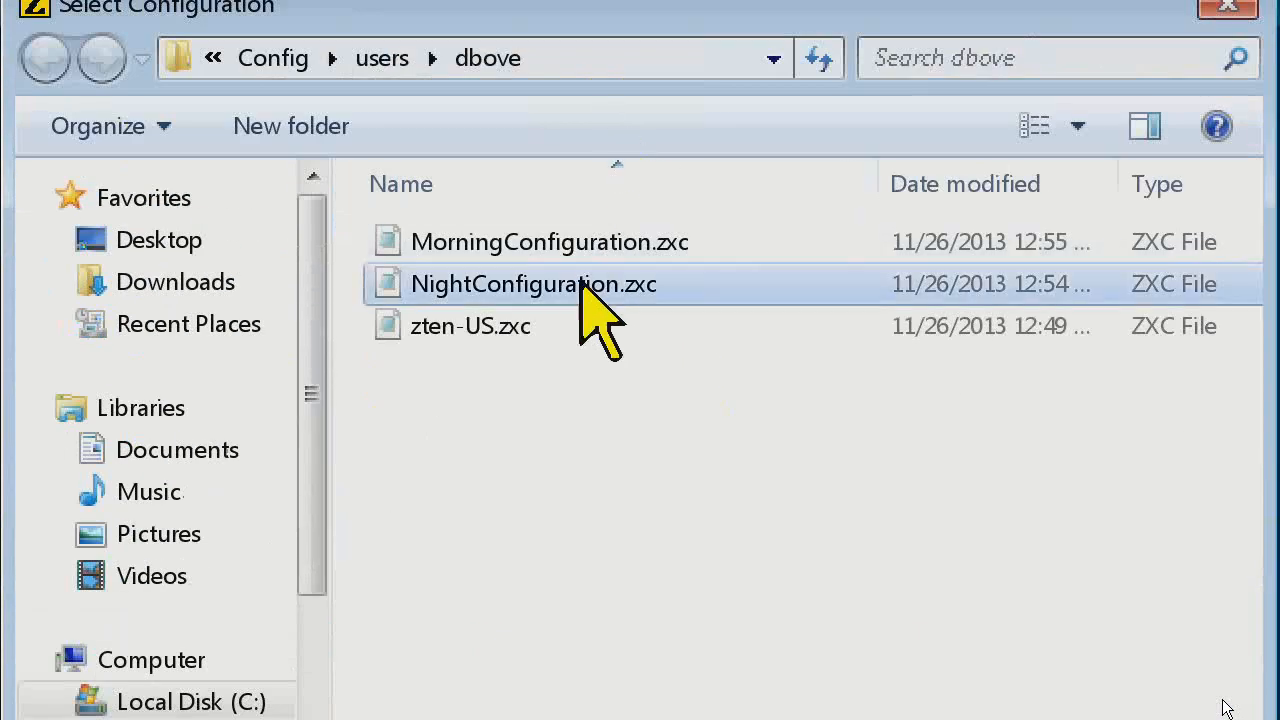
double_click(583, 277)
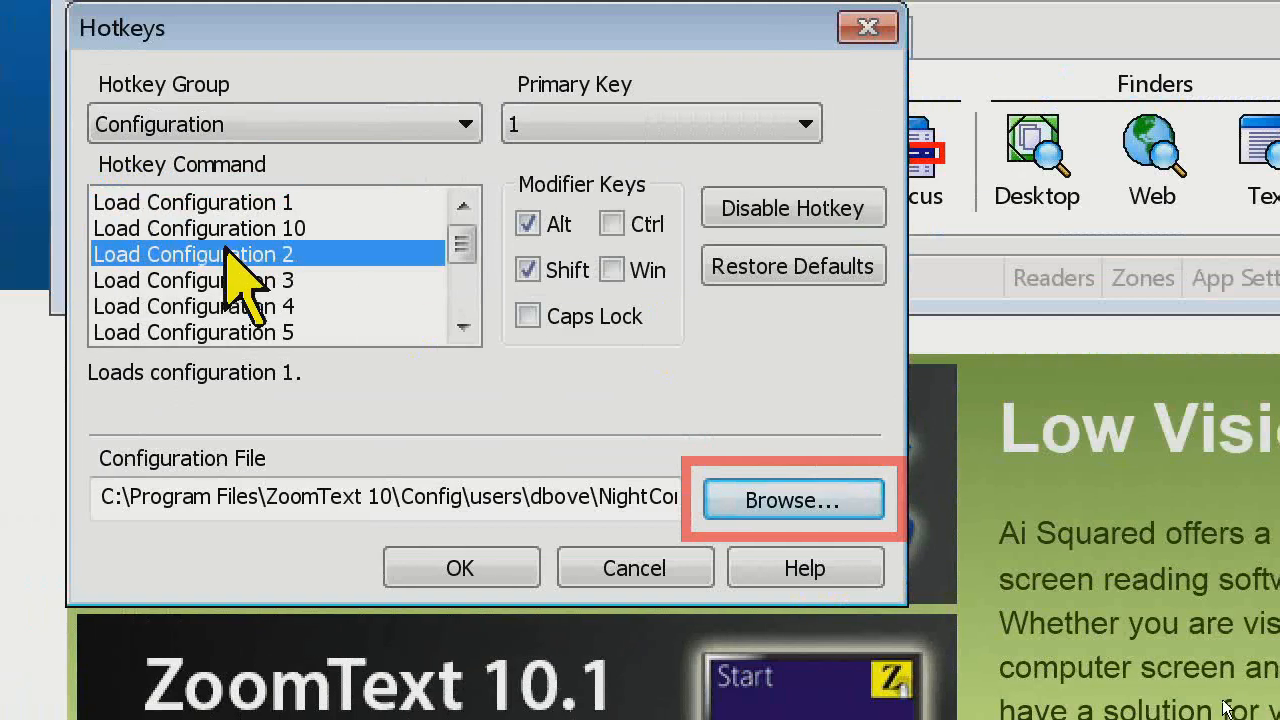
left_click(445, 580)
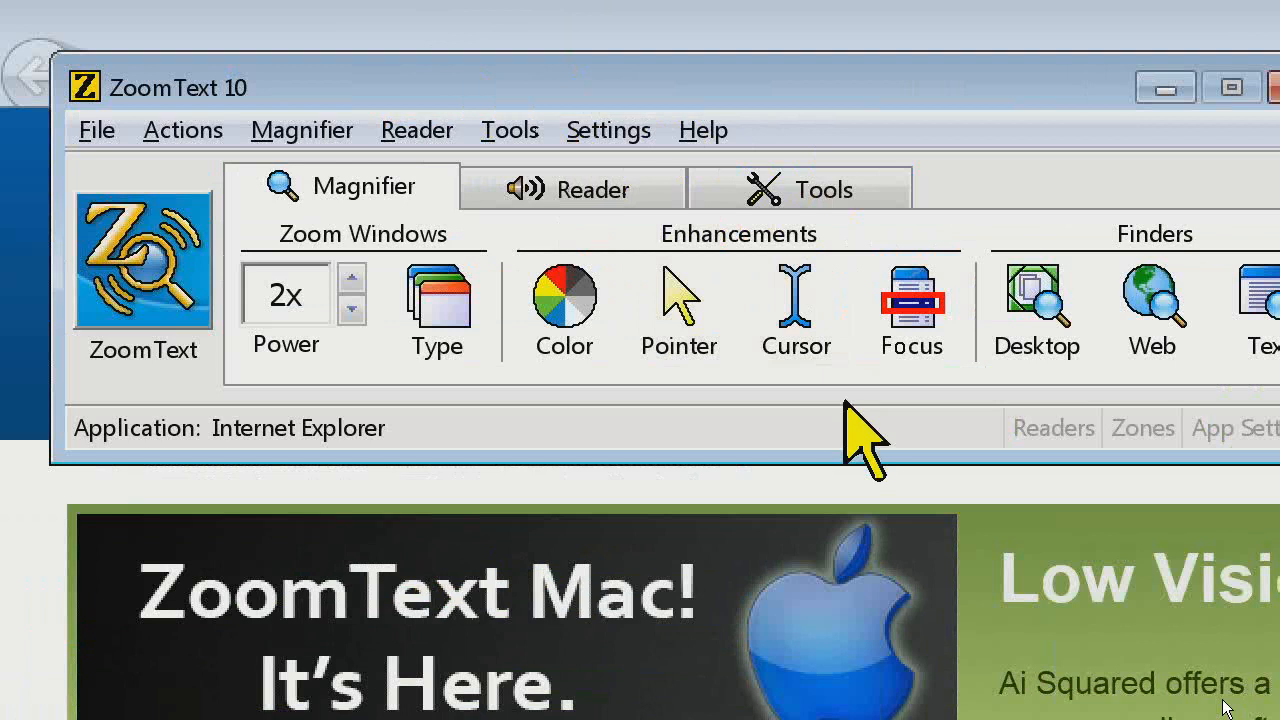
Test the configuration hotkeys by loading NightConfiguration and switching back to MorningConfiguration
key("ctrl+shift+1")
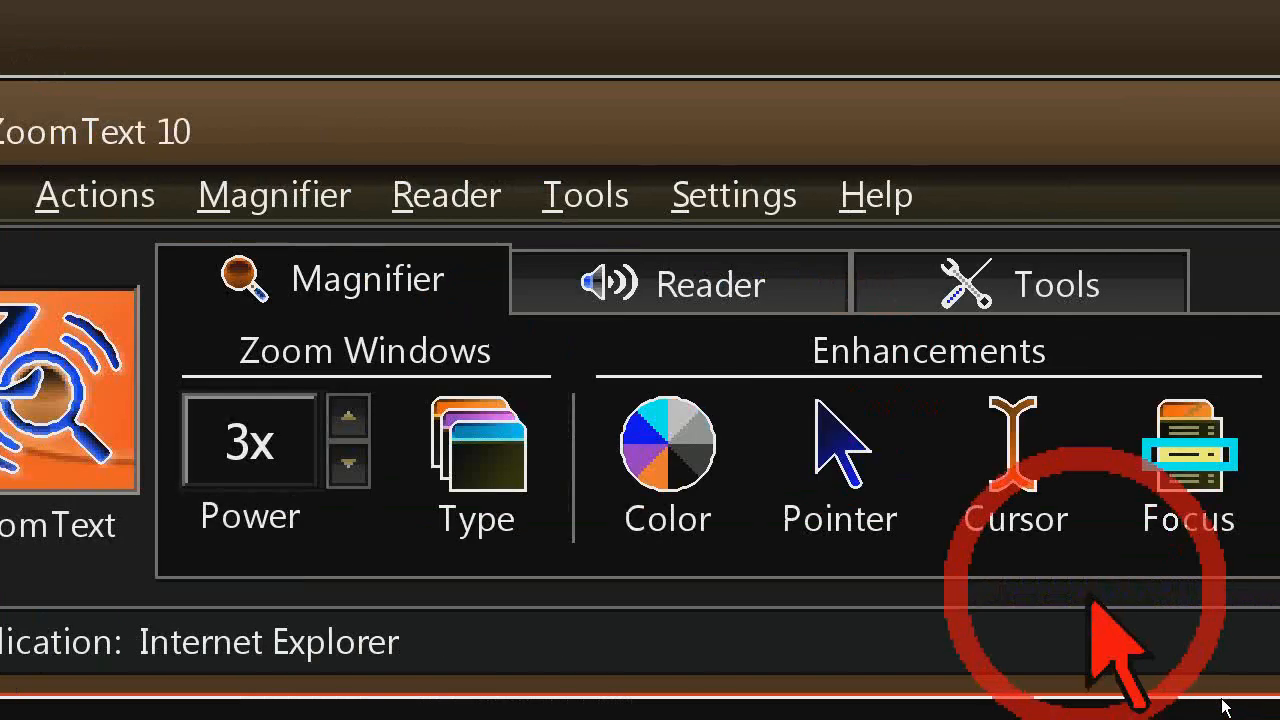
key("ctrl+shift+2")
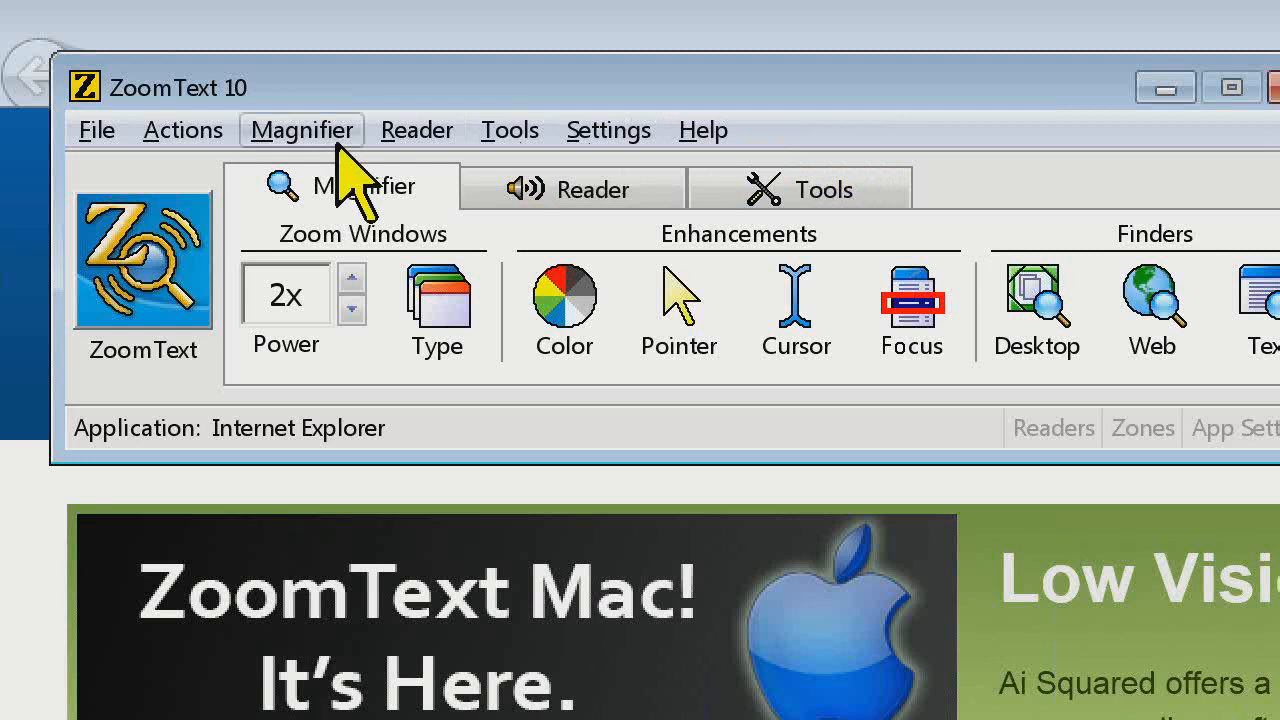
Review the Restore Defaults command and locate the user's own configuration folder inside the users folder through Open Configuration
left_click(106, 134)
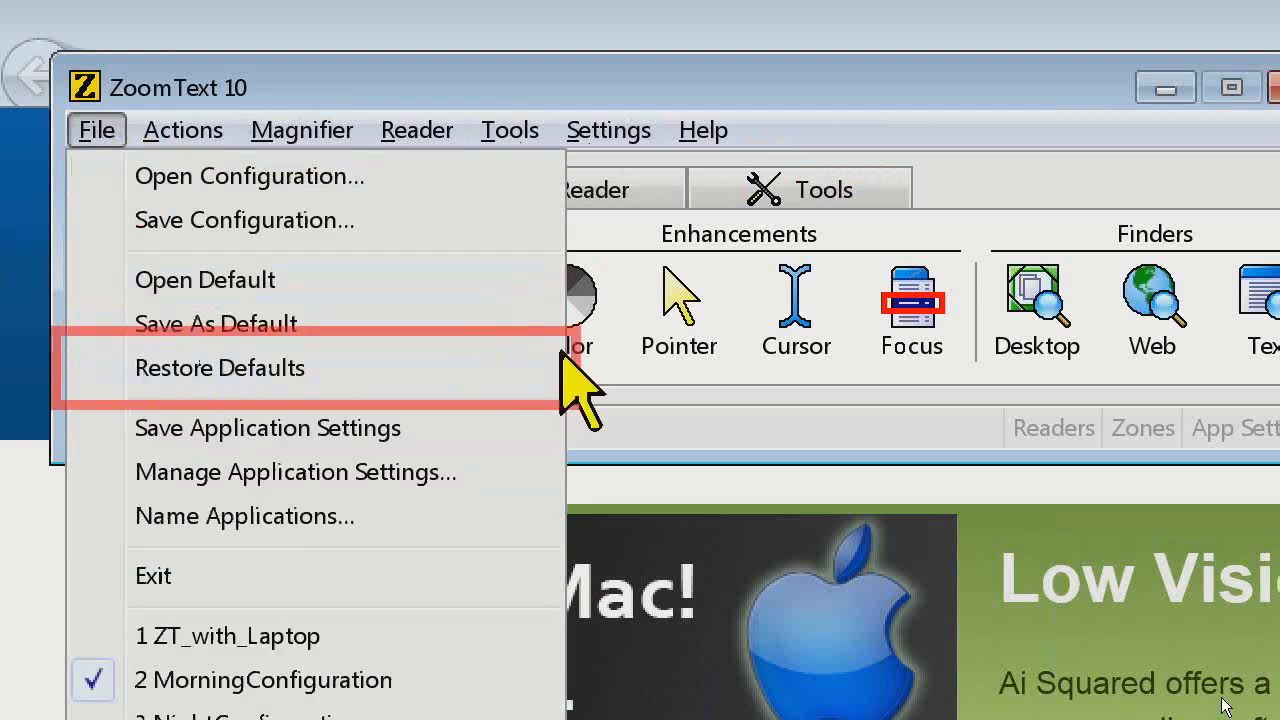
left_click(1012, 166)
left_click(76, 138)
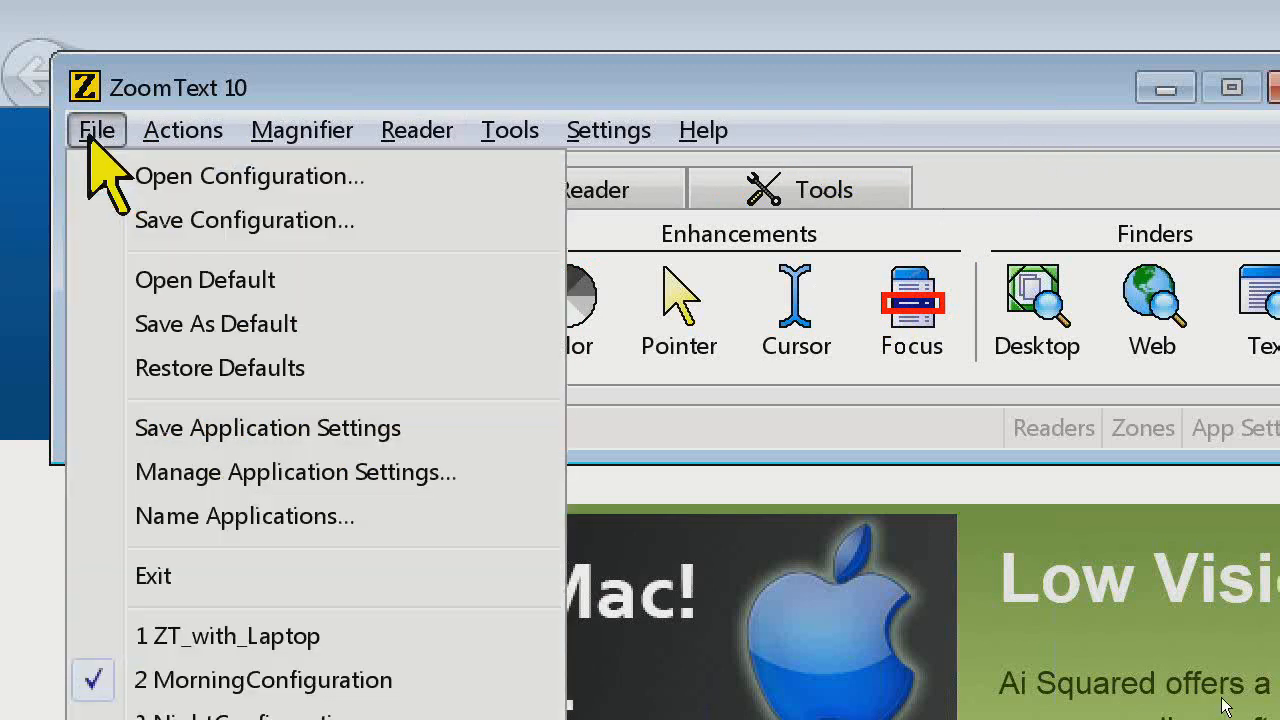
left_click(150, 176)
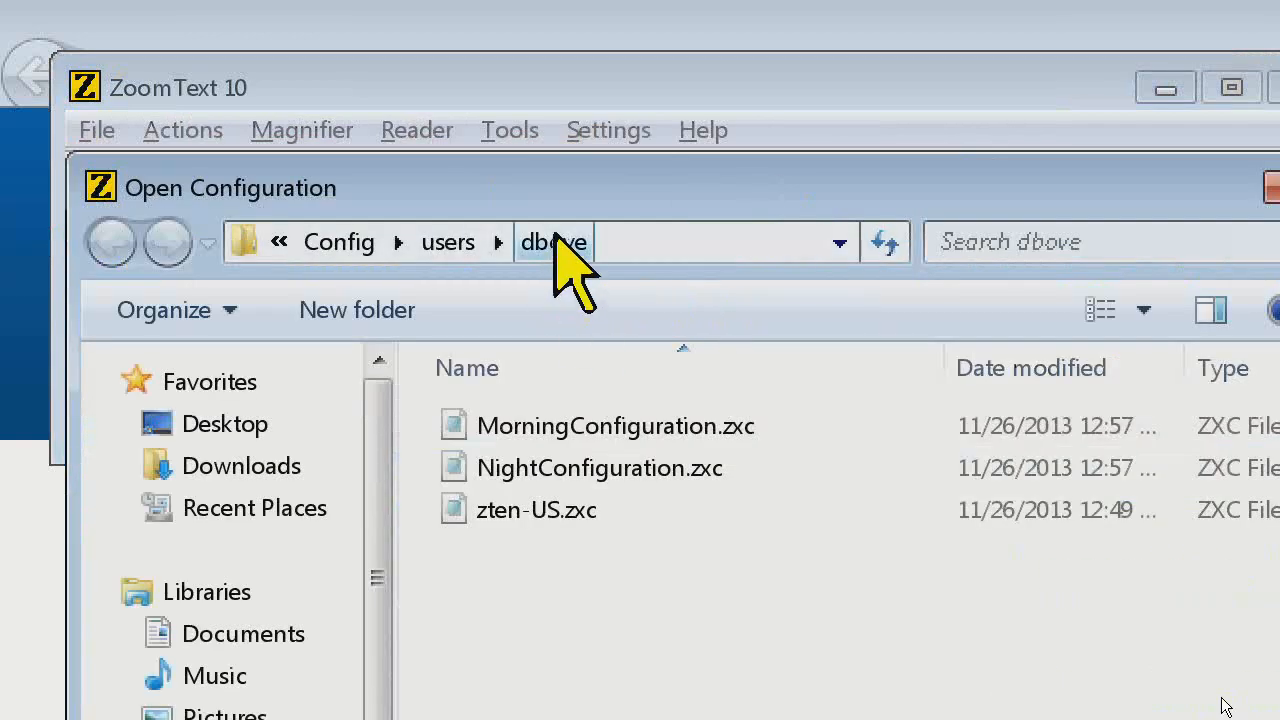
left_click(440, 244)
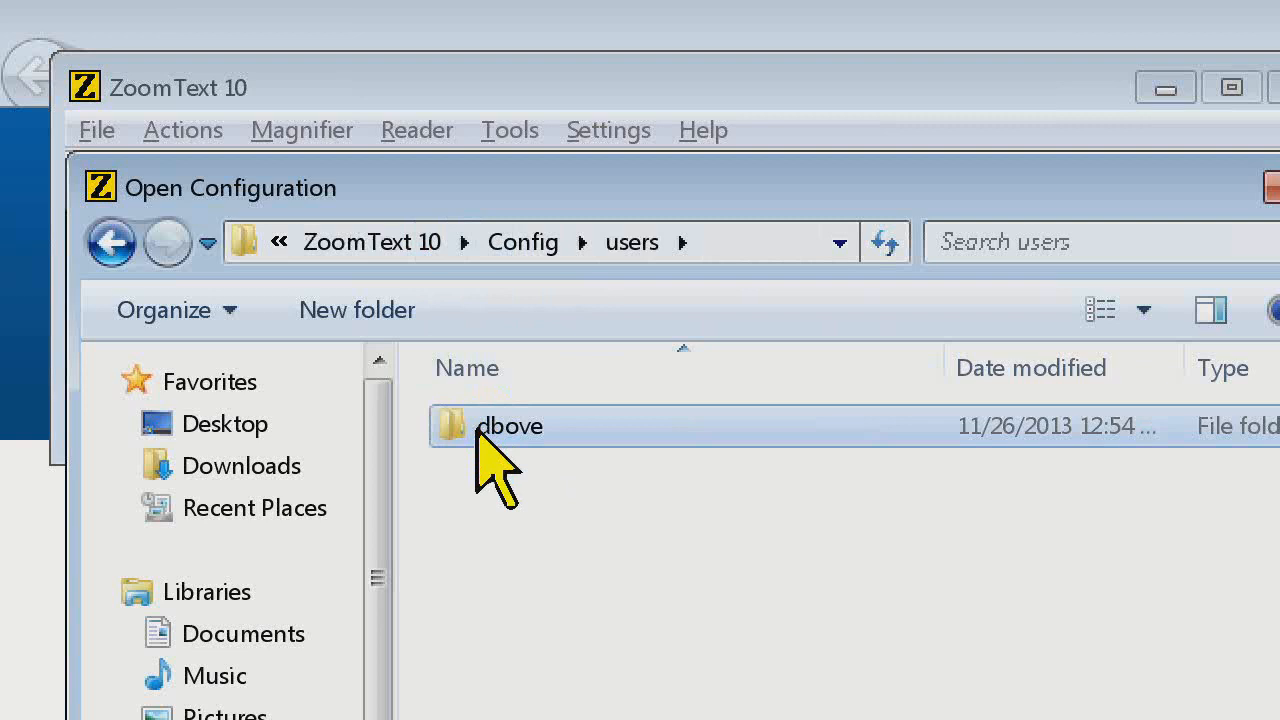
right_click(478, 430)
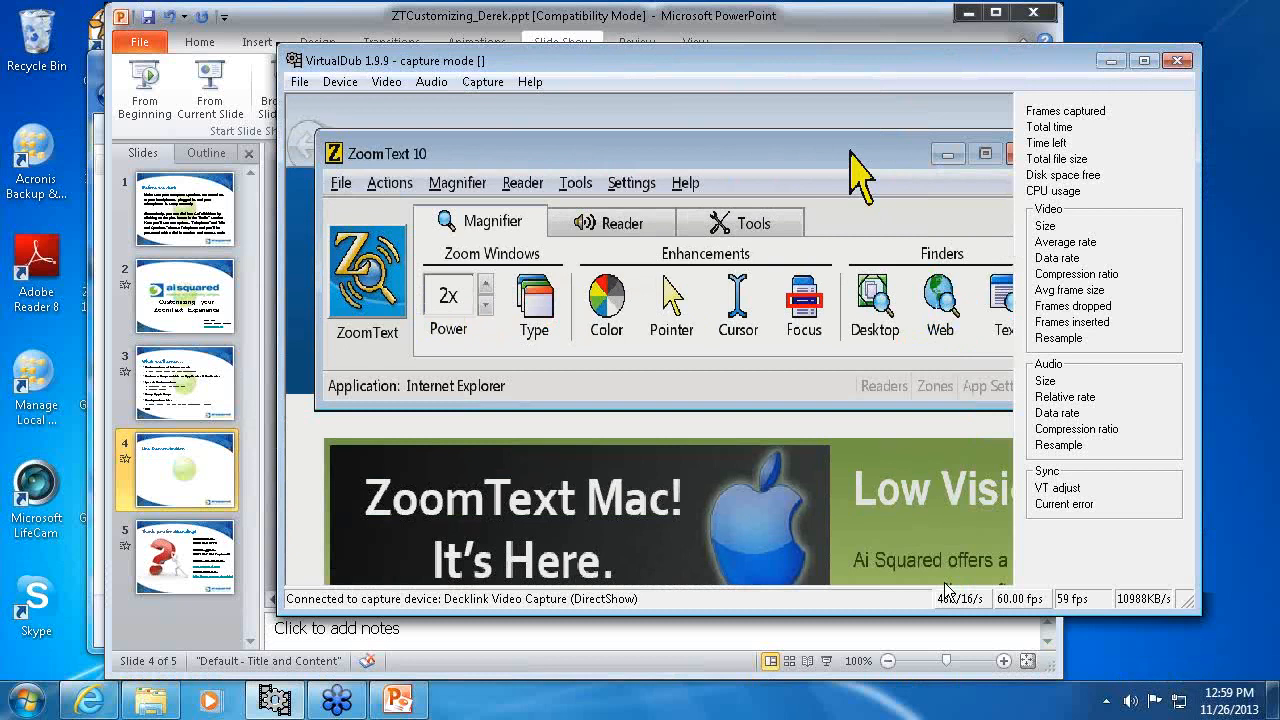
Switch to the PowerPoint presentation and start the slide show from the closing slide 5
left_click(462, 16)
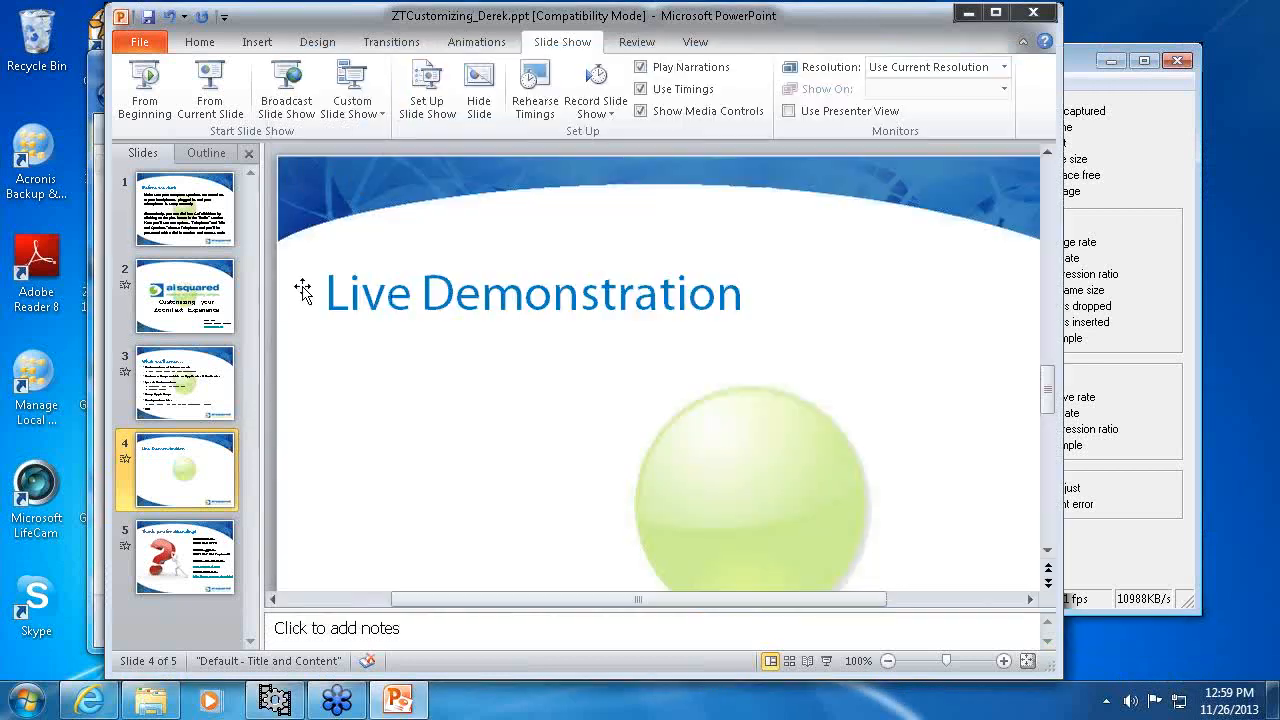
left_click(180, 545)
left_click(212, 88)
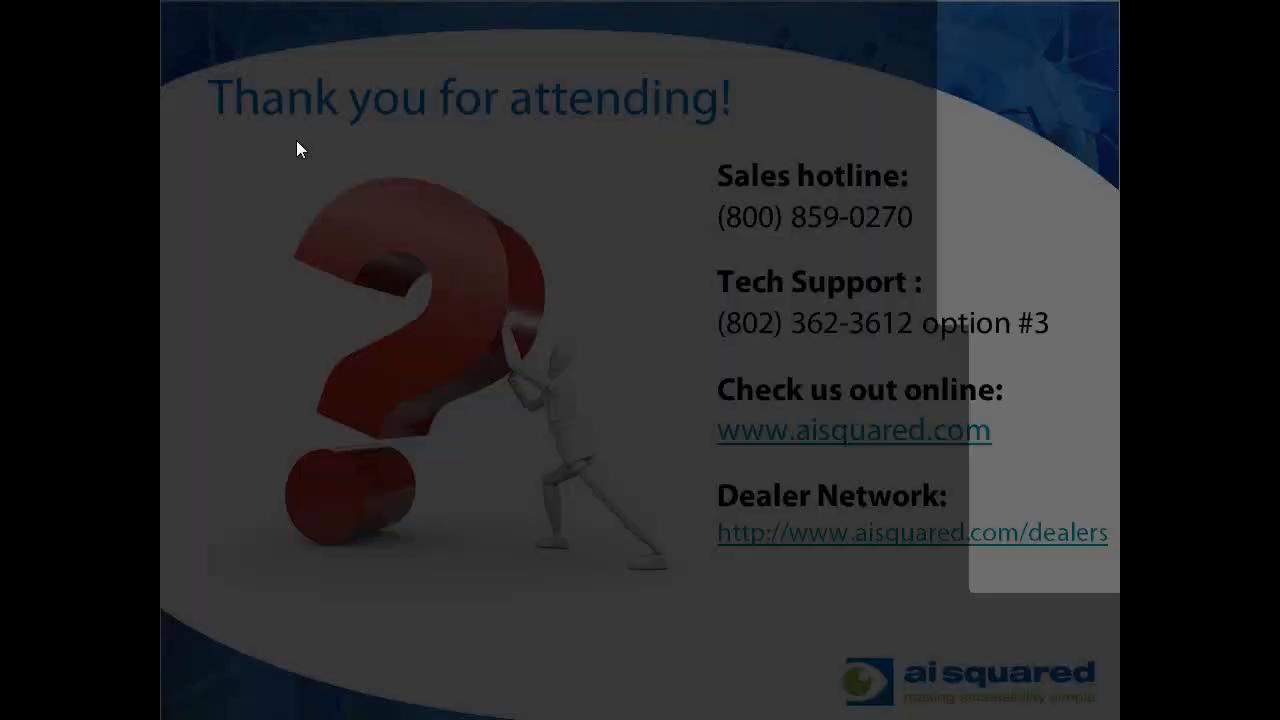